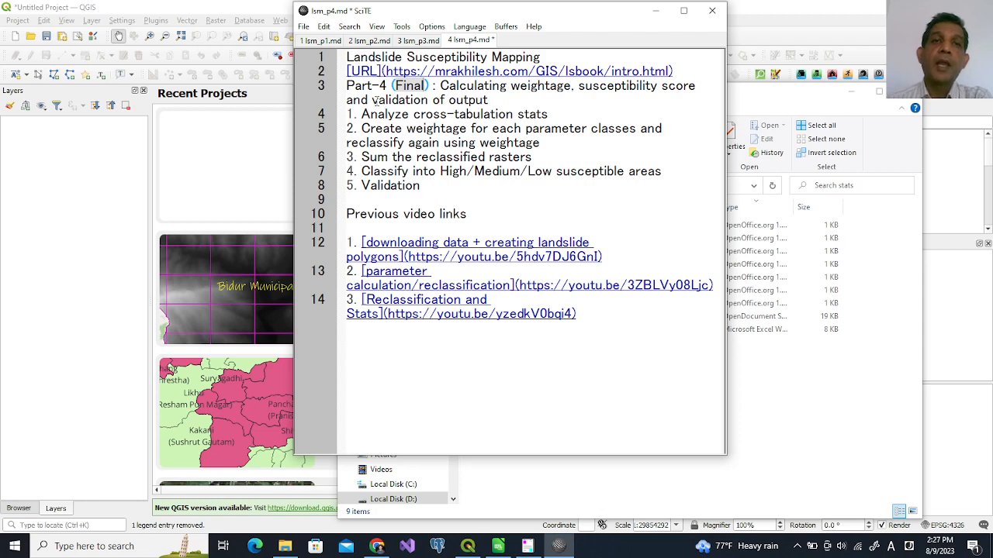
- Review the Part-4 outline in lsm_p4.md, highlighting "High/Medium/Low" and "validation of output"
left_click(660, 86)
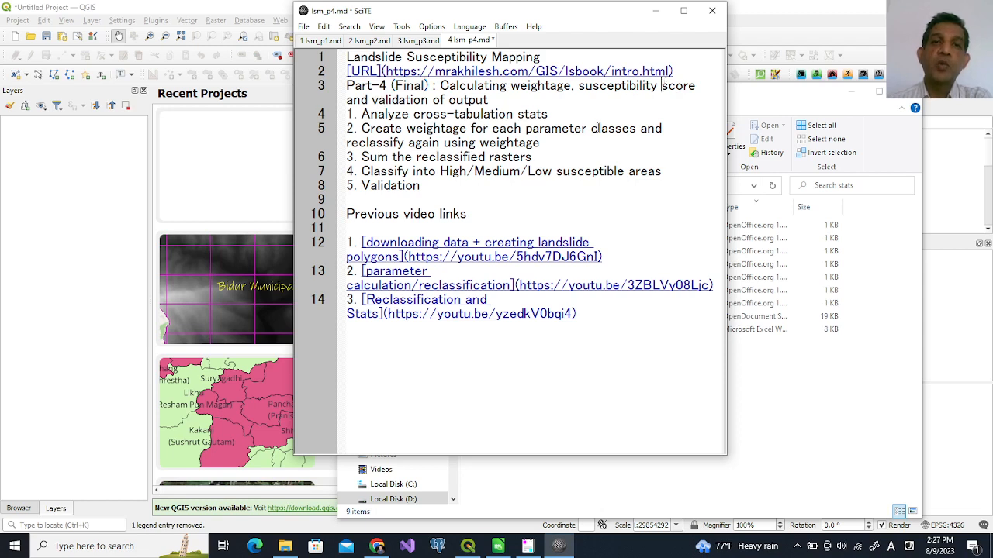
left_click_drag(439, 171, 552, 172)
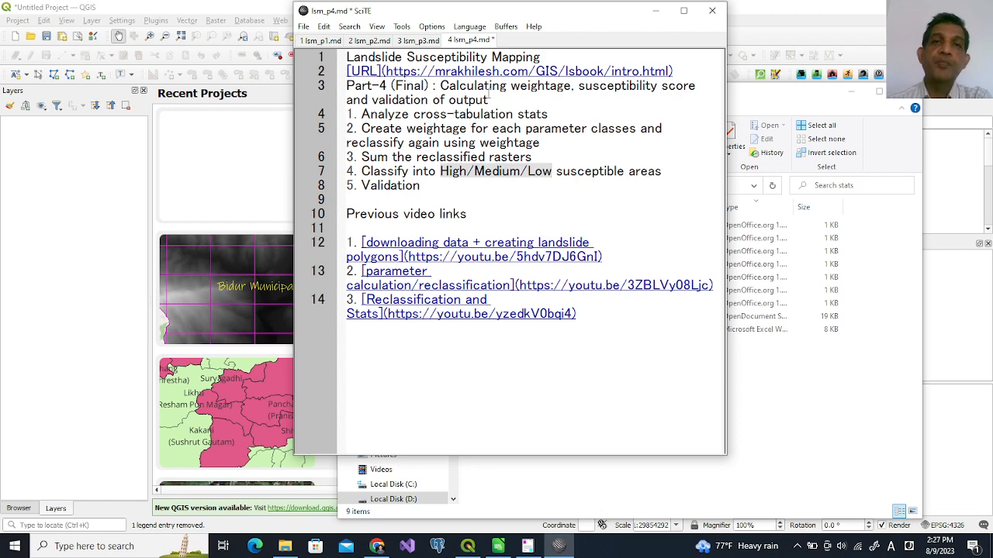
left_click_drag(372, 100, 486, 99)
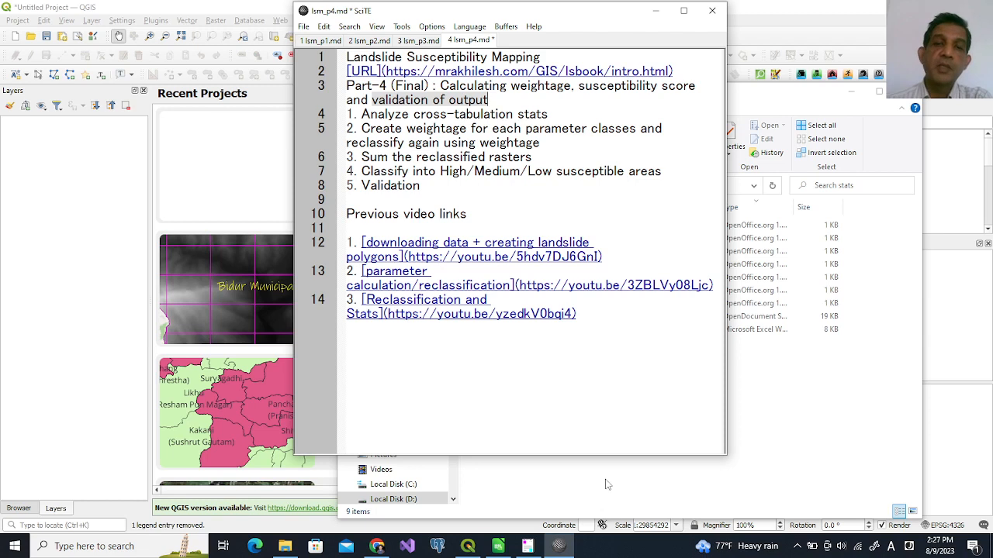
- Switch to LibreOffice Calc to show the Stats sheet of ls_stats.ods, and open aspectcross.csv from the stats folder with the default import settings
left_click(500, 547)
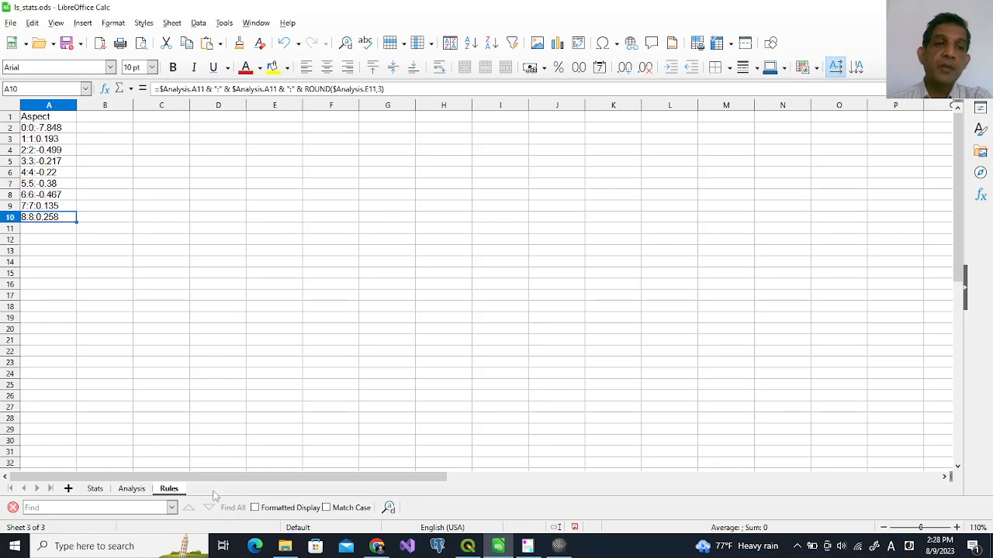
left_click(94, 489)
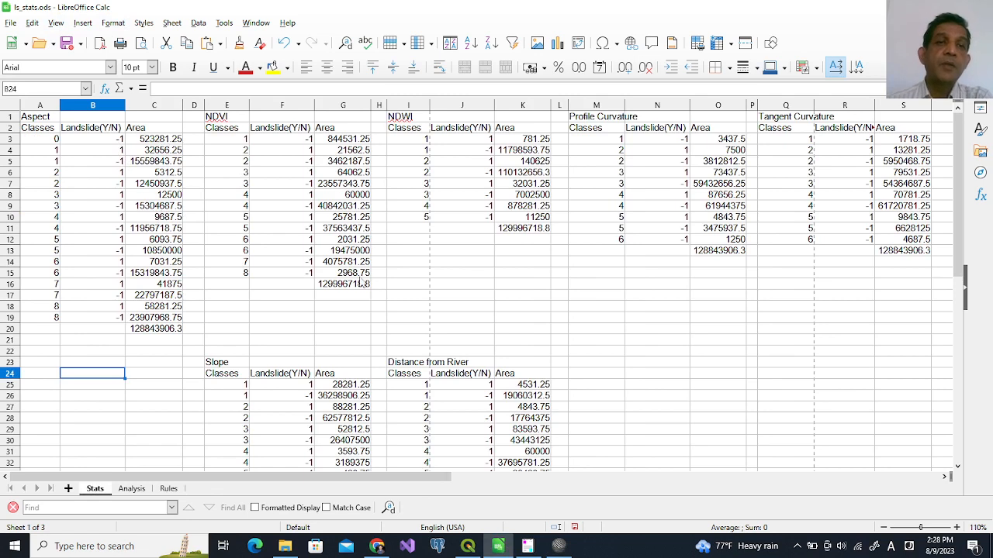
left_click(284, 546)
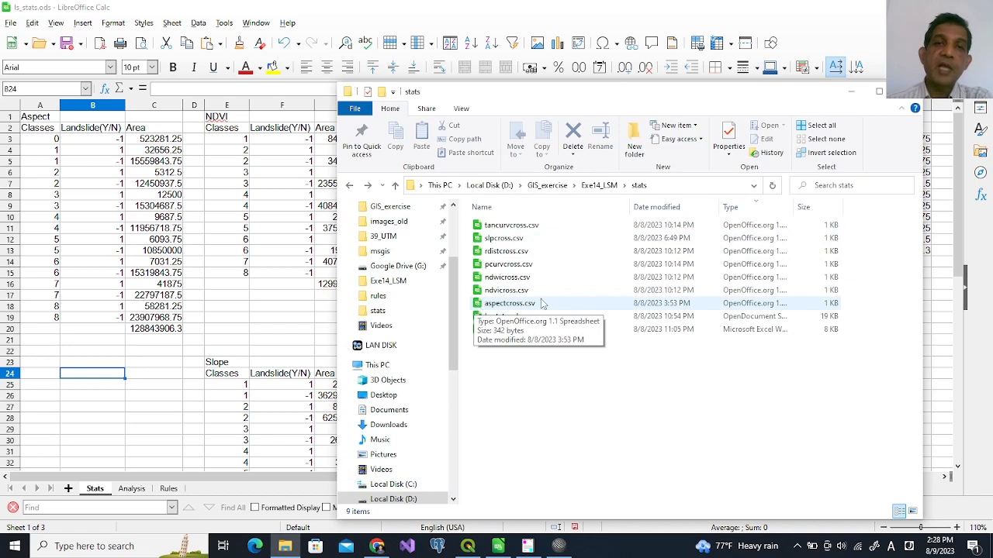
left_click(480, 307)
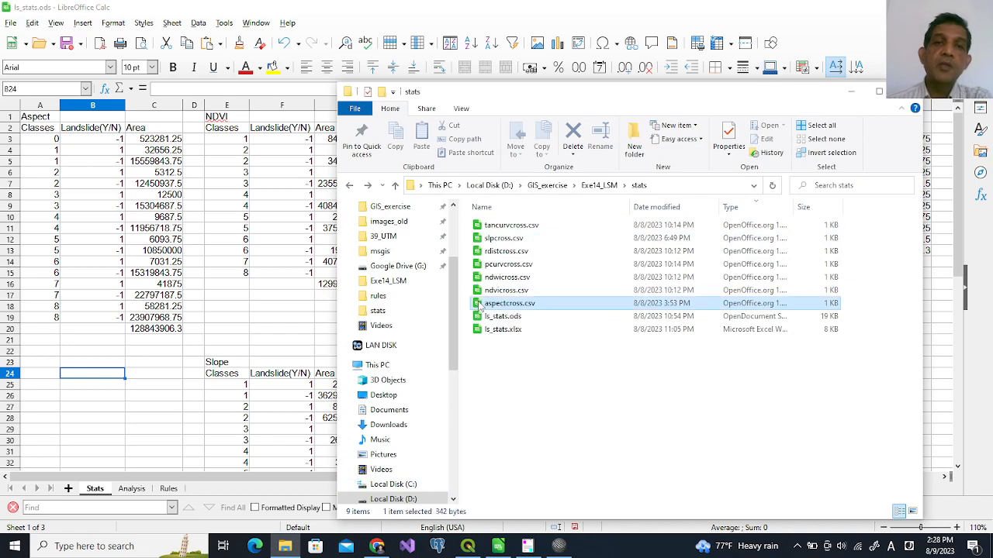
double_click(479, 305)
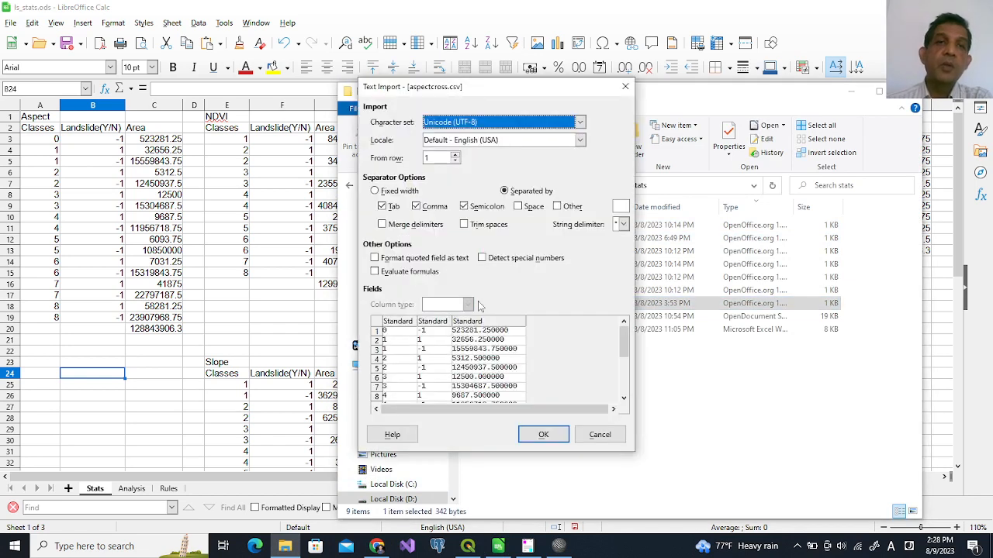
left_click(545, 434)
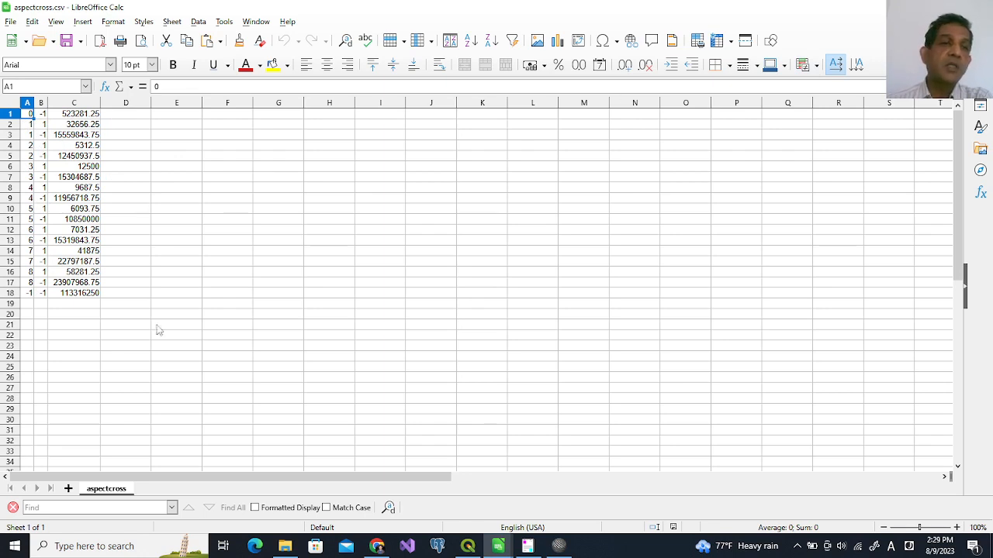
- Compare the rows of aspectcross.csv, including the row with class -1, with the Aspect table on the Stats sheet of ls_stats.ods
mouse_move(497, 552)
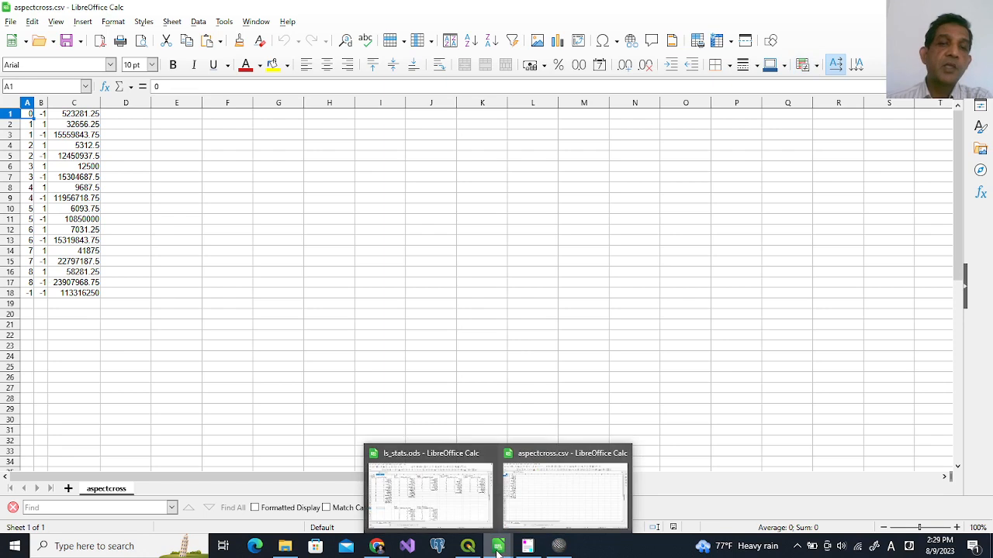
left_click(464, 523)
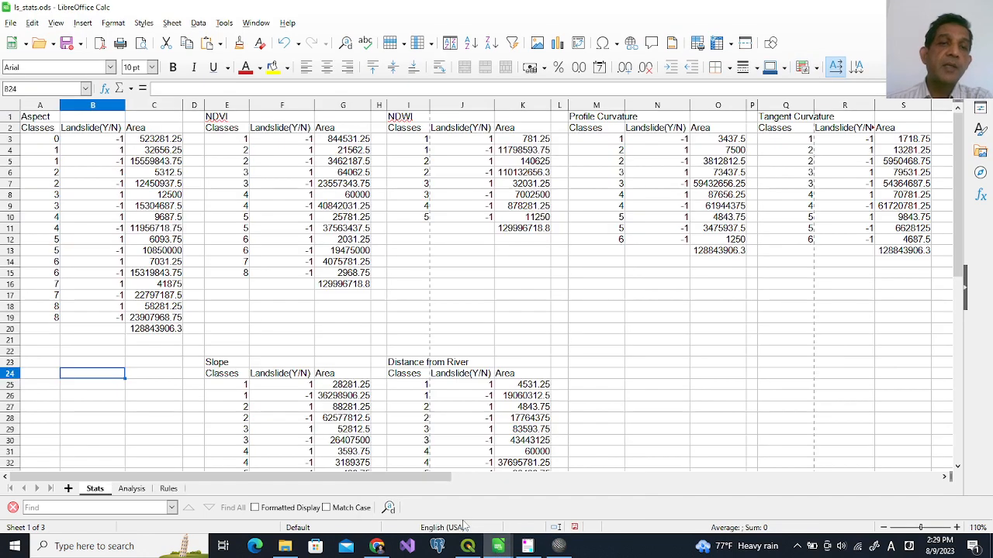
left_click(54, 141)
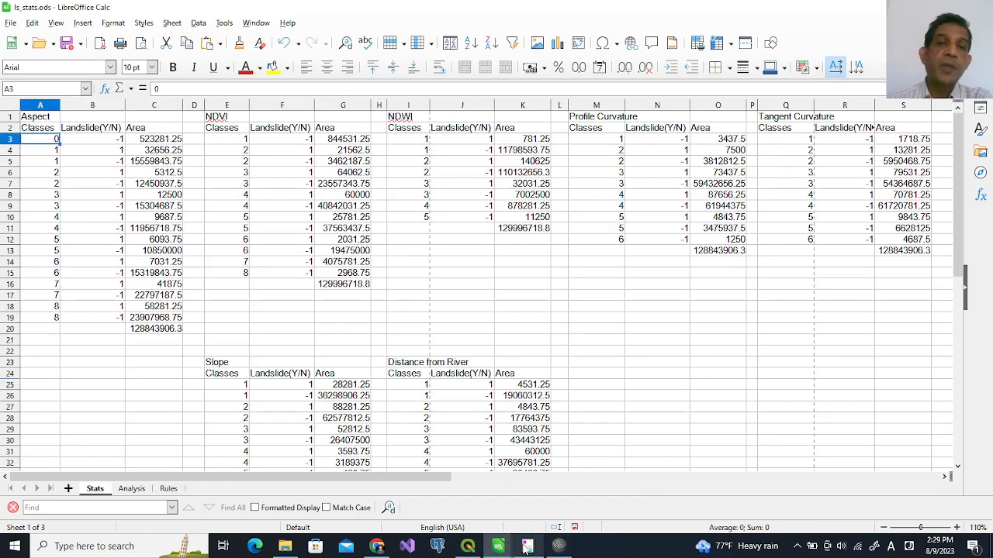
mouse_move(502, 549)
left_click(559, 484)
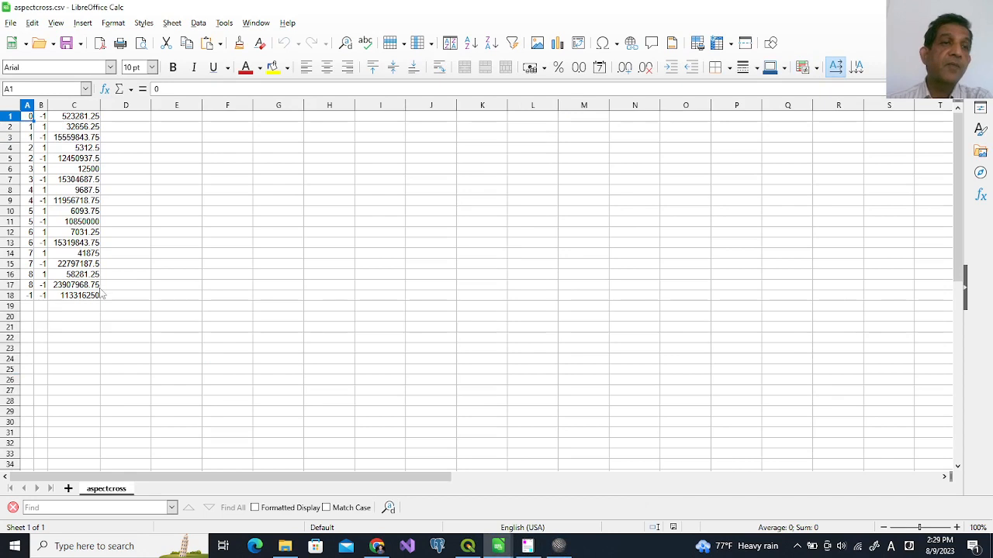
left_click(31, 297)
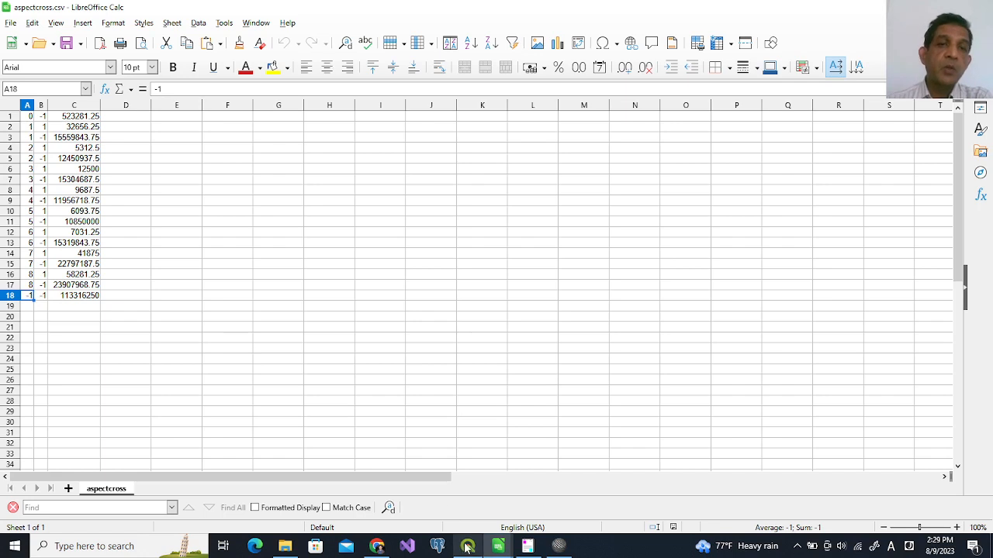
mouse_move(498, 546)
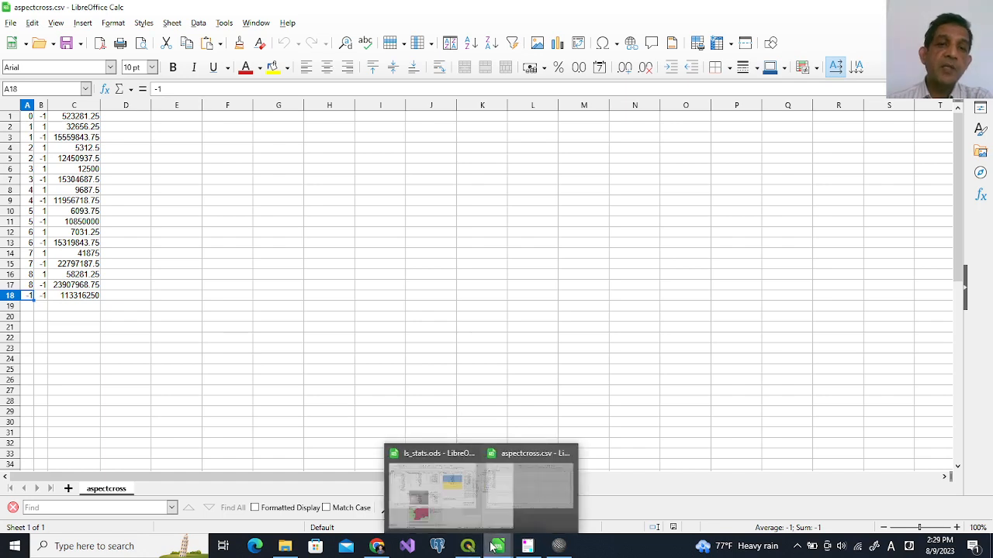
left_click(459, 506)
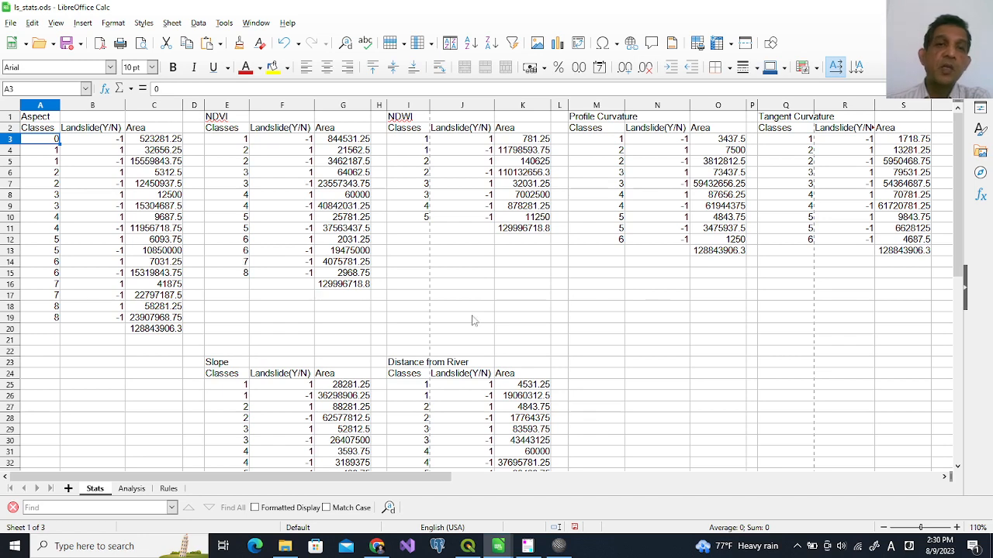
- Examine the non-landslide and landslide area entries for aspect class 0 on the Analysis sheet
left_click(131, 489)
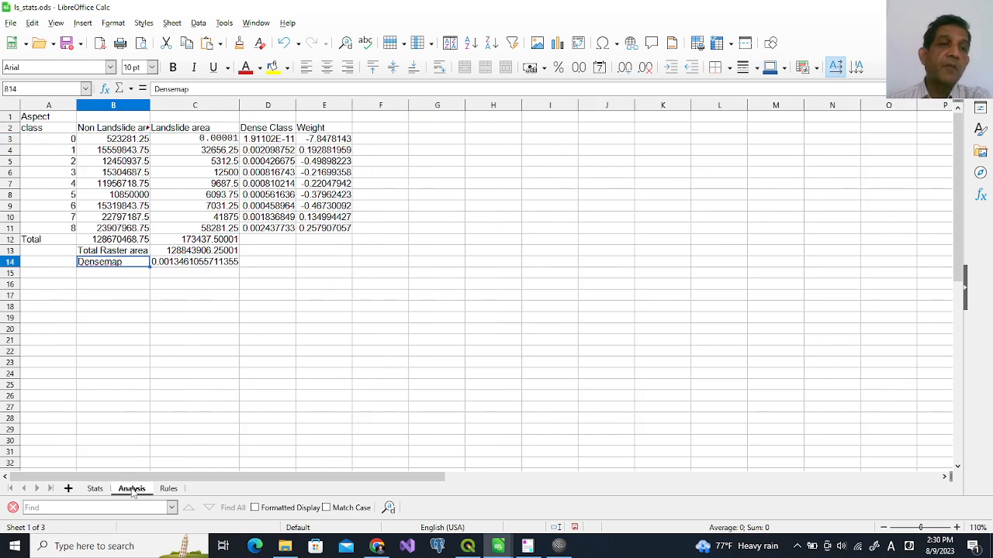
left_click(48, 140)
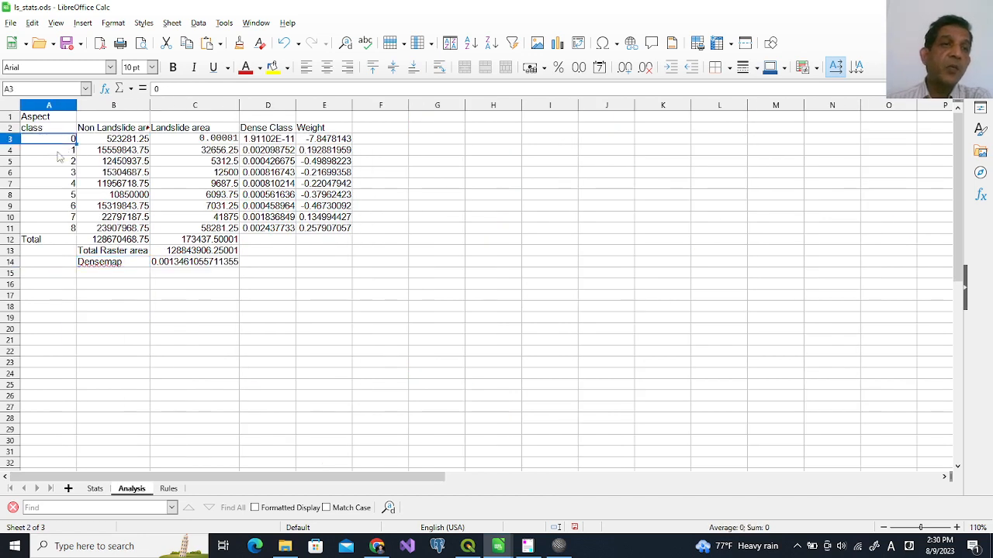
left_click(59, 152)
left_click(118, 143)
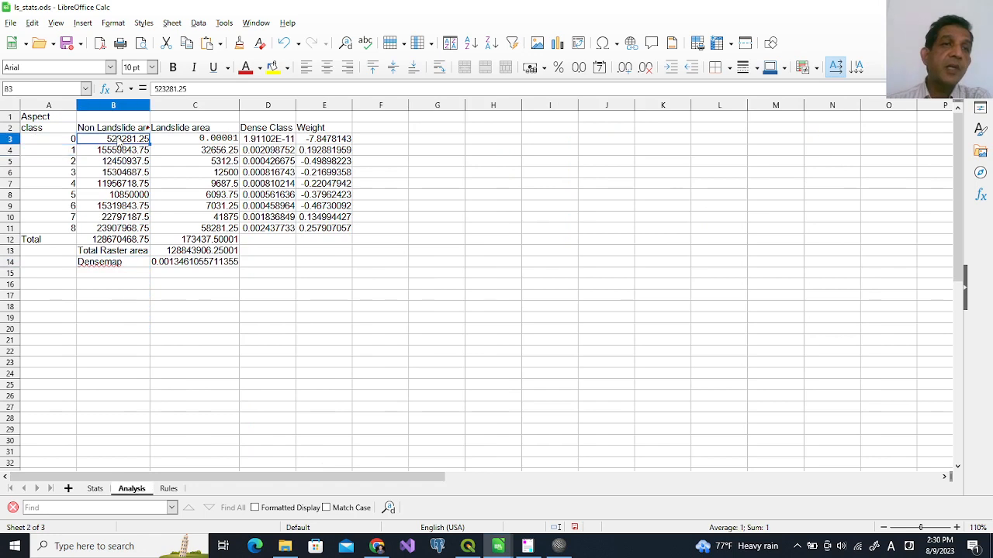
left_click(211, 140)
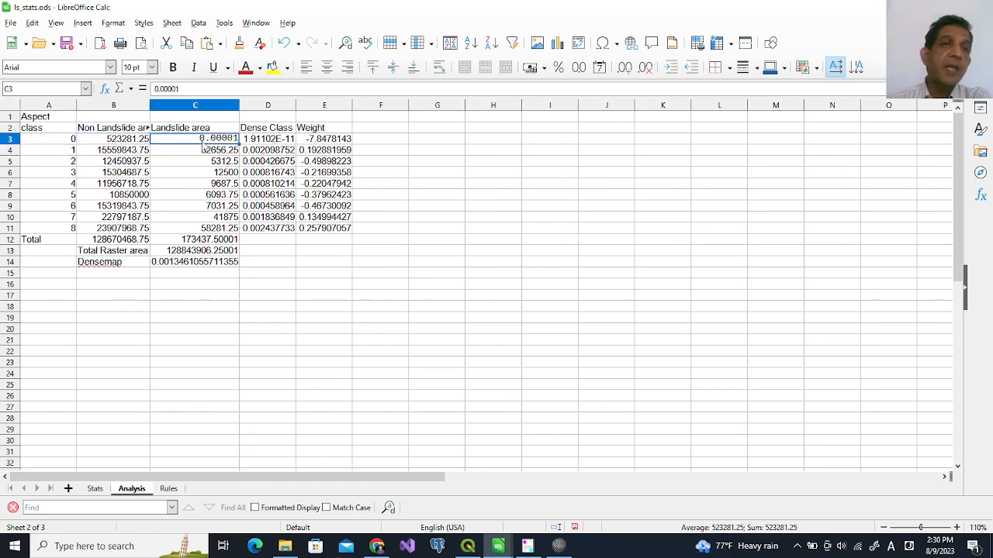
left_click(125, 143)
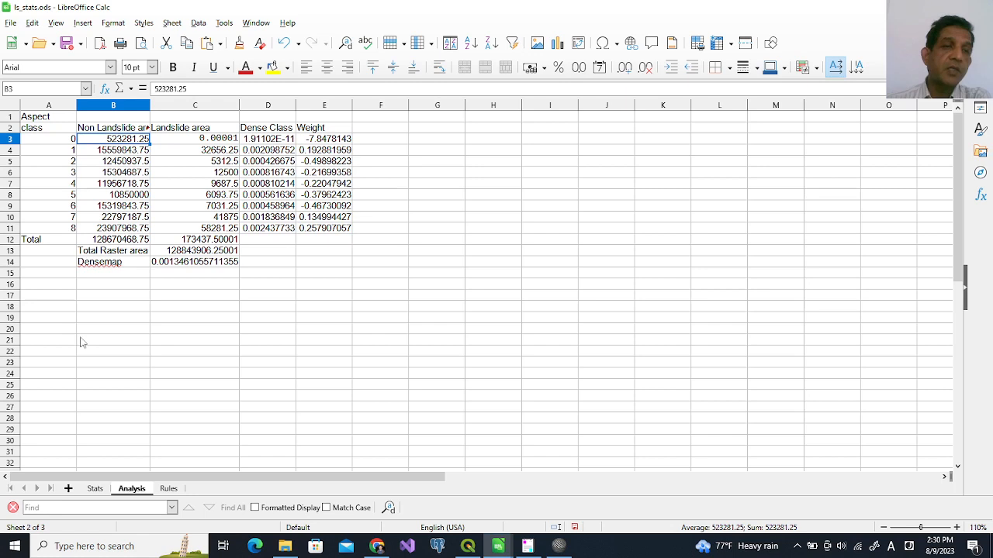
- Consult the weight formula on the landslide density page in Chrome and return to the Stats sheet of ls_stats.ods
left_click(94, 489)
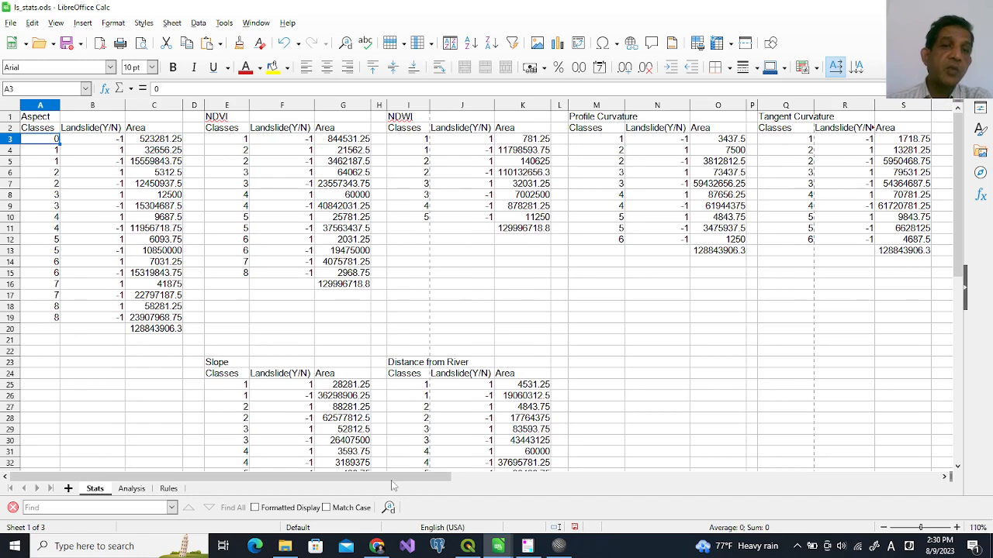
left_click(378, 548)
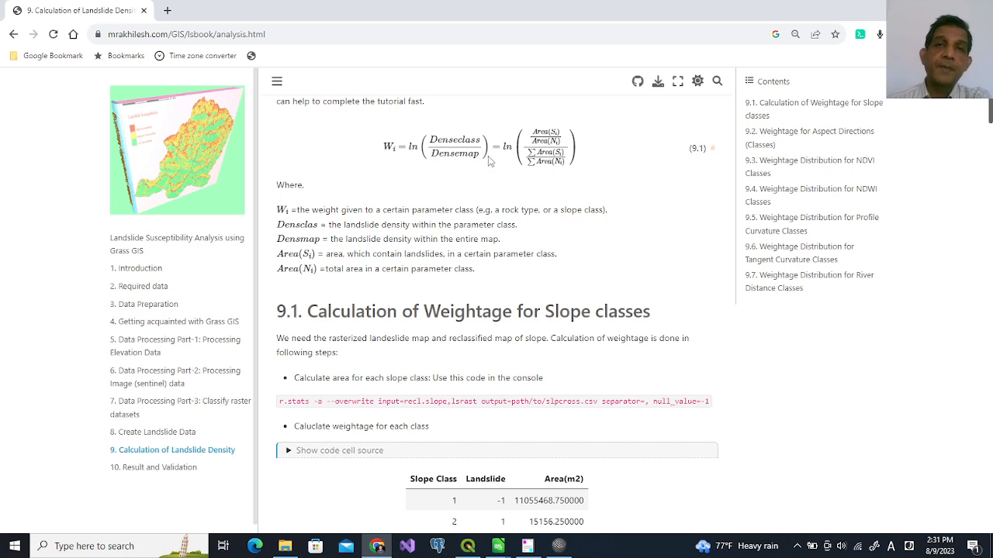
mouse_move(497, 546)
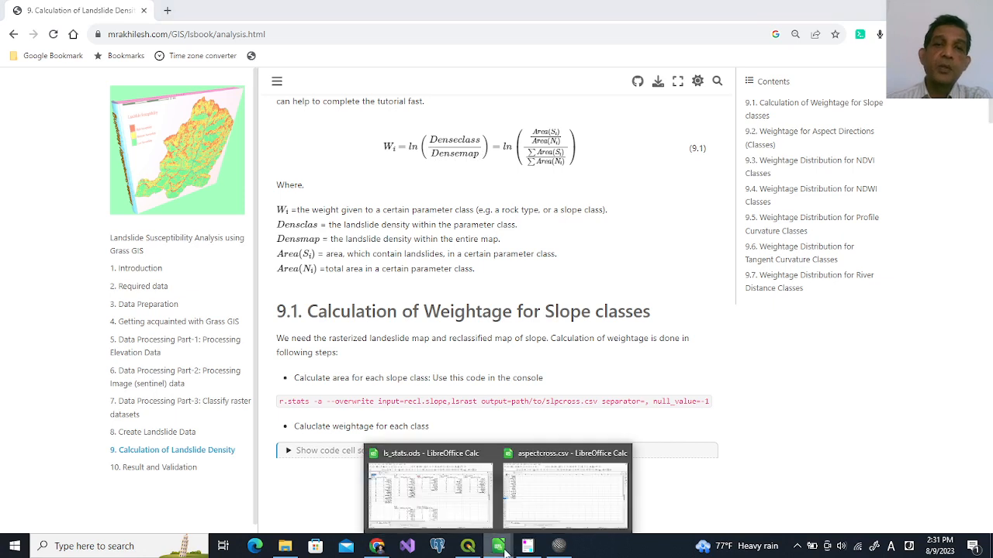
left_click(463, 525)
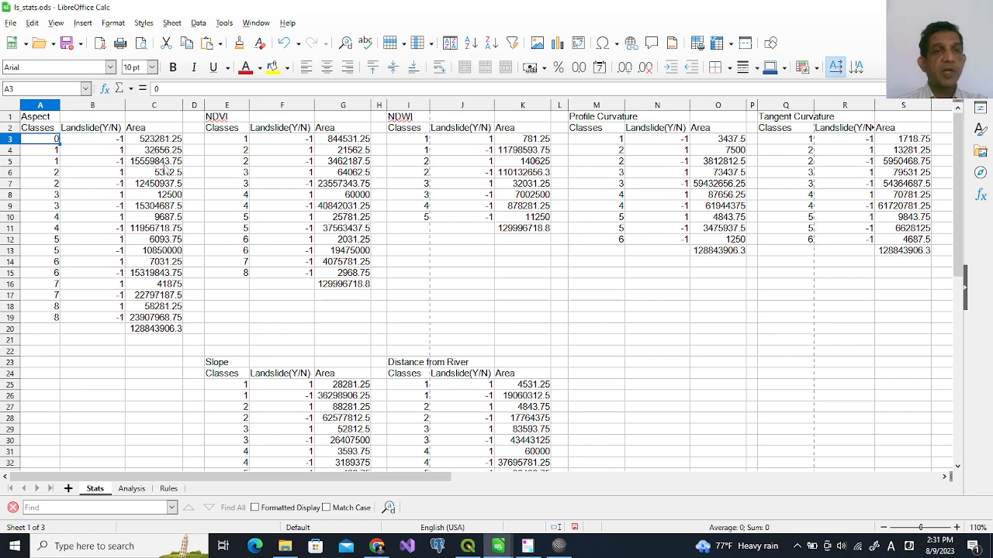
- Compare the landslide and non-landslide areas of the aspect classes on the Analysis sheet with the Aspect table on the Stats sheet
left_click(136, 490)
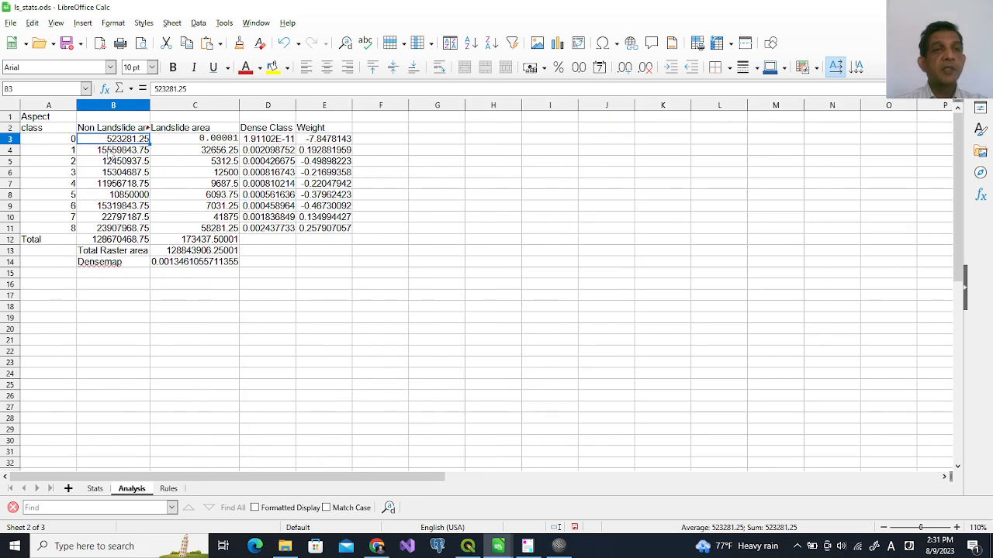
left_click(217, 152)
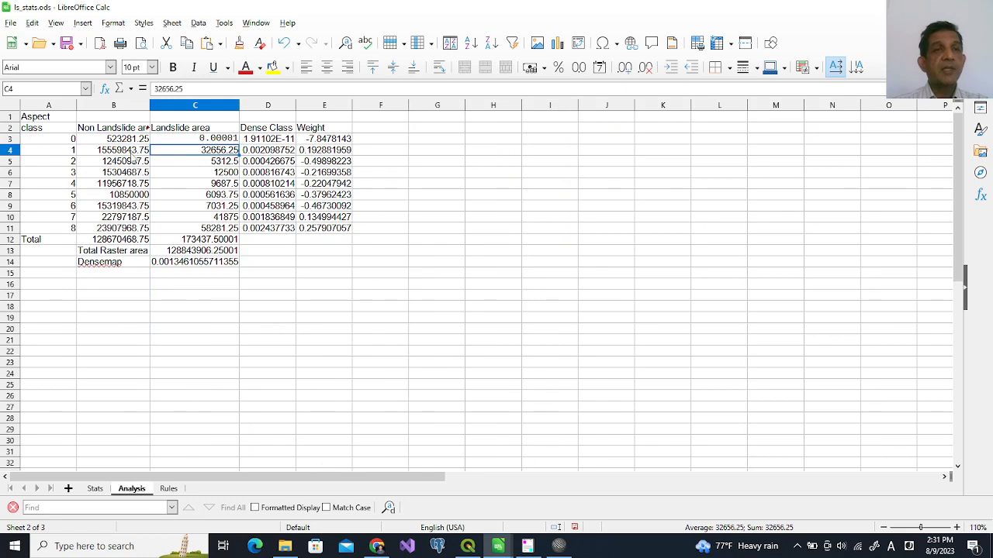
left_click(129, 153)
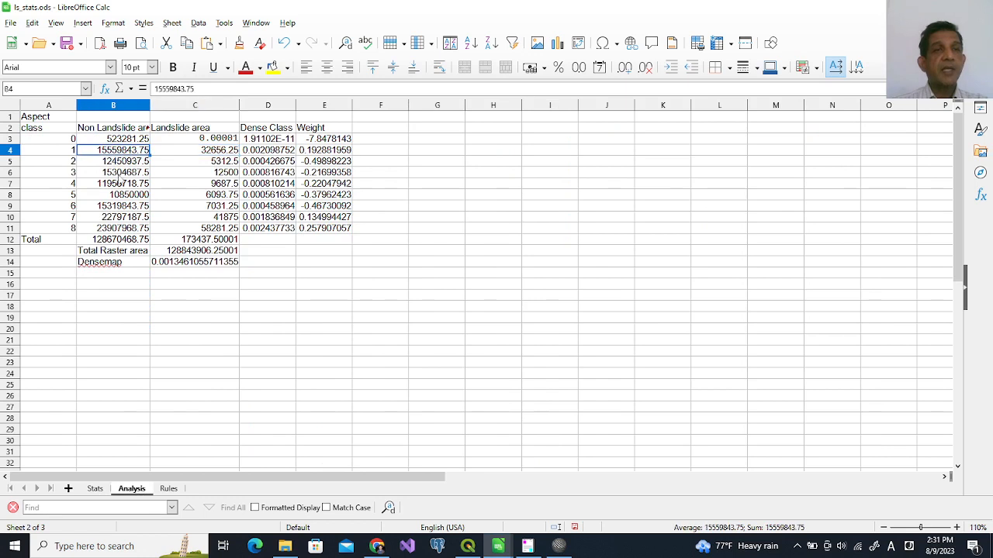
double_click(96, 490)
left_click(558, 298)
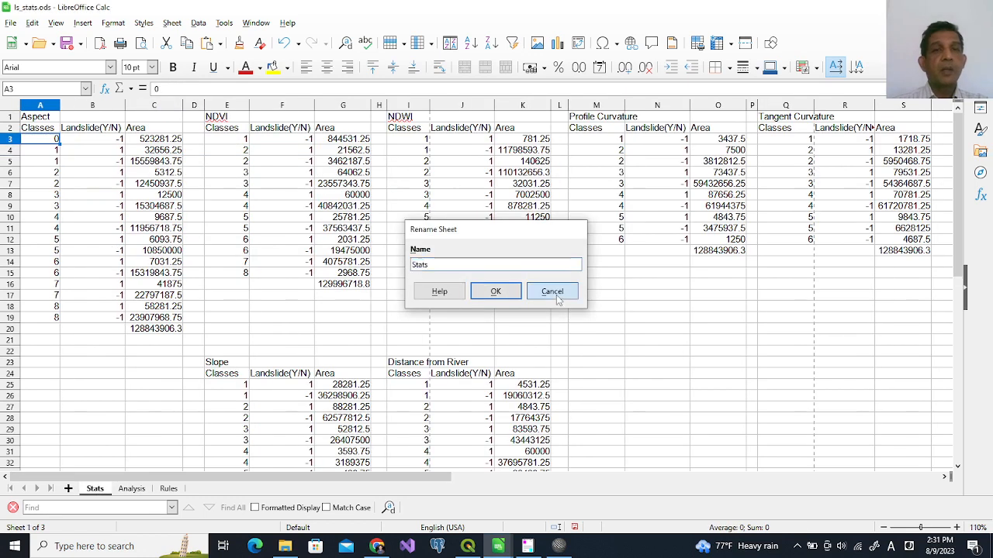
left_click(166, 154)
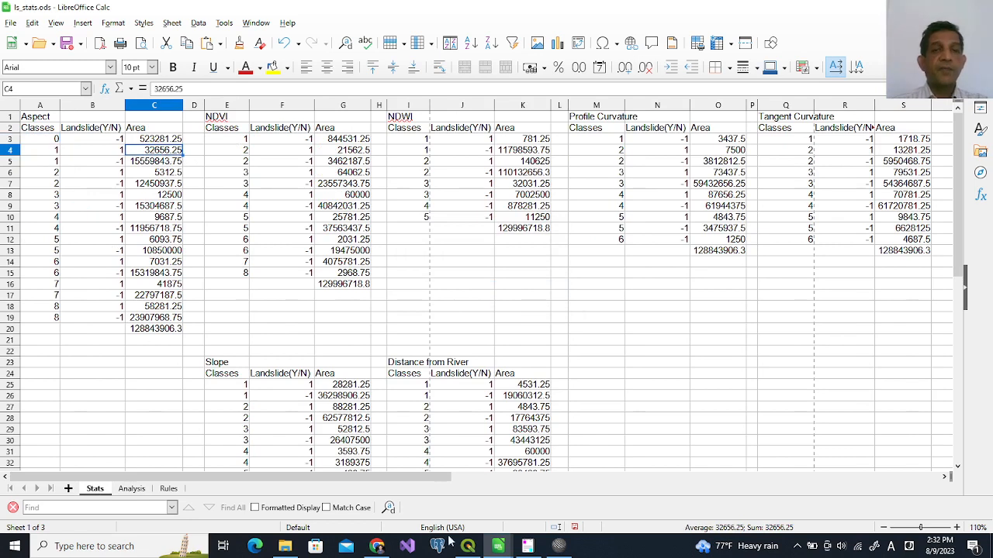
left_click(132, 488)
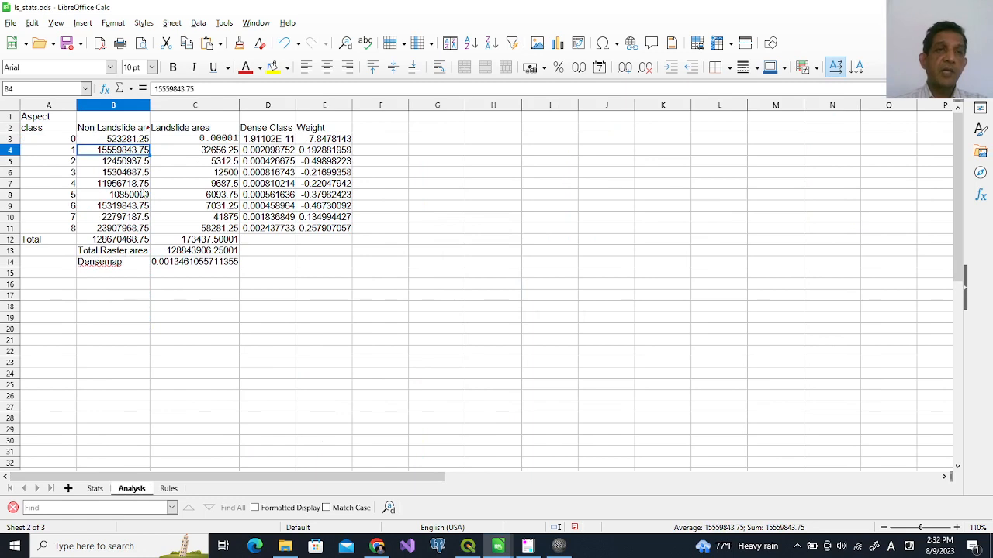
left_click(135, 143)
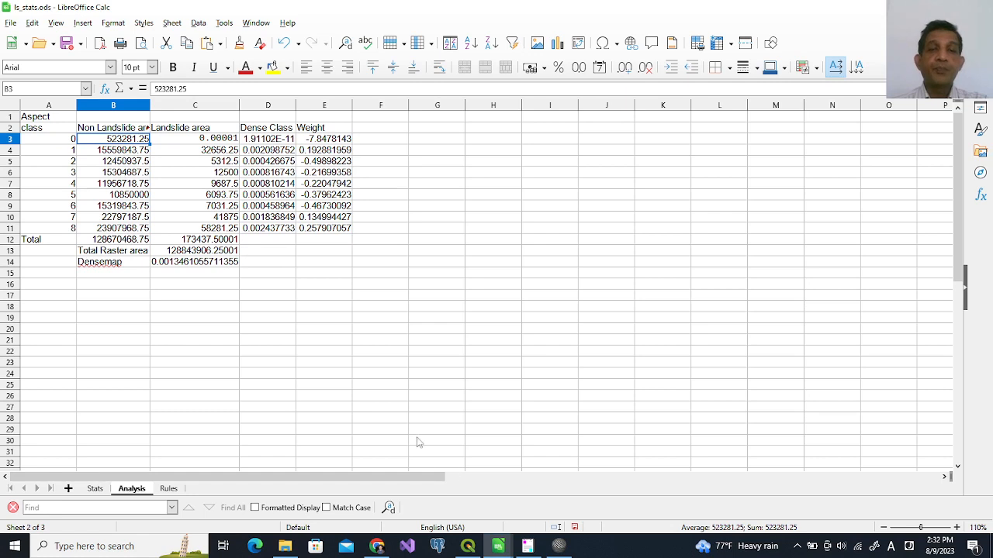
- Bring the aspectcross.csv spreadsheet back into view
mouse_move(497, 552)
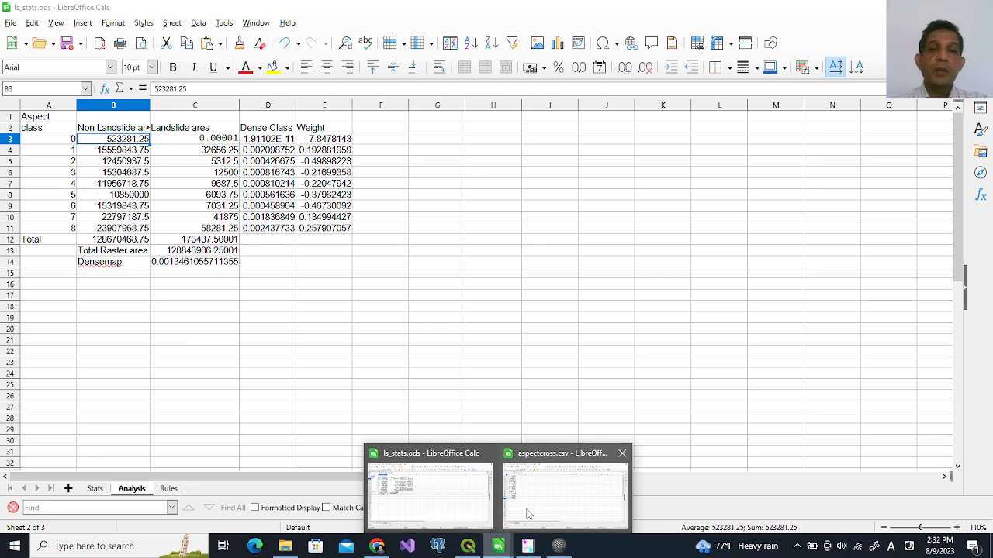
mouse_move(528, 509)
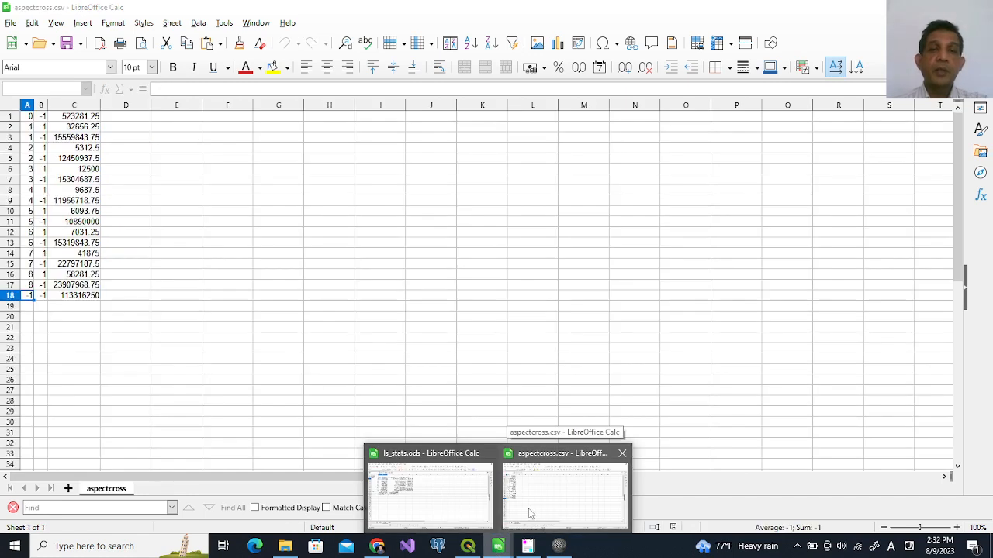
left_click(528, 508)
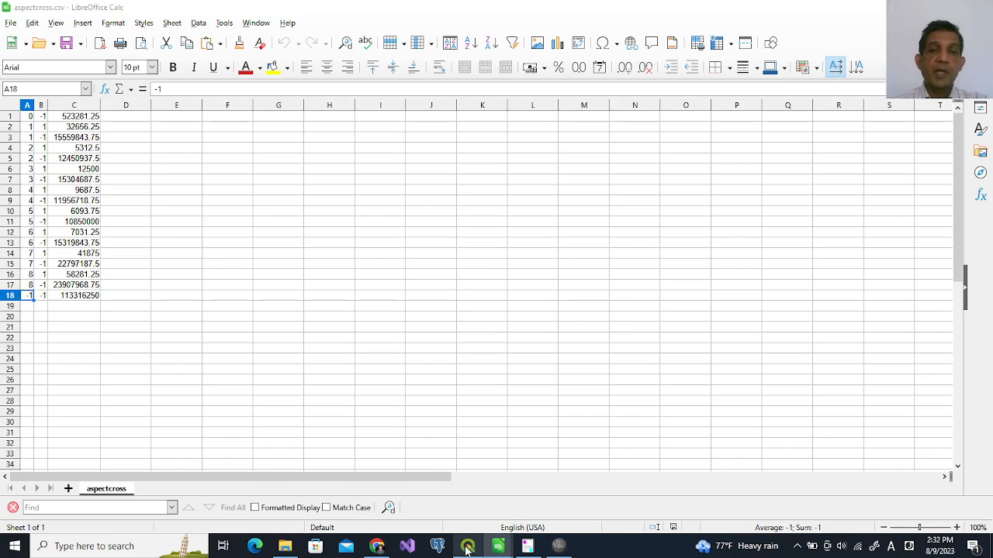
- Switch to QGIS and add aspectcross.csv from the Exe14_LSM stats folder to the project as a layer
left_click(468, 547)
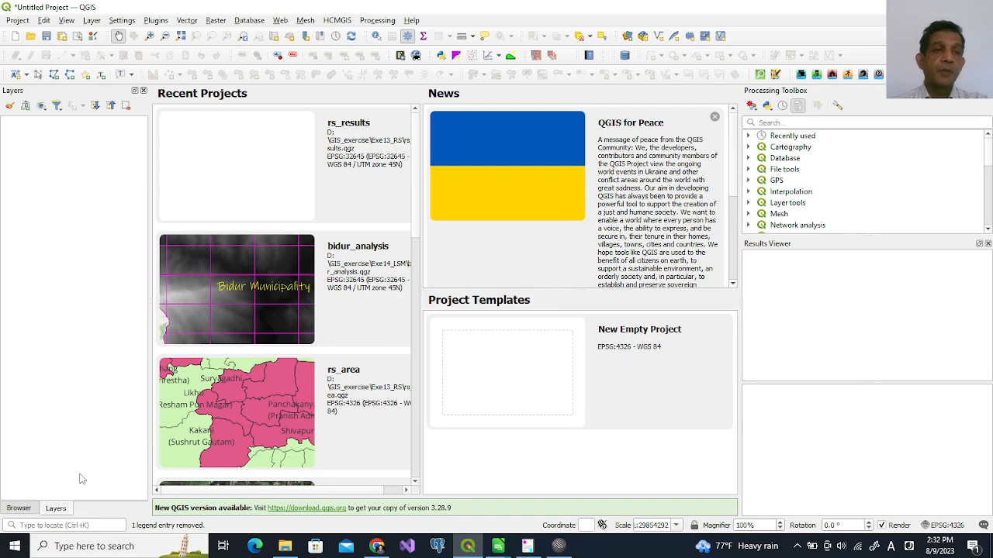
left_click(285, 548)
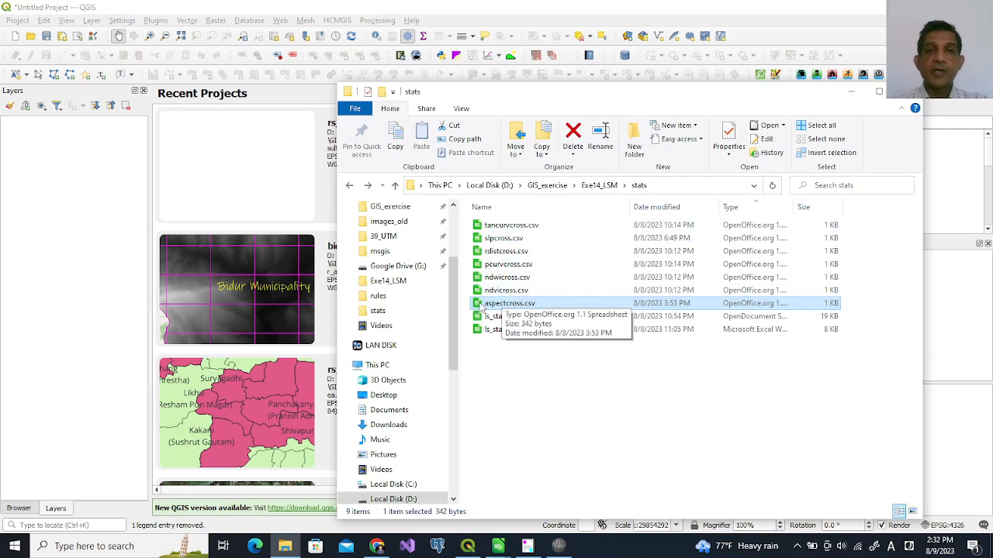
left_click_drag(477, 306, 75, 241)
left_click(85, 195)
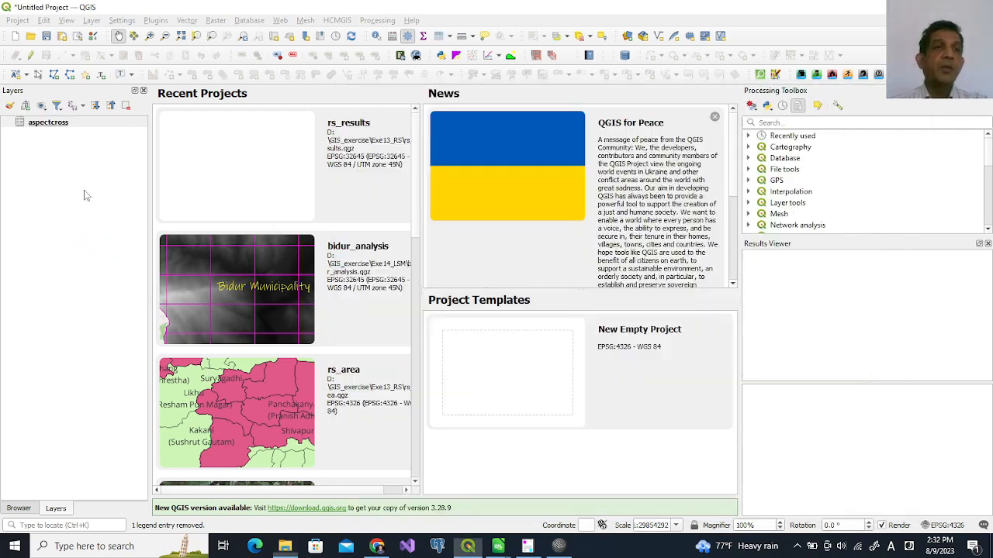
- Open DB Manager, select the aspectcross table under the virtual project layers, and inspect its fields and records
left_click(247, 22)
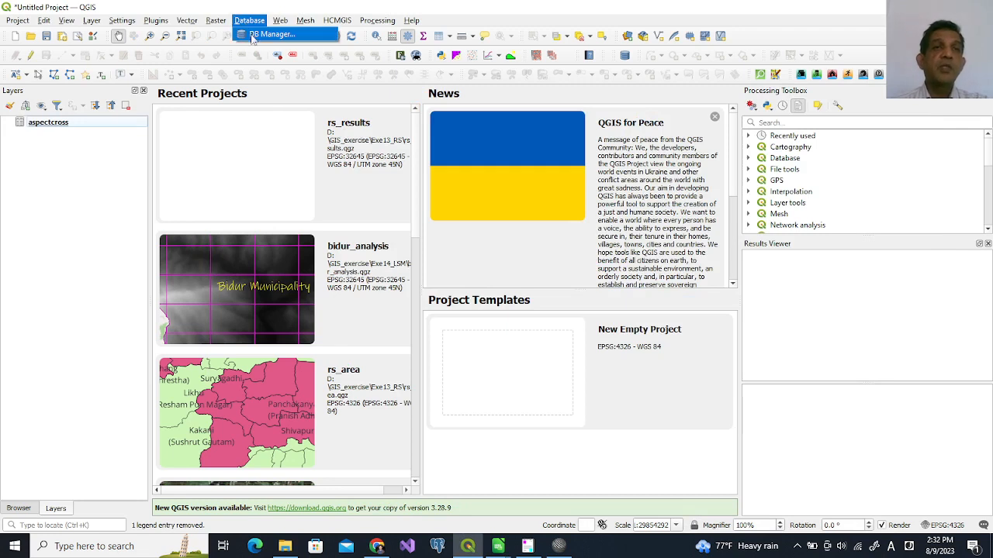
left_click(264, 34)
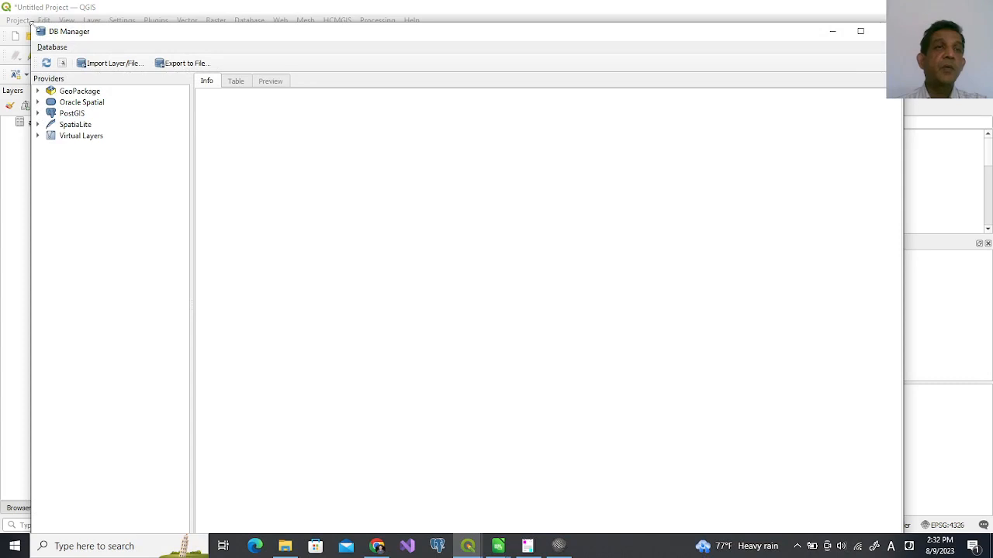
left_click_drag(276, 104, 301, 78)
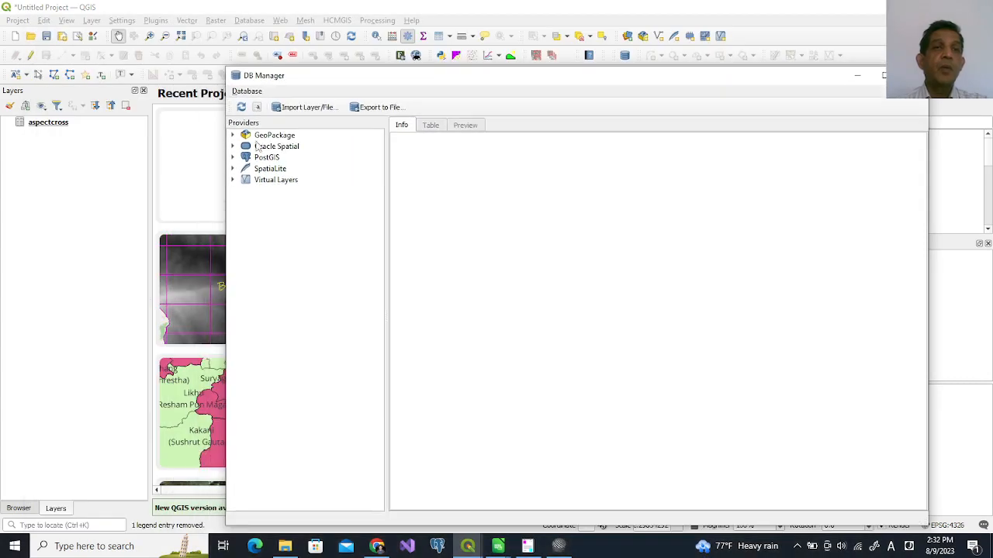
left_click(234, 180)
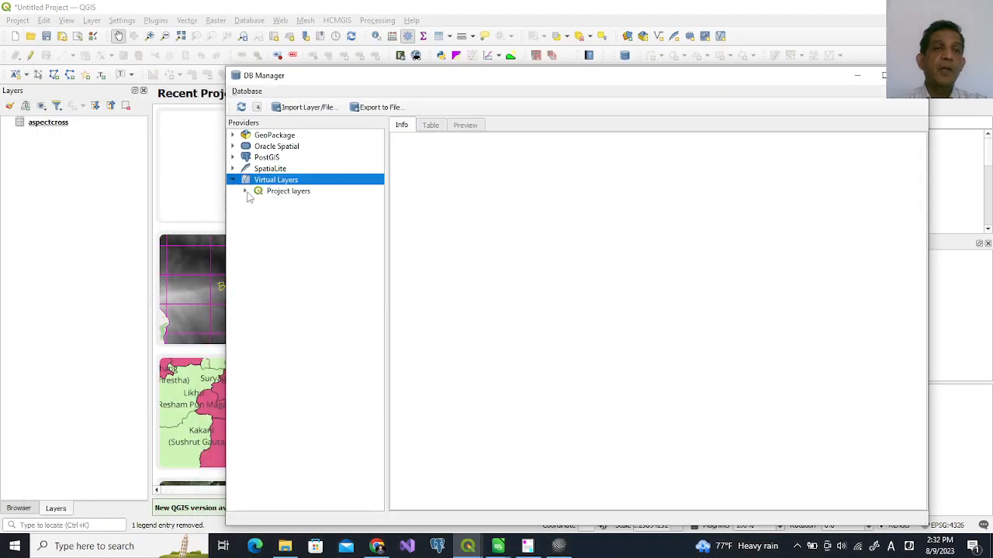
left_click(245, 192)
left_click(270, 203)
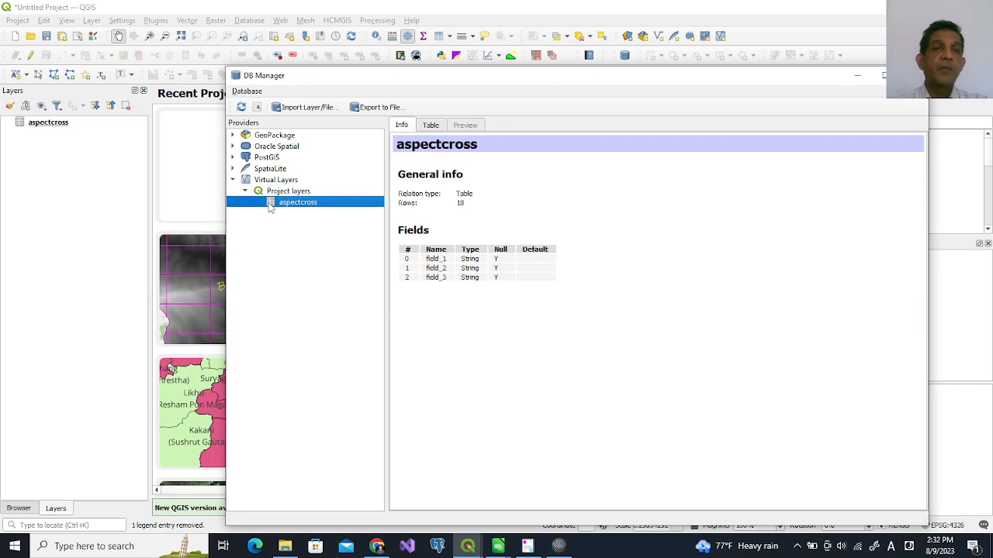
left_click(428, 125)
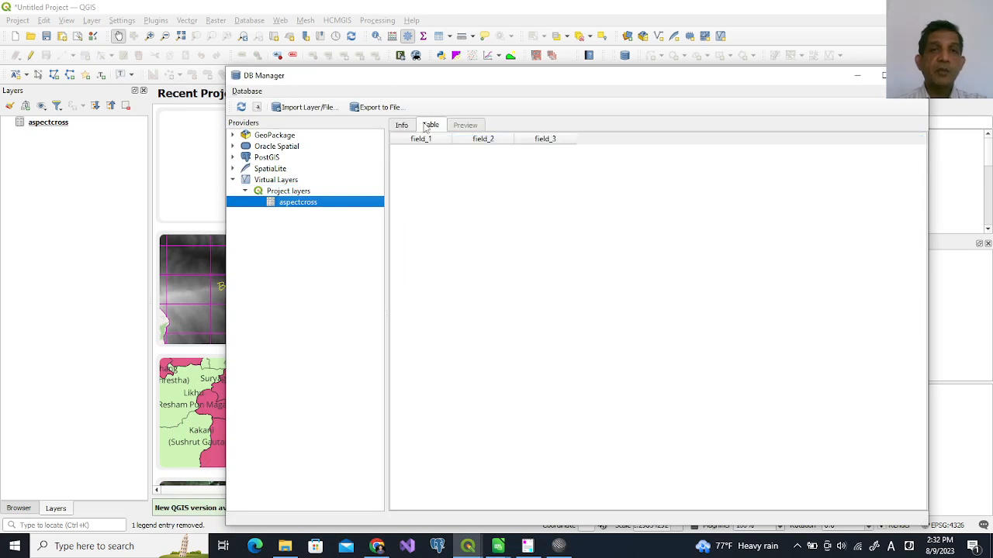
left_click(400, 126)
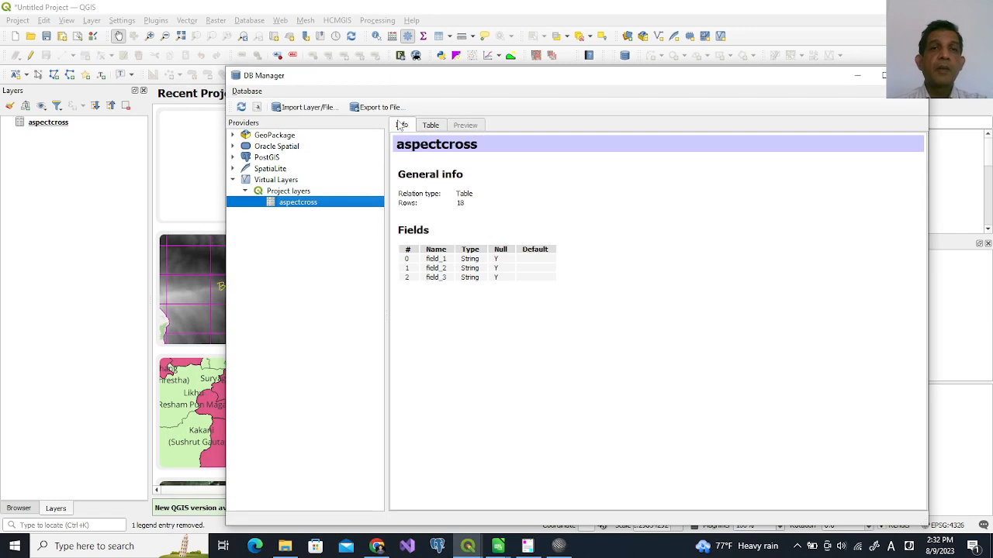
- Open the aspectcross attribute table and compare it with the aspectcross.csv and ls_stats.ods spreadsheets in LibreOffice Calc
left_click(43, 127)
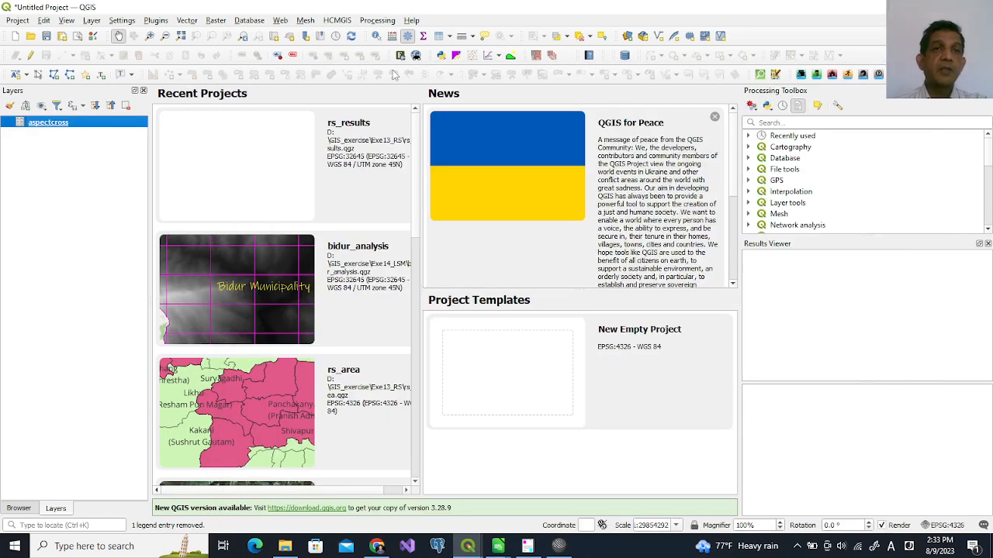
left_click(438, 36)
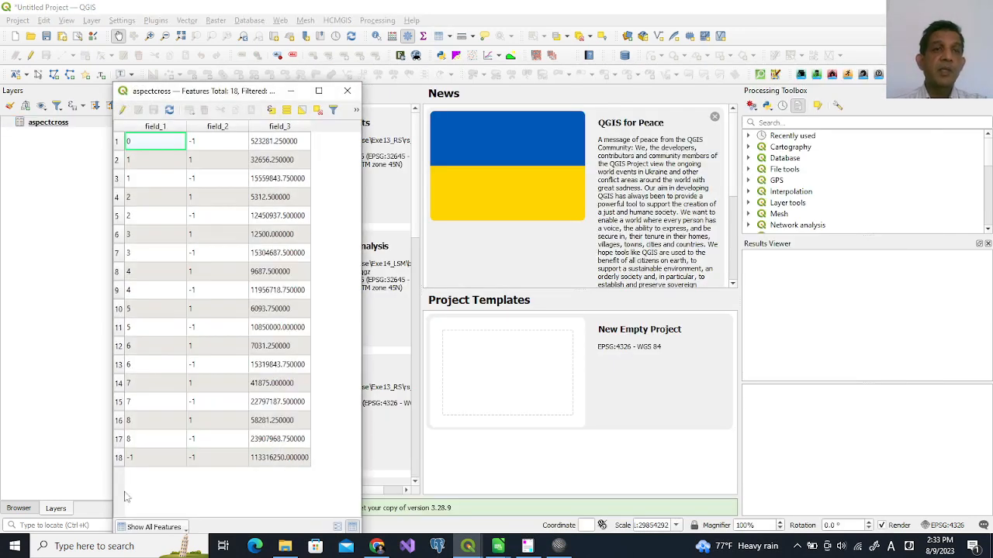
left_click(498, 546)
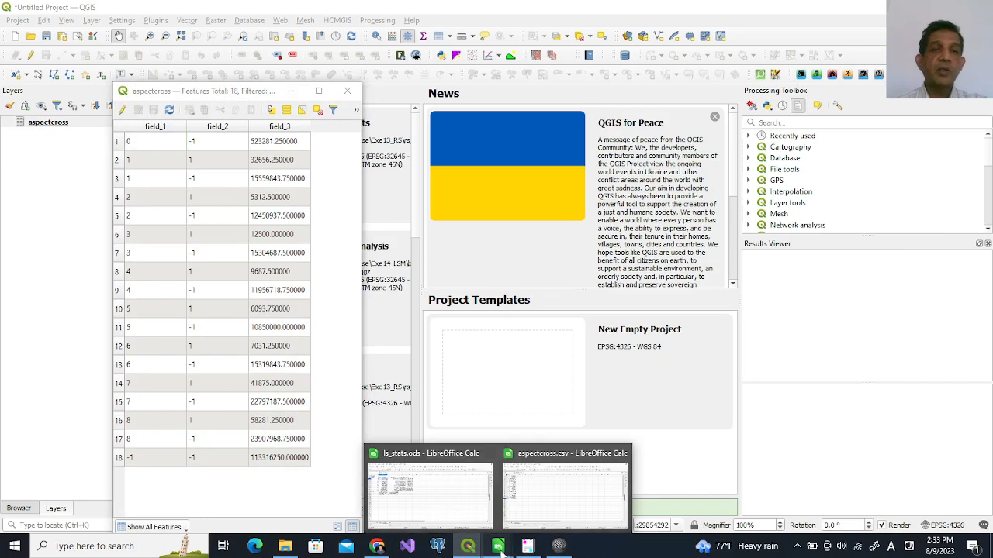
left_click(559, 518)
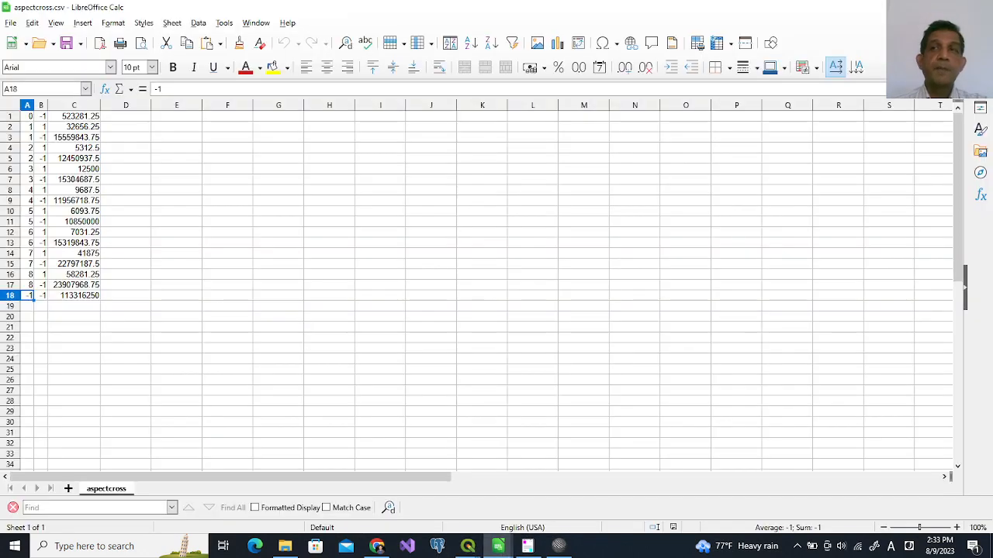
left_click(468, 546)
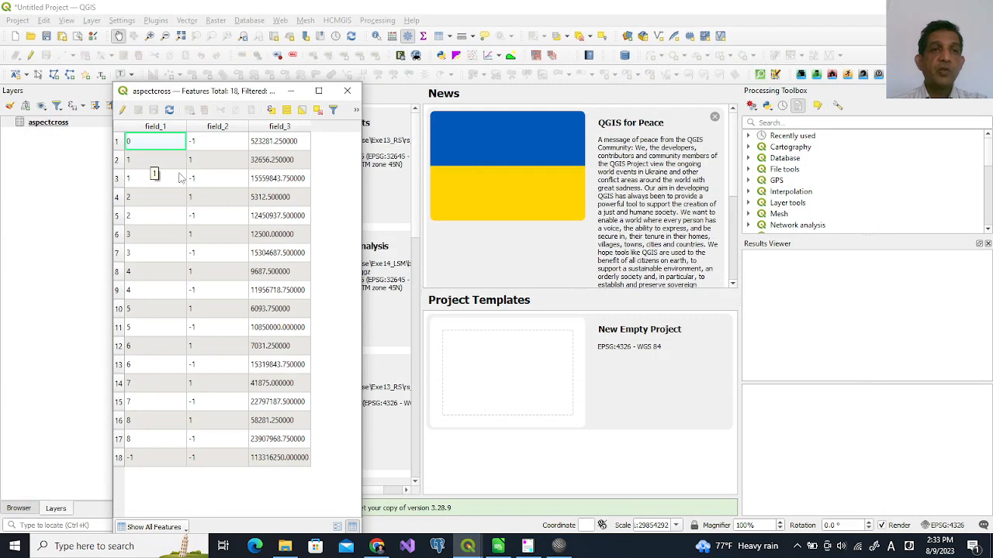
left_click(423, 518)
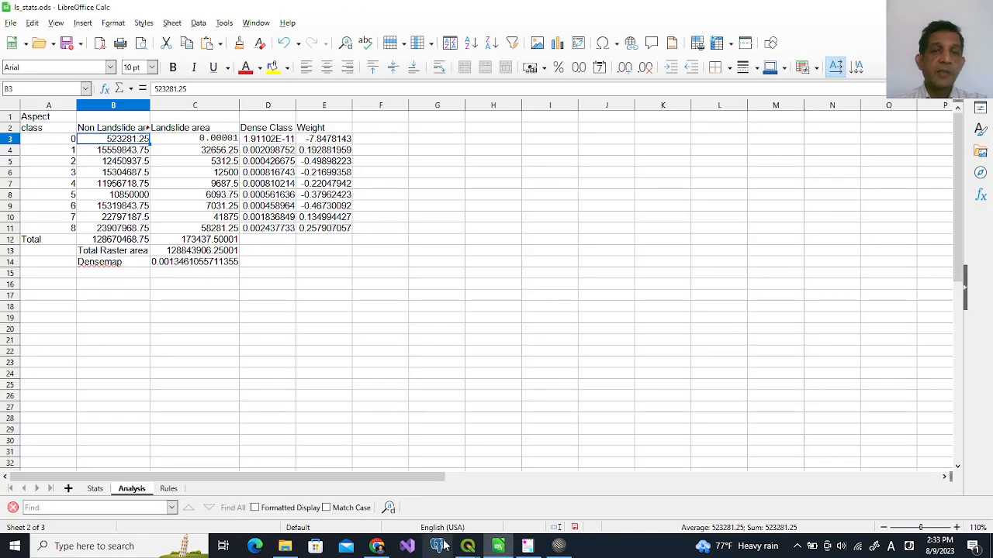
- Return to DB Manager in QGIS and open one empty SQL query window for the project layers, closing any duplicate
mouse_move(475, 550)
left_click(495, 482)
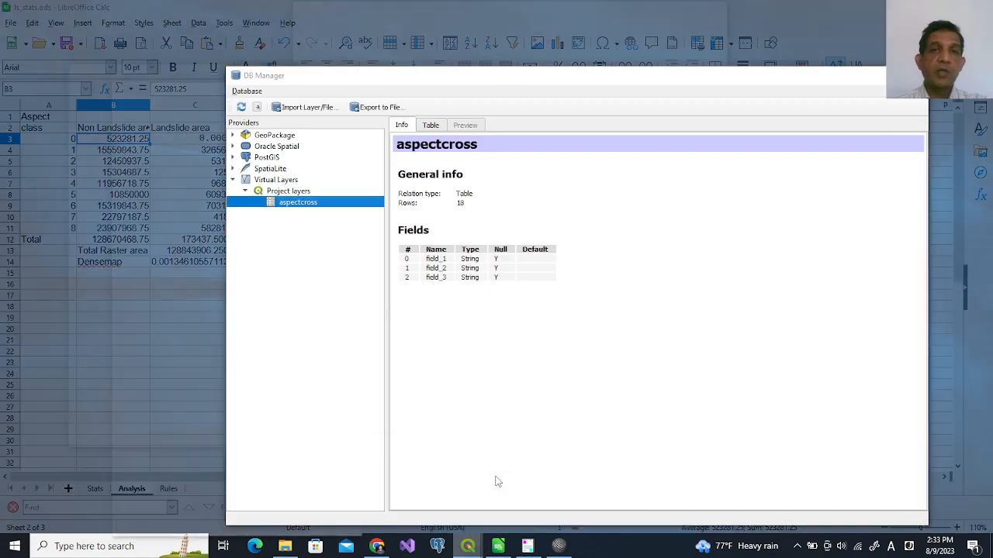
mouse_move(469, 547)
left_click(411, 497)
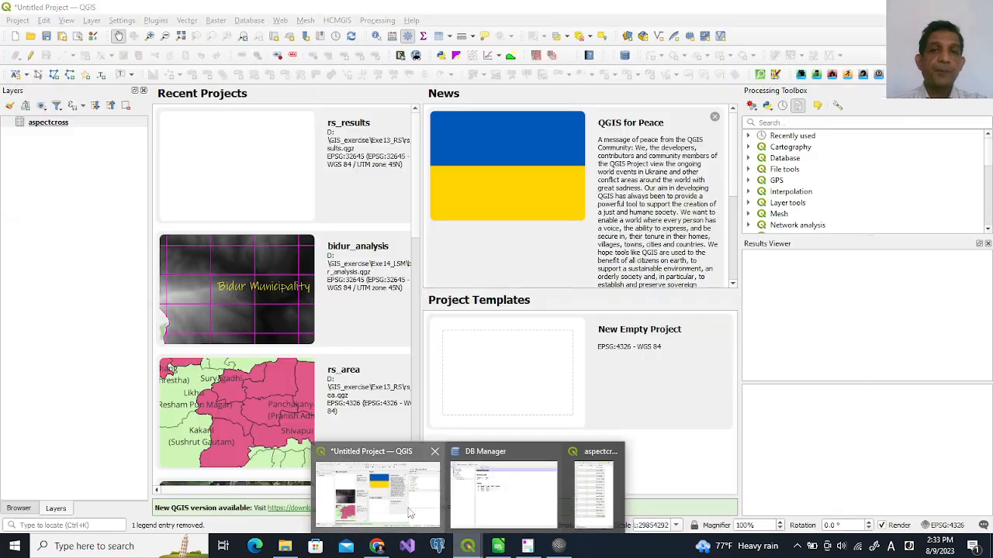
left_click(521, 493)
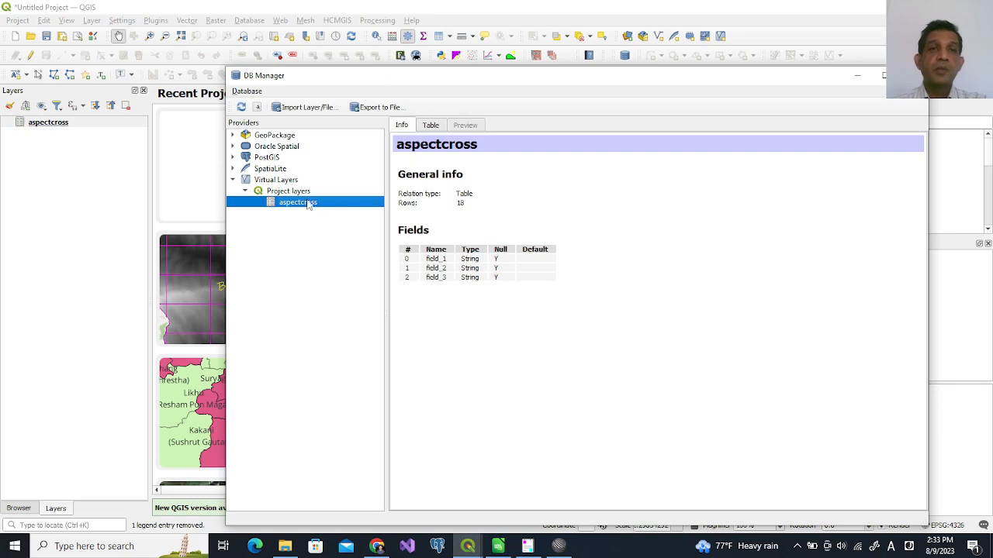
double_click(259, 109)
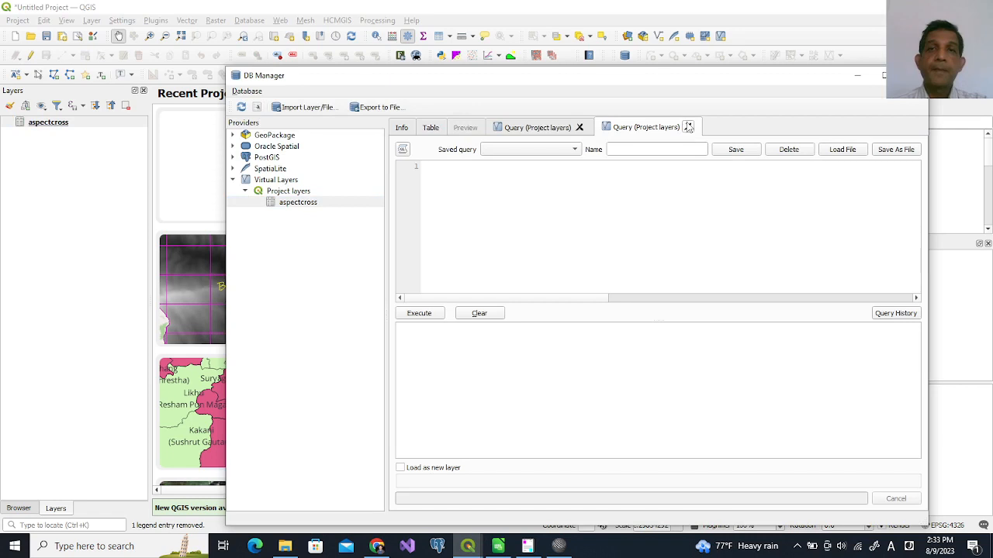
left_click(687, 127)
left_click(459, 191)
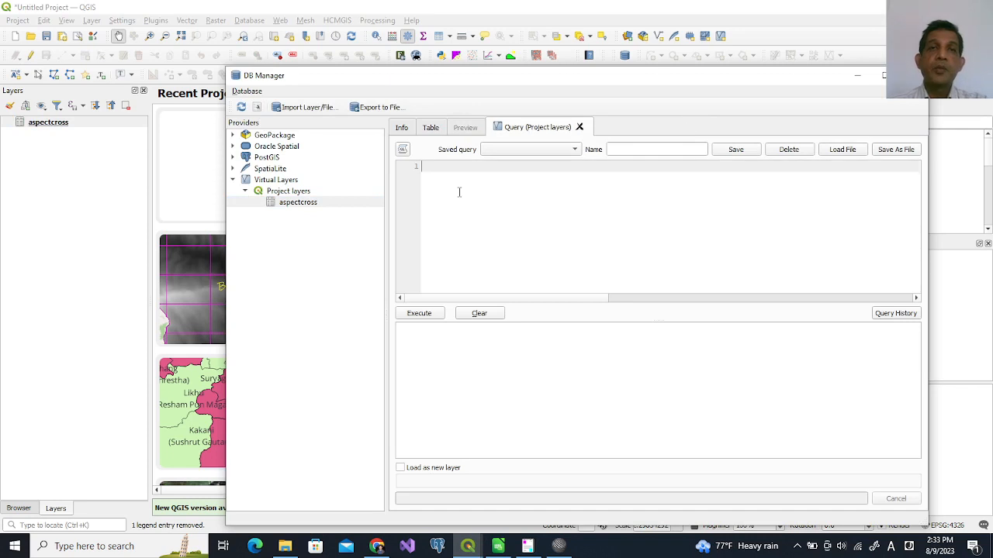
- Write and run the query "SELECT * from aspectcross"
type("SELEC")
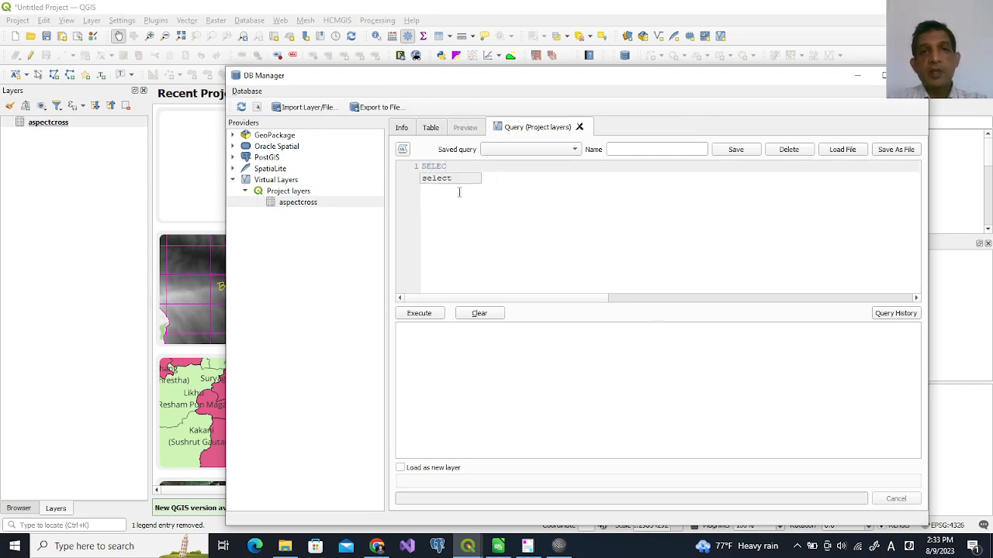
type("T ")
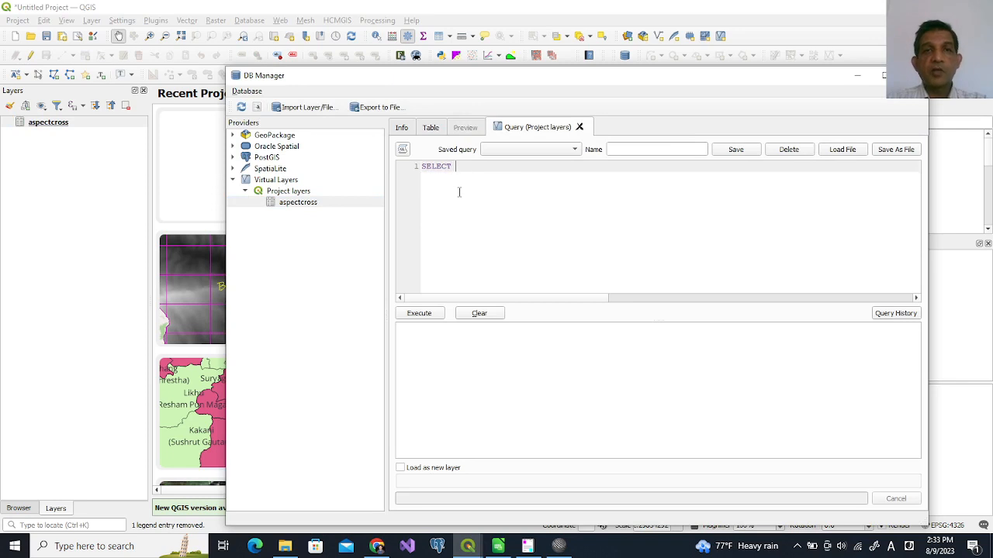
type("* from")
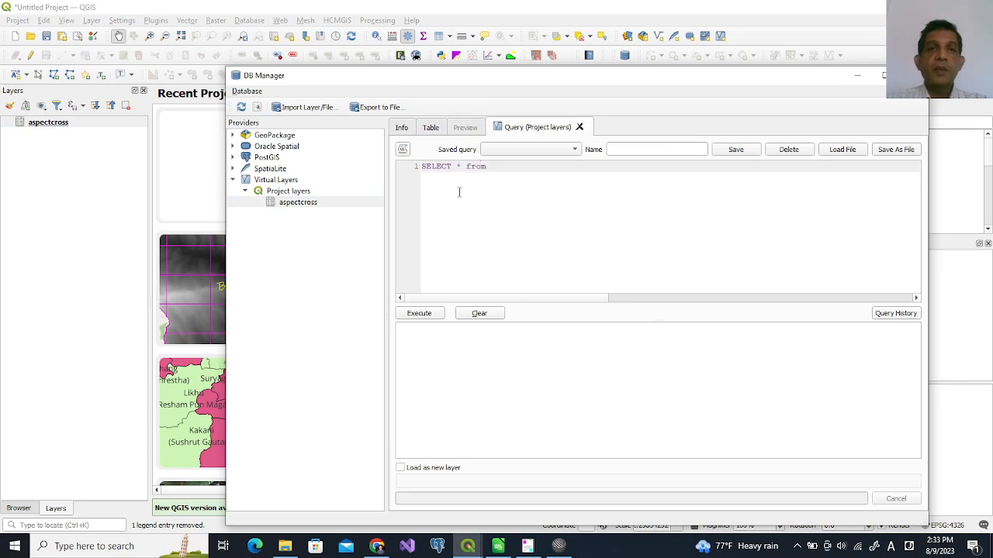
type(" asp")
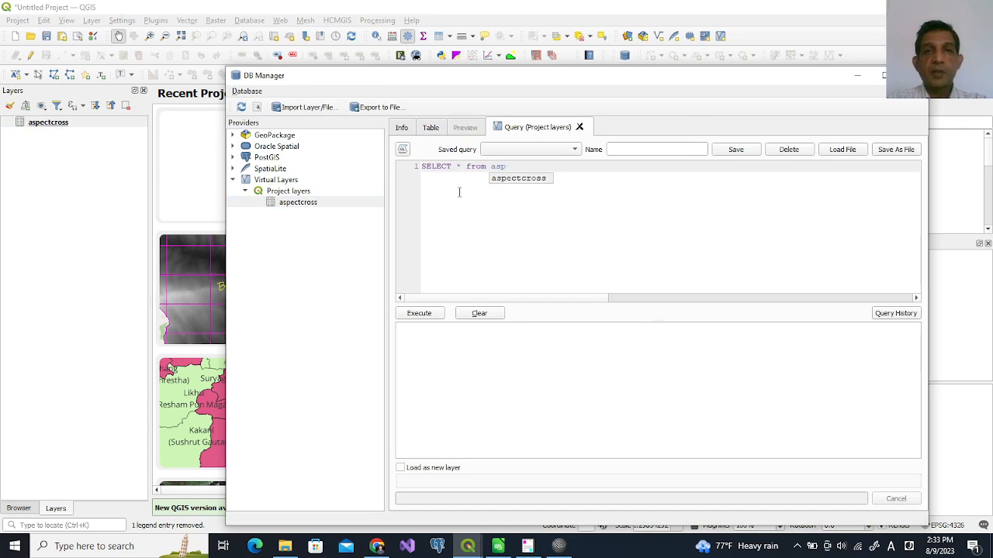
key("Return")
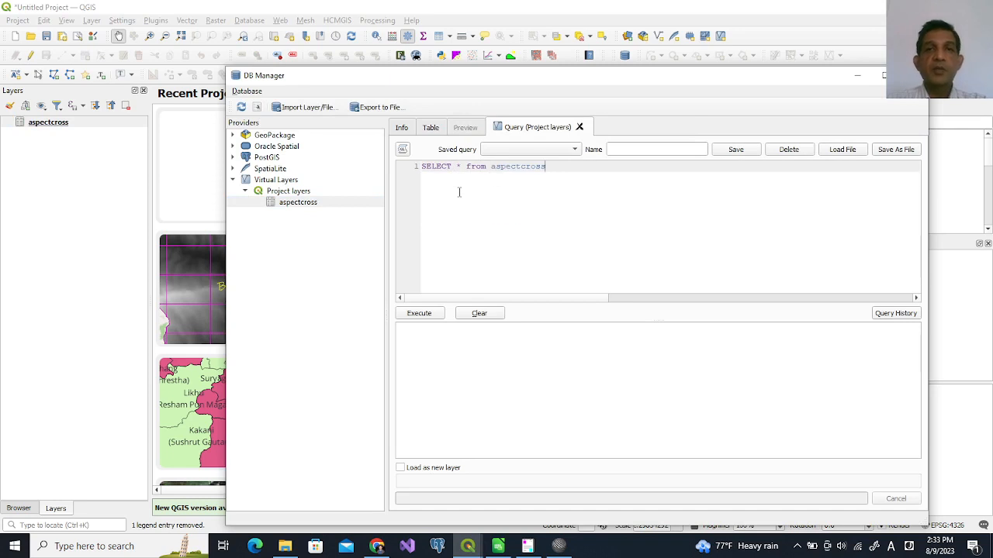
left_click(427, 312)
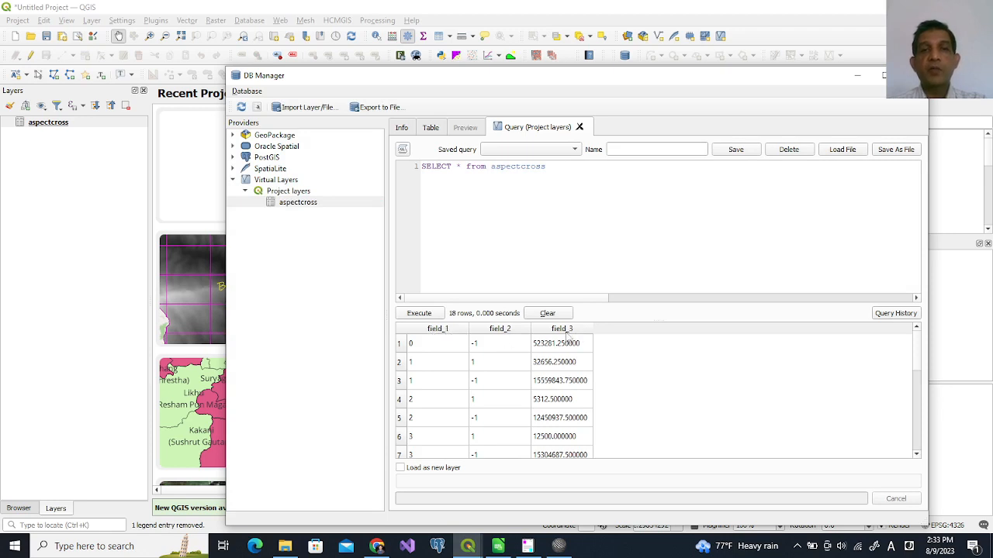
- Add a second line to the aspectcross query with the condition "WHERE field_2 = 1"
left_click(553, 172)
key("Return")
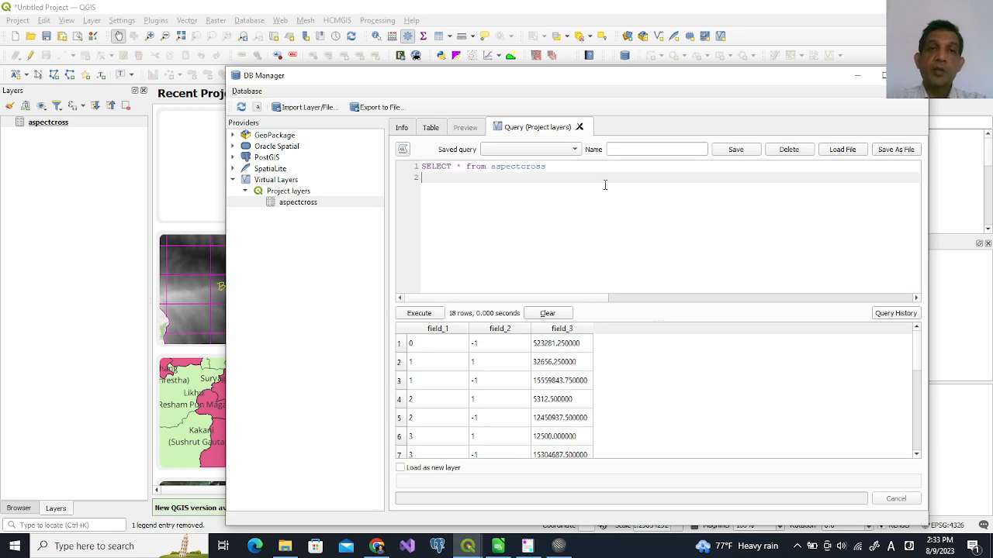
type("WHERE ")
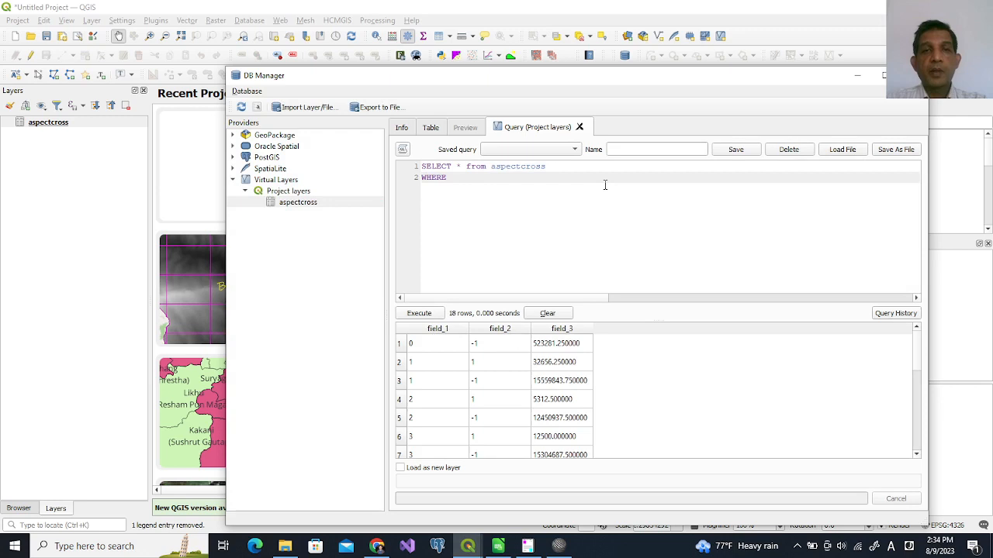
type("fie")
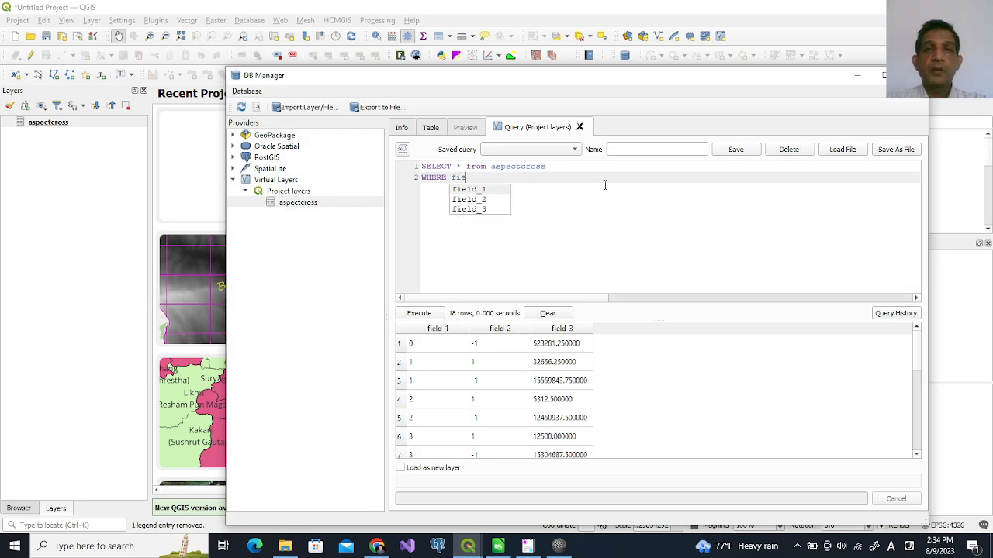
key("Down")
key("Return")
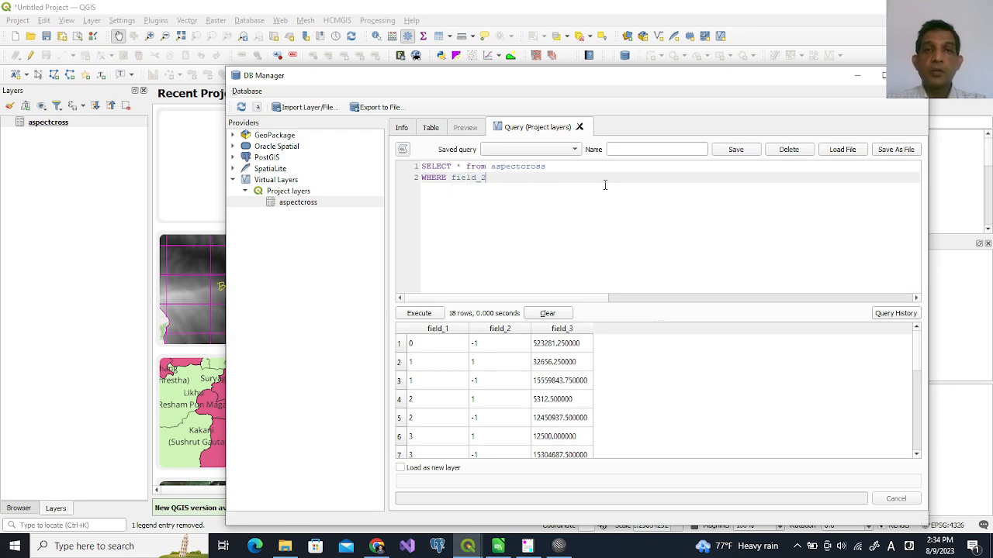
type("= 1")
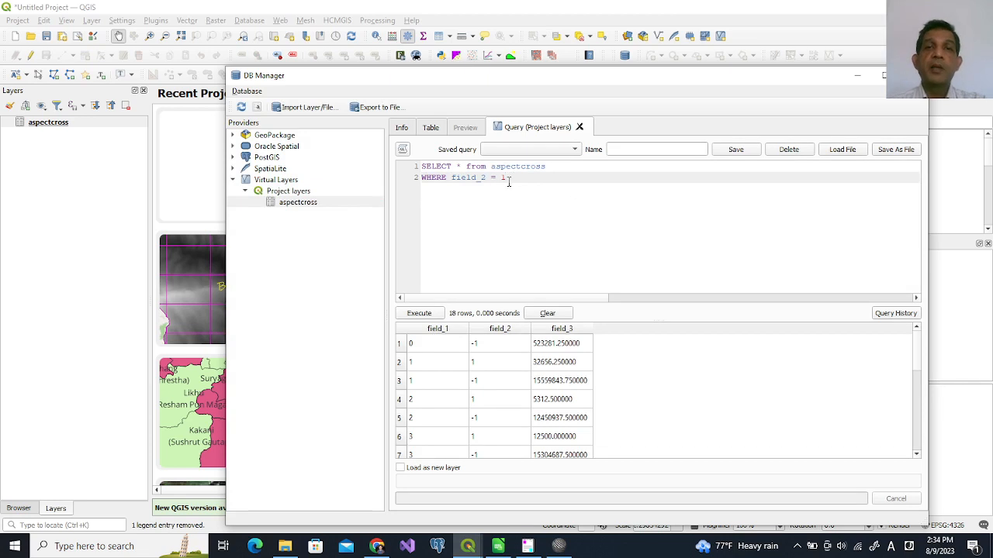
- Try the condition value 1 in quotes, restore it to the unquoted 1, and execute the filtered query
double_click(502, 178)
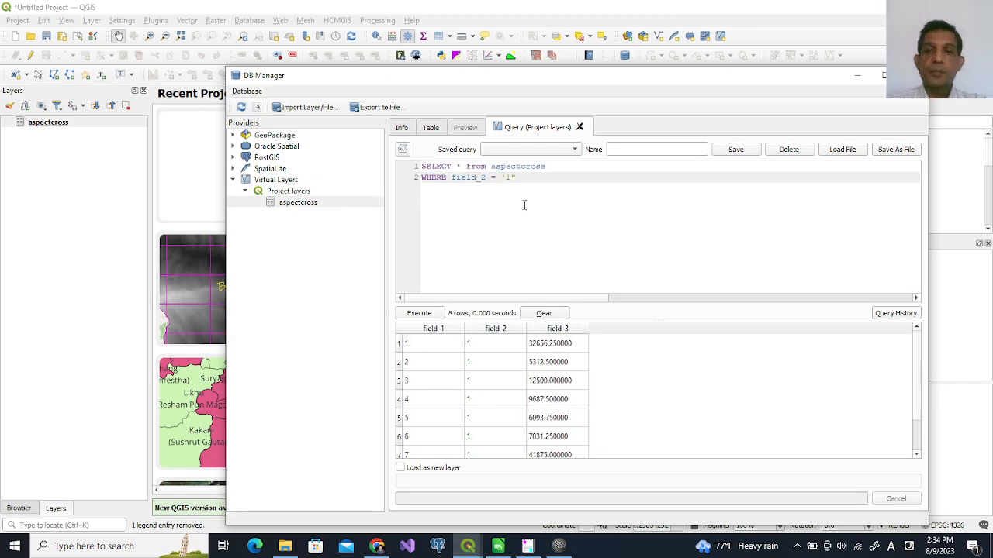
key("BackSpace")
key("BackSpace")
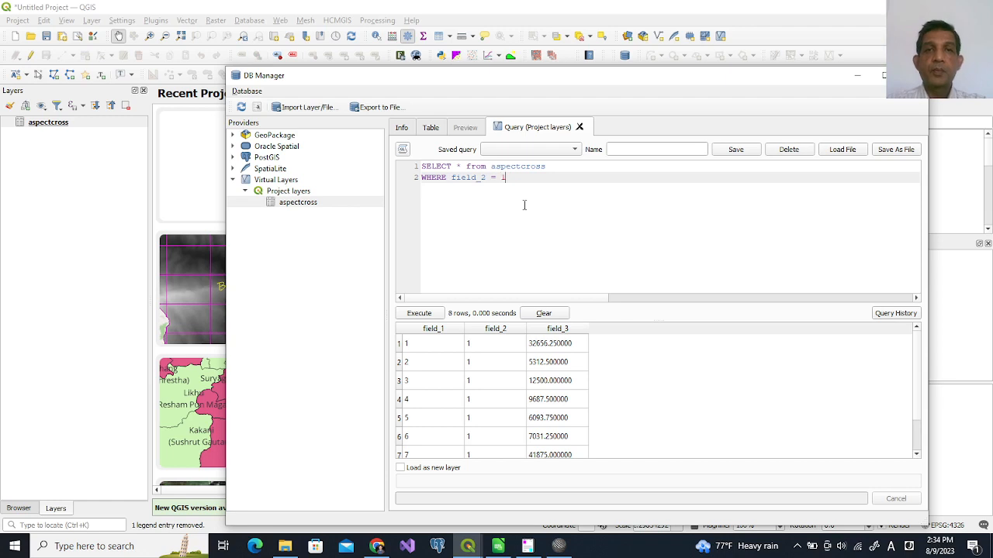
left_click(419, 313)
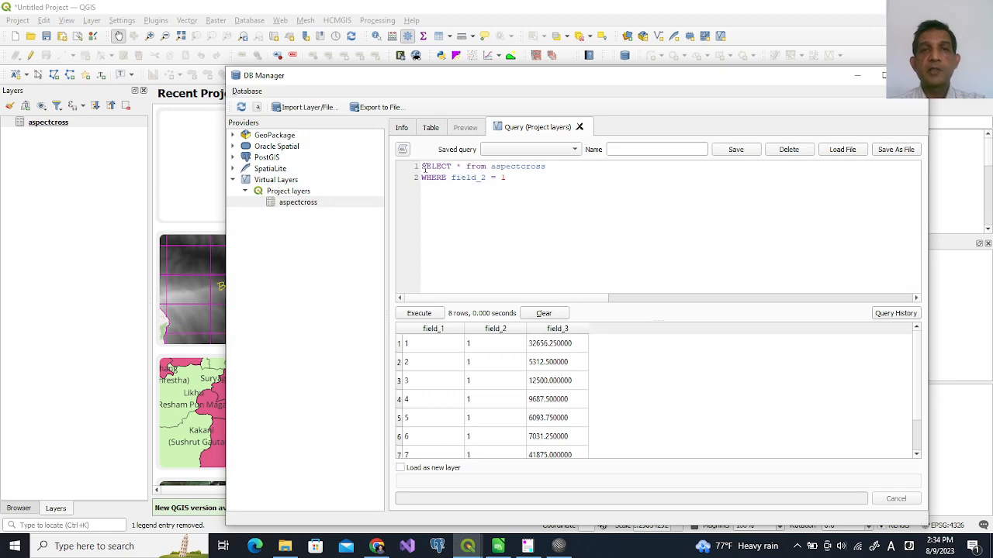
- Change the aspectcross query condition to "WHERE field_2 = -1", execute it and look through the result rows
left_click_drag(506, 177, 423, 168)
left_click(470, 193)
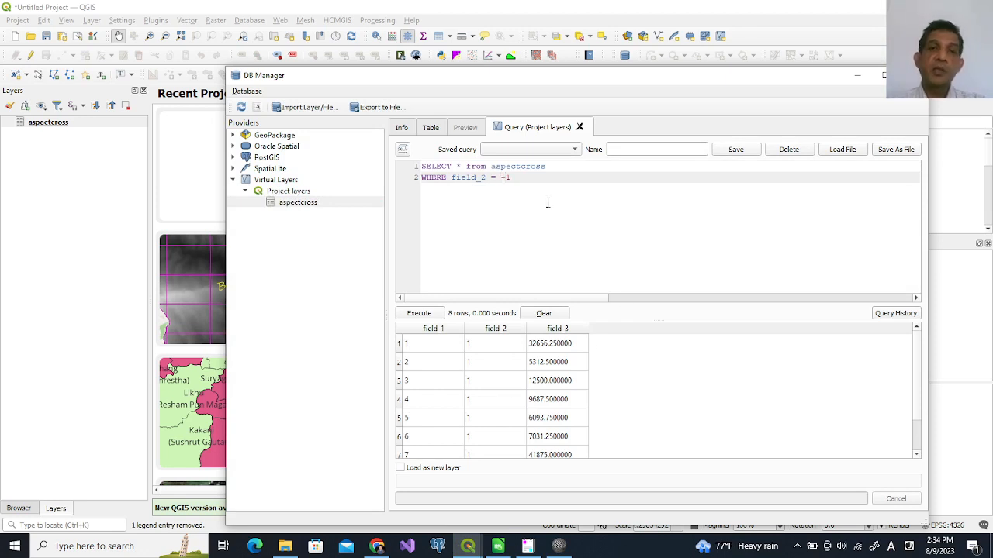
left_click(417, 312)
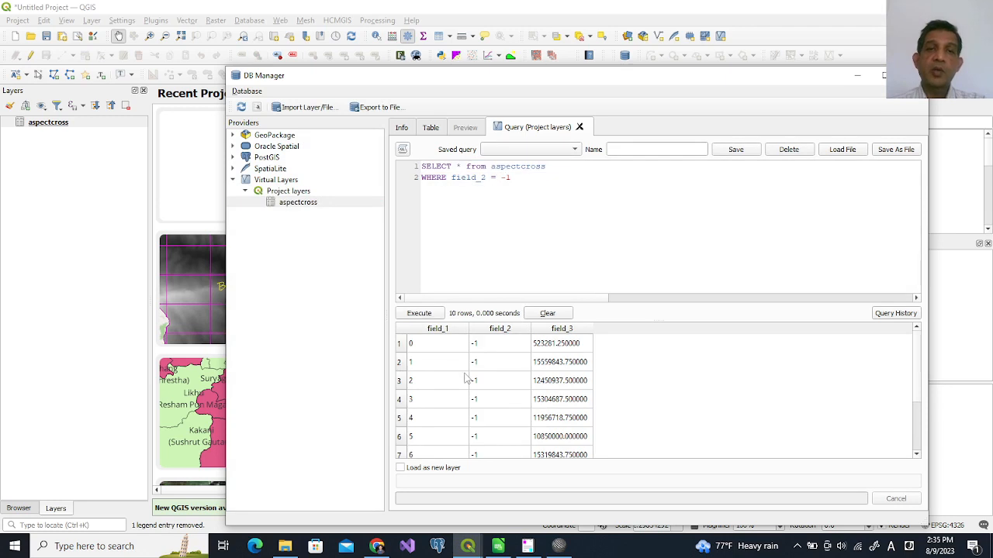
scroll(917, 357, "down", 2)
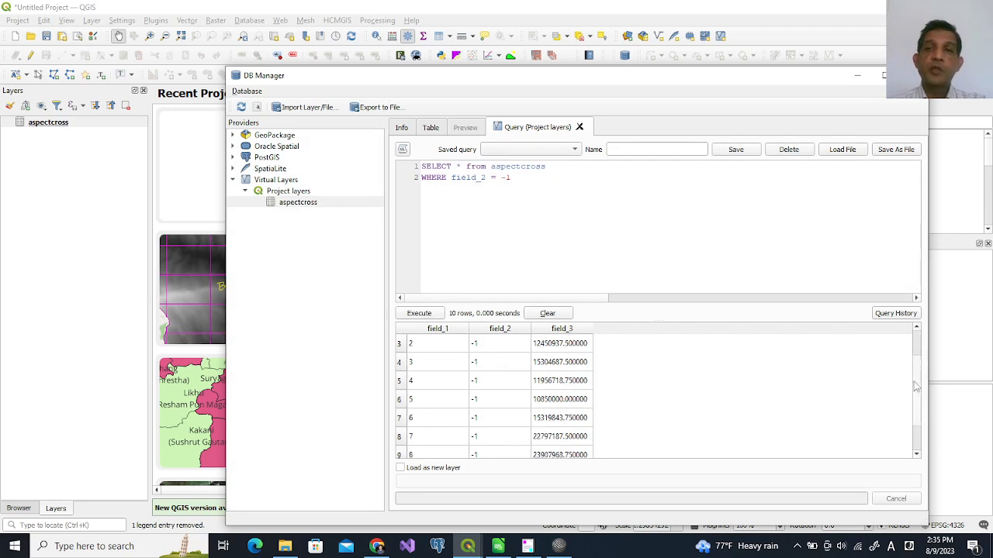
scroll(918, 357, "up", 2)
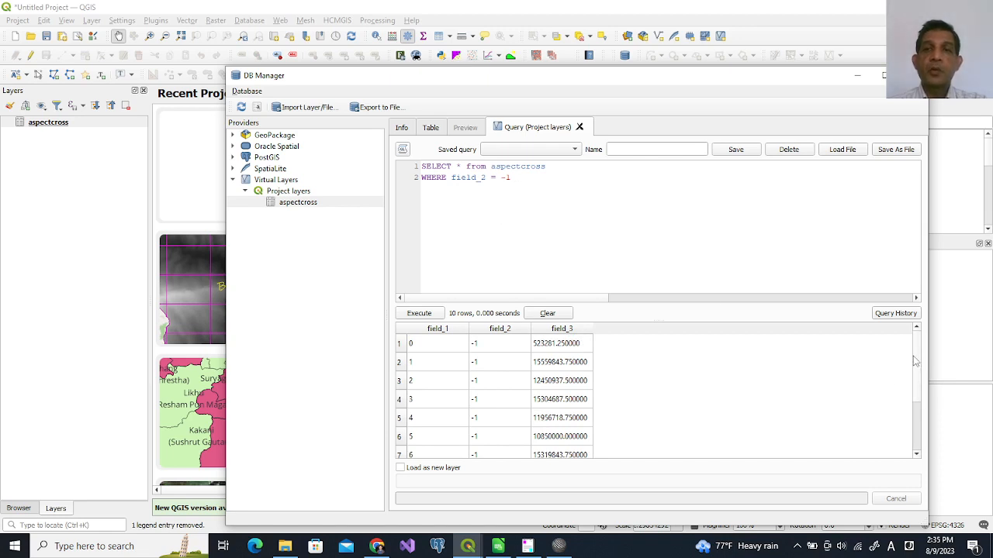
scroll(915, 361, "down", 1)
scroll(916, 360, "up", 1)
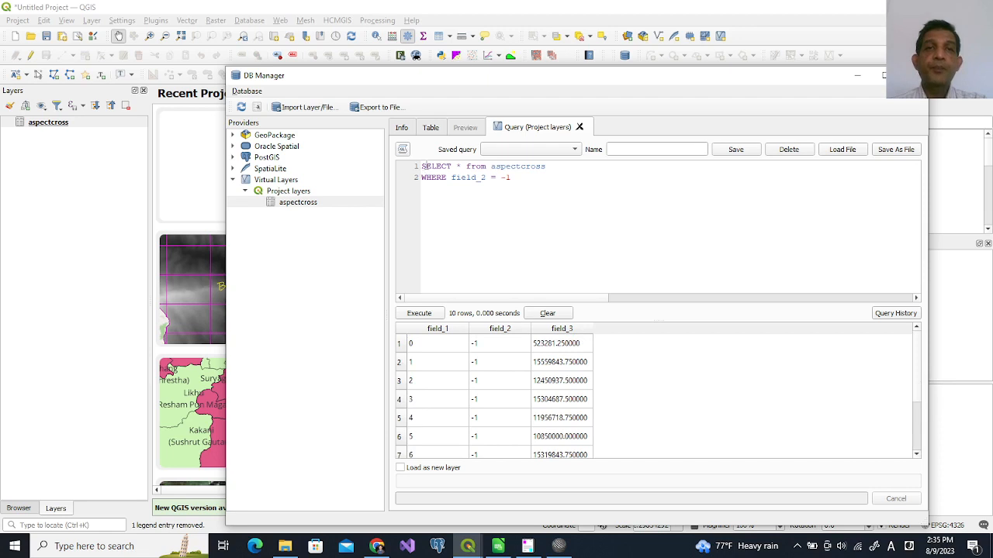
- Enclose the aspectcross query in parentheses, with each parenthesis on its own line
left_click(423, 166)
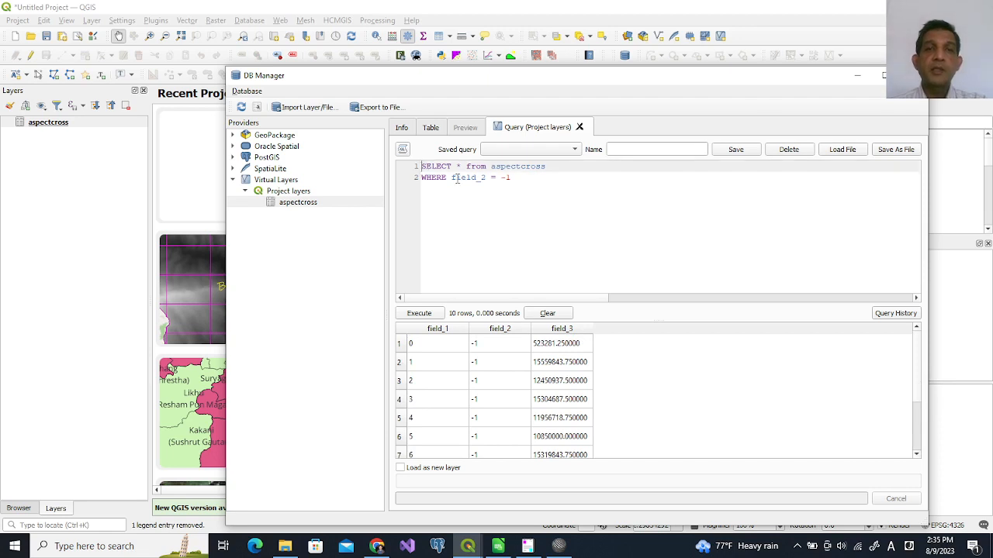
key("Return")
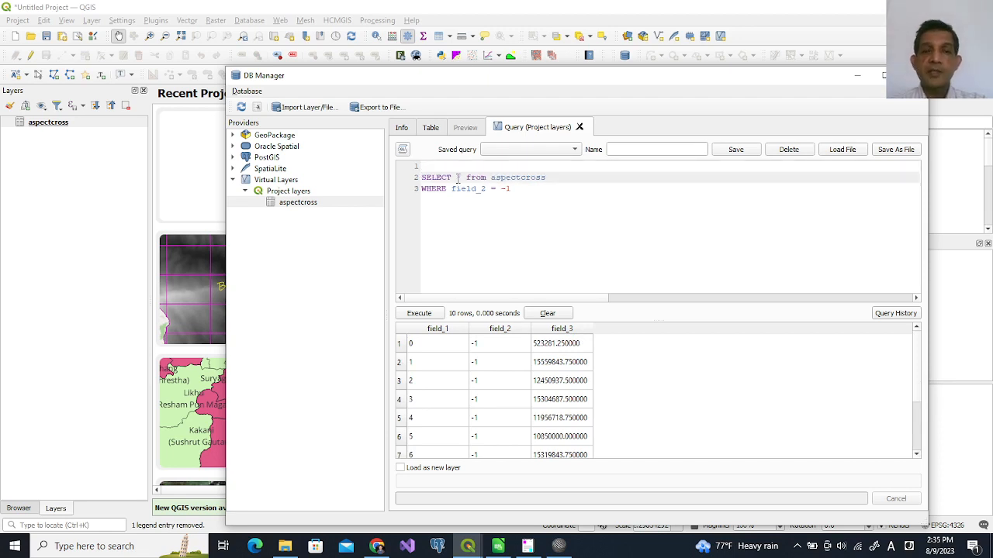
key("Up")
type("(")
key("Down")
key("Down")
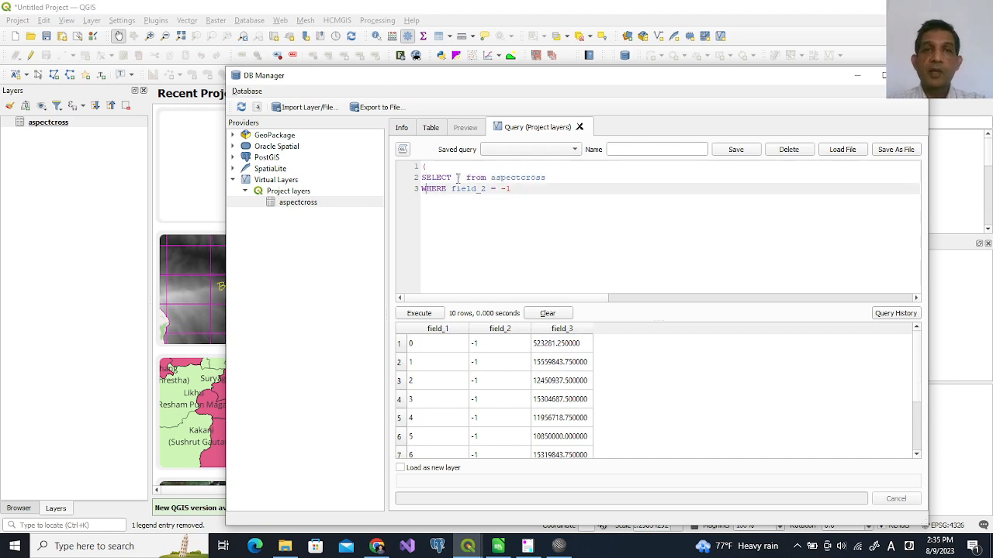
key("Return")
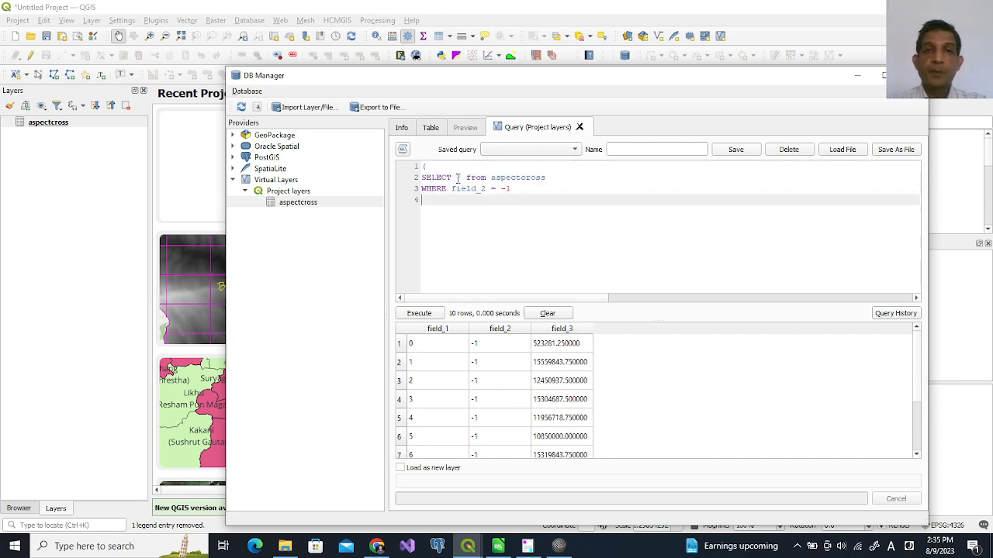
type(")")
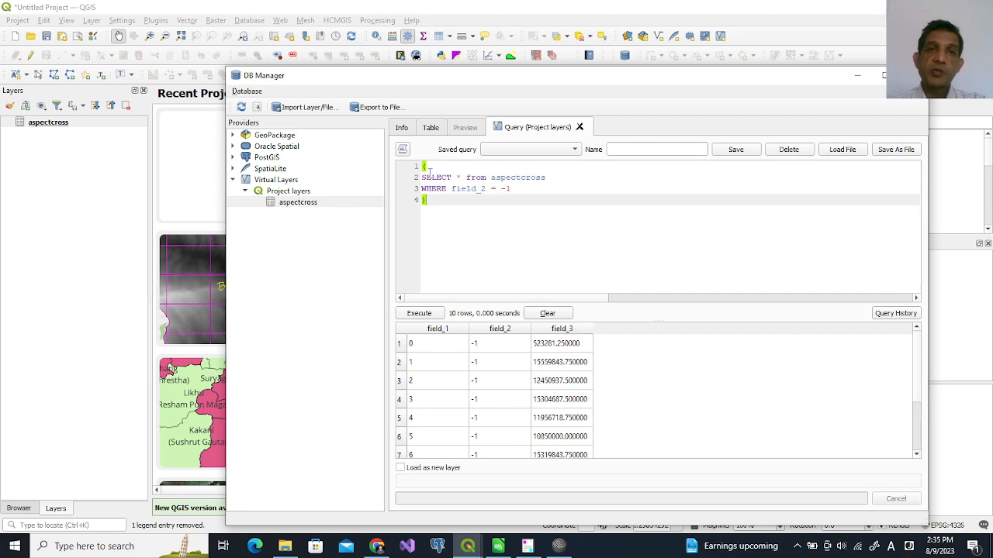
- Add an outer "select * from" line above the parenthesized aspectcross query
left_click_drag(423, 166, 432, 217)
left_click(432, 218)
left_click(425, 167)
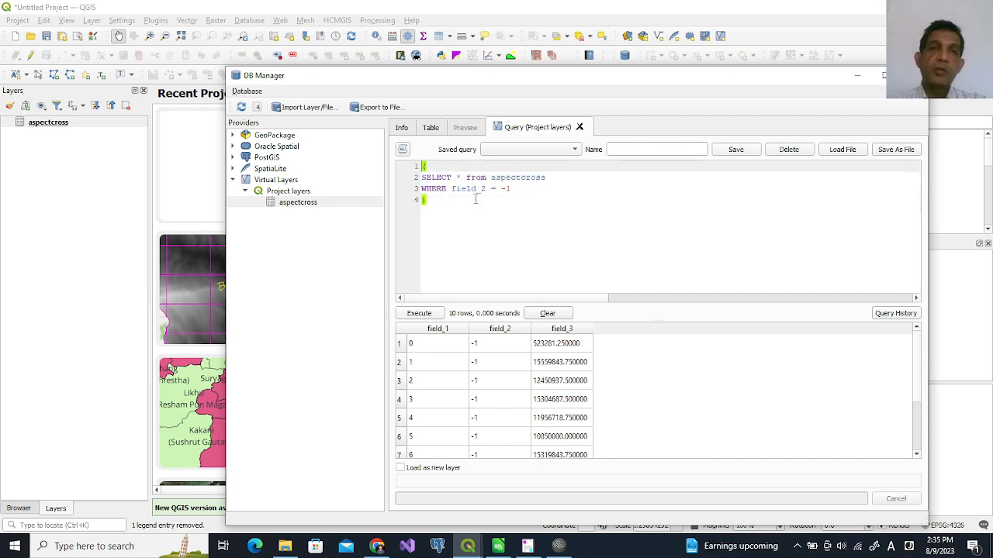
key("Return")
key("Up")
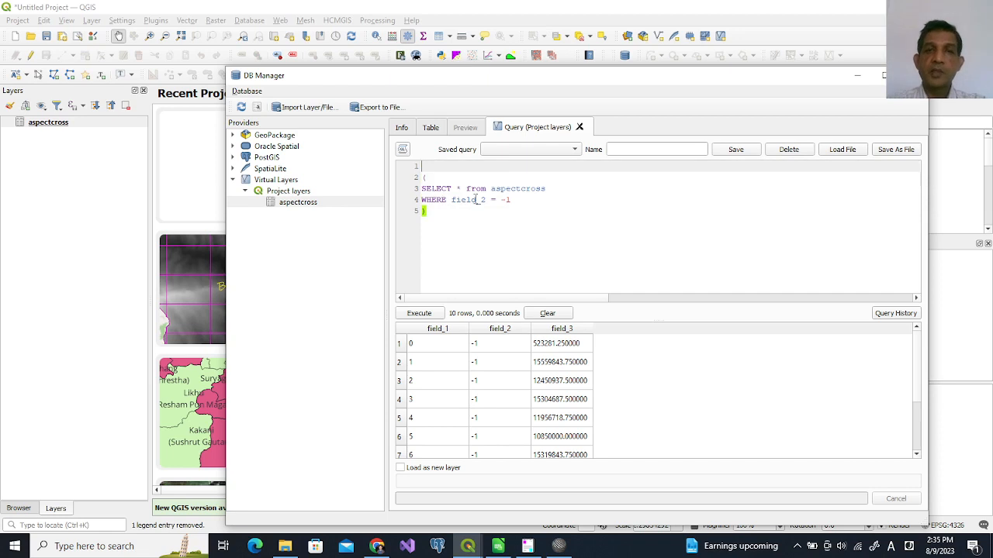
type("sele")
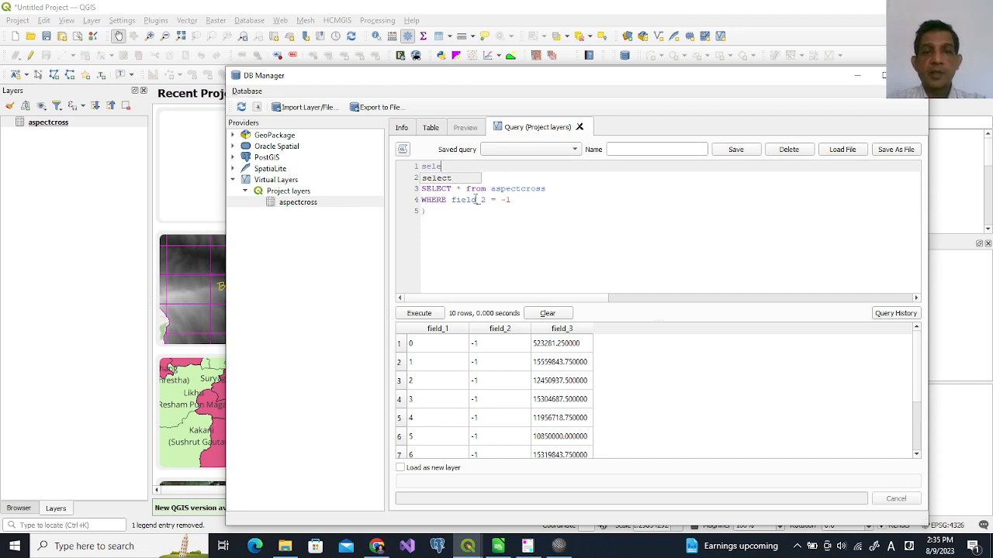
type("ct * ")
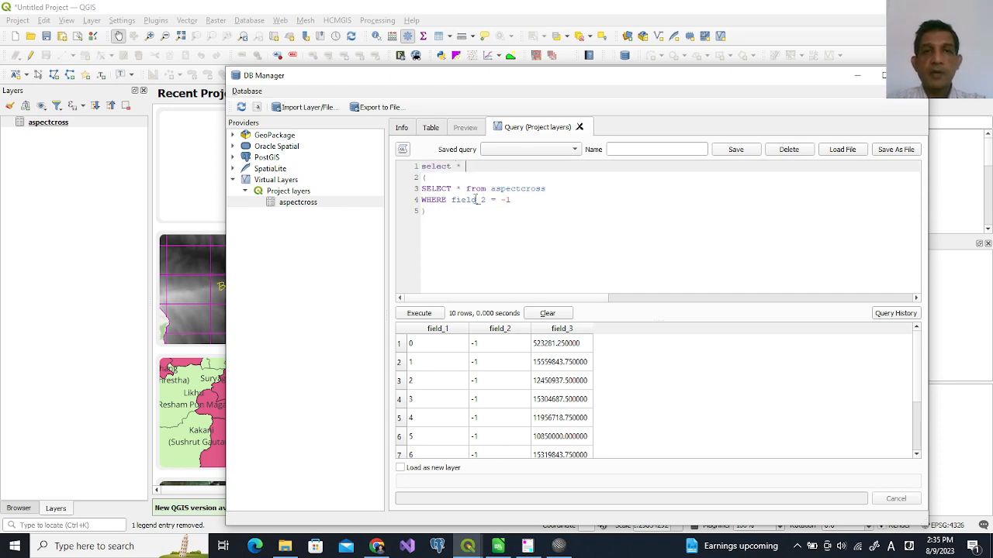
type("from")
key("Return")
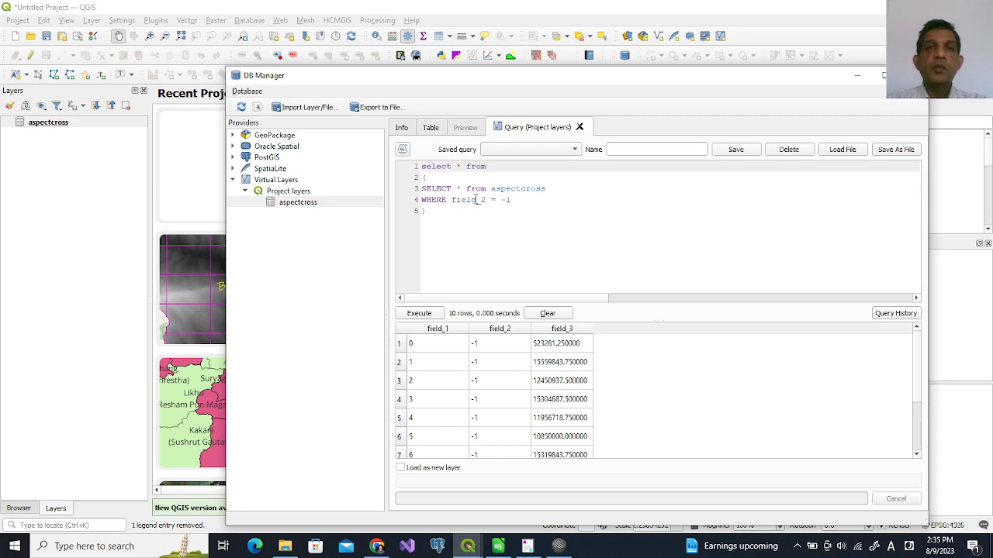
- Enlarge the query text in the editor and execute the nested query
left_click_drag(422, 177, 446, 212)
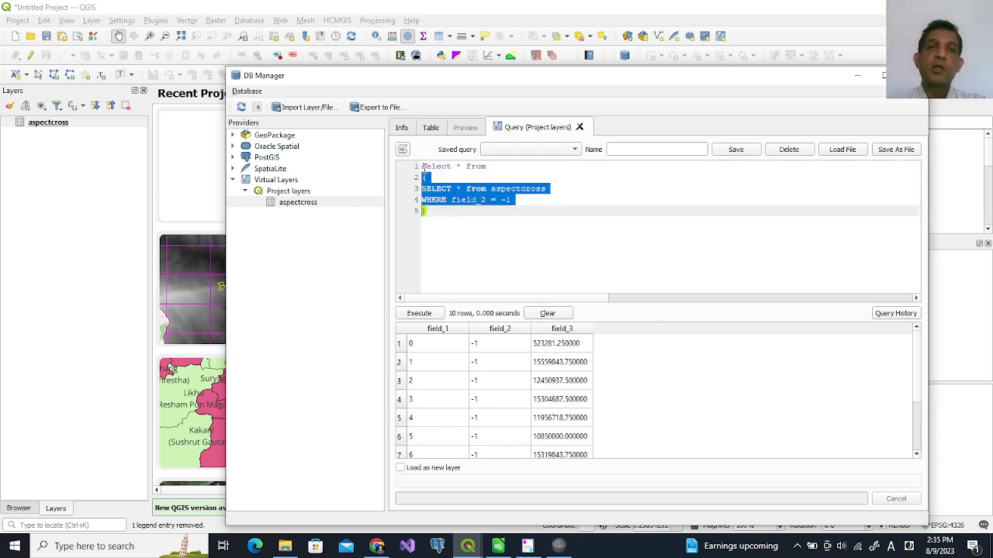
left_click(427, 167)
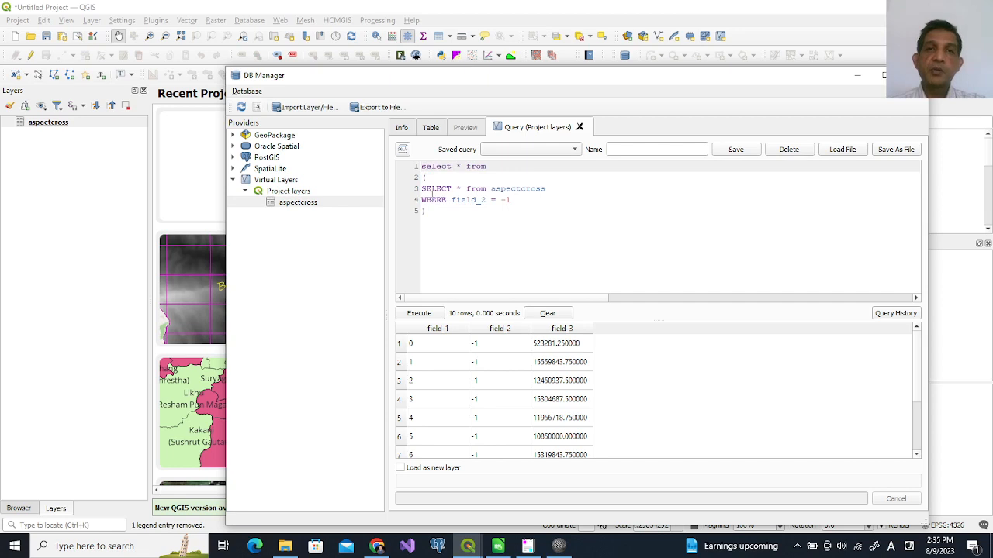
scroll(482, 196, "up", 5)
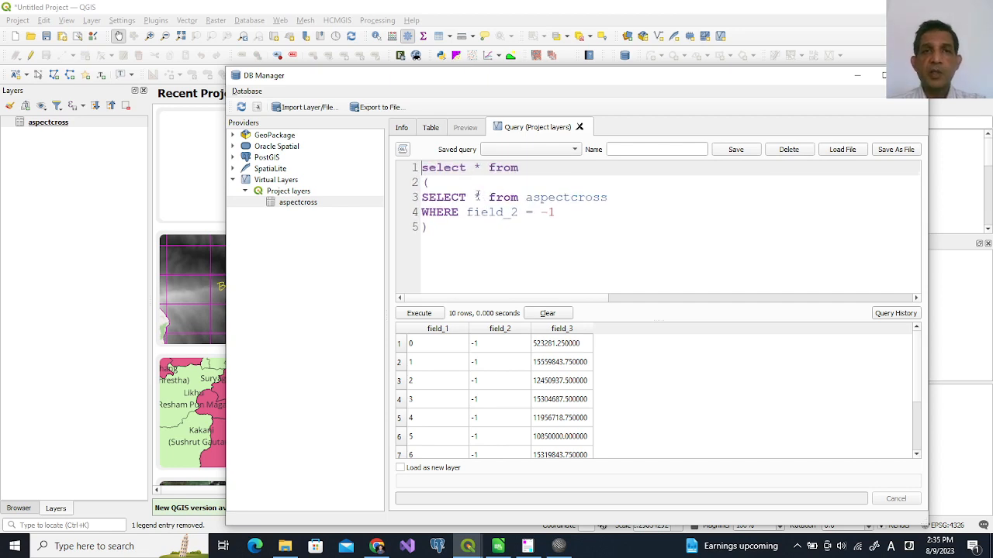
left_click(423, 315)
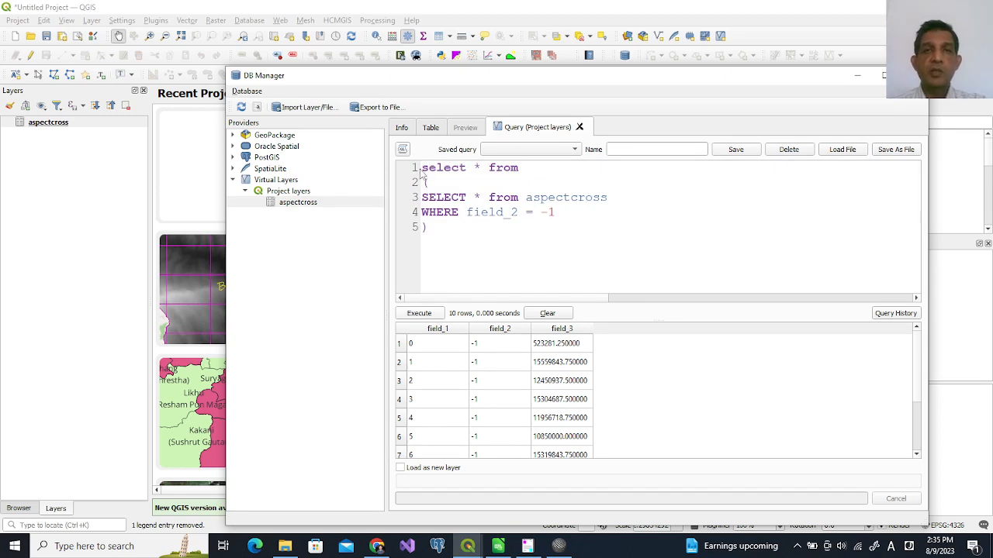
- Copy the complete nested query into a new SQL query window
left_click_drag(423, 167, 428, 228)
key("ctrl+c")
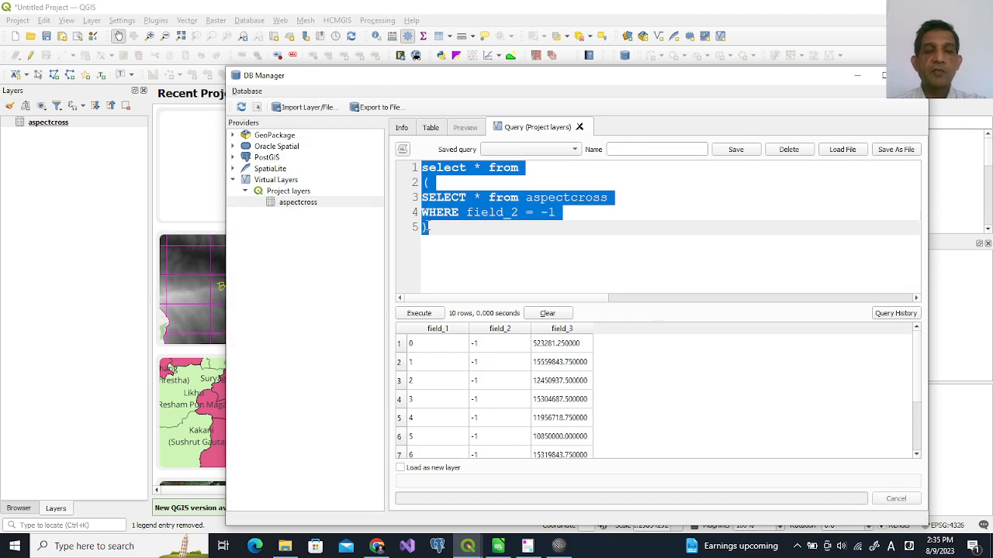
left_click(257, 107)
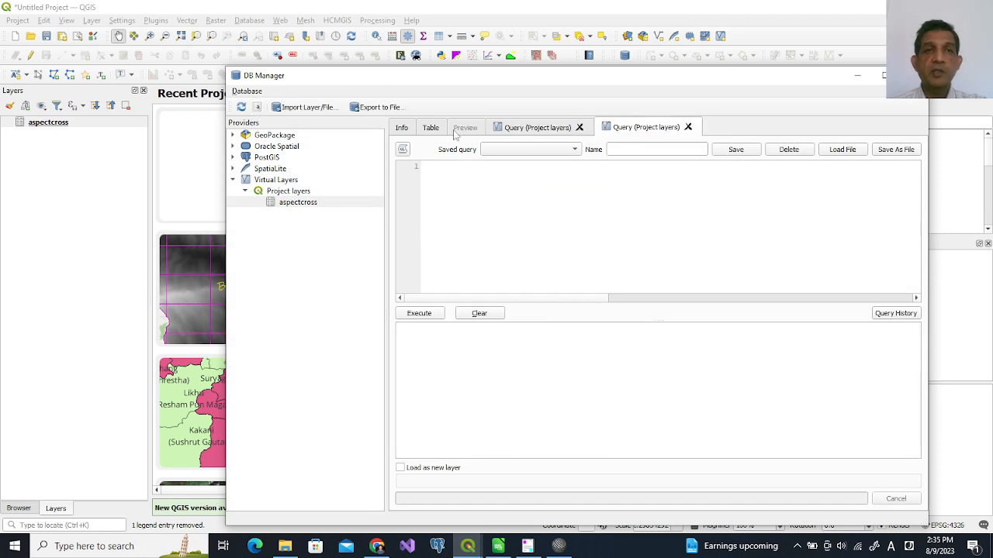
left_click(548, 191)
key("ctrl+v")
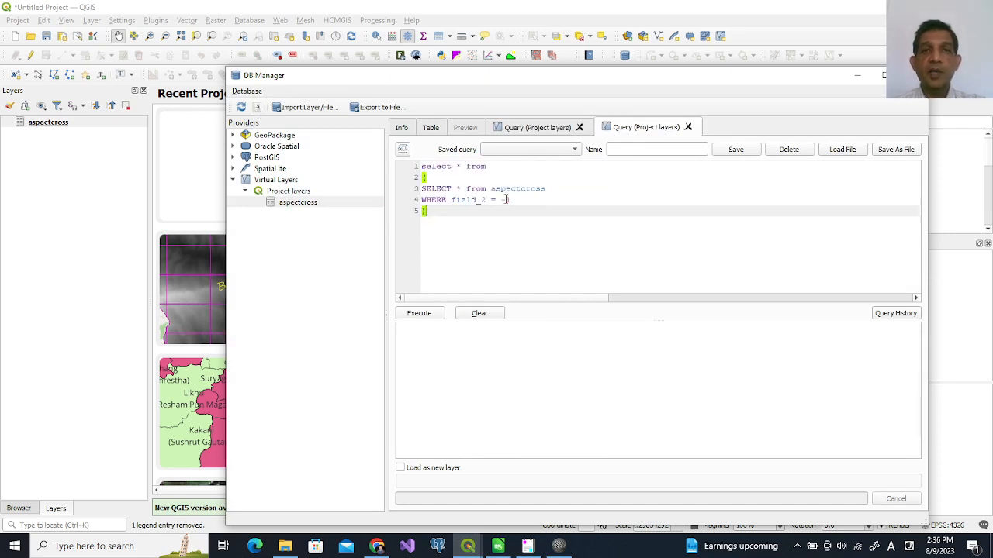
- Set the condition in the copied query to "field_2 = 1", execute it and look through the result rows
left_click(506, 200)
left_click_drag(505, 200, 515, 199)
left_click(515, 199)
key("BackSpace")
key("BackSpace")
type("1")
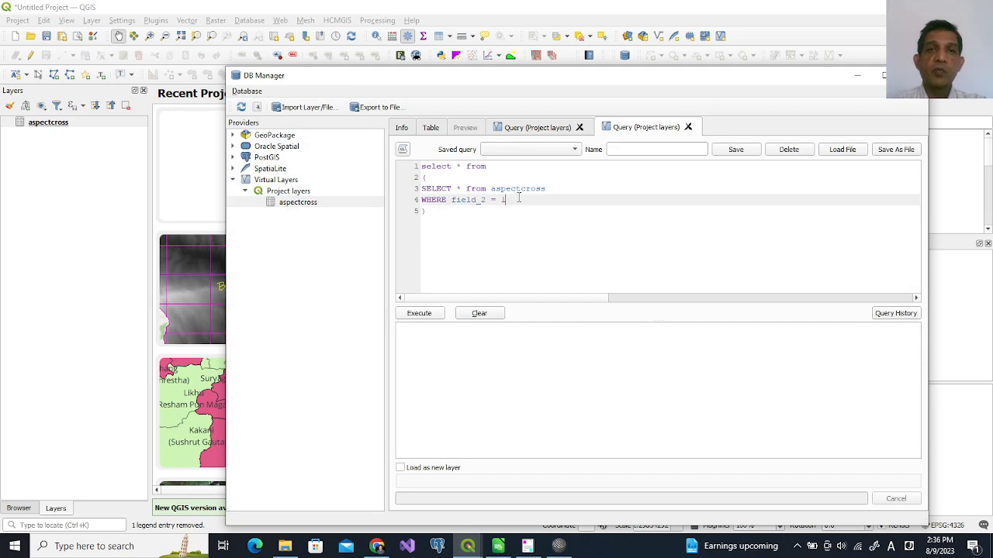
left_click(434, 315)
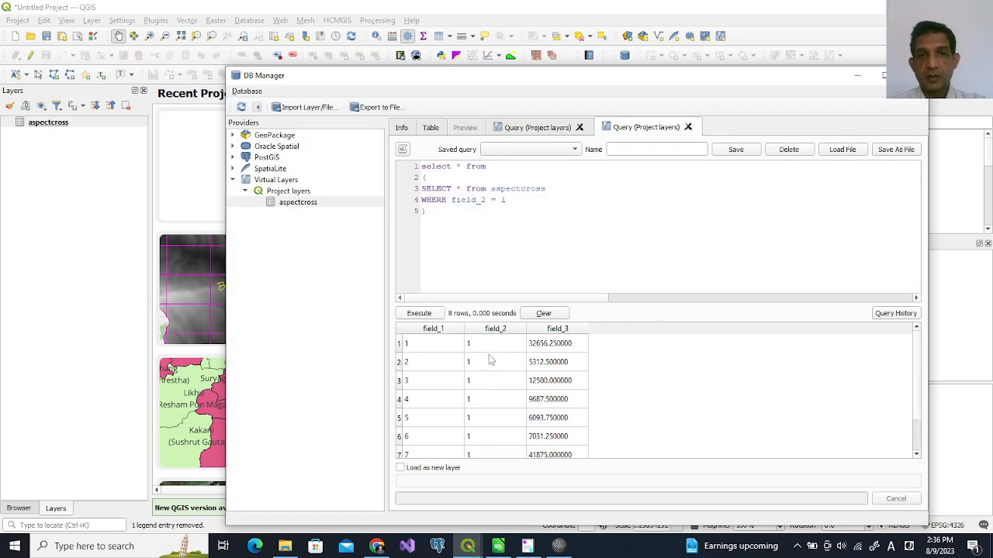
scroll(490, 357, "down", 1)
scroll(490, 357, "up", 1)
scroll(490, 358, "down", 1)
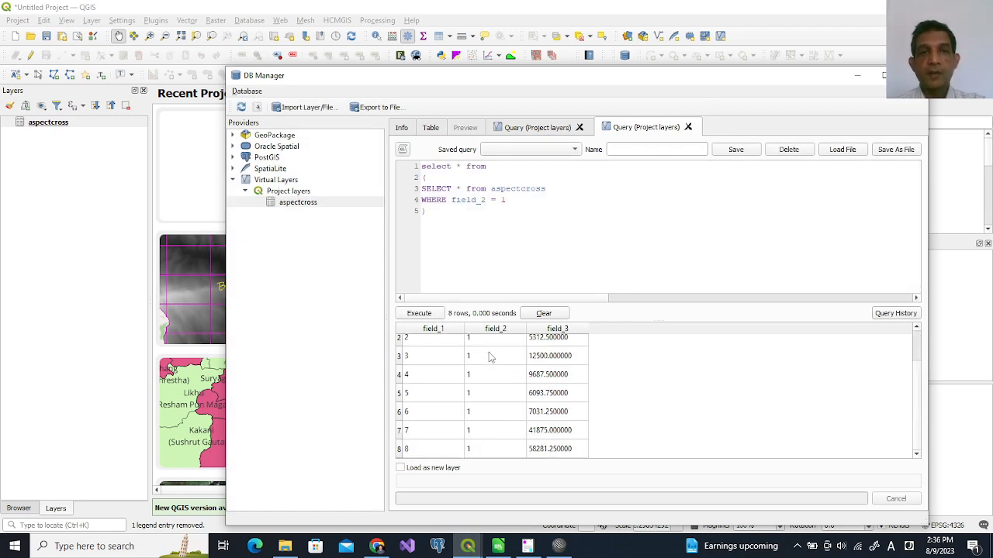
- In the first query, add the line "AND field_1 > -1" below the field_2 condition to exclude the -1 aspect class
left_click(547, 128)
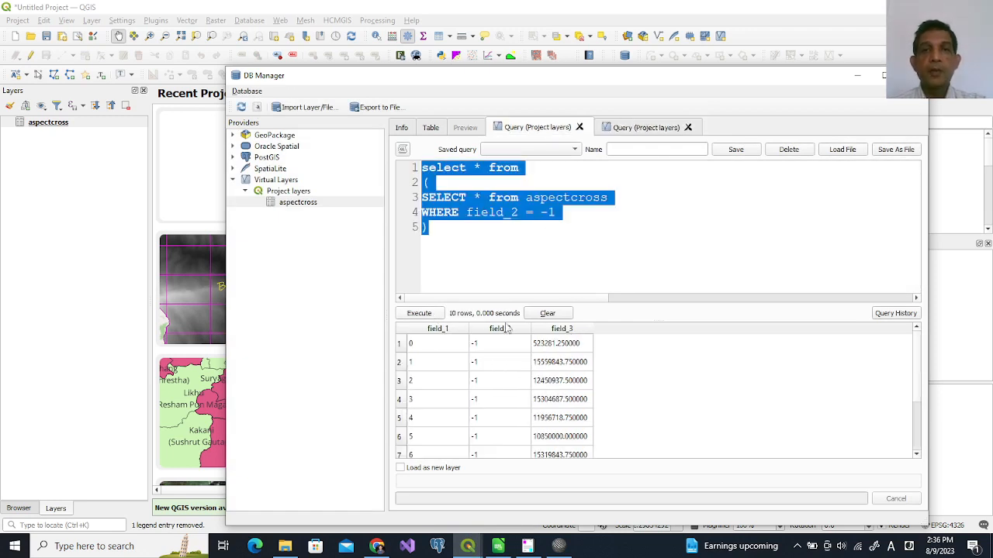
scroll(482, 398, "down", 1)
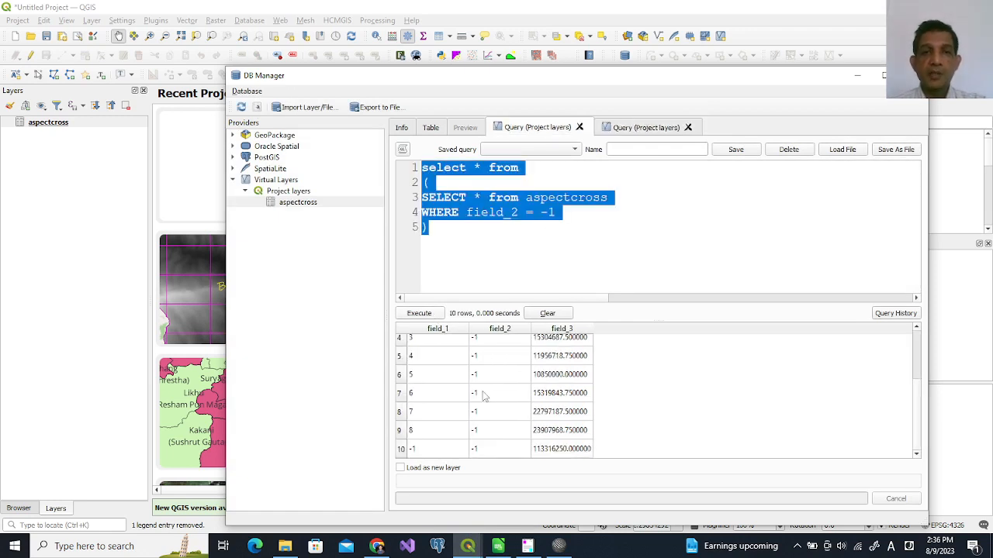
left_click(428, 450)
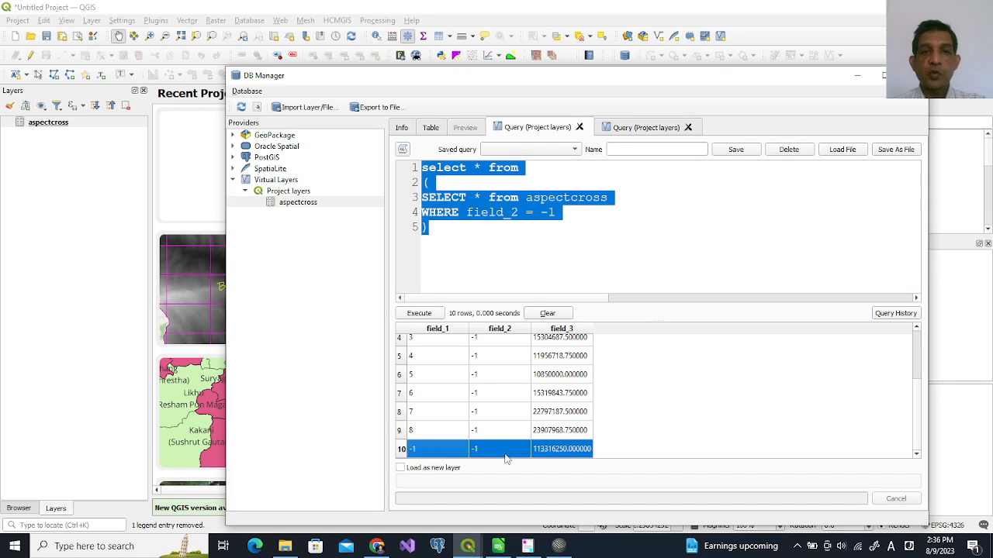
left_click(577, 218)
key("Return")
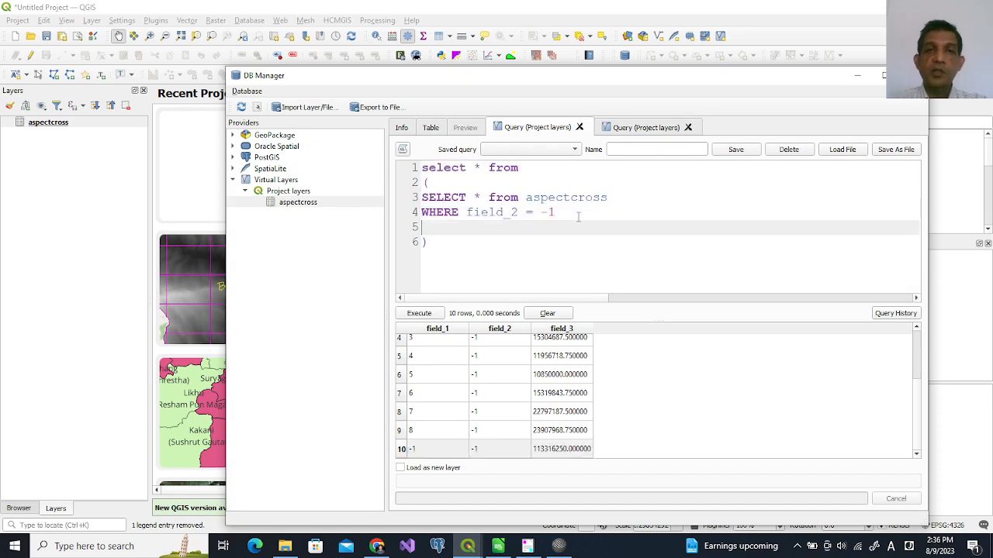
type("AND ")
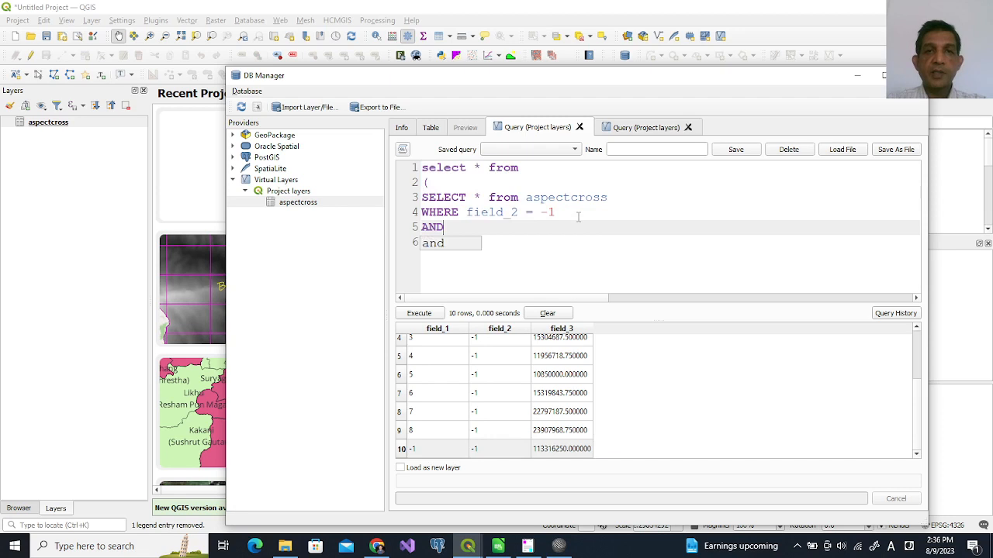
type("field_1")
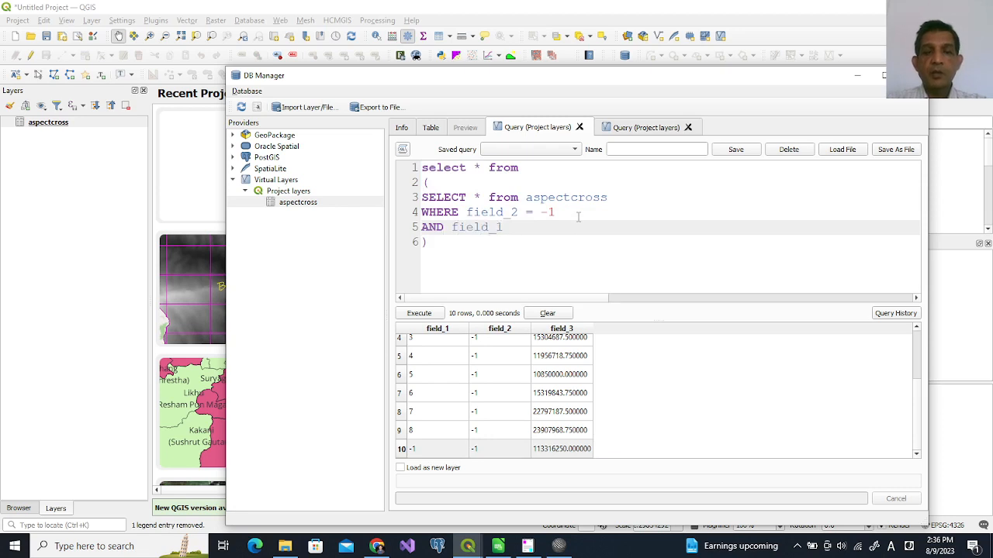
type(" > -1")
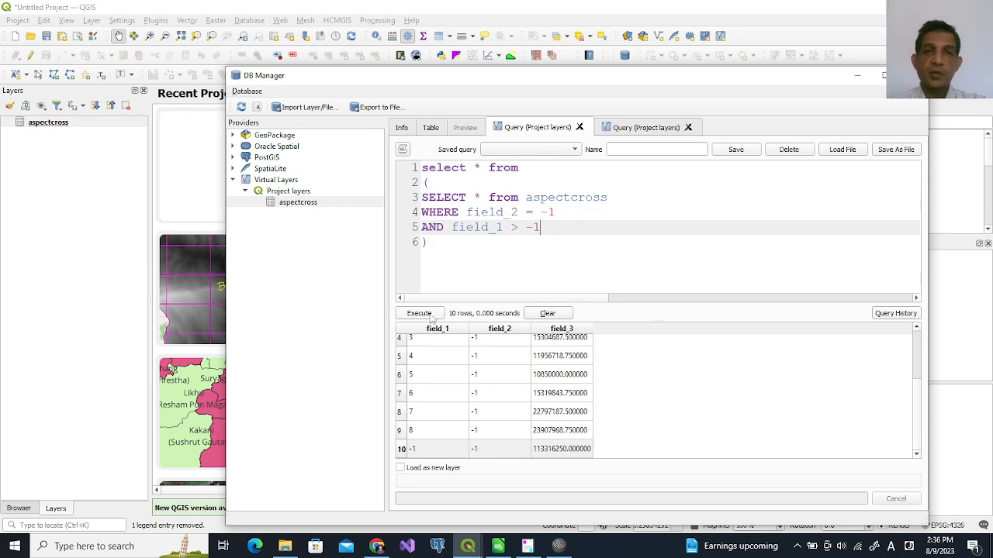
- Execute the extended query with both field conditions and look through its result rows
left_click(430, 316)
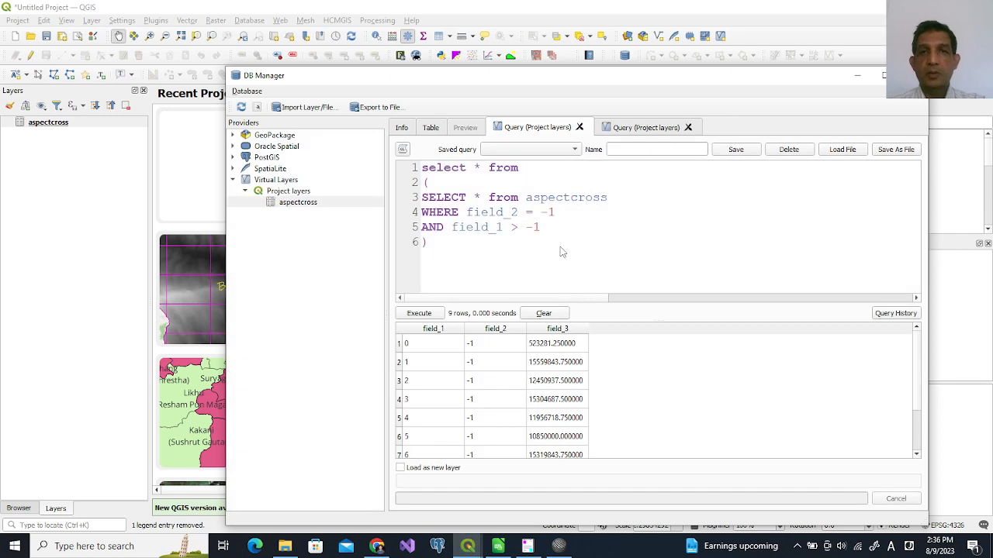
scroll(498, 392, "down", 1)
scroll(498, 393, "up", 1)
scroll(498, 393, "down", 1)
scroll(498, 392, "up", 1)
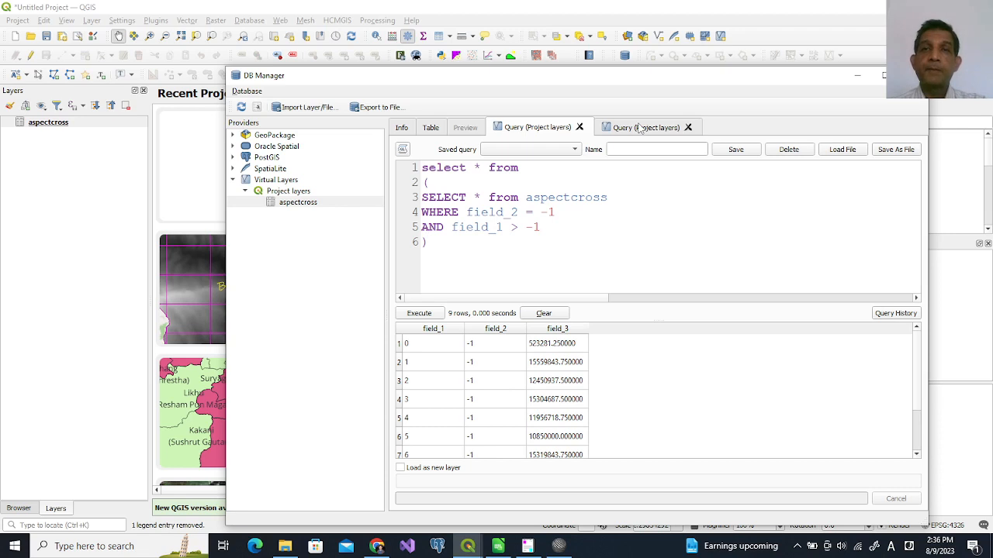
scroll(493, 366, "down", 1)
scroll(492, 365, "up", 1)
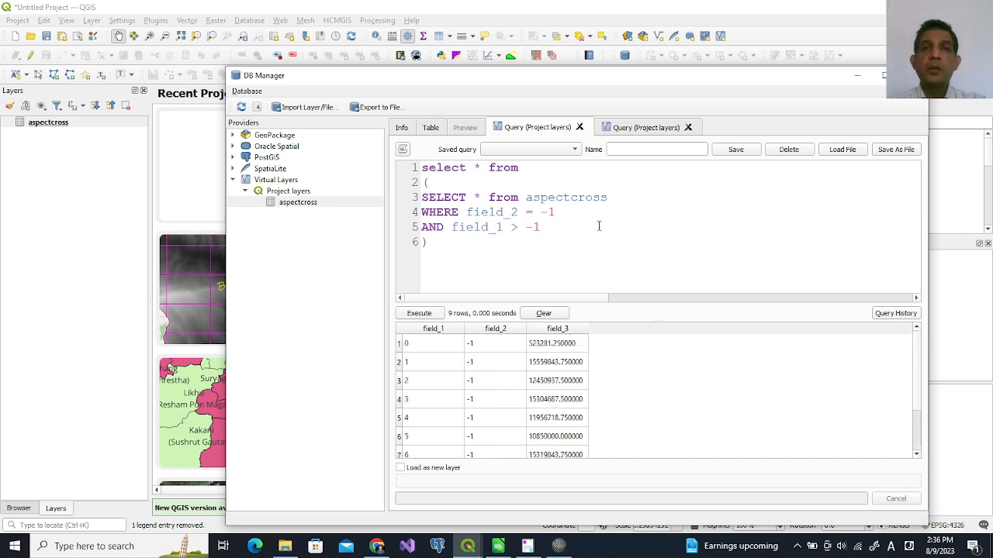
- Examine the field_1 classes in the result rows of the second query, which filters on field_2 = 1
left_click(619, 123)
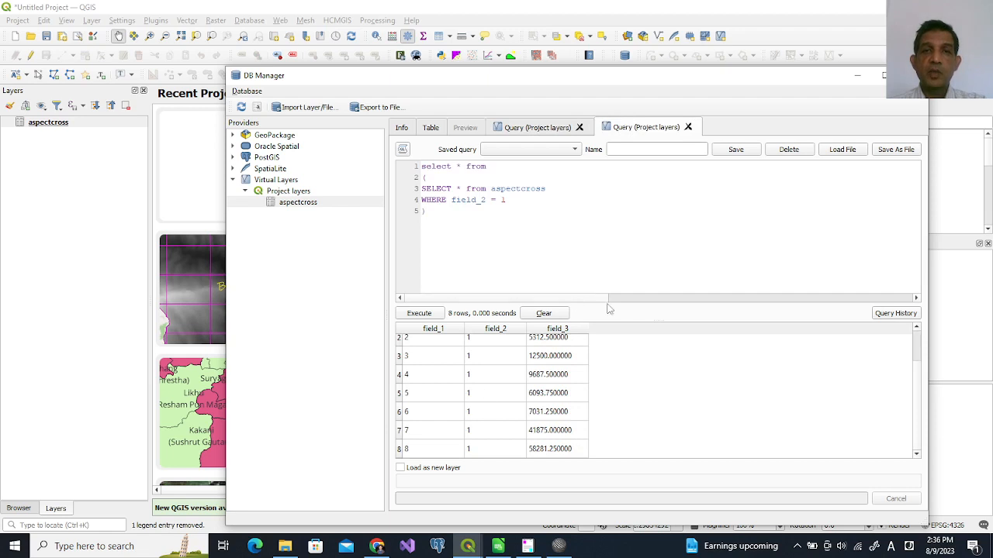
left_click(419, 345)
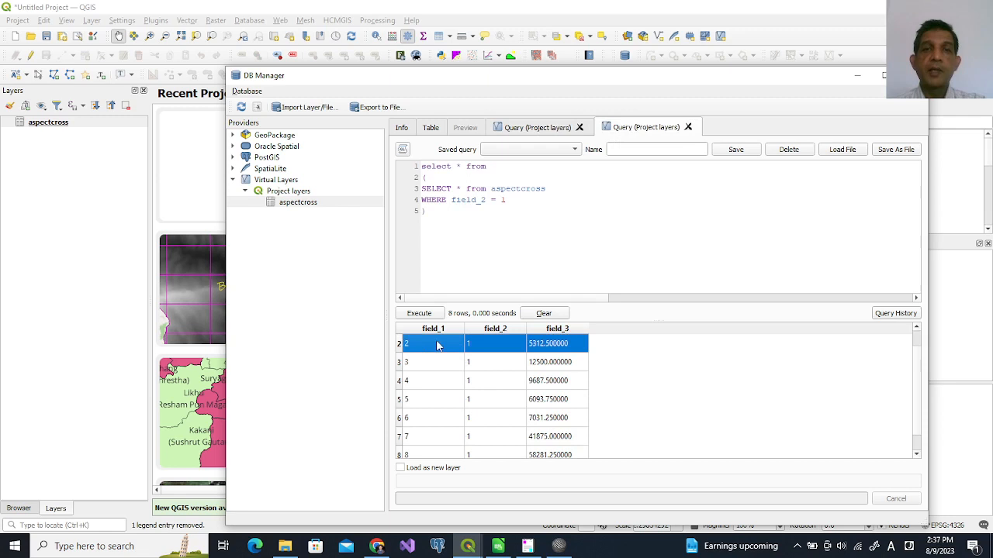
scroll(434, 425, "down", 1)
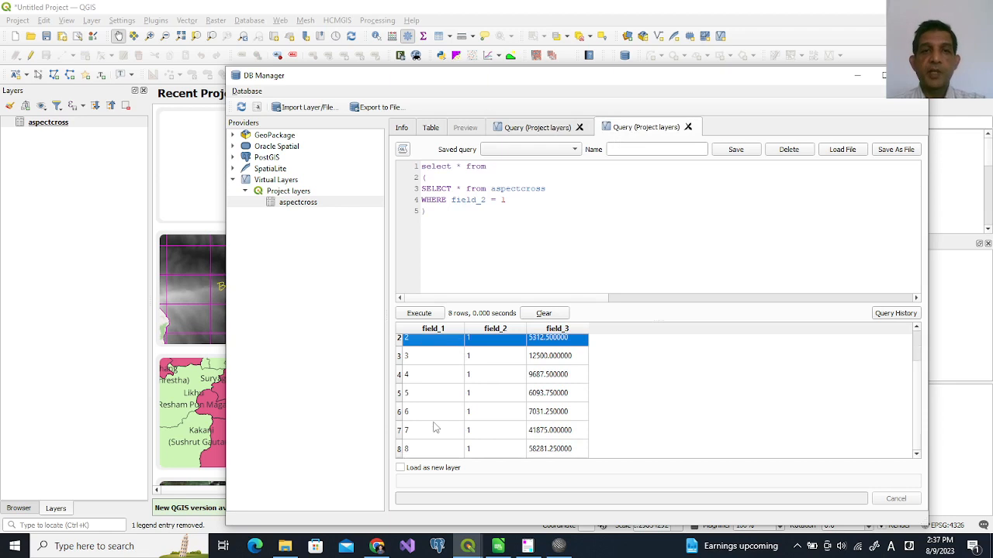
- In the first query, alias the subquery as t1 and add a comma on a new line below it
left_click(525, 128)
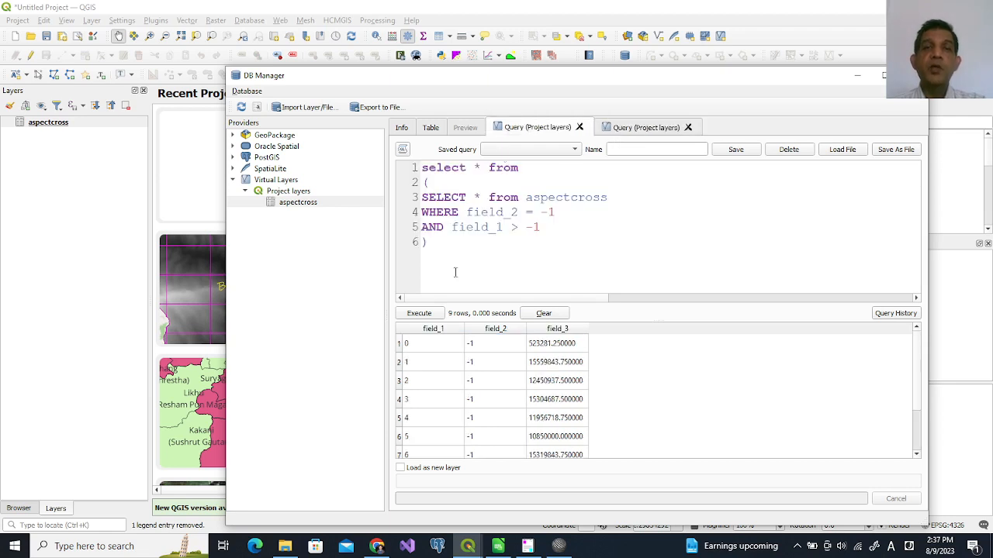
left_click(448, 246)
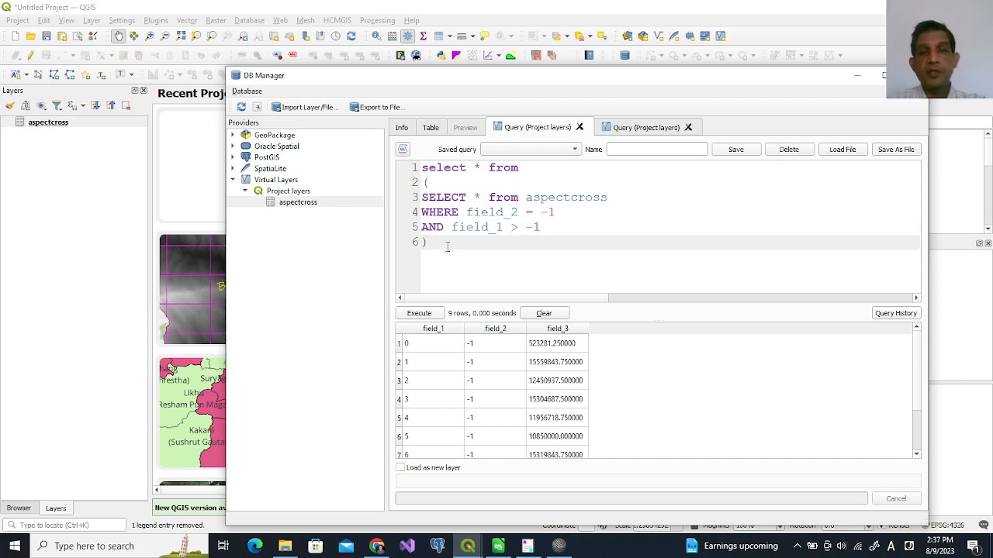
type("t1")
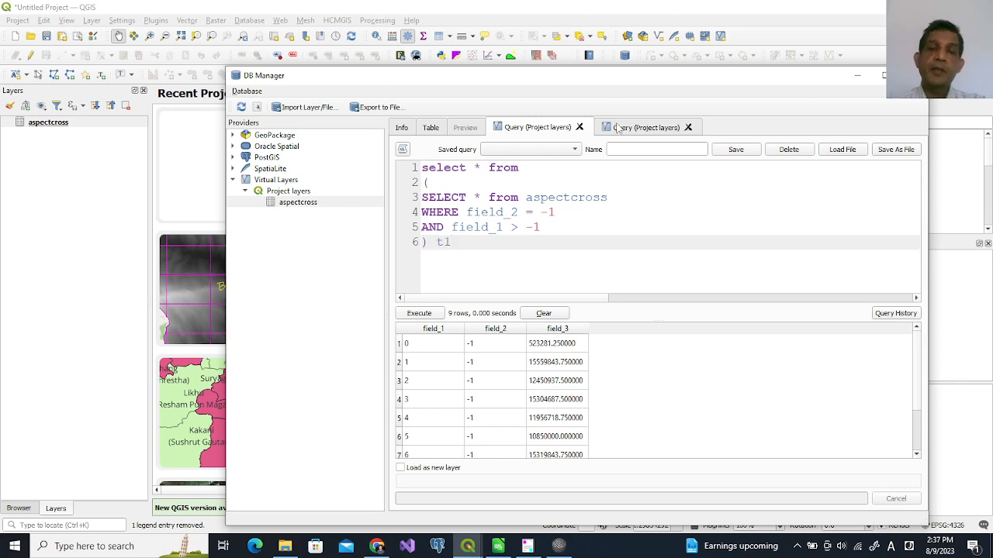
key("Return")
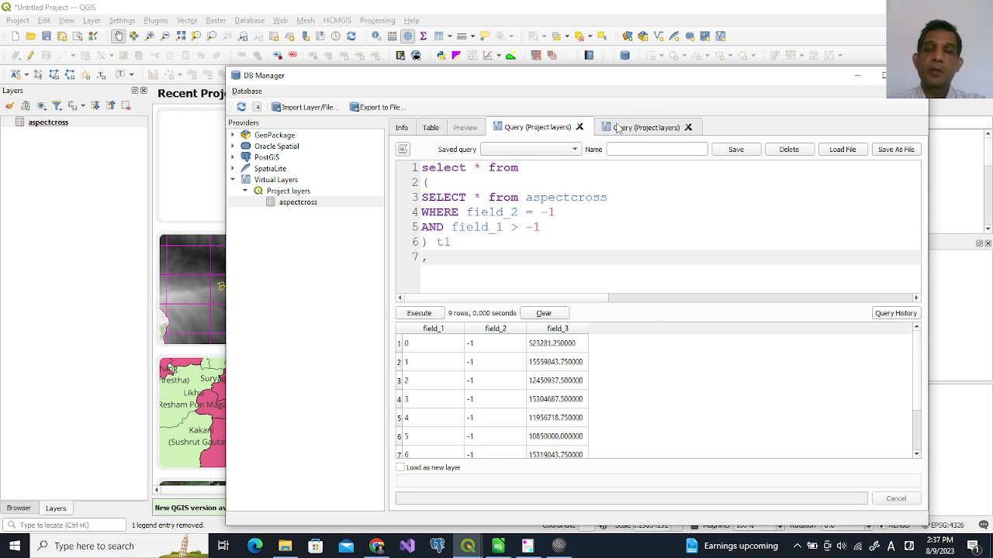
key("Return")
- Copy the complete field_2 = 1 query from the second query window into the first query, below the comma
left_click(635, 127)
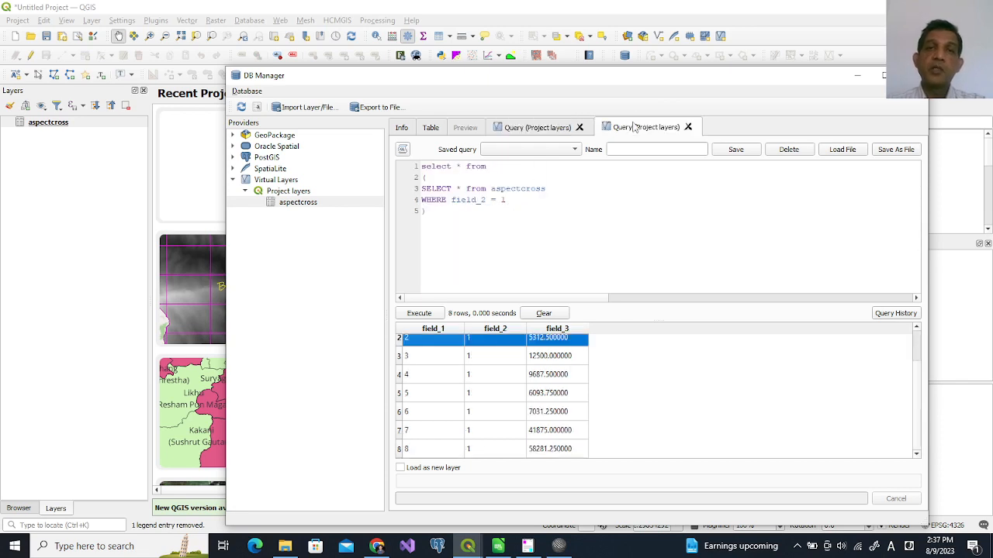
left_click_drag(423, 167, 429, 223)
key("ctrl+c")
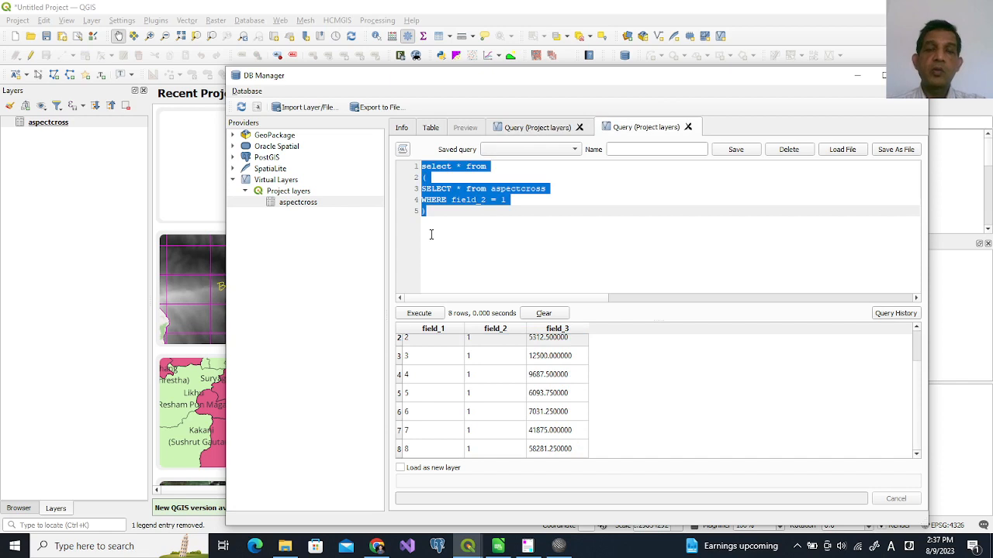
left_click(537, 129)
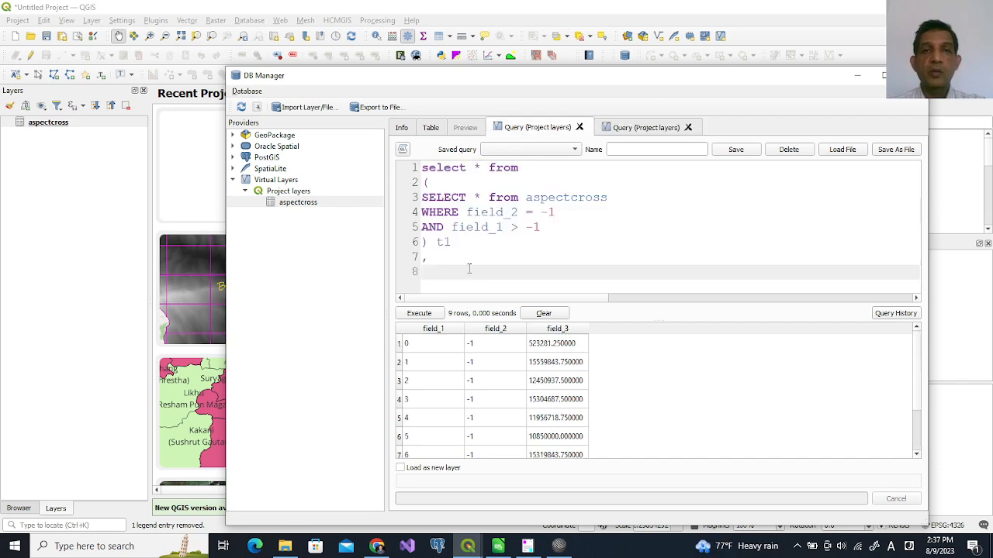
key("ctrl+v")
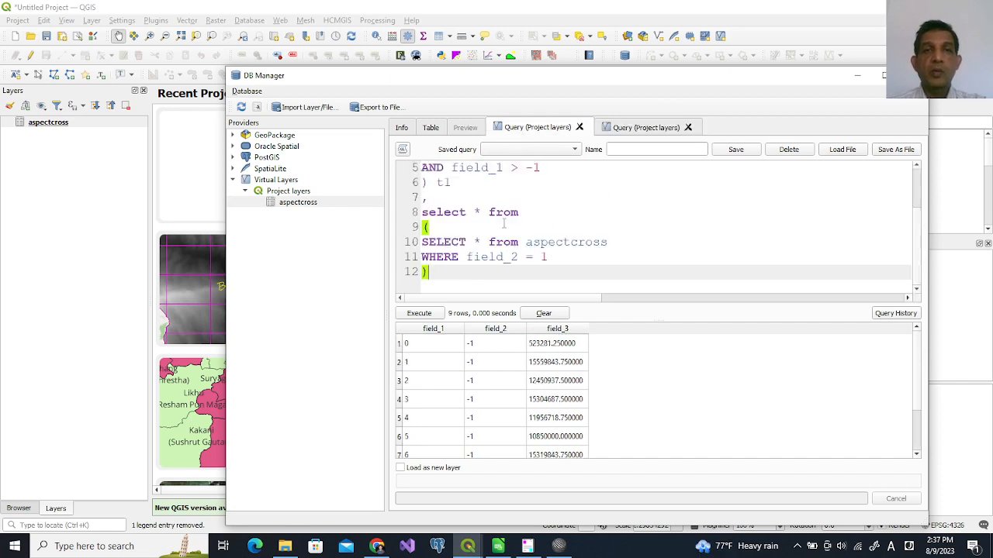
- Alias the inserted subquery as t2 and copy the line "AND field_1 > -1" from the t1 subquery below its field_2 condition
scroll(500, 216, "up", 2)
mouse_move(421, 226)
left_mouse_down()
mouse_move(537, 238)
mouse_move(422, 219)
left_mouse_up()
left_click(535, 228)
left_click(466, 235)
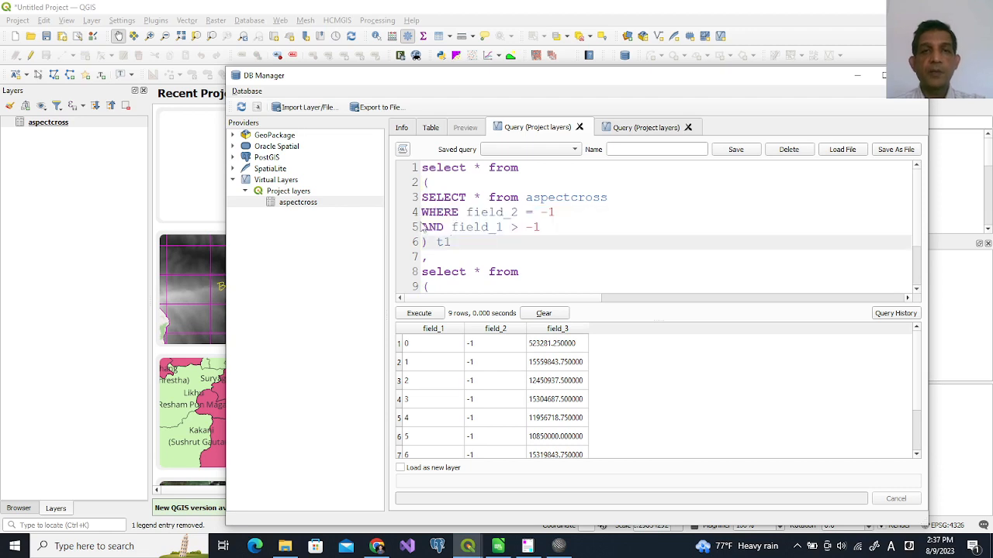
left_click_drag(421, 226, 546, 227)
key("ctrl+c")
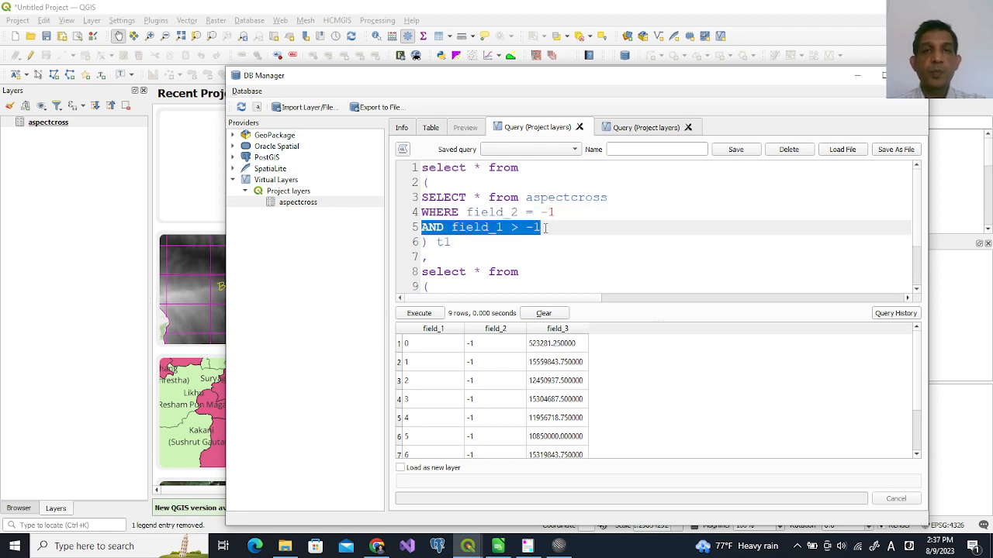
scroll(551, 224, "down", 2)
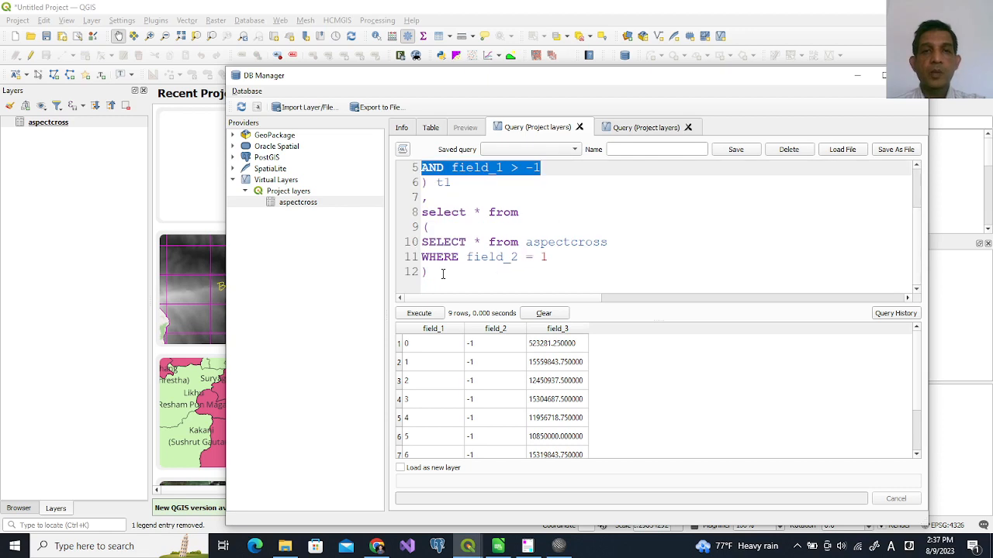
left_click(442, 273)
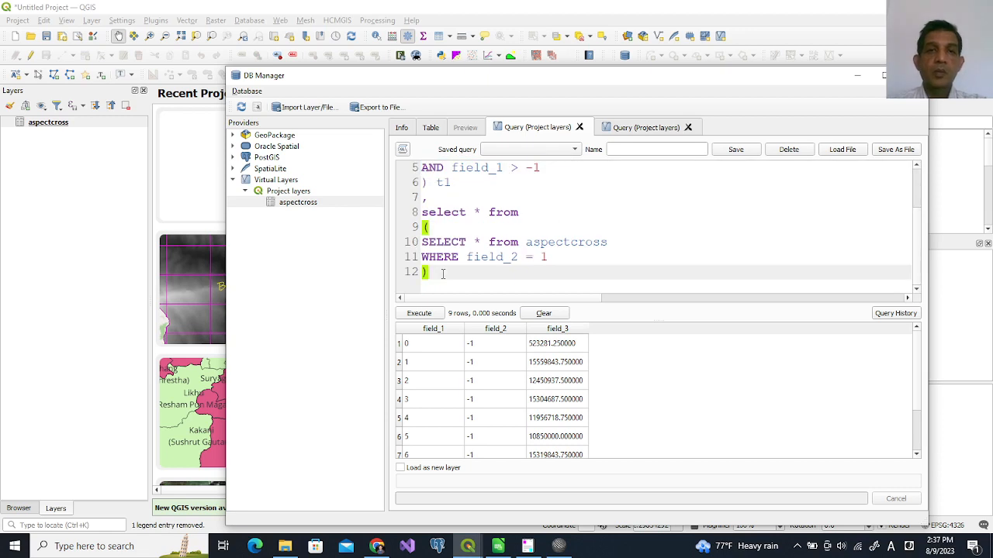
type("t2")
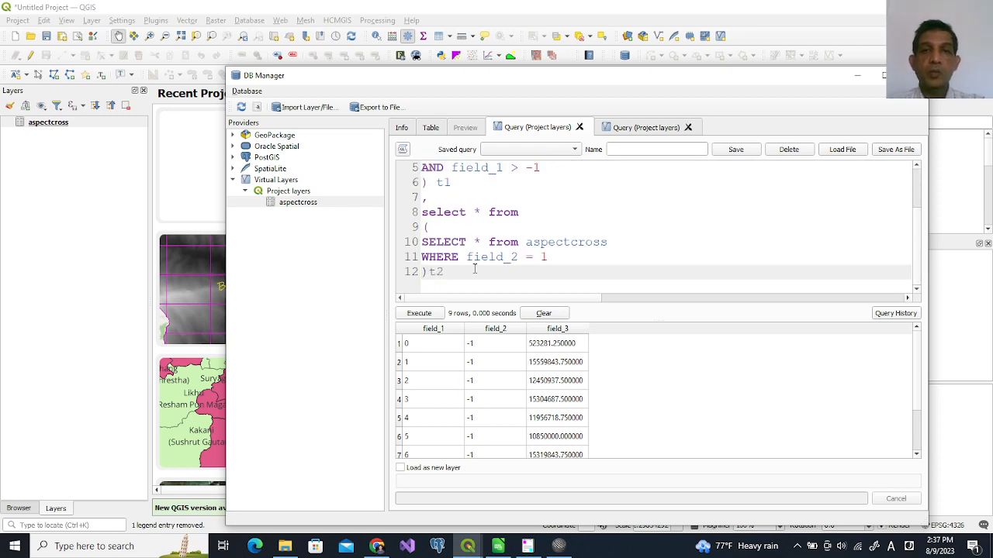
left_click(565, 262)
key("Return")
key("ctrl+v")
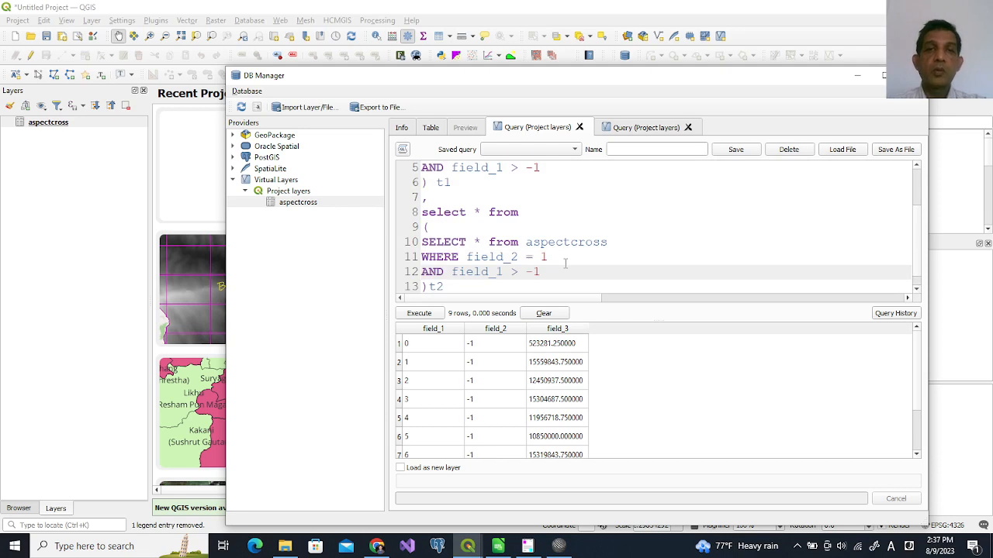
scroll(555, 268, "down", 1)
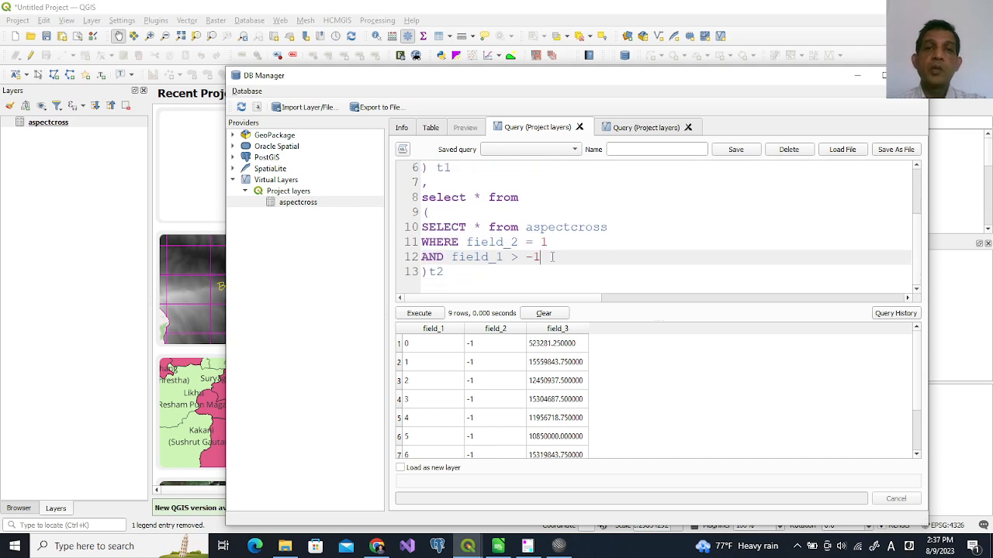
- Recheck the second query's result rows and add the join condition "where t1.field_1=t2.field_1" below the t2 subquery
left_click(464, 285)
key("Return")
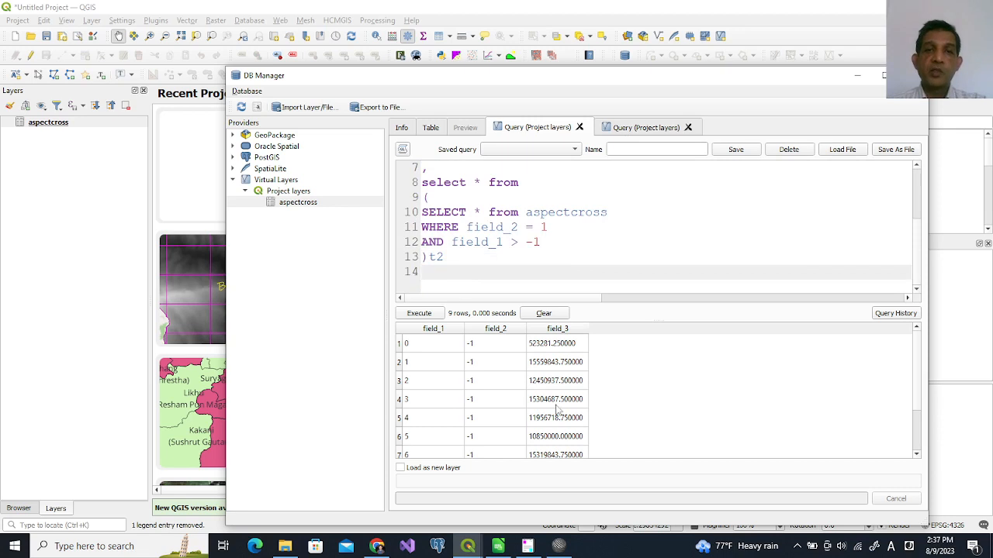
left_click(659, 126)
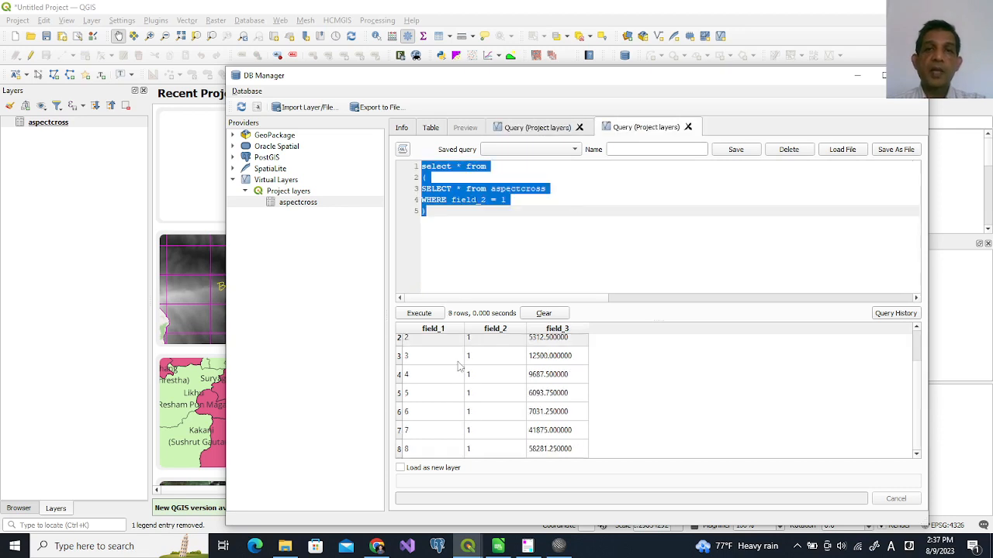
scroll(453, 395, "up", 1)
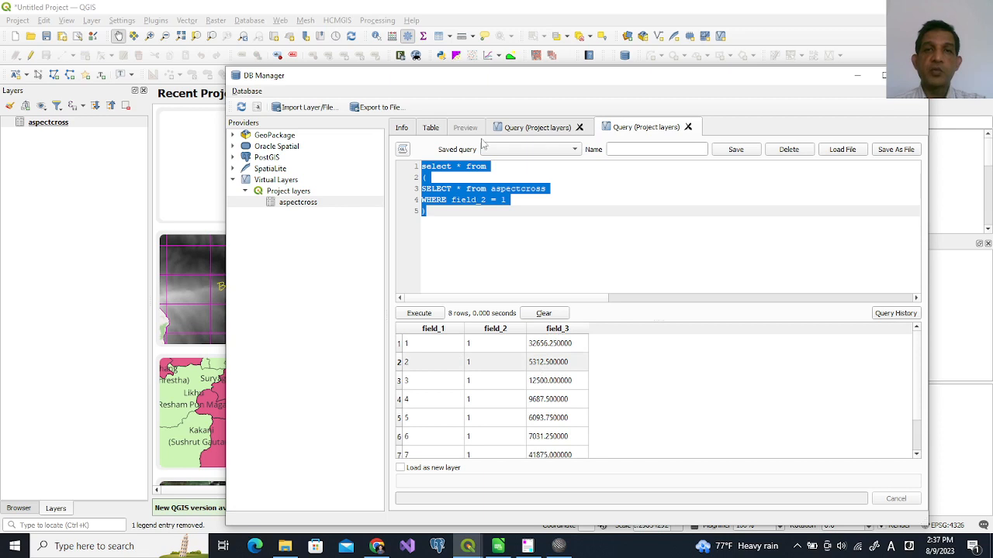
left_click(545, 128)
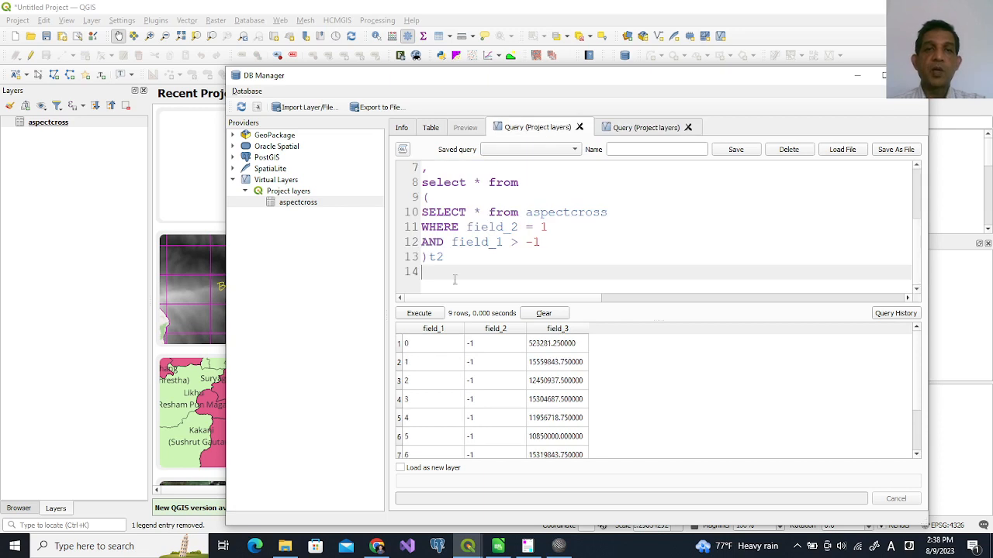
type("W")
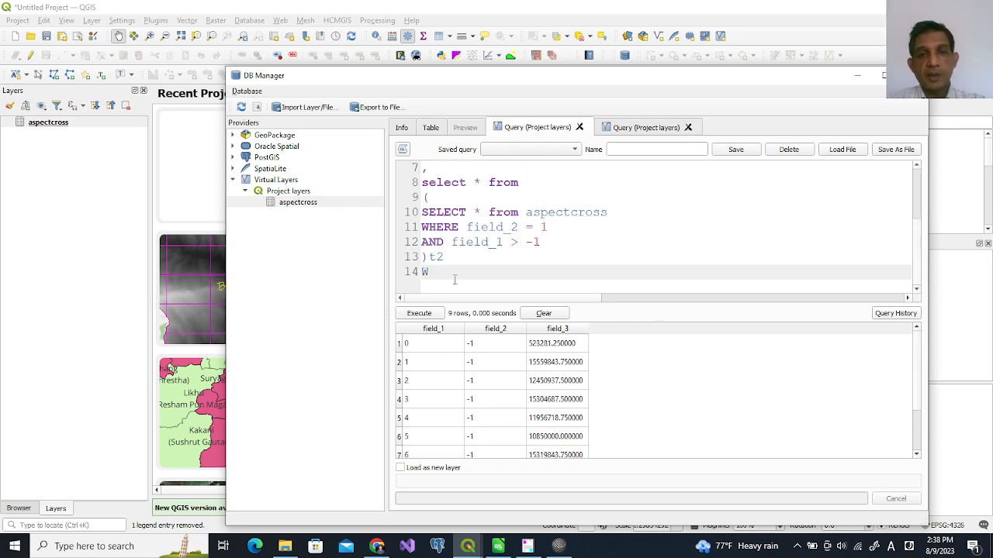
type("HERE")
key("Return")
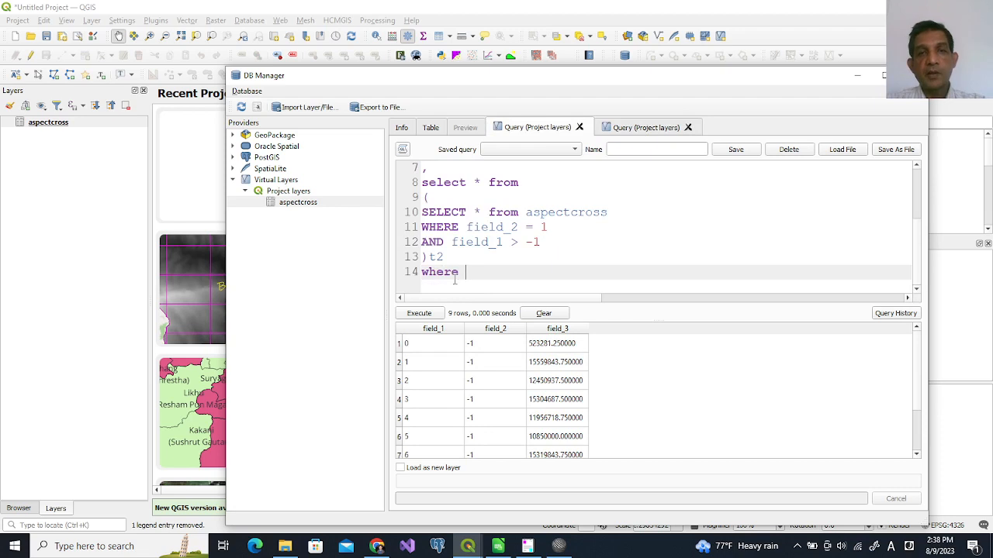
type("t1.fi")
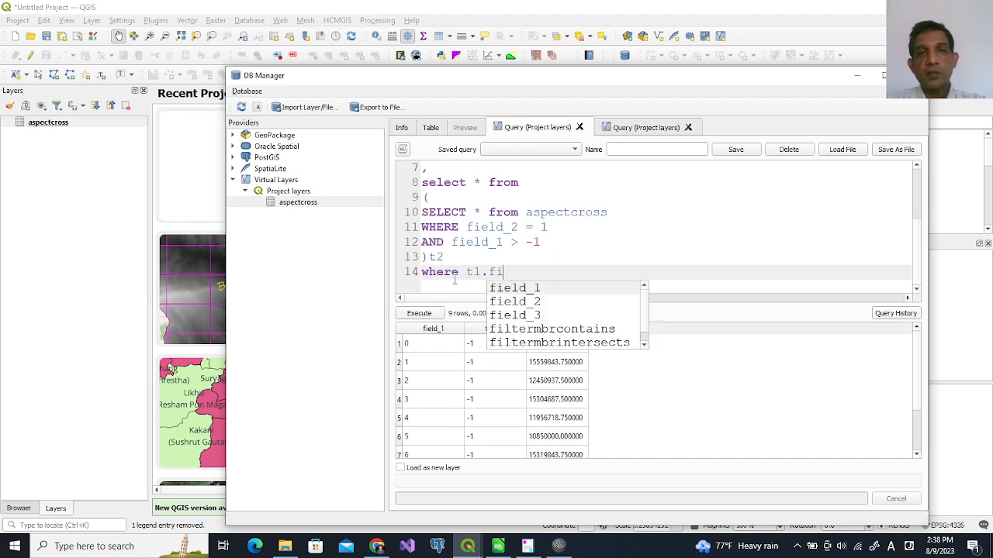
key("Return")
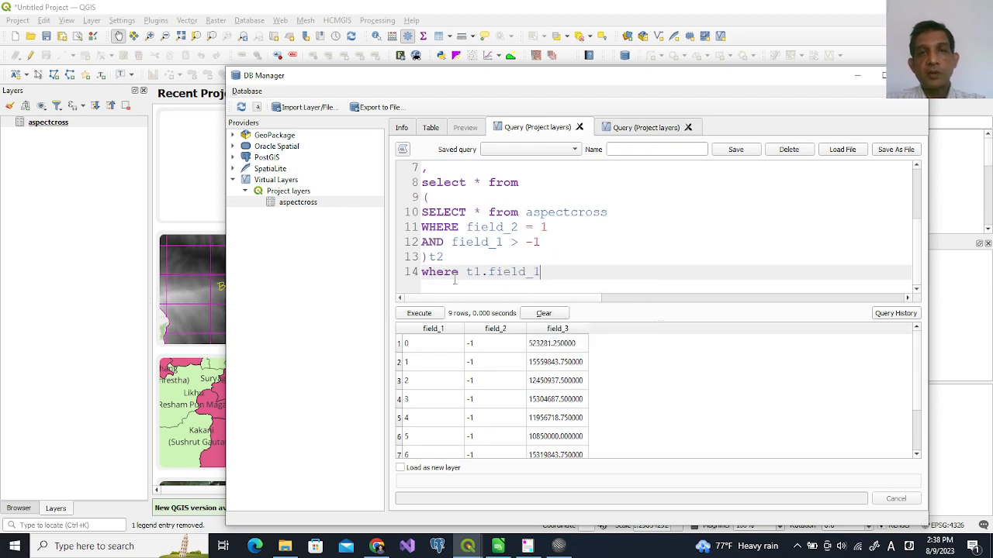
type("=t2.fi")
key("Return")
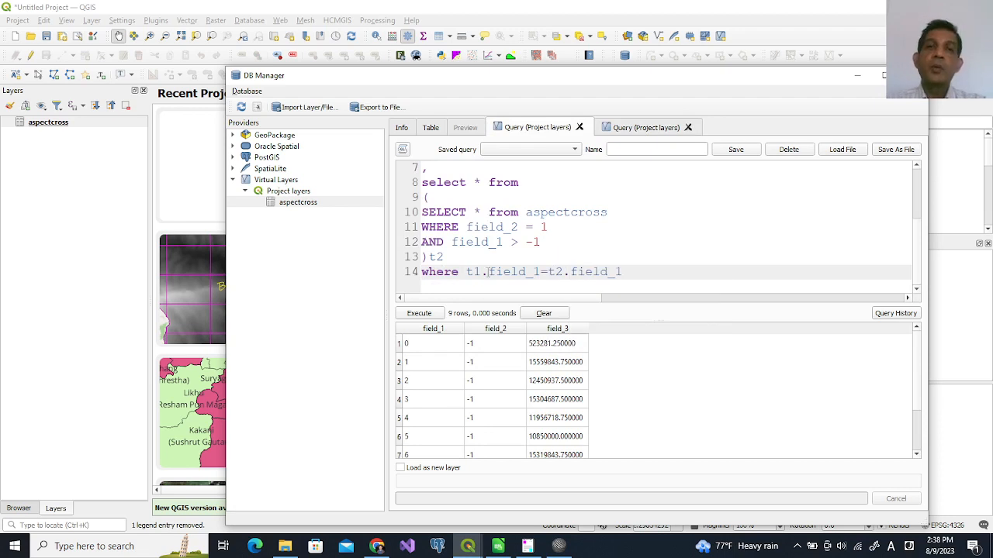
- Try to execute the combined t1 and t2 query and look through its text
left_click(420, 314)
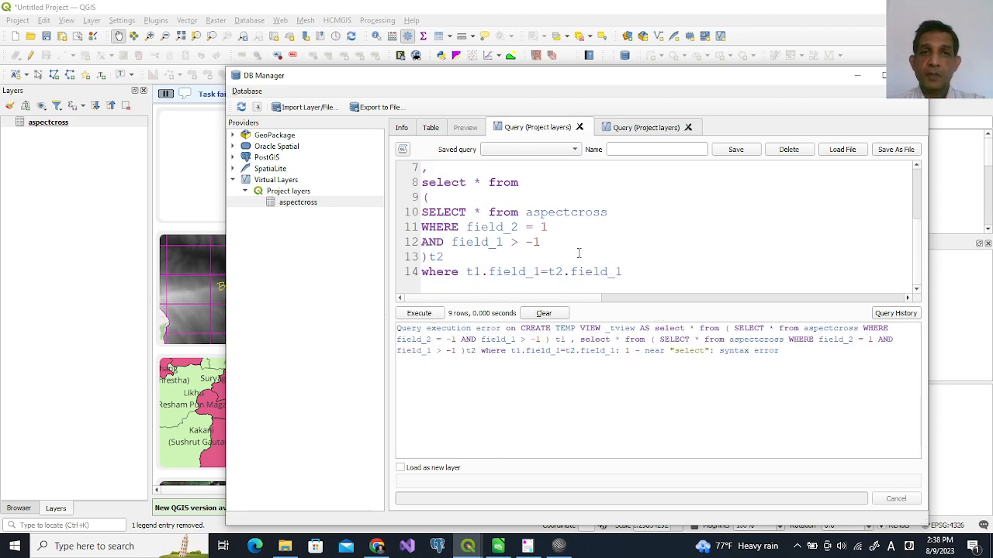
scroll(590, 243, "up", 2)
scroll(590, 244, "down", 2)
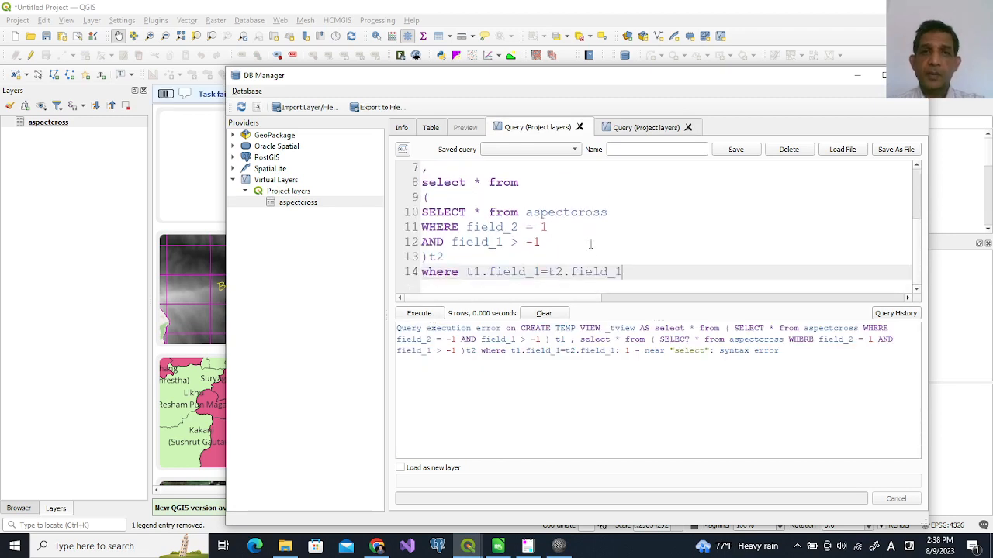
- Delete the line "AND field_1 > -1" from the t2 subquery and execute the query again
left_click(424, 242)
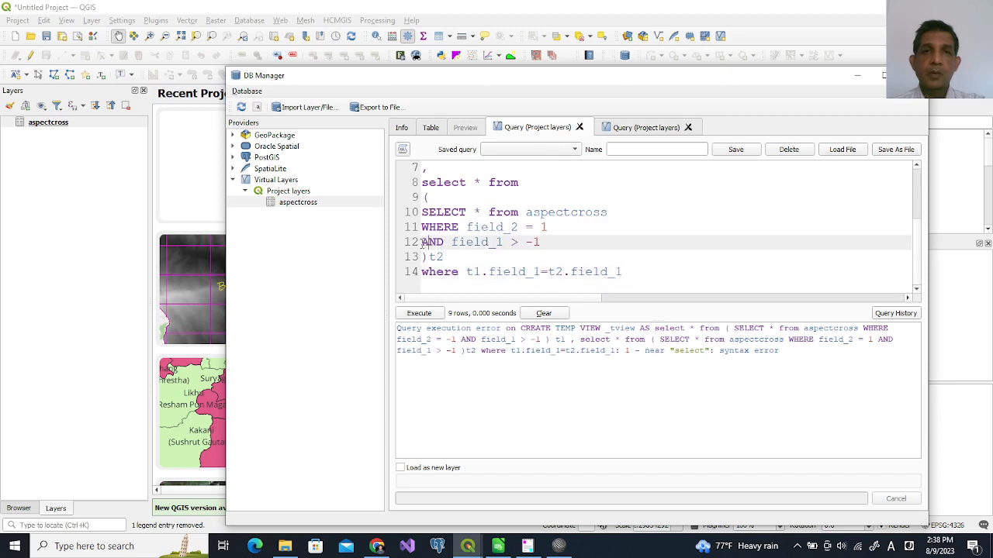
key("shift+Down")
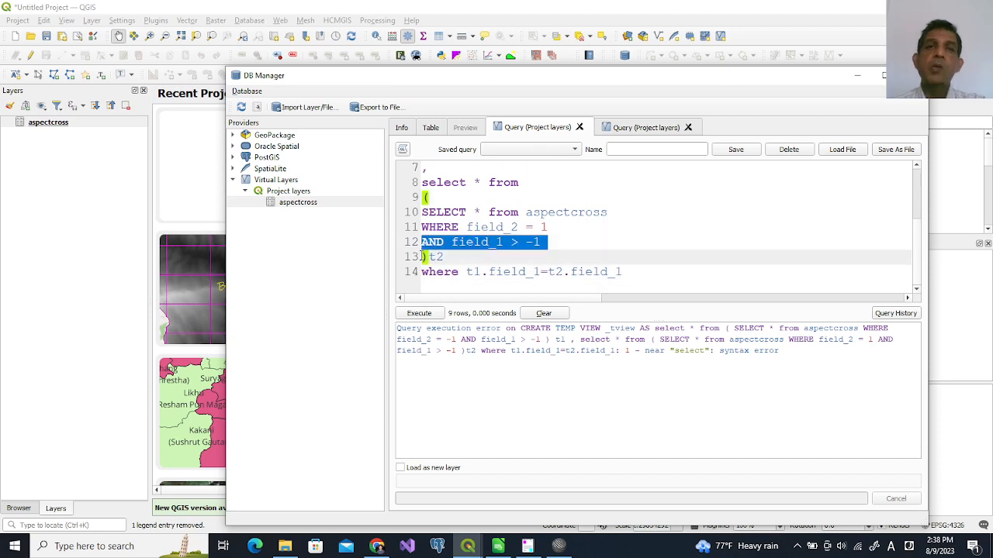
key("Delete")
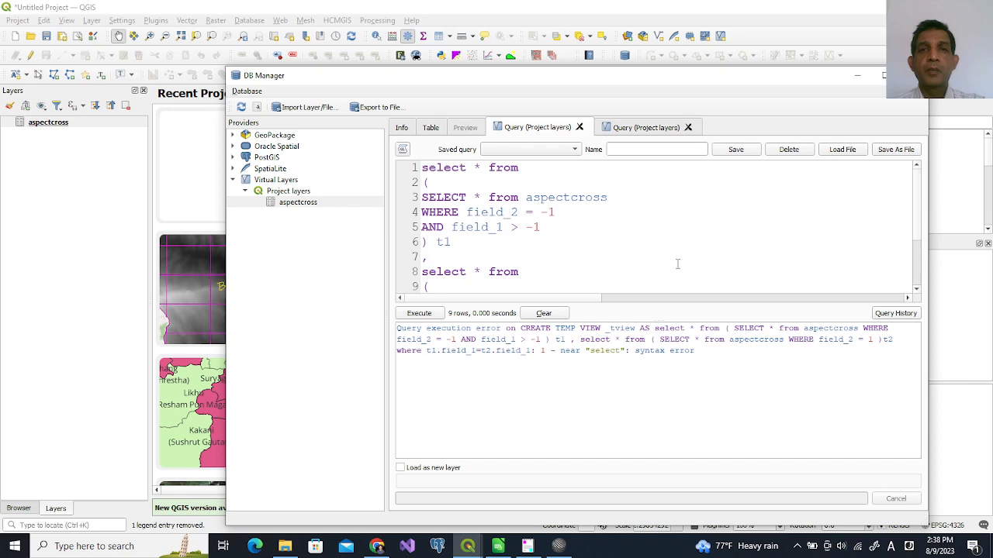
- Delete the extra "select * from" line before the t2 subquery and execute the combined query
scroll(678, 265, "down", 2)
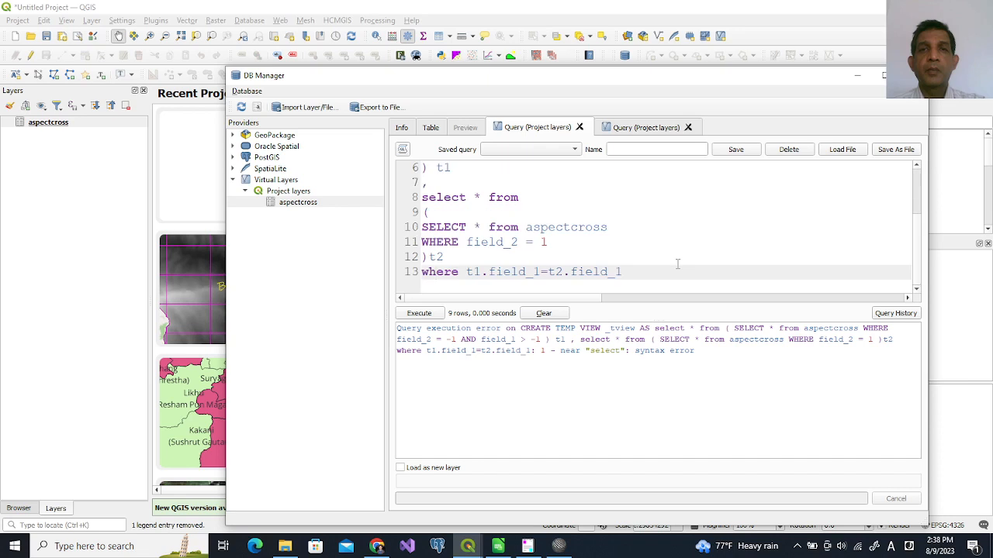
left_click(546, 242)
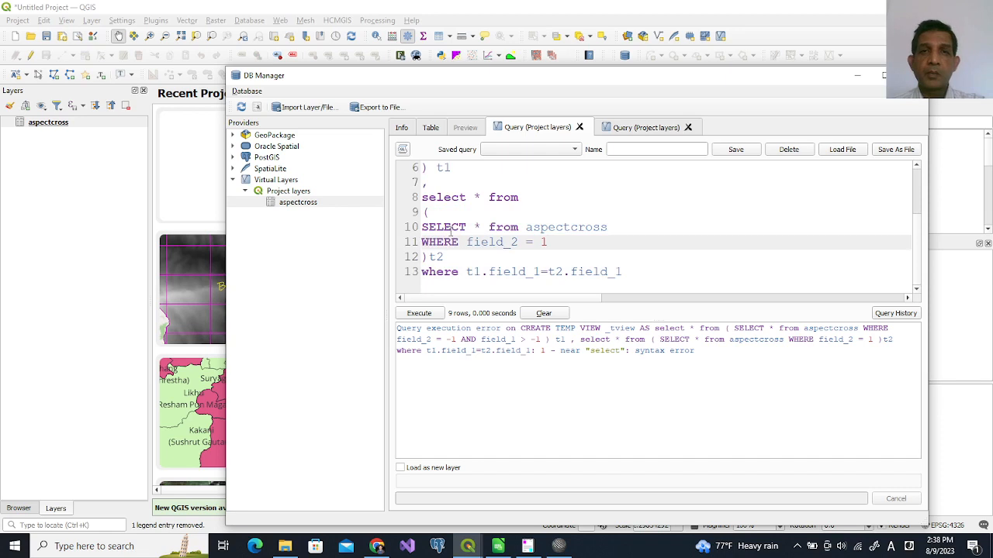
left_click(424, 203)
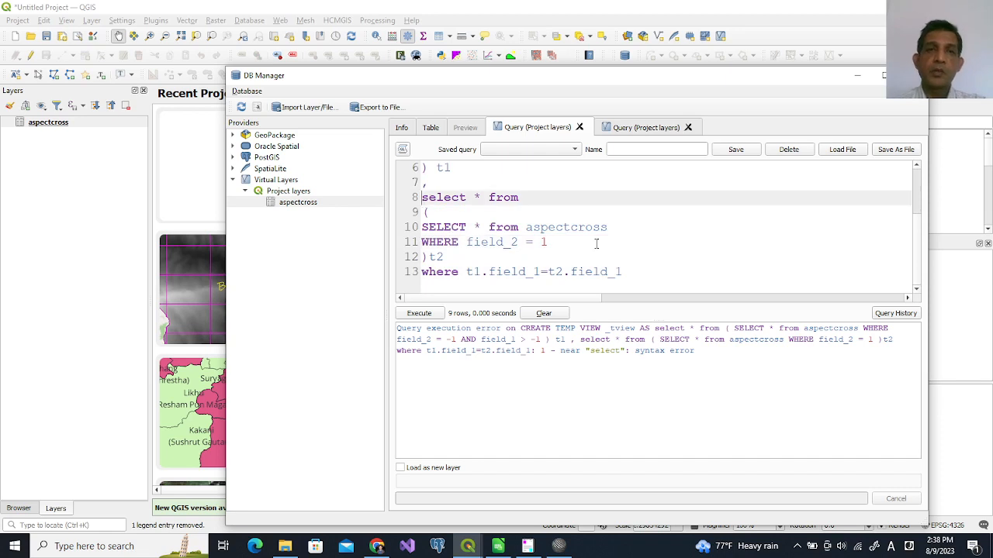
key("shift+Down")
key("Delete")
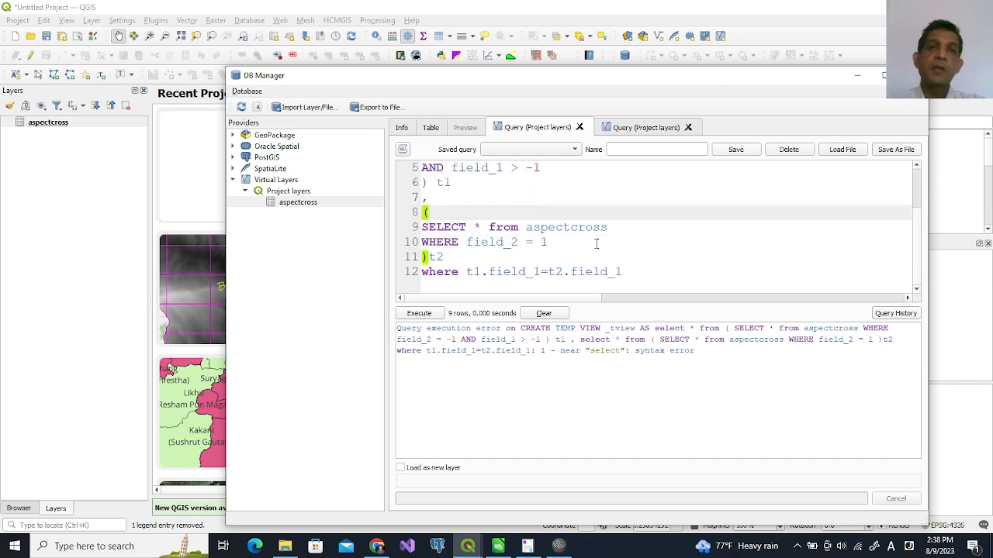
left_click(423, 316)
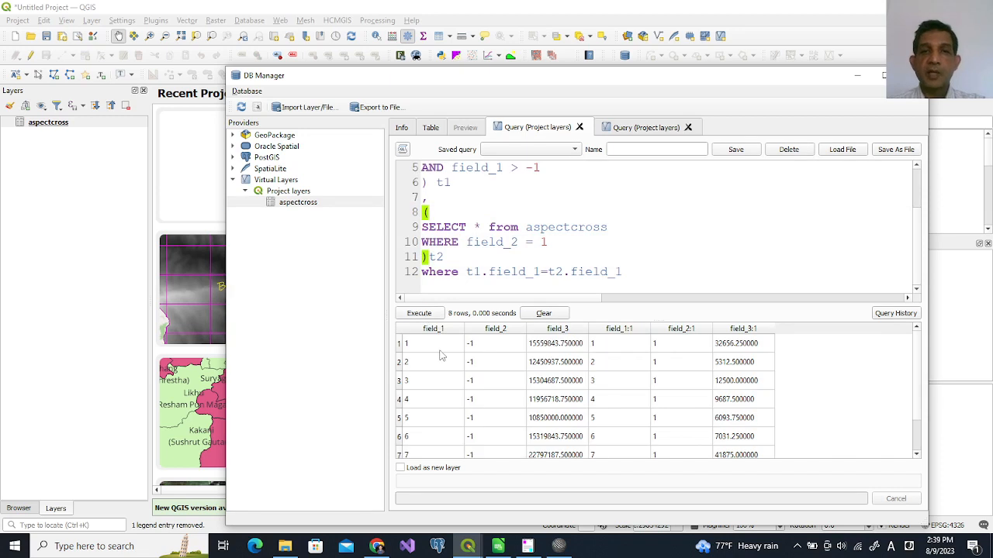
- Review the joined result rows and compare their classes with class 0 in the Analysis sheet of ls_stats.ods in LibreOffice Calc
scroll(546, 371, "down", 1)
scroll(546, 370, "up", 1)
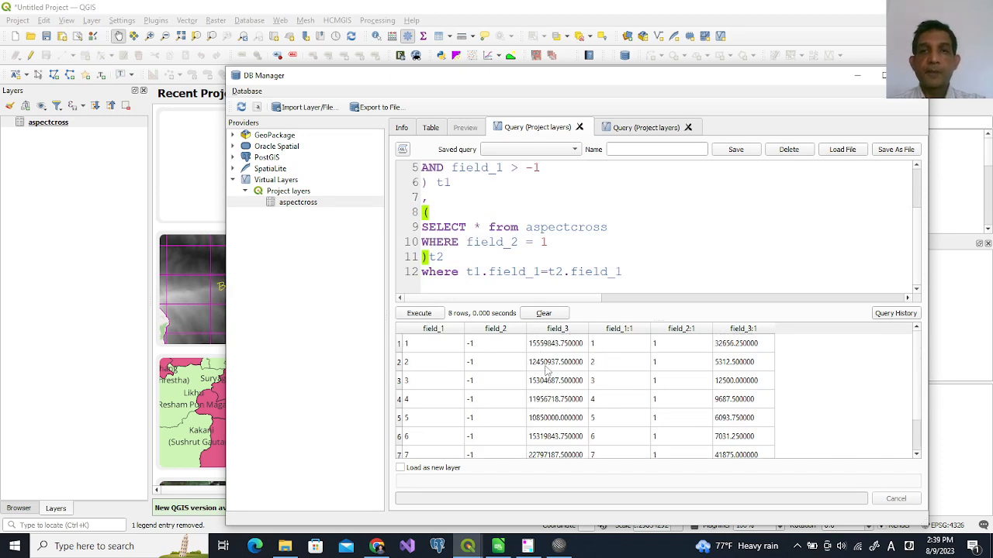
scroll(479, 375, "down", 1)
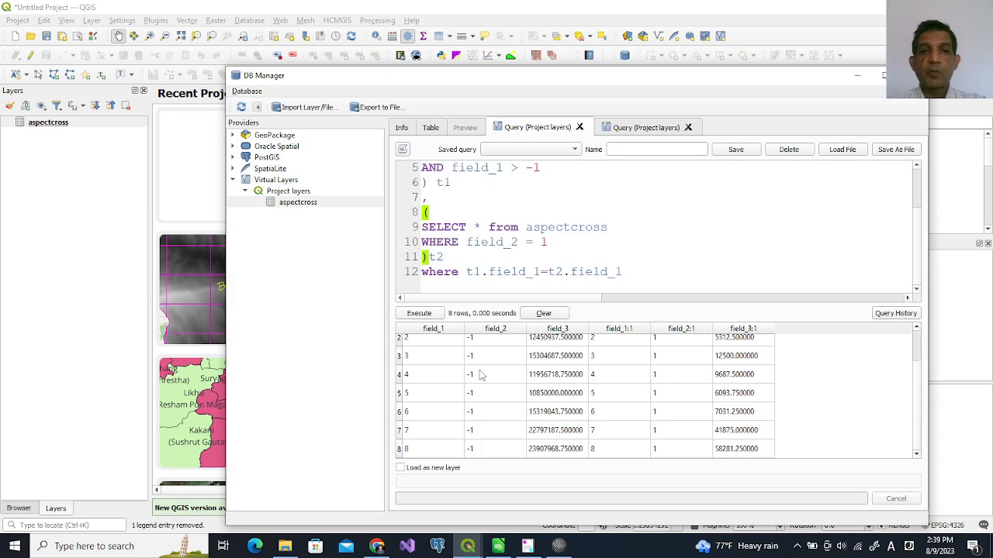
scroll(455, 407, "up", 1)
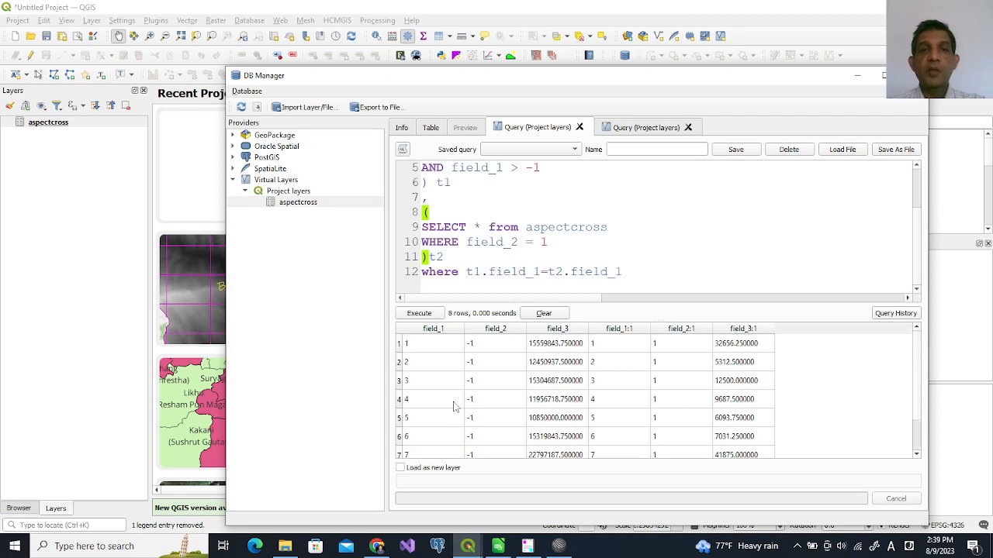
left_click(498, 546)
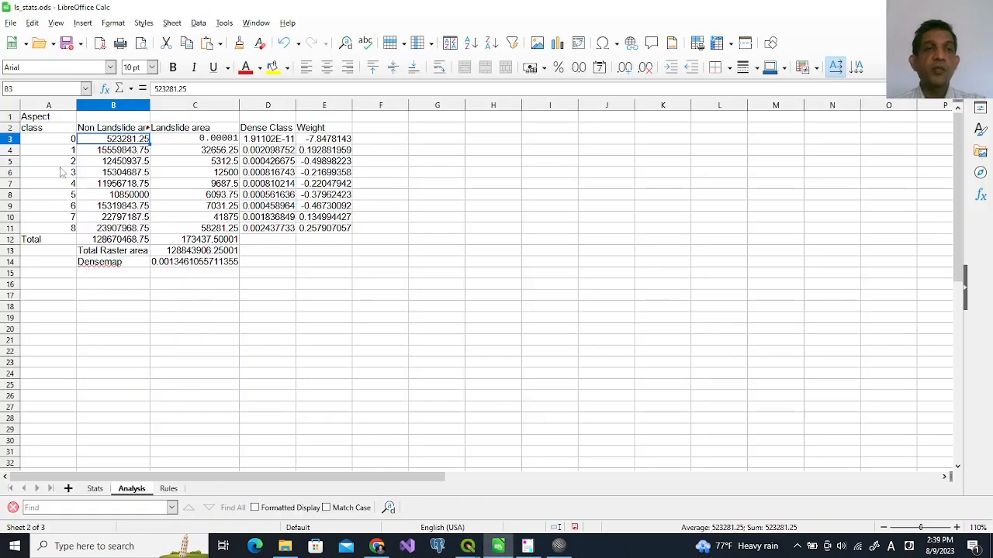
left_click(54, 140)
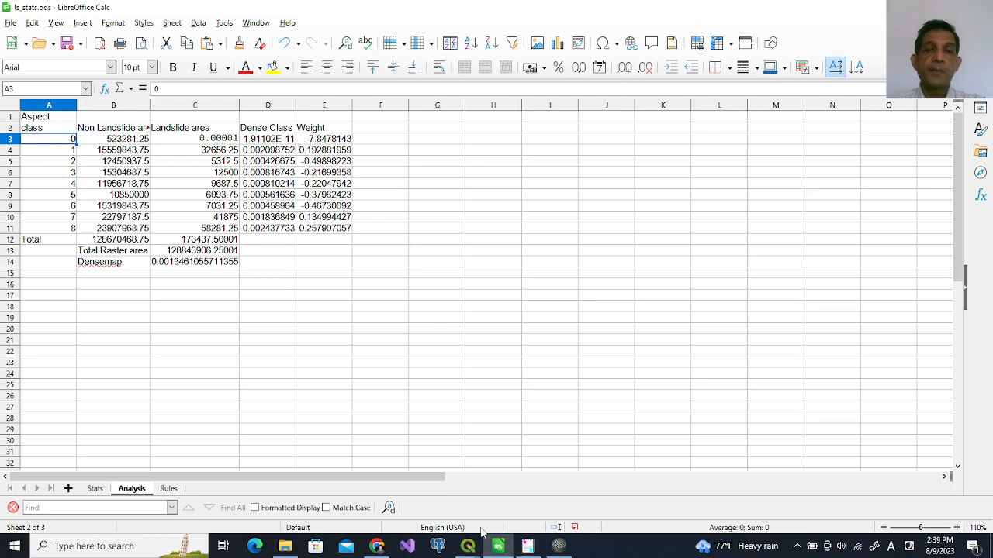
- Back in QGIS DB Manager, replace the comma between the subqueries with "left join" and the final "where" with "on"
mouse_move(469, 547)
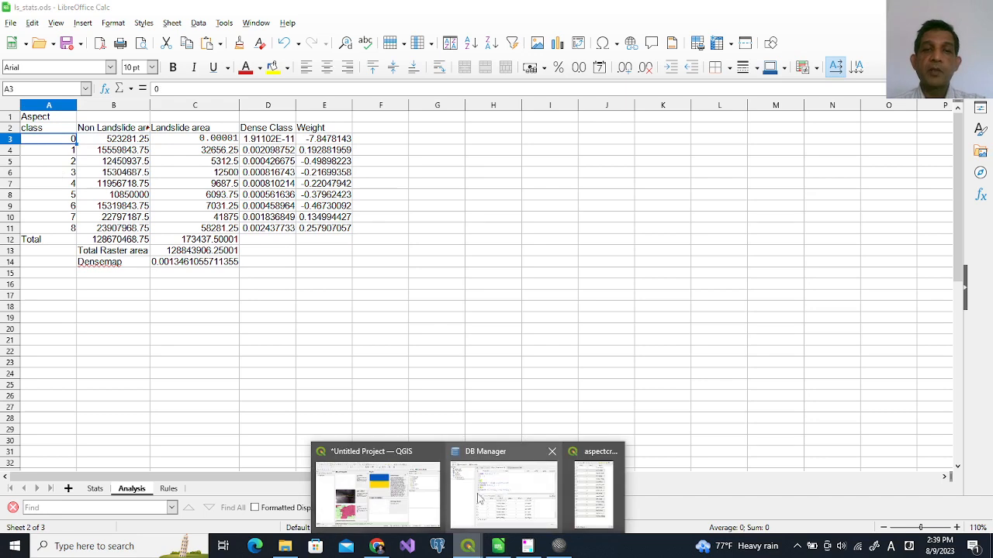
left_click(495, 490)
left_click(432, 199)
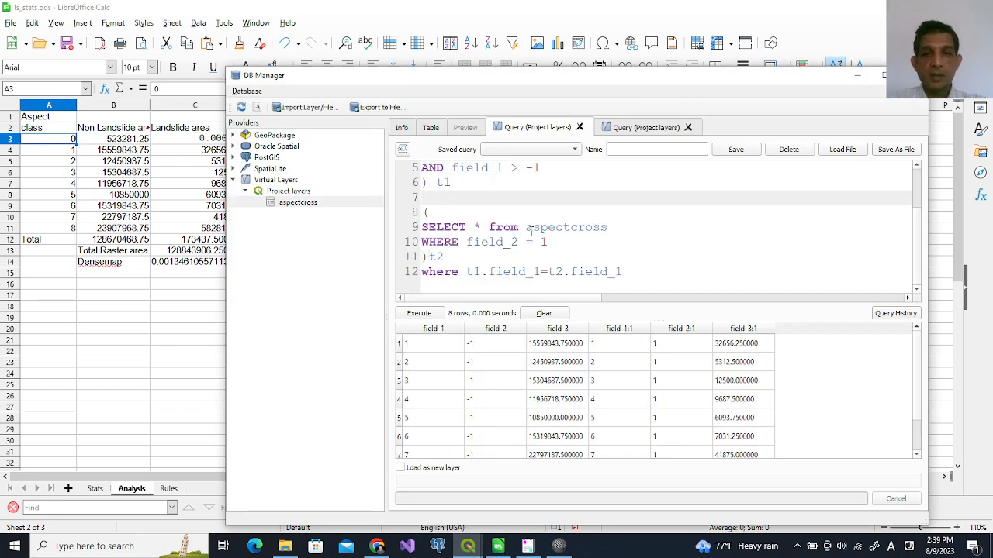
type("left")
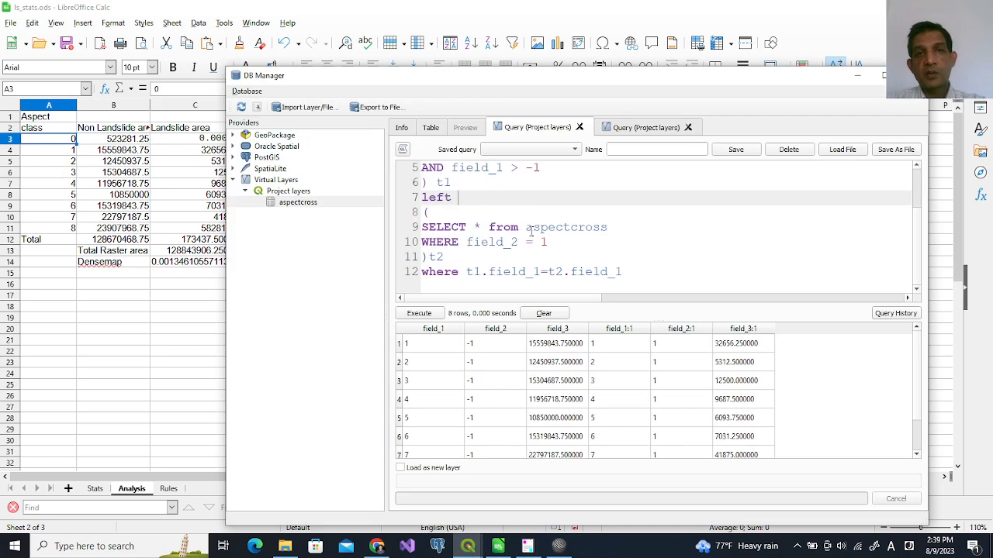
type(" join")
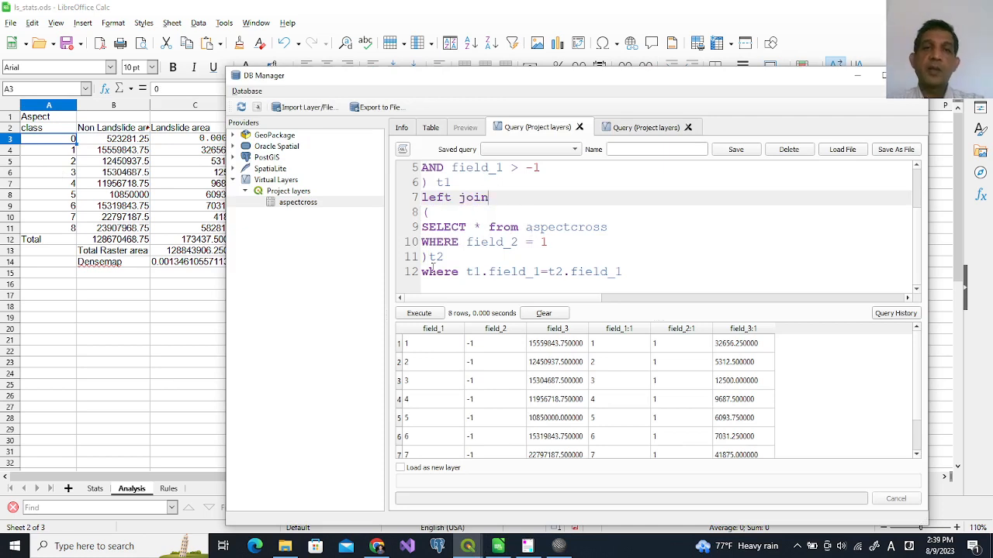
double_click(440, 272)
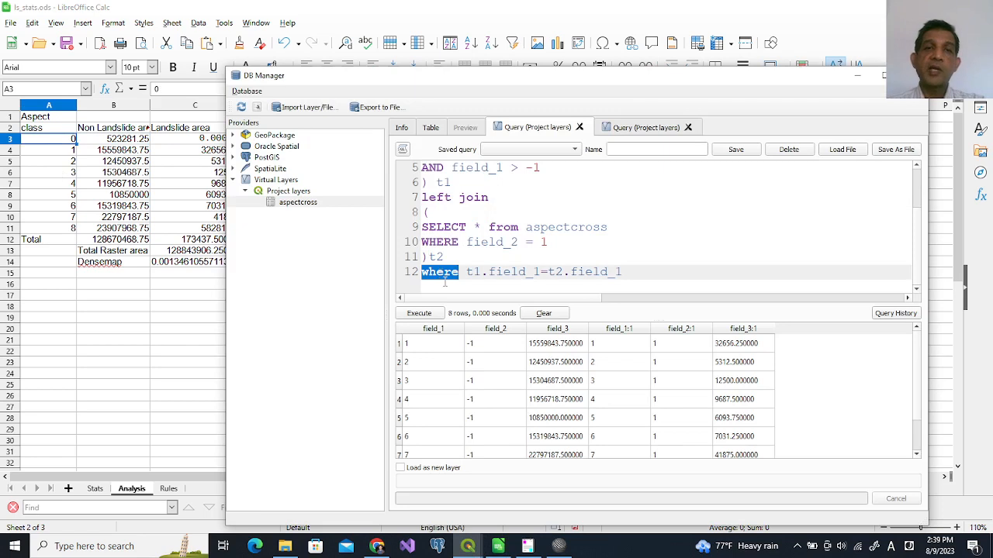
type("on")
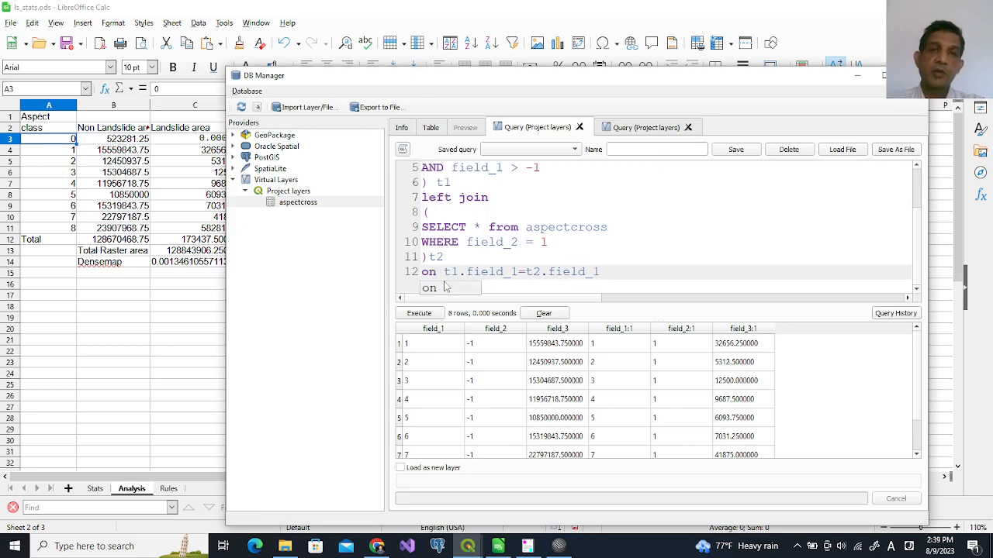
left_click(535, 242)
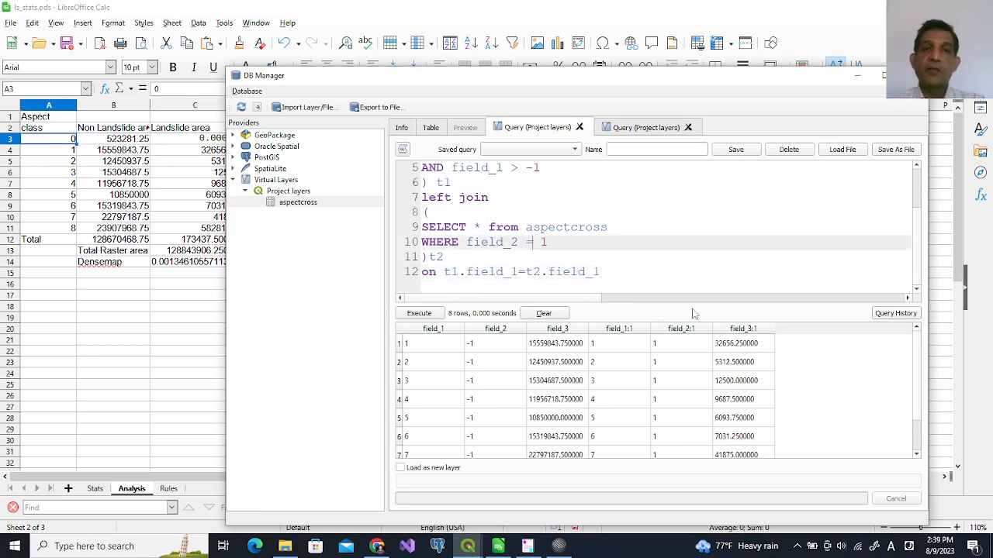
- Check the left join query text, execute it and inspect the result row for class 0
scroll(517, 240, "up", 2)
scroll(516, 241, "down", 2)
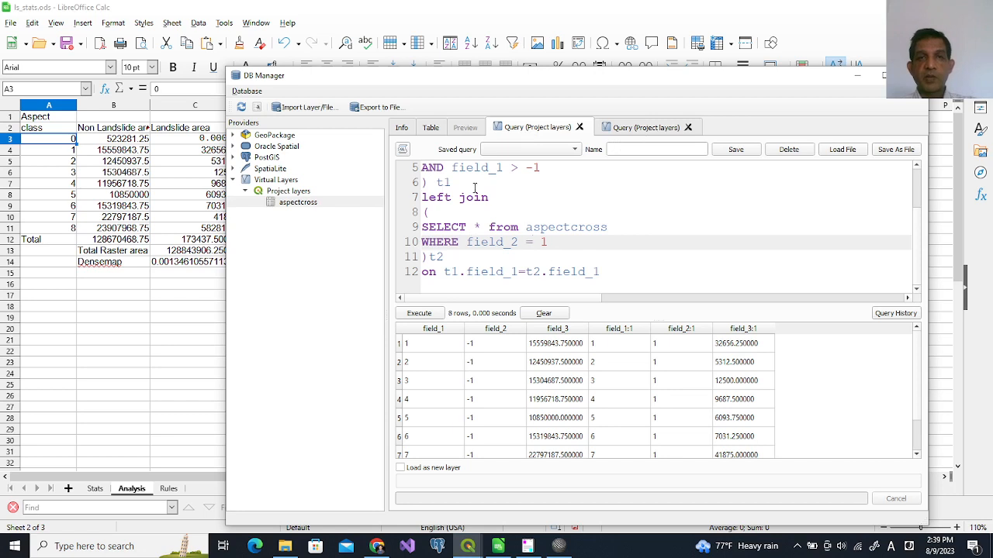
left_click(434, 313)
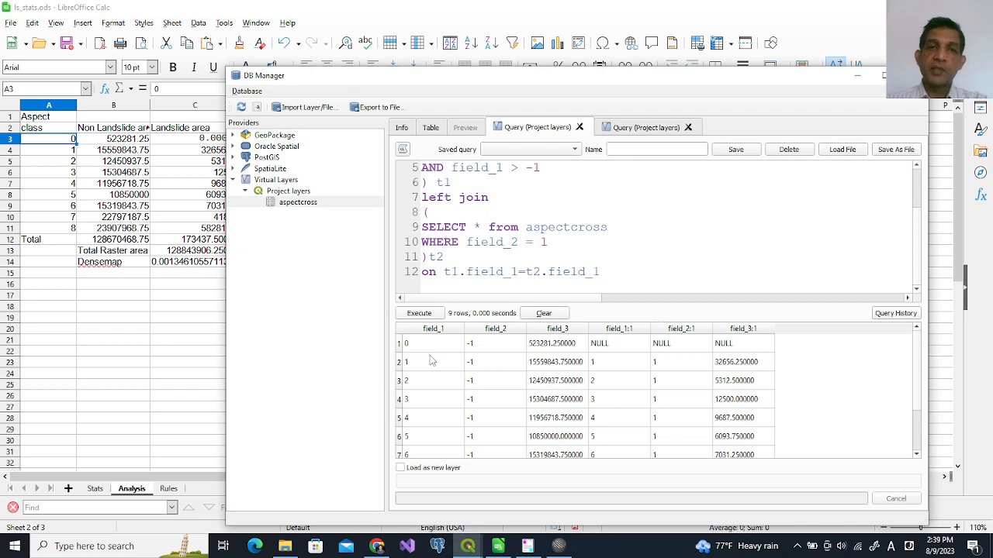
left_click(419, 347)
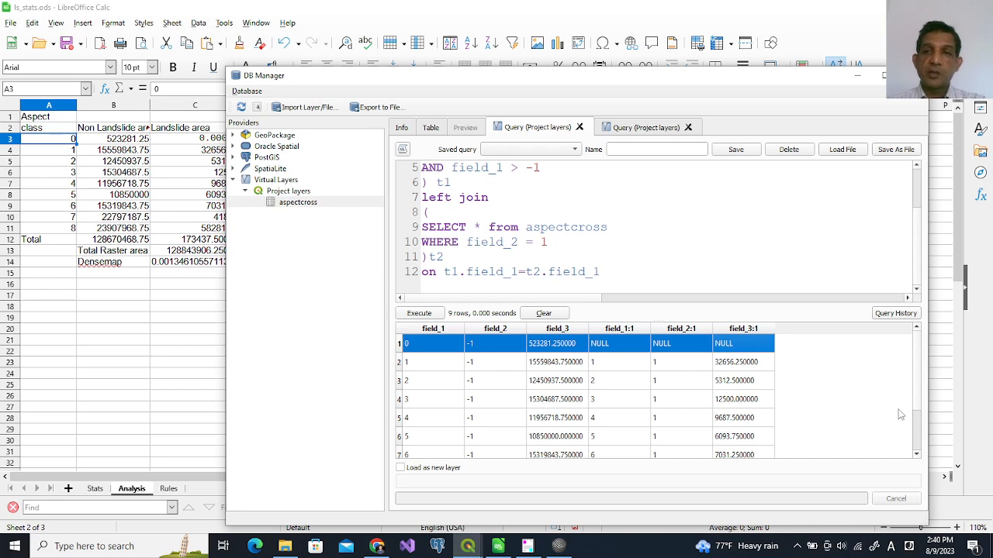
left_click_drag(916, 393, 917, 348)
- Insert t1.field_1 as "class" followed by a comma before the asterisk in the outer select list
scroll(541, 200, "up", 2)
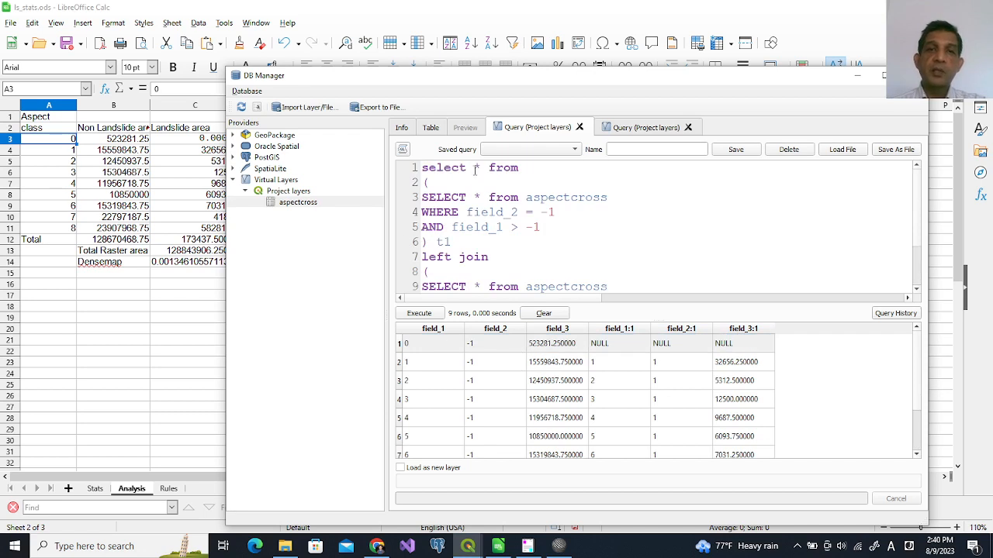
left_click(475, 169)
type("t1.fei")
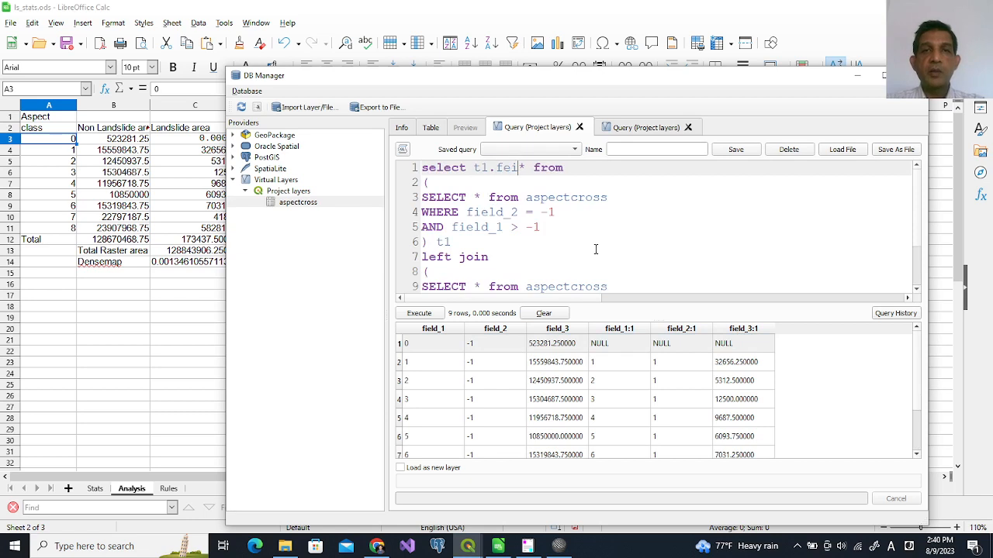
key("BackSpace")
type("ie")
key("Return")
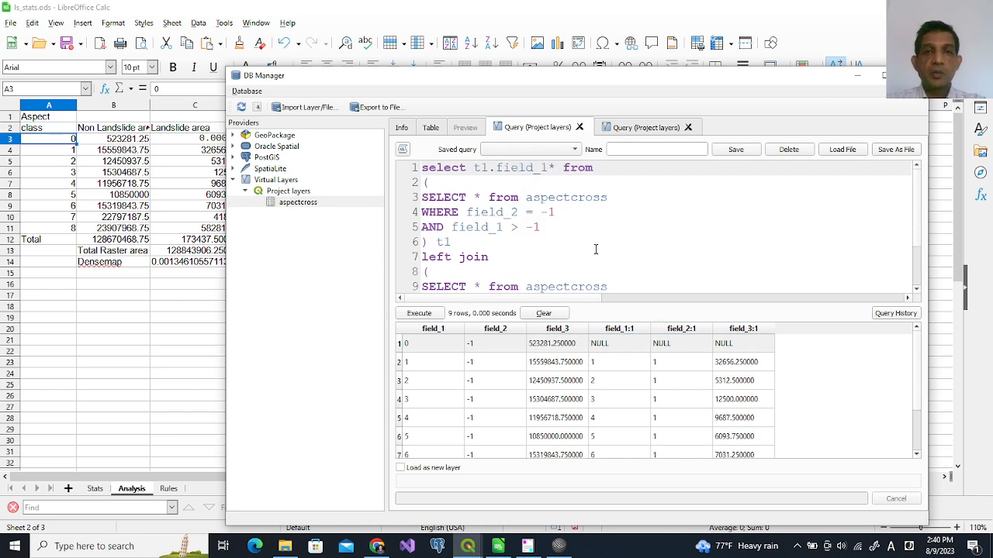
type("as ")
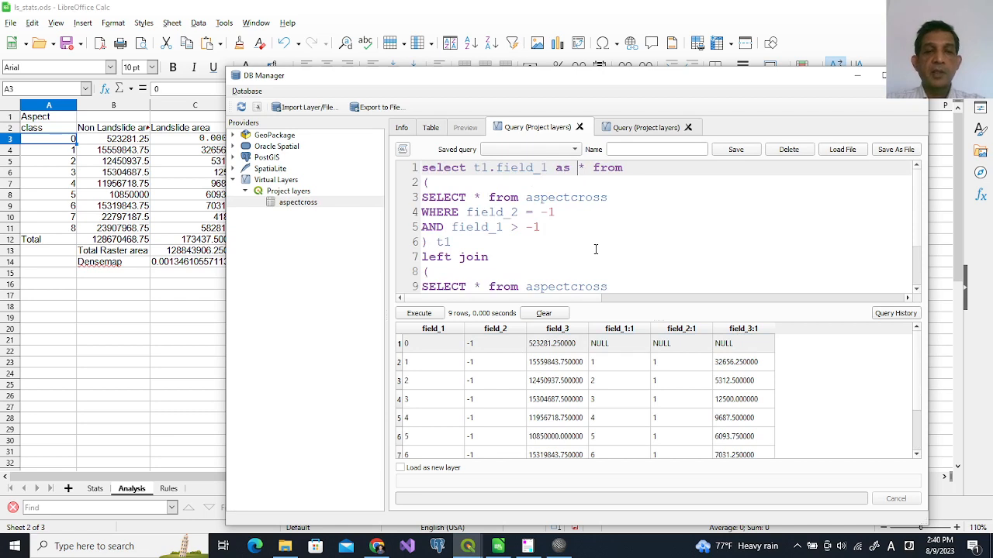
type("\"class")
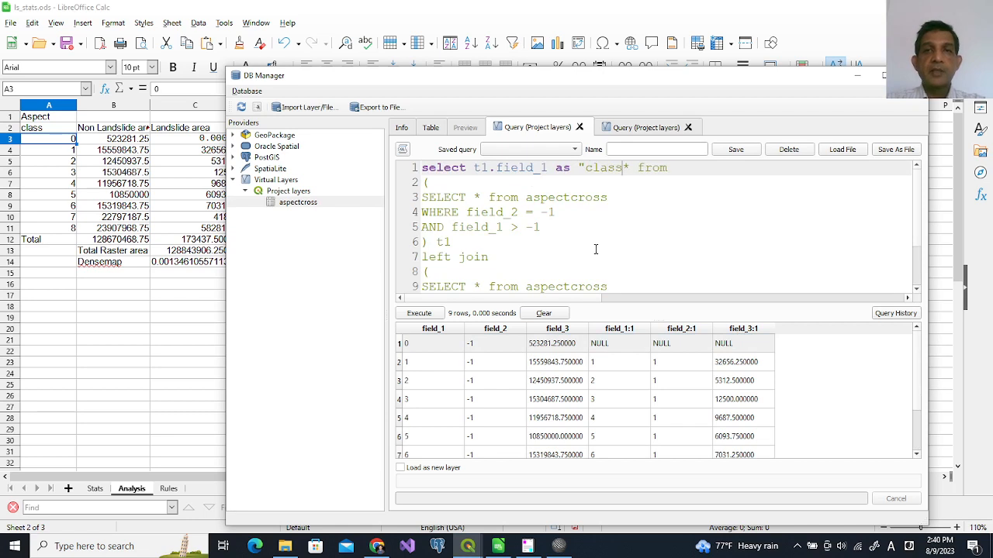
type("\"")
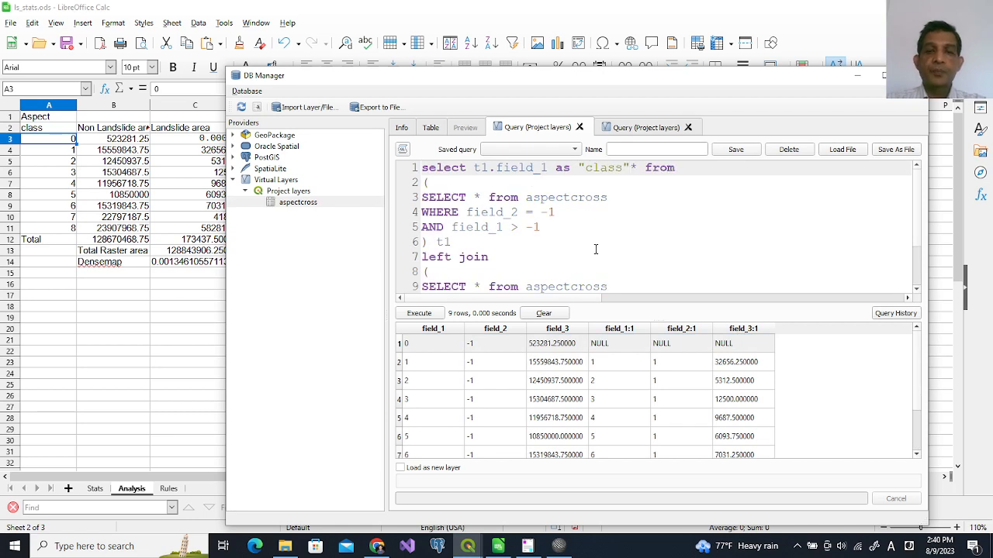
type(", ")
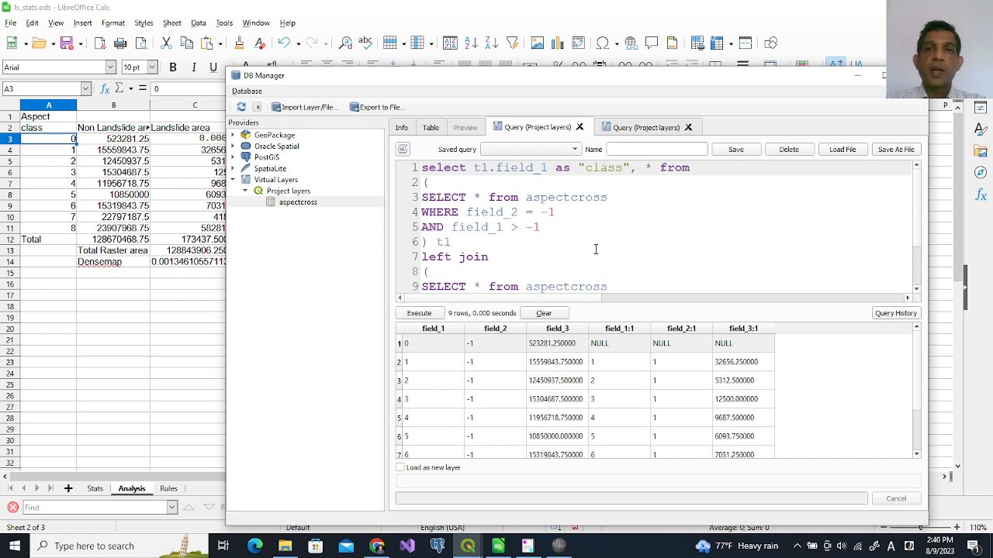
- Replace the asterisk in the outer select list with t1.field_3, t2.field_3
type("t1")
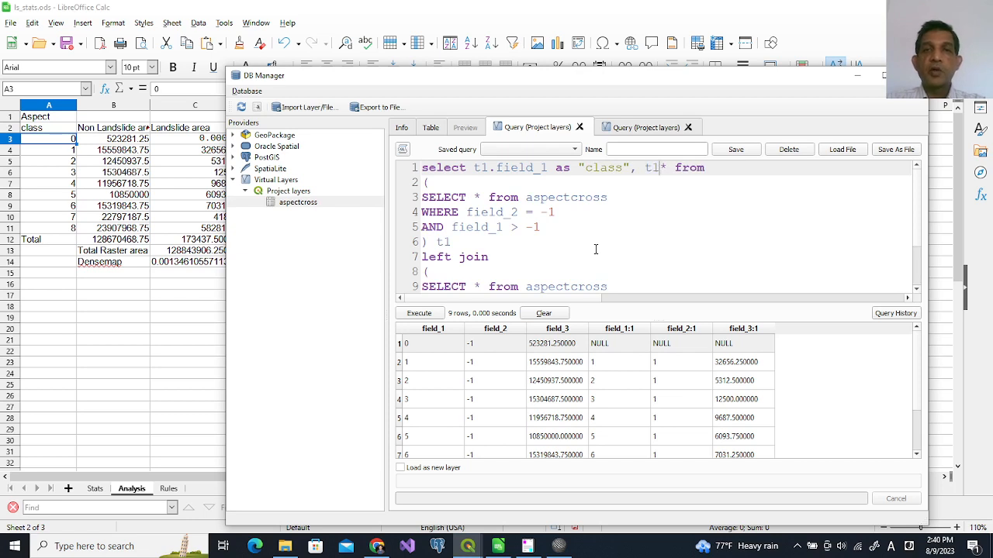
type(".")
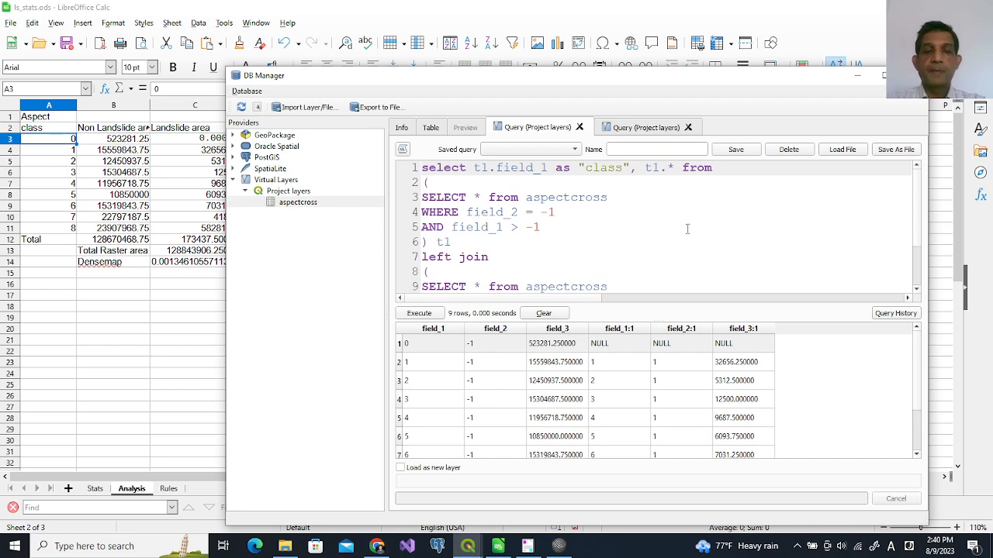
type("fie")
key("Down")
key("Down")
key("Return")
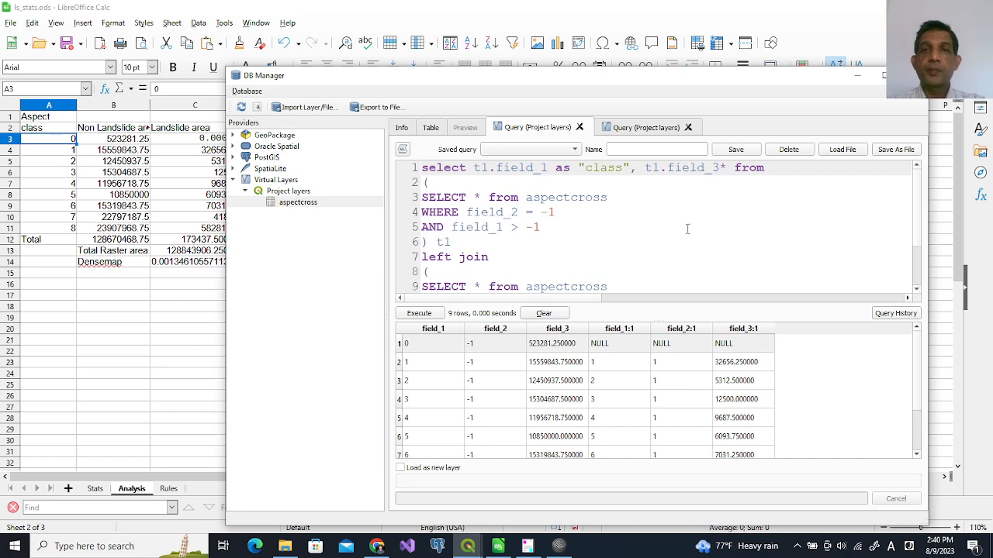
type(", ")
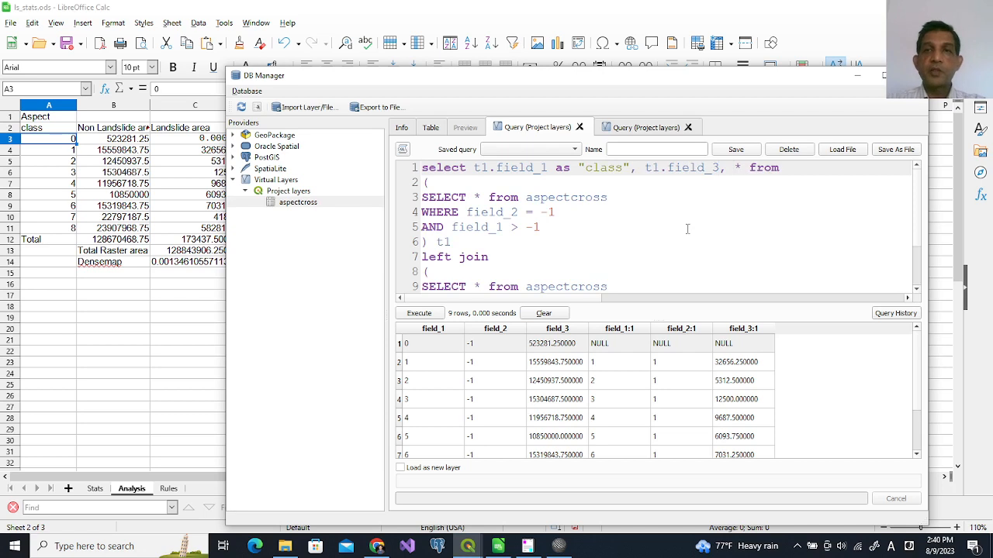
type("t2.fie")
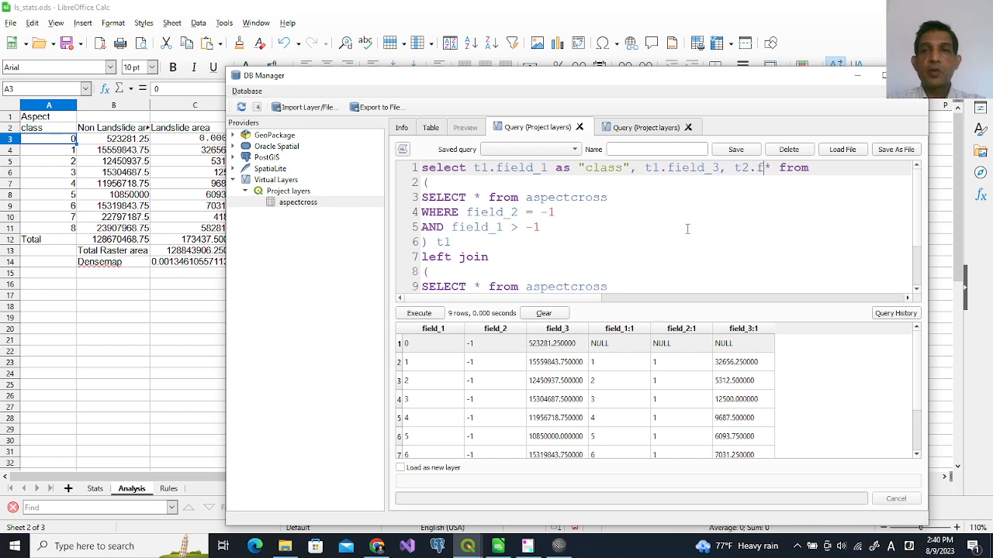
key("Down")
key("Down")
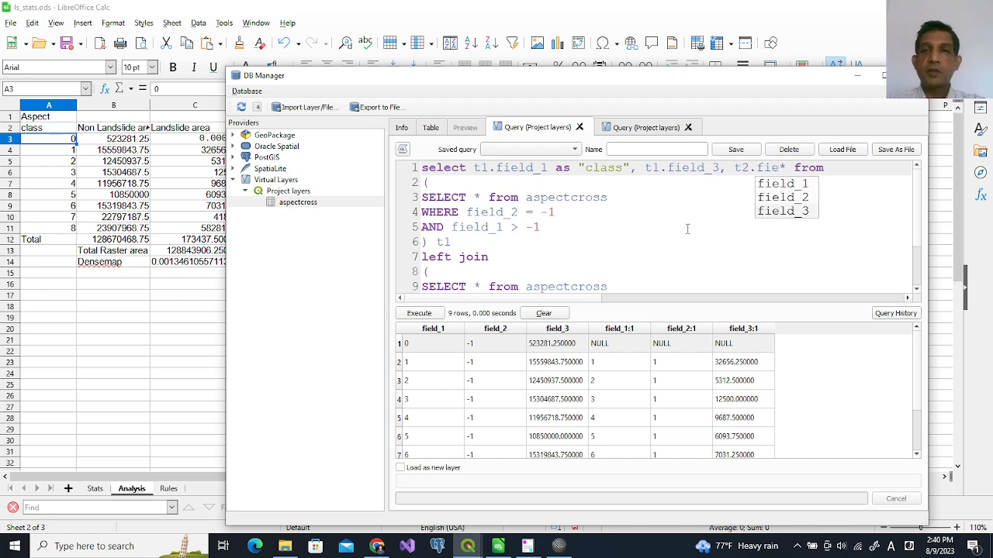
key("Return")
key("Delete")
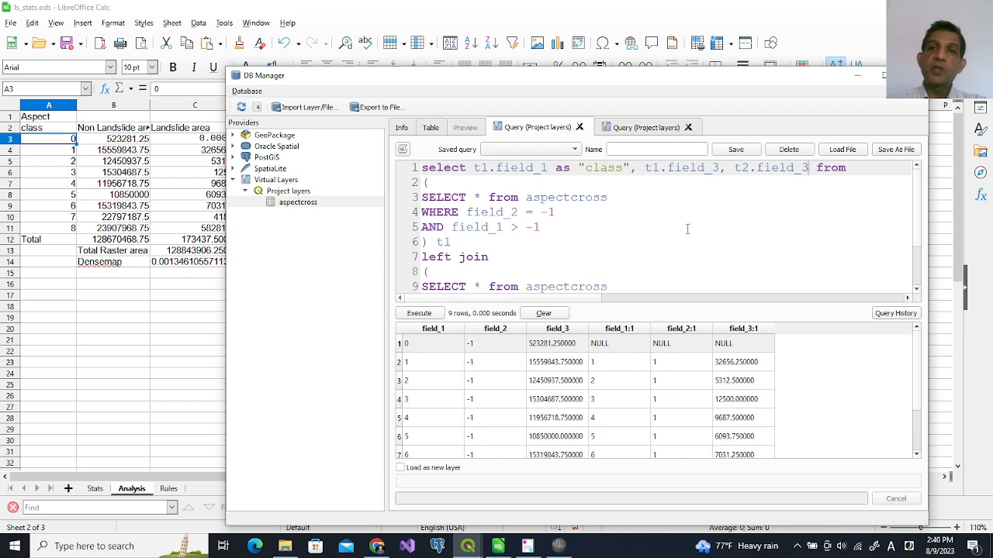
- Alias t1.field_3 as "No Landslide" in the outer select list
left_click(722, 167)
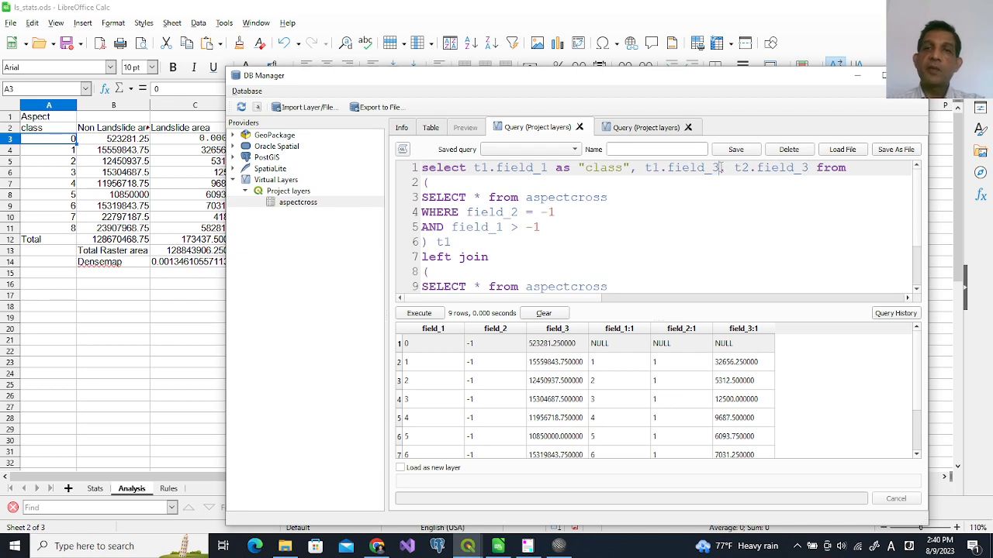
type("as")
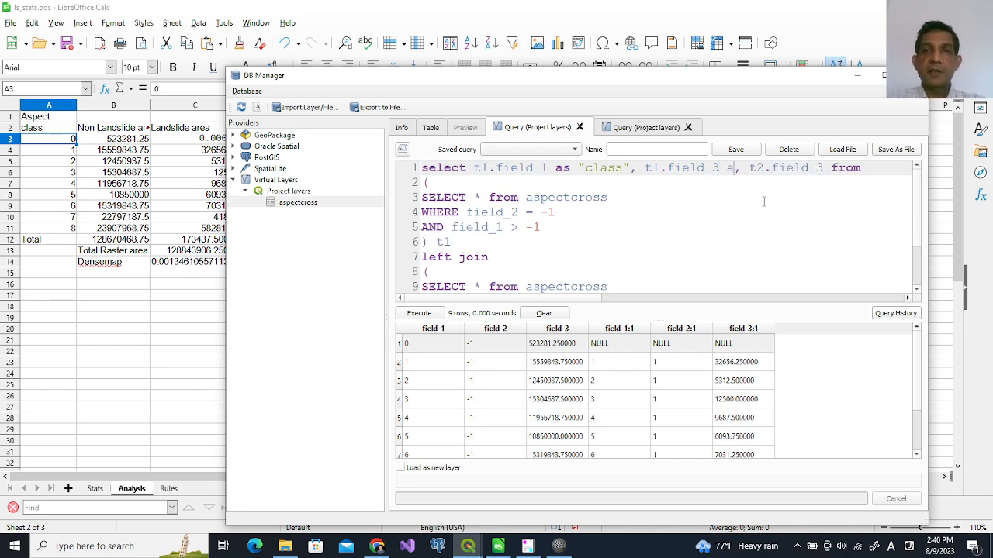
type(" \"")
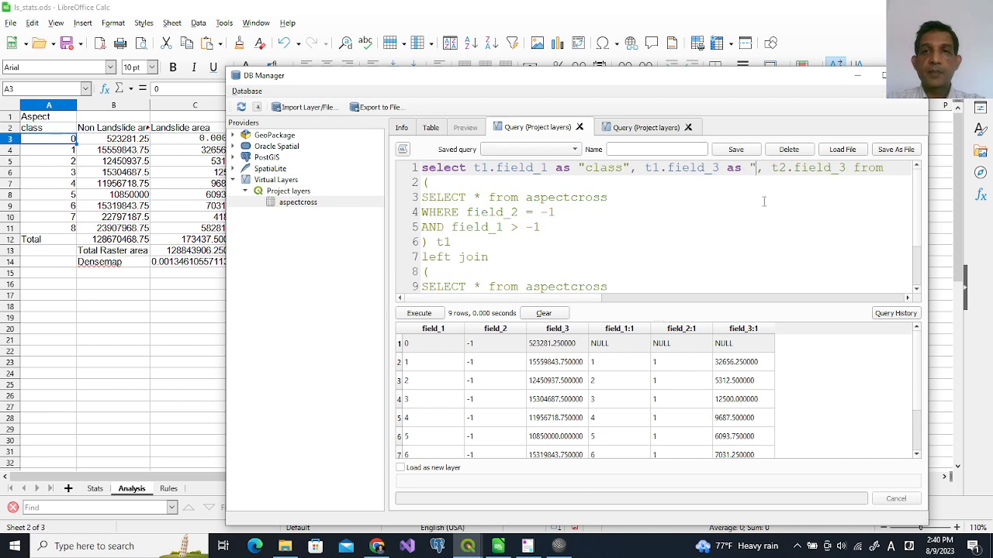
type("B")
type("i")
key("BackSpace")
key("BackSpace")
type("No Lan")
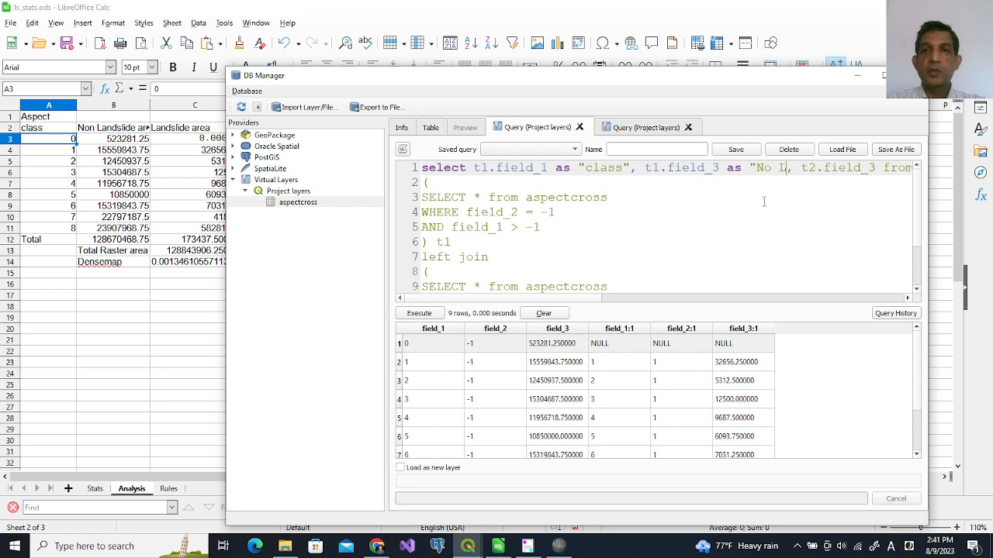
type("dslide\"")
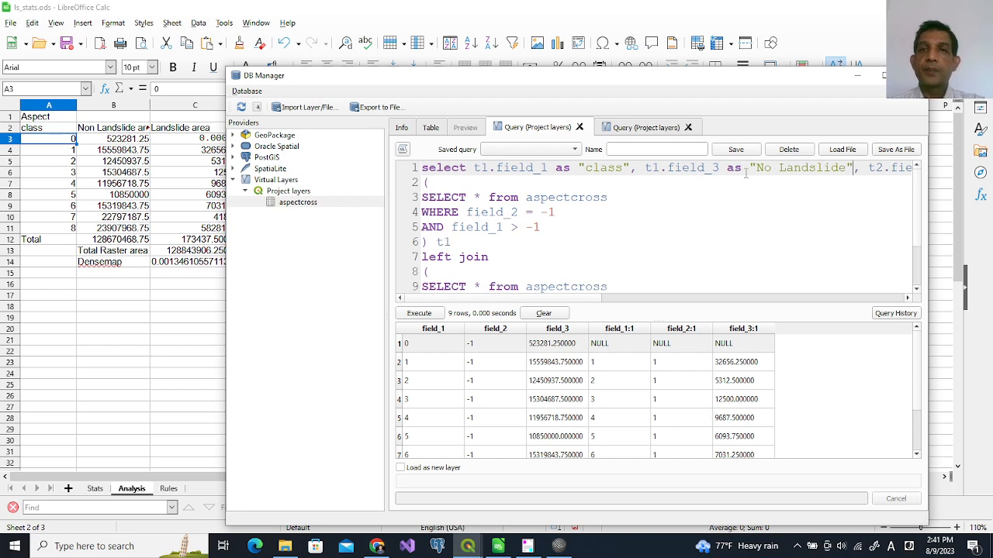
- Move t2.field_3 onto its own line in the outer select list and give it the alias "Landslide"
left_click(858, 168)
key("Return")
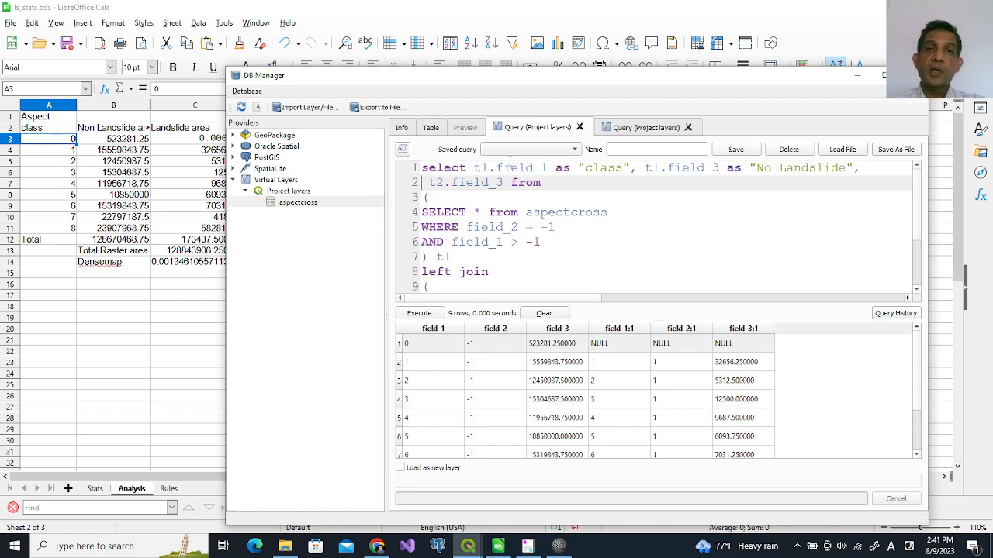
left_click(508, 183)
type("\"")
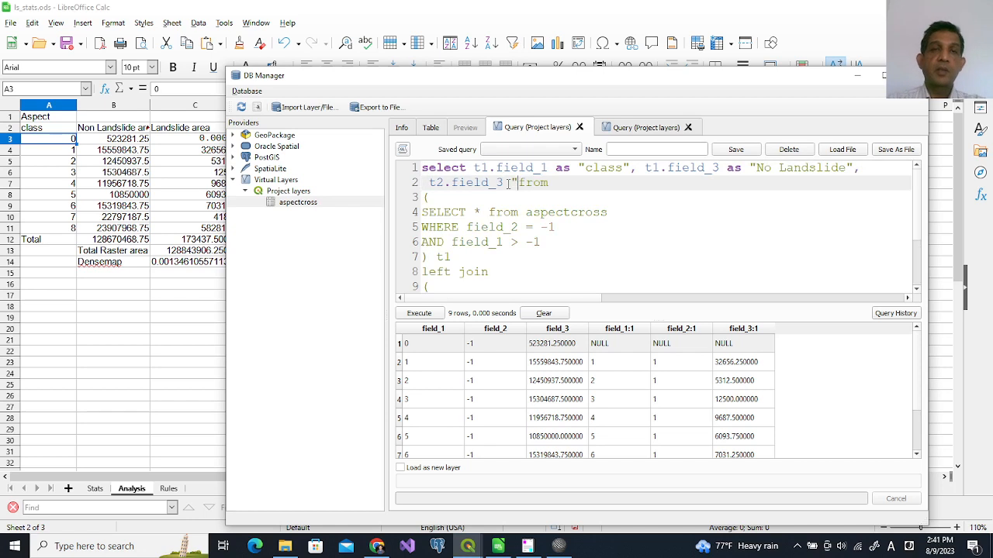
type("Landsl")
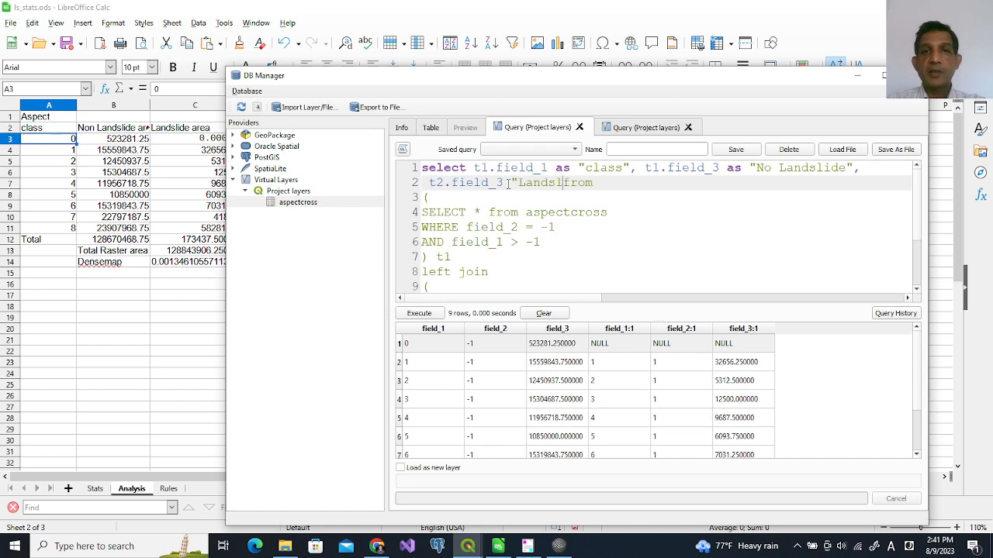
type("ide\"")
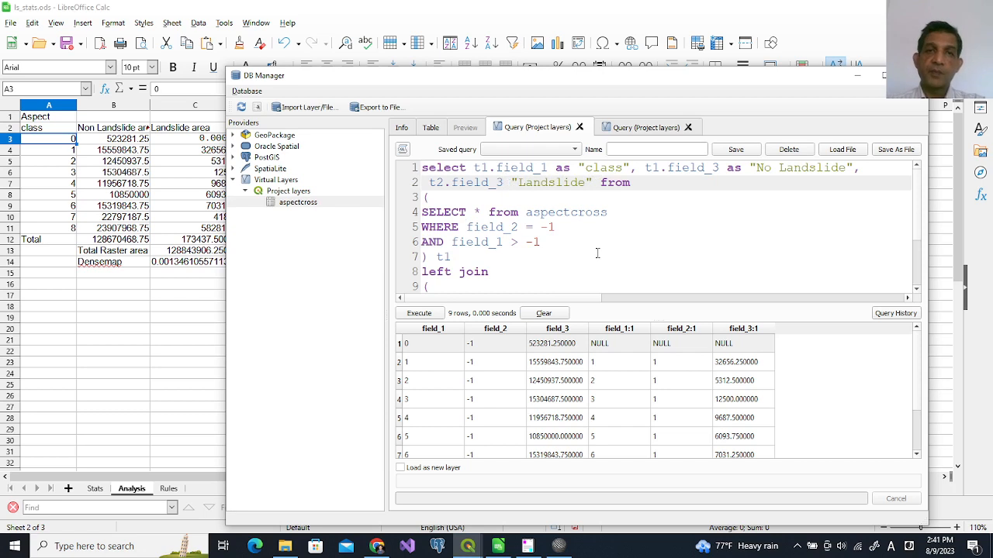
- Check the full left join query through its final "on" condition, execute it and review the result table
left_click_drag(621, 68, 623, 4)
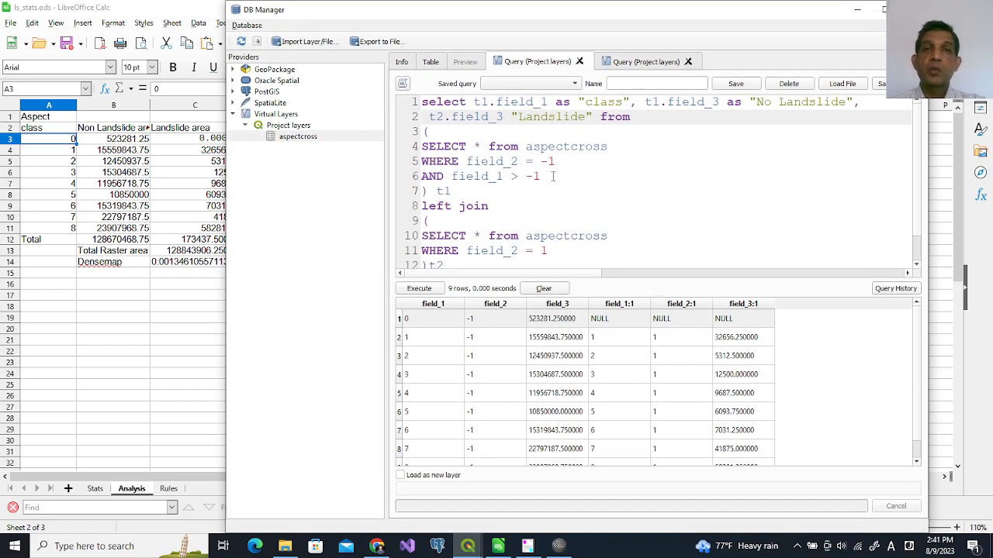
scroll(553, 176, "down", 1)
scroll(553, 176, "down", 1)
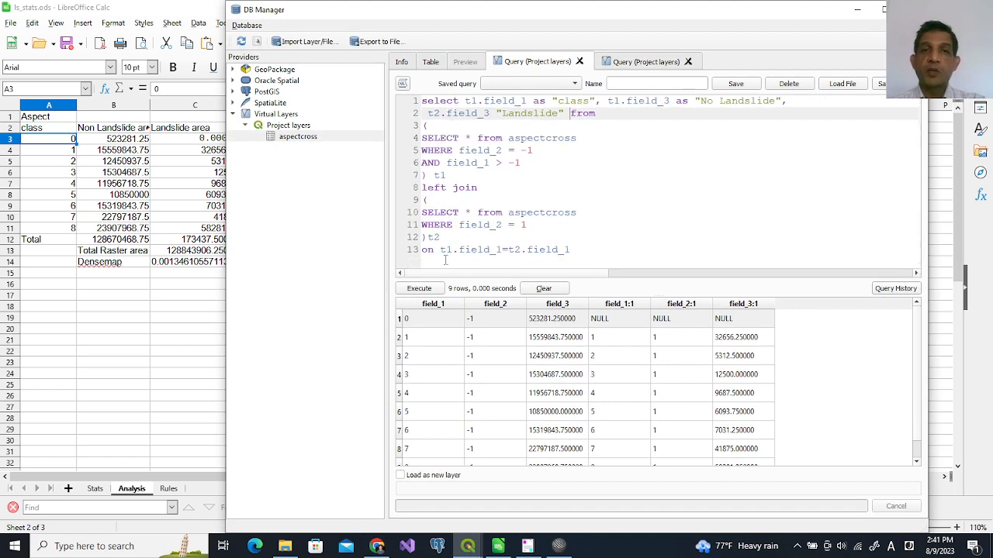
left_click(418, 290)
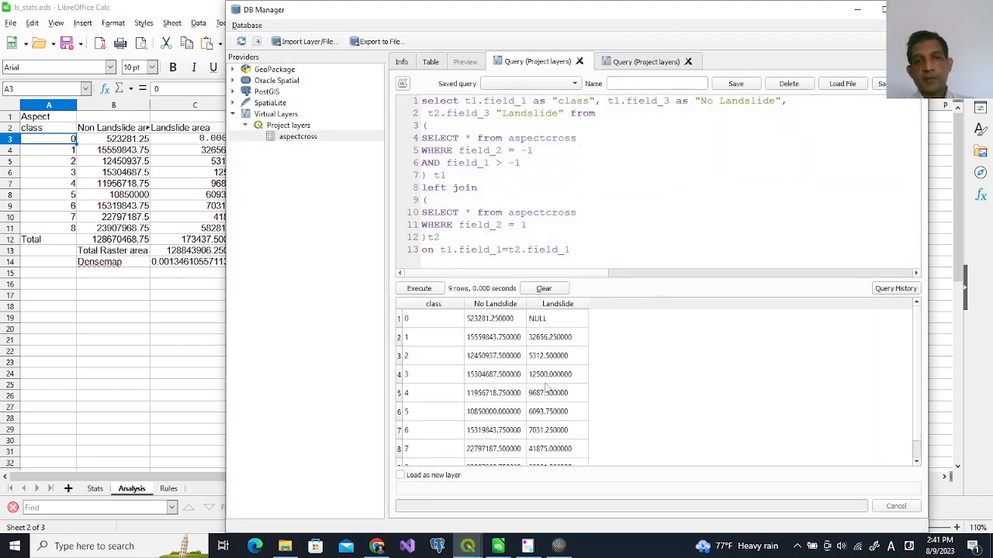
scroll(547, 388, "down", 1)
scroll(546, 387, "up", 1)
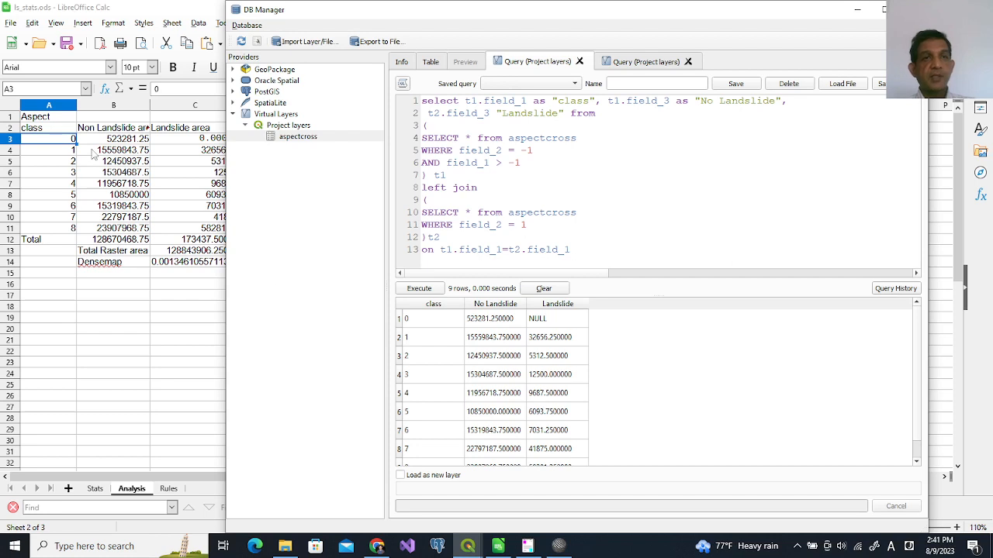
- Copy the whole query result and paste it at A2 of the Analysis sheet in LibreOffice Calc, importing as Unicode (UTF-8)
left_click_drag(517, 15, 597, 13)
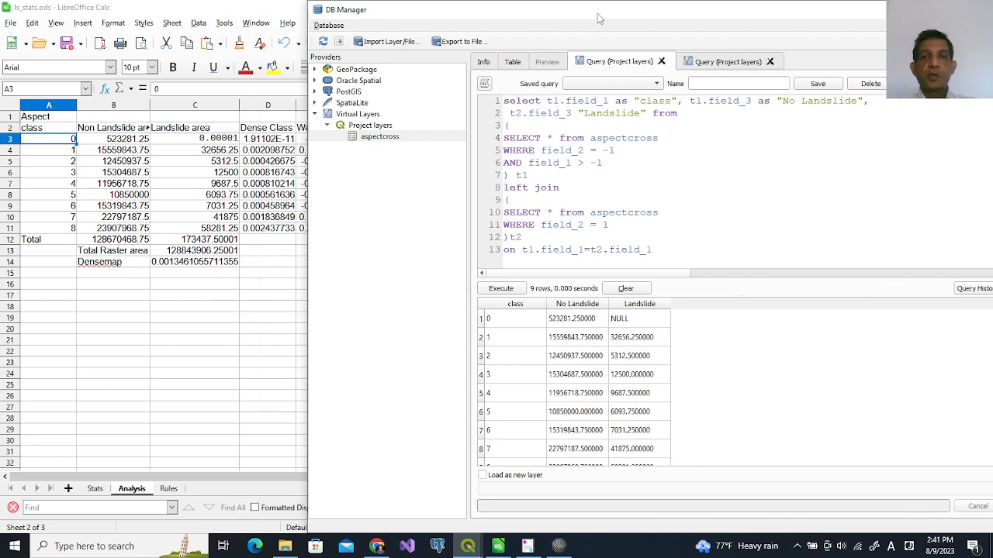
left_click(482, 305)
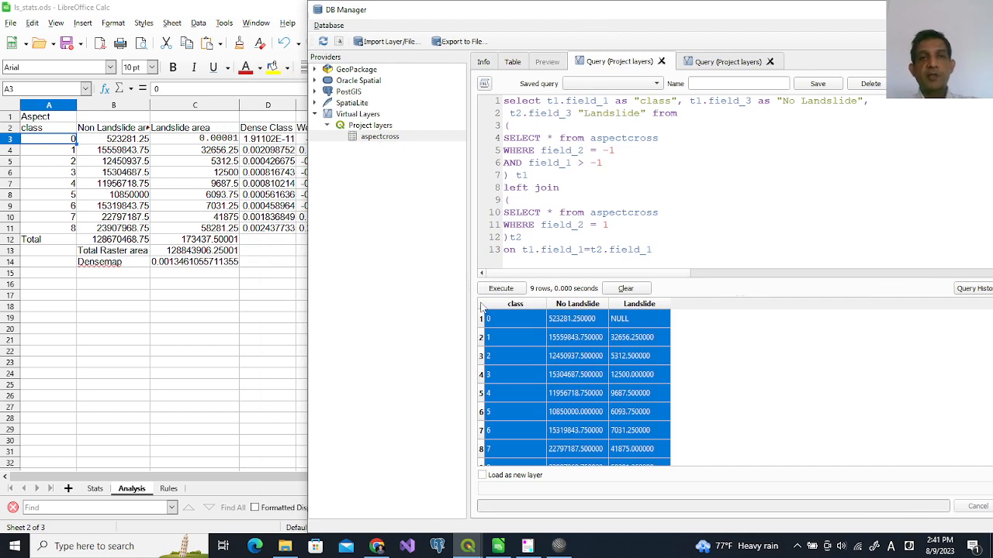
left_click(67, 130)
key("ctrl+v")
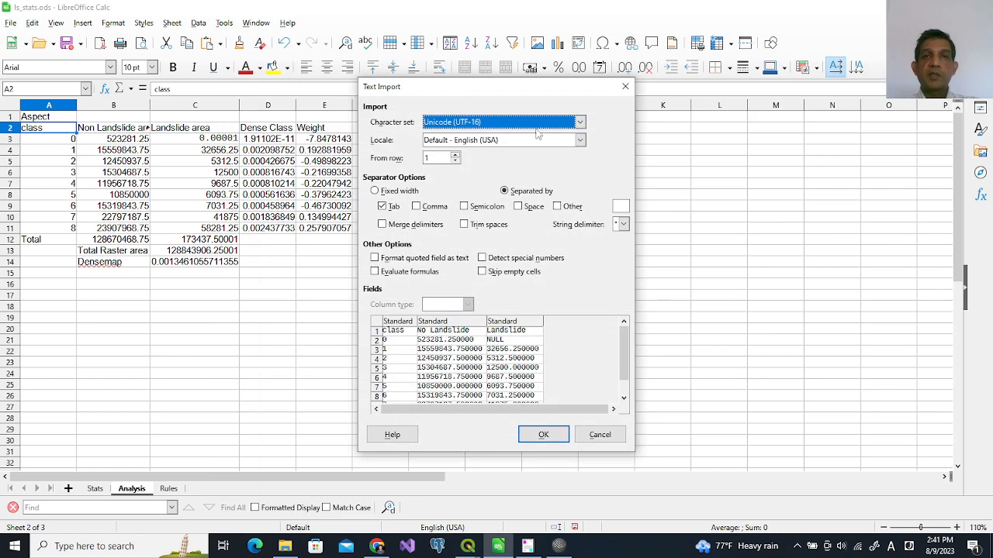
left_click(580, 123)
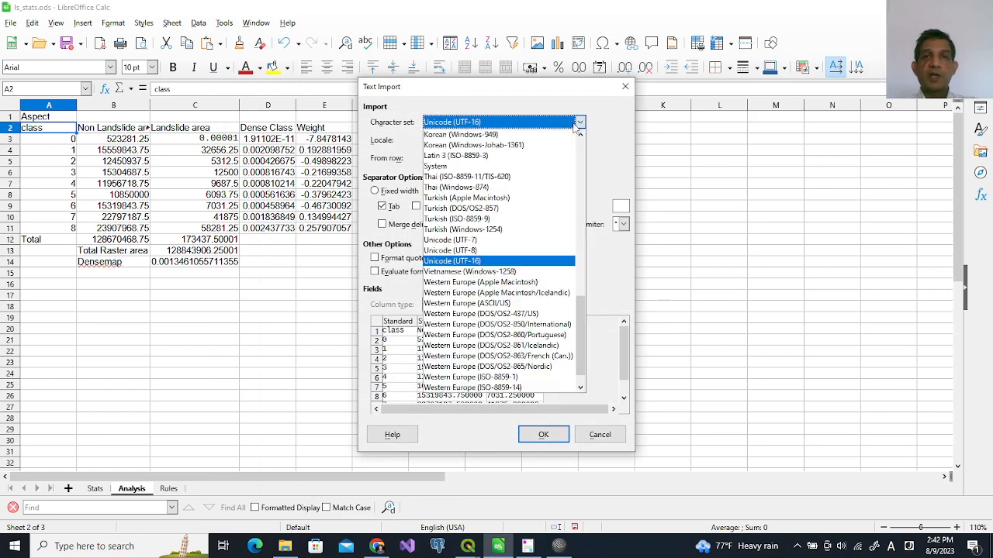
left_click(474, 250)
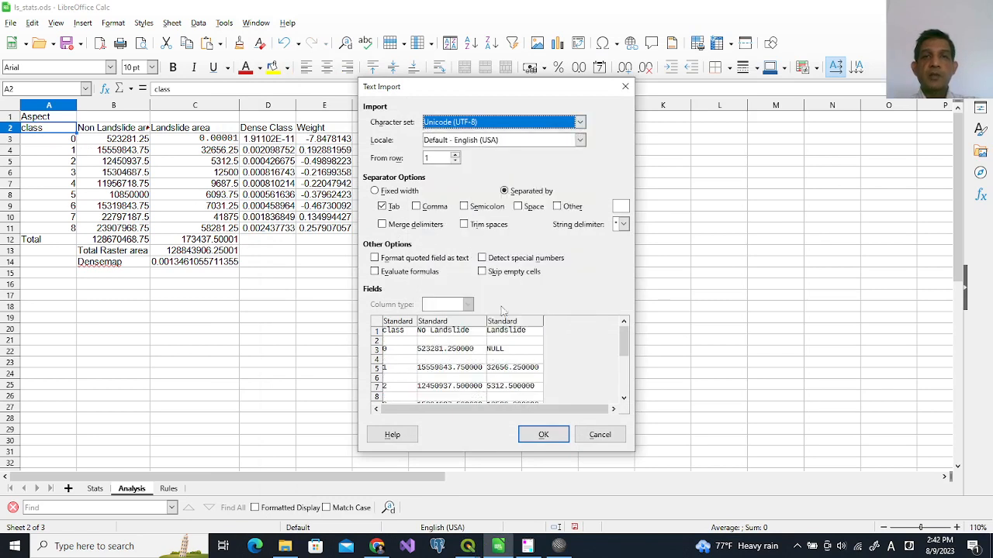
left_click(543, 434)
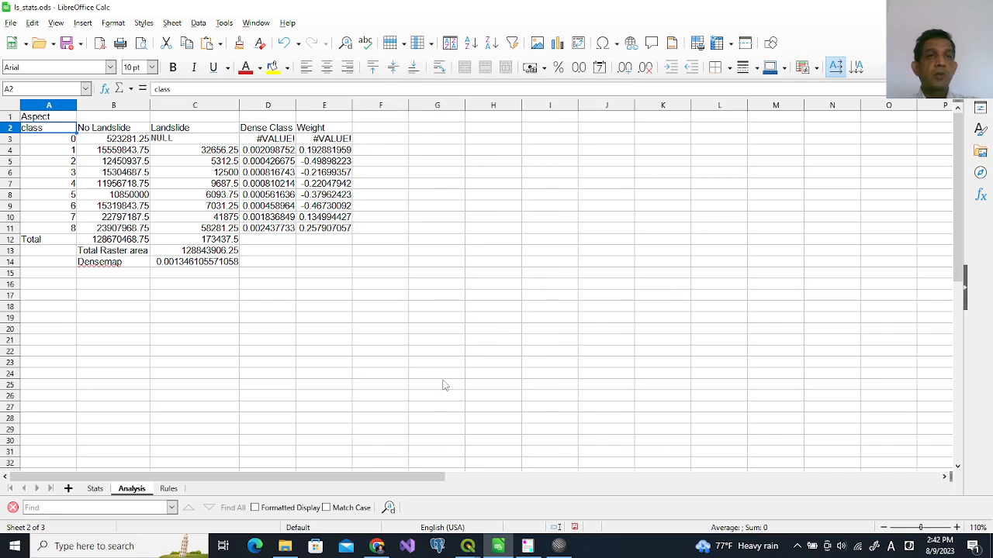
- Examine the class 0 landslide entry and the formulas for both column totals, the total raster area and the class 0 Dense Class
left_click(163, 141)
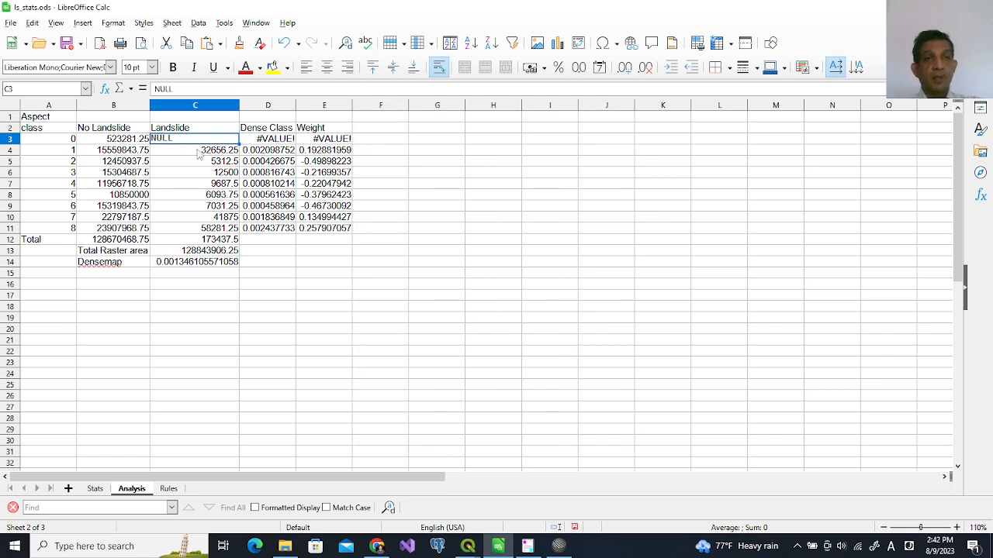
left_click(120, 144)
left_click(121, 228, "shift")
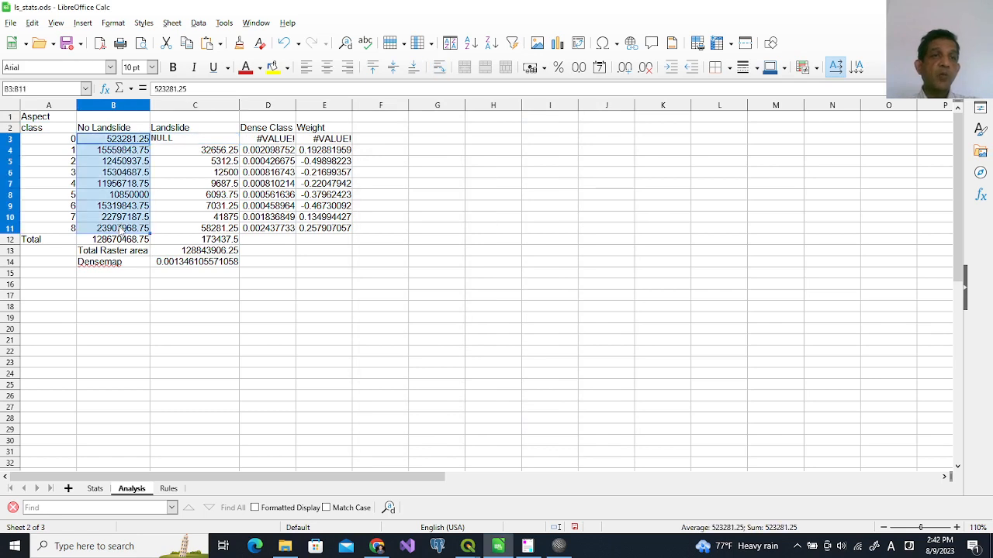
left_click(113, 240)
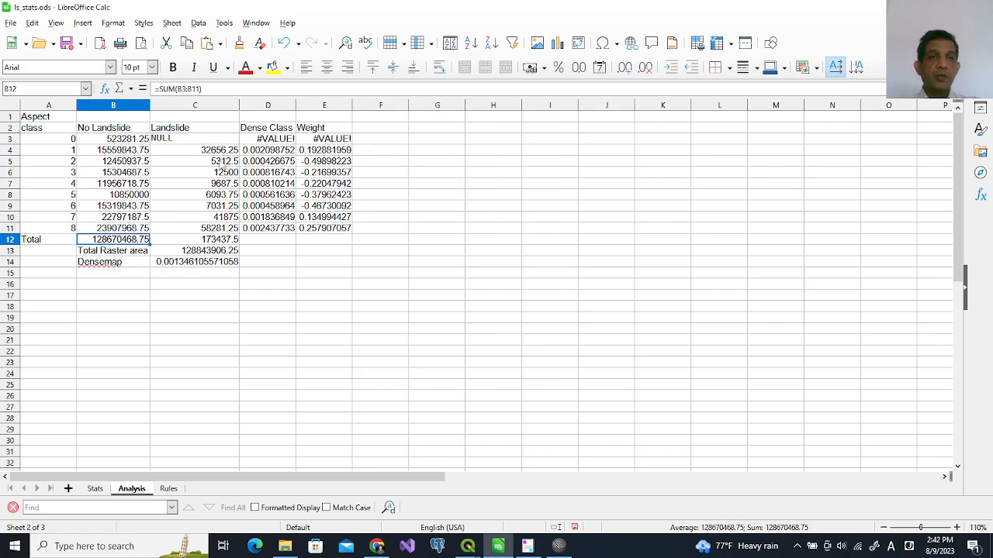
left_click(213, 242)
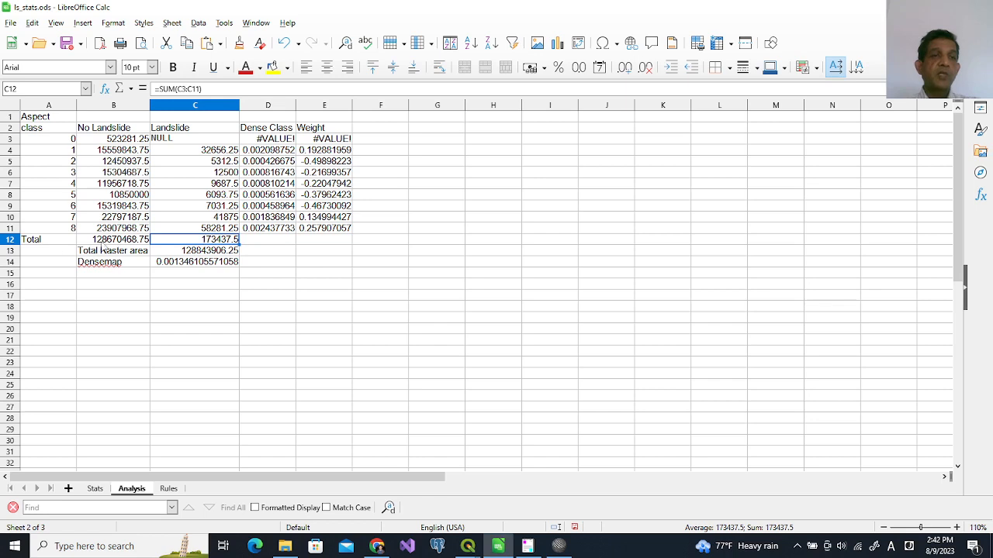
left_click(200, 253)
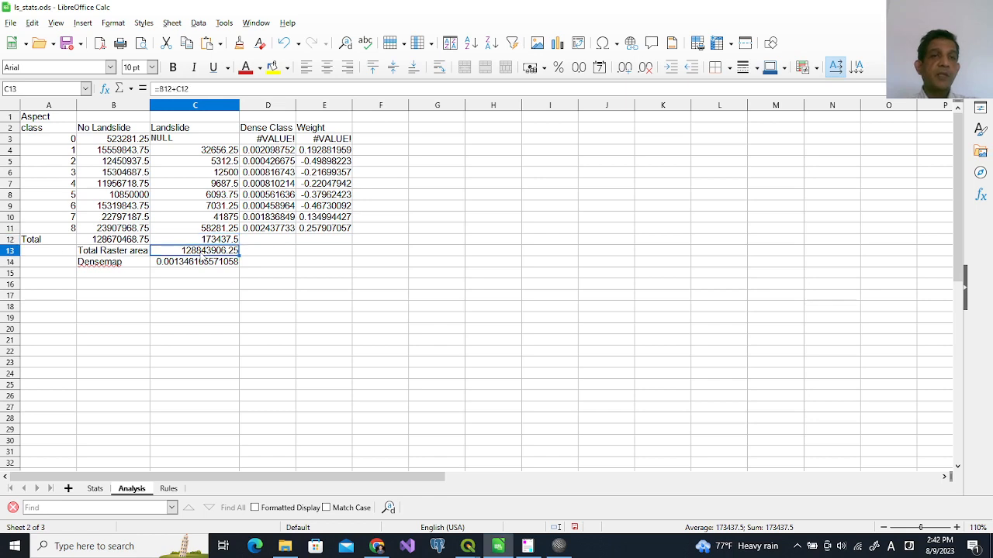
key("Up")
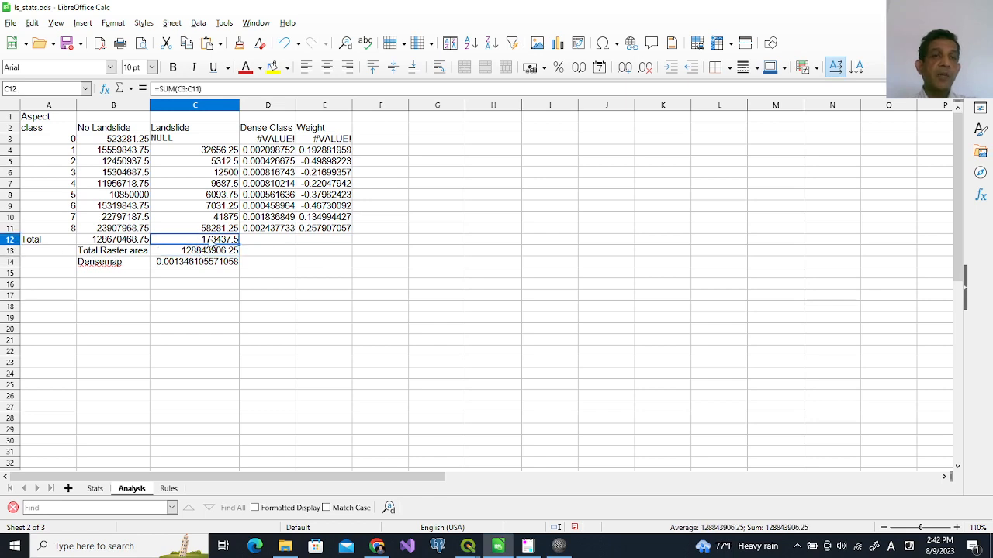
key("Left")
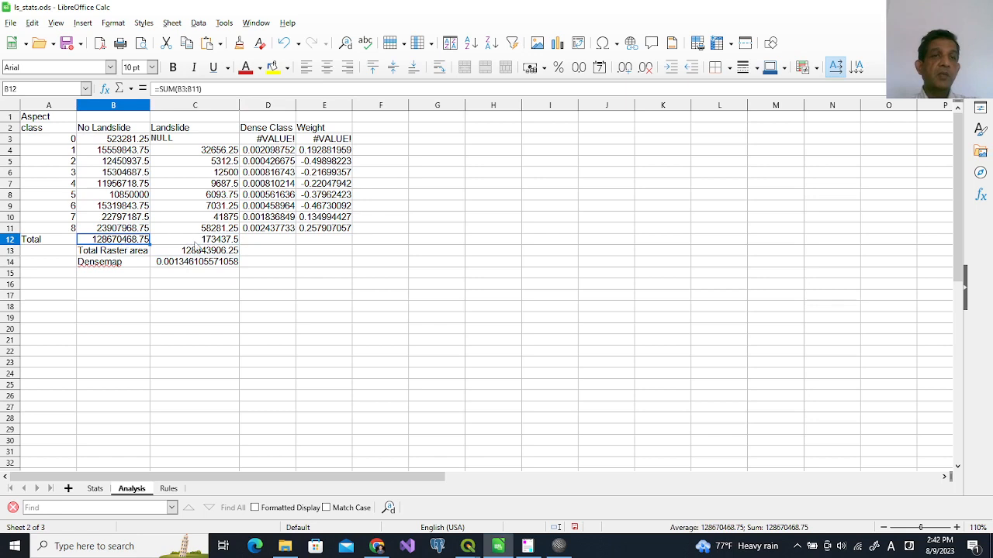
left_click(215, 241)
left_click(216, 254)
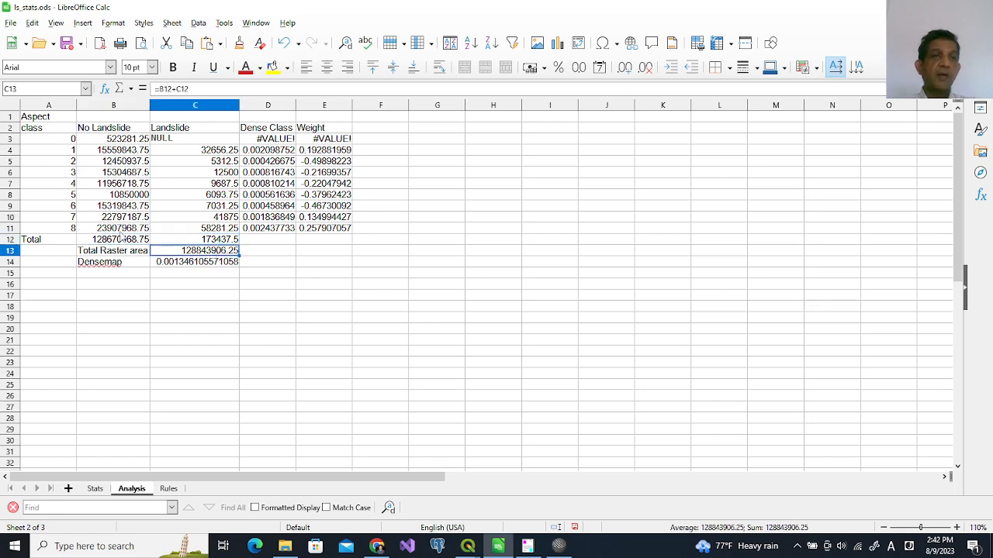
left_click(121, 241)
left_click(208, 243)
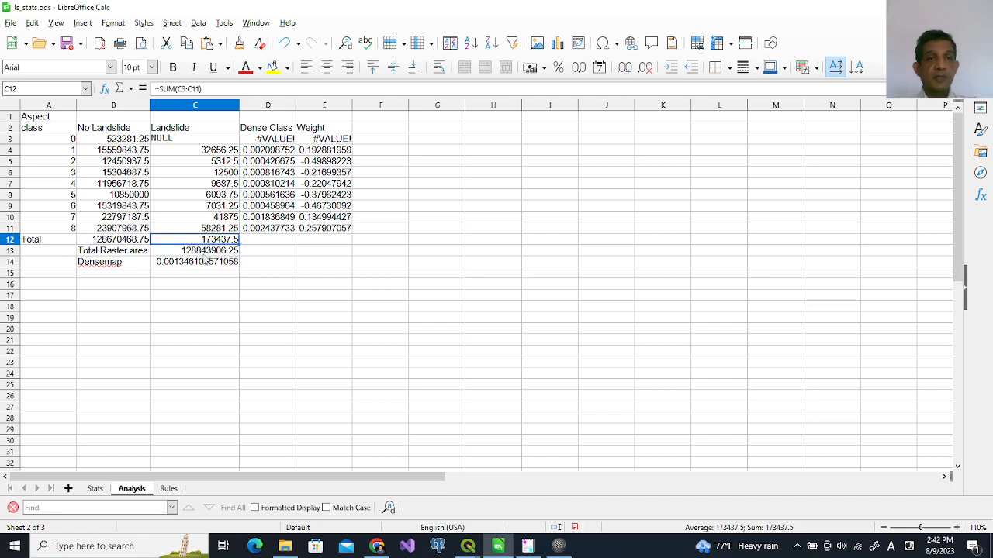
key("Down")
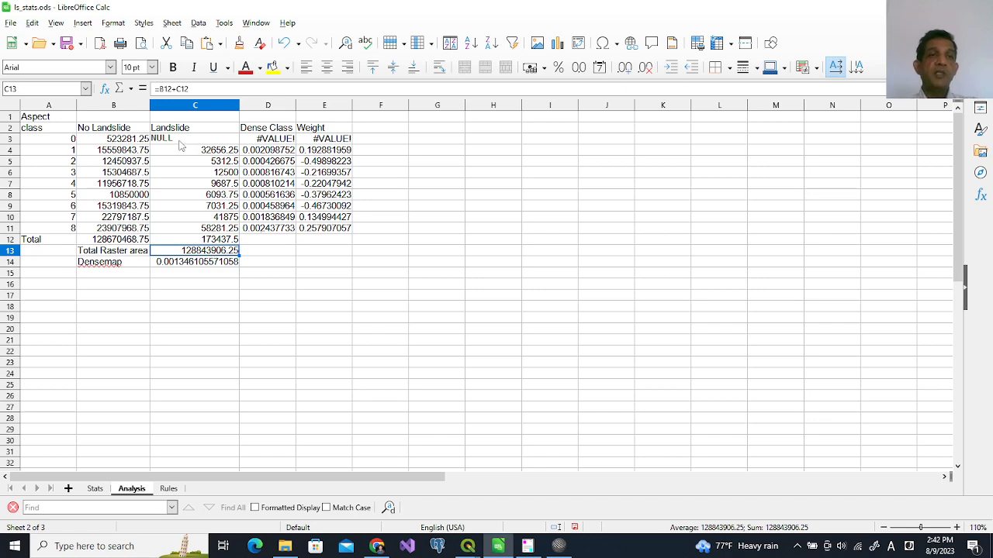
left_click(283, 141)
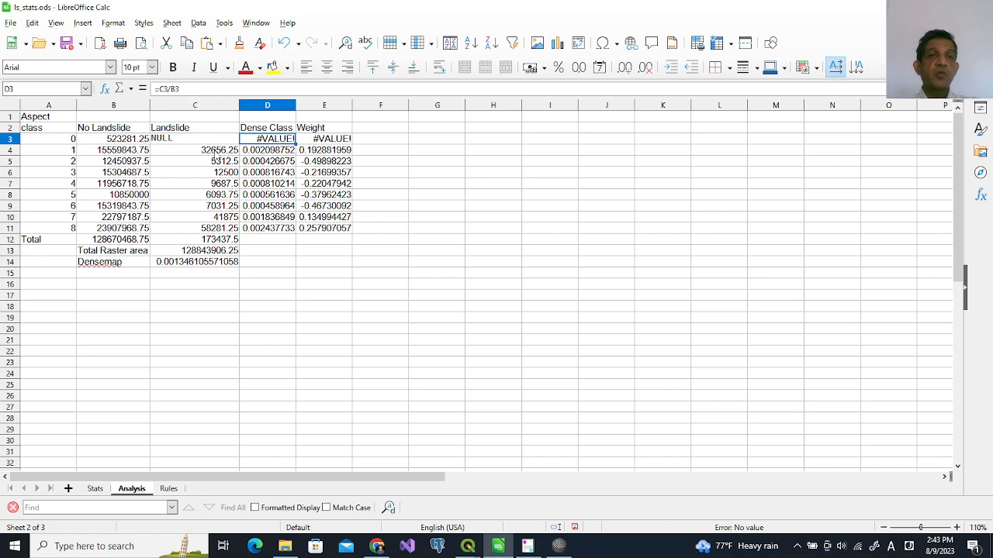
left_click(222, 154)
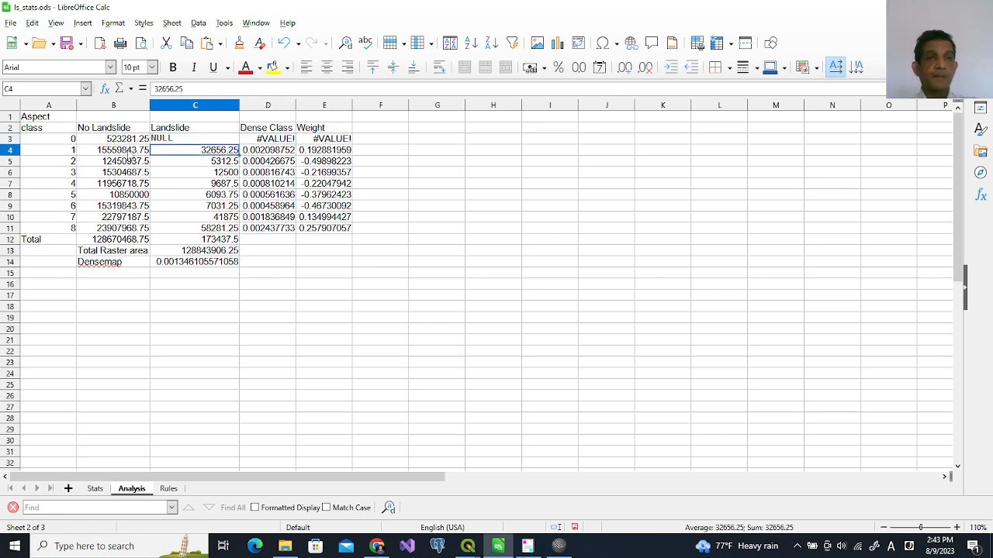
- Replace the NULL landslide area of aspect class 0 in C3 with .0001
left_click(188, 144)
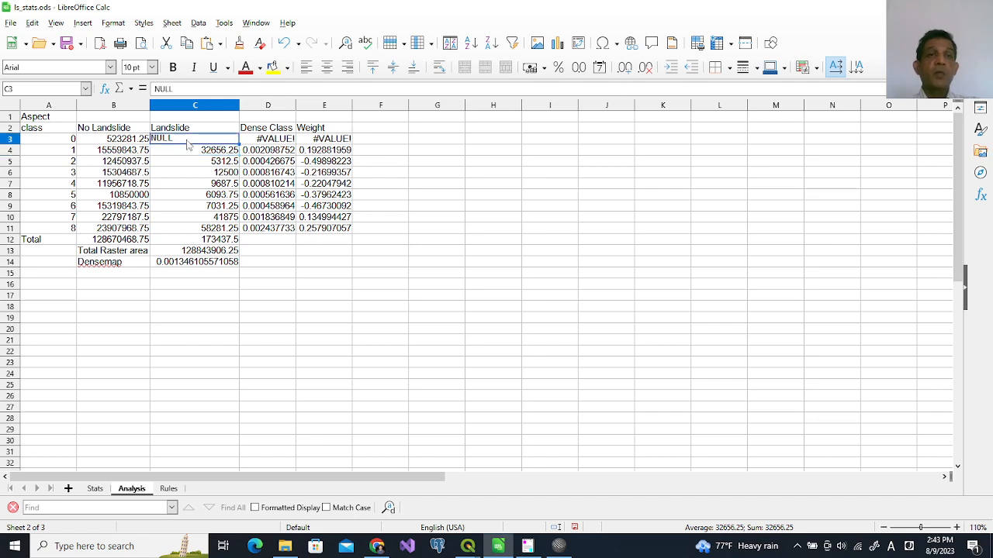
double_click(190, 139)
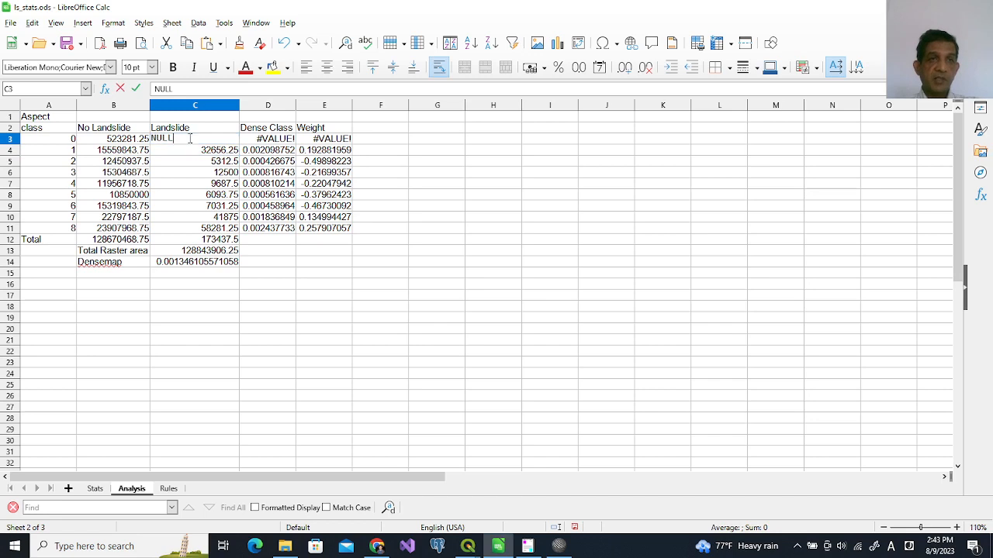
double_click(190, 139)
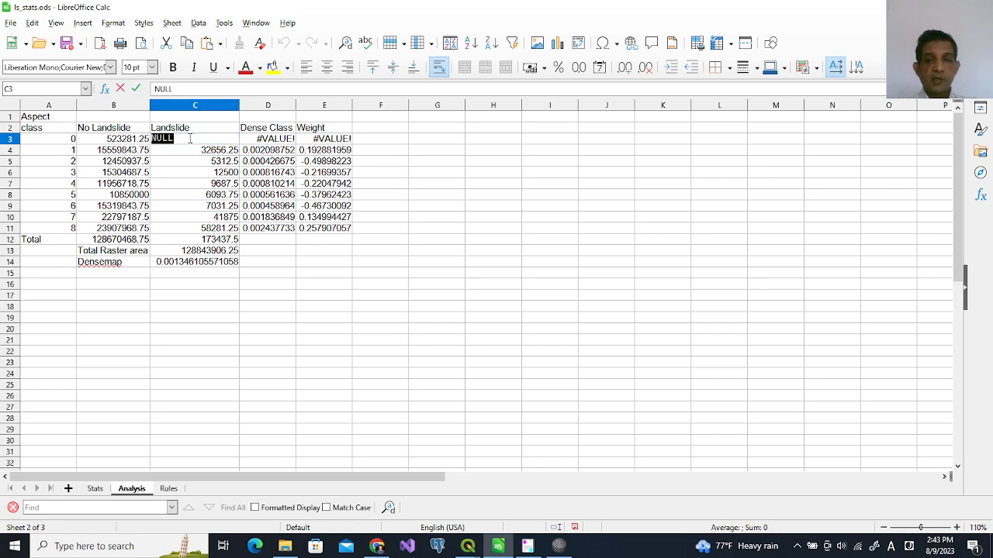
type(".0001")
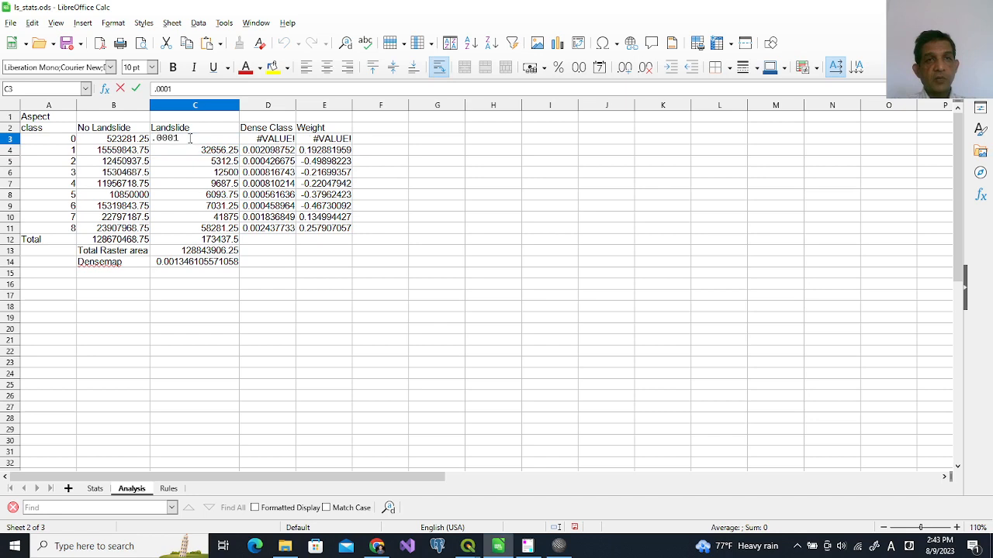
key("Return")
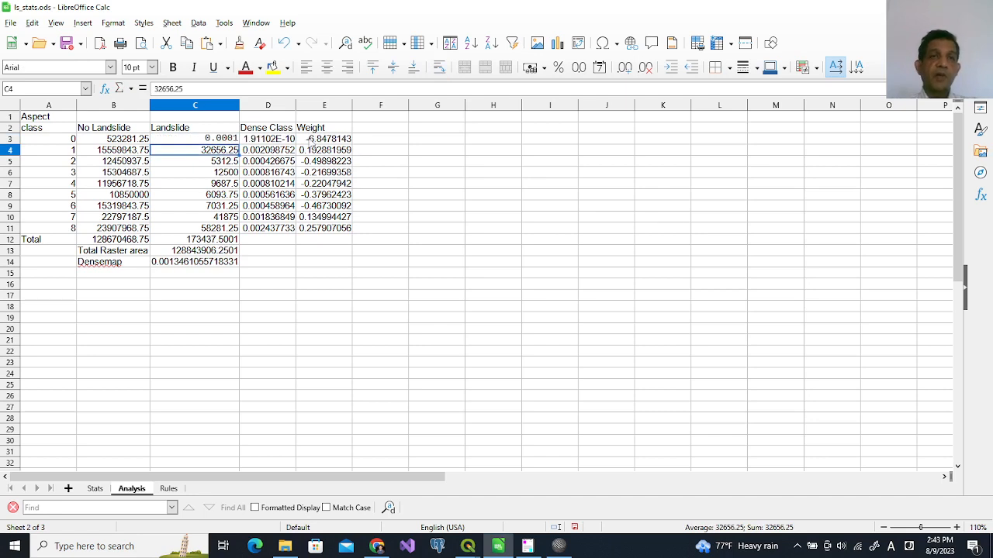
- Check the class 0 weight formula and reduce the class 0 landslide area in C3 to 0.00001
left_click(59, 141)
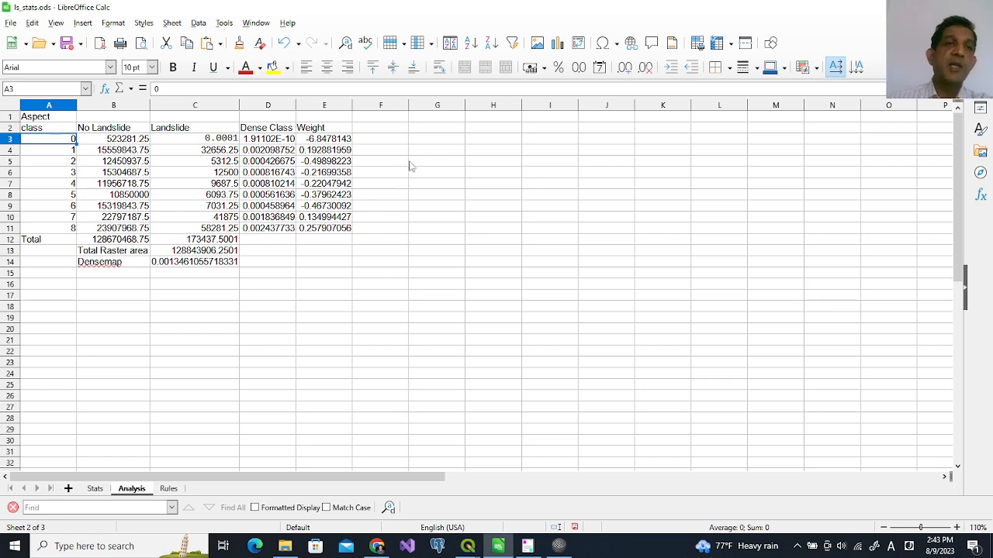
left_click(312, 141)
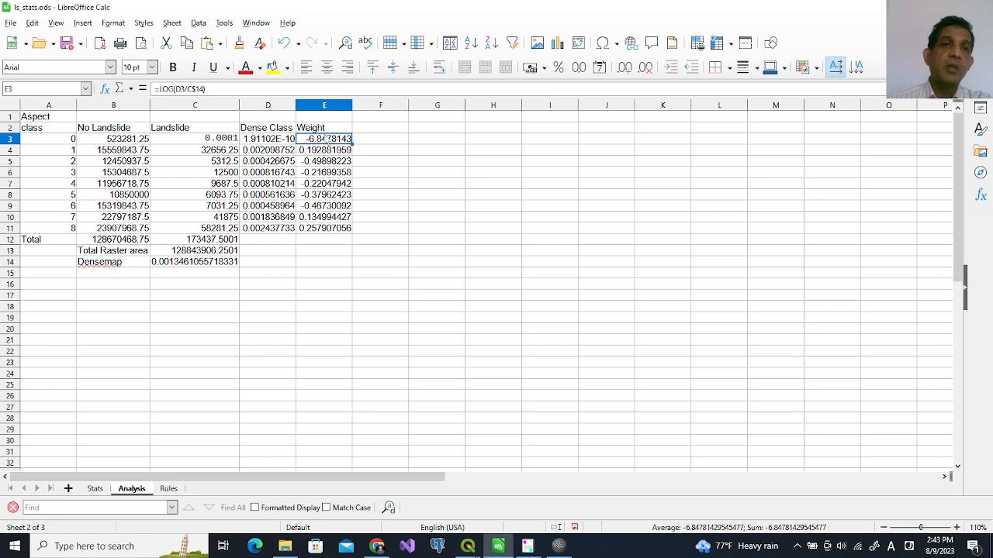
double_click(227, 138)
type("0")
key("Return")
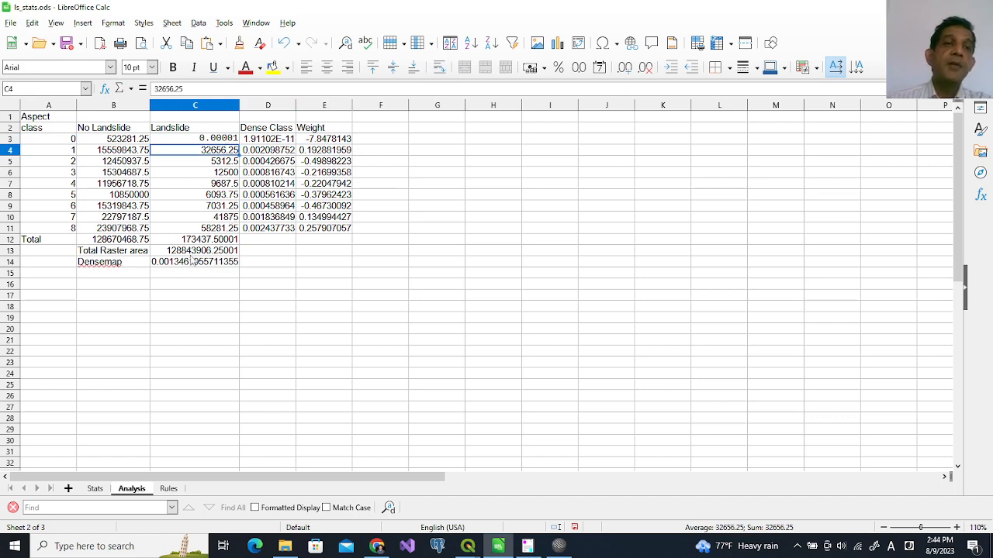
- Examine the formulas for Densemap, the total raster area and the landslide and no-landslide column totals
left_click(156, 266)
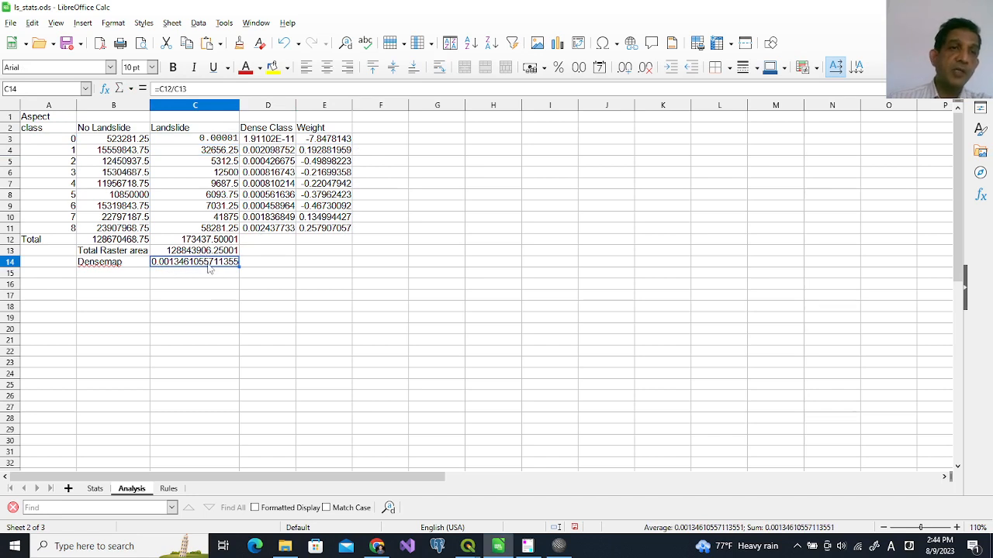
left_click(183, 239)
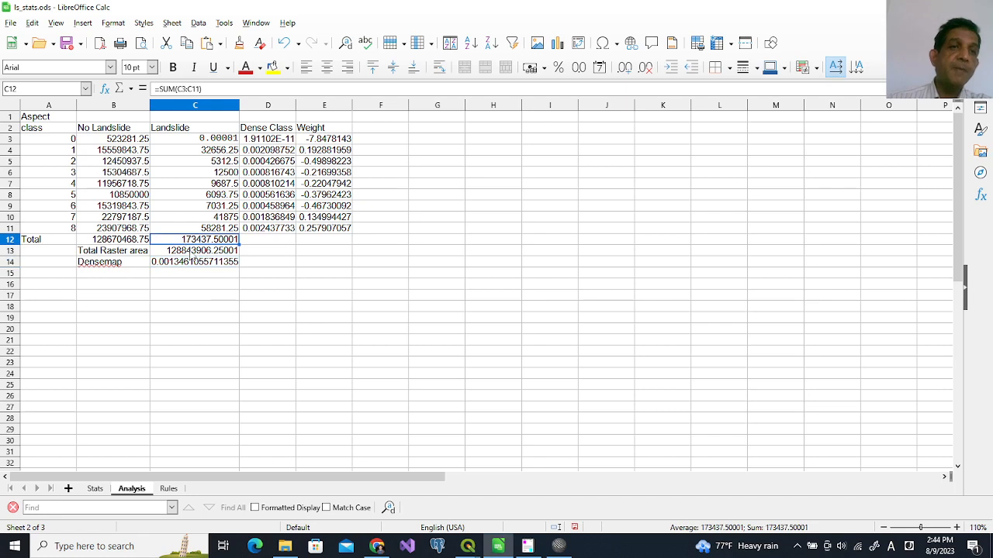
left_click(191, 253)
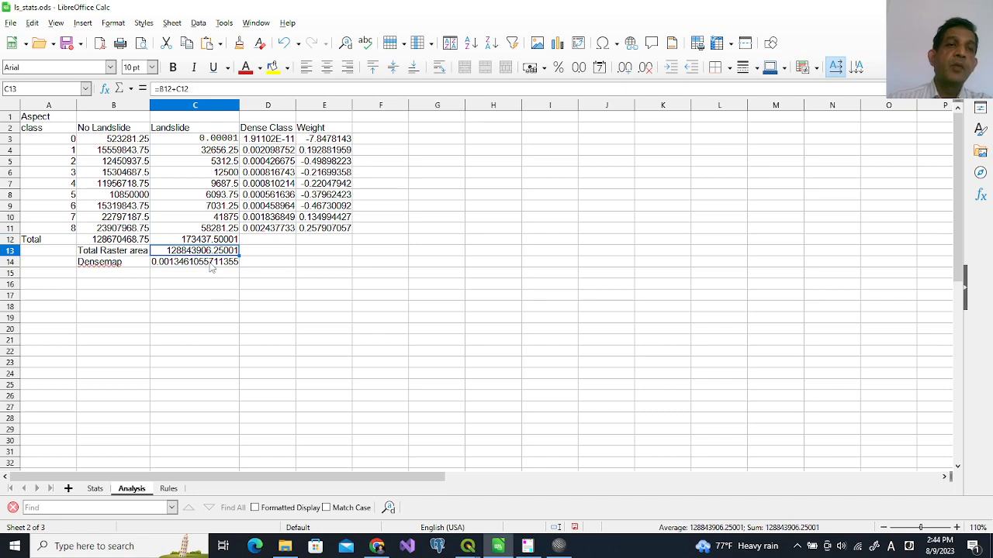
left_click(189, 241)
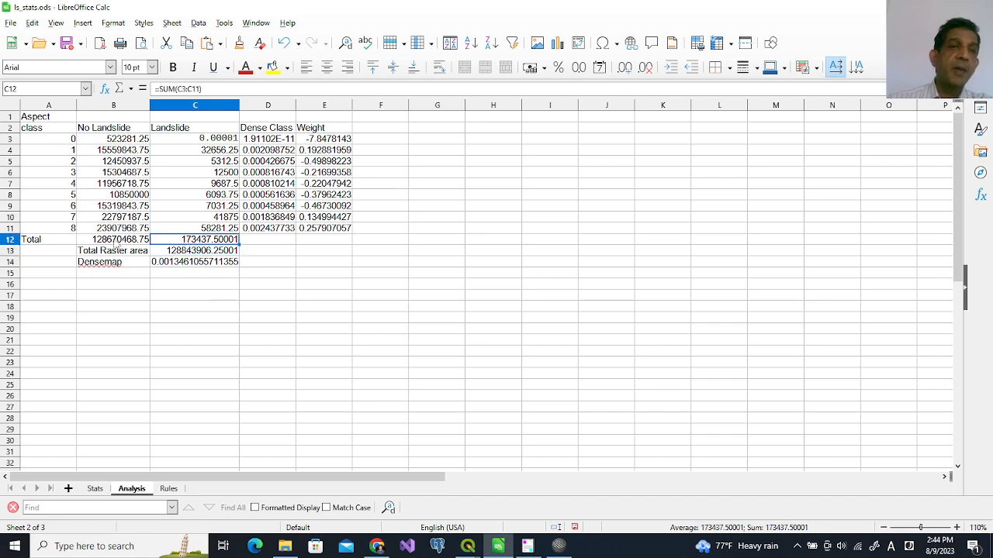
left_click(111, 241)
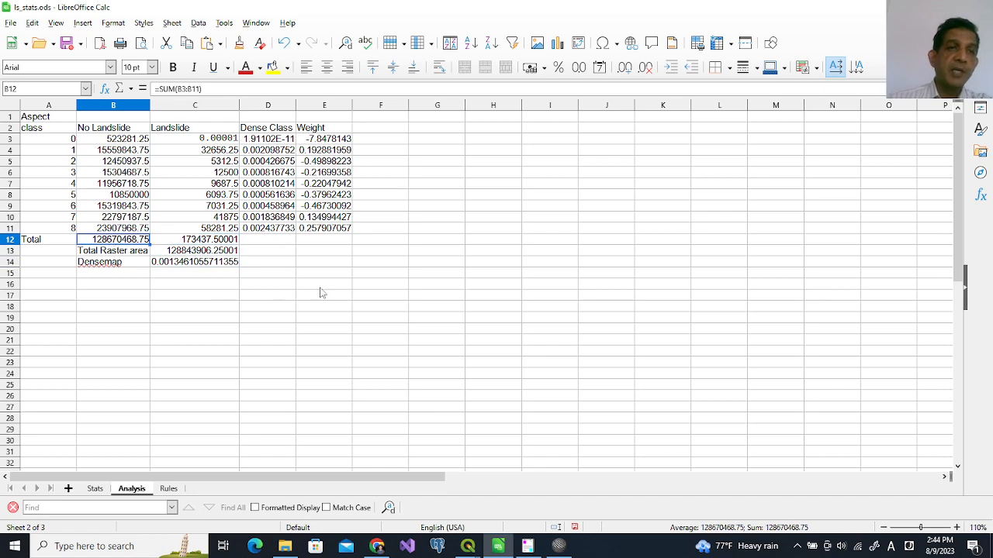
- Switch to Chrome to read the definition of Area(Ni), and compare it with the class 1 landslide and no-landslide areas in LibreOffice Calc
left_click(377, 547)
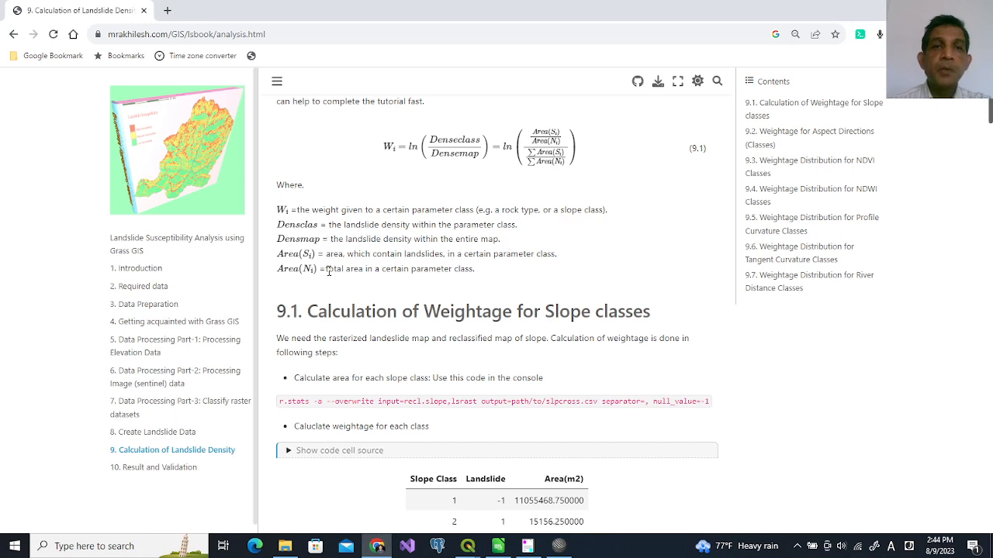
left_click_drag(325, 269, 478, 273)
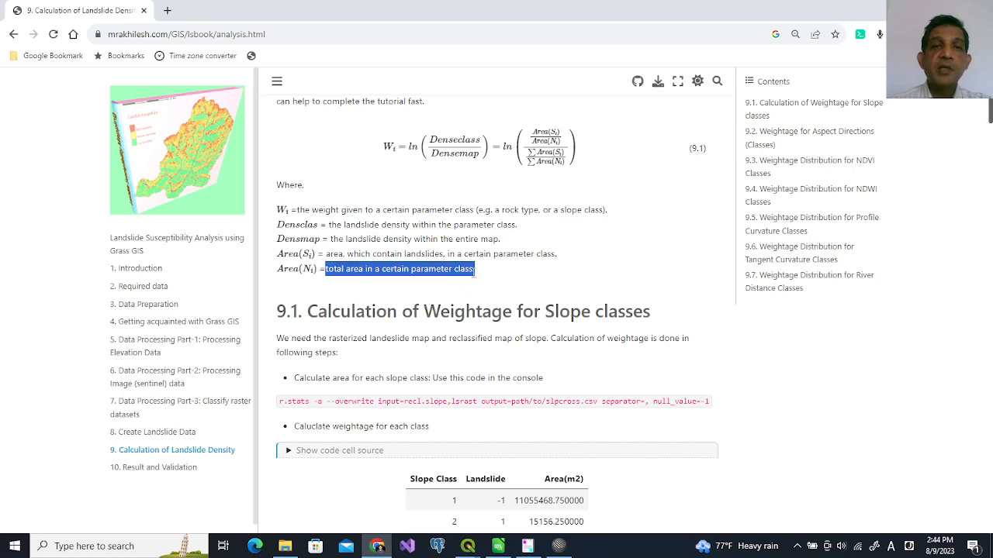
left_click(498, 546)
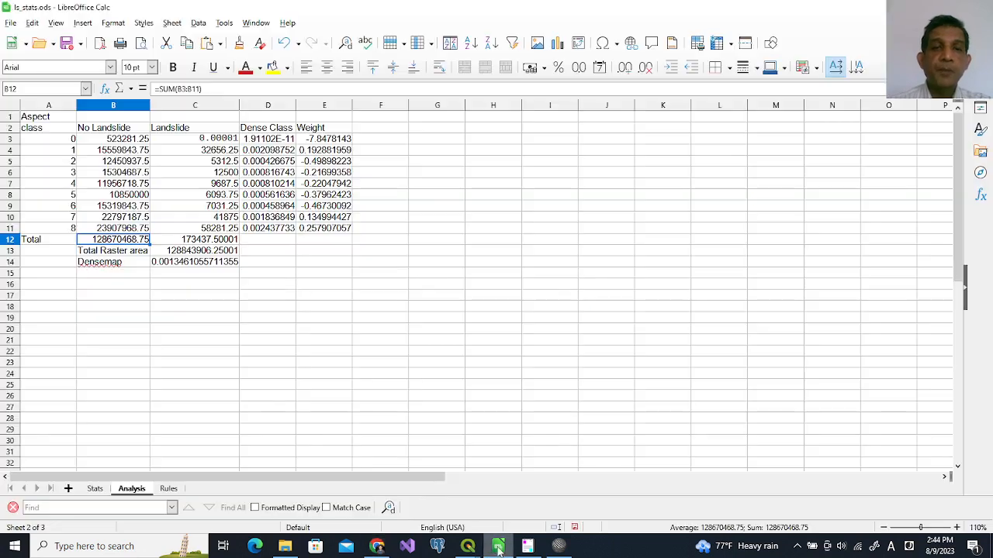
left_click(220, 152)
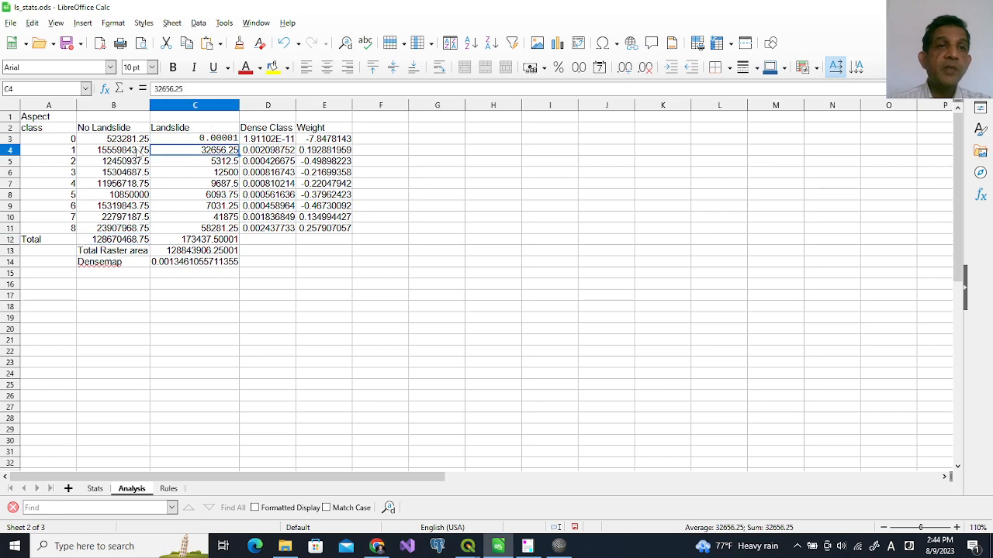
double_click(134, 150)
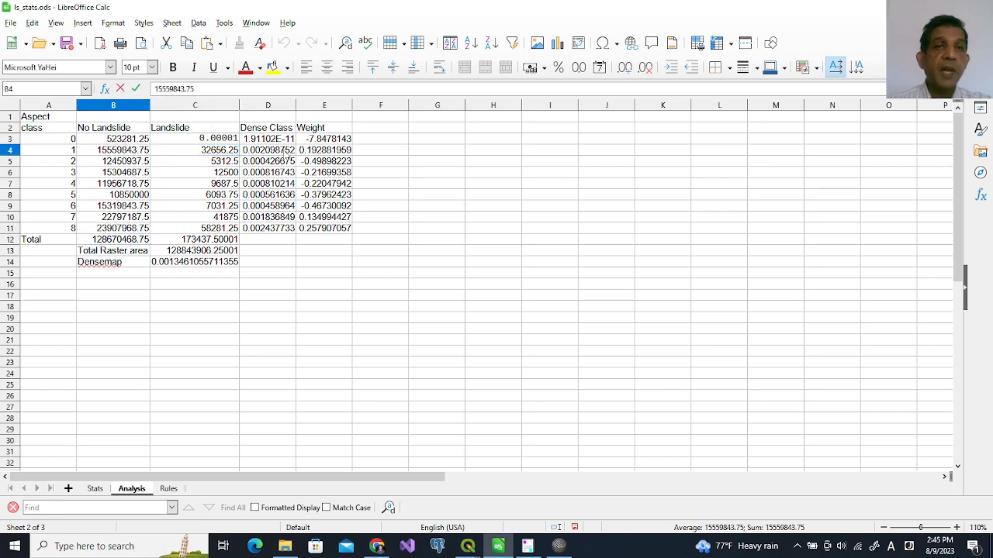
- Change the class 0 Dense Class formula in D3 to =C3/(B3+C3) and fill it down through D11
left_click(287, 153)
left_click(282, 142)
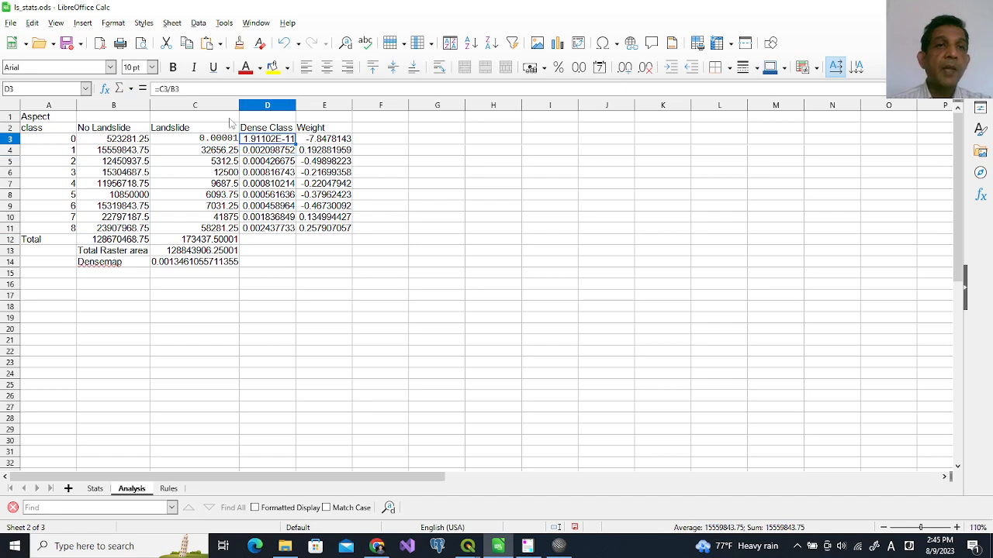
left_click(173, 90)
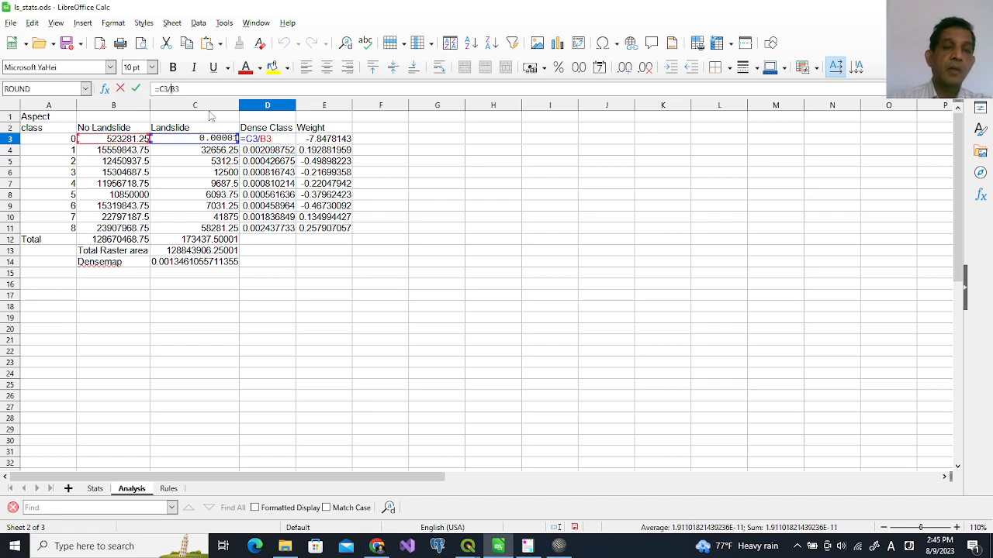
type("(B3")
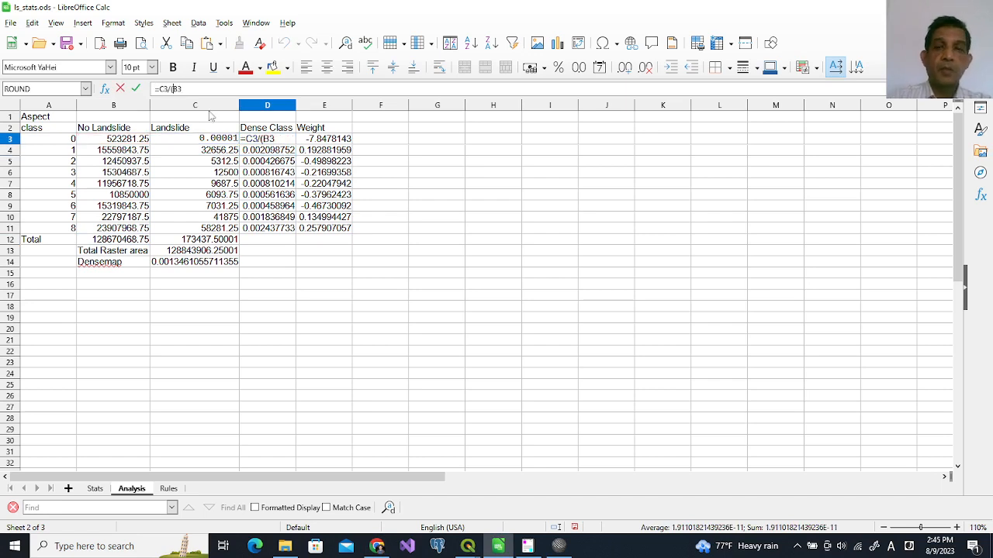
type("+")
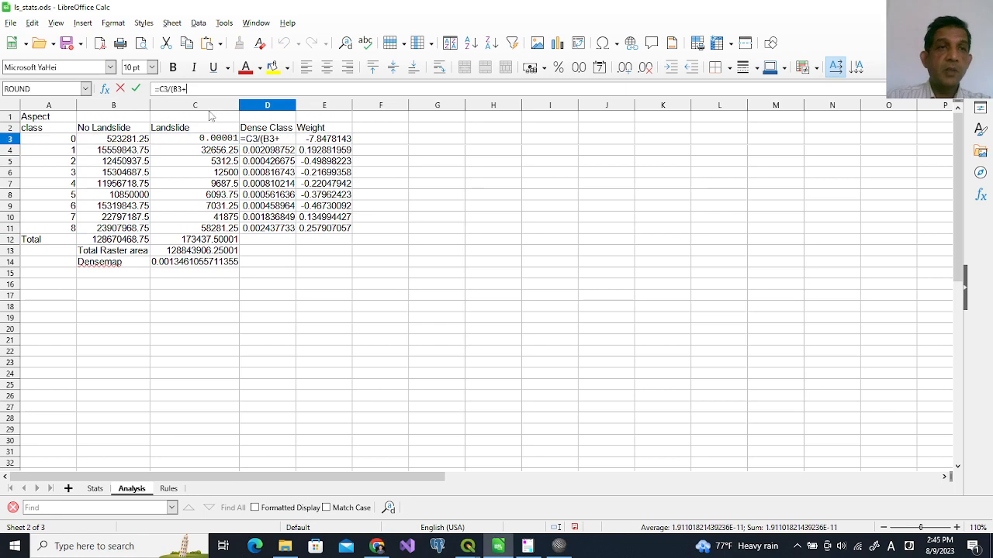
type("c2")
key("BackSpace")
type("3")
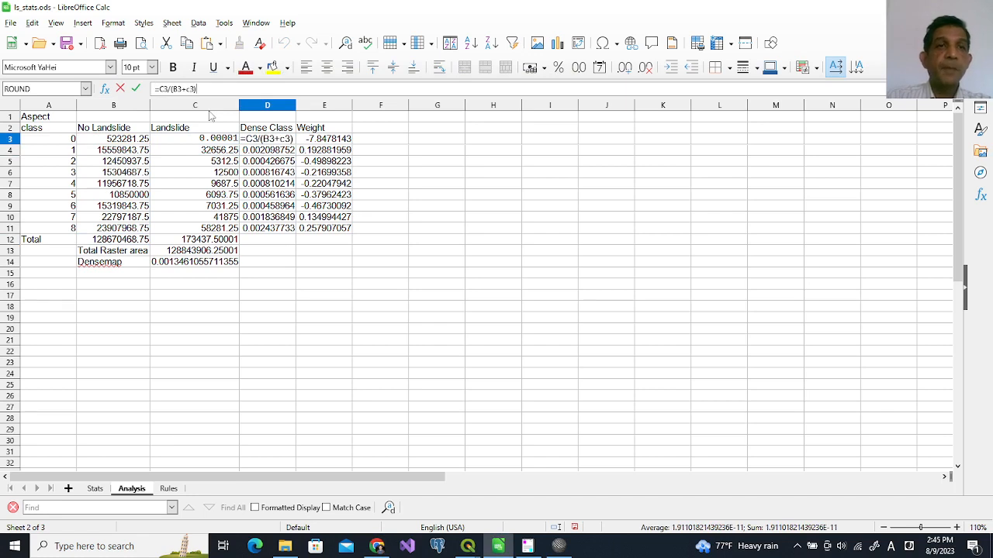
key("Return")
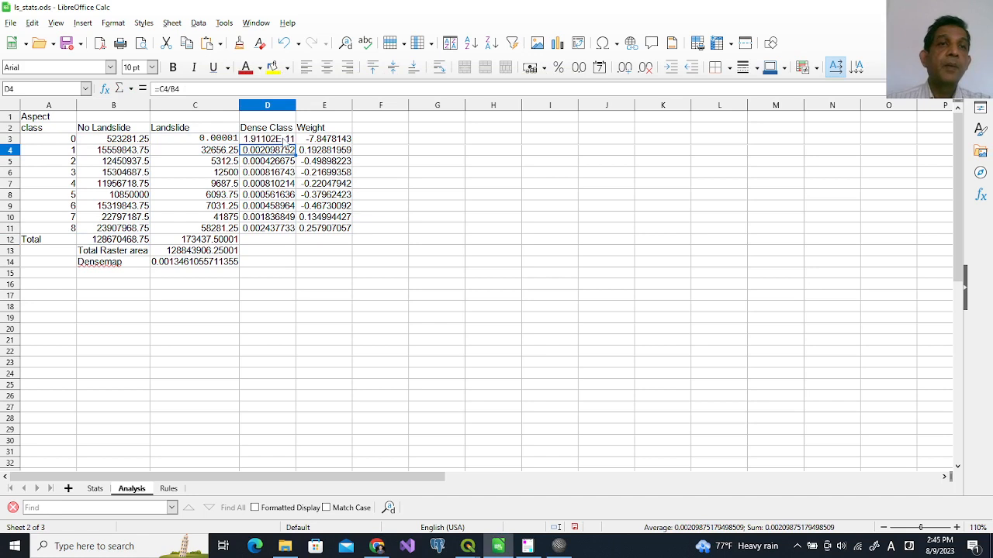
left_click(282, 140)
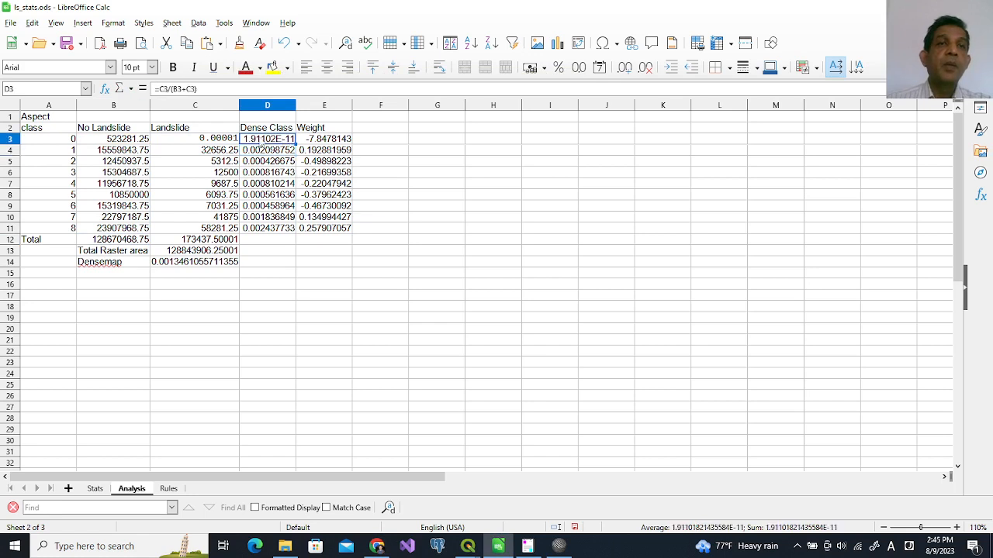
left_click_drag(296, 143, 292, 236)
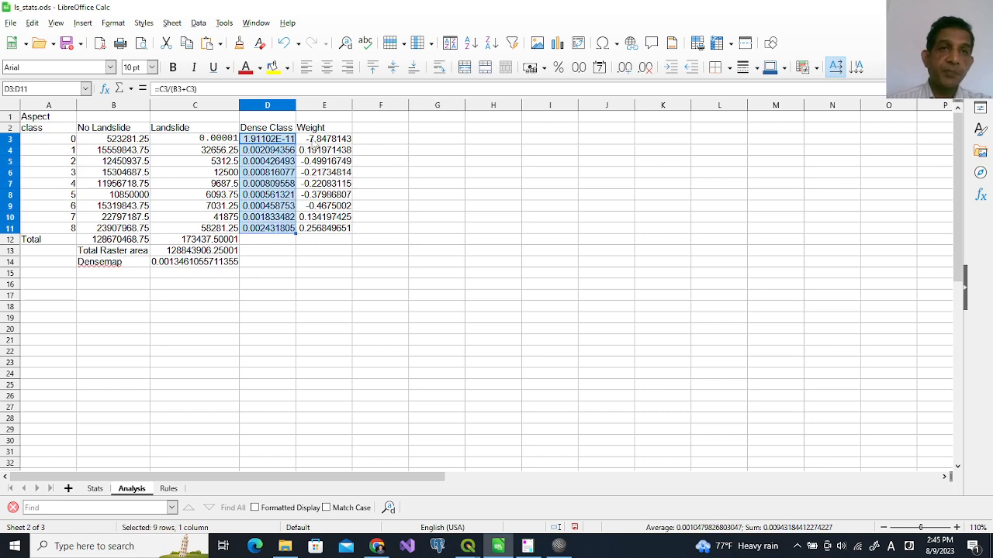
- Review the LOG weight formulas for classes 0, 1 and 2 and the Aspect heading in A1
left_click(318, 141)
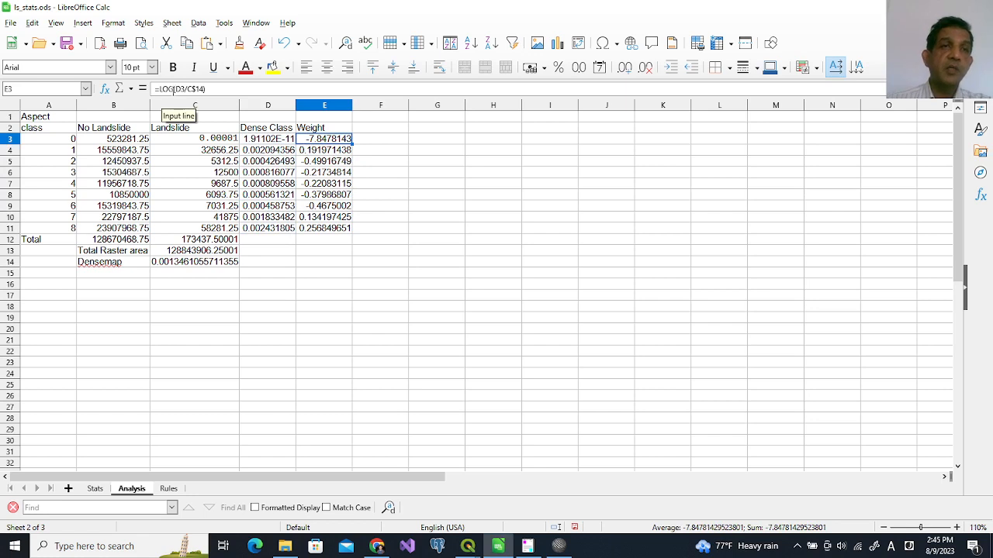
left_click(329, 149)
left_click(331, 163)
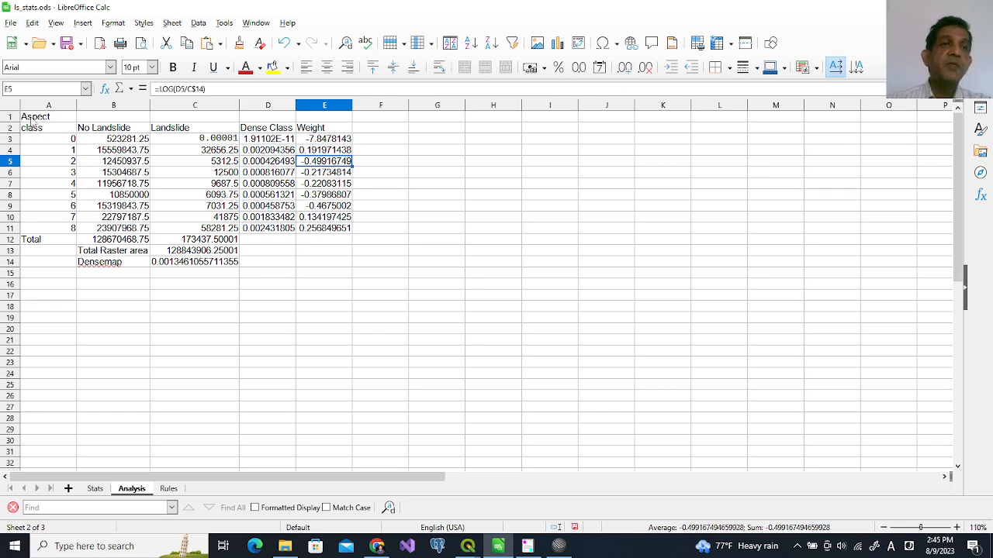
left_click(331, 140)
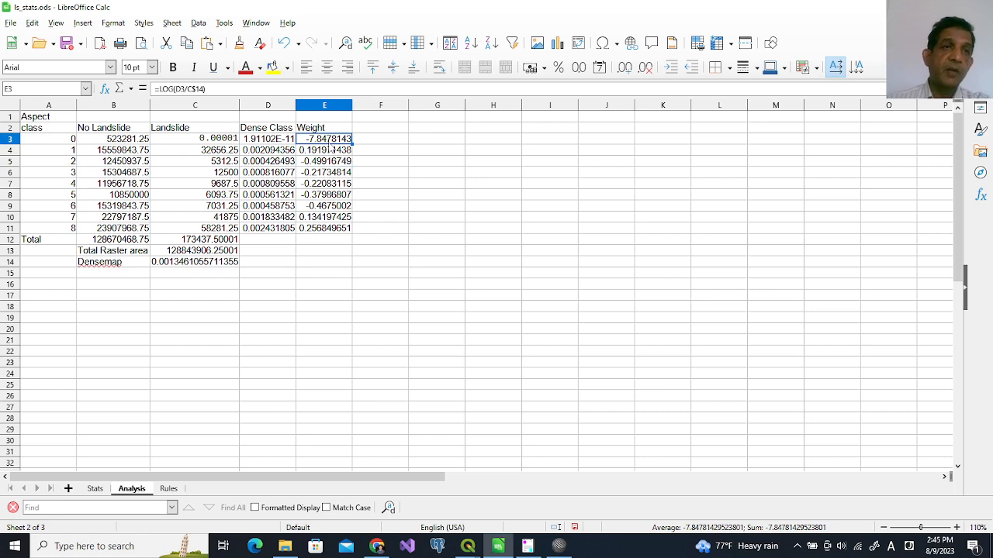
left_click(54, 119)
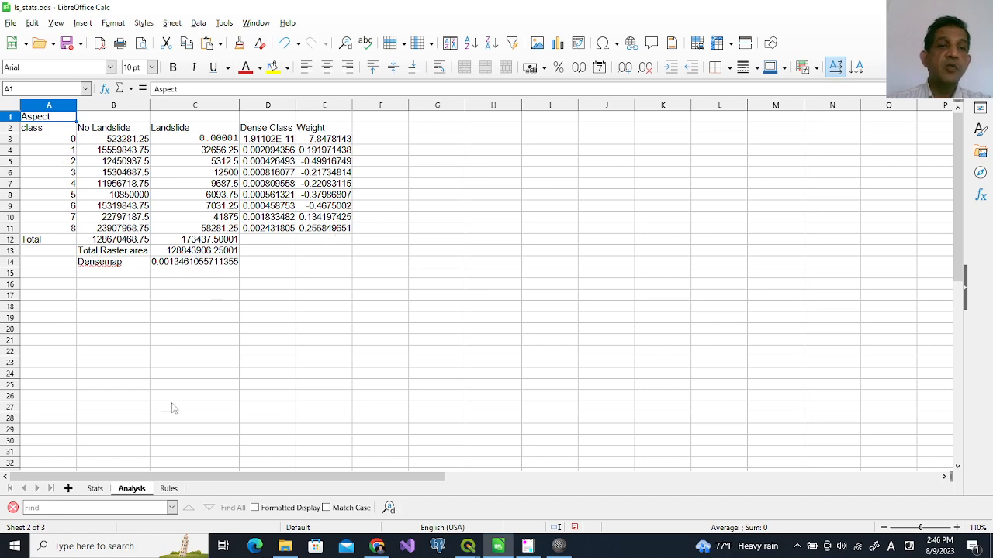
- Examine the concatenated class and rounded weight formulas on the Rules sheet for several aspect classes, and return to the Analysis sheet
left_click(170, 490)
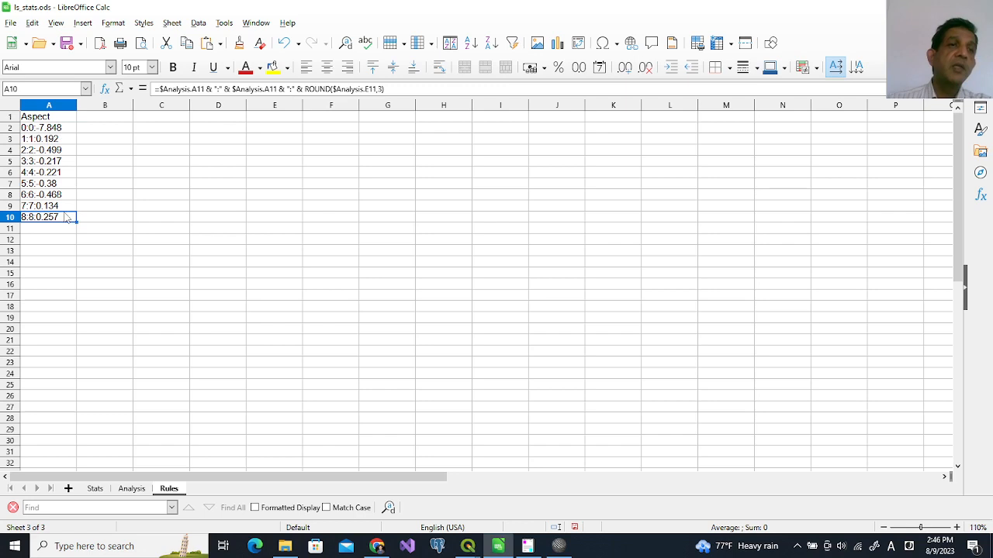
left_click(50, 133)
left_click(51, 140)
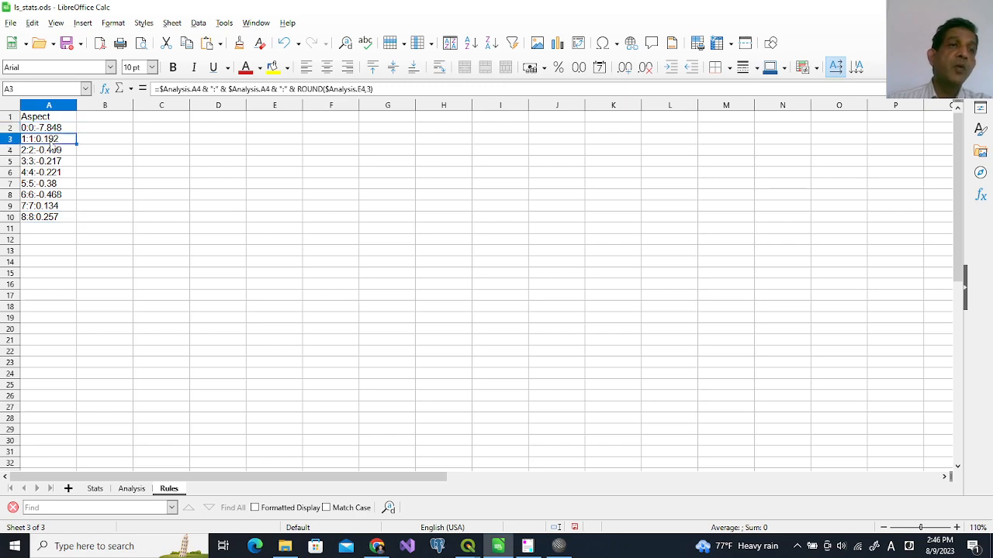
left_click(50, 151)
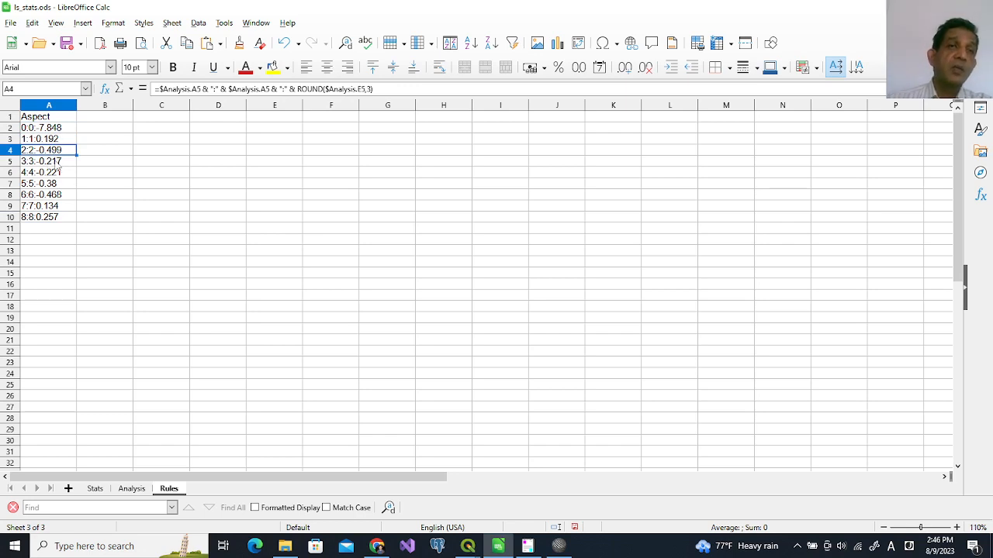
left_click(55, 220)
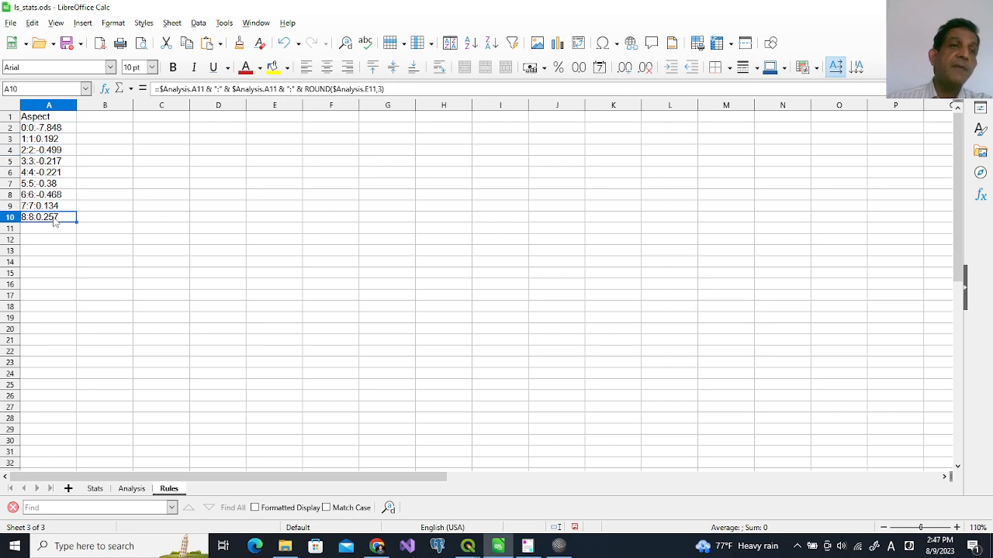
left_click(132, 489)
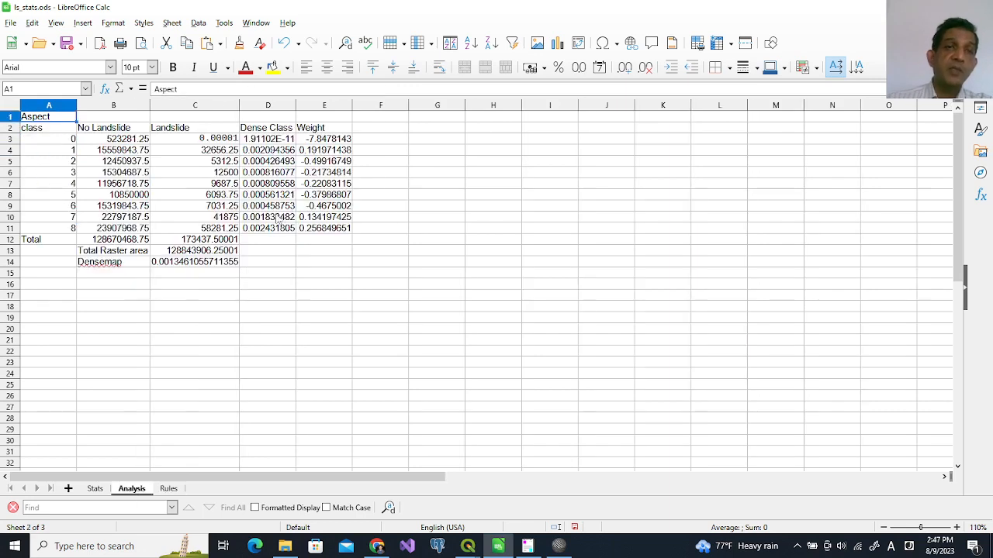
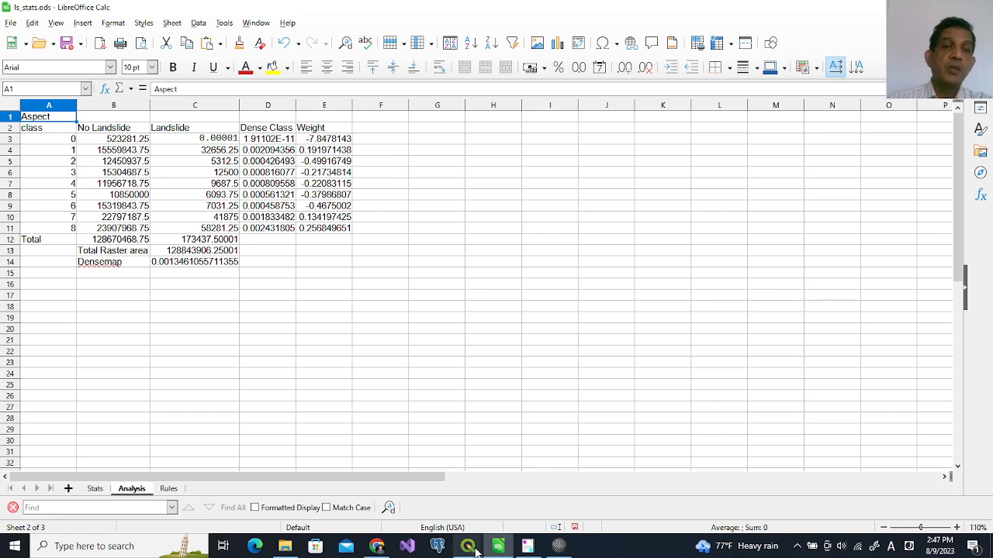
- Try to add ndvicross.csv from the stats folder in File Explorer to the QGIS DB Manager
mouse_move(473, 549)
left_click(493, 518)
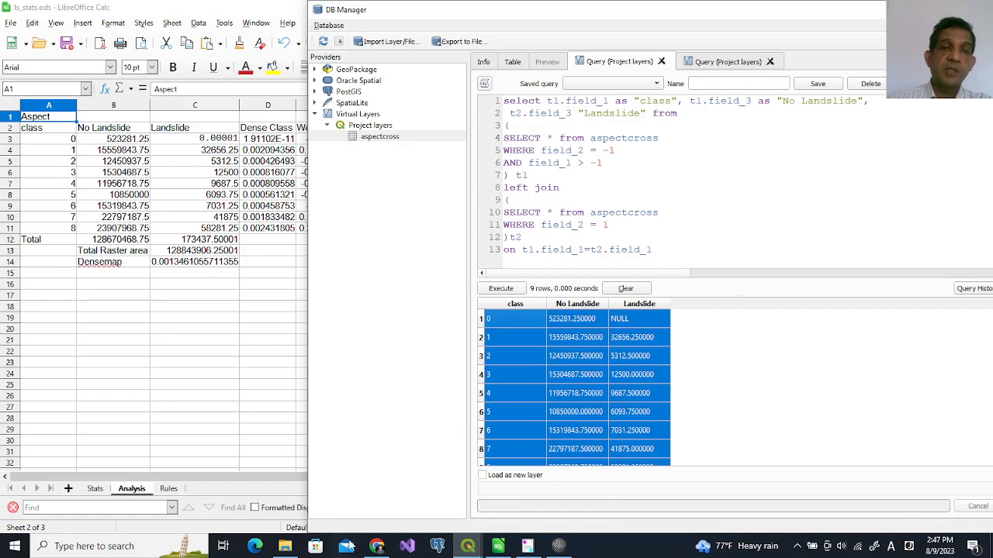
left_click(286, 549)
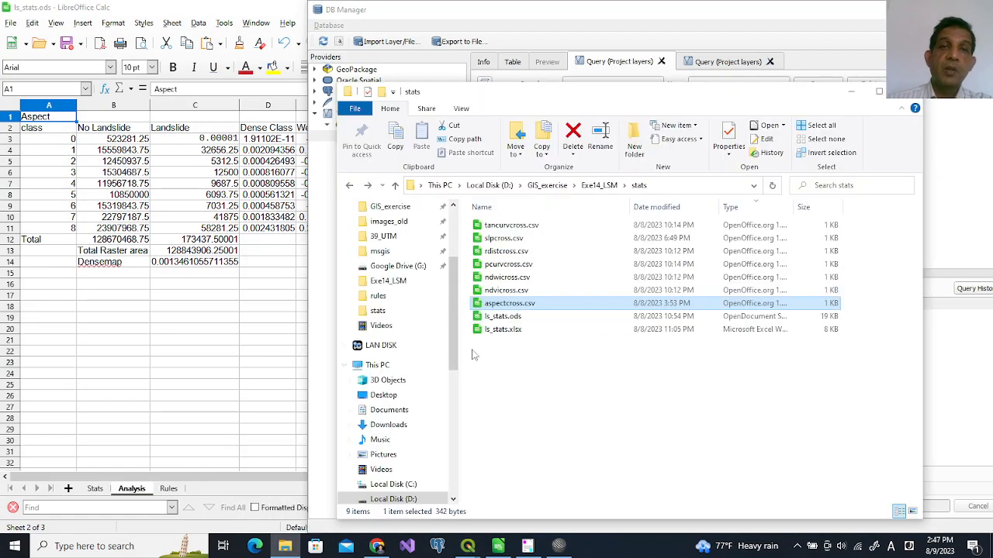
left_click_drag(539, 97, 730, 83)
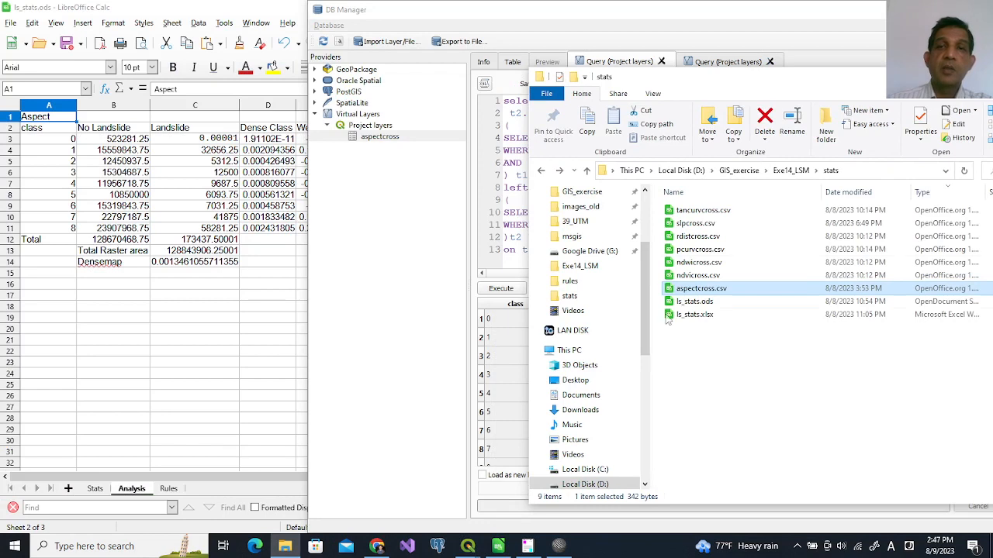
left_click(669, 277)
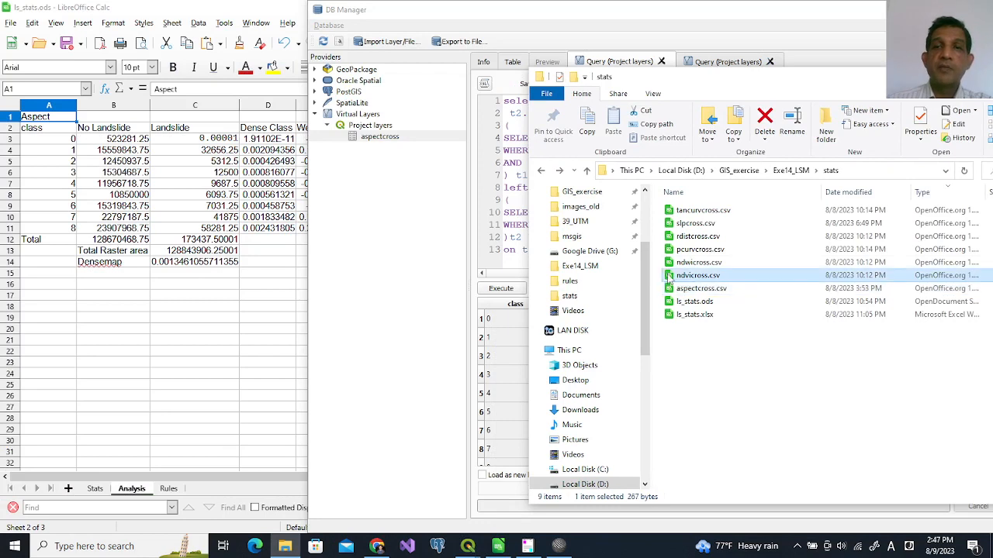
left_click_drag(669, 277, 399, 264)
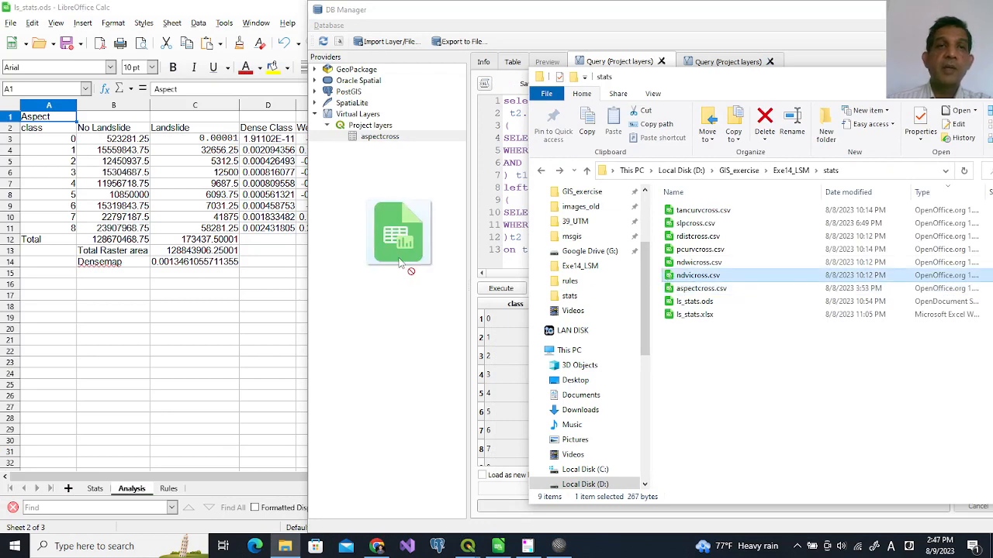
left_click_drag(655, 296, 676, 294)
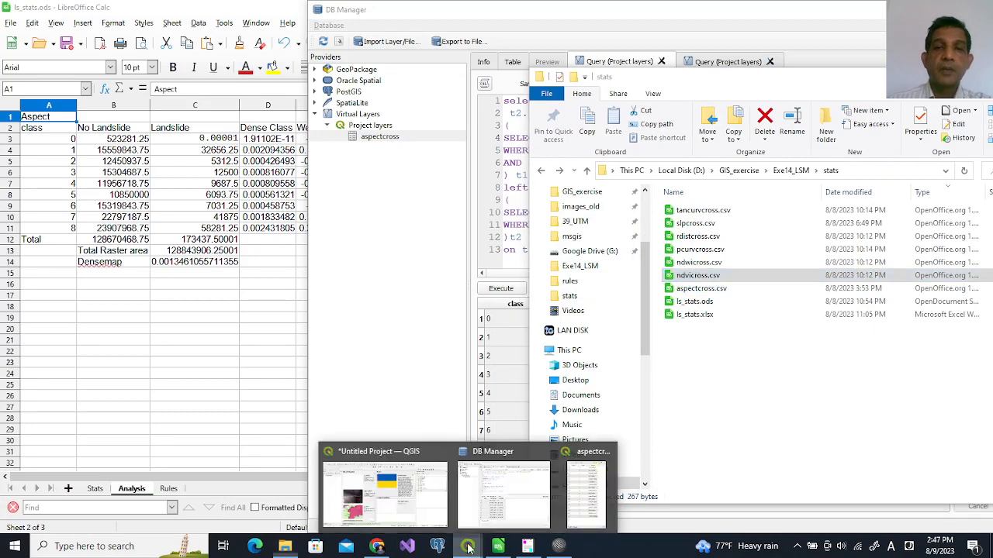
- Switch to the main QGIS window and add ndvicross.csv from the stats folder to the project's layers
left_click(376, 496)
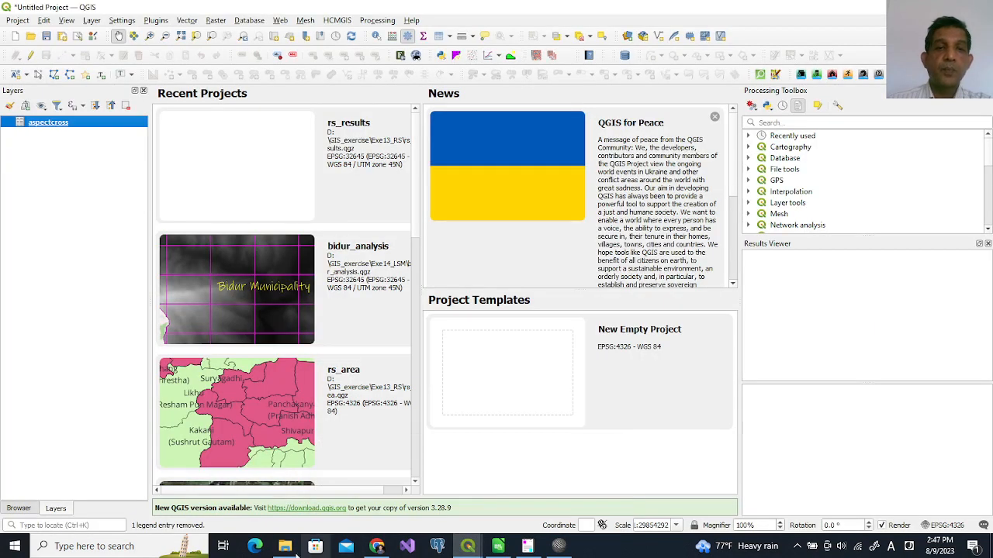
left_click(285, 546)
left_click_drag(672, 282, 66, 209)
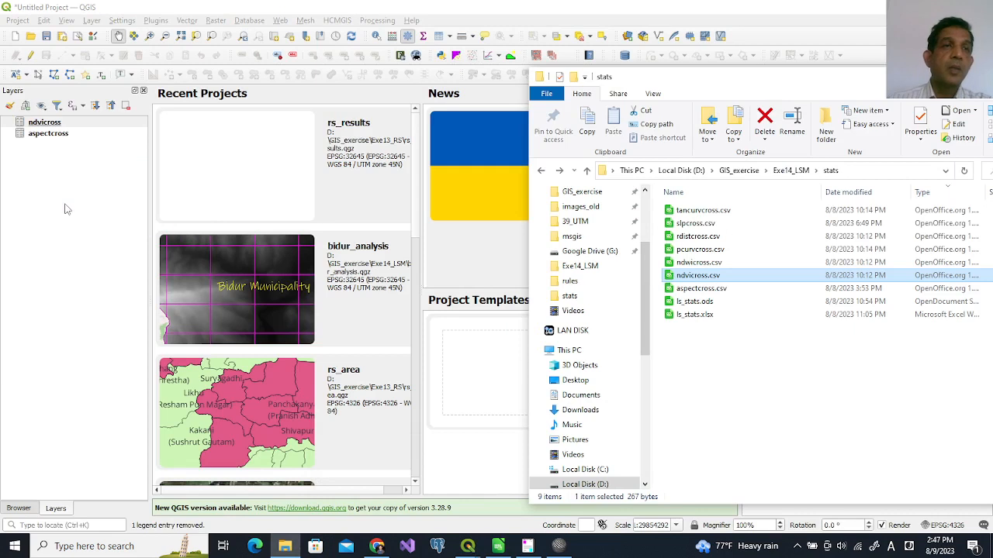
- Return to DB Manager, refresh the virtual project layers, and select the ndvicross table
left_click(471, 543)
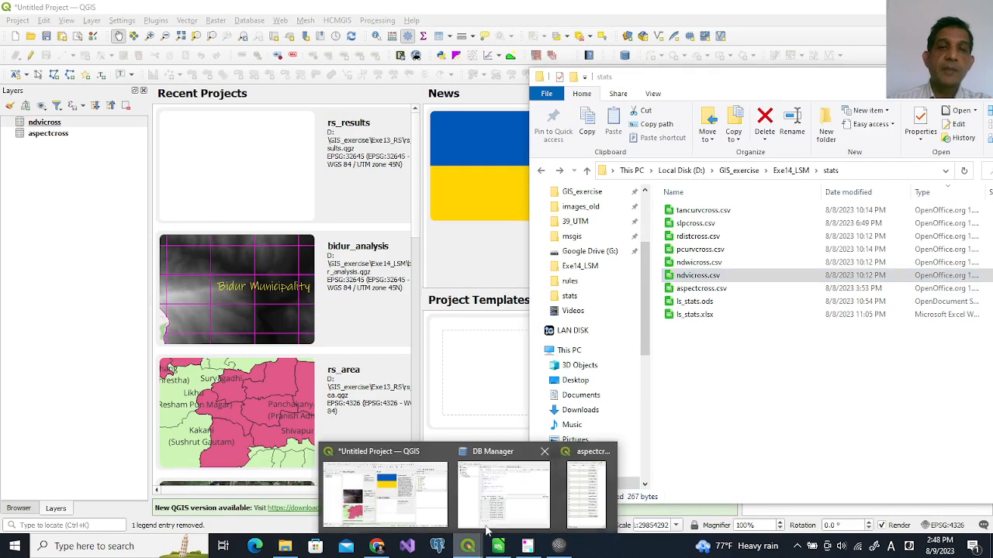
left_click(486, 528)
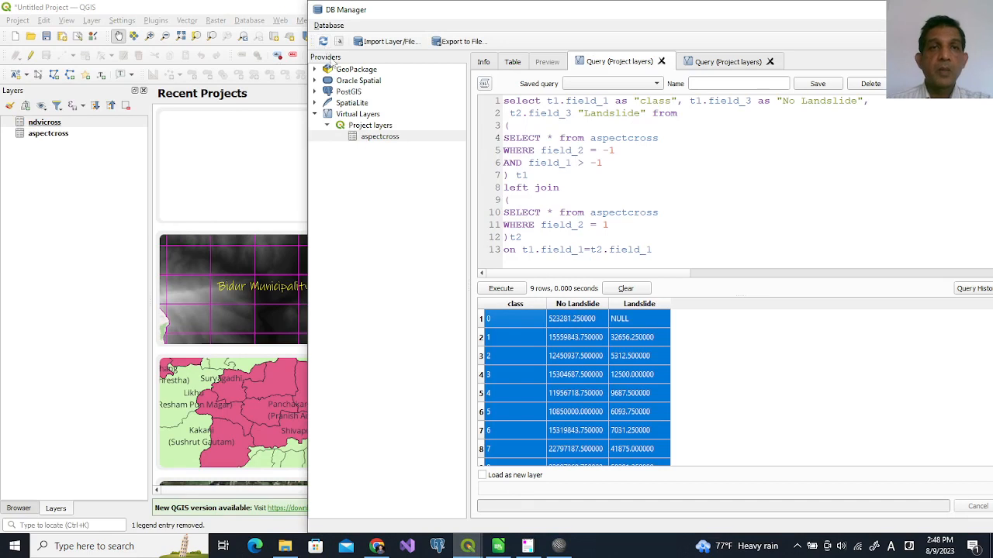
left_click(383, 129)
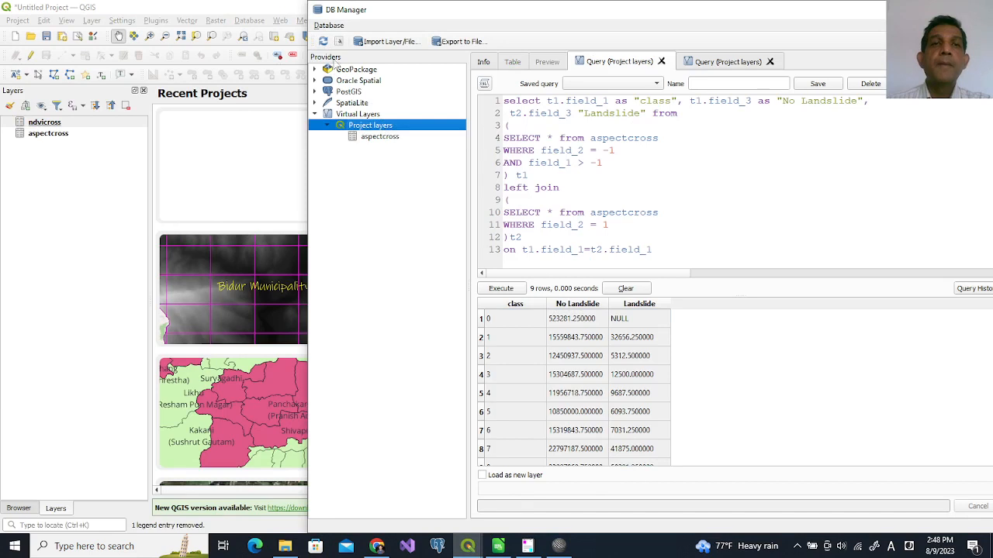
left_click(323, 41)
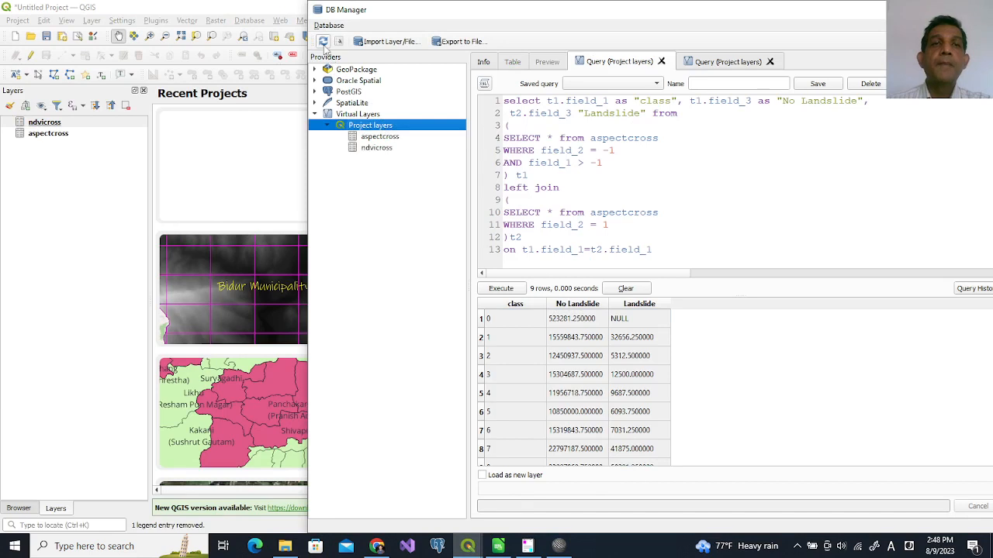
left_click(376, 148)
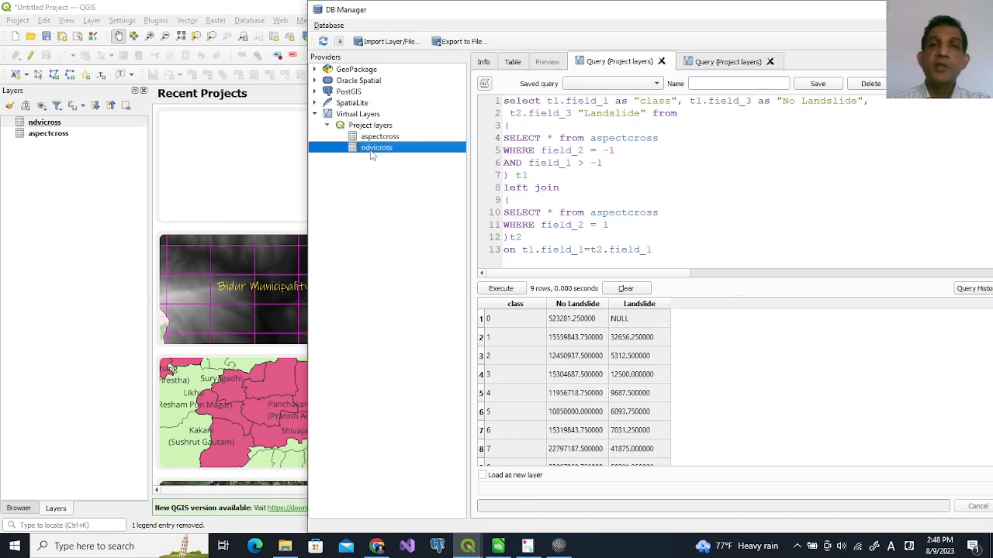
- Replace aspectcross with ndvicross in both subqueries of the left join and execute the query
double_click(622, 138)
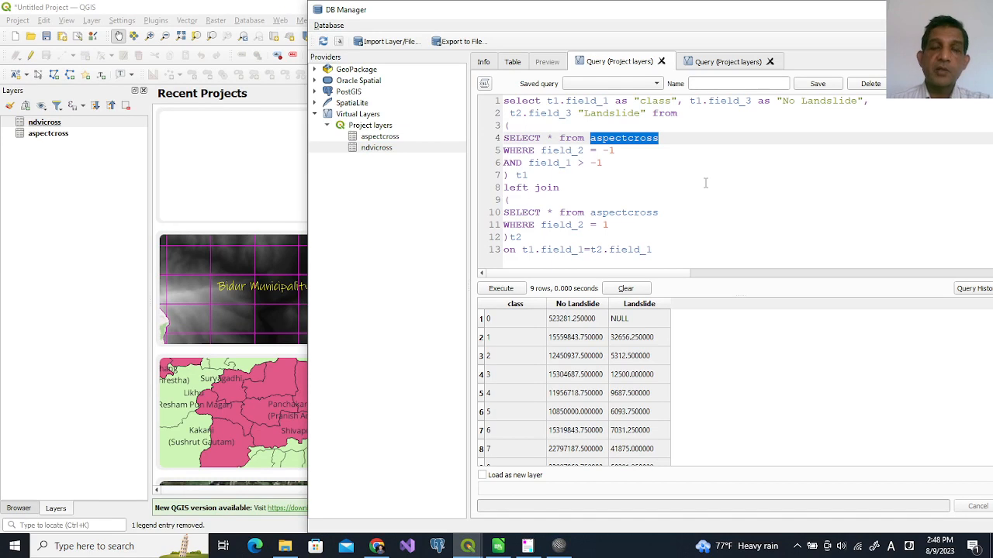
type("ndvi")
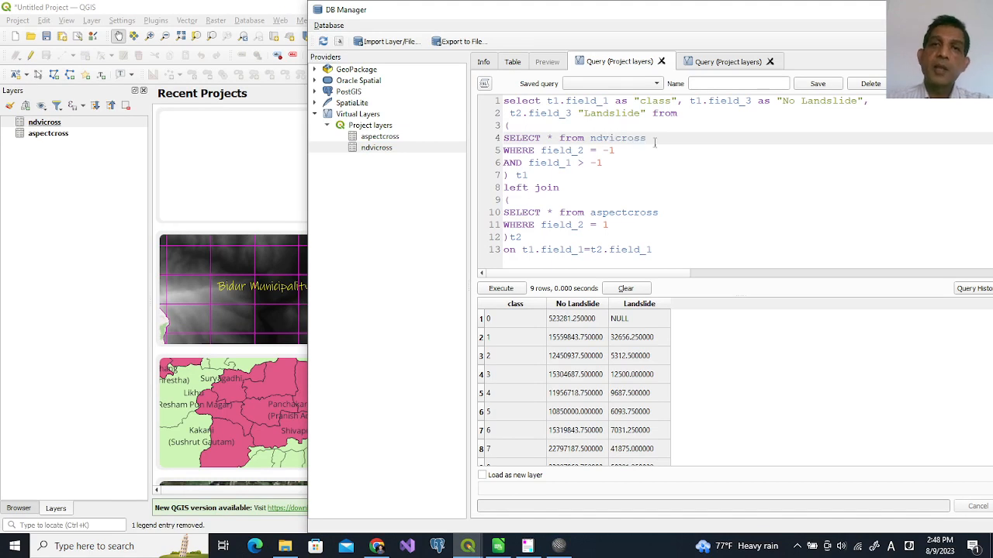
double_click(619, 138)
key("ctrl+c")
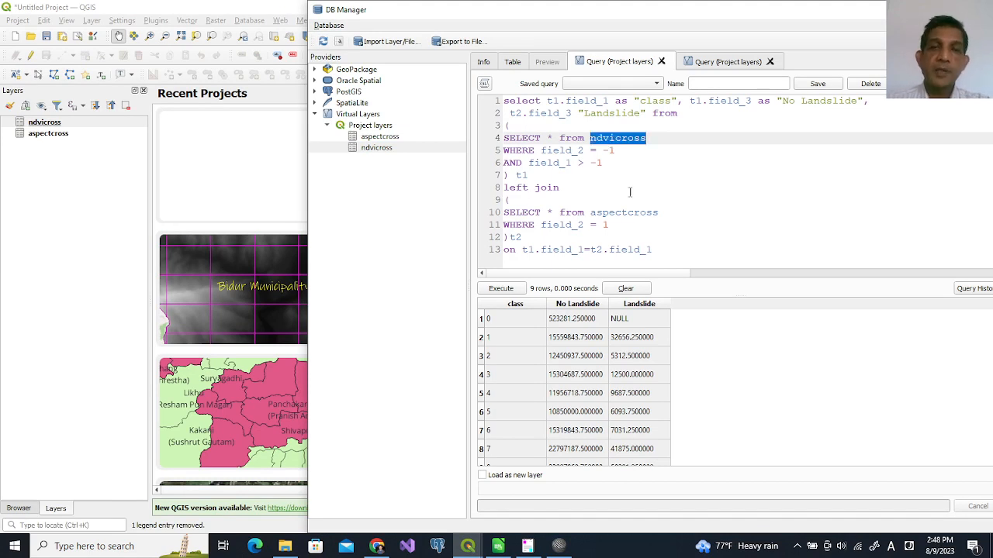
double_click(628, 211)
key("ctrl+v")
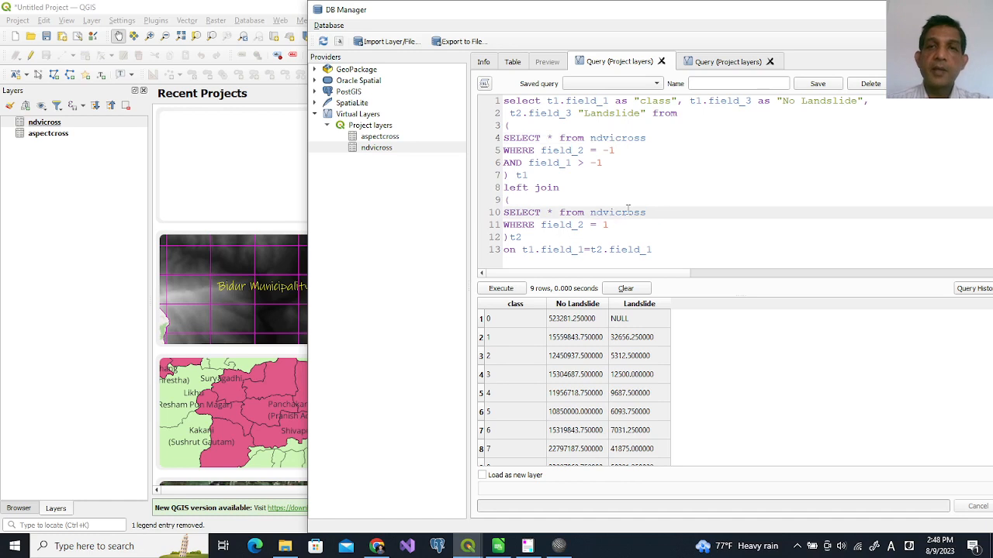
left_click(500, 289)
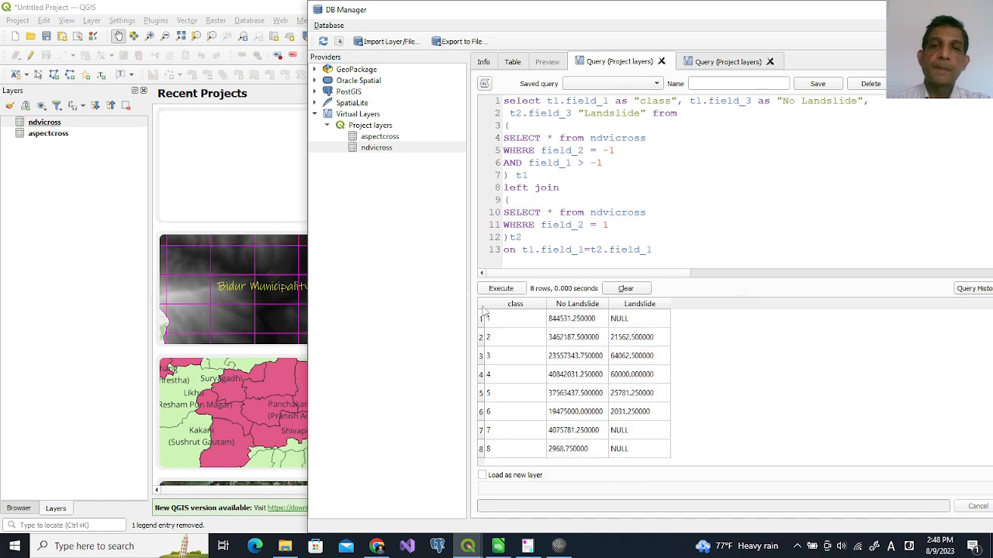
- Copy all rows of the query result into the LibreOffice Calc Analysis sheet from G2, under an NDVI heading in G1
left_click(483, 308)
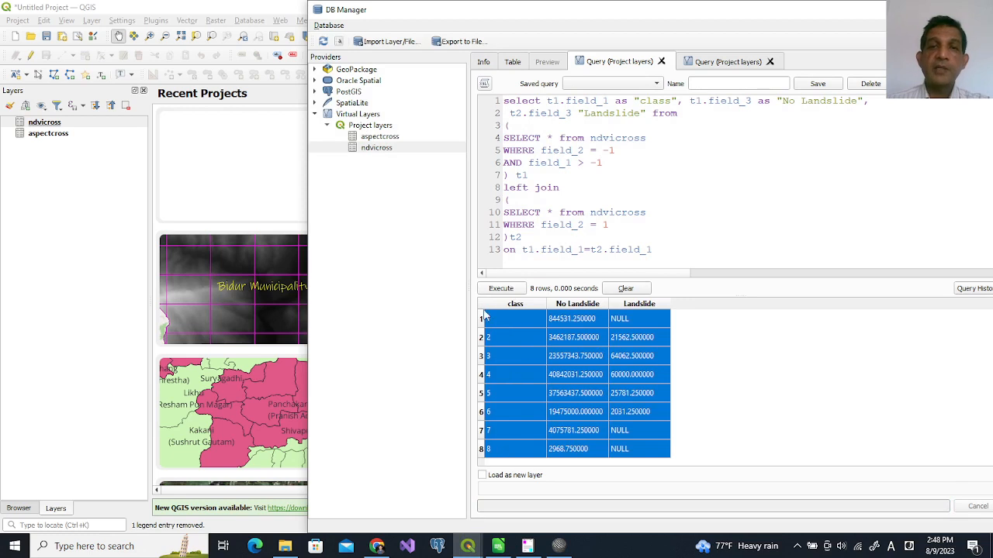
left_click(498, 546)
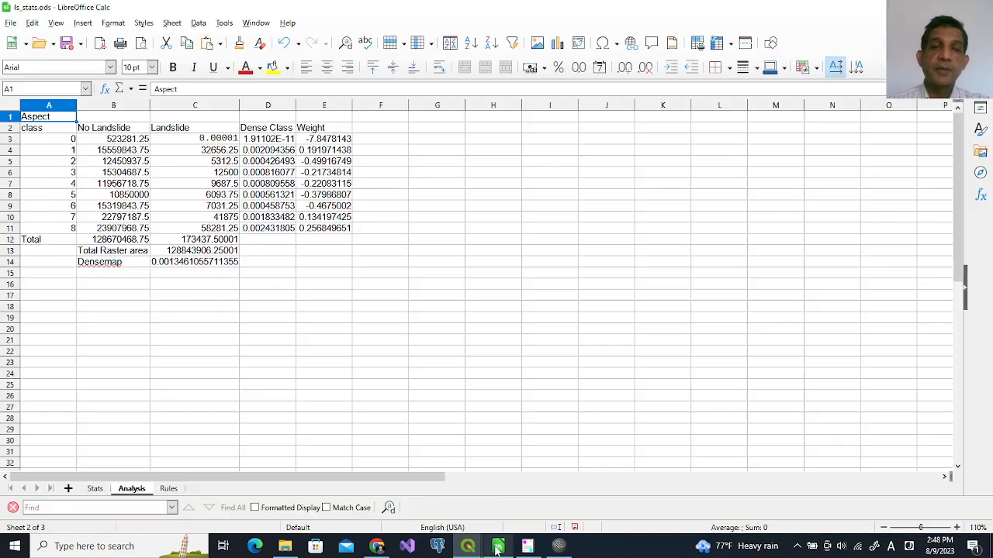
left_click(432, 119)
type("NDVI")
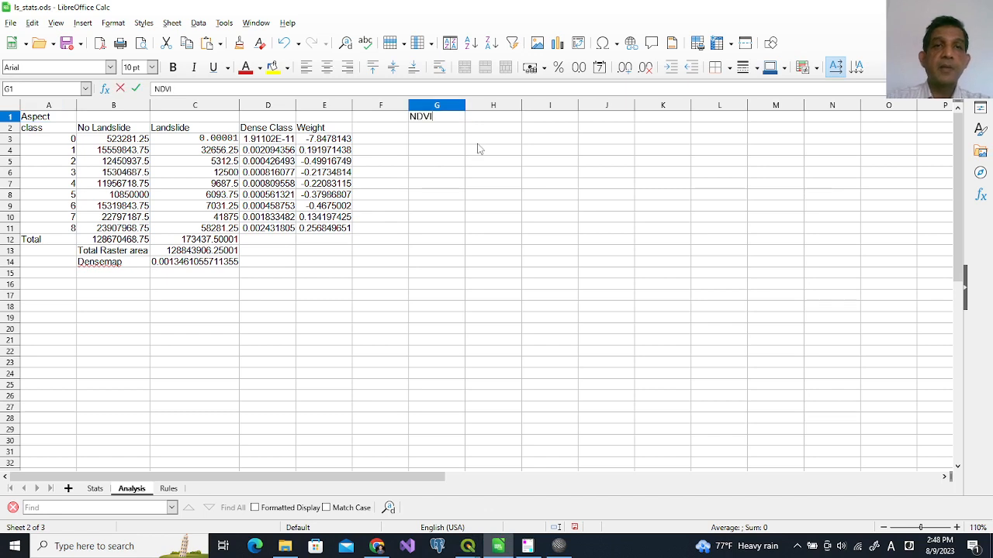
key("Return")
key("ctrl+v")
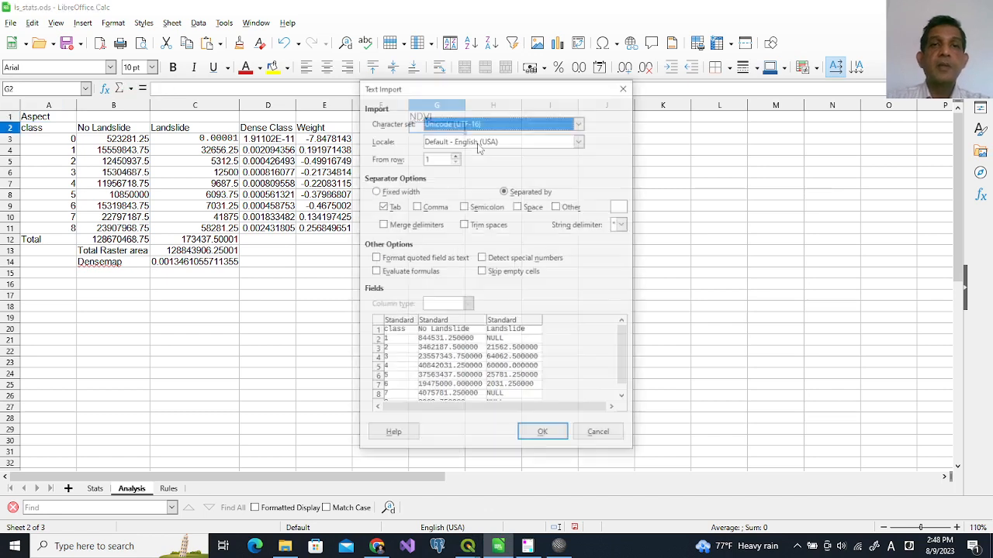
key("Return")
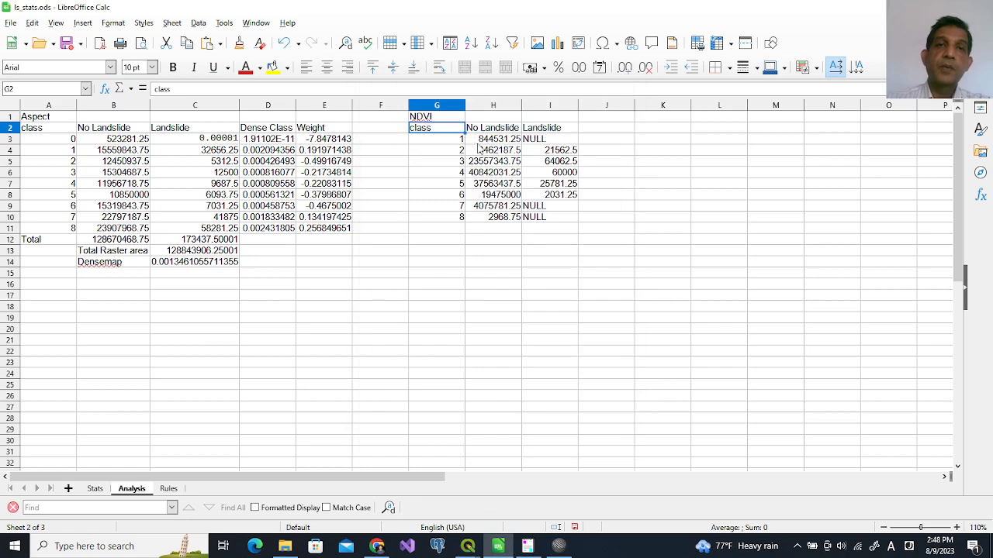
- Replace the NULL landslide areas of NDVI classes 1, 7 and 8 with 0.00001
left_click(543, 143)
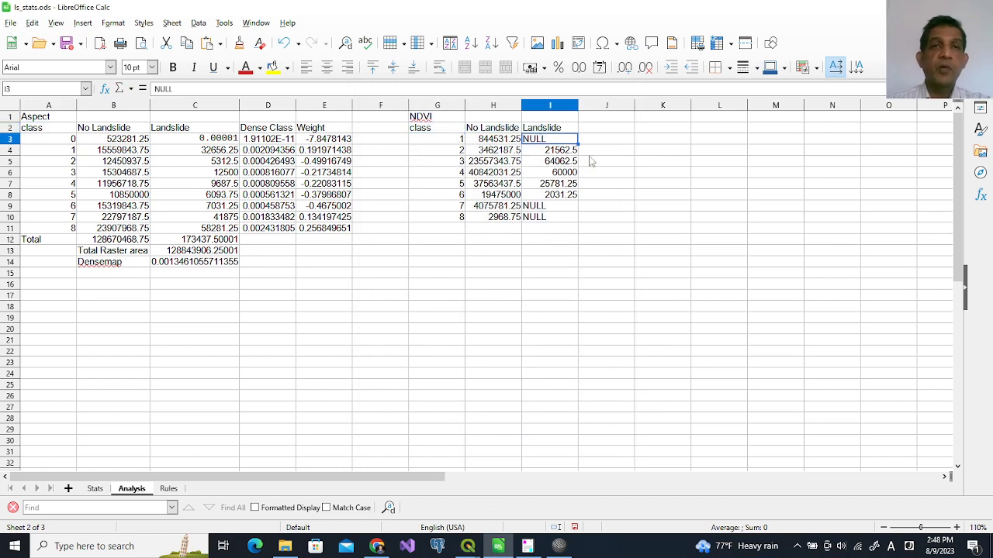
type("0.00")
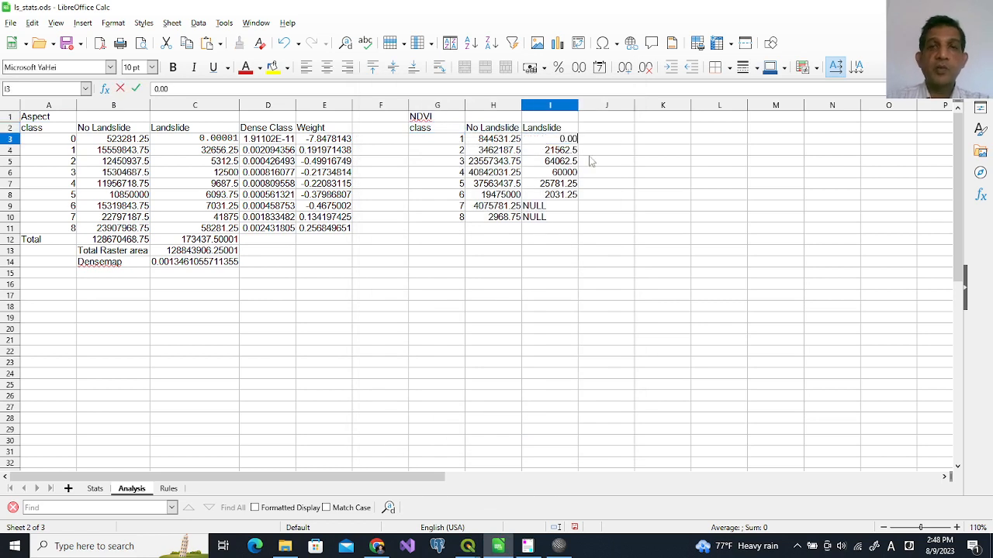
type("001")
key("Return")
left_click(559, 140)
key("ctrl+c")
left_click_drag(555, 205, 551, 221)
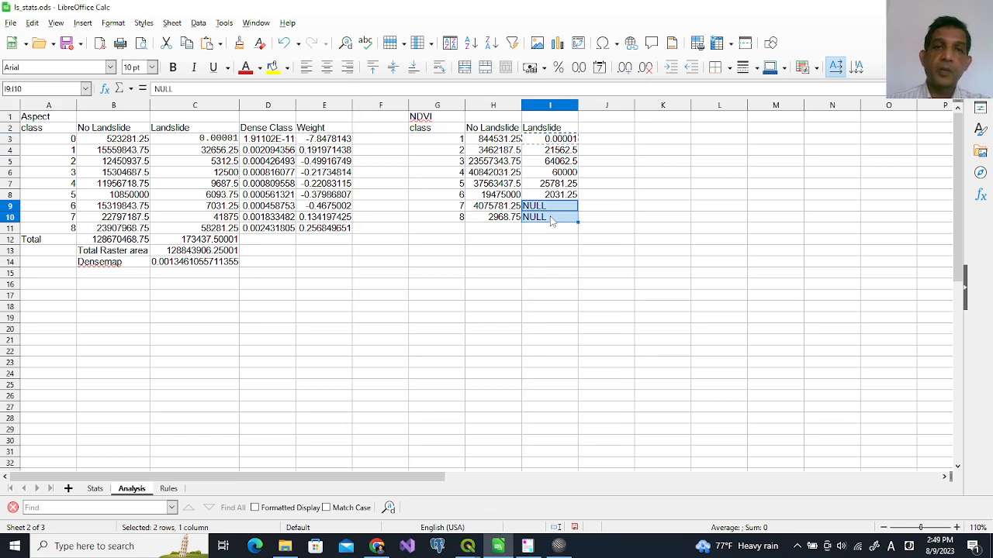
key("ctrl+v")
left_click(532, 307)
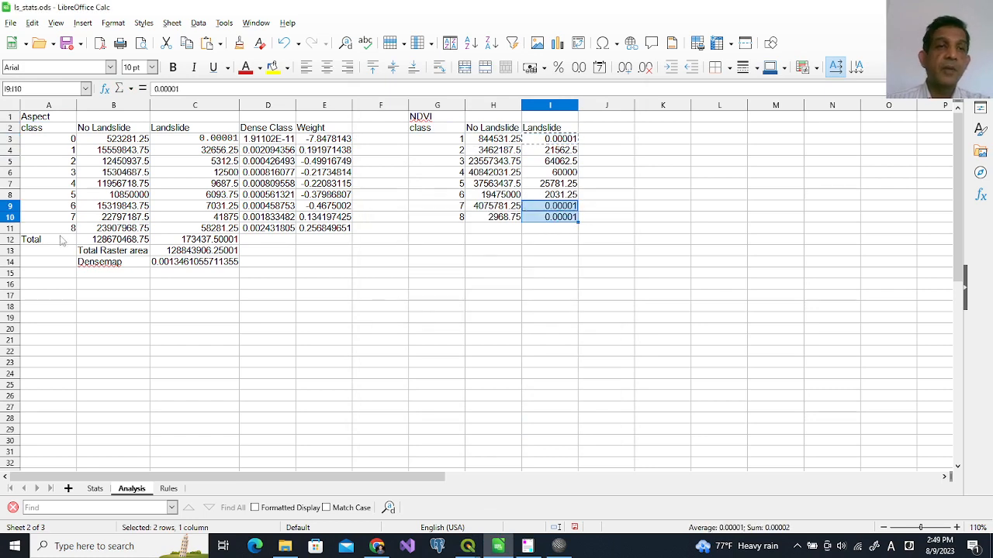
- Copy the Aspect table's Total, Total Raster area and Densemap rows (A12:C14) below the NDVI table, starting at G11
left_click_drag(56, 242, 219, 267)
key("ctrl+c")
left_click(435, 231)
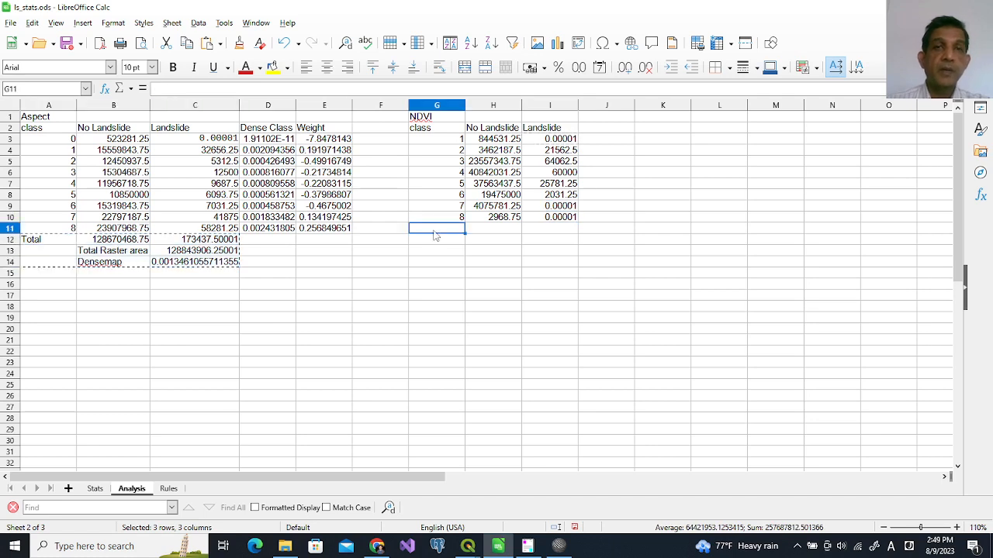
key("ctrl+v")
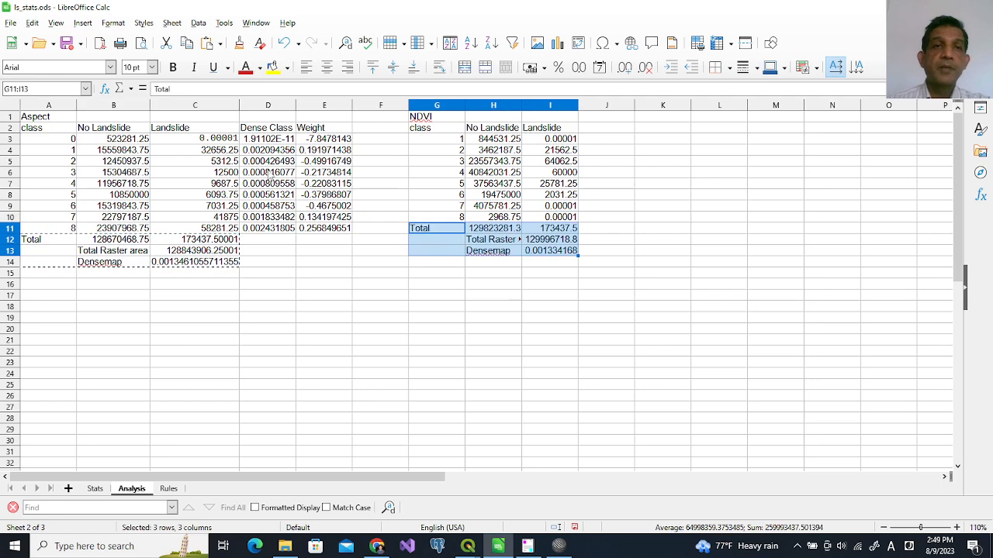
- Copy the Aspect table's Dense Class and Weight columns with headings (D2:E11) into the NDVI table at J2
left_click_drag(267, 139, 349, 232)
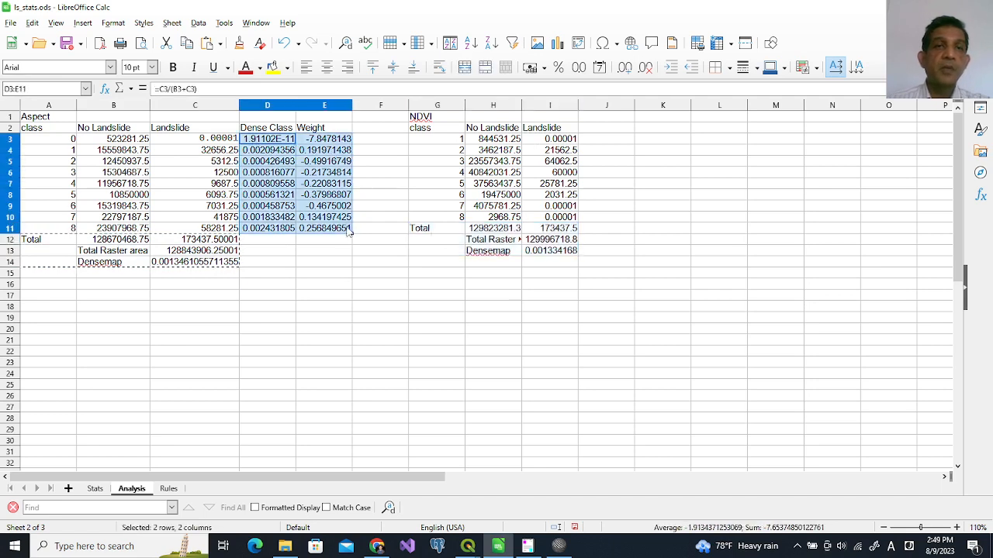
key("ctrl+c")
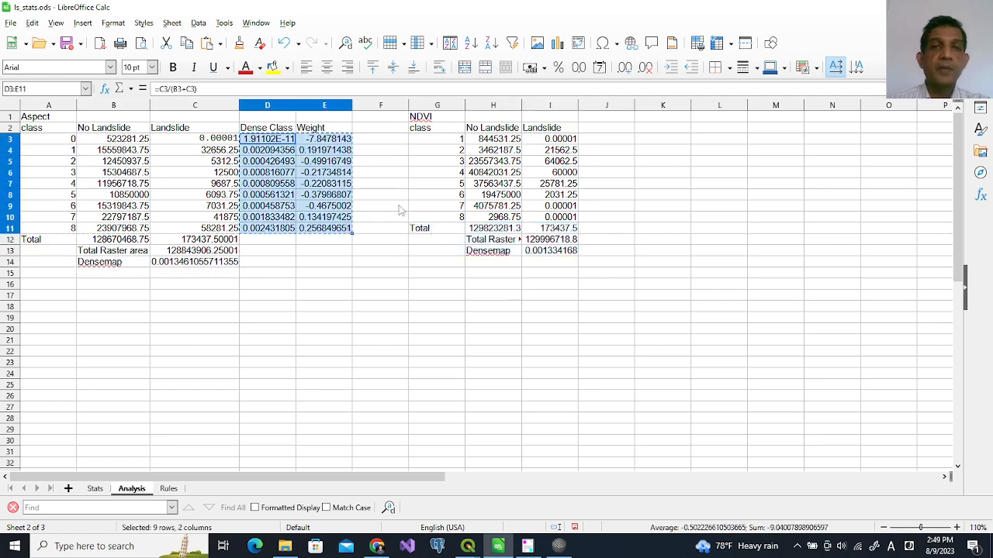
left_click_drag(267, 128, 349, 233)
key("ctrl+c")
left_click(596, 132)
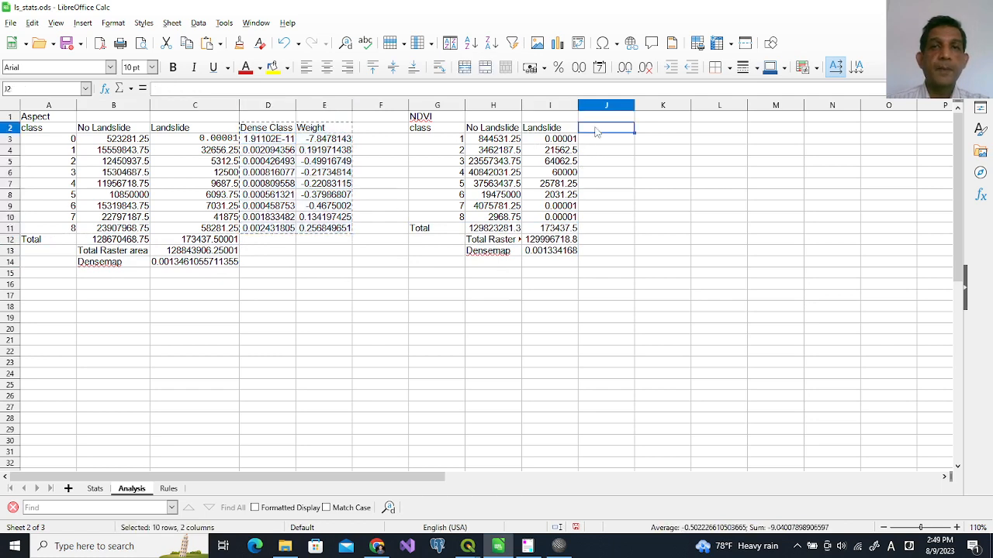
key("ctrl+v")
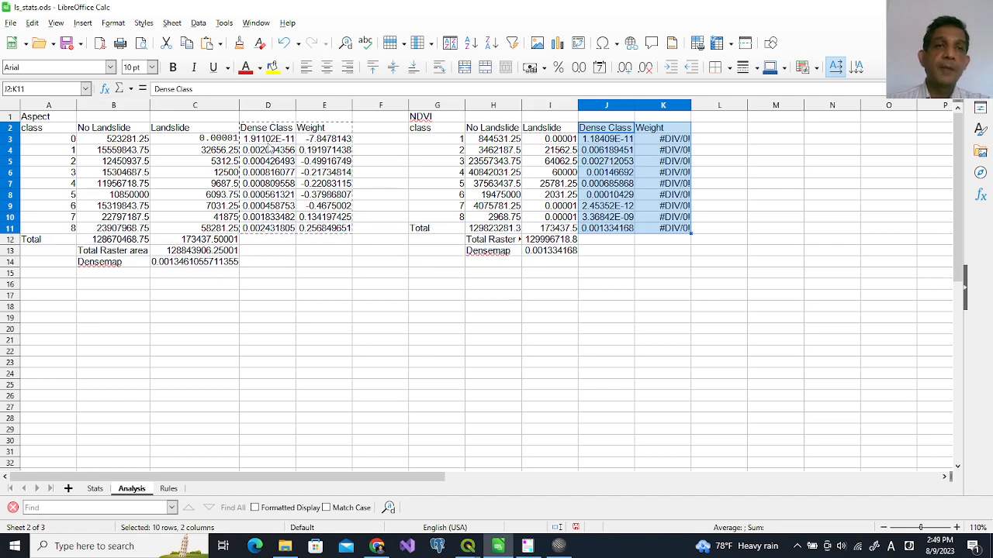
- Correct the NDVI weight formula in K3 to =LOG(J3/I$13), following the Aspect table's weight formula
left_click(324, 142)
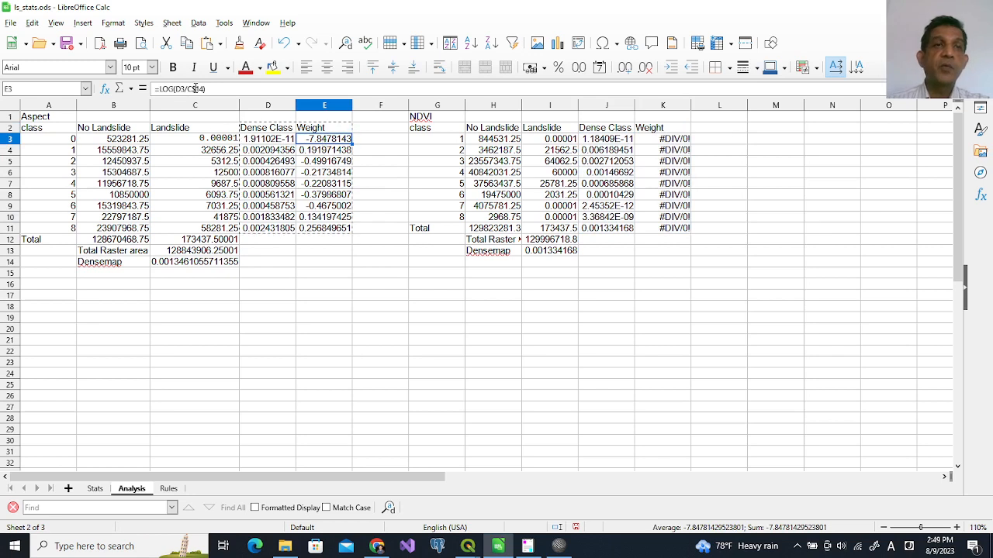
left_click(672, 140)
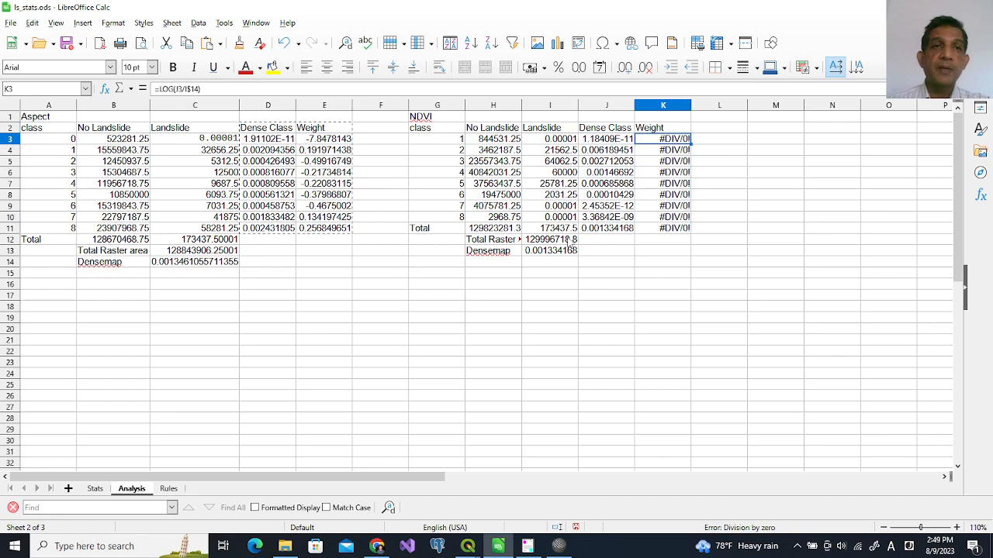
left_click(197, 88)
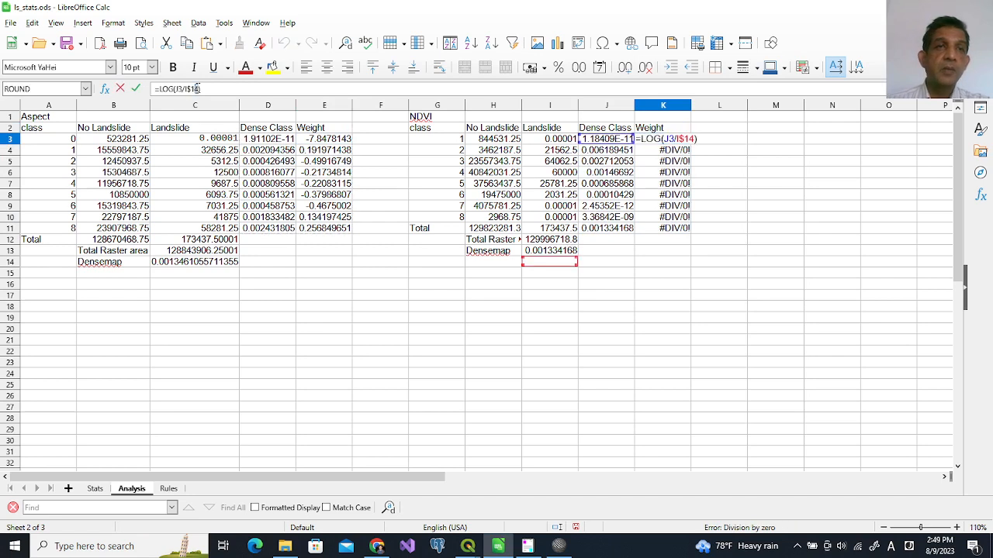
left_click_drag(194, 89, 197, 88)
type("3")
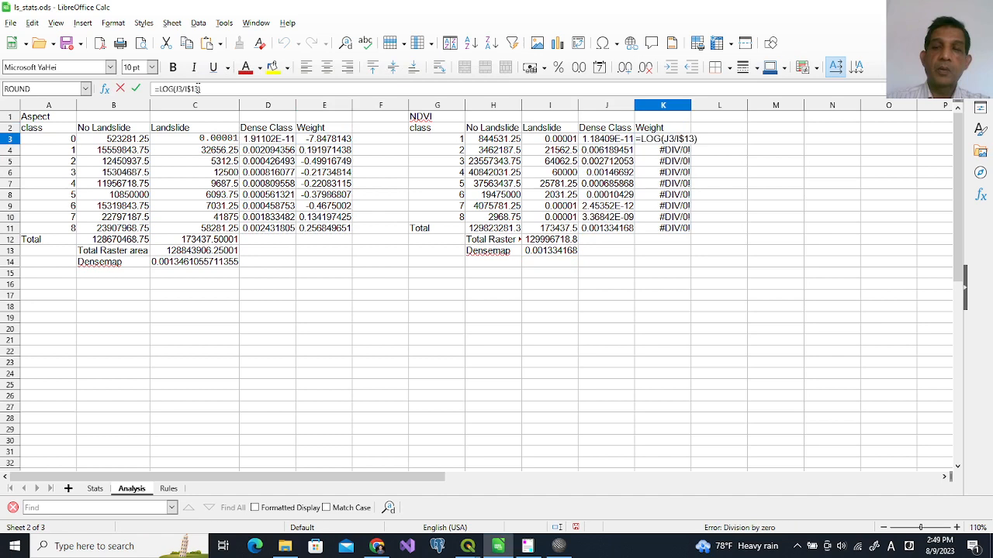
key("Return")
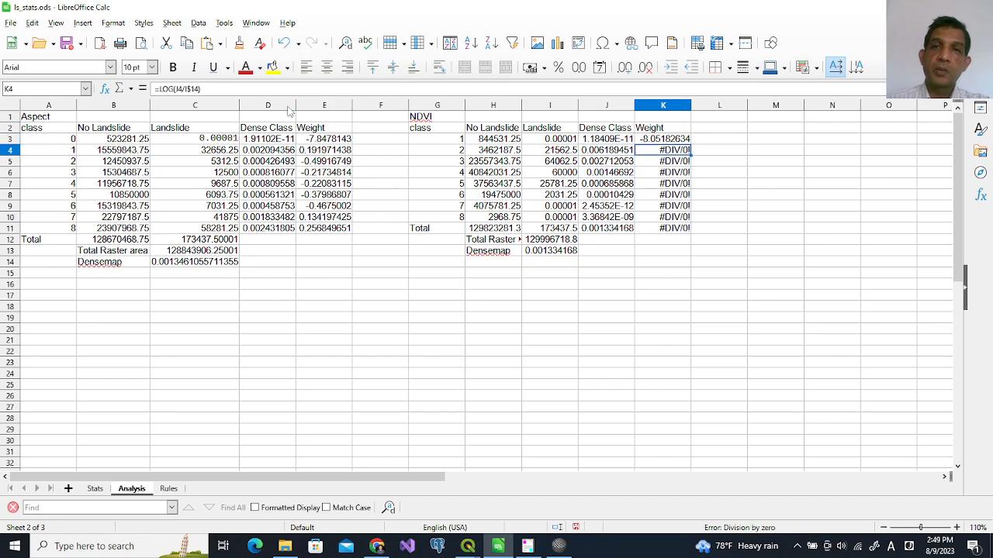
- Fill the corrected weight formula from K3 down the NDVI Weight column and clear the surplus result in K11
left_click(647, 141)
left_click_drag(690, 148, 694, 233)
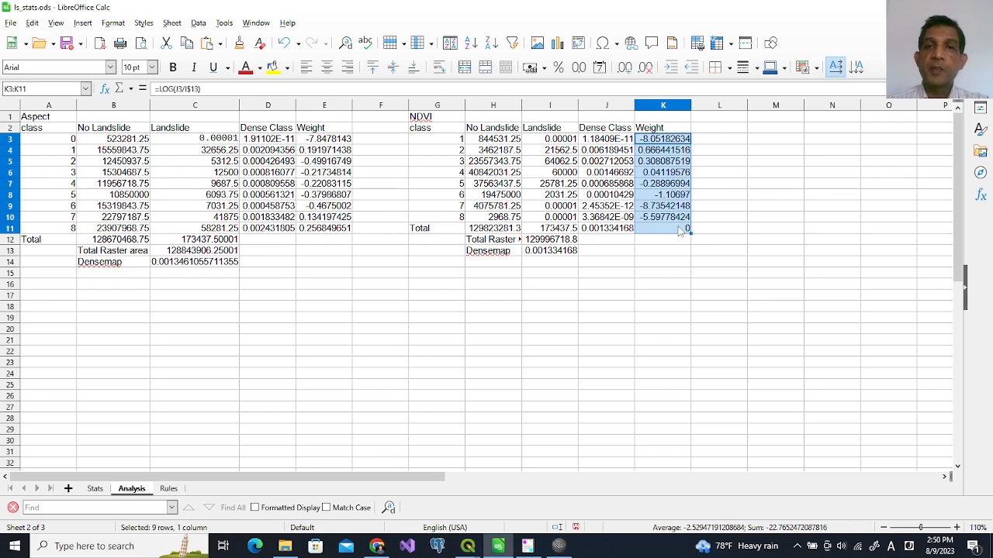
left_click(679, 231)
key("Delete")
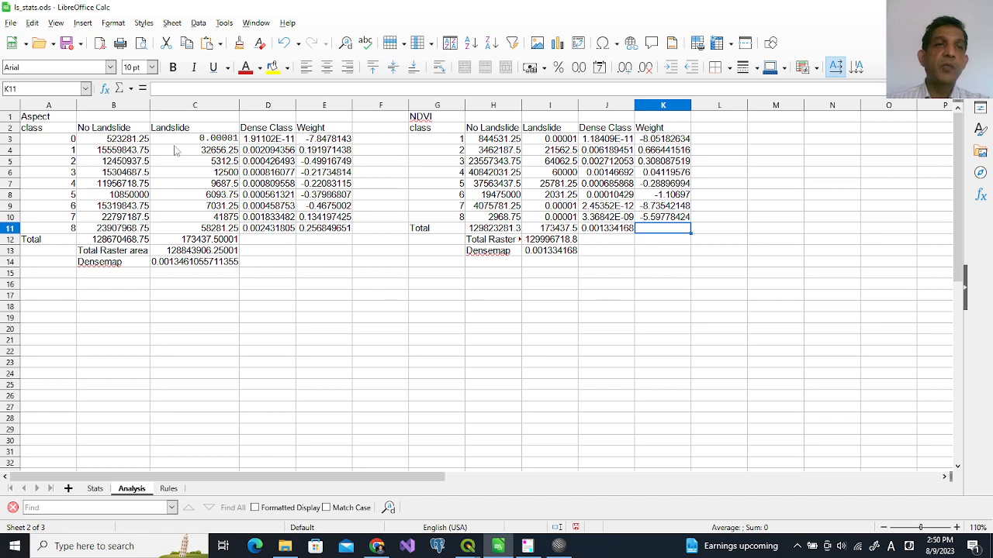
- Review the Aspect class areas in A2:C11 and the layer name used in both subqueries of the tancurvcross join in QGIS DB Manager
left_click(169, 489)
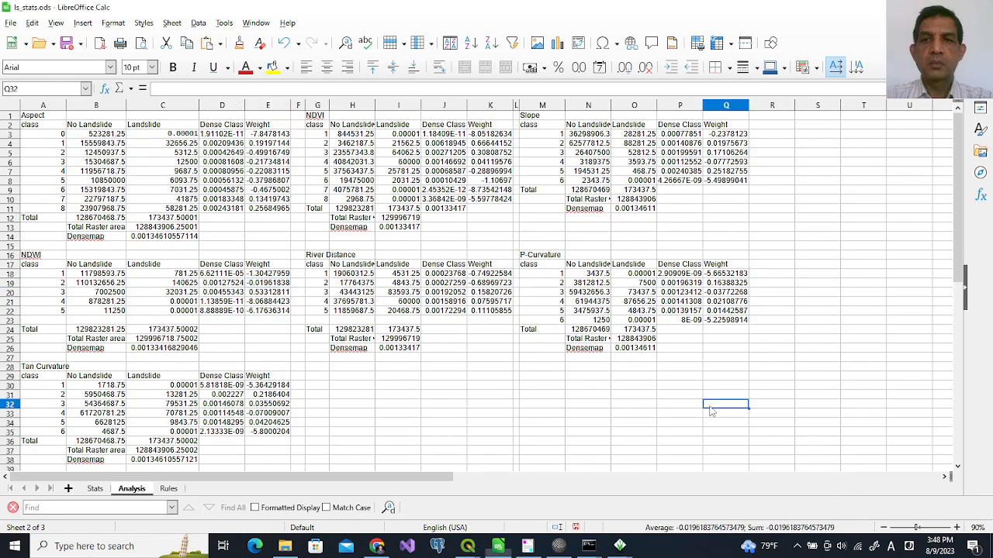
left_click(721, 404)
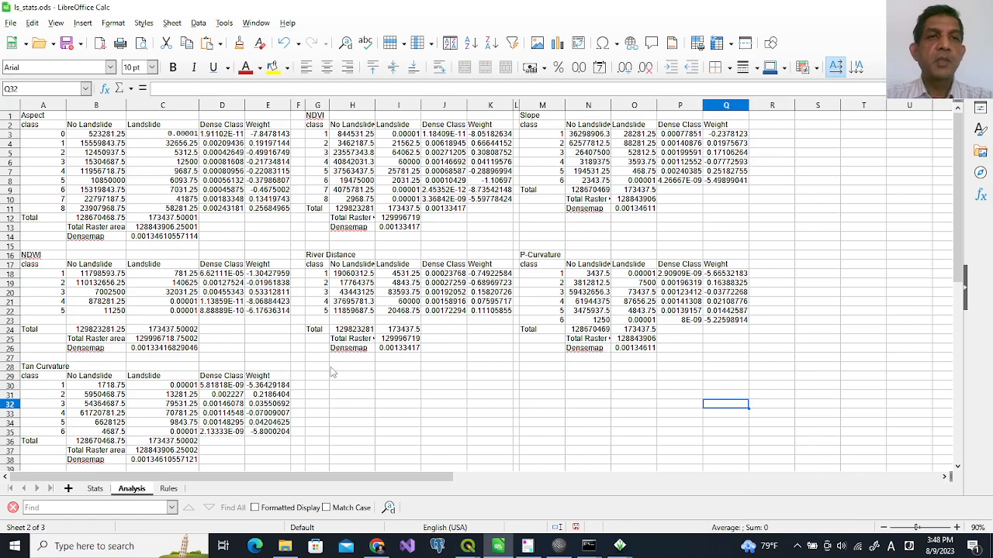
left_click(43, 127)
left_click_drag(44, 131, 164, 208)
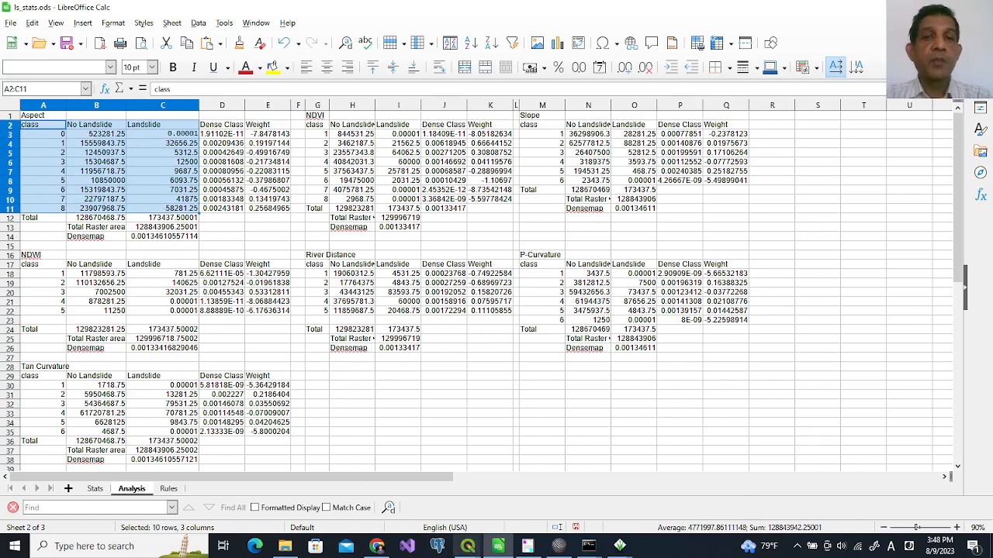
mouse_move(475, 550)
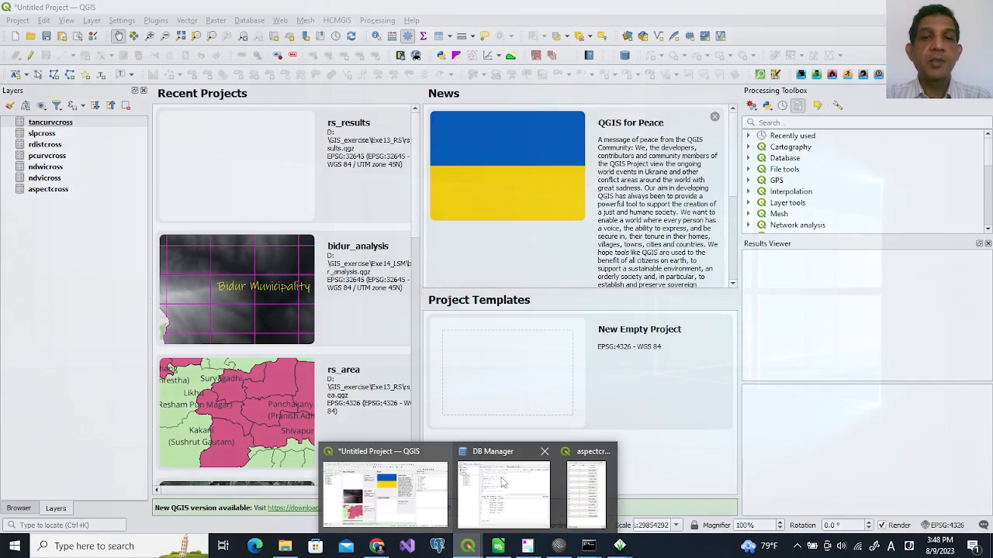
left_click(503, 482)
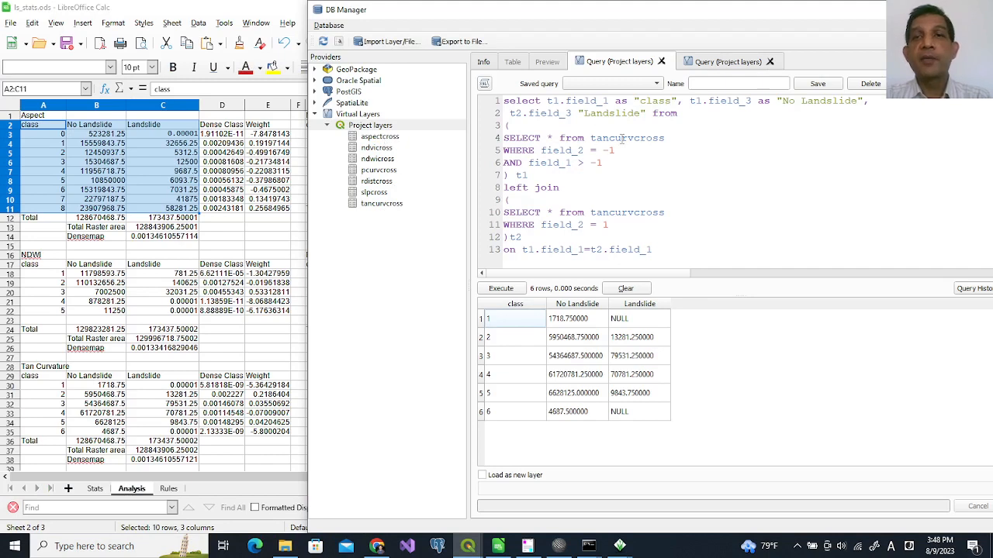
left_click_drag(589, 138, 662, 148)
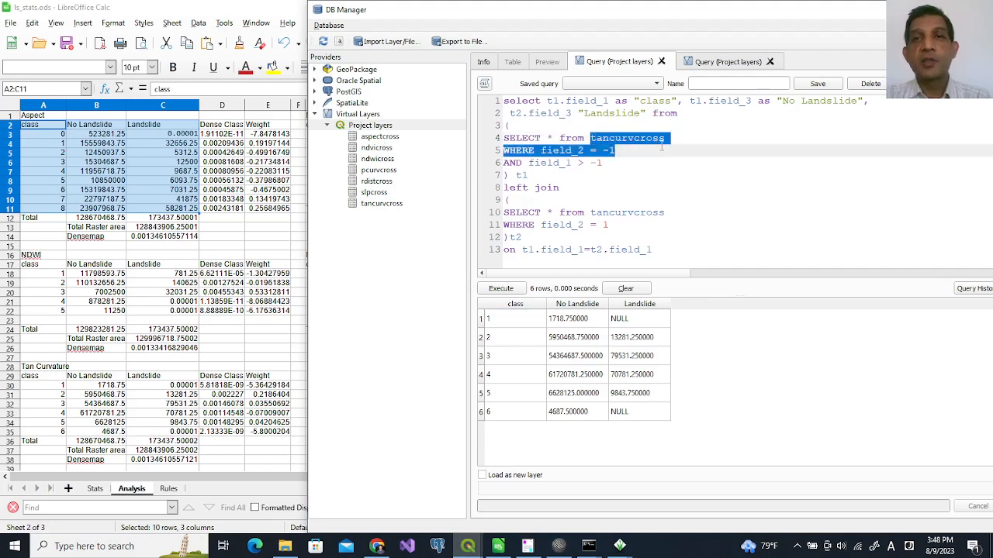
double_click(647, 212)
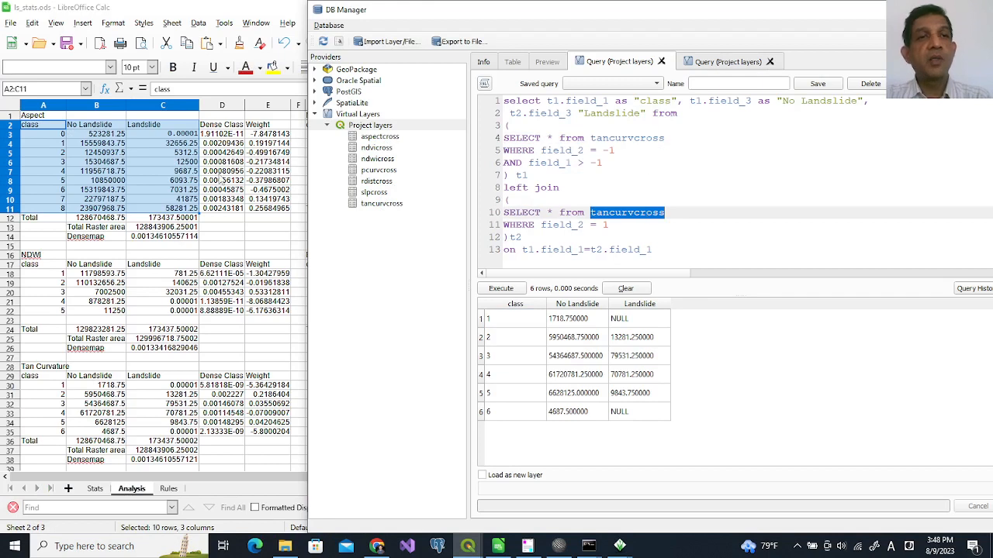
- Return to LibreOffice Calc and review the Aspect table's Dense Class and Weight formulas (D3:E11) and its total rows (A12:C14)
left_click(221, 172)
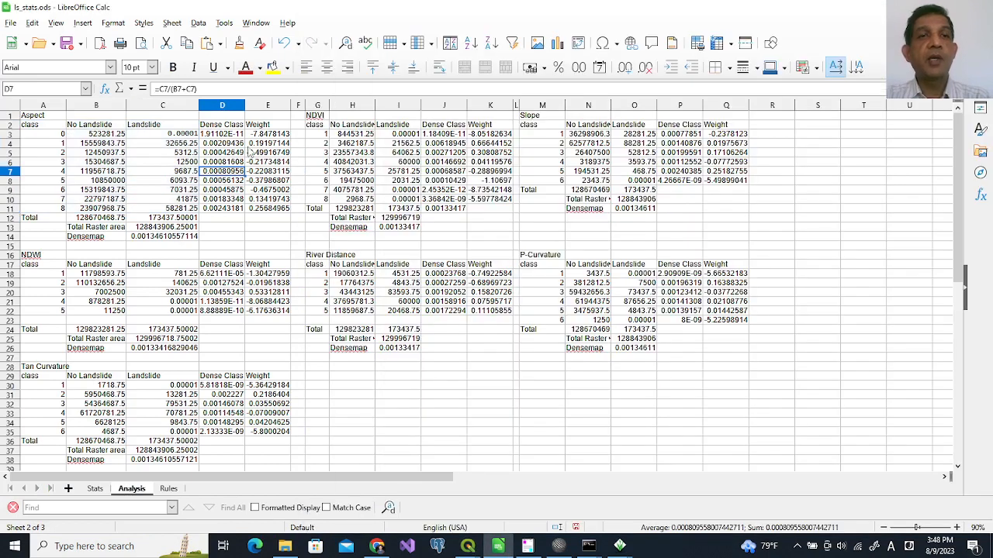
left_click(220, 136)
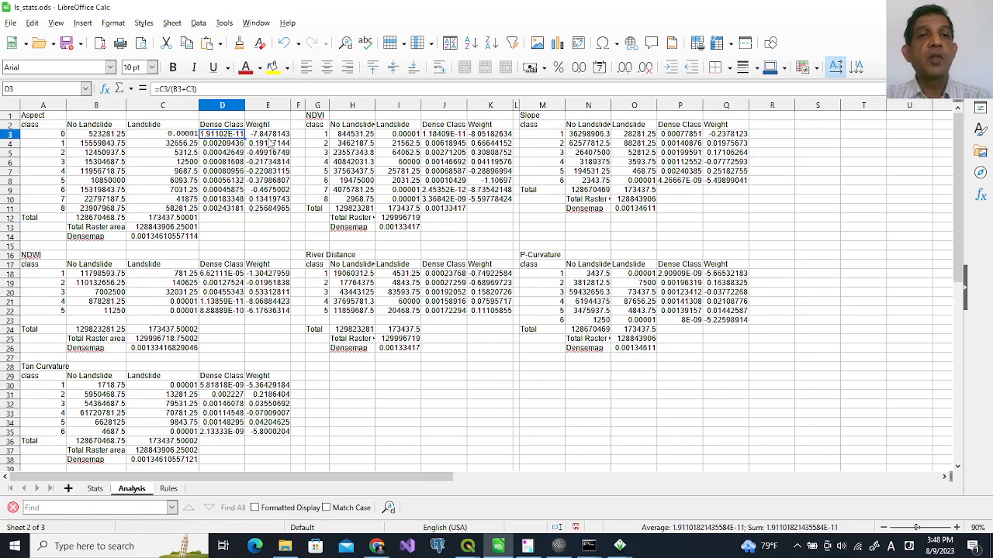
left_click(283, 208, "shift")
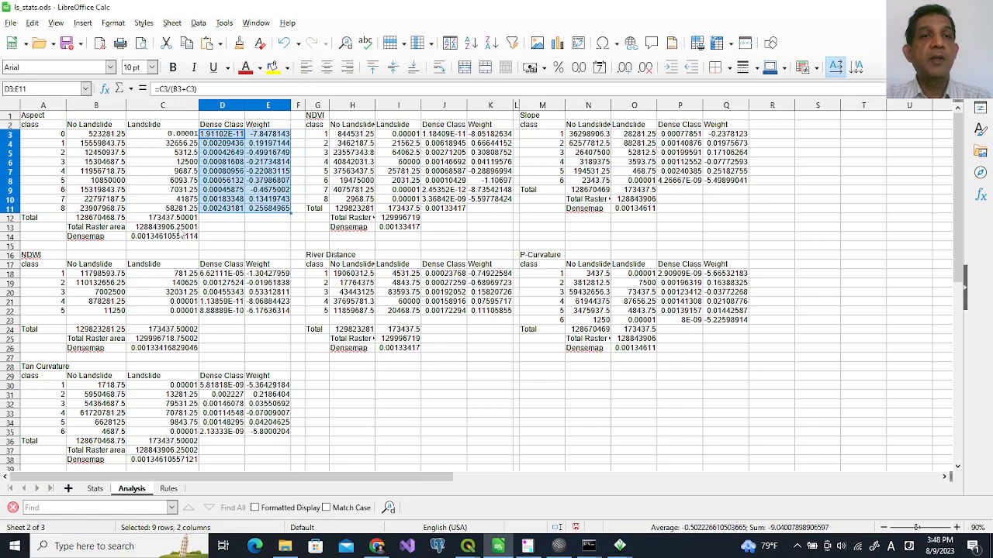
left_click_drag(43, 220, 181, 239)
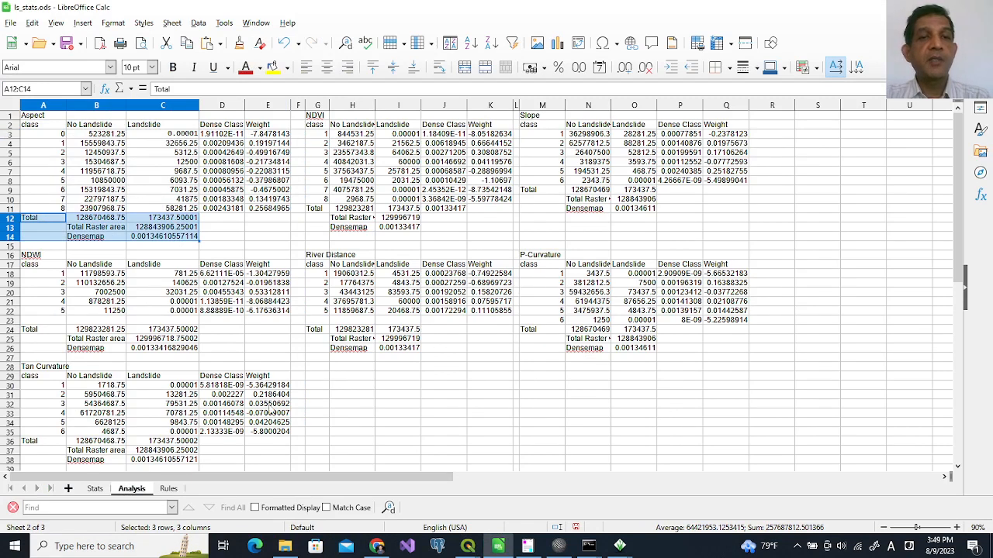
- Examine how the Aspect and NDVI rule formulas on the Rules sheet combine the class numbers and rounded weights from the Analysis sheet
left_click(168, 490)
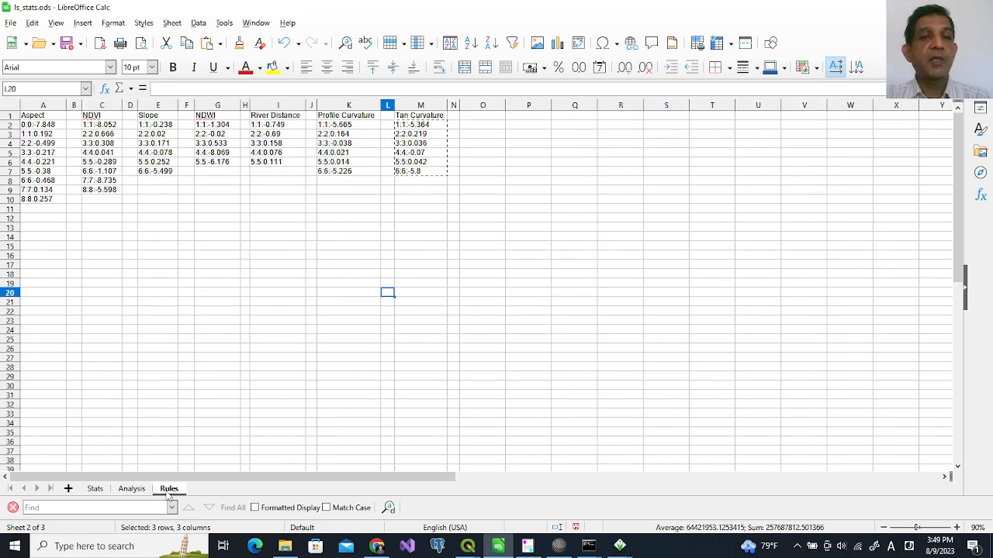
left_click(40, 124)
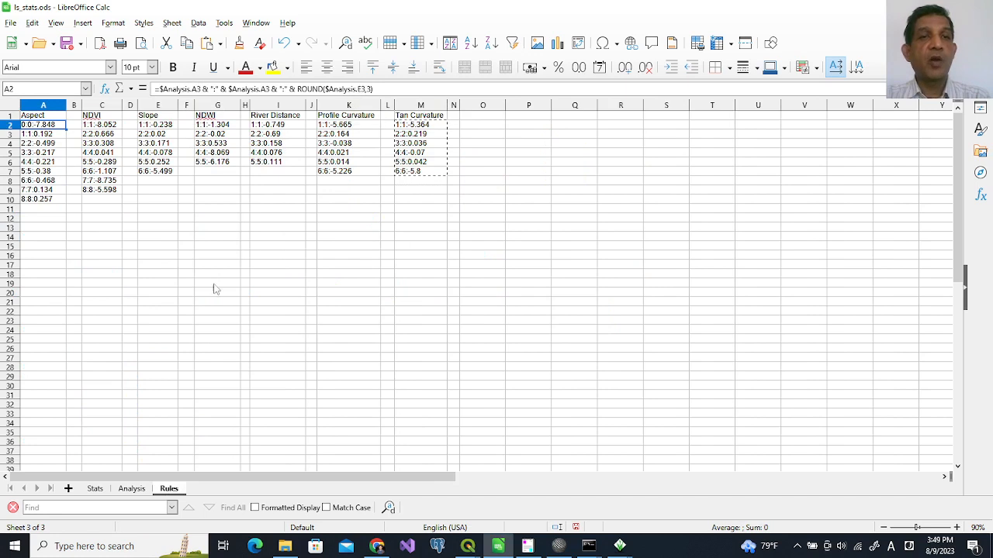
left_click(129, 435)
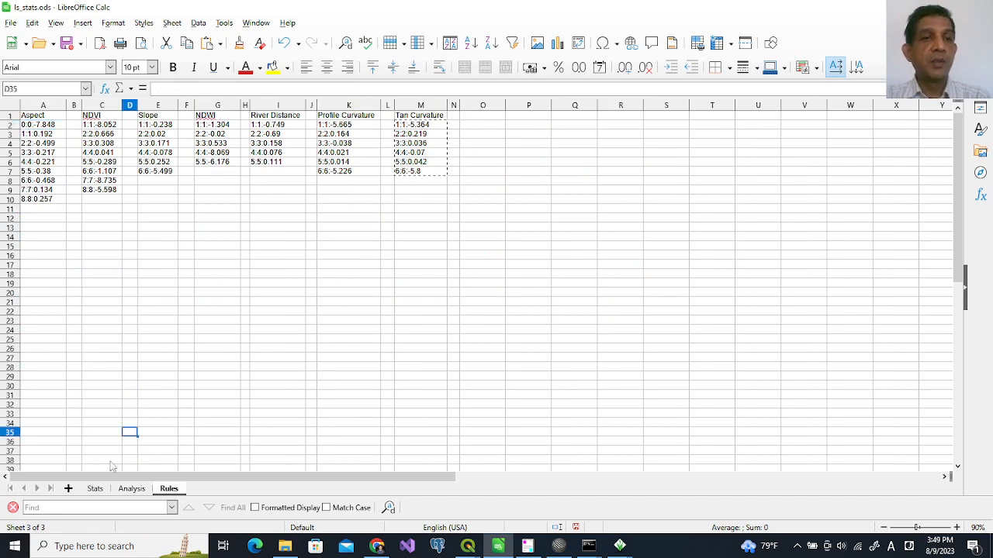
left_click(123, 491)
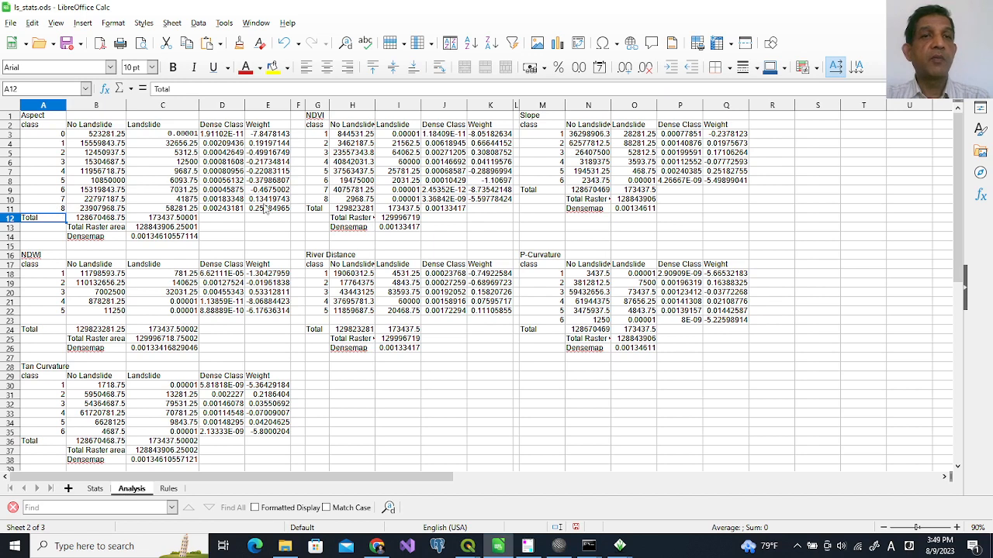
left_click(168, 489)
left_click(94, 125)
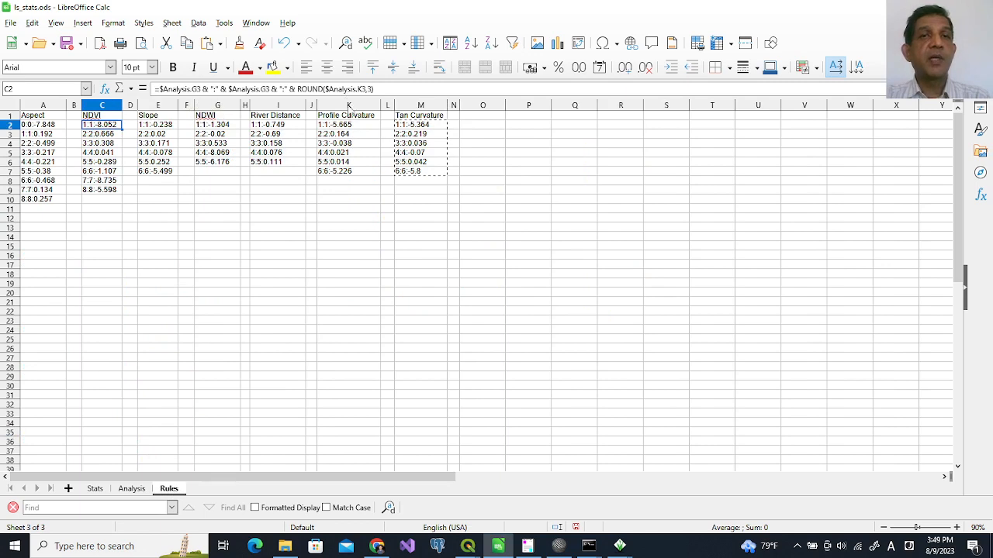
left_click(114, 192)
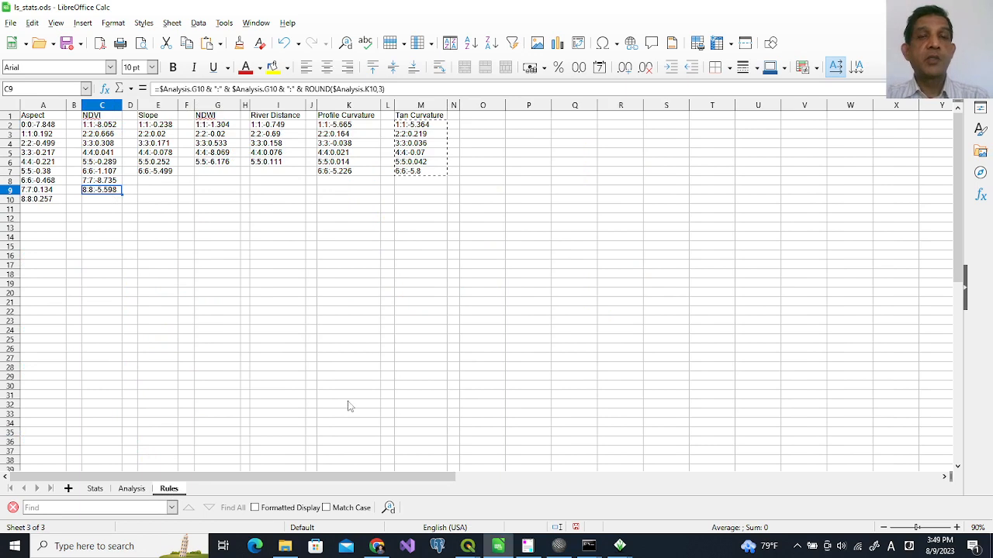
- Switch to File Explorer and compare the rule text files in the rules and rules_2 folders of Exe14_LSM
left_click(285, 548)
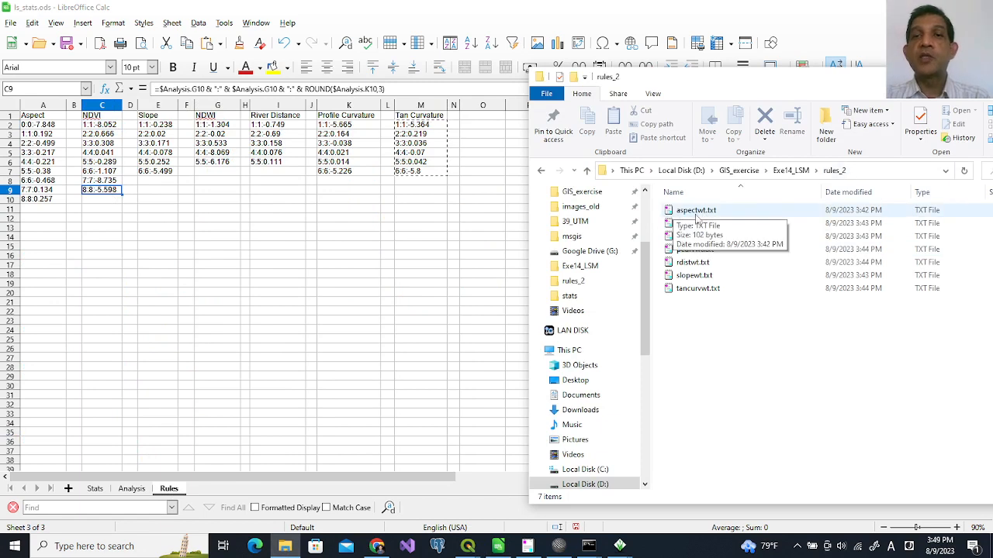
left_click(787, 171)
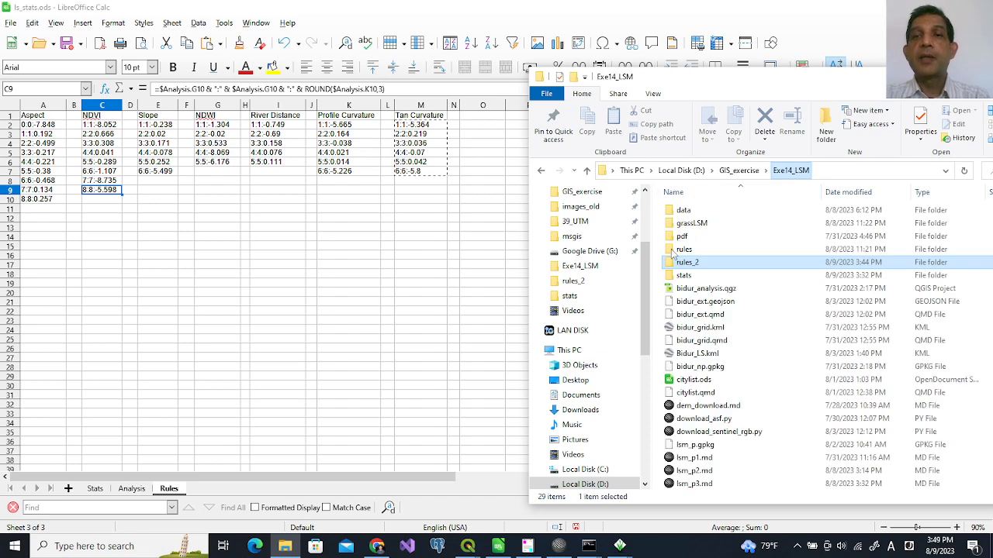
left_click(671, 253)
double_click(672, 253)
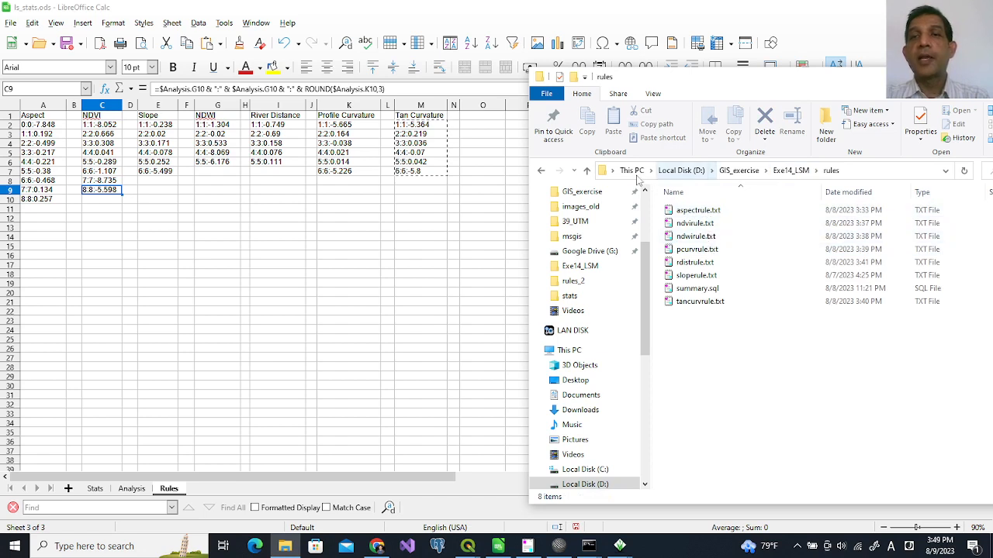
left_click(575, 170)
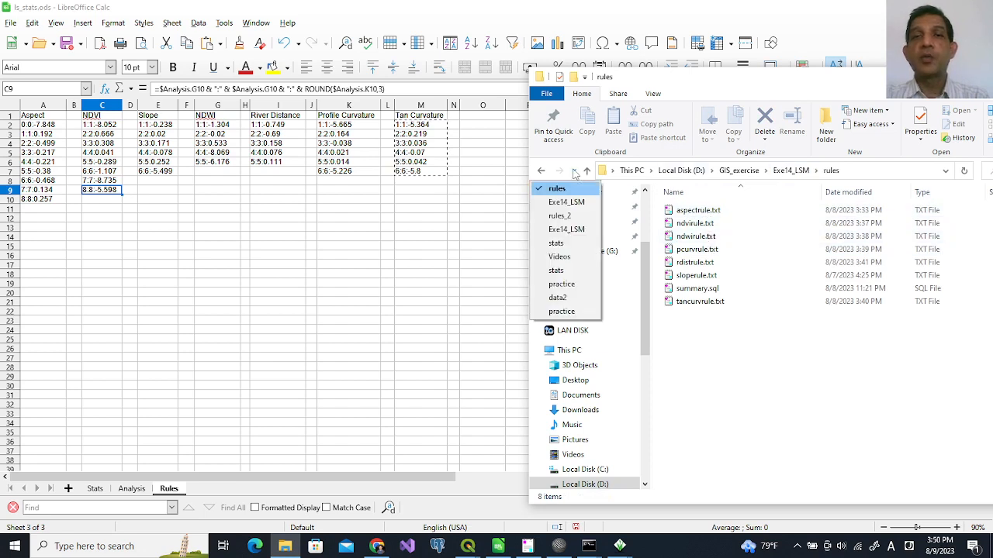
left_click(575, 215)
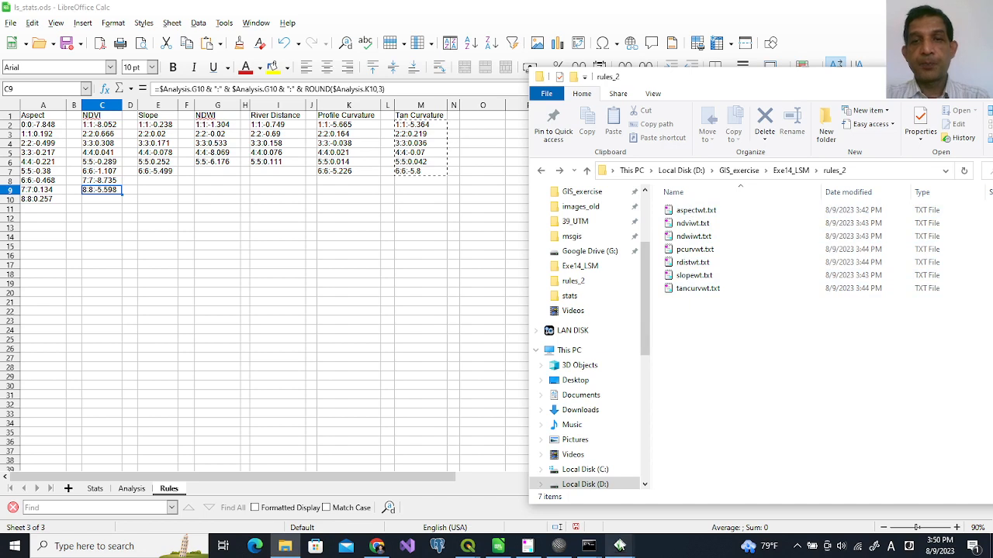
- Switch to GRASS GIS, bring up Map Display 1, and open the console with an enlarged command prompt area
mouse_move(619, 546)
left_click(564, 492)
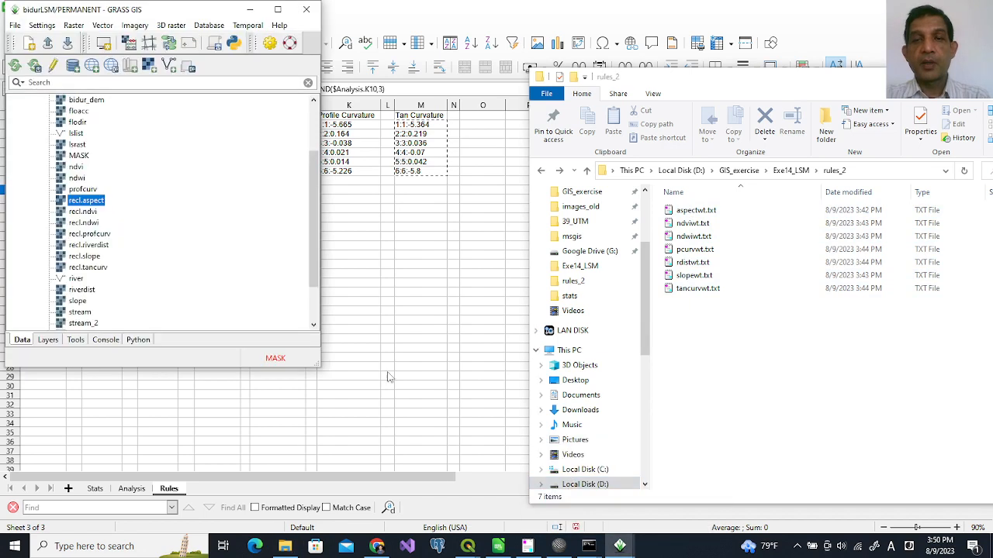
mouse_move(620, 546)
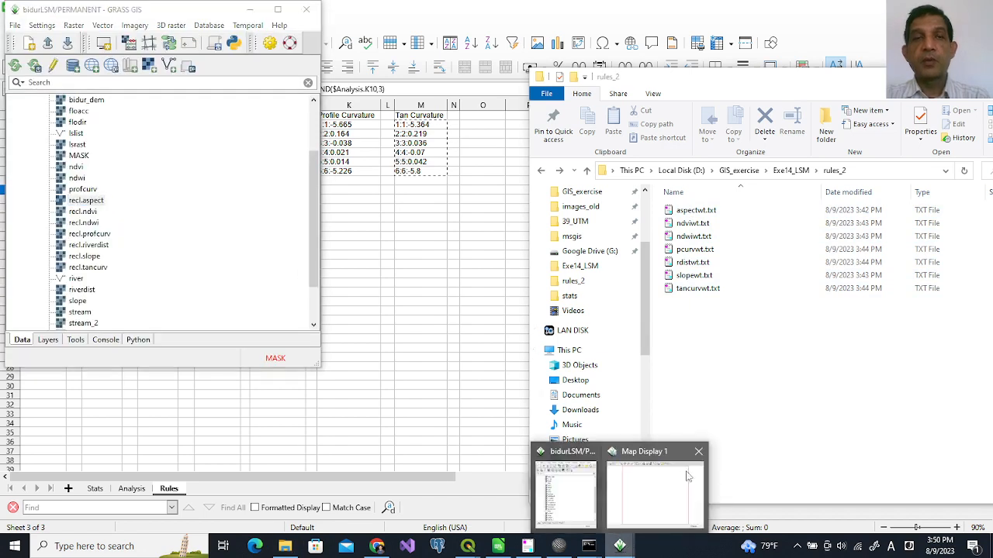
left_click(675, 466)
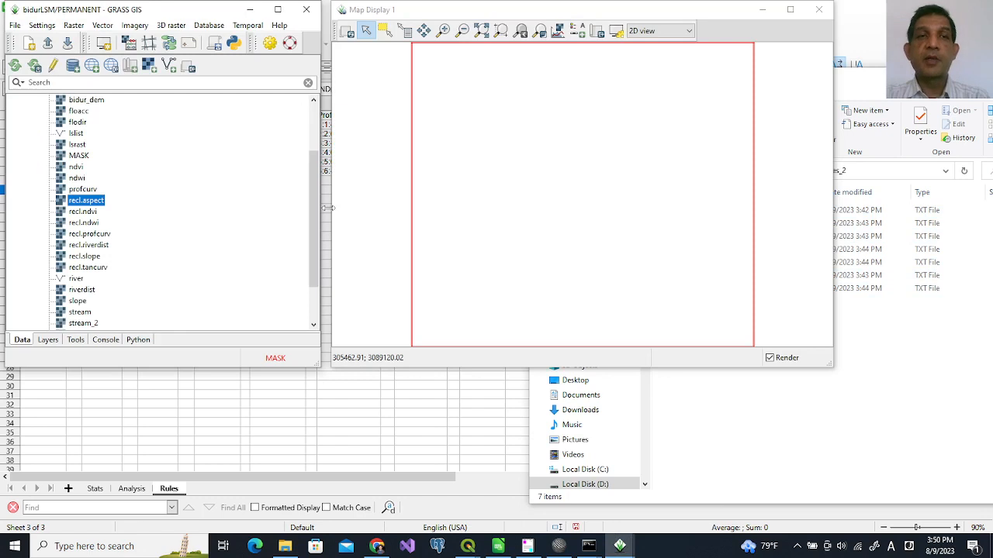
left_click(107, 341)
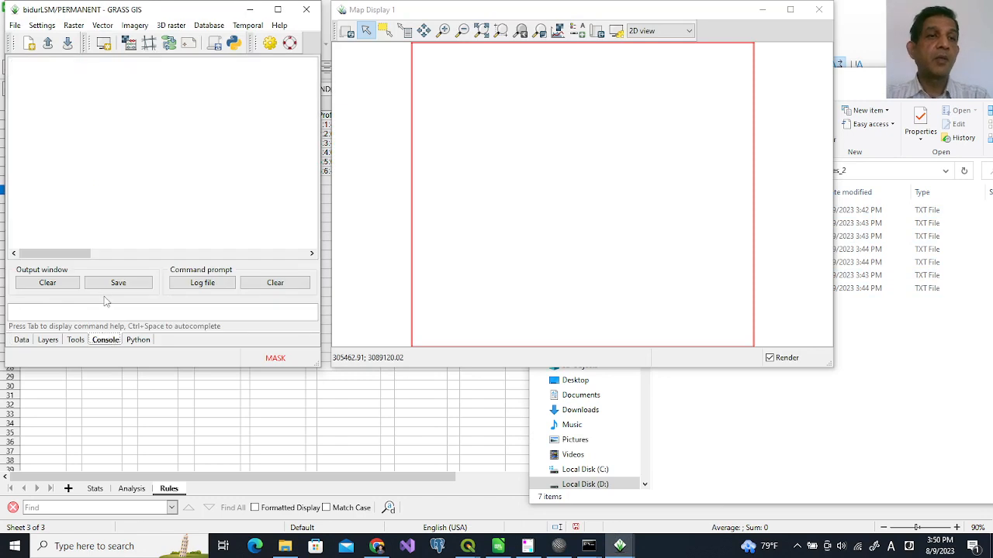
left_click_drag(114, 299, 113, 242)
- Start a recode command in the GRASS GIS console with the input map prefix recl
left_click(86, 291)
type("r.re")
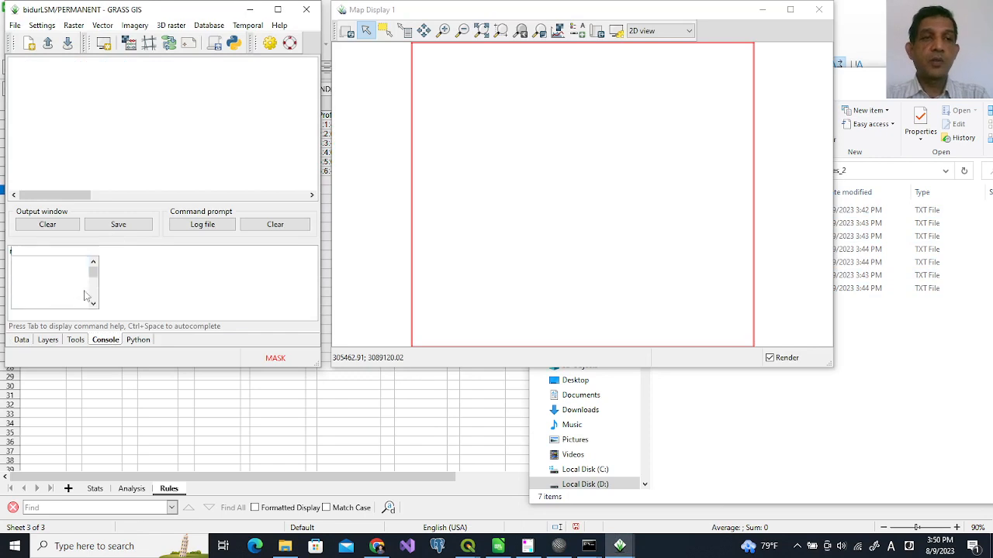
type("c")
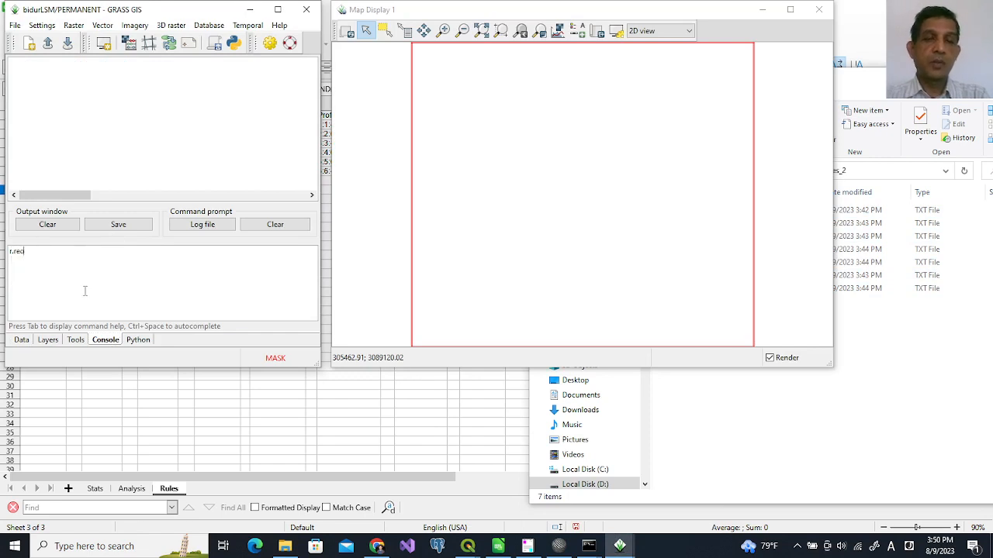
type("ode input=recl.")
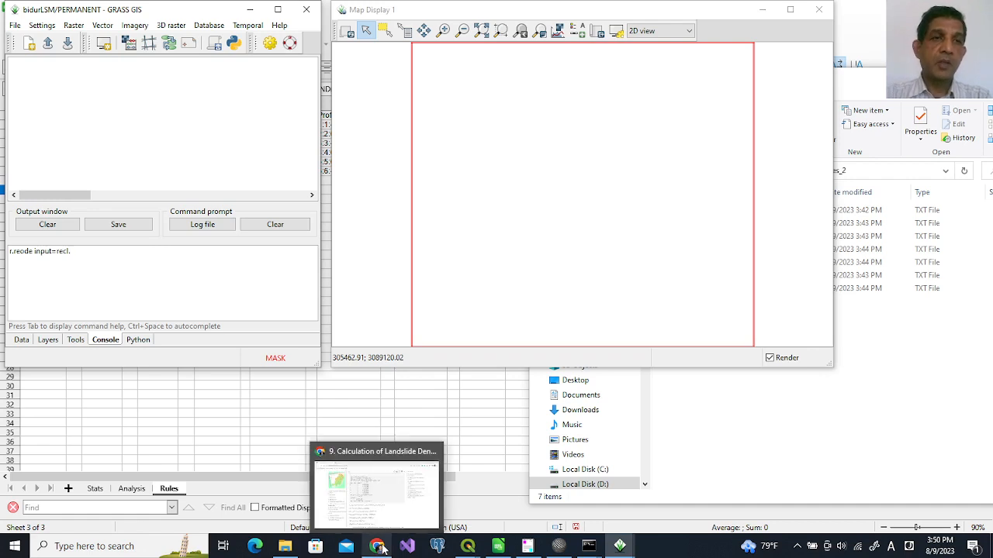
- Switch to the Chrome tutorial and examine the r.recode example for slope weights, including its input and output names, in chapter 10, Result and Validation
left_click(380, 547)
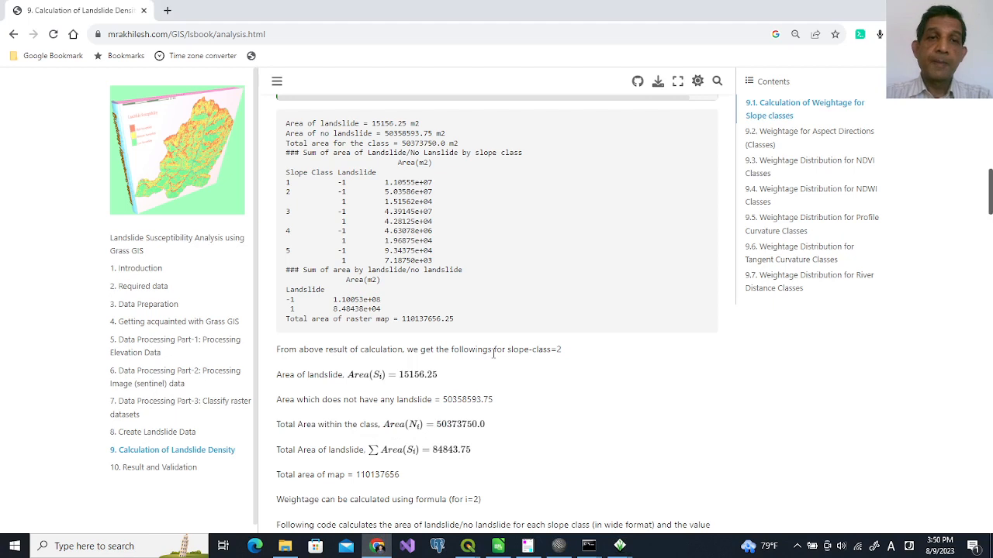
scroll(493, 353, "down", 9)
scroll(493, 353, "down", 5)
scroll(494, 357, "down", 10)
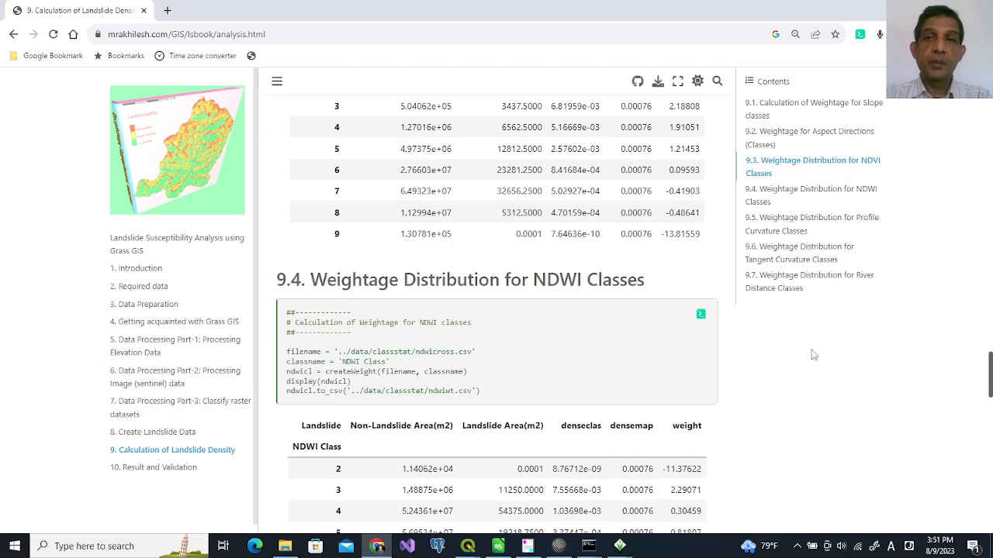
left_click_drag(990, 372, 989, 508)
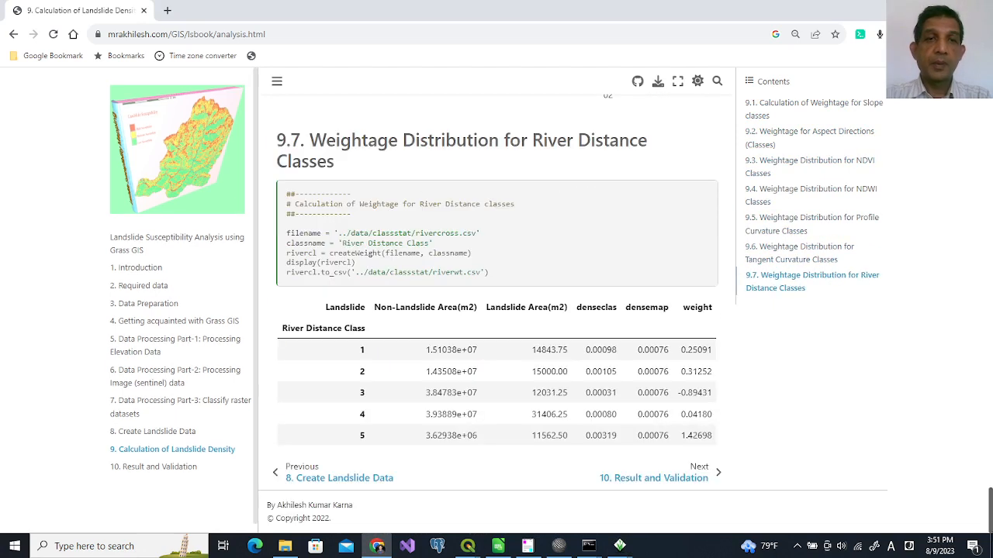
left_click(184, 470)
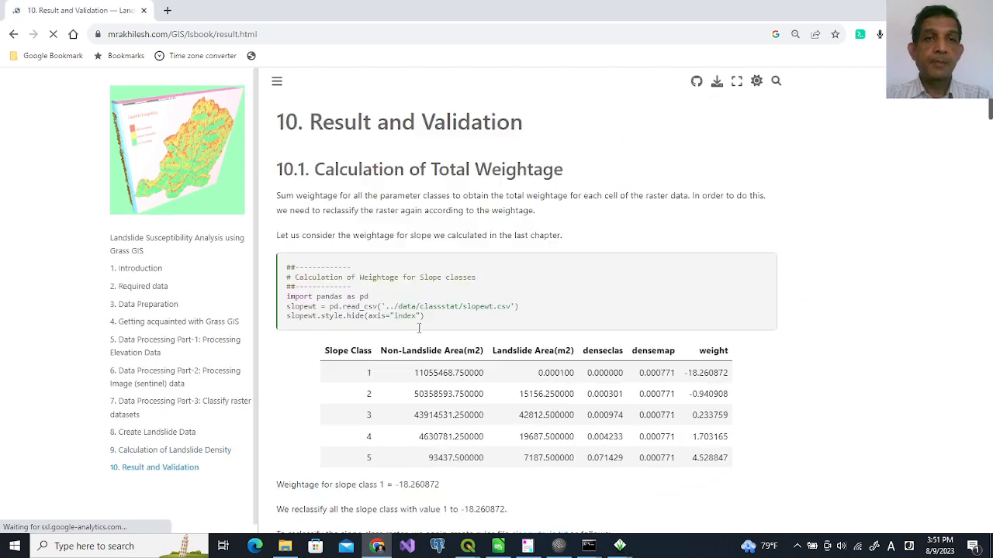
scroll(634, 282, "down", 10)
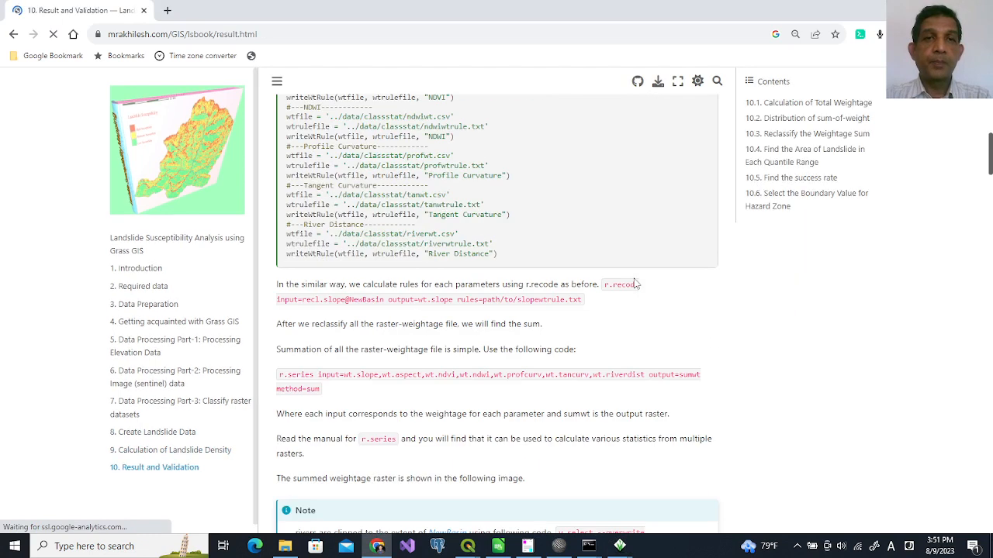
scroll(633, 282, "down", 3)
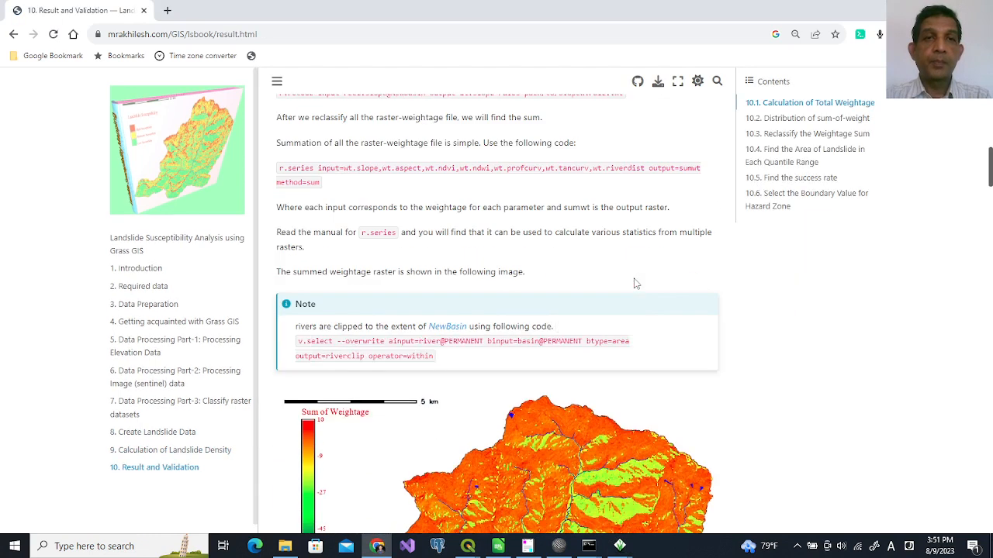
scroll(634, 282, "up", 3)
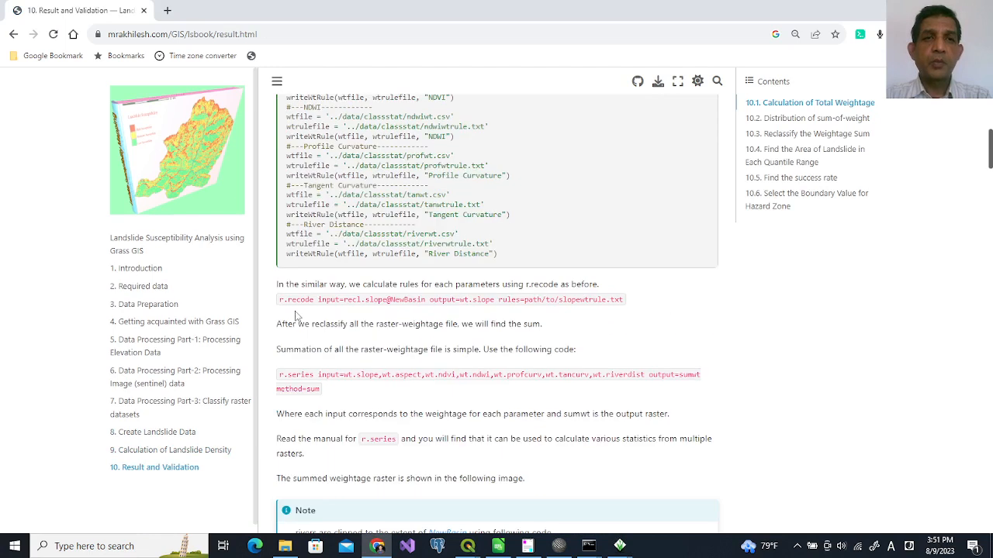
mouse_move(339, 304)
left_click_drag(344, 302, 366, 302)
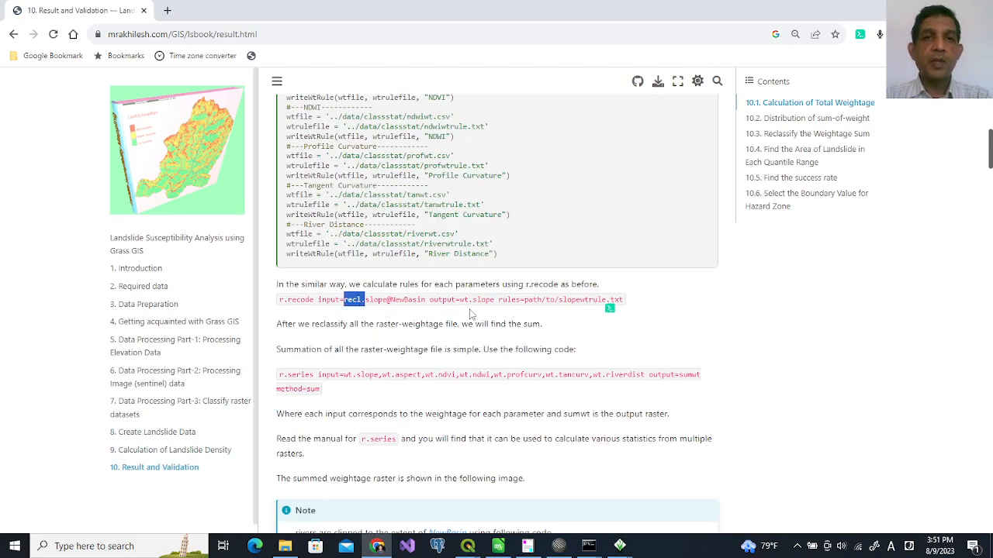
left_click_drag(459, 301, 492, 301)
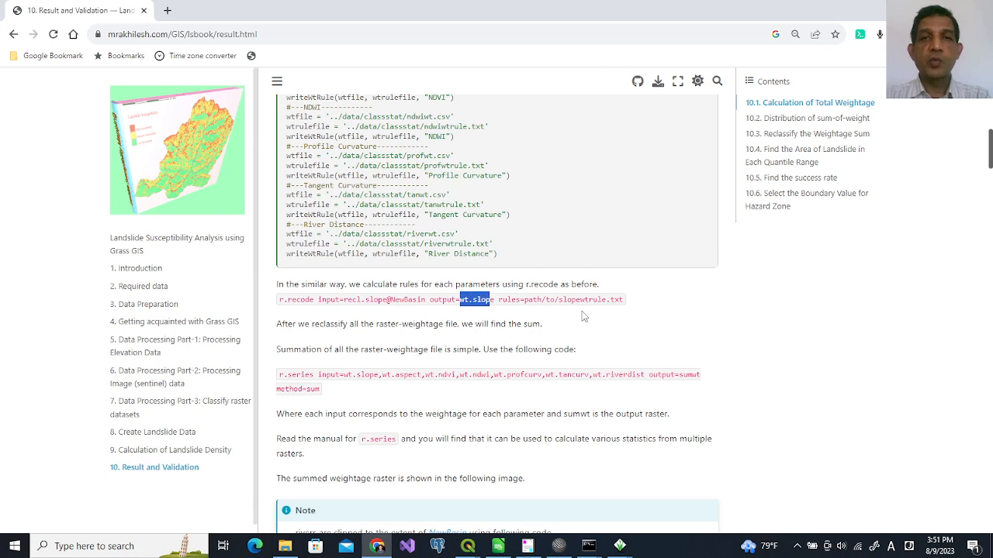
- Back in GRASS GIS, complete and run the command with input recl.slope, output wt.slope and rules D:/GIS_exercise/Exe14_LSM/rules_2/slopewt.txt, copying the folder path from File Explorer
left_click(620, 546)
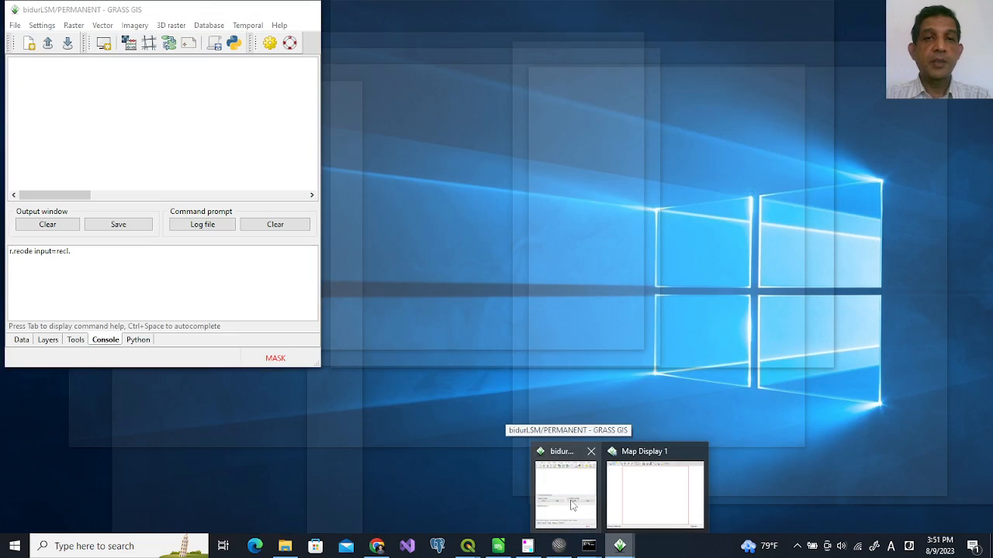
left_click(565, 504)
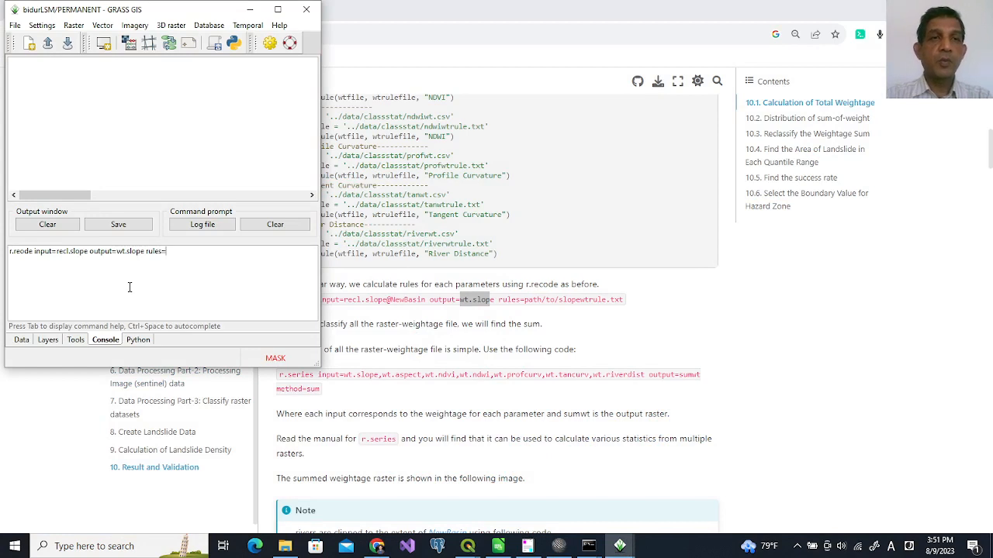
left_click(285, 546)
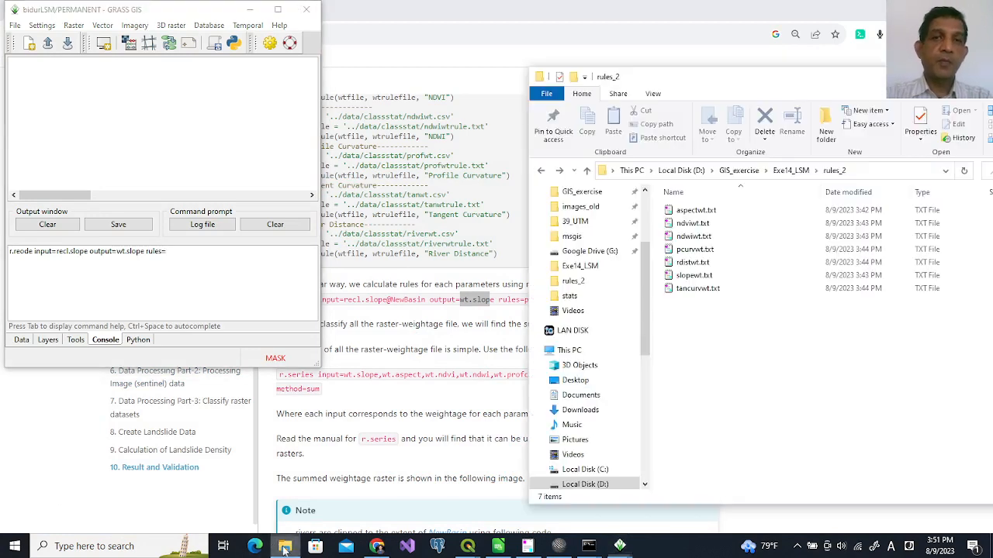
left_click(879, 172)
key("ctrl+c")
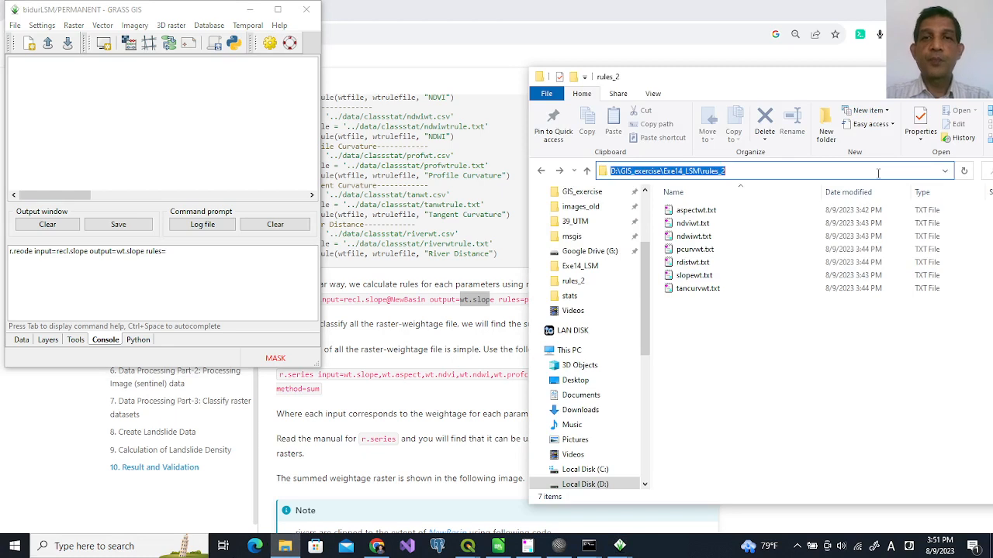
left_click(185, 259)
key("ctrl+v")
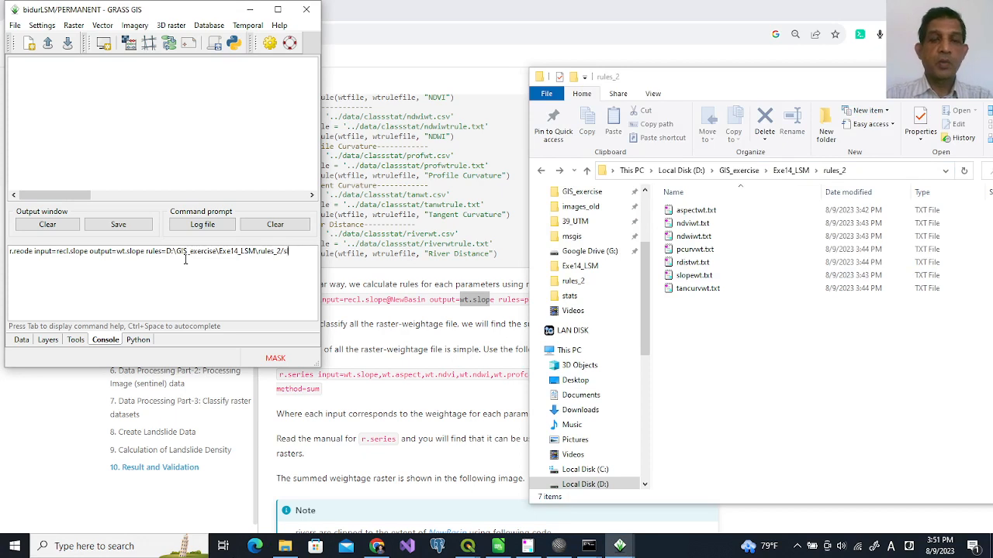
type("/slopewt.t")
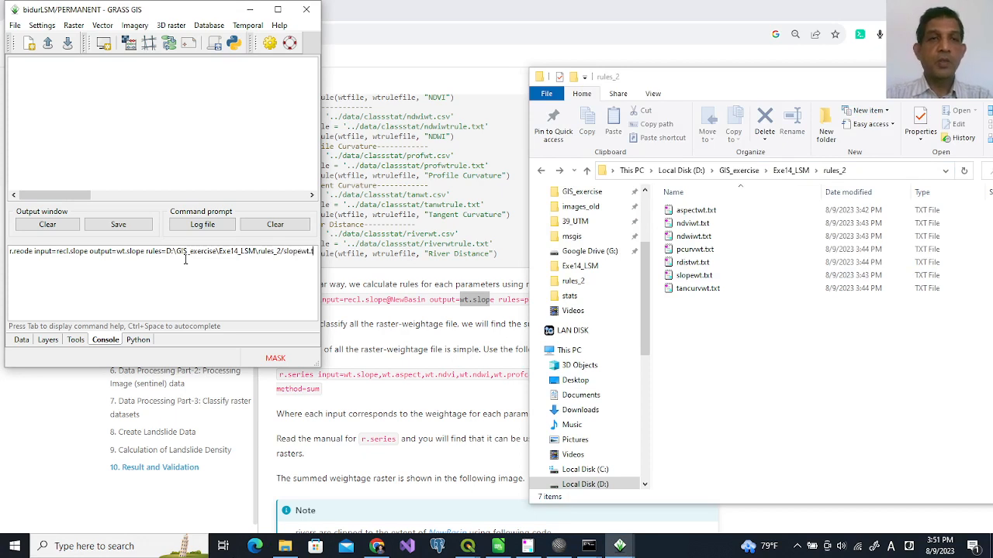
type("xt")
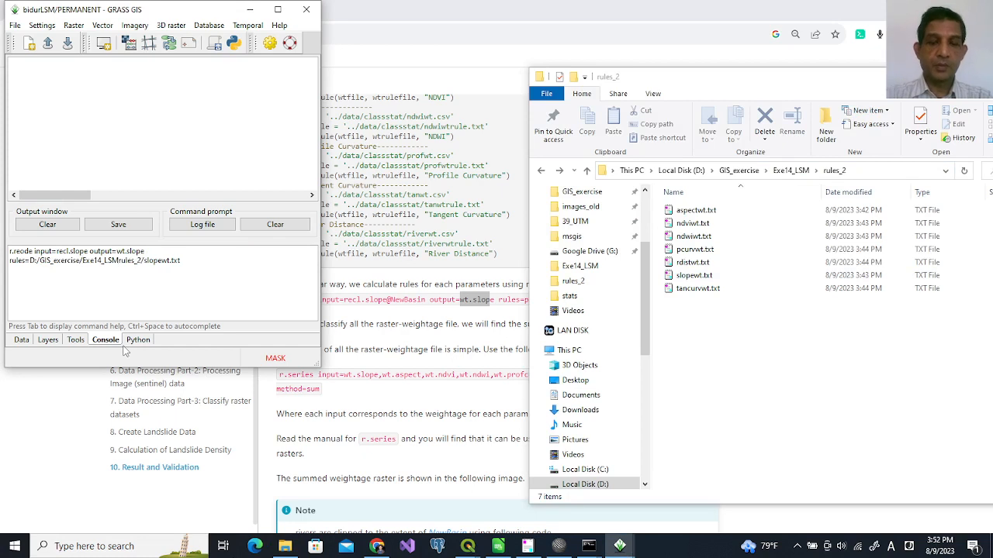
type("/")
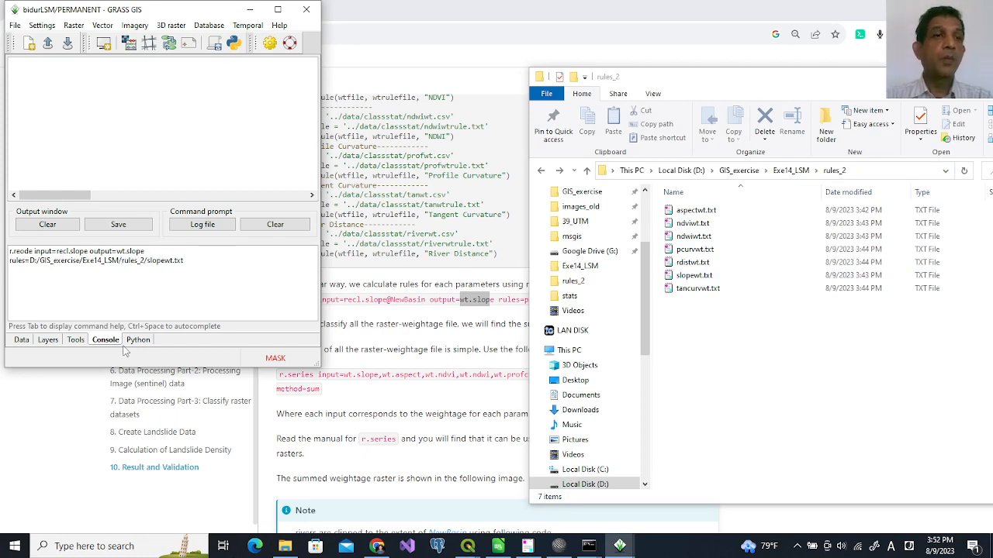
key("Return")
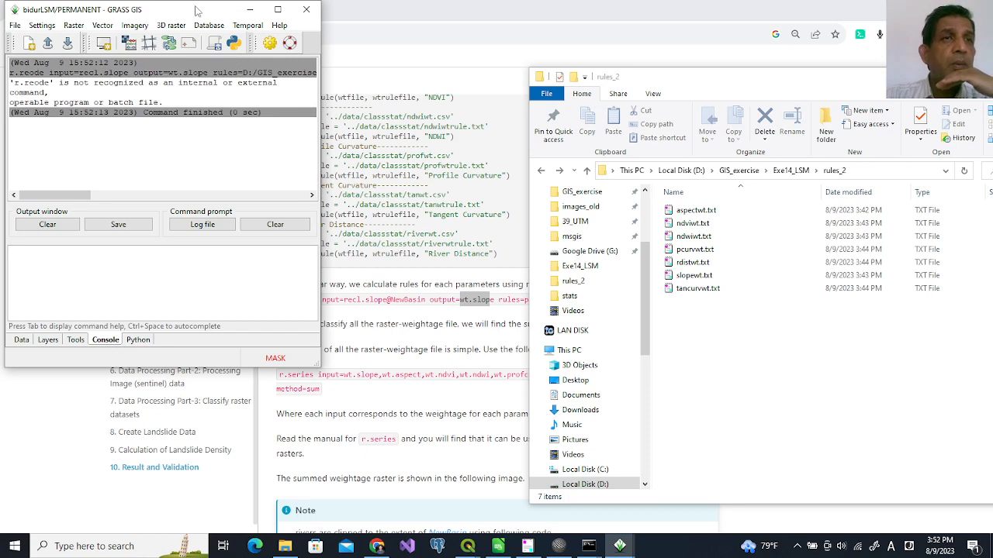
- Recall the slope command, correct its misspelled name to r.recode, and run it again
left_click_drag(196, 9, 363, 42)
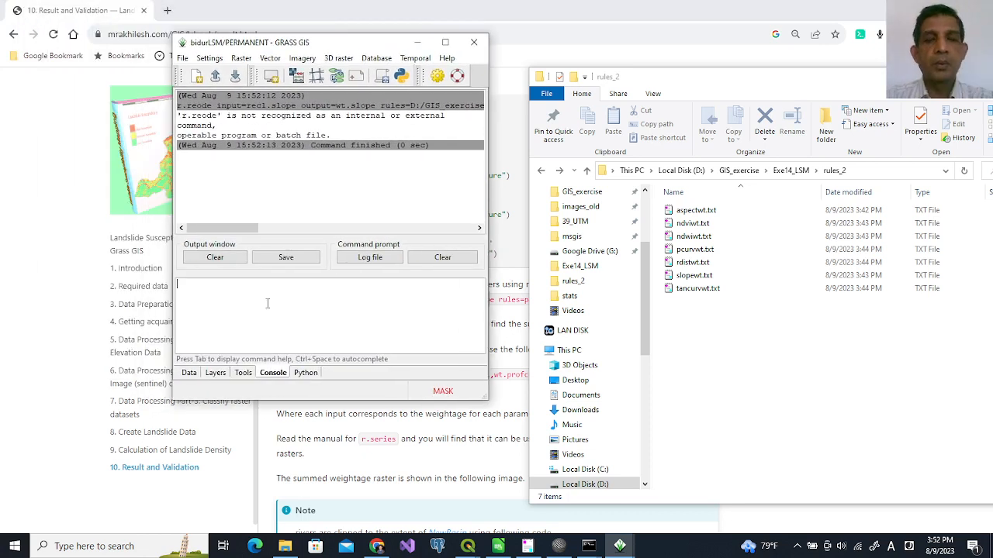
type(".reco")
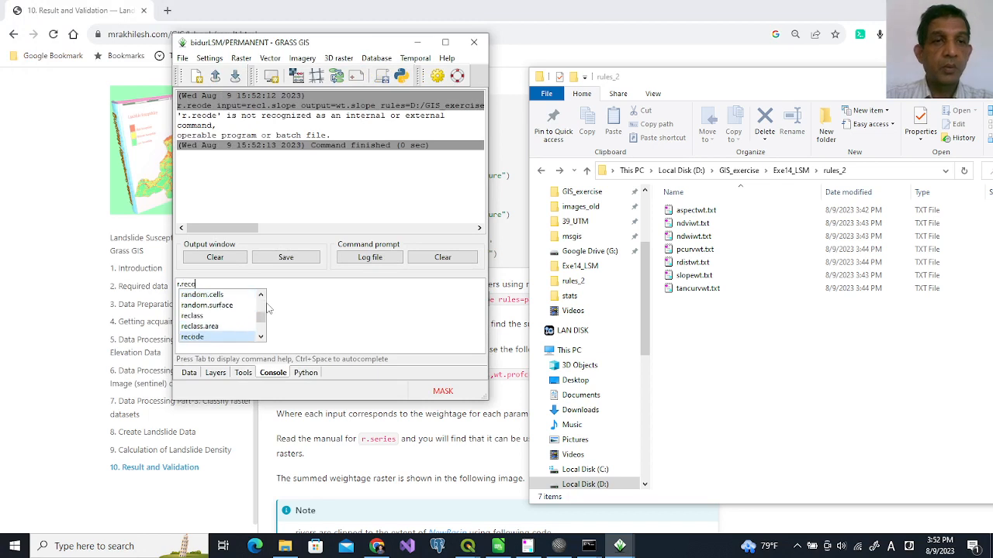
type("de")
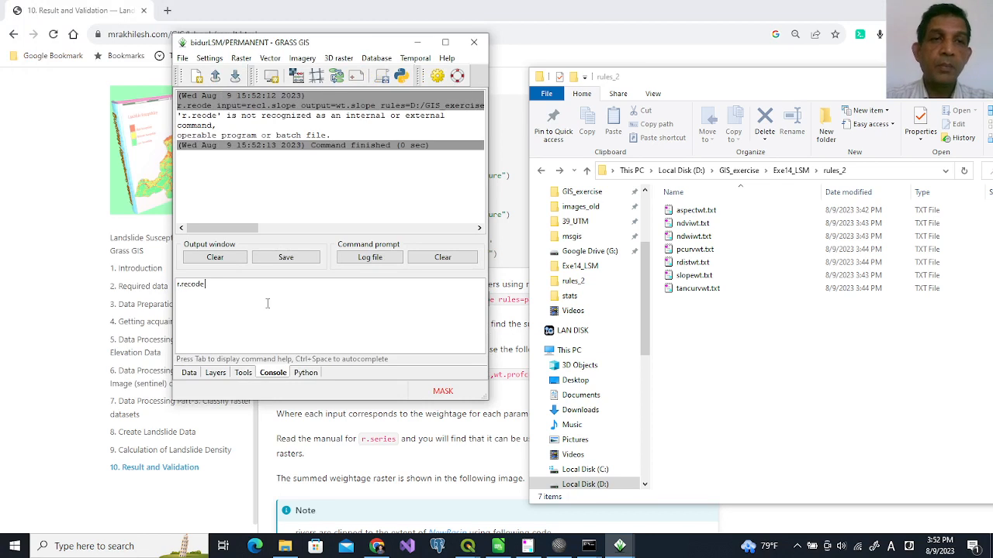
key("Up")
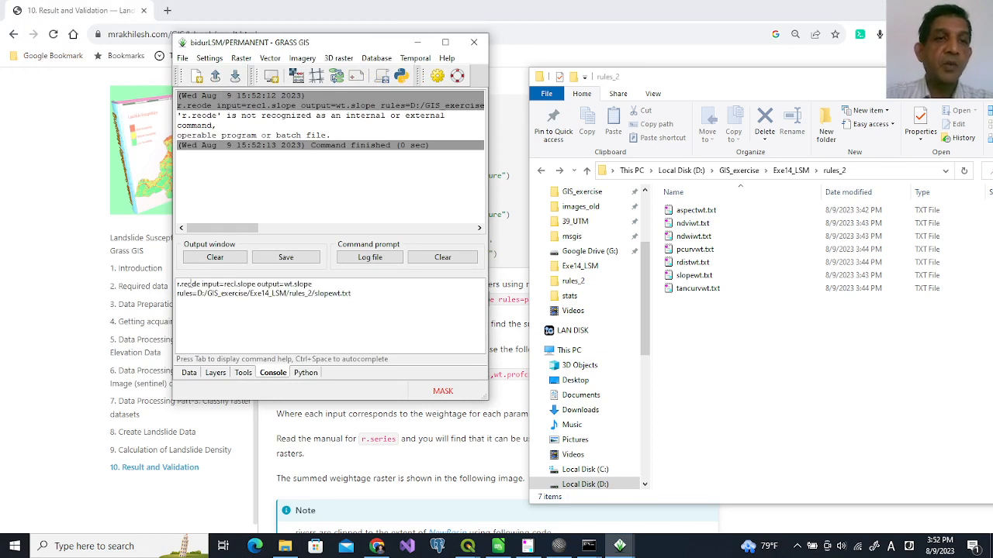
type("c")
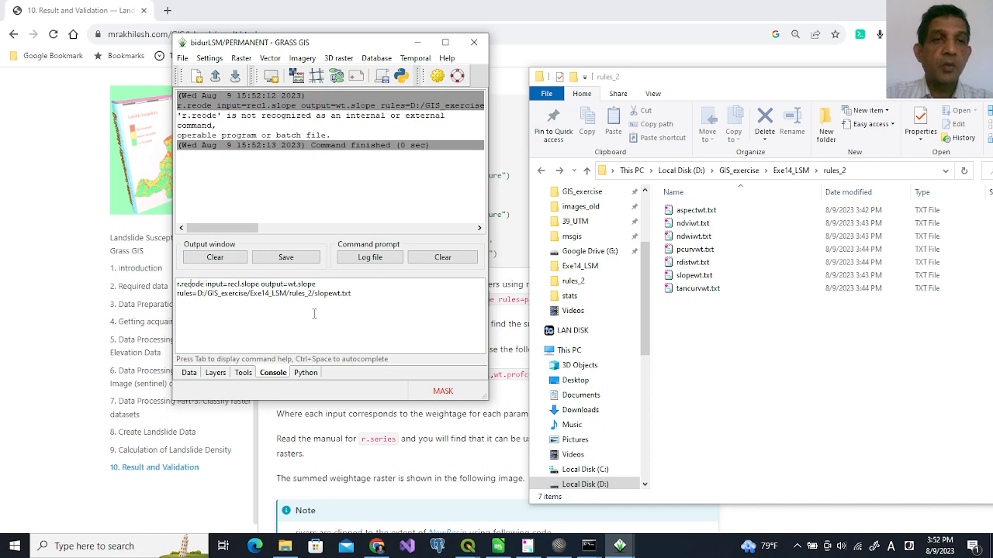
key("Return")
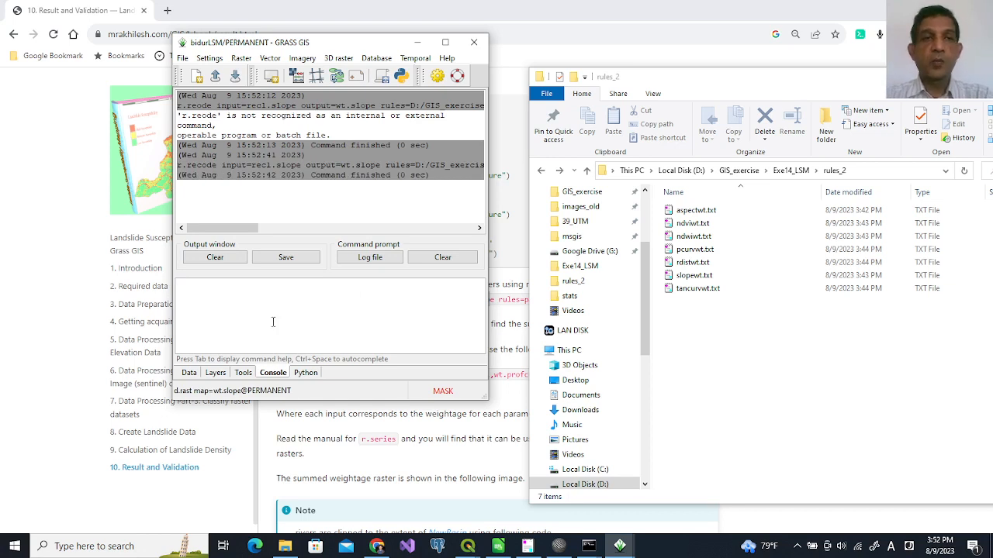
- Reuse the slope command to run r.recode with input recl.aspect, output wt.aspect and rule file aspectwt.txt, enlarging the prompt text
key("Up")
double_click(251, 284)
type("aspect")
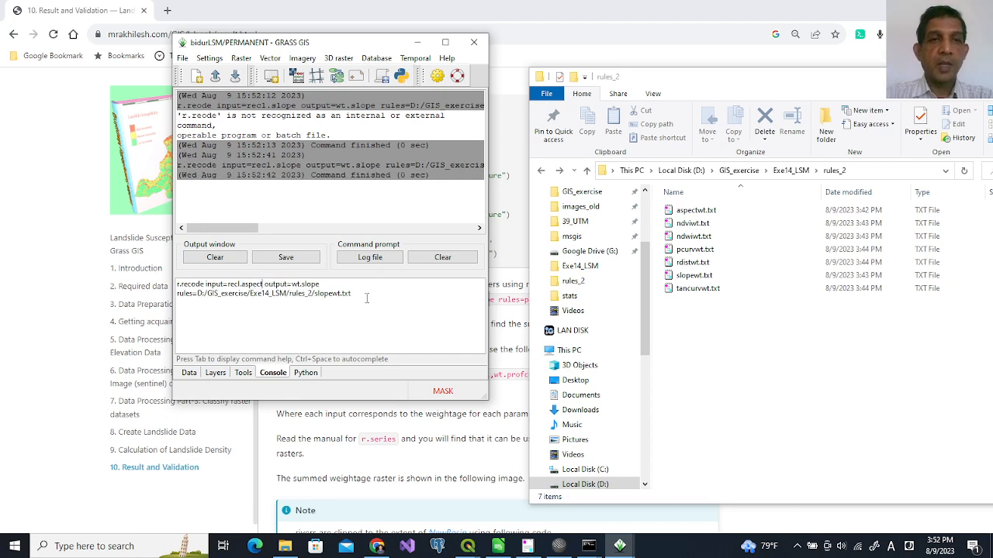
scroll(368, 298, "up", 2, "ctrl")
scroll(367, 299, "up", 1, "ctrl")
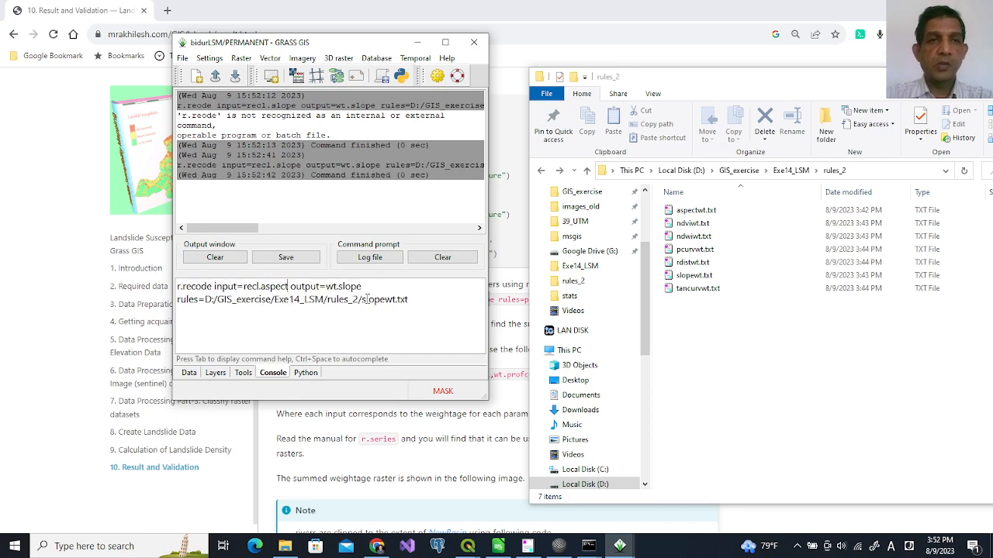
double_click(344, 287)
type("aspect")
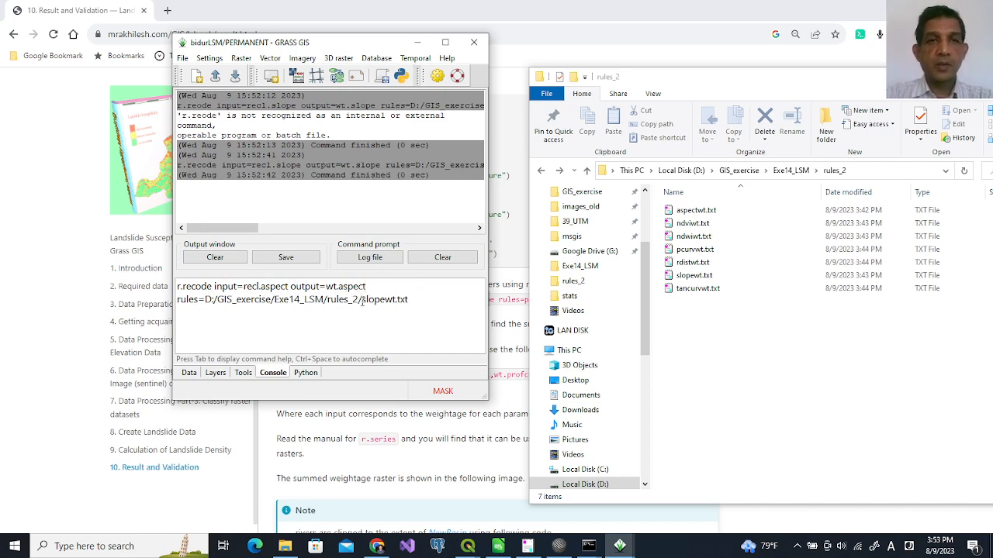
left_click_drag(362, 299, 386, 299)
type("aspect")
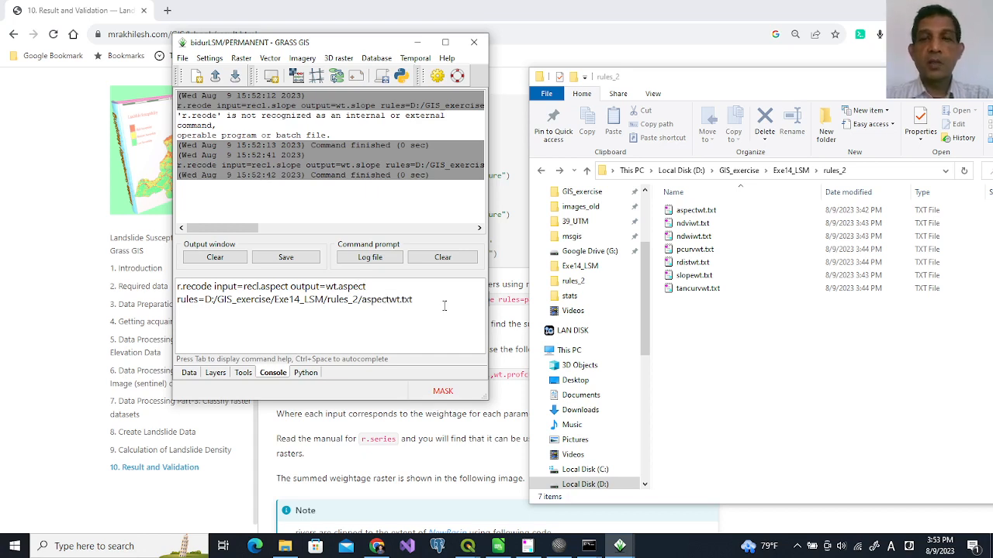
key("Return")
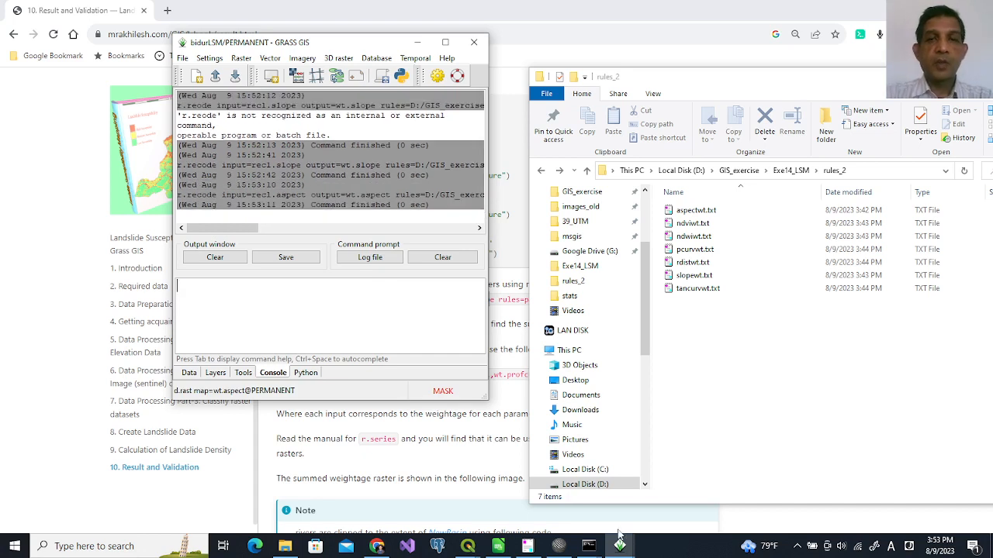
- Bring up Map Display 1 showing the recoded raster, place it beside the console, and return to the command prompt
mouse_move(620, 546)
left_click(663, 460)
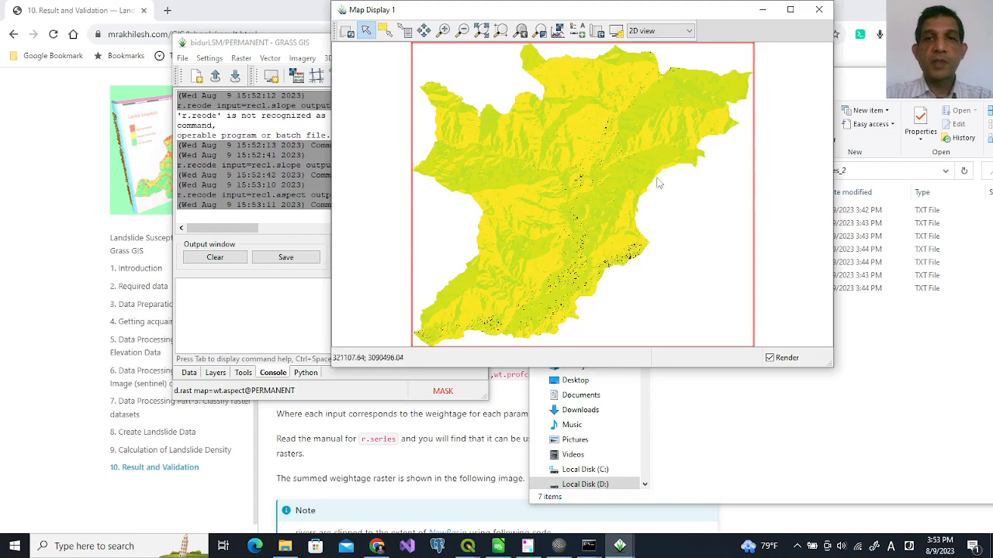
left_click_drag(695, 18, 831, 29)
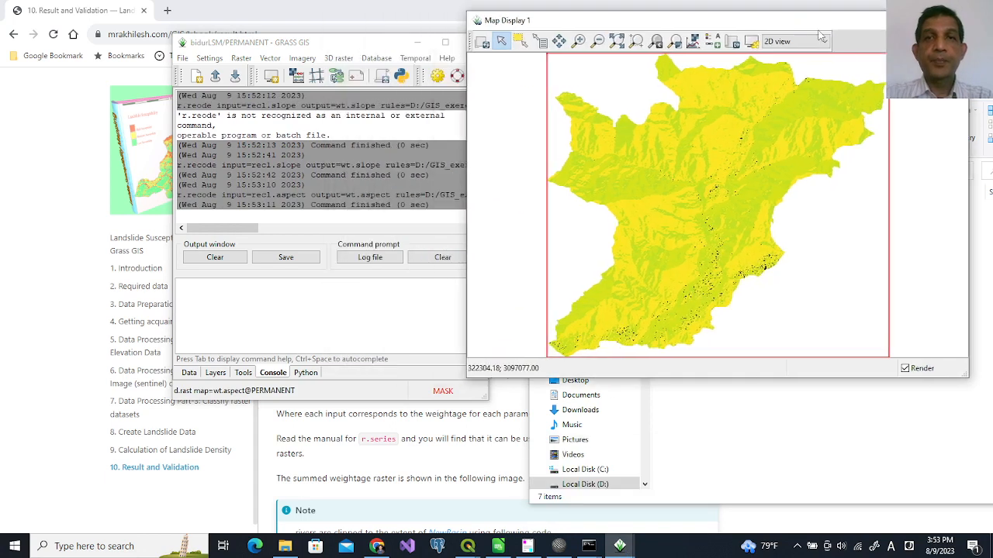
left_click(252, 305)
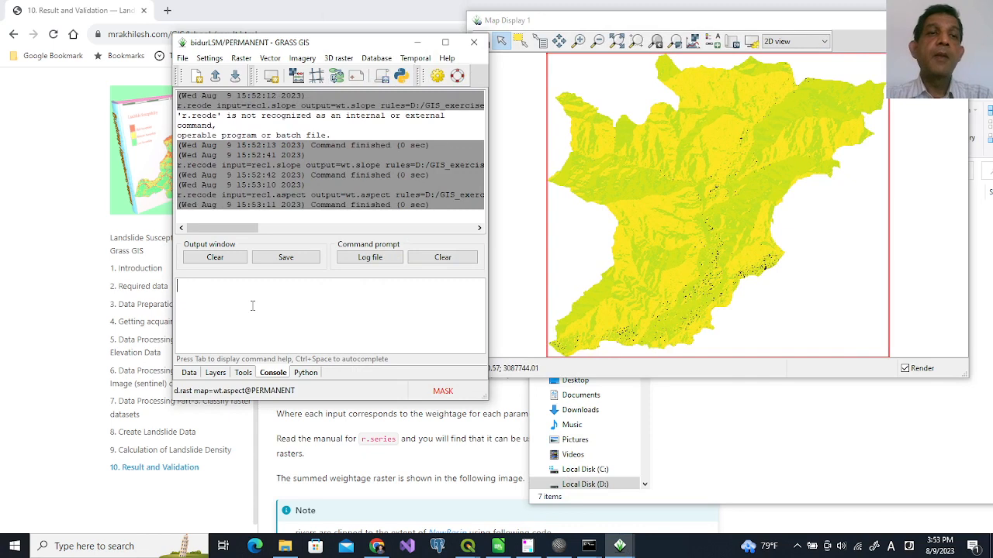
- Reuse the aspect command to run r.recode with input recl.ndvi, output wt.ndvi and rule file ndviwt.txt
key("Up")
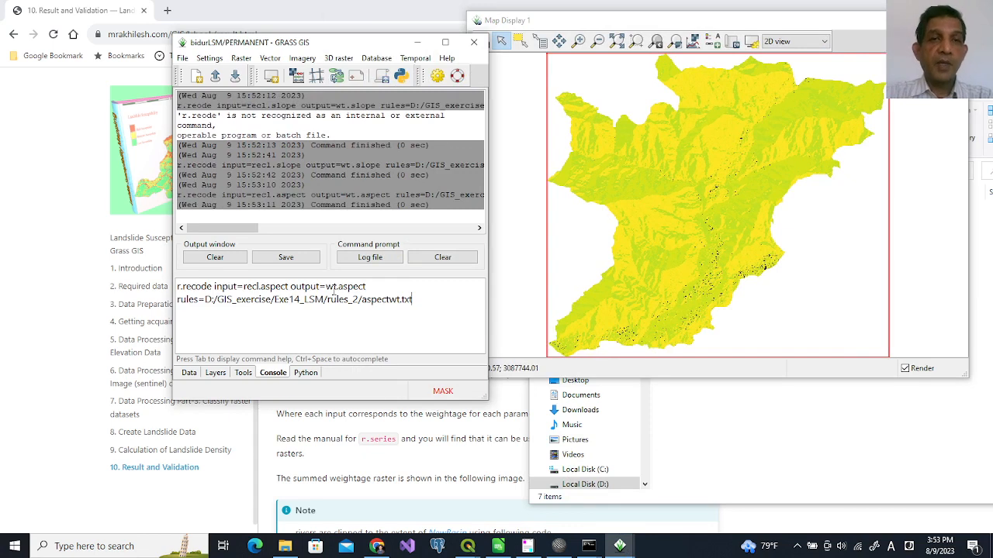
double_click(276, 287)
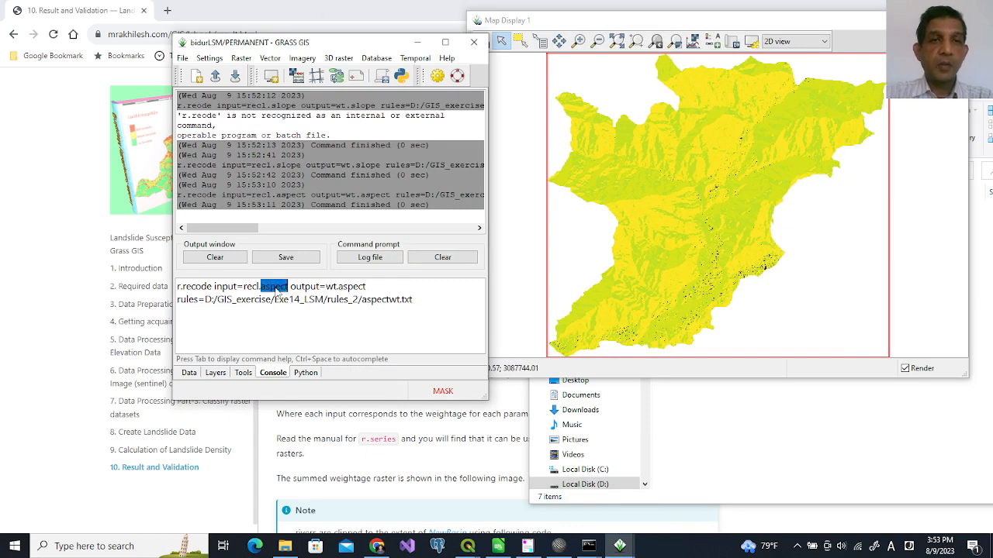
type("ndvi")
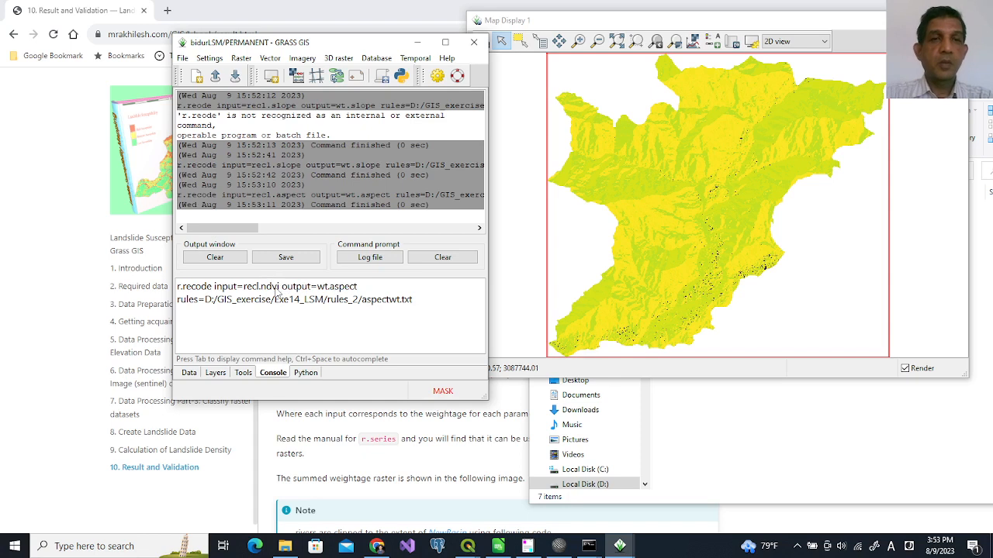
double_click(344, 287)
type("ndvi")
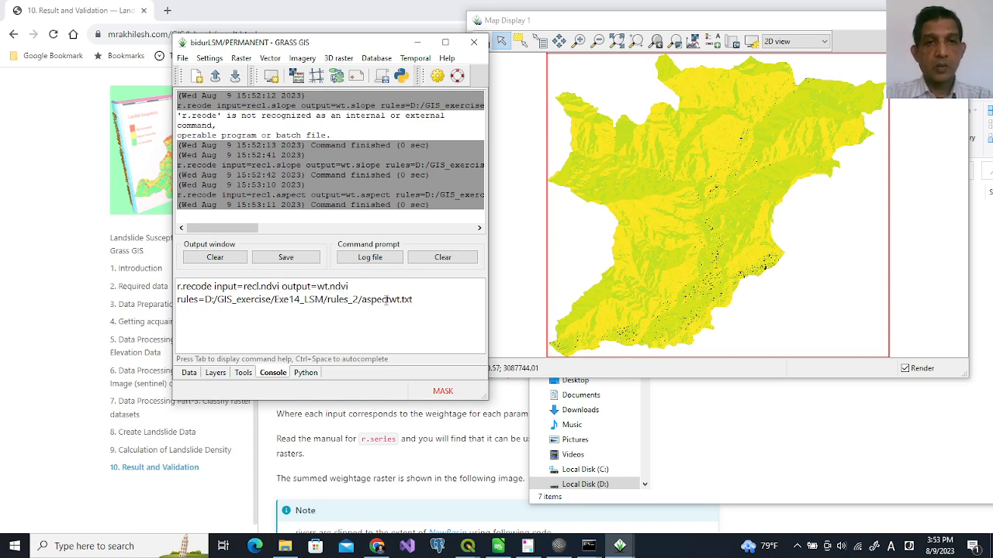
left_click_drag(387, 300, 361, 299)
type("ndvi")
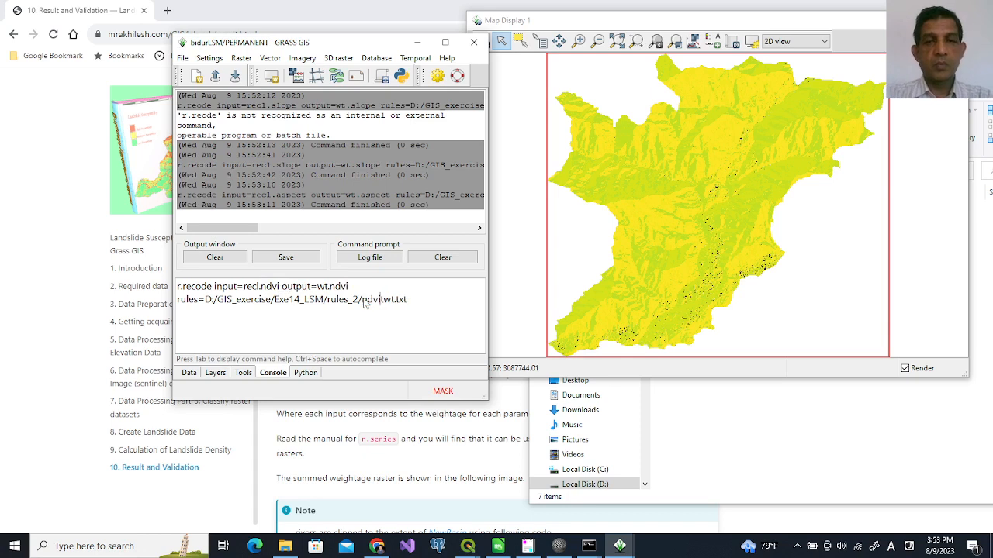
key("Return")
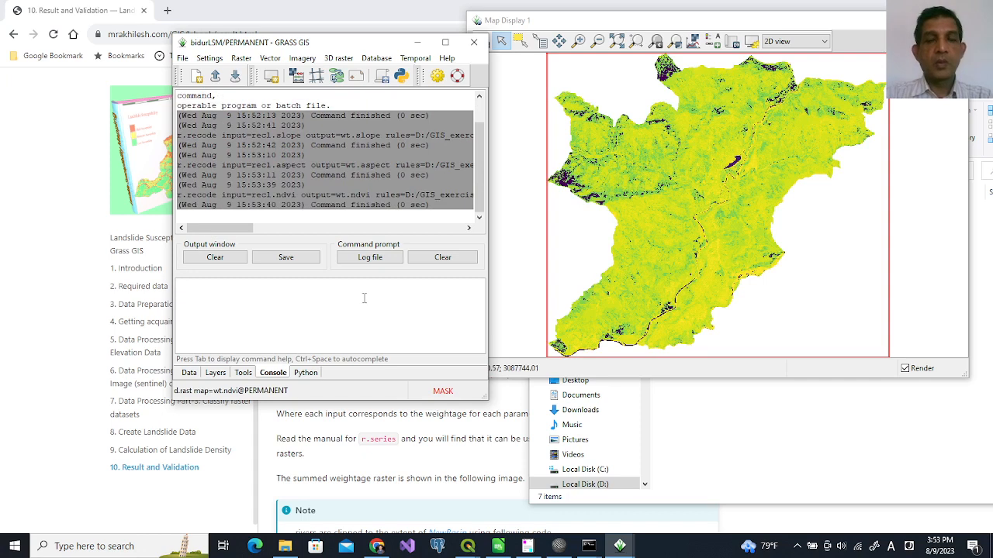
- Reuse the NDVI command to run r.recode with input recl.ndwi, output wt.ndwi and rule file ndwiwt.txt
key("Up")
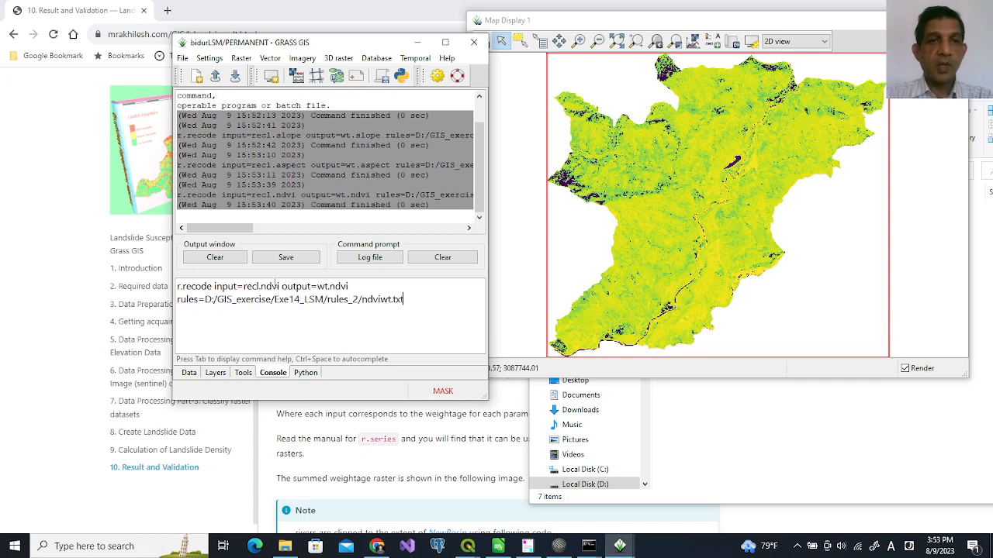
key("BackSpace")
key("BackSpace")
type("wi")
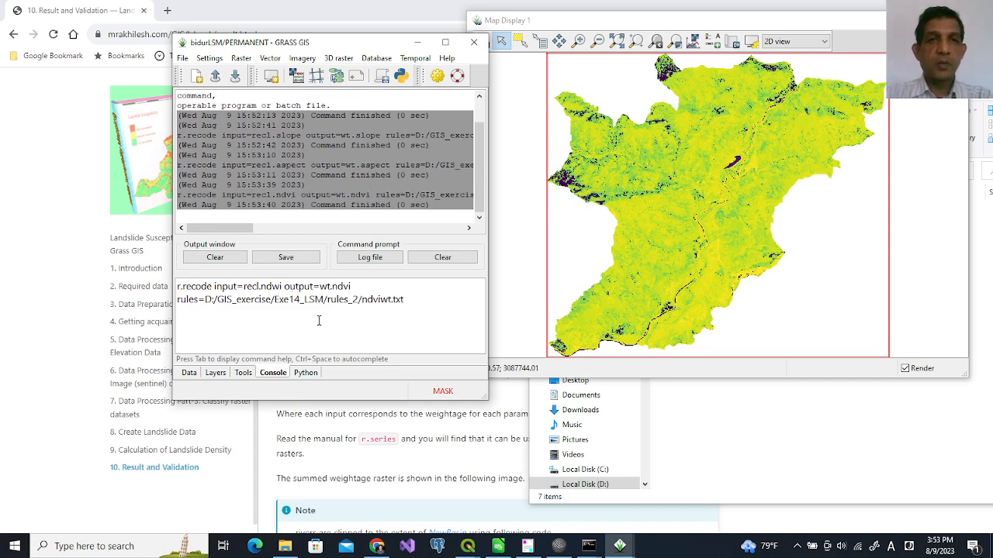
key("BackSpace")
type("w")
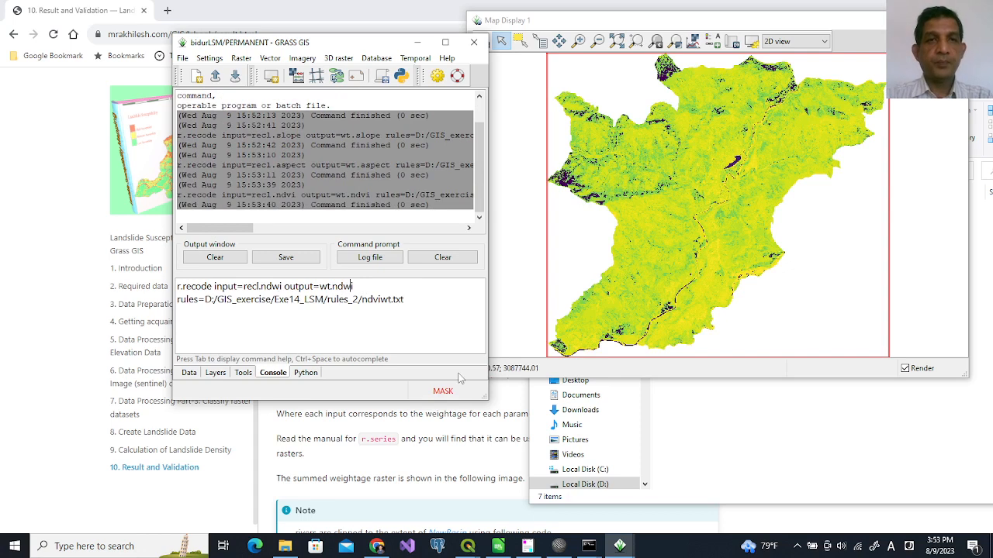
left_click(373, 301)
key("Delete")
type("w")
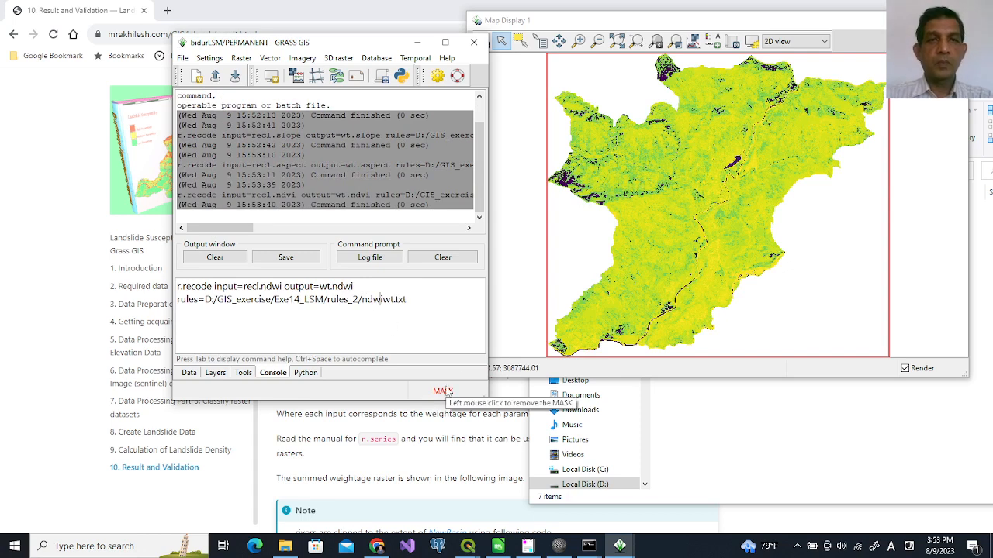
key("Return")
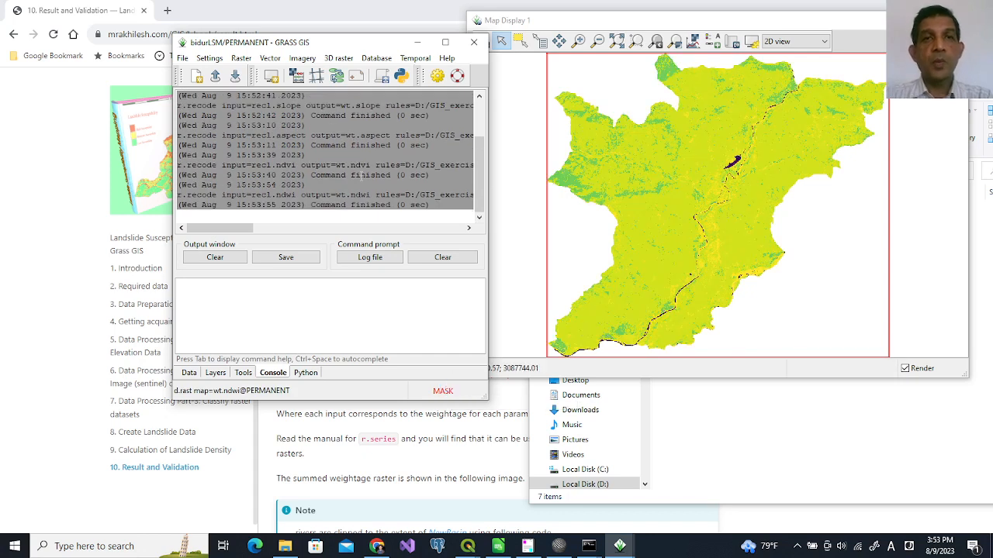
- Recall the NDWI command and change its input to recl.profcurv and output to wt.profcurv, checking the raster name in the project data
scroll(365, 190, "up", 3)
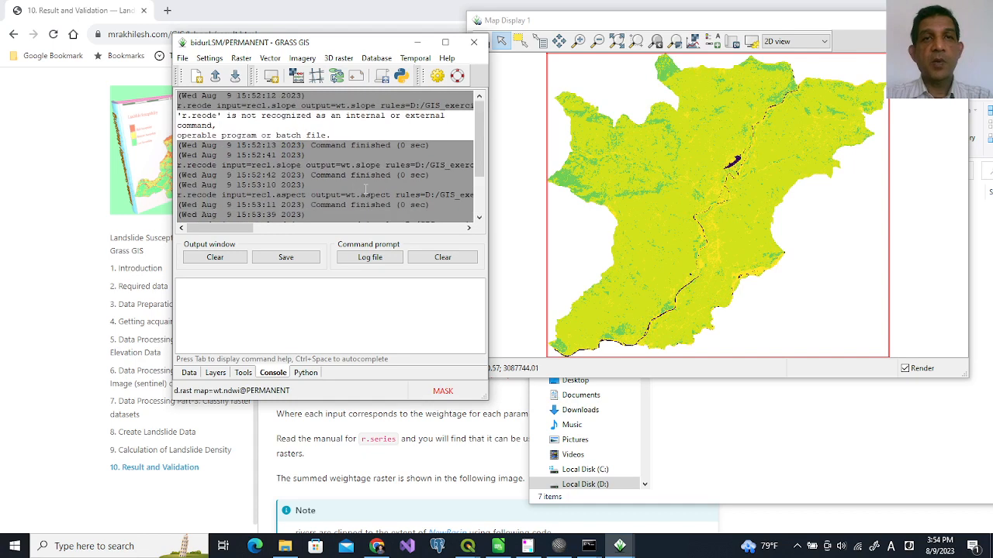
scroll(365, 190, "down", 2)
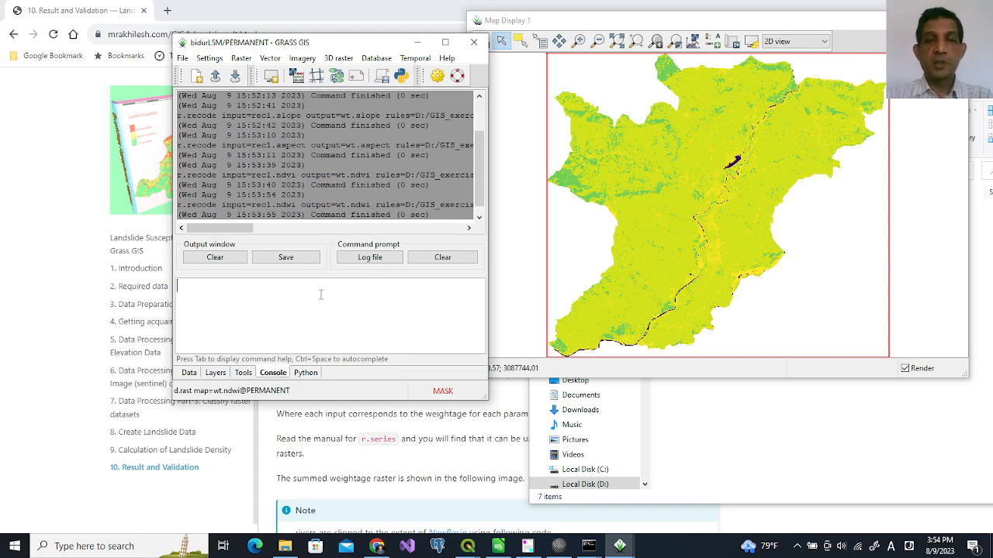
type("r.recode input=recl.ndwi output=wt.ndwi rules=D:/GIS_exercise/Exe14_LSM/rules_2/ndwiwt.txt")
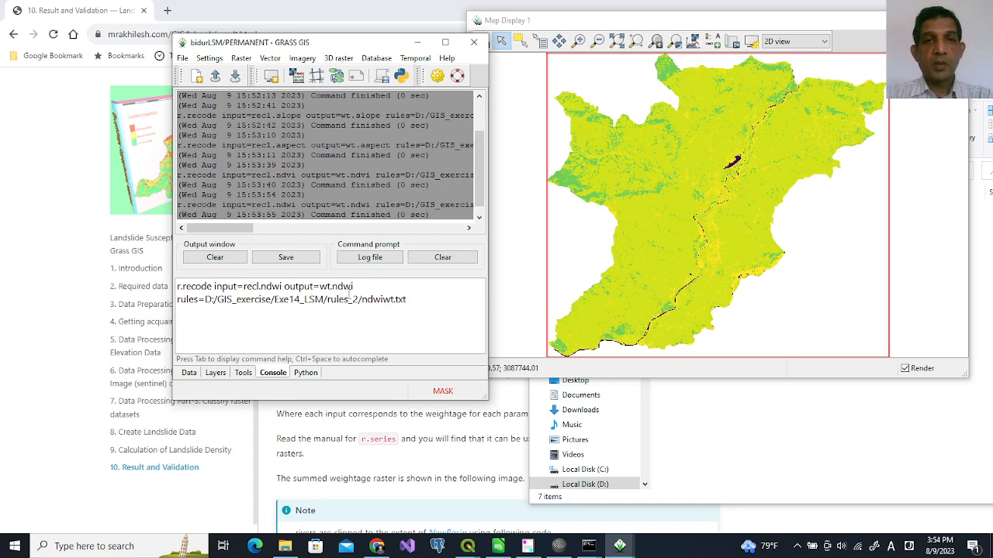
double_click(275, 291)
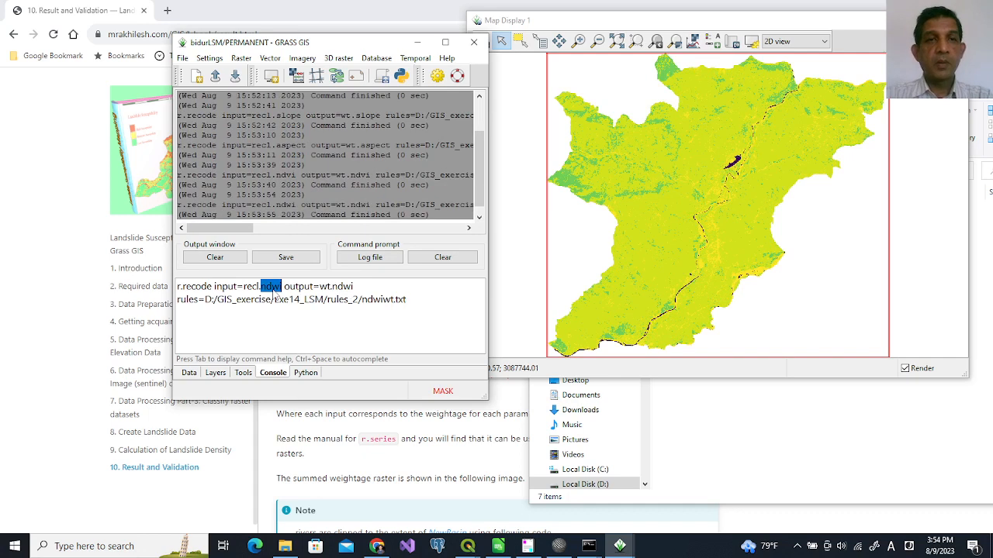
type("pr")
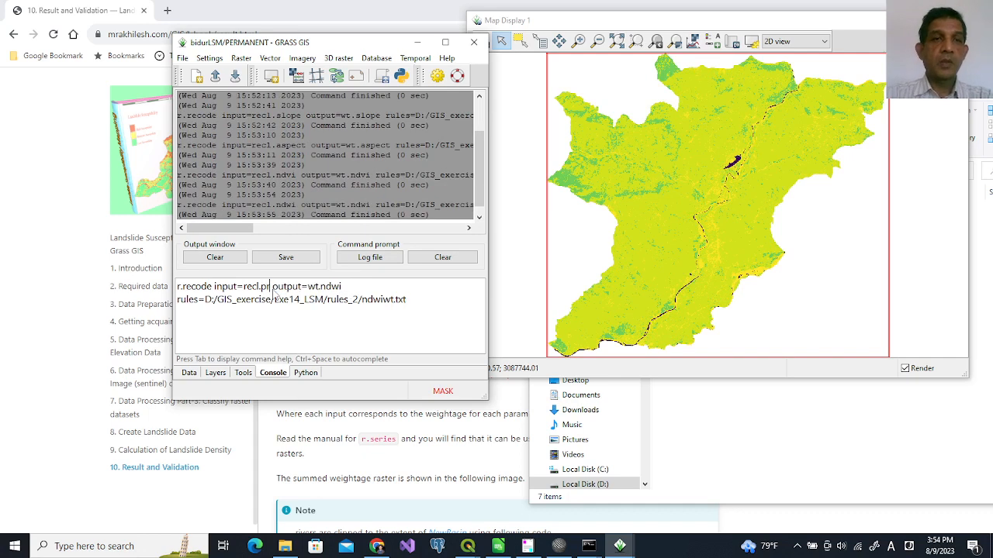
left_click(188, 374)
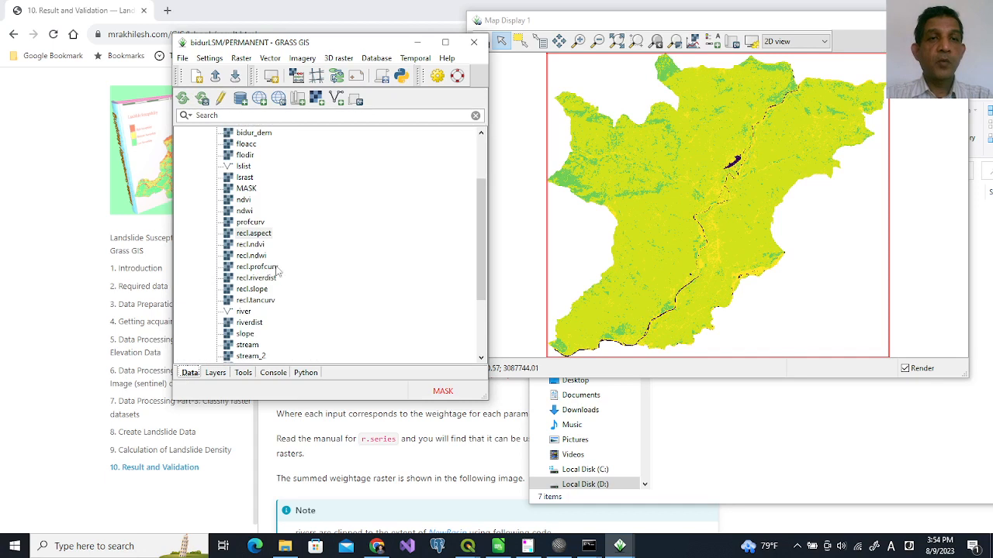
left_click(273, 374)
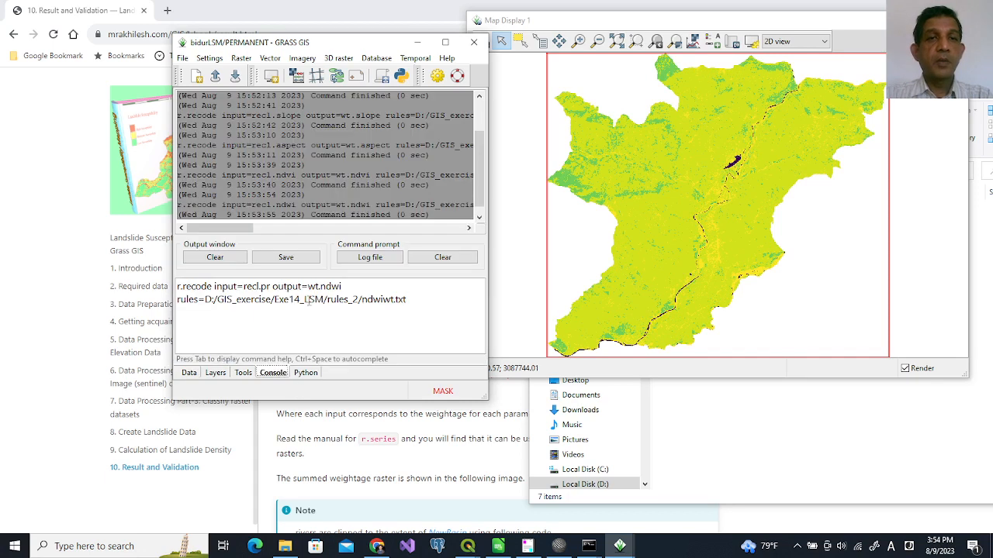
left_click(270, 287)
type("ofcur")
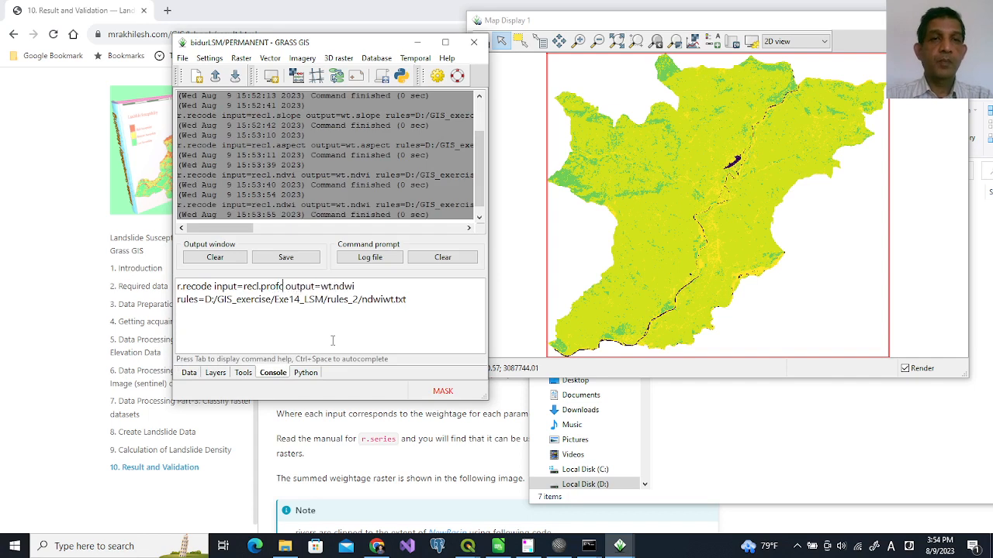
type("v")
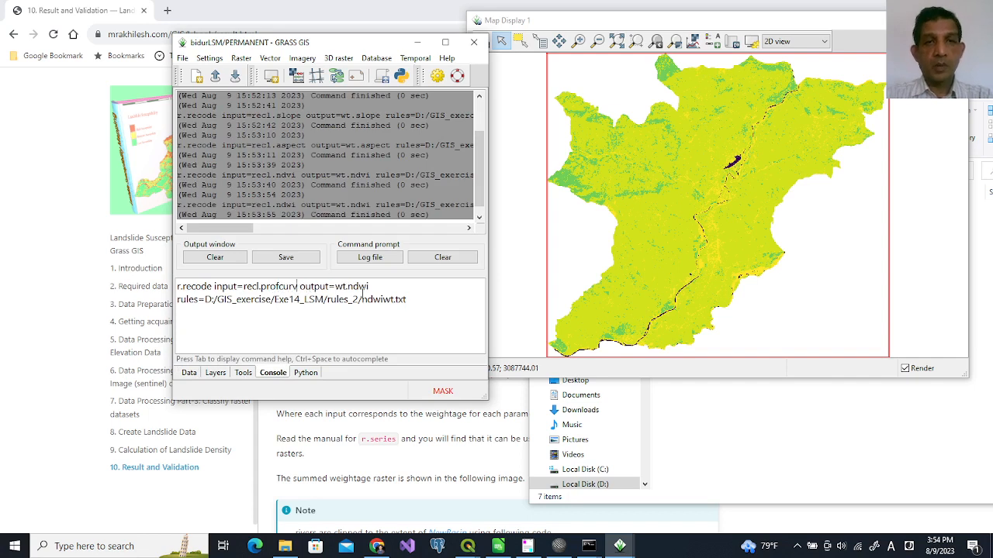
double_click(361, 286)
type("pro")
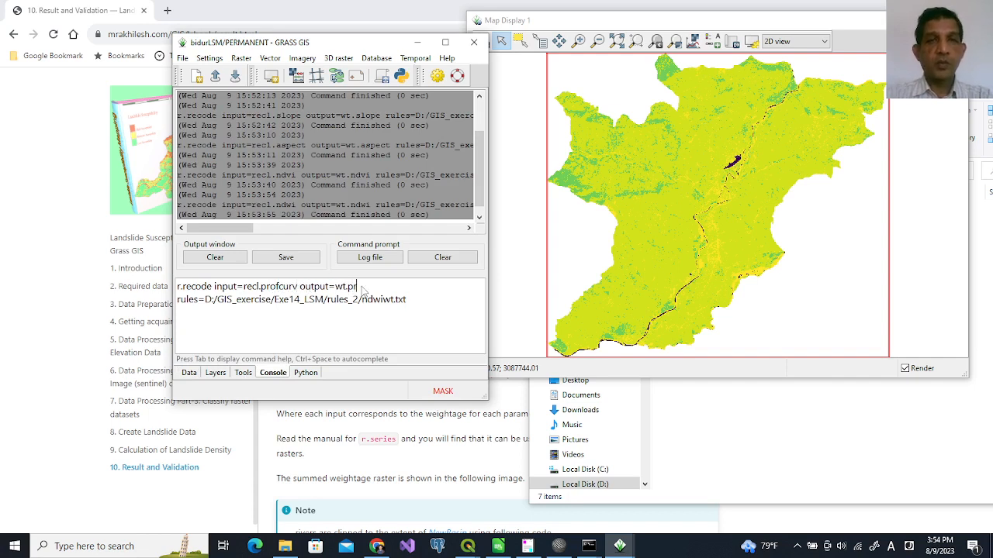
type("fcurv")
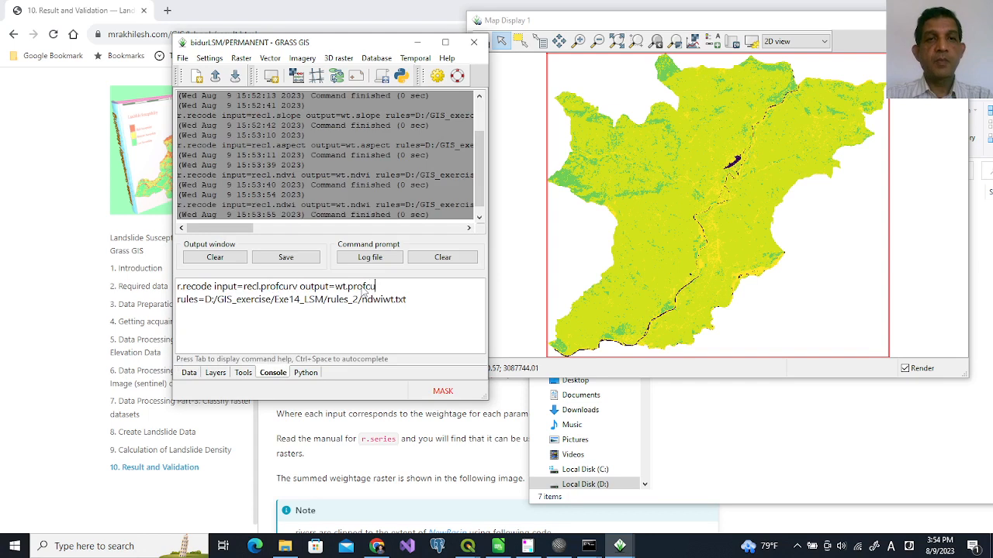
- Check the rule file names in File Explorer, set the command's rule file to pcurvwt.txt, and run it
left_click(768, 473)
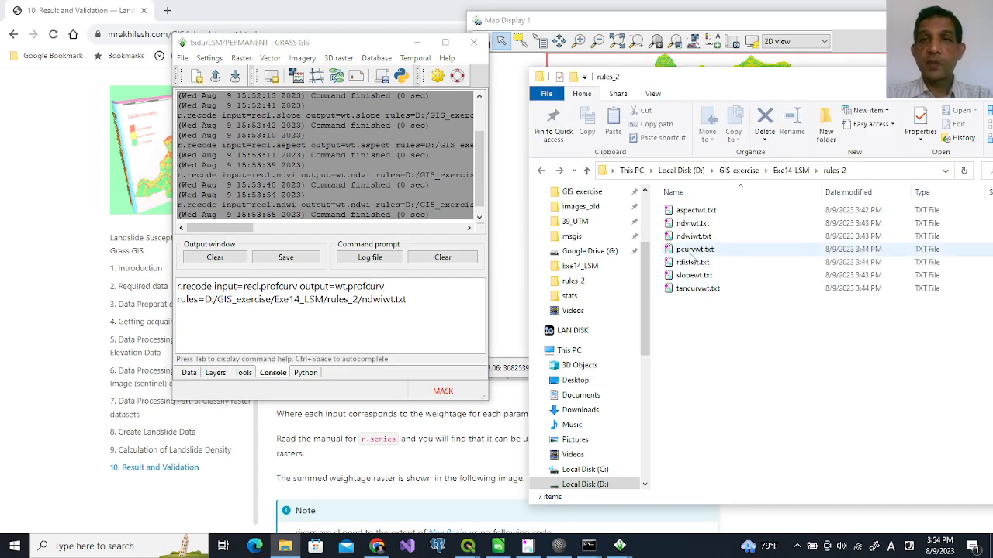
left_click(371, 302)
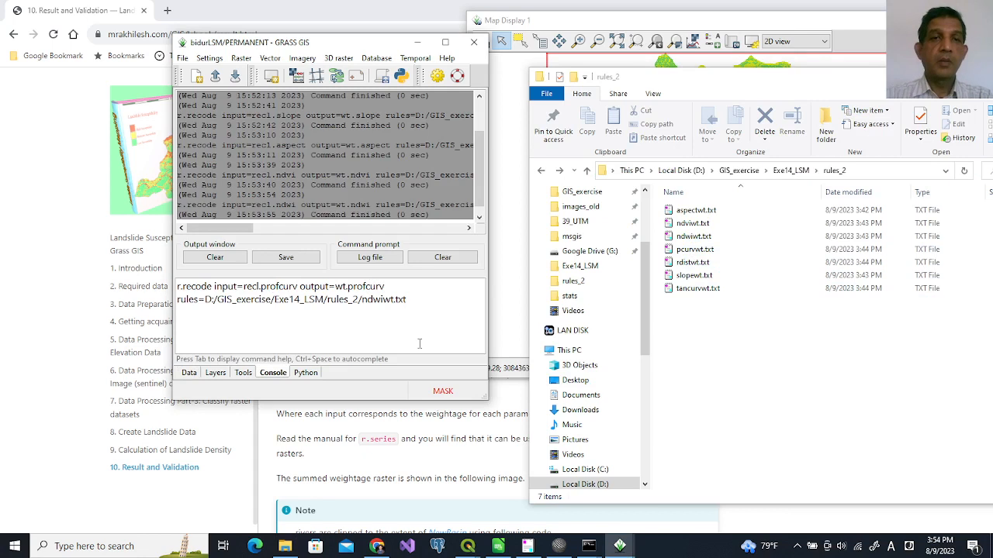
key("Delete")
key("Delete")
key("BackSpace")
key("BackSpace")
type("pcurv")
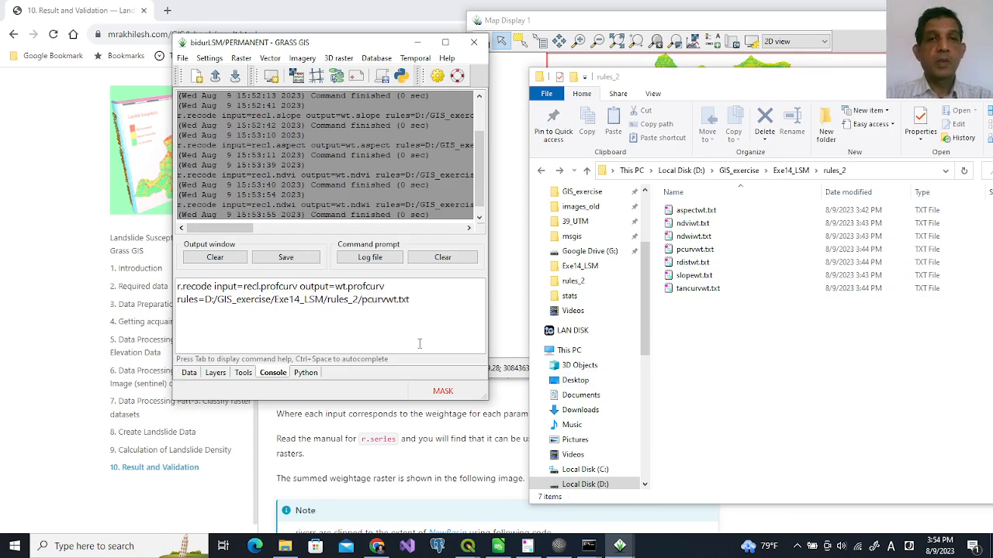
key("Return")
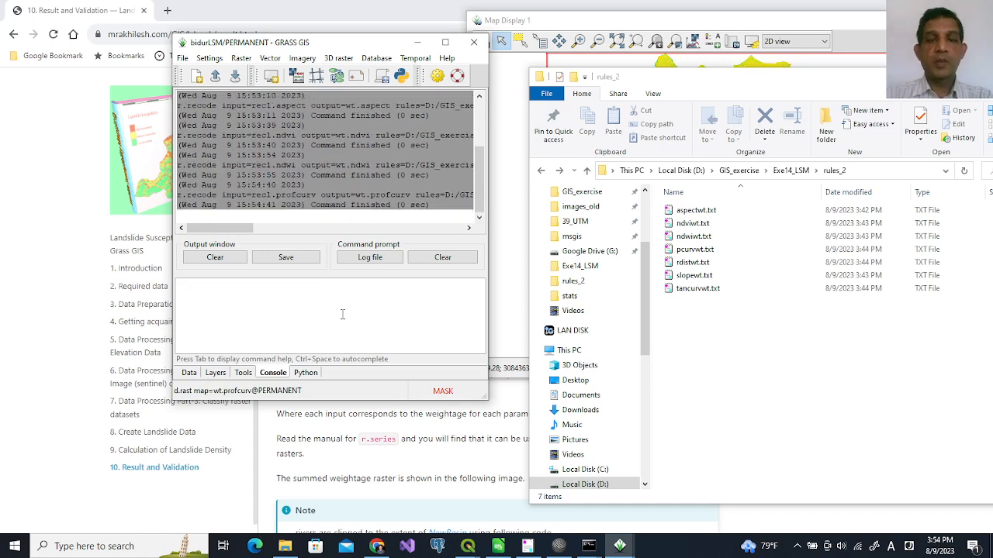
- Recall the profile curvature command and start clearing the "prof" prefix from its input raster name
key("Up")
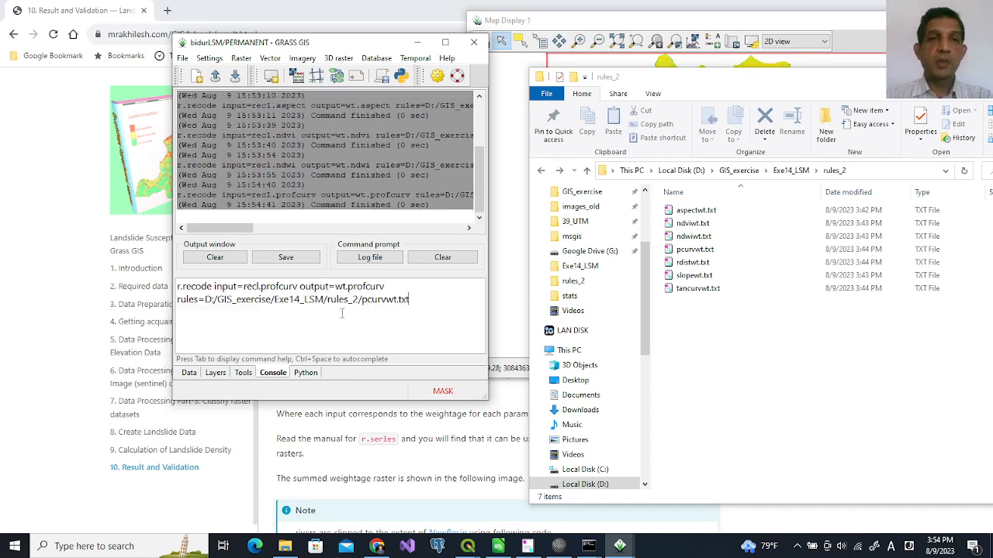
left_click(280, 286)
key("BackSpace")
key("BackSpace")
key("BackSpace")
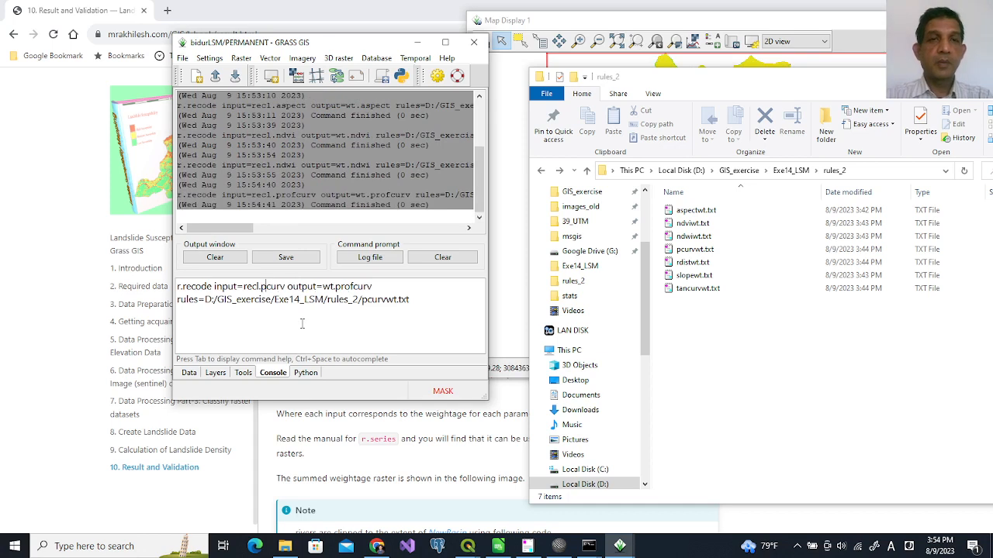
- Recode recl.tancurv into wt.tancurv by editing the r.recode command to use the rules_2/tancurvwt.txt rules file, and run it
key("BackSpace")
type("tan")
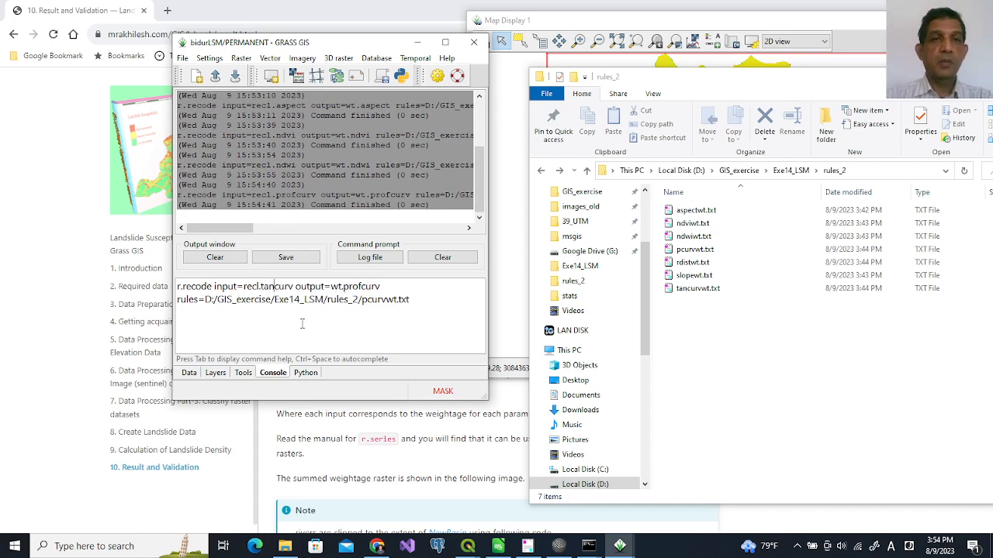
double_click(273, 286)
key("ctrl+c")
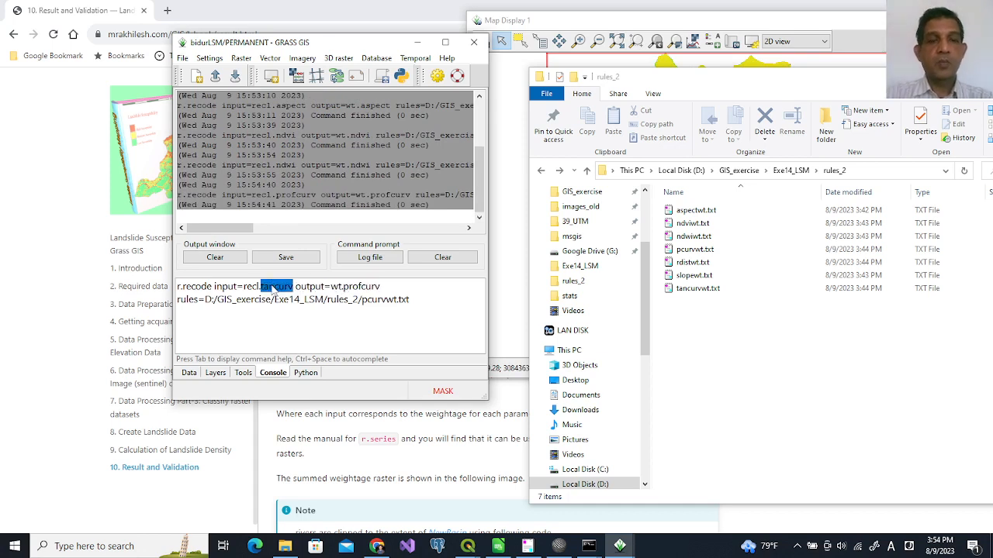
double_click(358, 286)
key("ctrl+v")
left_click(367, 301)
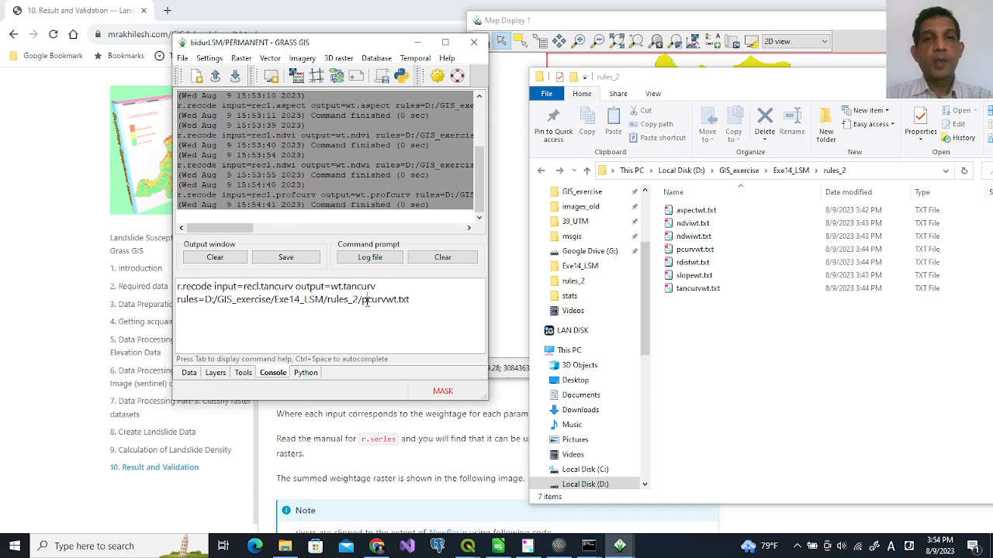
key("BackSpace")
type("tan")
key("Return")
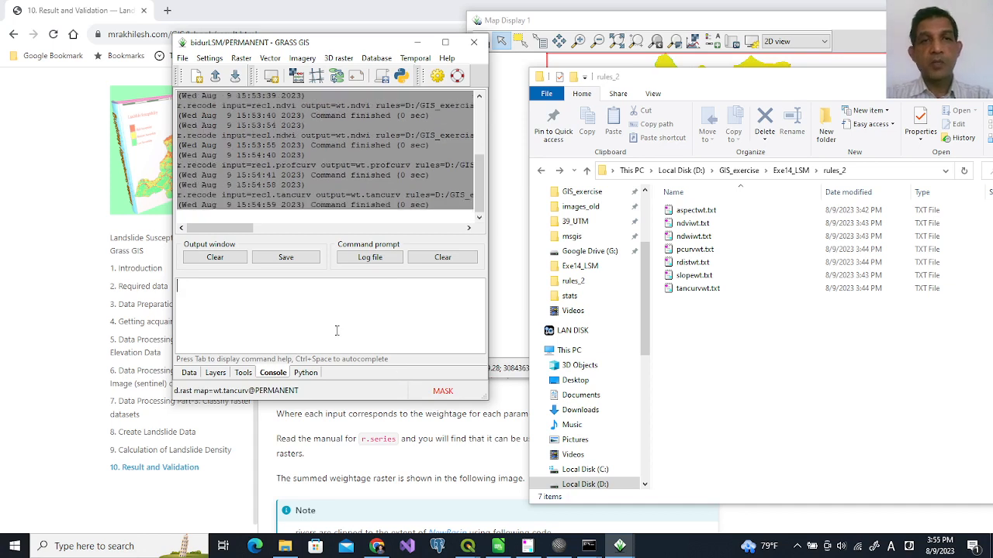
- Try to recode recl.rdist into wt.rdist with r.recode, using the rules file rules_2/rdistwt.txt
key("Up")
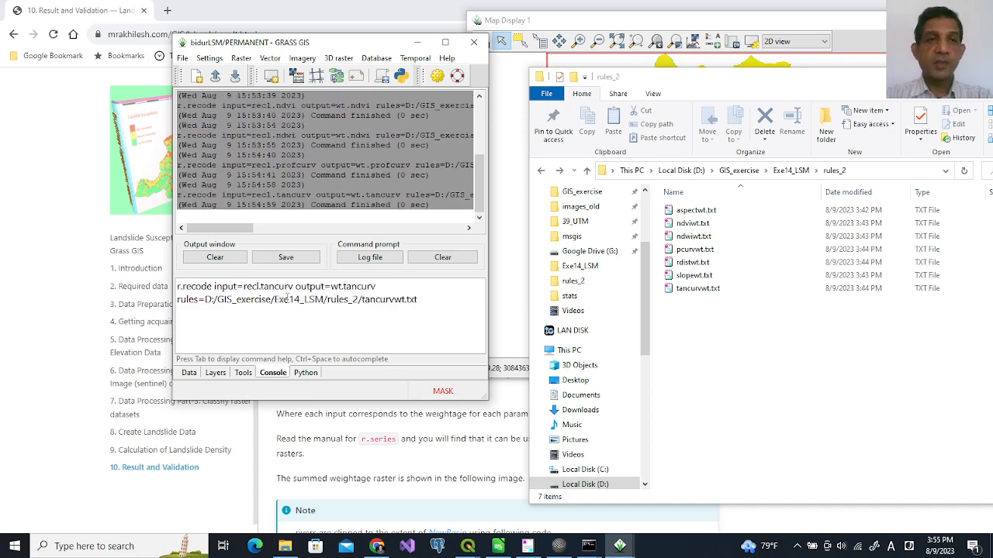
double_click(276, 287)
type("rdist")
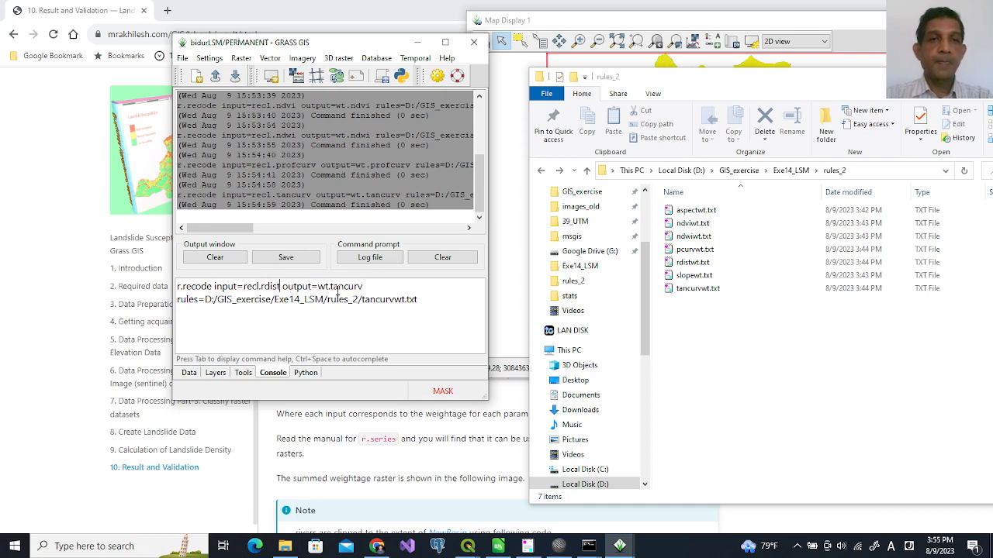
double_click(342, 287)
type("rdist")
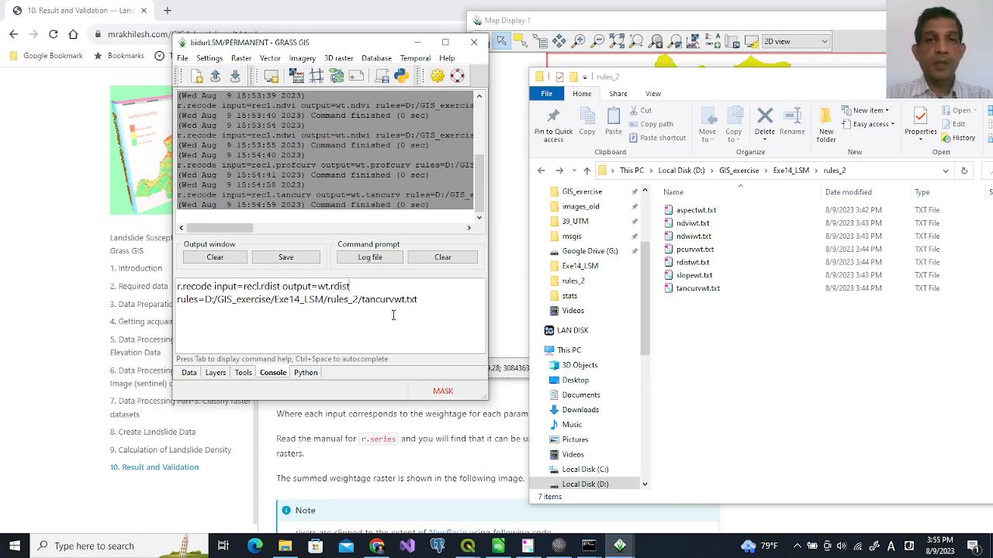
left_click_drag(394, 300, 362, 304)
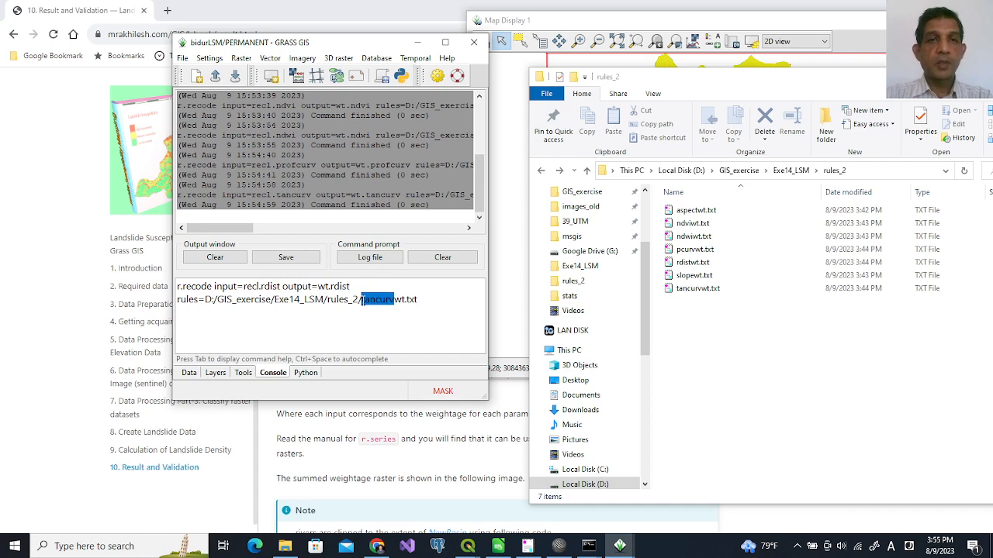
type("rdist")
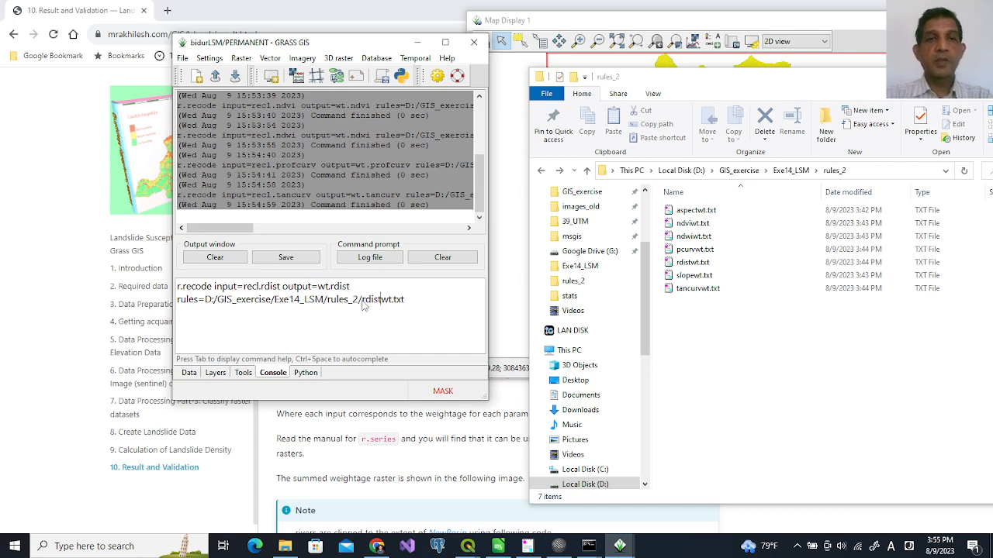
key("Return")
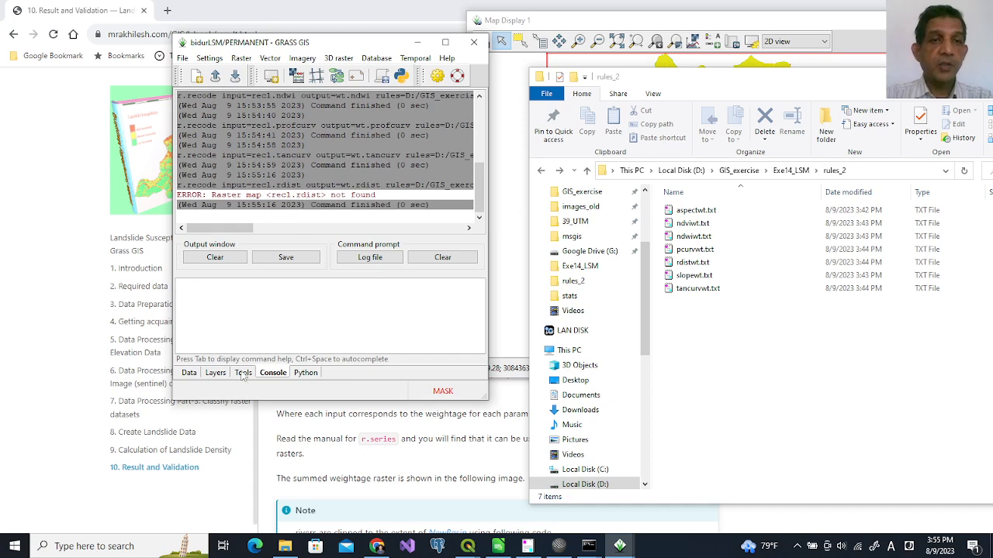
- Check the reclassified river distance raster's name, and rerun the recalled r.recode command with input recl.riverdist and output wt.riverdist
left_click(190, 373)
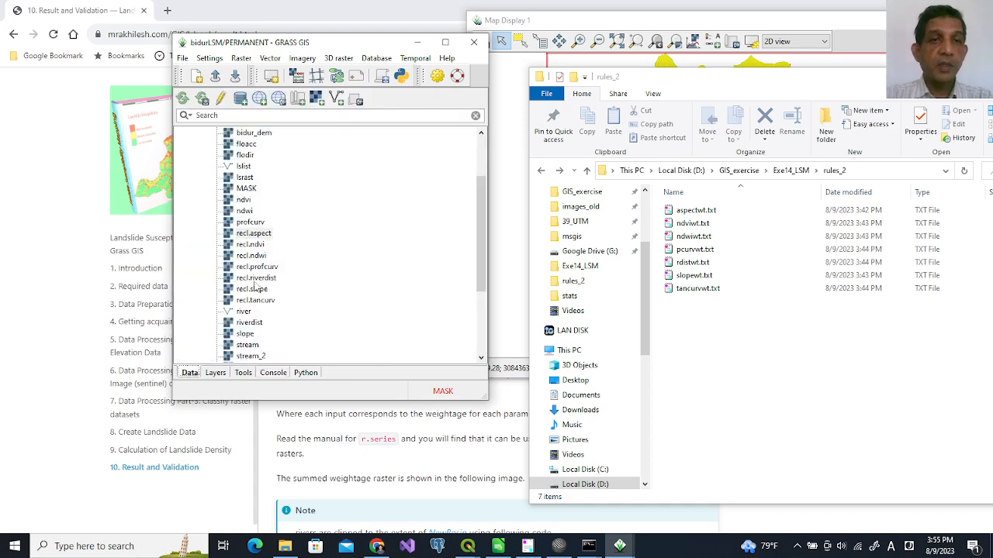
left_click(283, 373)
key("Up")
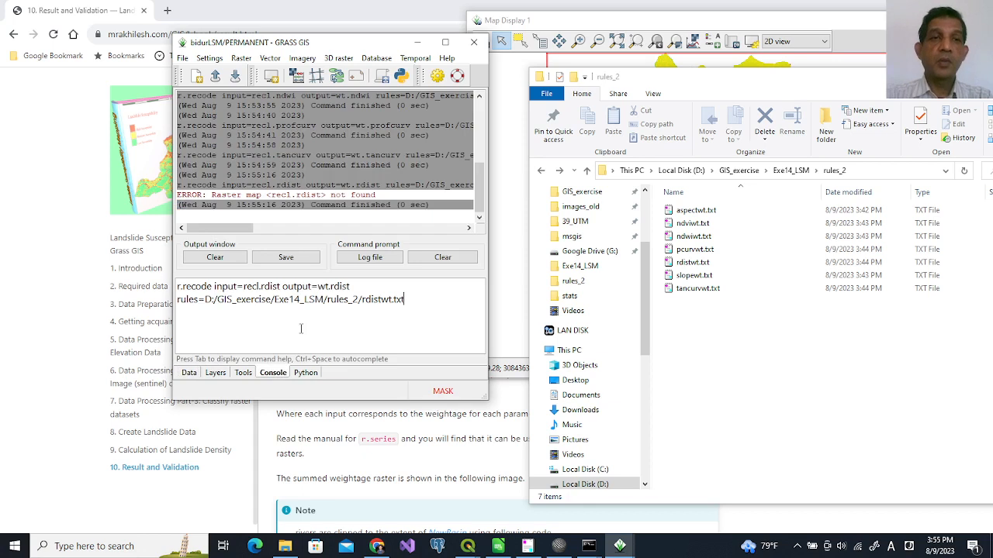
type("iver")
double_click(275, 289)
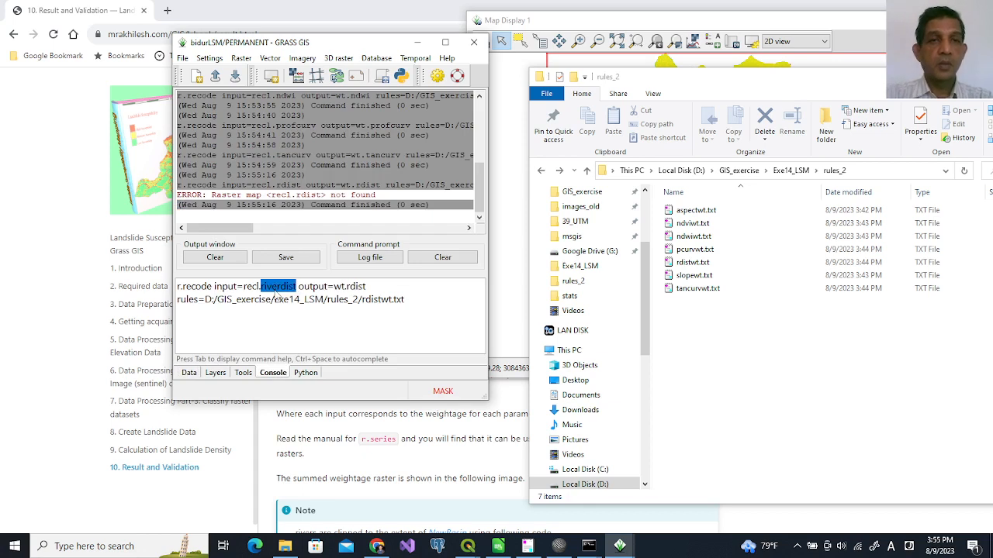
key("ctrl+c")
double_click(354, 286)
key("ctrl+v")
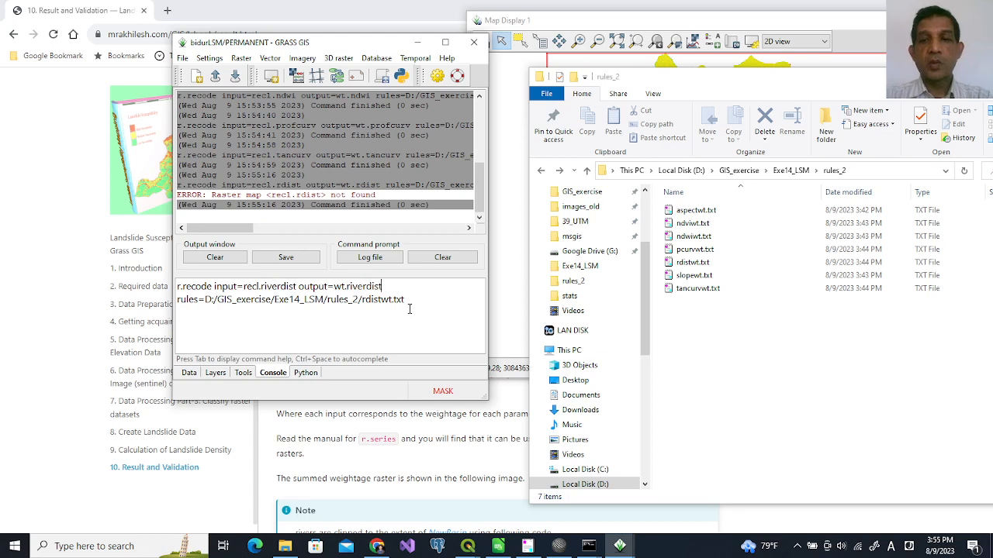
key("Return")
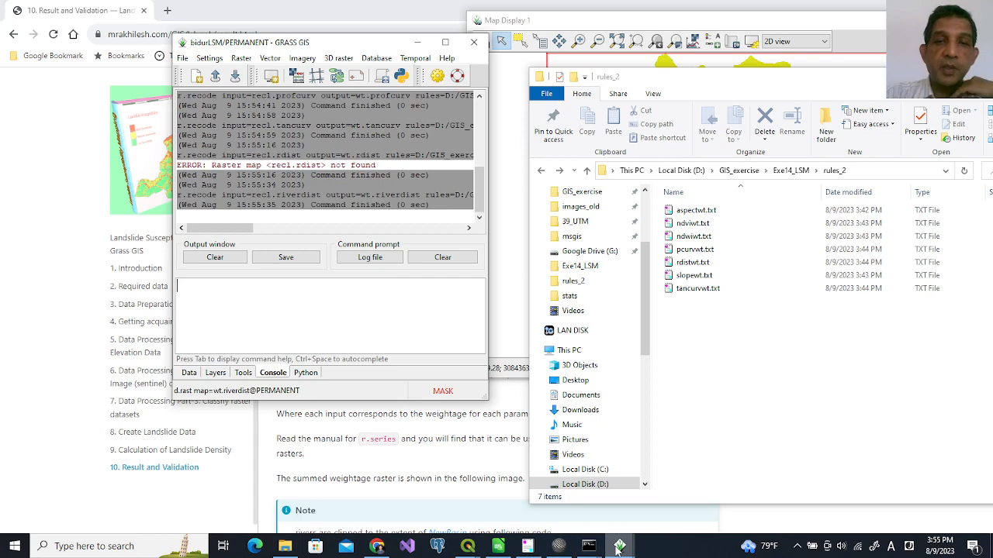
- View the wt.riverdist raster in the map display and read the r.series summation instructions in the browser tutorial
left_click(619, 546)
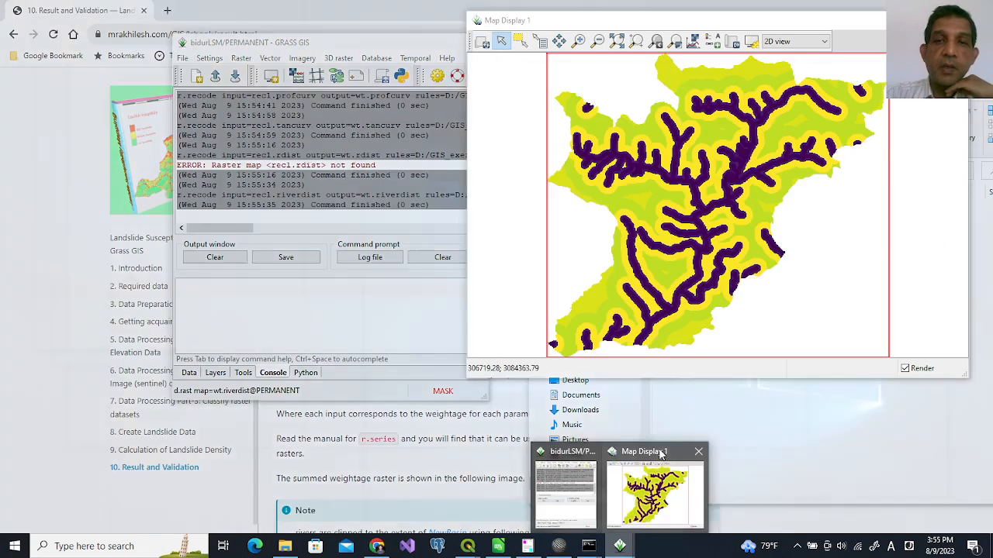
left_click(661, 455)
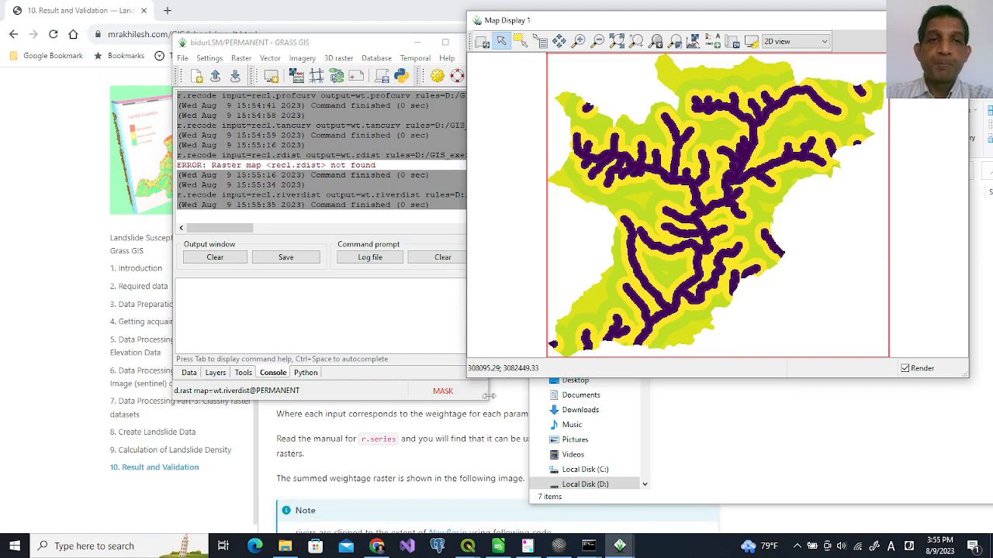
left_click(440, 436)
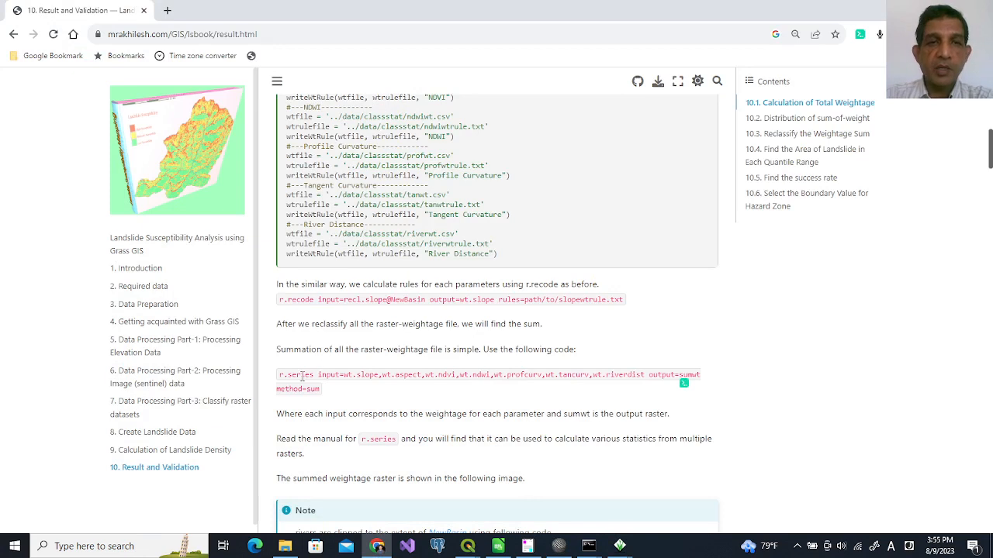
scroll(382, 388, "down", 1)
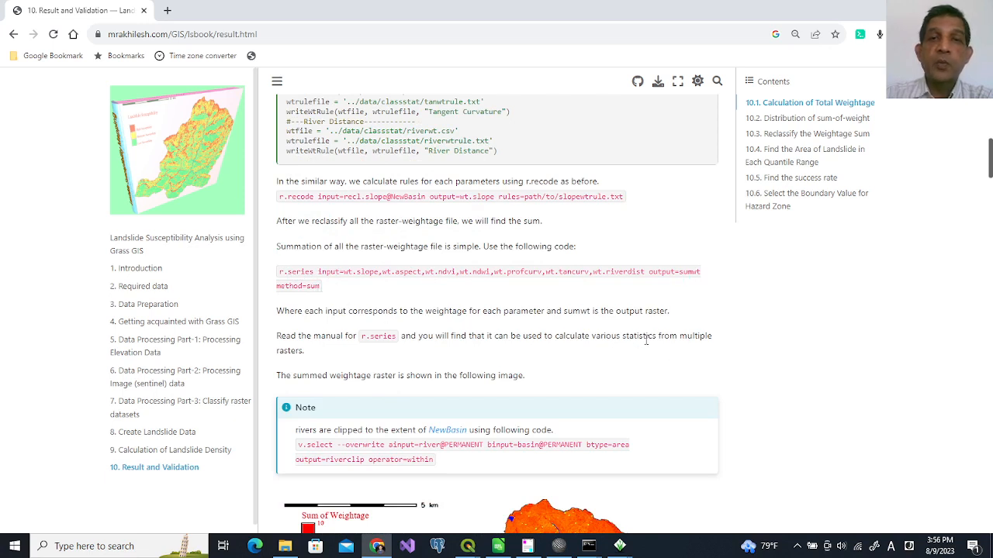
double_click(639, 338)
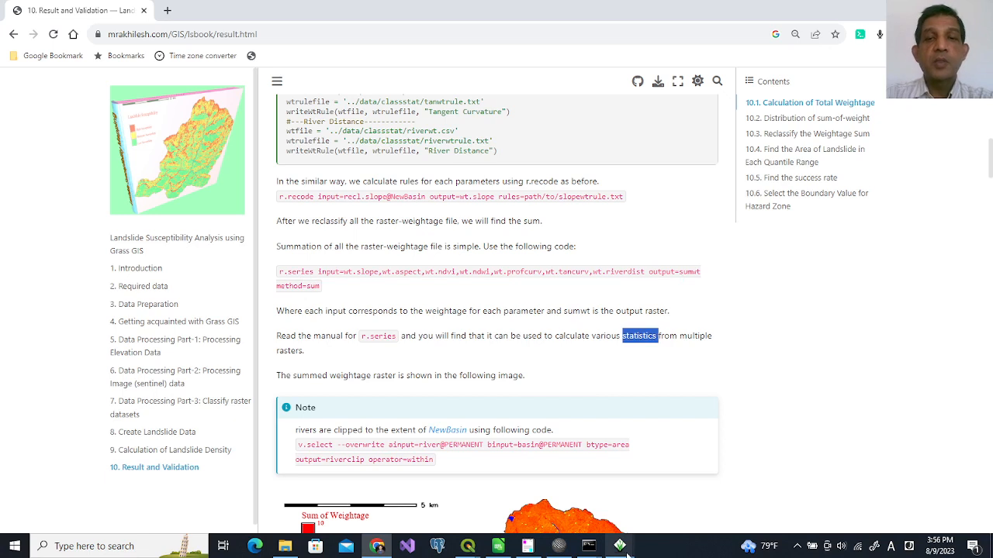
- Switch to the GRASS GIS console, move its window aside from the tutorial, and begin an r.series command with inputs wt.aspect and wt.slope
mouse_move(620, 547)
left_click(573, 504)
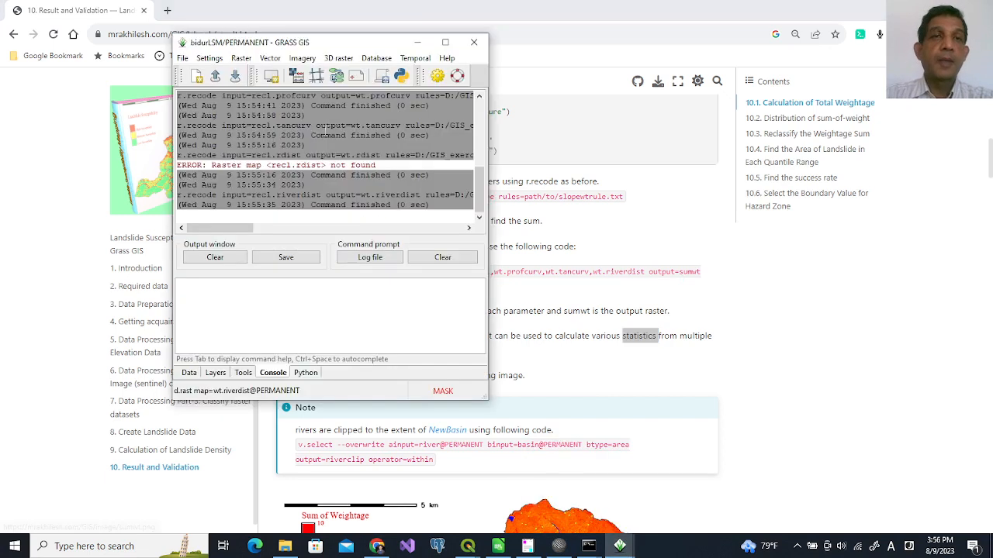
left_click_drag(321, 48, 734, 77)
left_click(646, 333)
type("r.ser")
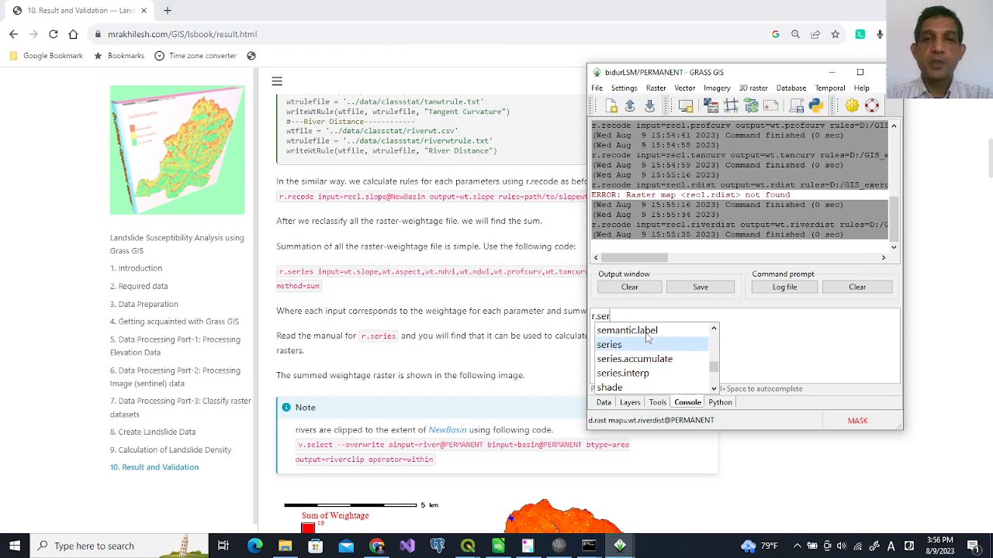
left_click(646, 343)
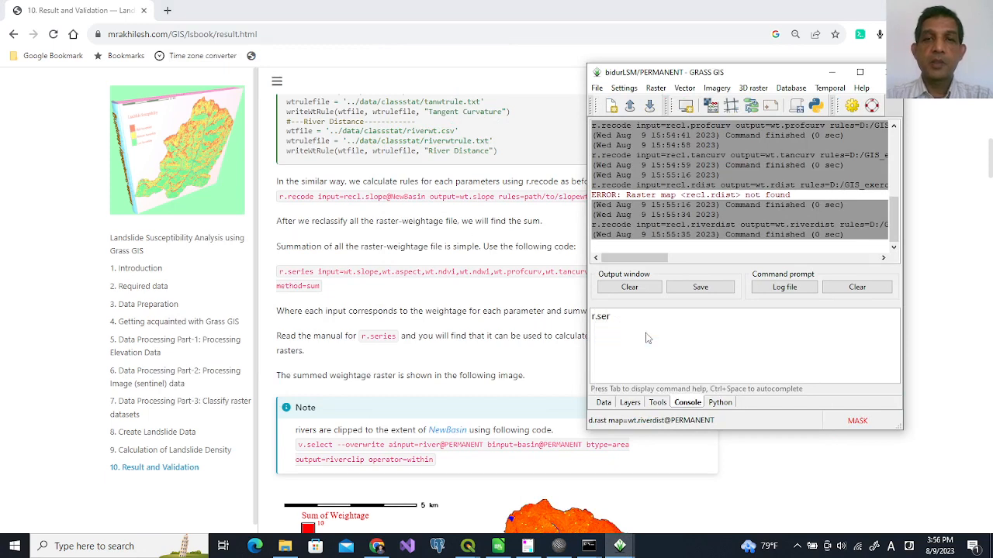
type("input")
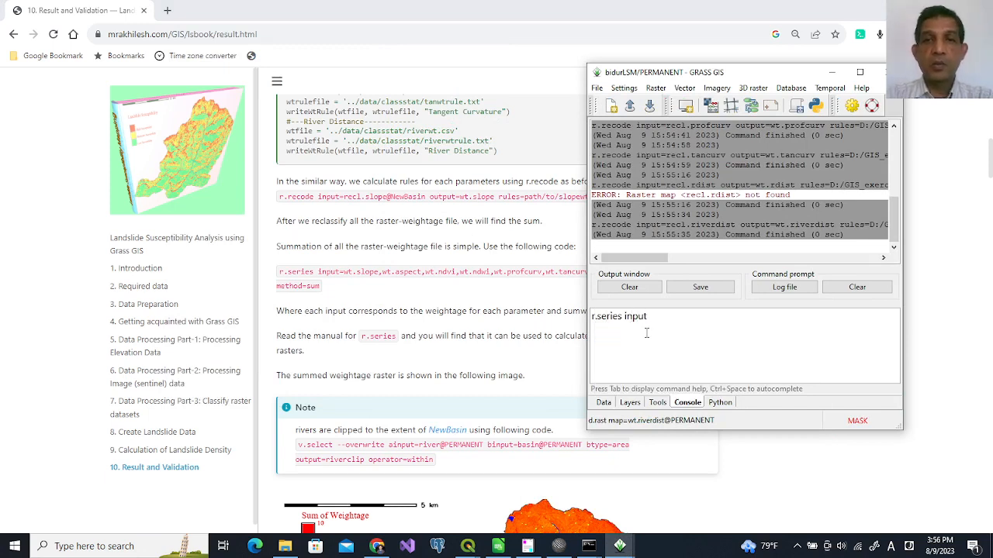
type("=wt.")
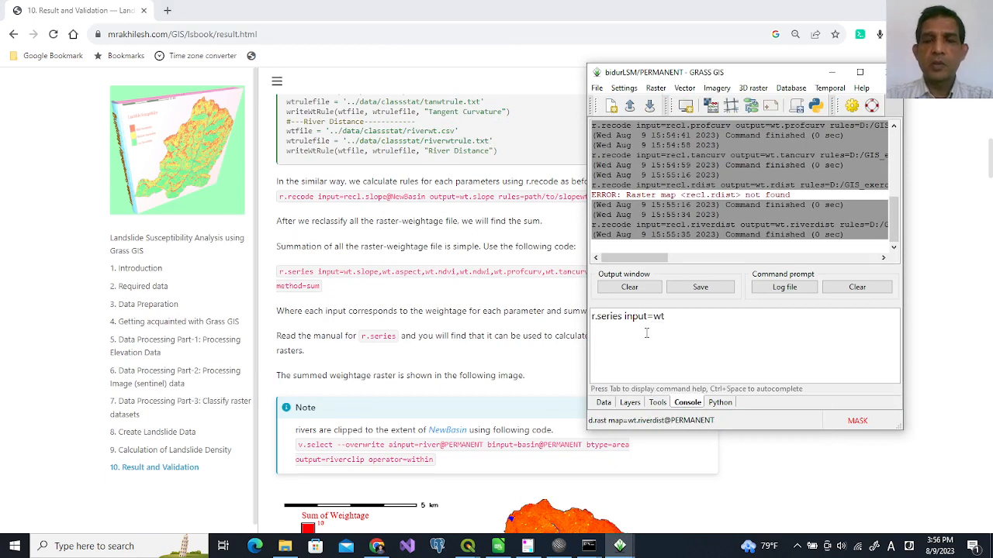
type("aspect,wt.slope")
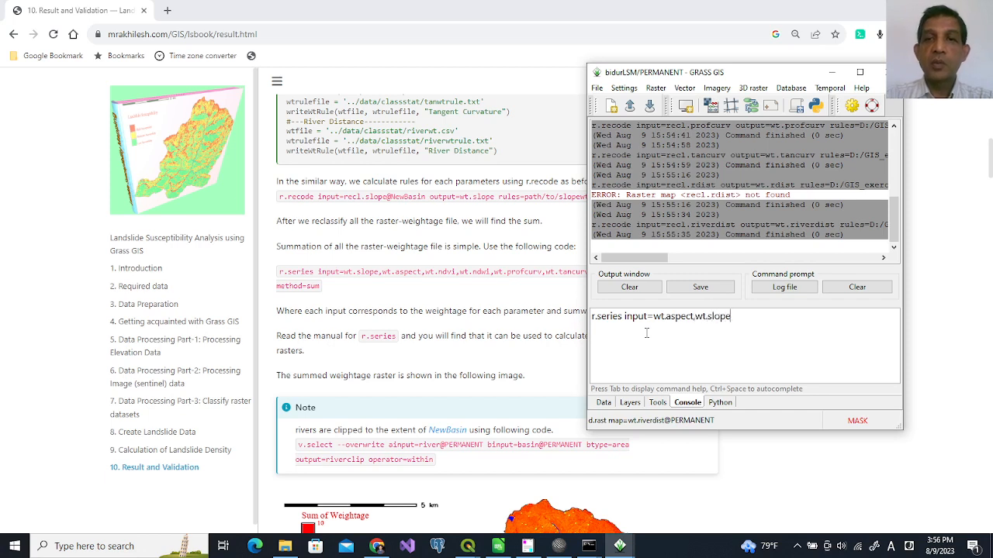
- Append wt.profcurv and wt.tancurv to the input list of the r.series command
type(",wt")
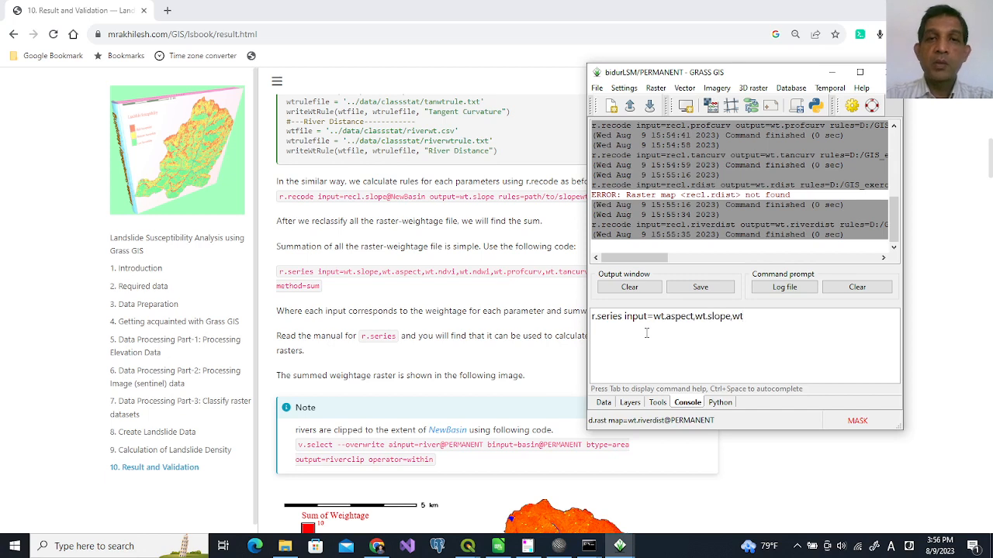
type(".prof")
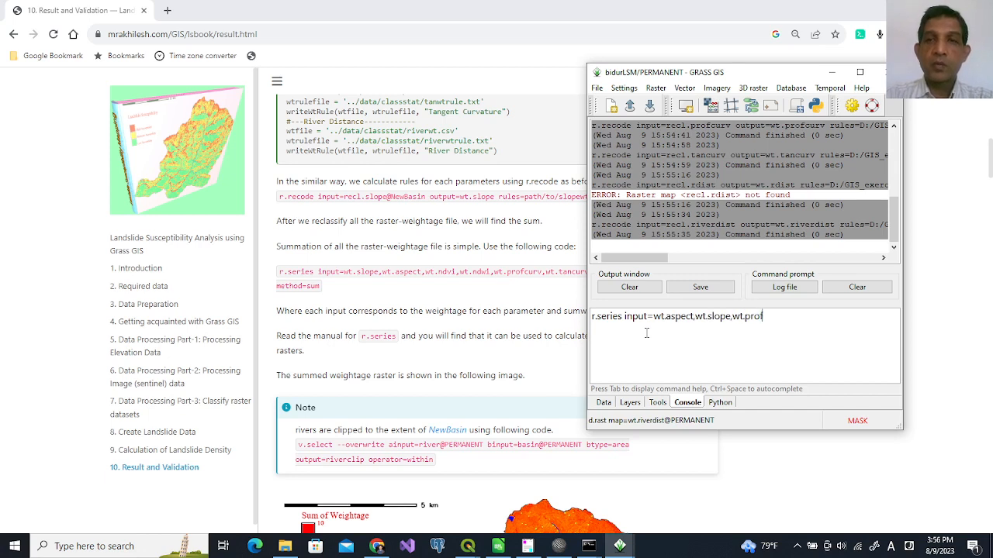
type("curv,wt/.")
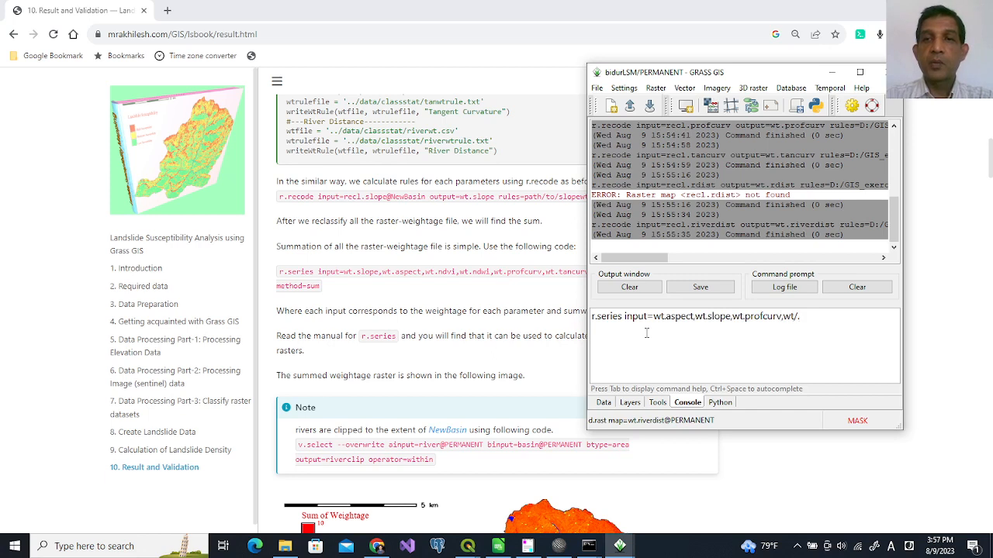
key("BackSpace")
key("BackSpace")
type(".tan")
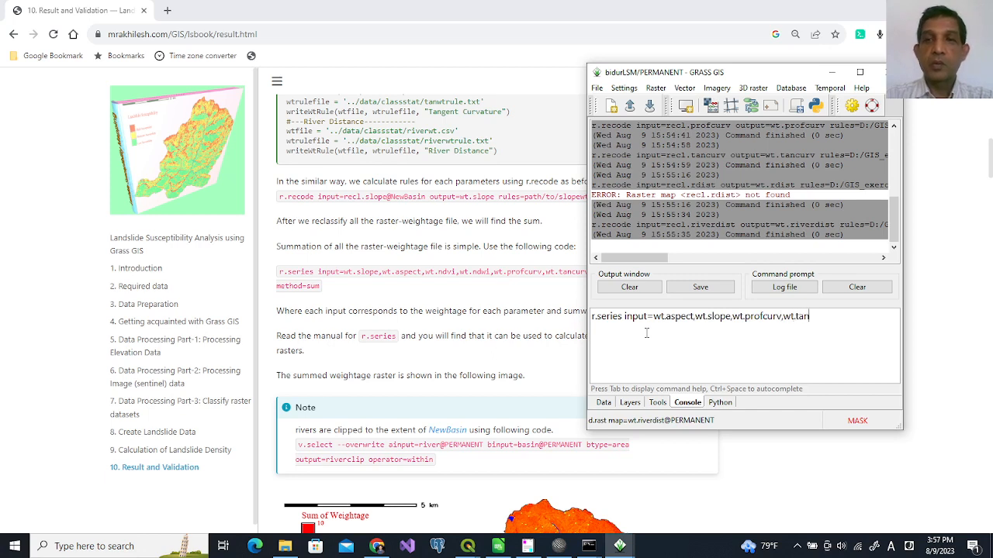
type("ci")
type("rv")
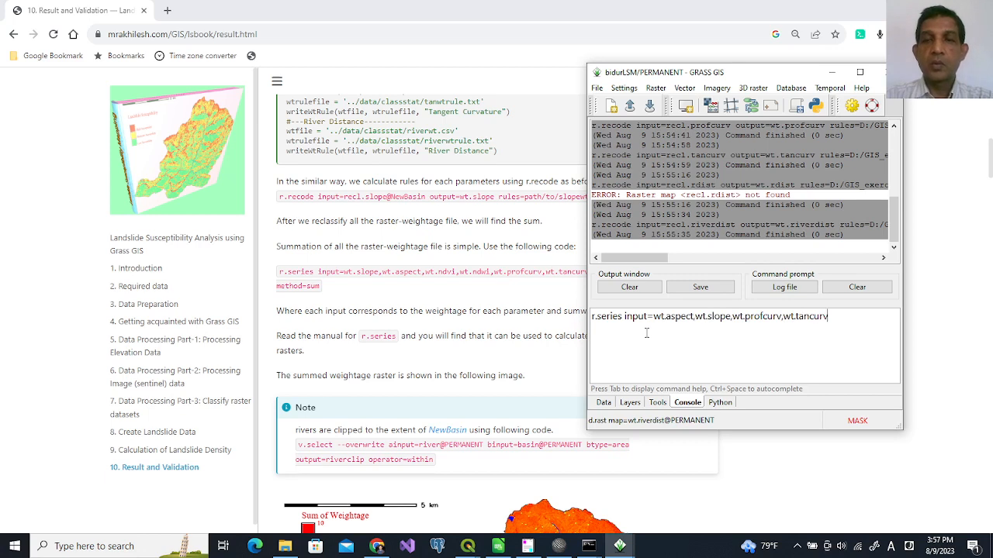
- Append wt.ndvi, wt.ndwi and wt.rdist to the input list of the r.series command
type(",wt.ndvi")
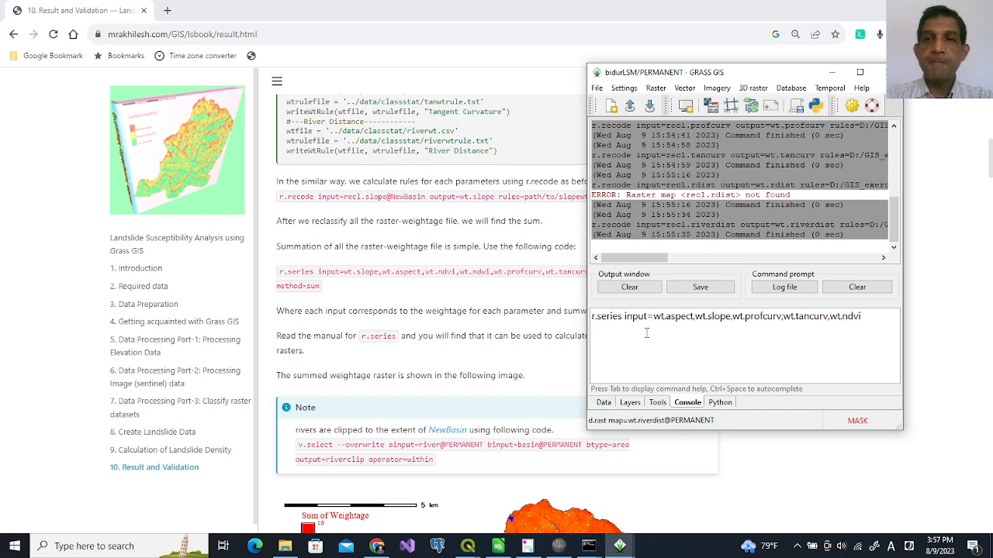
type(",wt.ndwi")
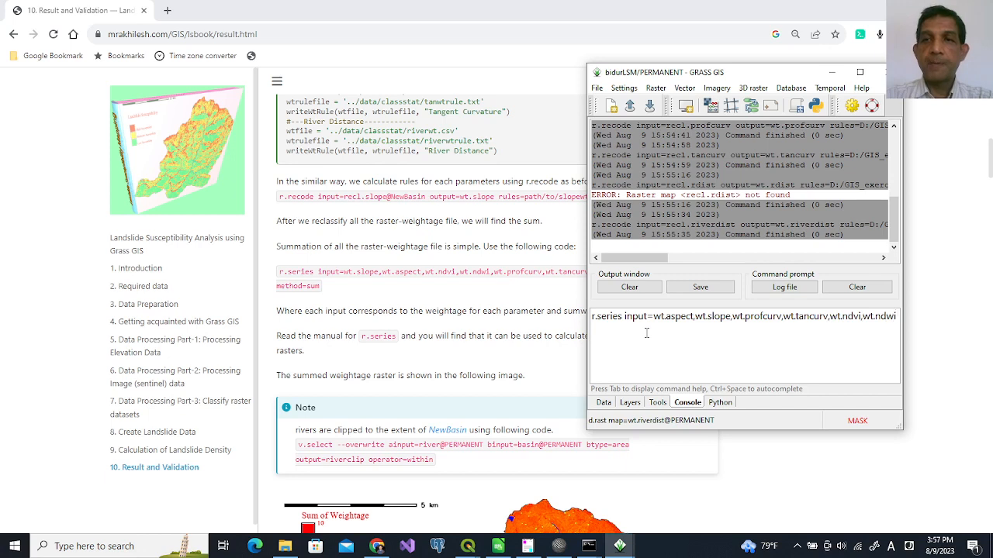
type(",wt")
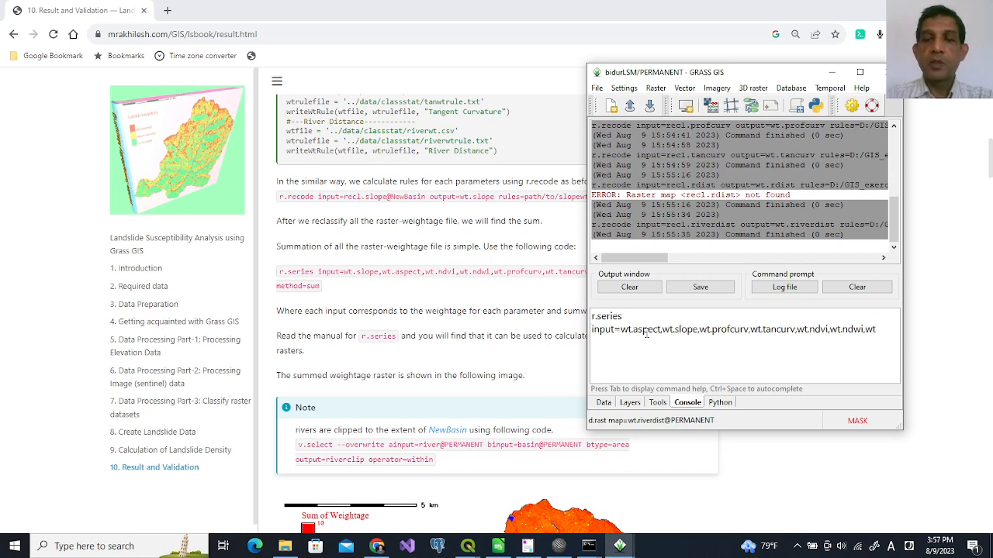
type(".rdist")
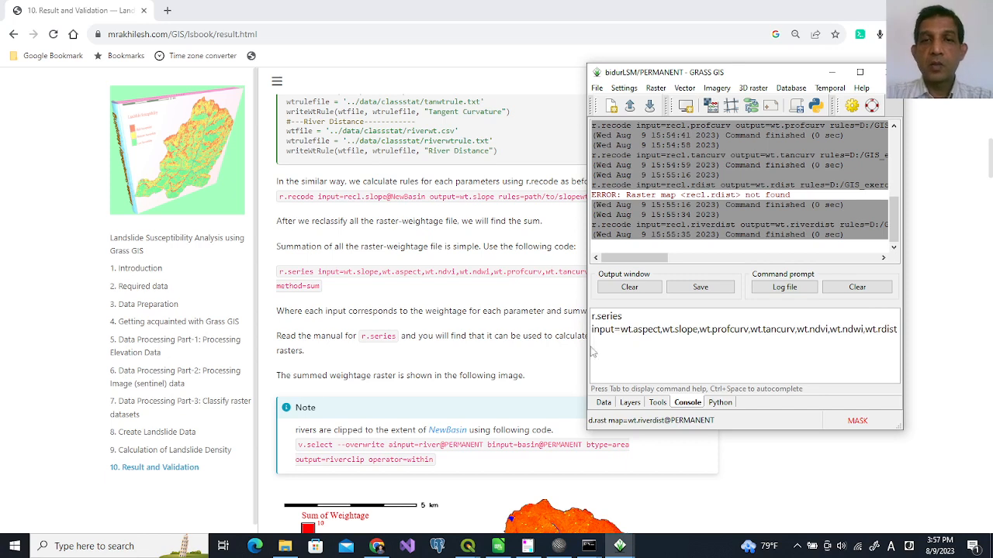
- Widen and reposition the GRASS GIS window, complete the r.series command with output=sumwt method=sum, and run it
left_click_drag(587, 347, 559, 348)
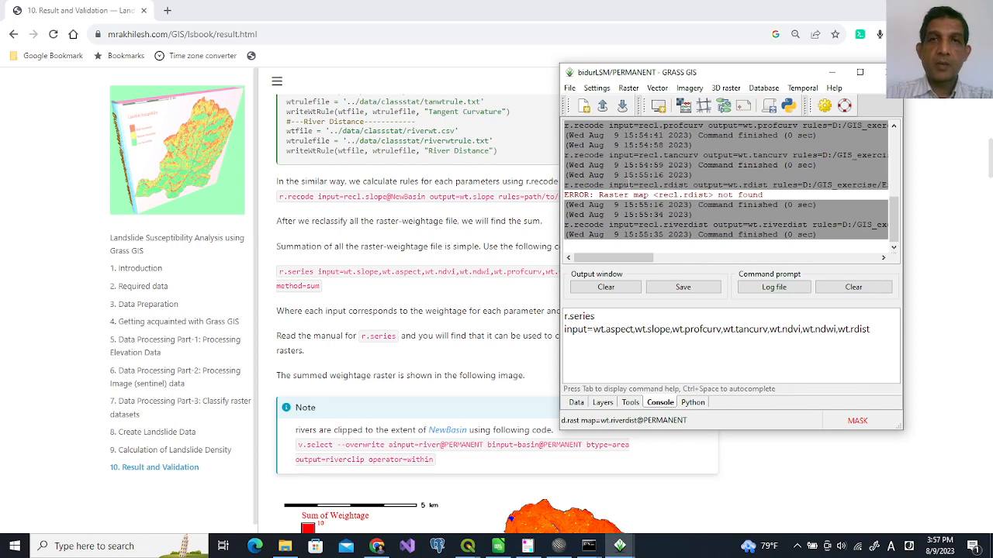
mouse_move(649, 81)
left_mouse_down()
mouse_move(848, 116)
mouse_move(642, 98)
left_mouse_up()
type("output")
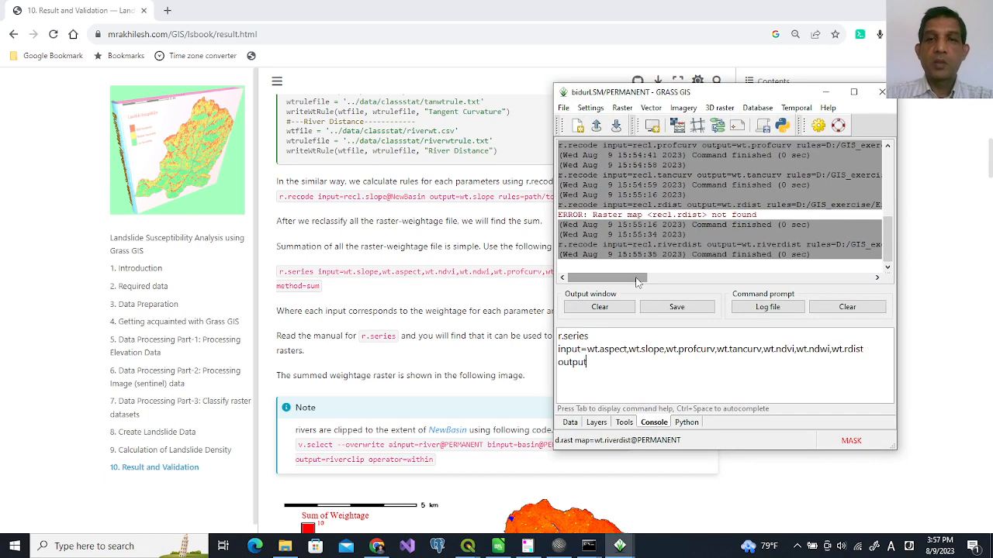
type("=w")
key("Escape")
key("BackSpace")
type("sumw")
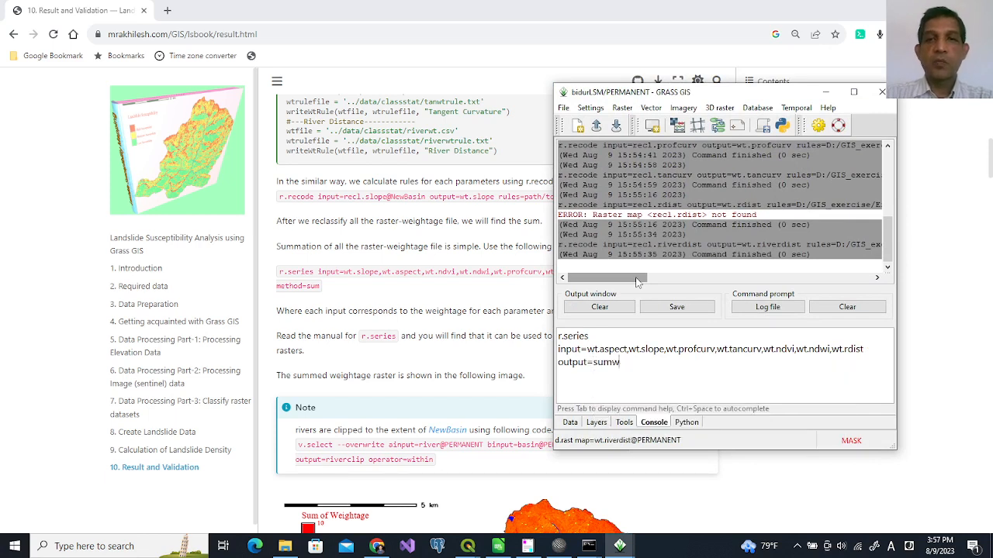
type("t meth")
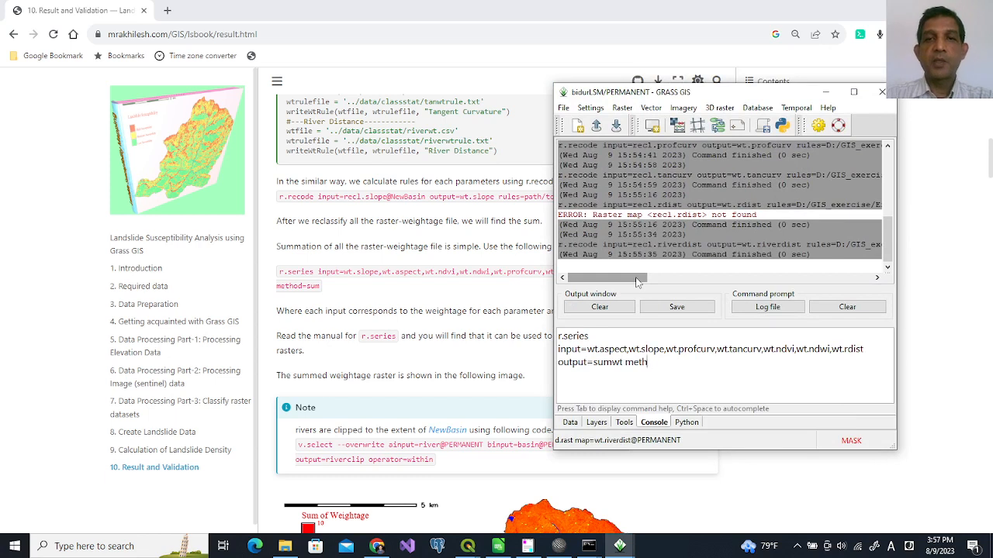
type("od=sum")
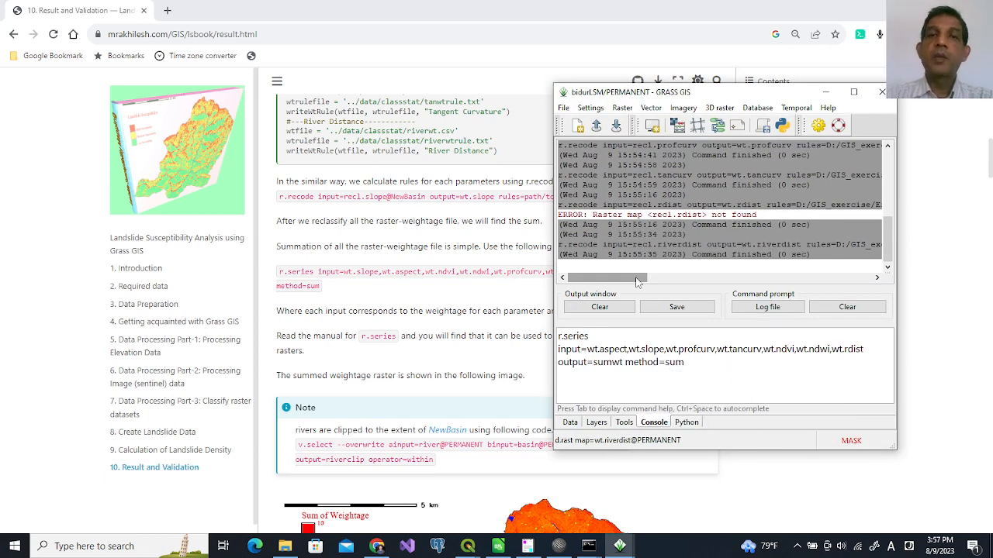
key("Return")
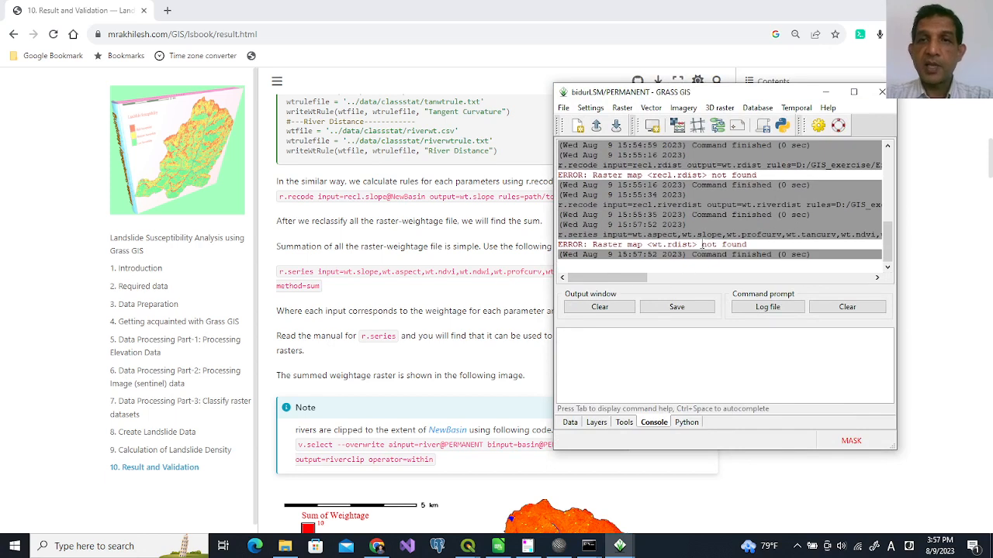
- Recall the r.series command, correct its last input raster to wt.riverdist, and rerun it
key("Up")
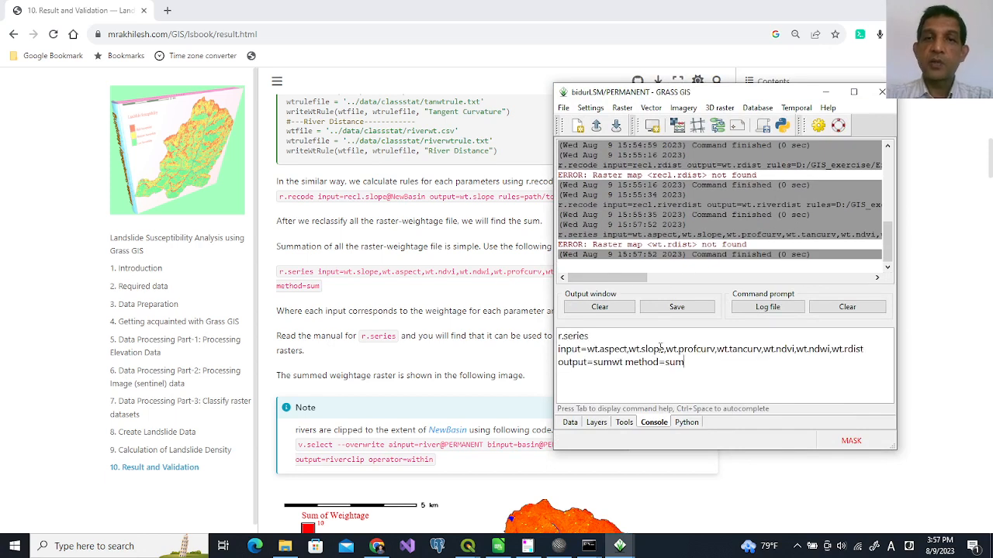
left_click(847, 349)
type("iver")
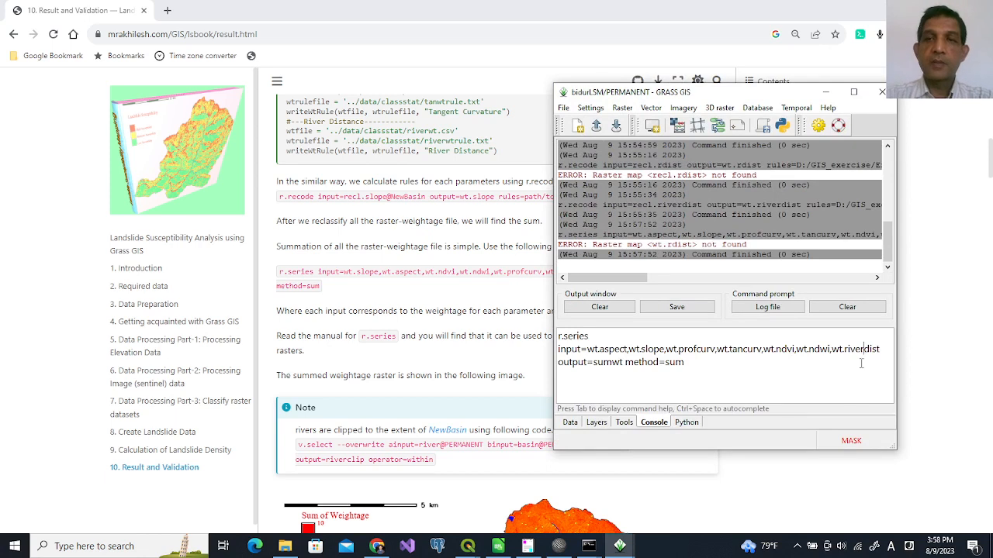
key("Return")
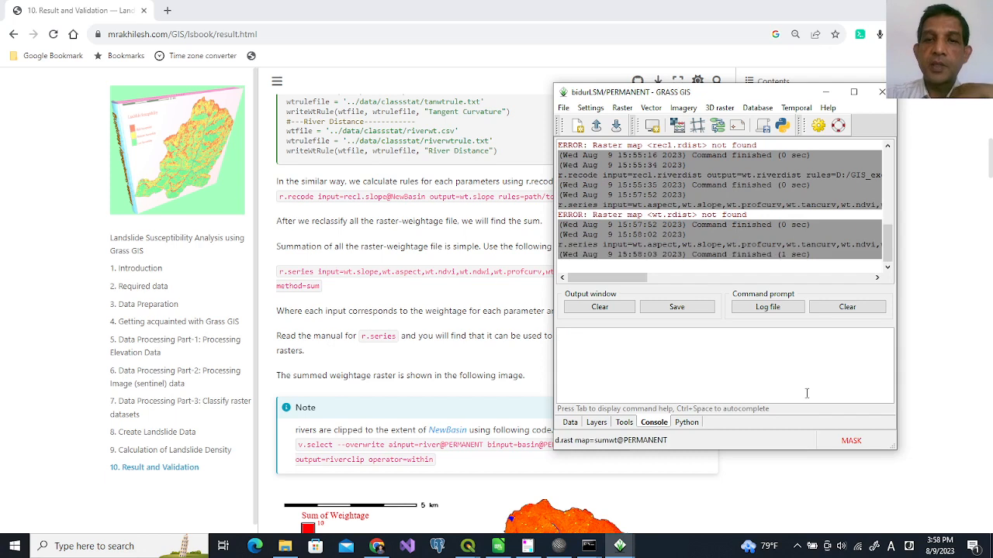
- View the sumwt raster in the map display, and move the main GRASS GIS window beside it with the layer list open
mouse_move(619, 545)
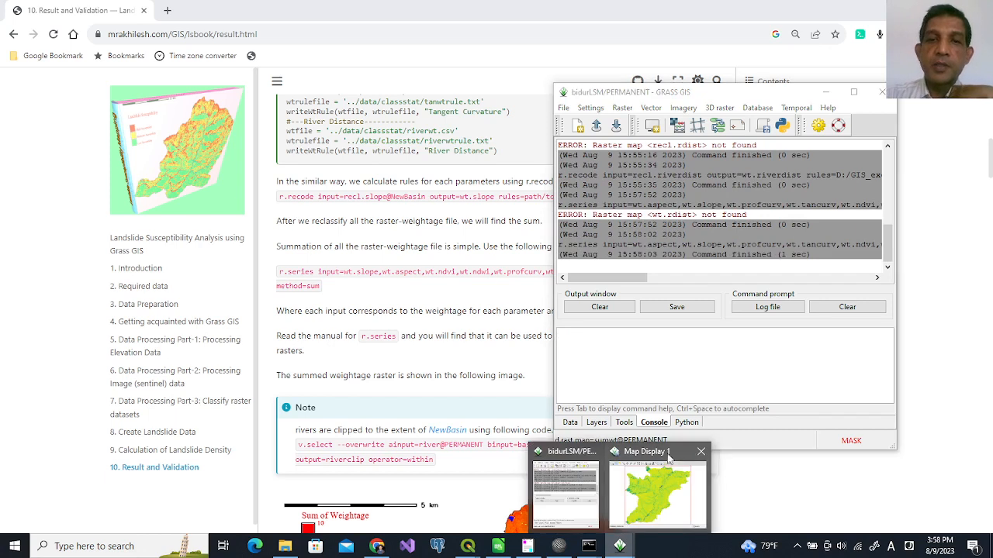
left_click(659, 489)
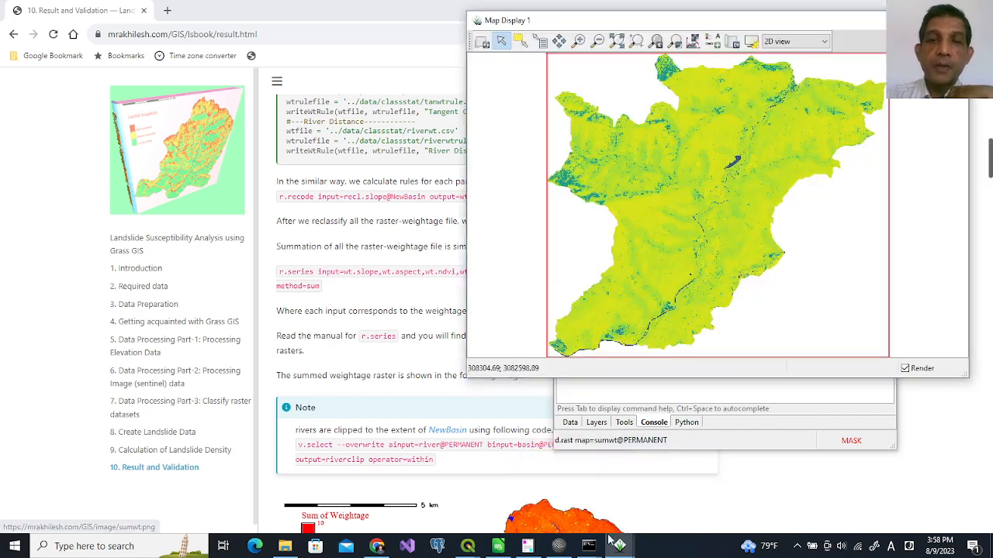
mouse_move(612, 543)
left_click(587, 515)
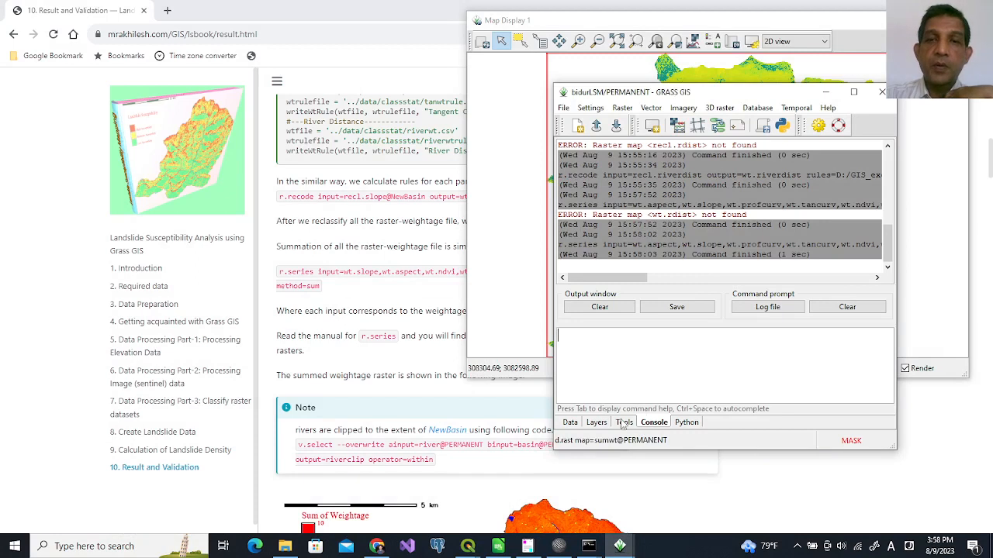
left_click(598, 425)
left_click_drag(743, 93, 344, 80)
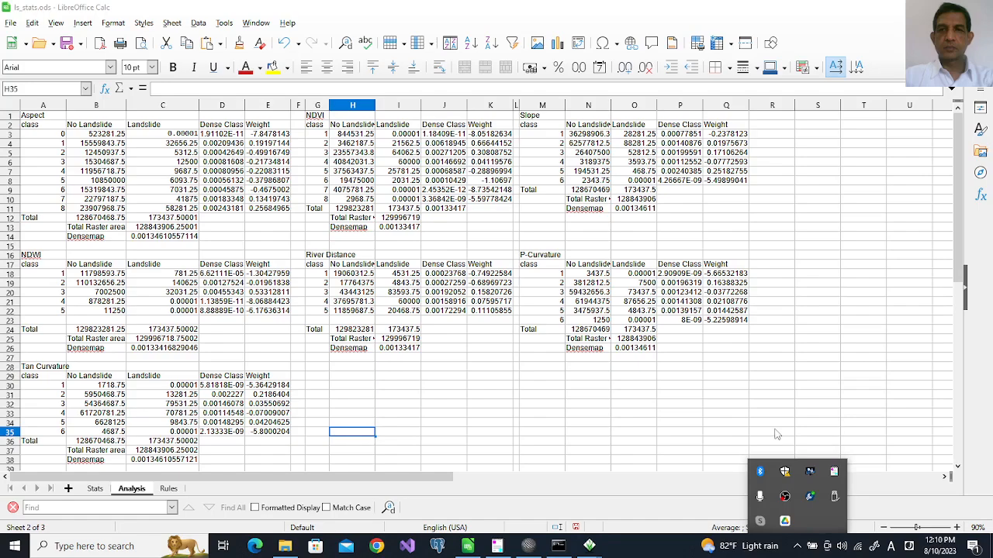
- Switch from the Analysis spreadsheet to GRASS GIS, bringing forward both the map display and the main window
left_click(680, 413)
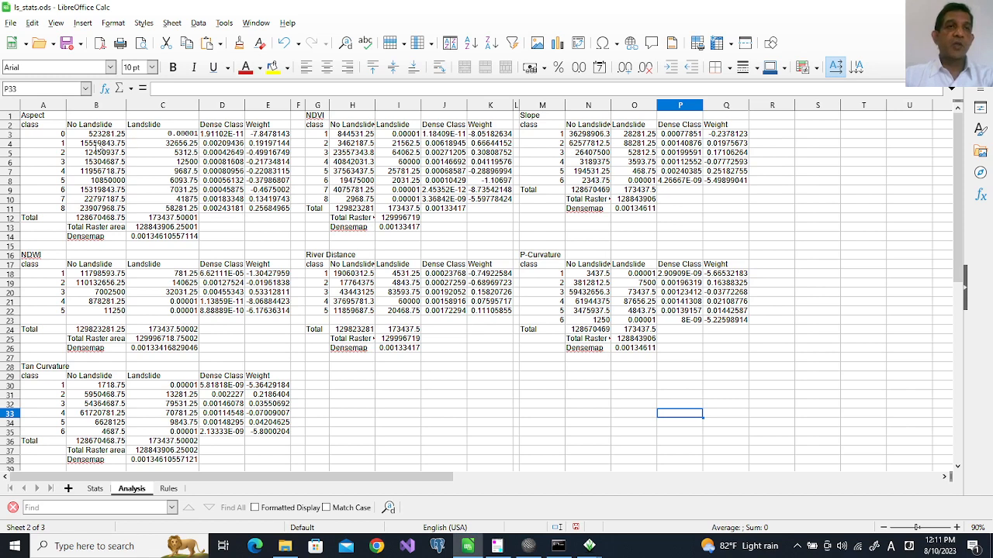
left_click(56, 147)
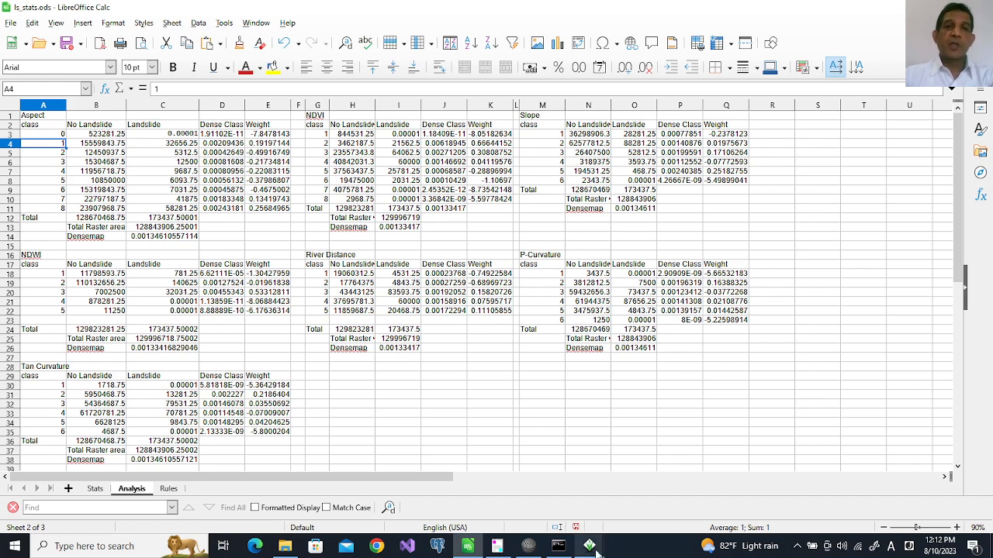
mouse_move(589, 546)
left_click(615, 481)
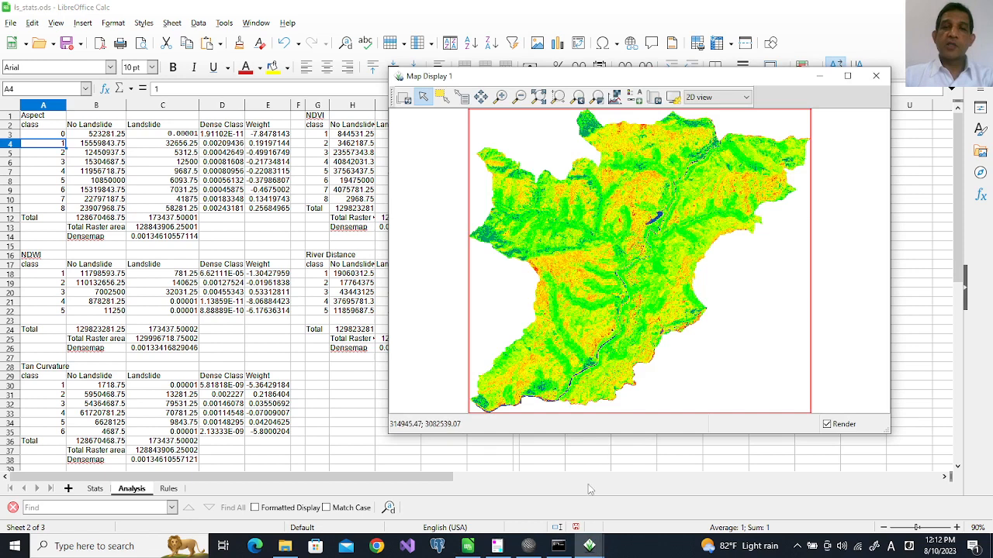
left_click(584, 544)
left_click(540, 457)
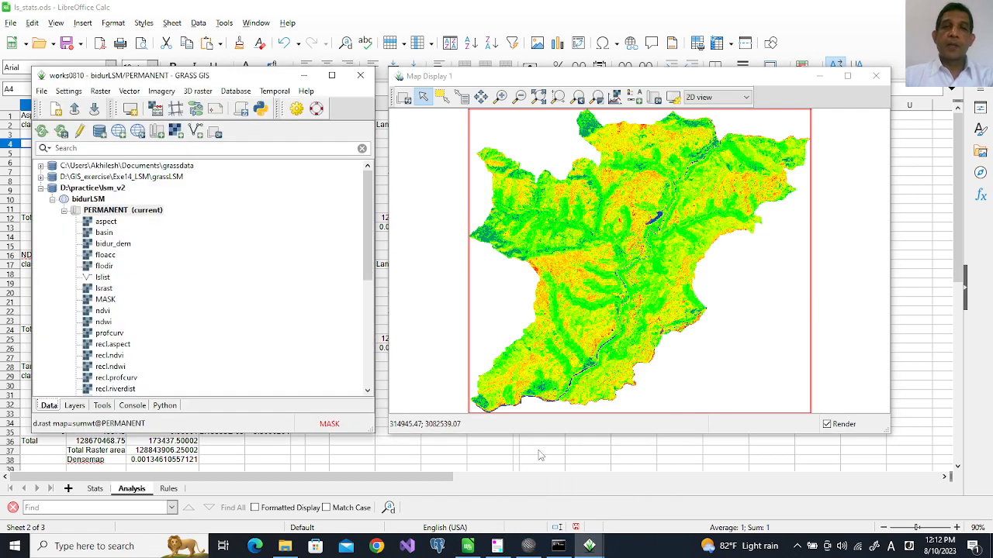
- Enlarge the console's command prompt and enter r.quantile -r input=sumwt@PERMANENT quantiles=4 file=D:\GIS_exercise\Exe14_LSM\analysis/q005.txt --overwrite
left_click(132, 406)
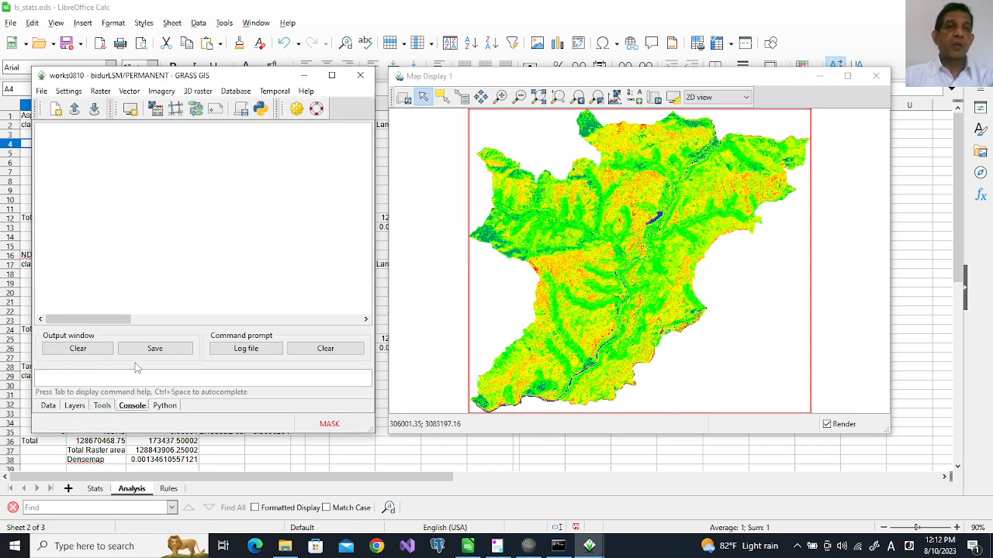
left_click_drag(134, 364, 131, 316)
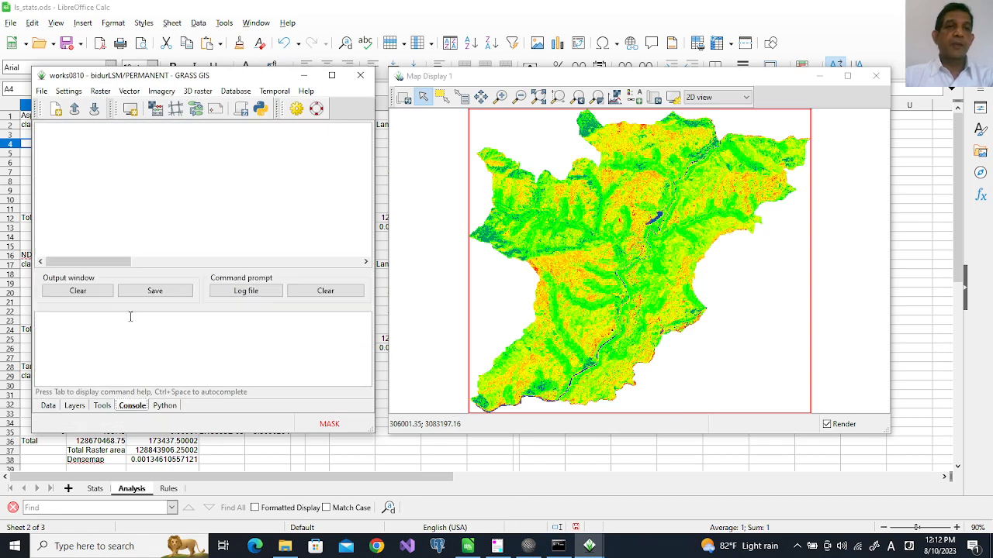
left_click(95, 338)
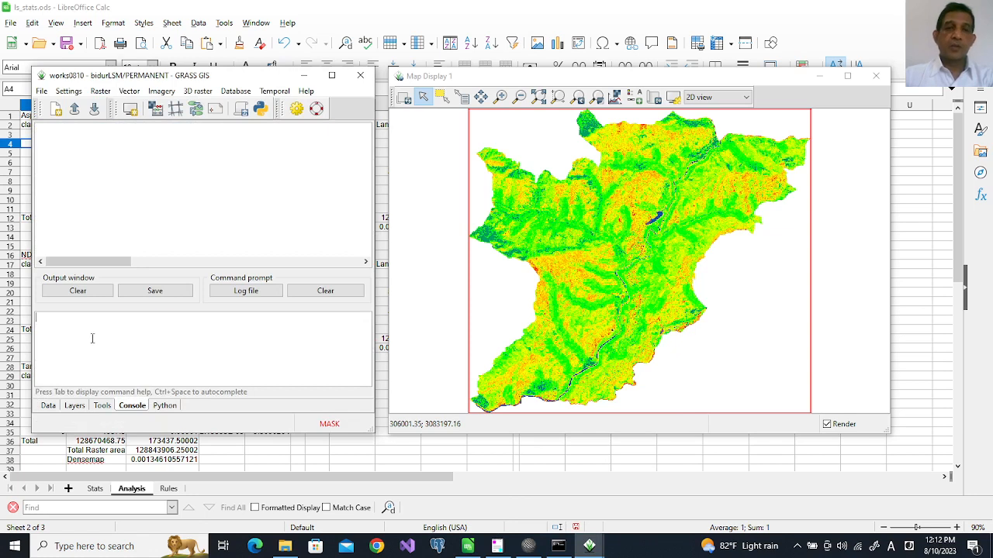
type("r.quantile -r input=sumwt@PERMANENT quantiles=4 file=D:\\GIS_exercise\\Exe14_LSM\\analysis\\q005.txt --overwrite")
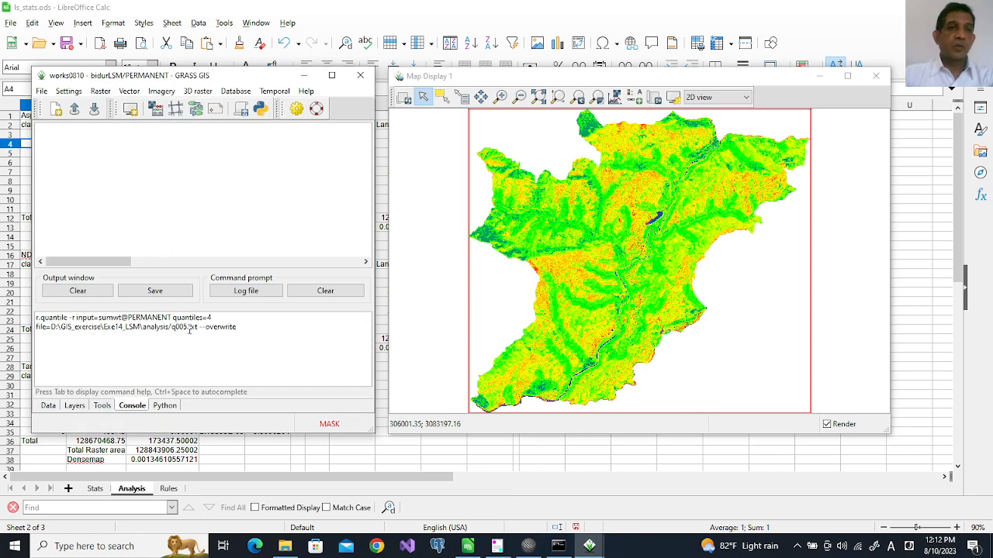
- Review the quantiles, input raster and output file parameters of the r.quantile command
left_click_drag(173, 319, 203, 317)
left_click(240, 344)
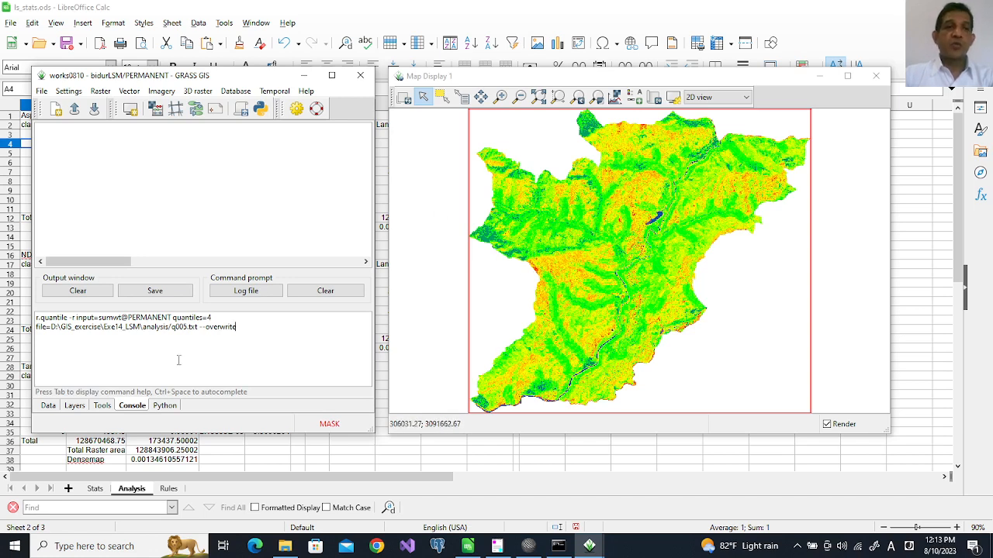
double_click(112, 318)
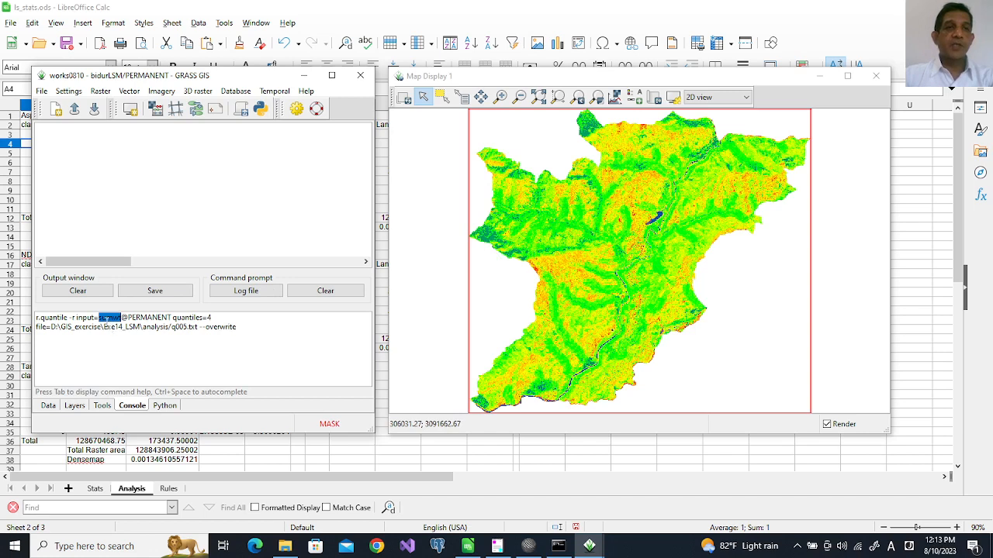
left_click(208, 318)
left_click_drag(171, 328, 198, 329)
left_click(197, 340)
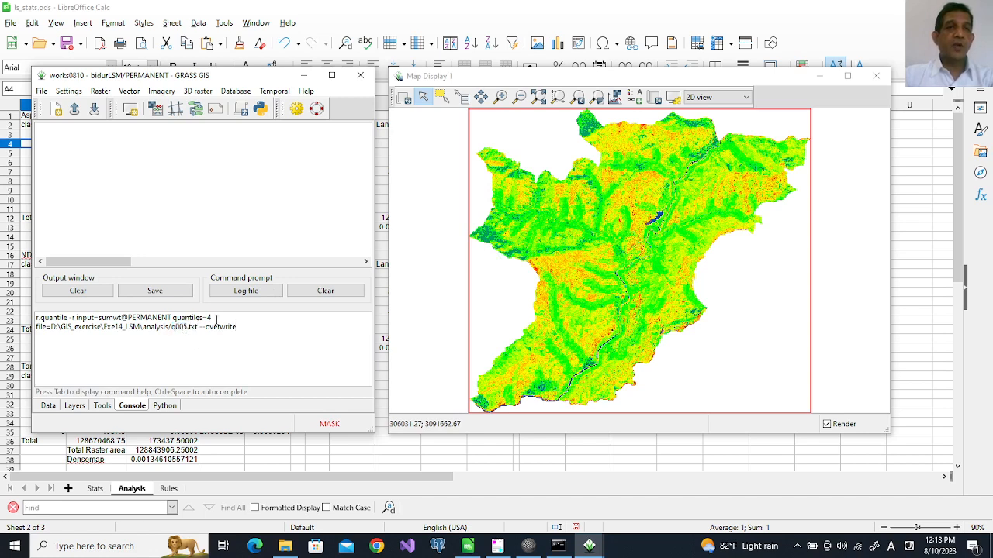
- Change the output file name in the r.quantile command to q004.txt and run the command
left_click(185, 335)
key("BackSpace")
type("4")
left_click(272, 326)
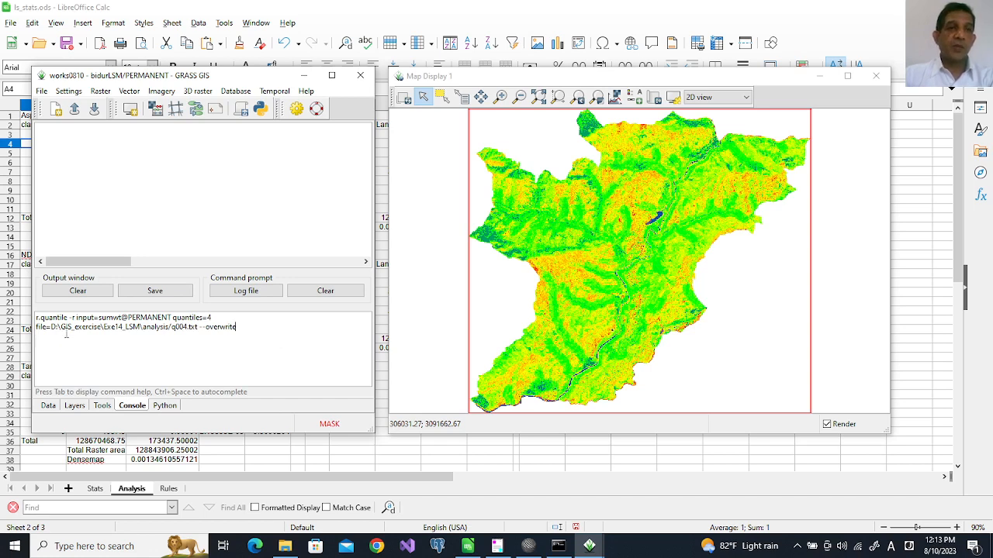
left_click_drag(171, 328, 199, 329)
left_click(75, 335)
key("Return")
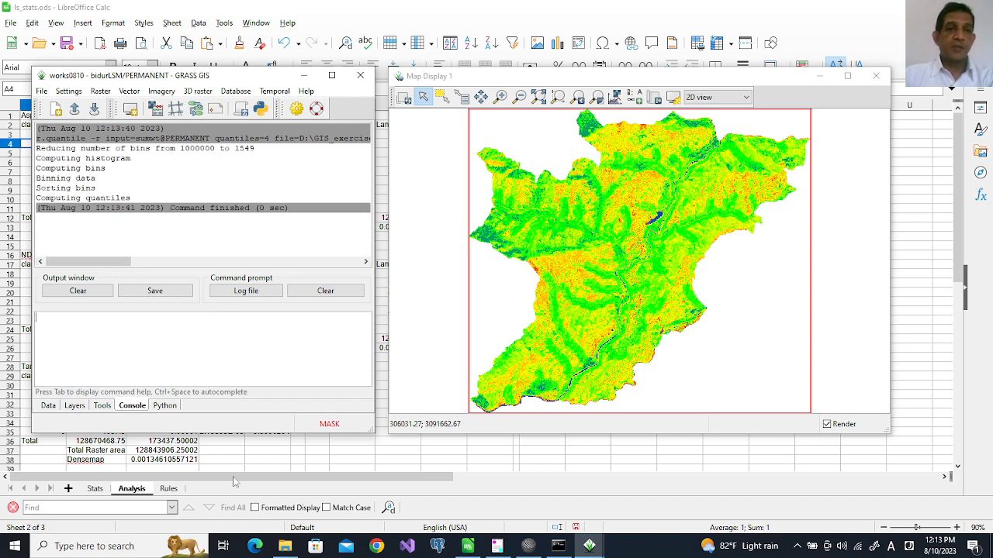
- Switch to File Explorer, go to the analysis folder inside Exe14_LSM, and open q004.txt to read the quantile rules
left_click(284, 546)
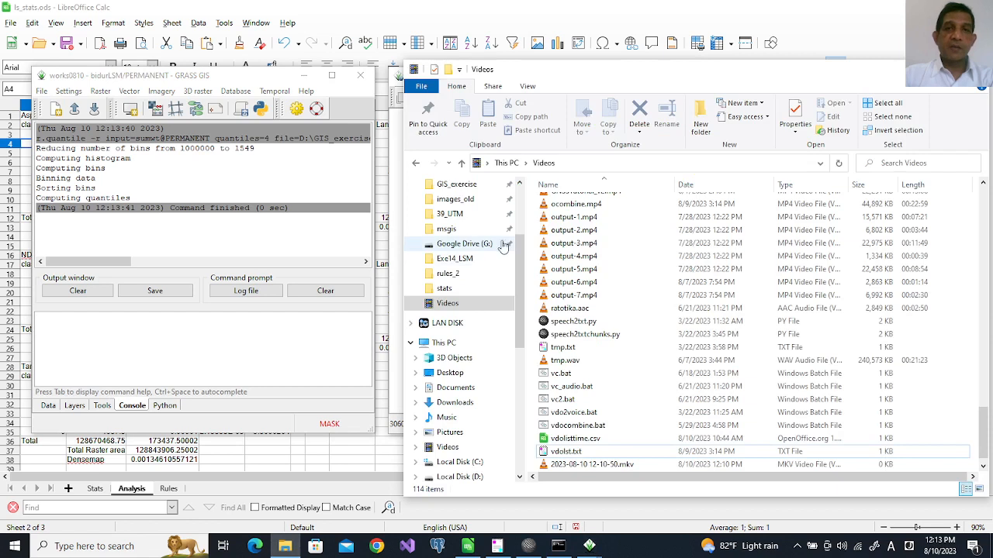
left_click(456, 263)
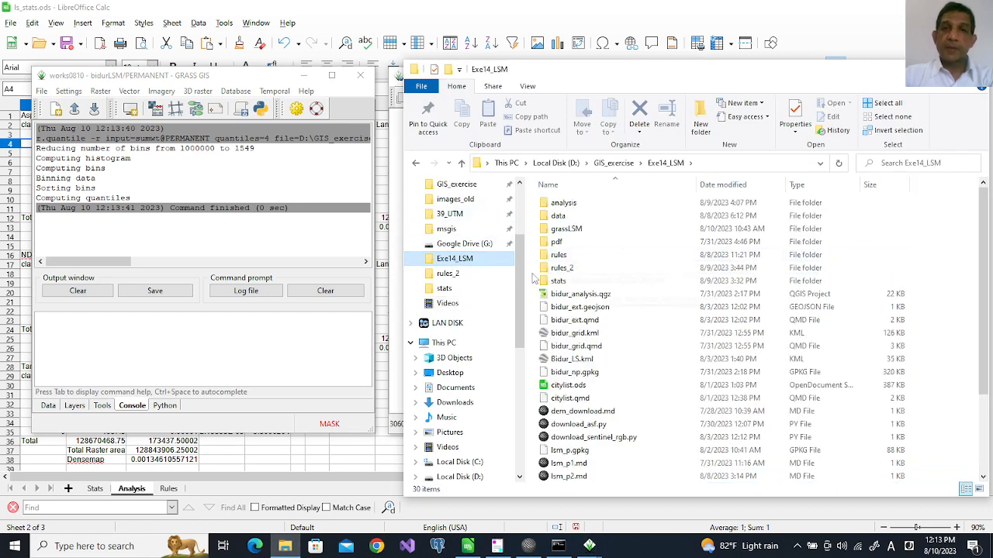
double_click(543, 269)
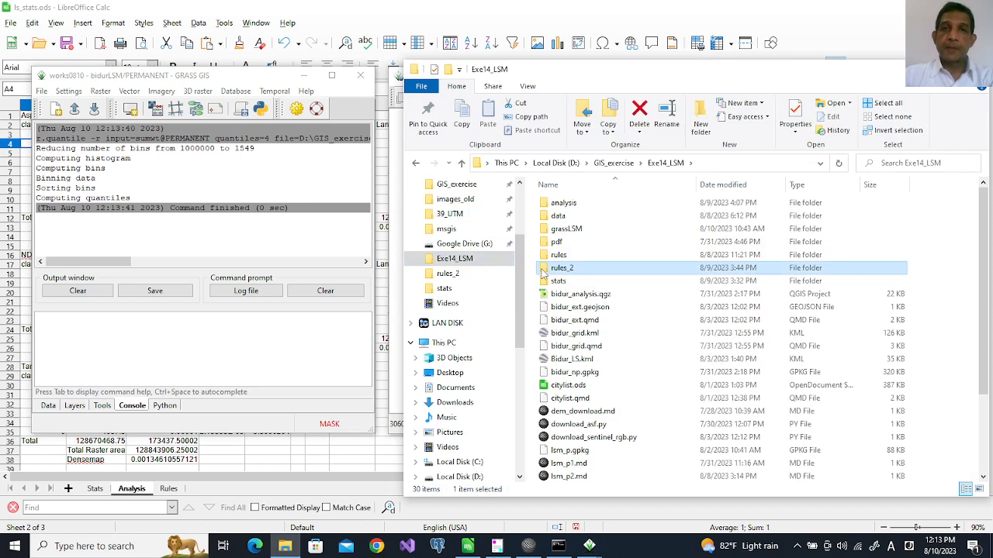
left_click(666, 163)
double_click(548, 204)
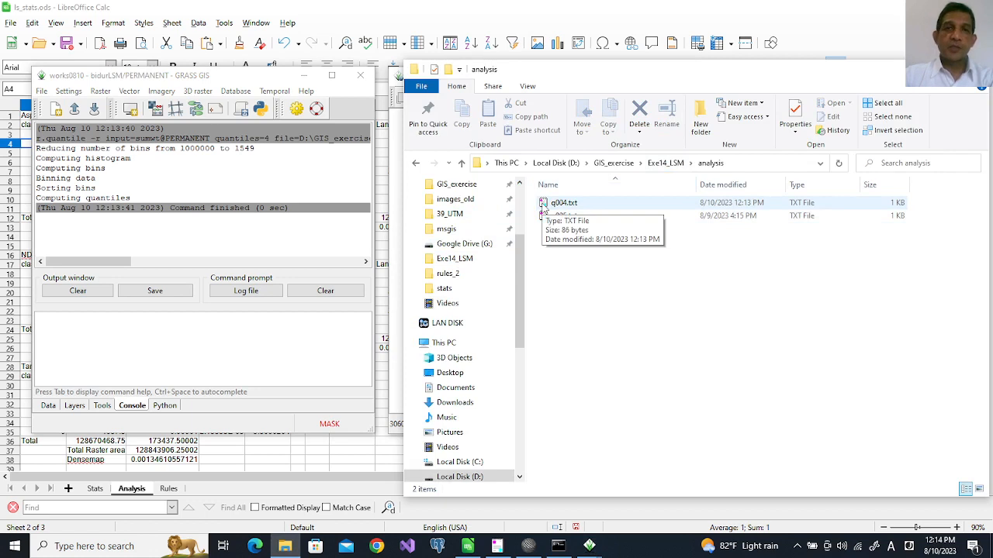
double_click(551, 203)
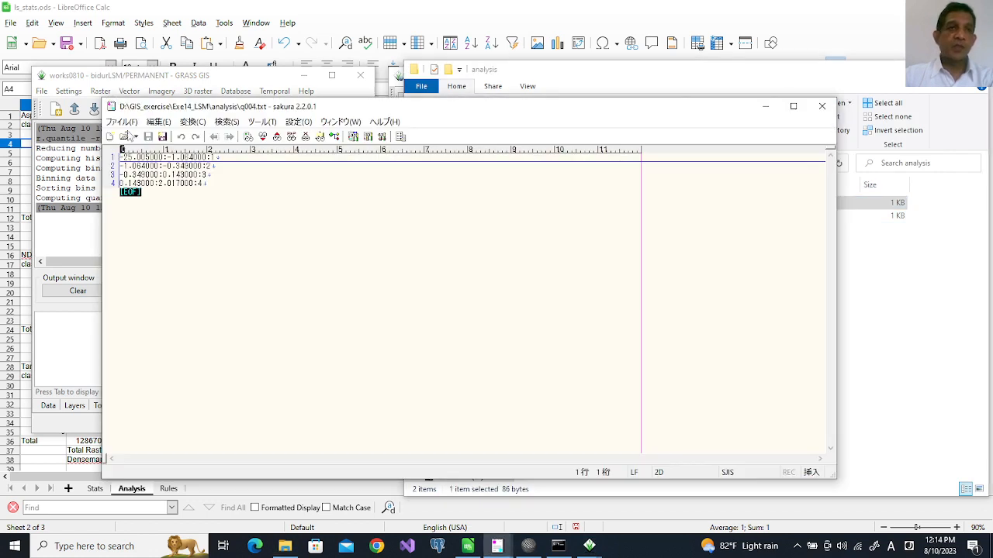
- Move the q004.txt window clear of the GRASS console and examine the upper limit of the first quantile class
left_click_drag(173, 105, 437, 122)
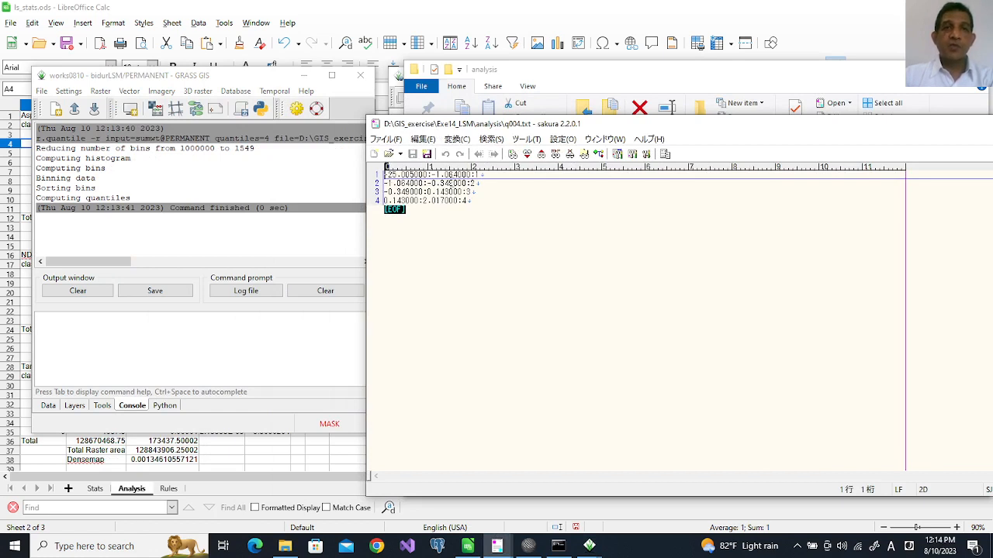
left_click_drag(431, 174, 442, 174)
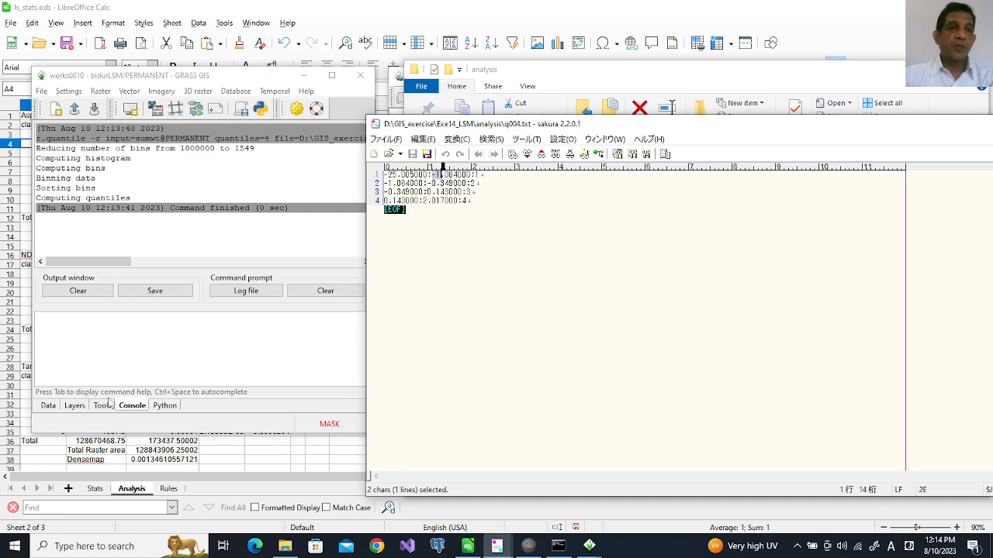
- Open the interactive color table editor for the sumwt@PERMANENT layer and clear all of its existing entries
left_click(74, 406)
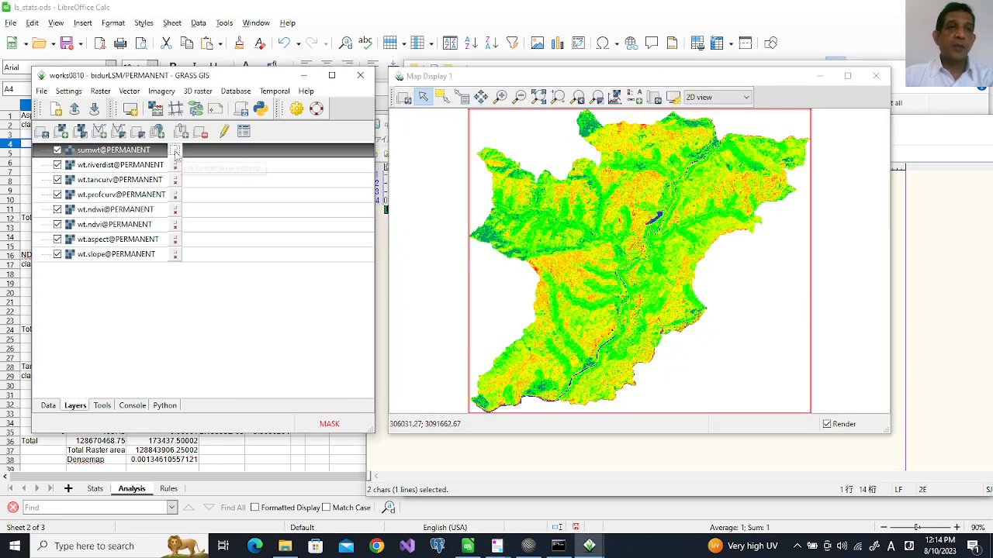
right_click(176, 155)
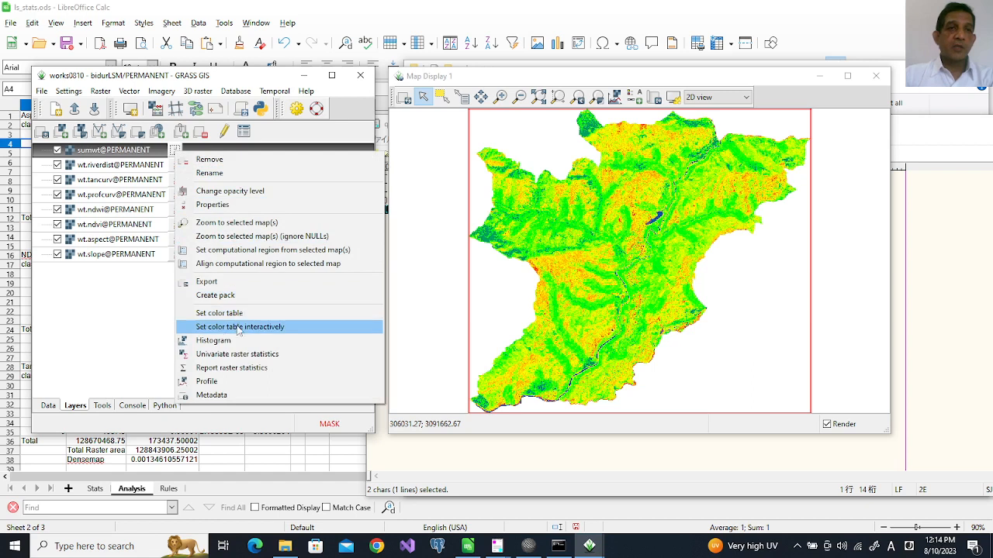
left_click(271, 332)
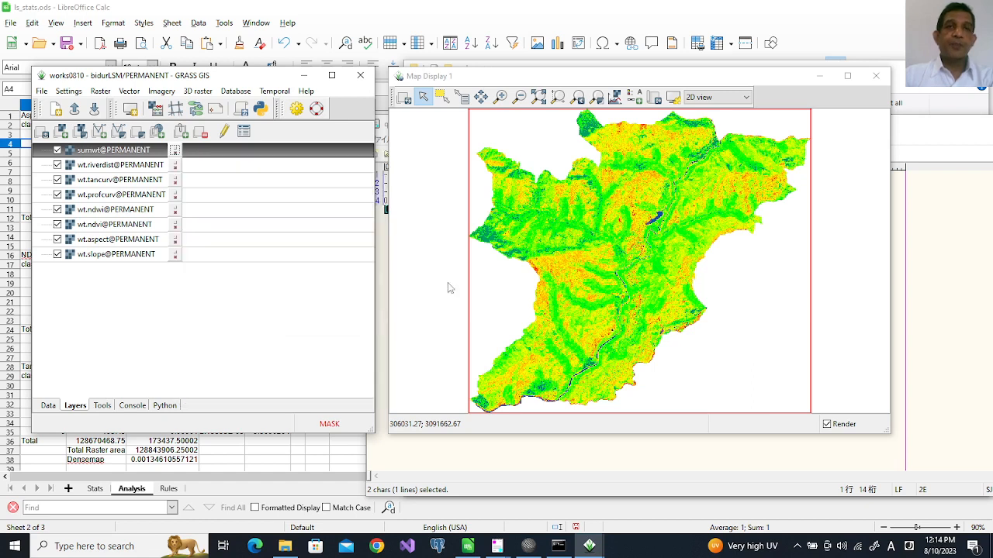
left_click_drag(488, 202, 242, 58)
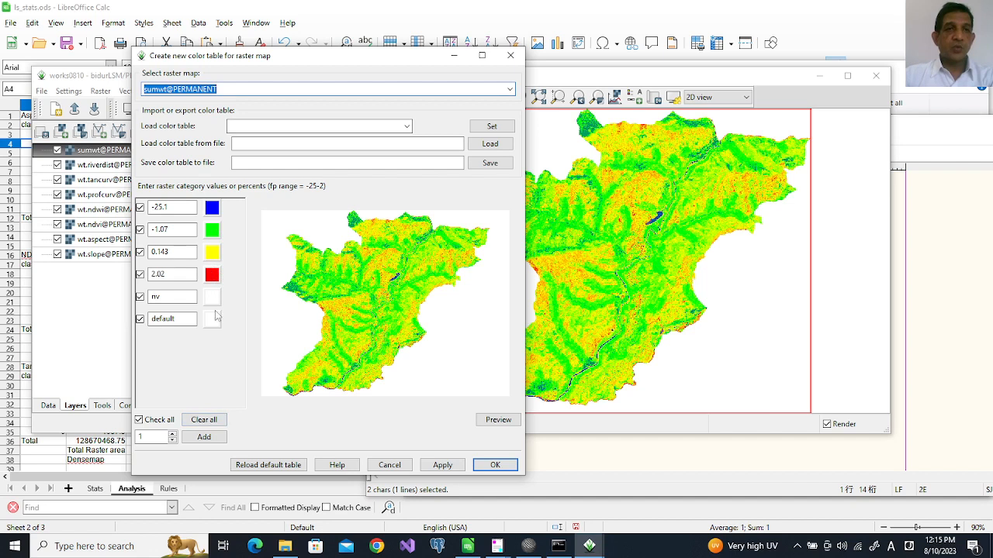
left_click(204, 421)
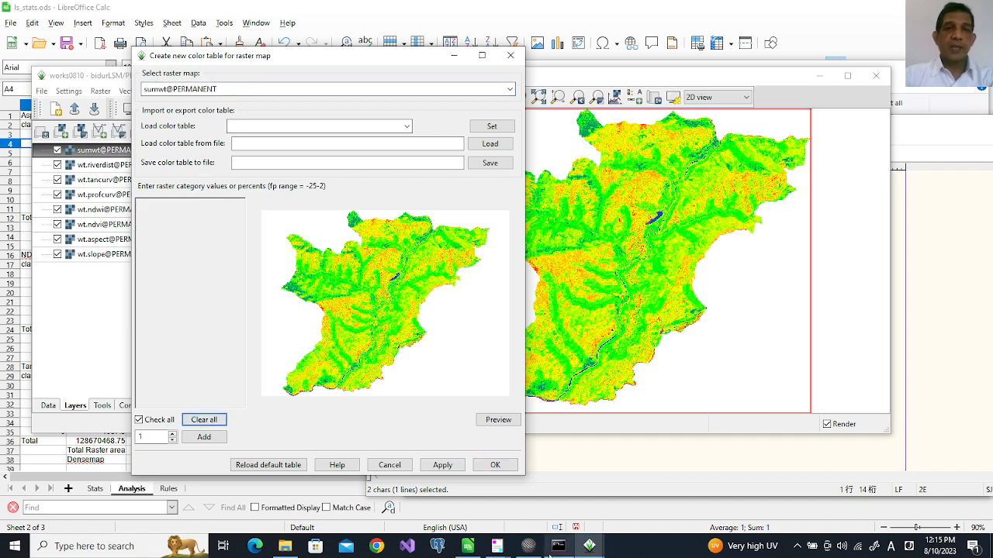
- Bring the q004.txt quantile rules back into view and place them beside the color table dialog
left_click(496, 547)
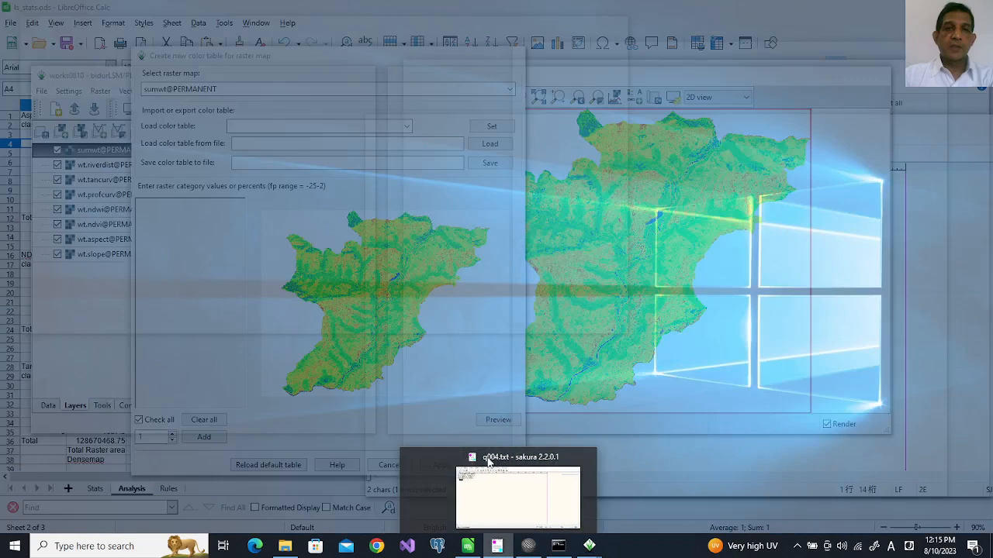
left_click(489, 461)
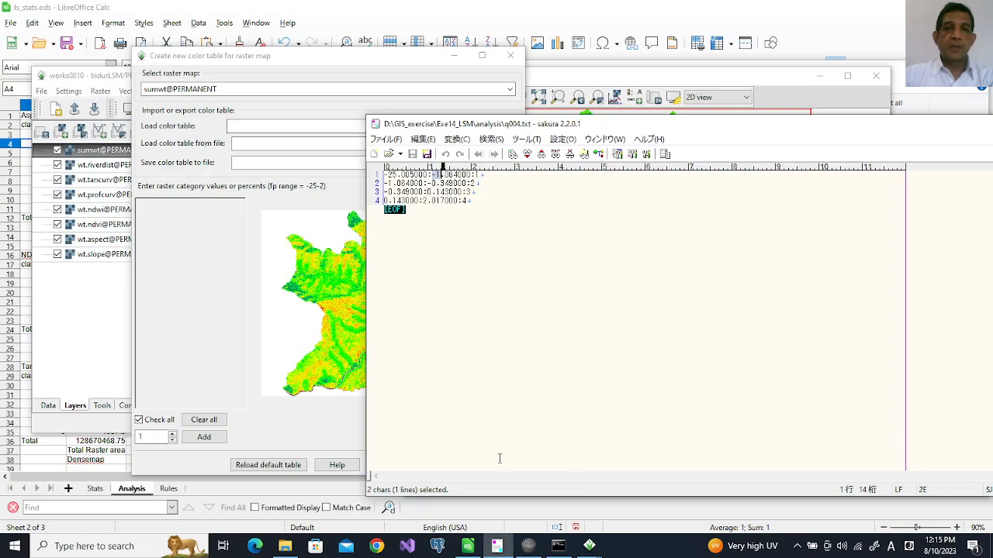
left_click_drag(457, 124, 507, 86)
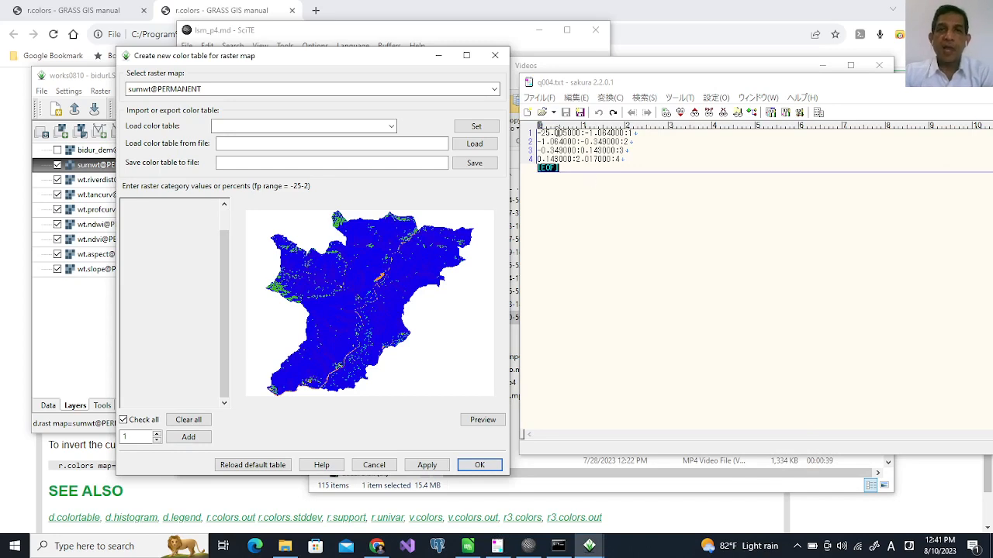
left_click(560, 134)
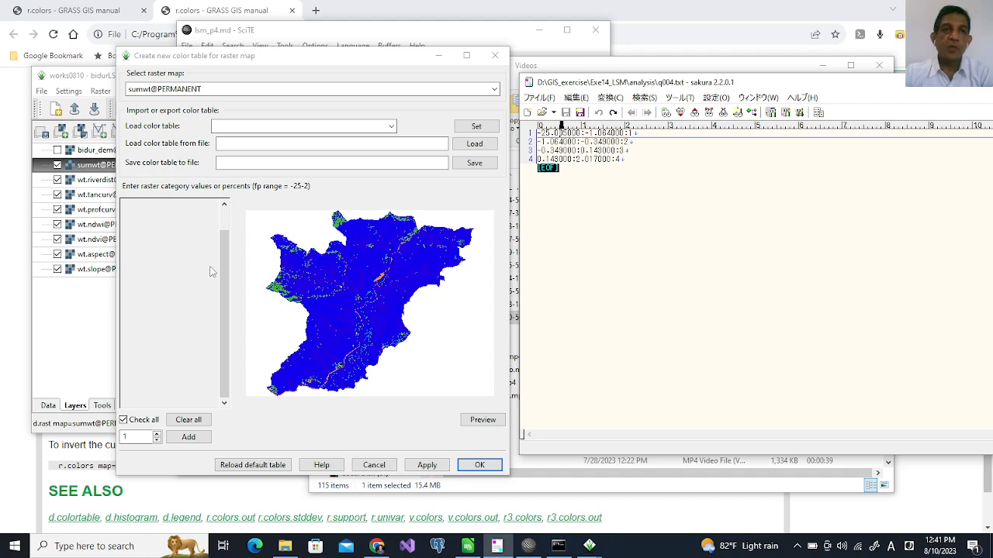
- Add five empty entries to the sumwt color table
left_click(157, 436)
left_click(157, 435)
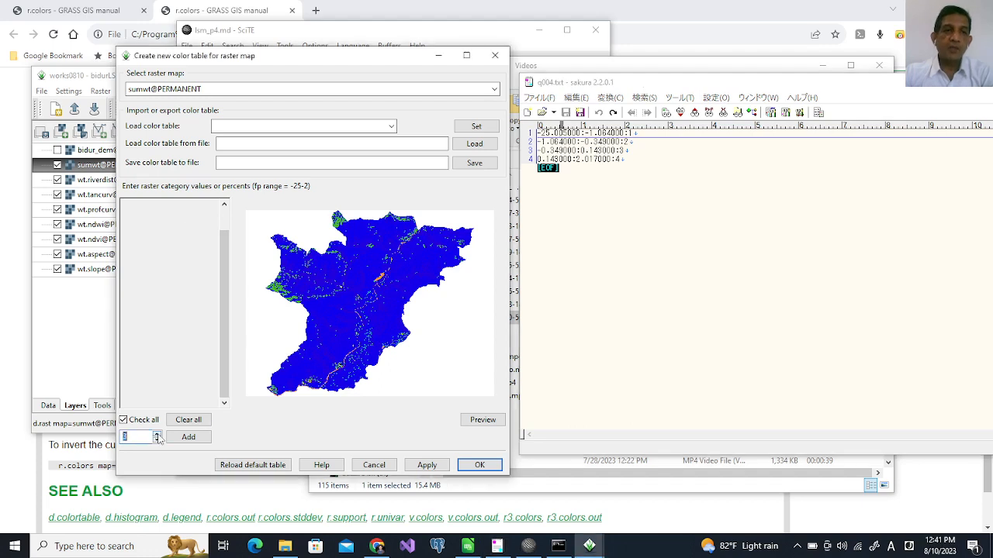
left_click(158, 435)
left_click(158, 434)
left_click(188, 437)
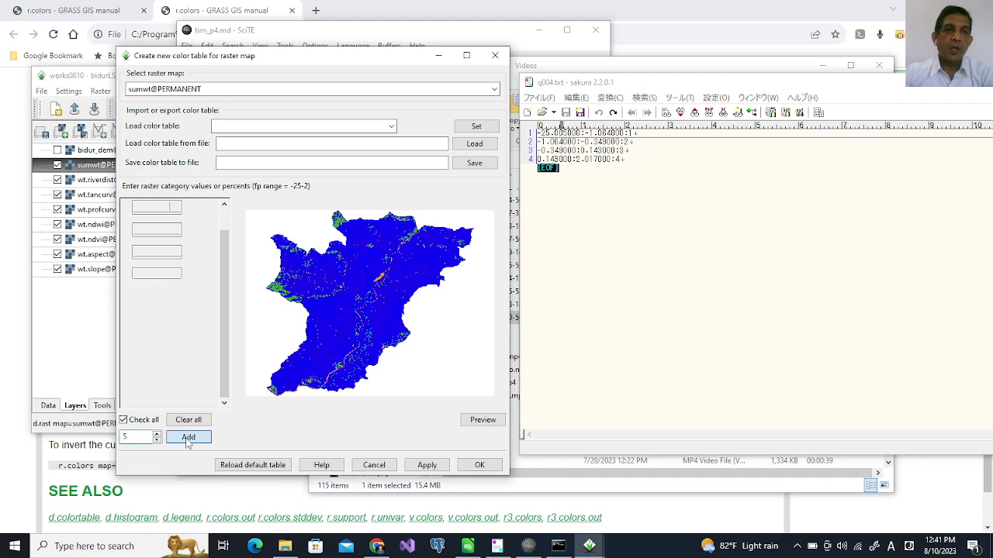
- Enter the quantile limits -25.1, -1.06, -0.34 and .143 as the values of the first four color table entries
left_click(165, 207)
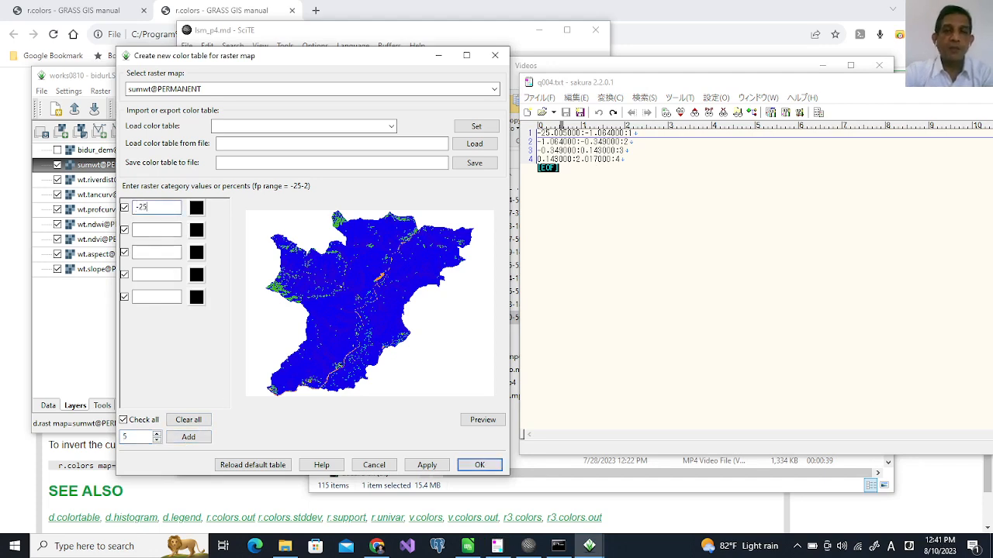
left_click(159, 230)
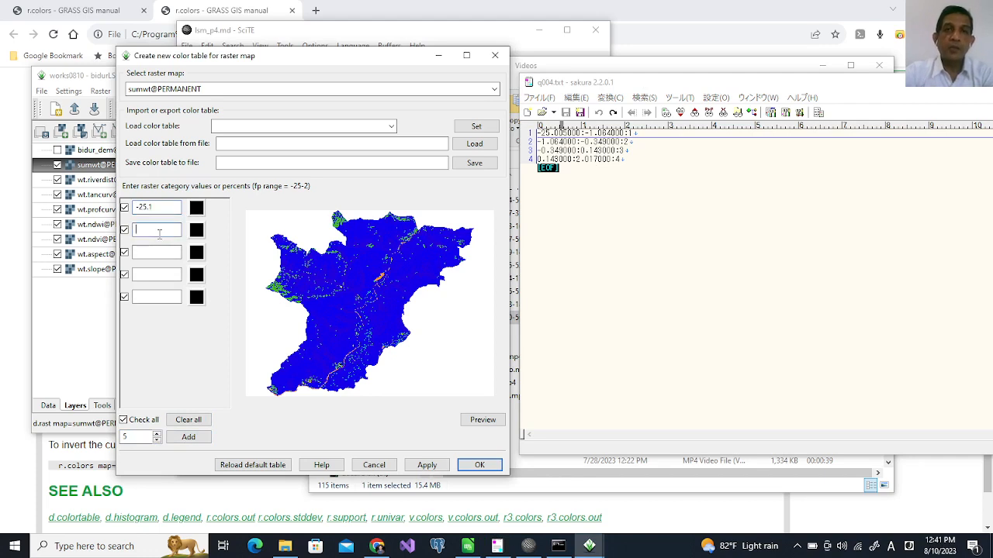
type("-1.06")
left_click(145, 253)
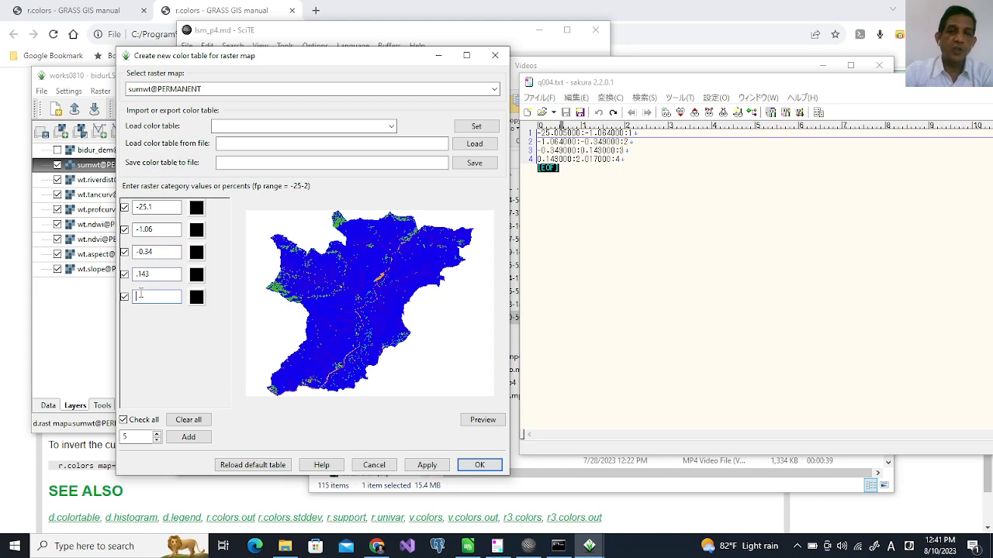
- Set the color of the -25.1 entry to blue and the -1.06 entry to green
left_click(197, 208)
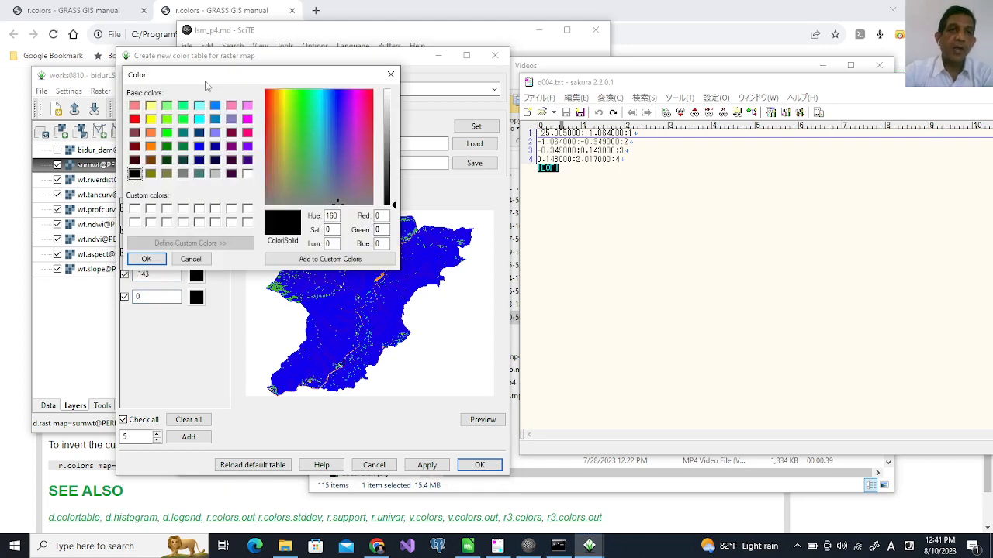
left_click_drag(207, 81, 432, 103)
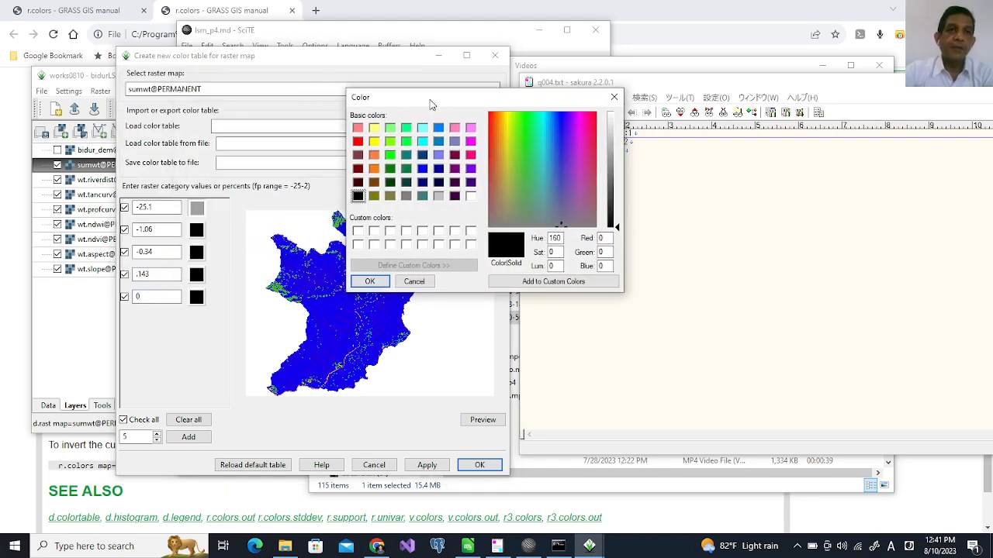
left_click(423, 169)
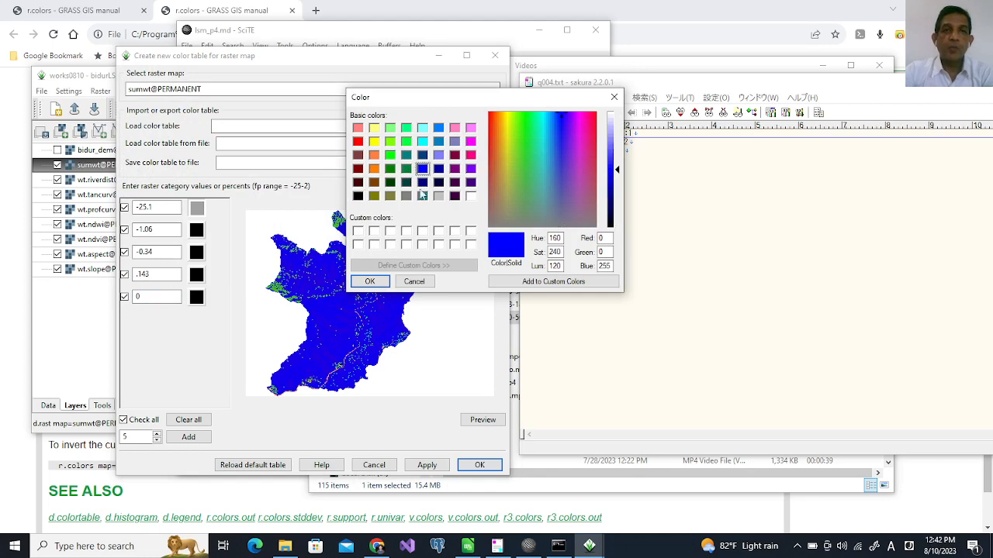
left_click(370, 281)
left_click(198, 231)
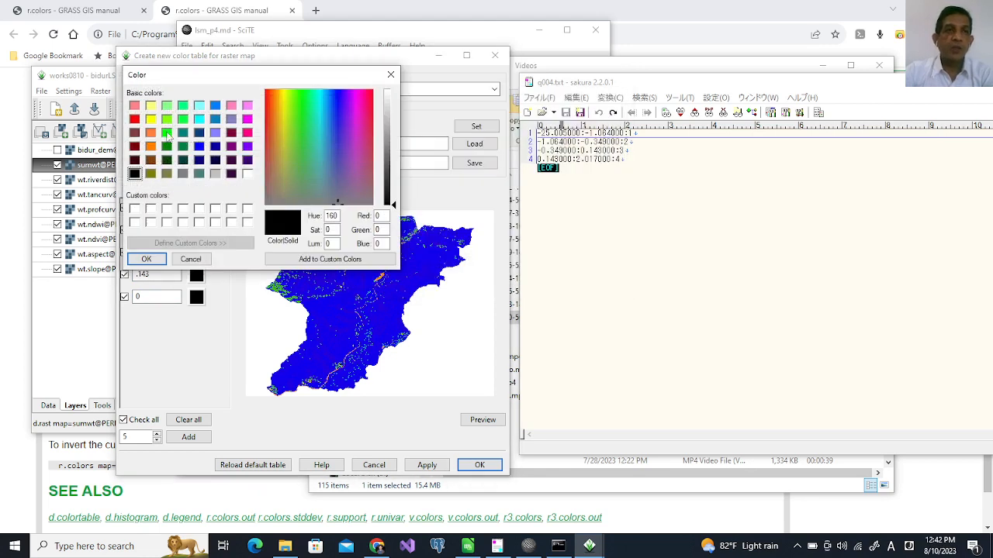
left_click(167, 133)
left_click(151, 259)
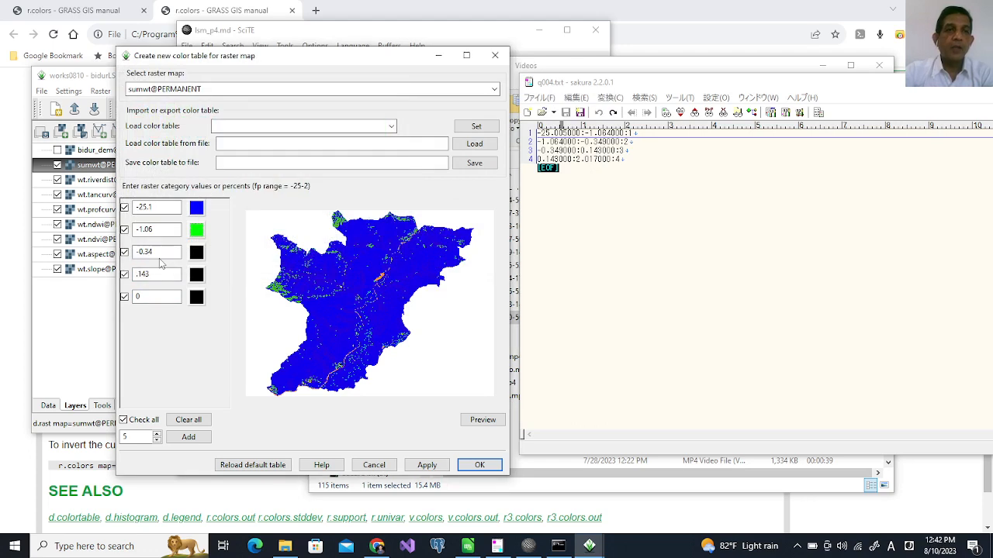
- Set the color of the -0.34 entry to light orange (255, 128, 64) and the .143 entry to yellow
left_click(196, 256)
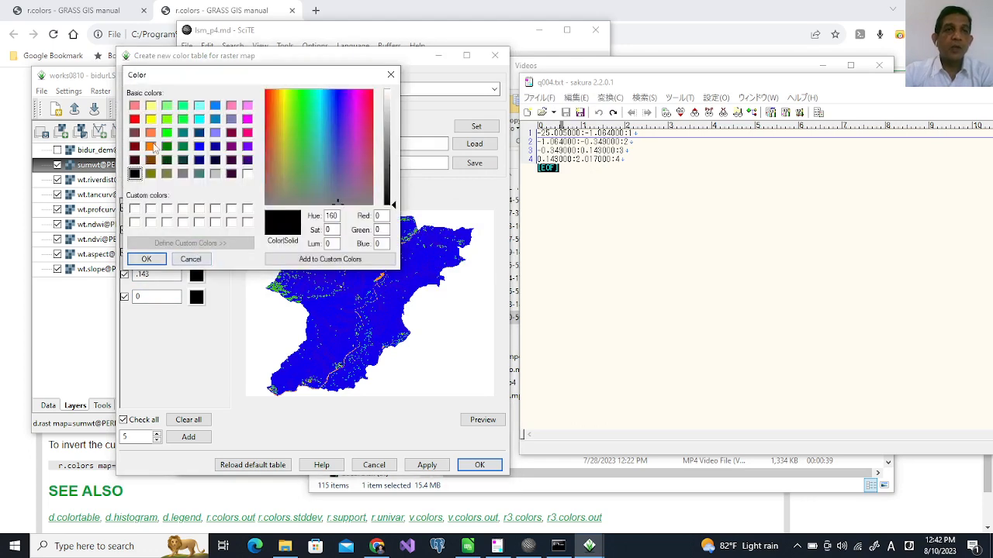
left_click(152, 146)
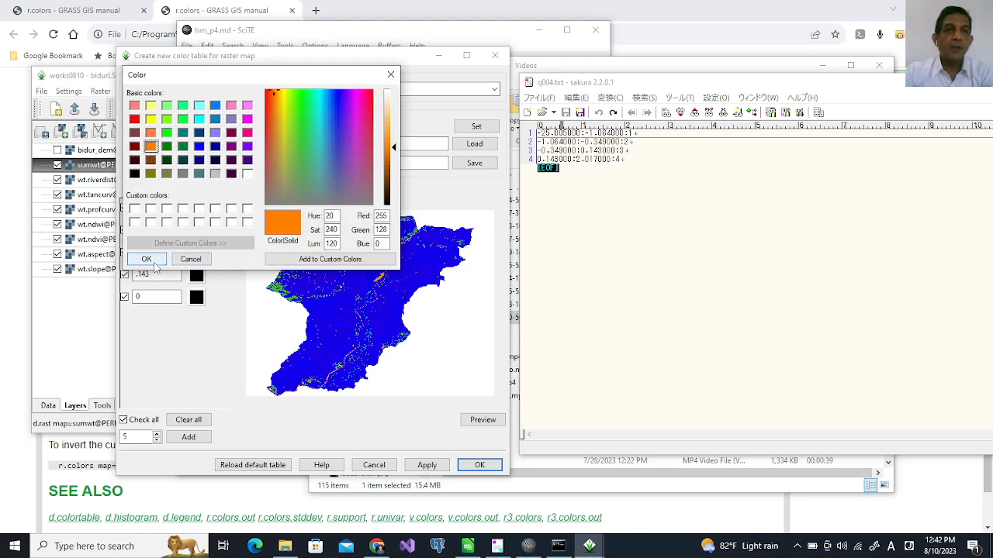
left_click(152, 134)
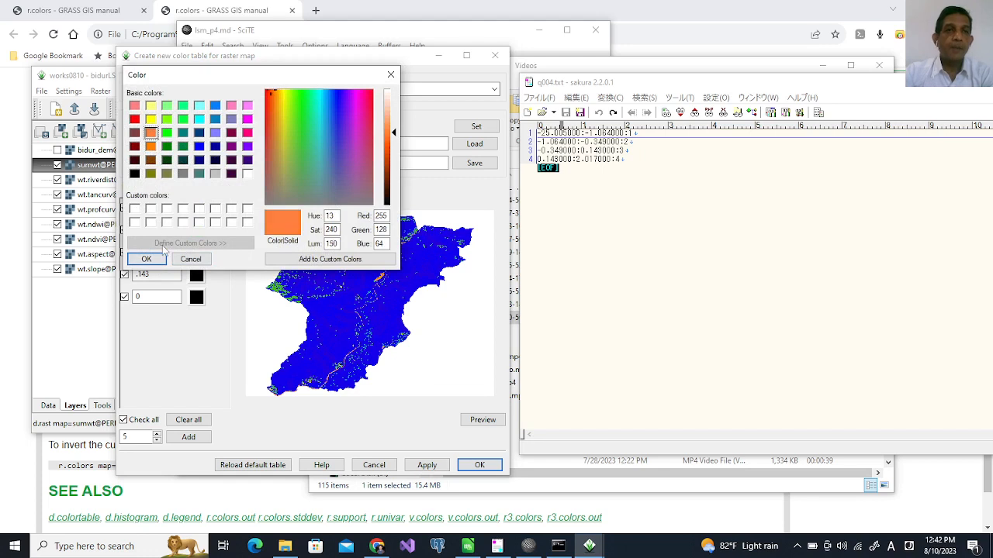
left_click(152, 259)
left_click(196, 275)
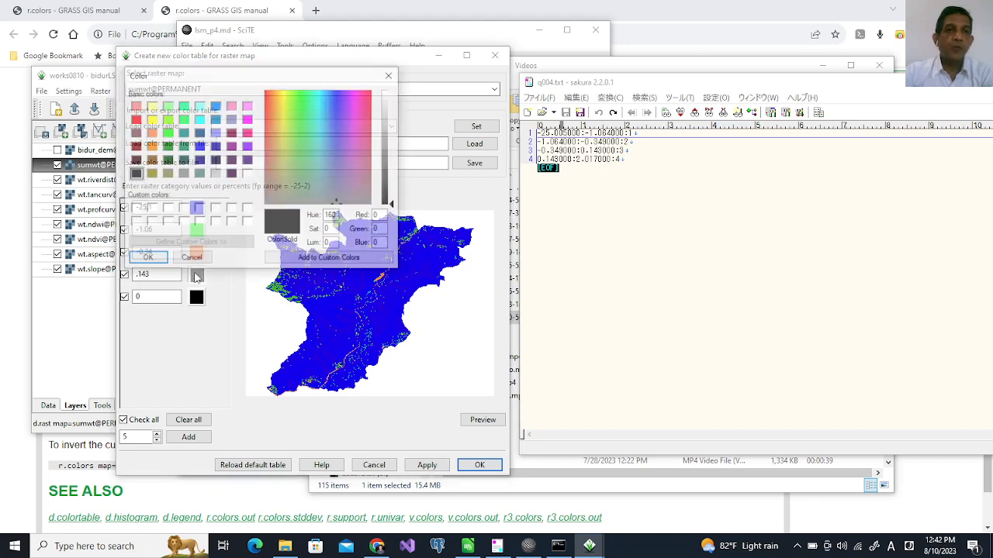
left_click(150, 119)
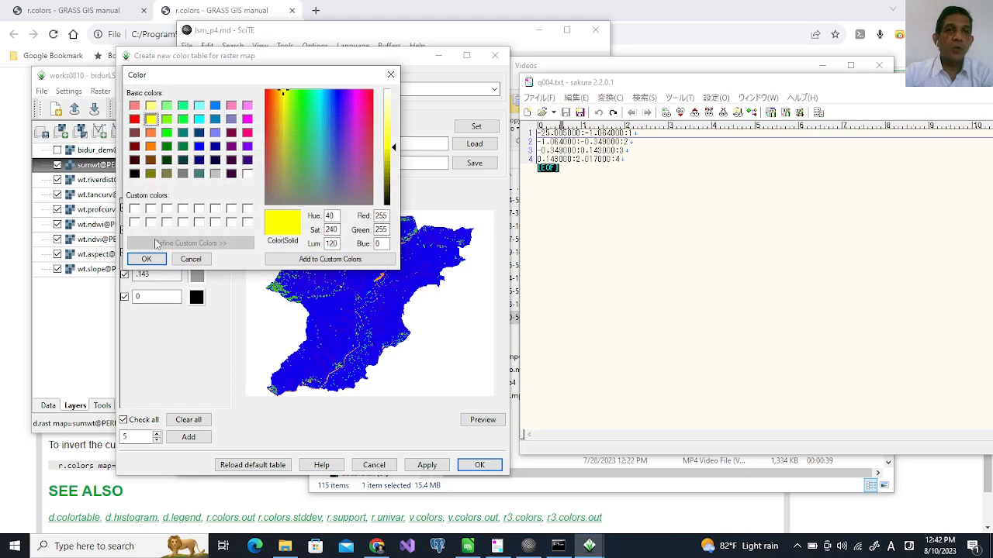
left_click(147, 259)
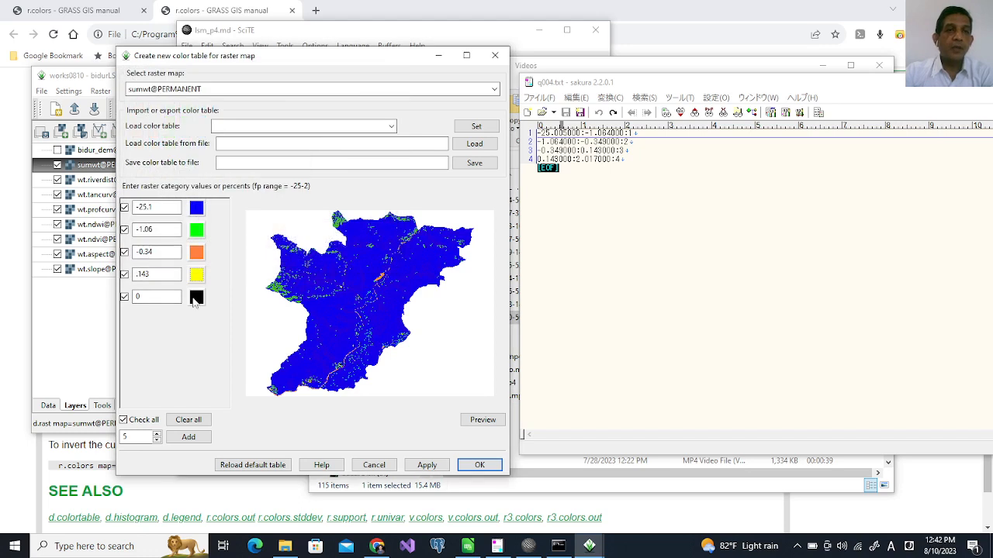
- Color the fifth color table entry red and set its value to 2.02
left_click(197, 299)
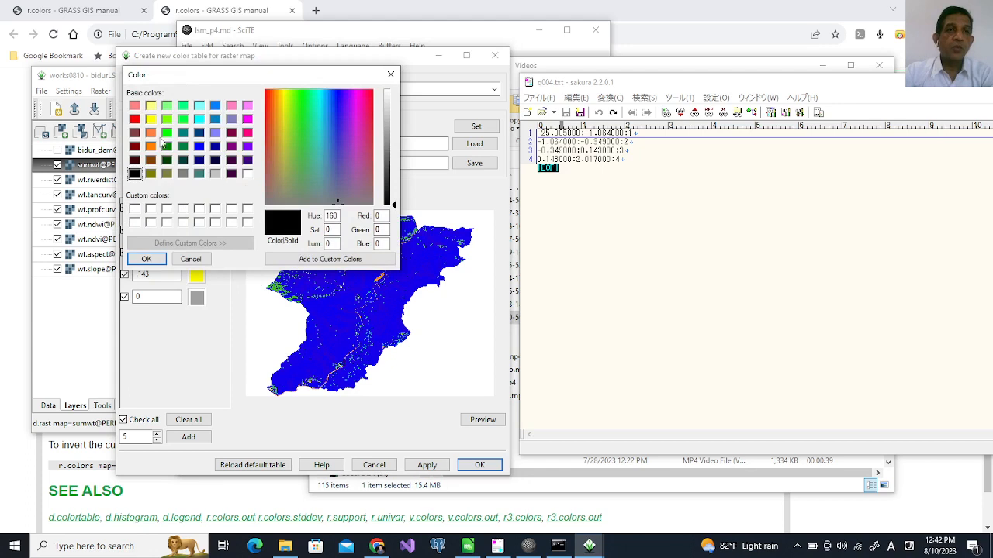
left_click(137, 122)
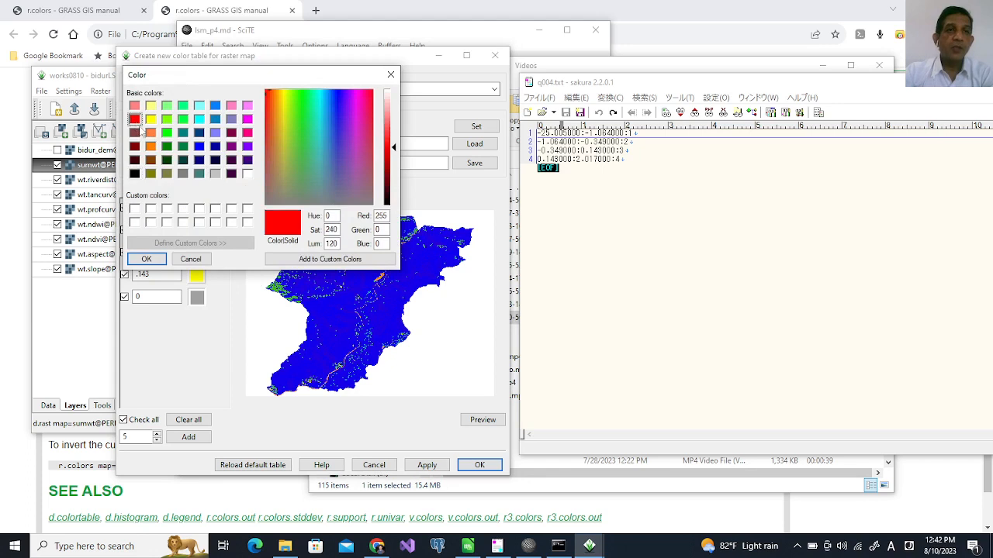
left_click(147, 259)
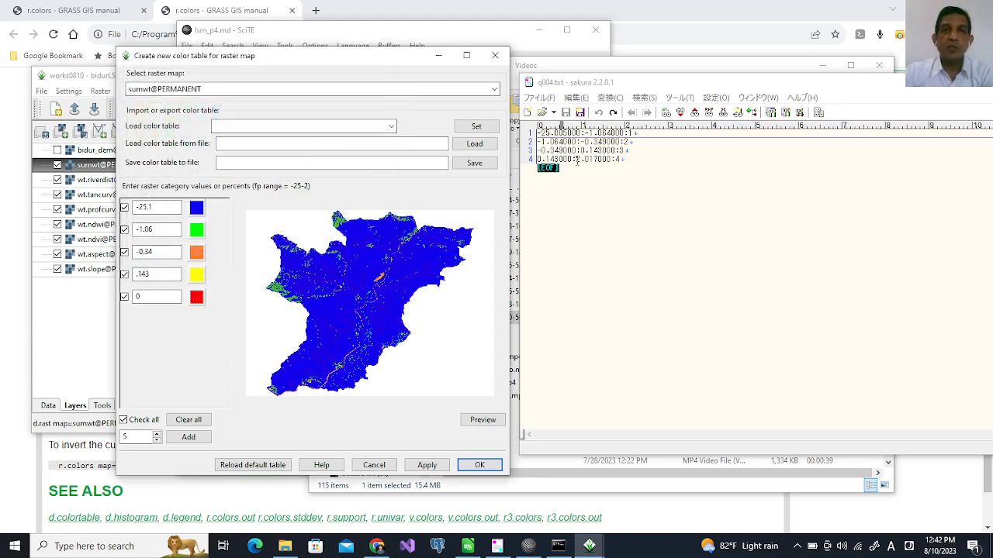
left_click(138, 296)
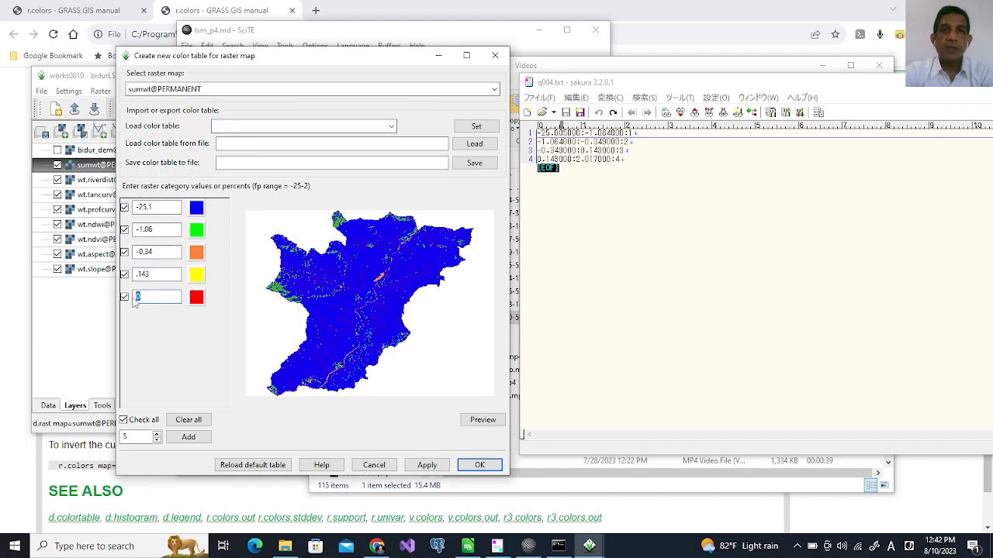
type("2.02")
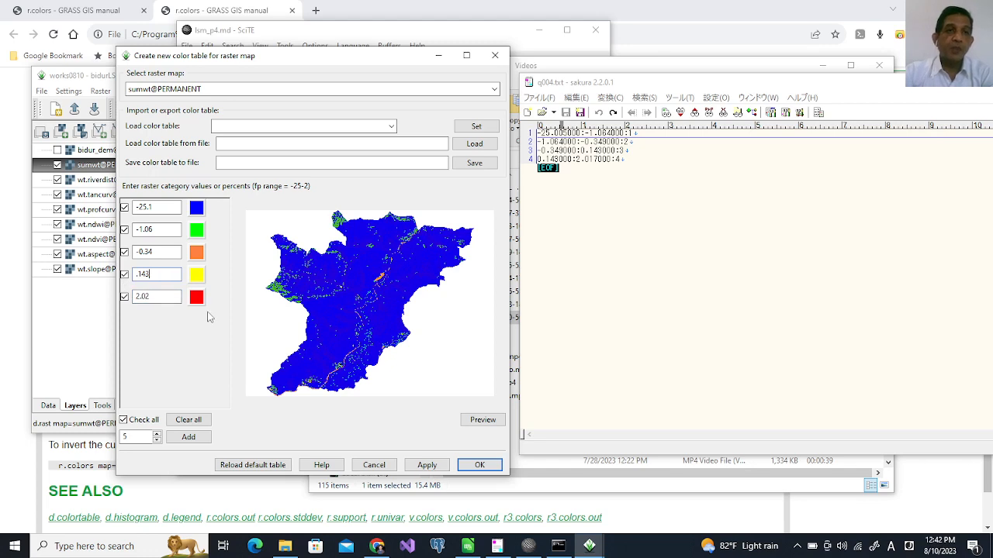
- Apply the new color table to sumwt@PERMANENT and close the color table dialog with the changes accepted
left_click(426, 466)
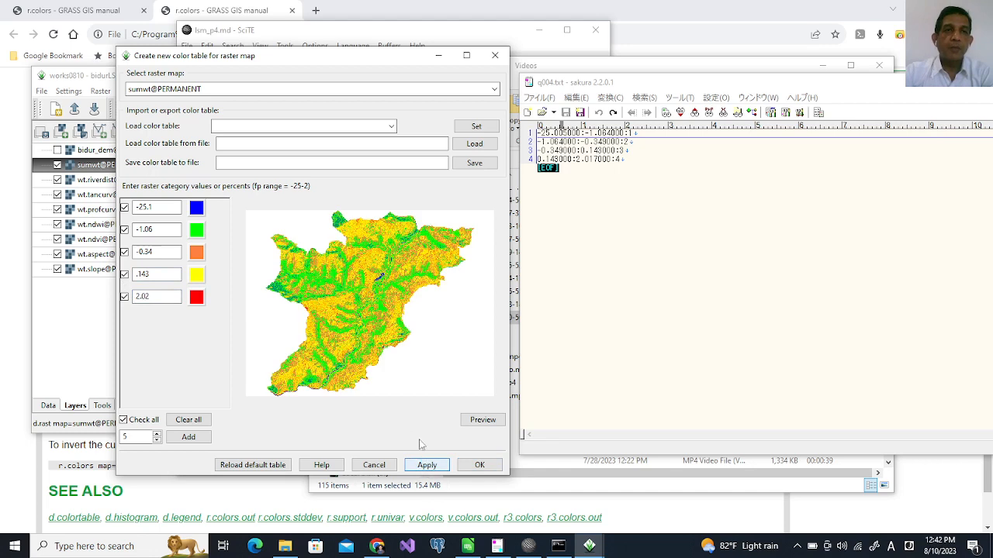
left_click(593, 548)
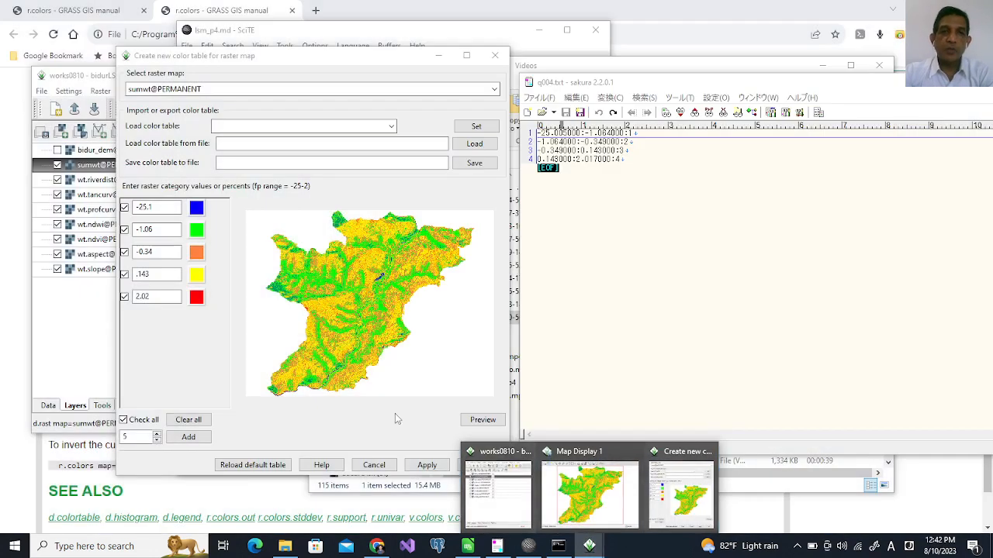
left_click(395, 414)
left_click(479, 465)
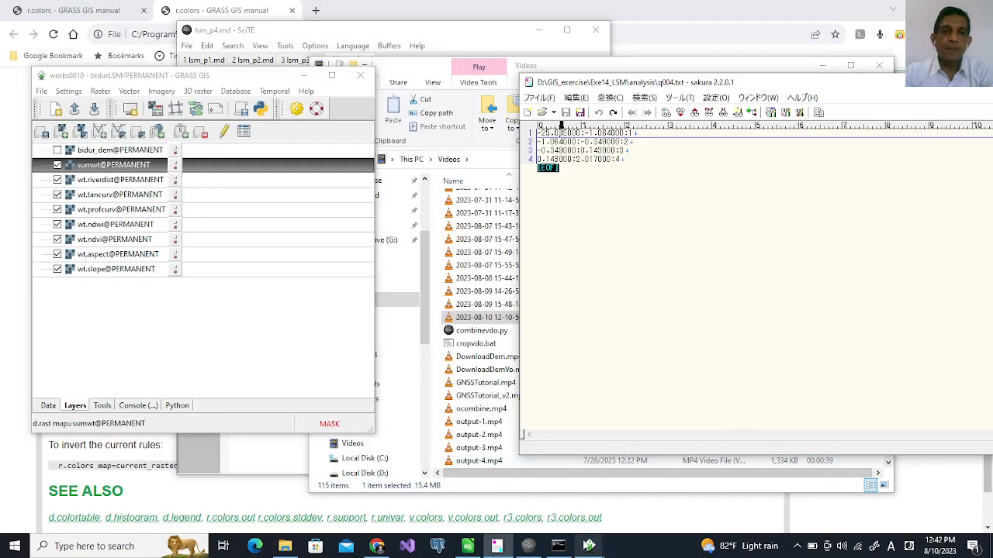
- Enlarge the map display and inspect the recolored sumwt map zoomed in around the central area, returning to the full map extent
left_click(618, 474)
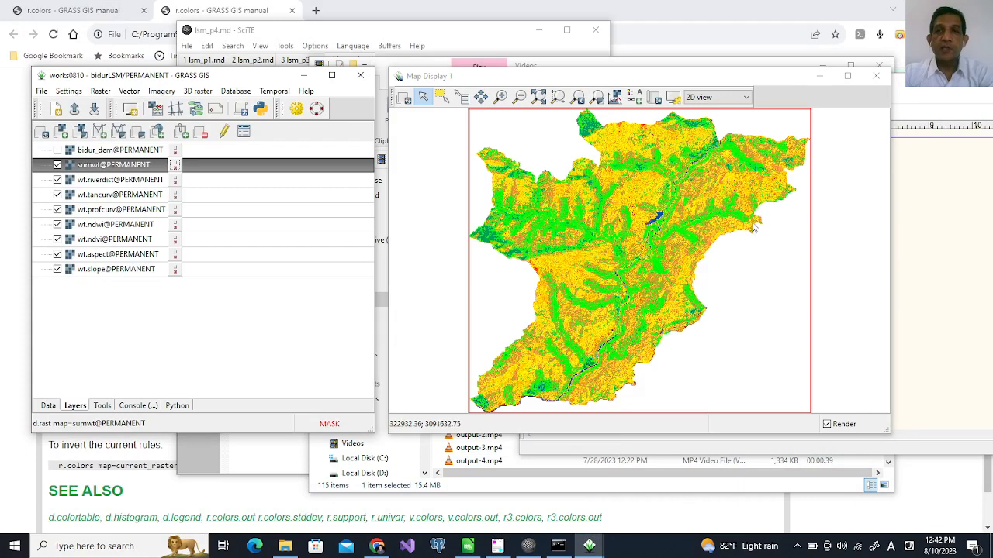
left_click_drag(887, 430, 931, 495)
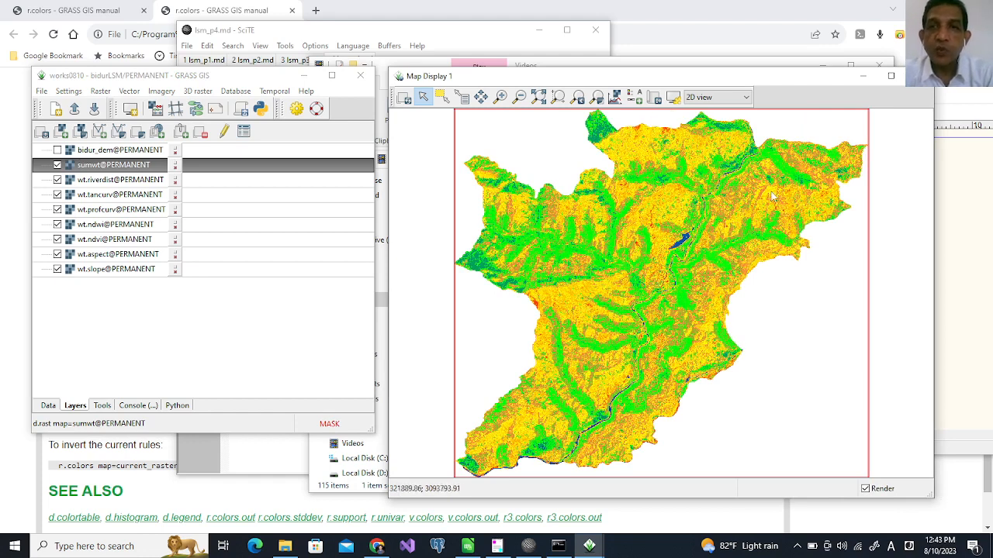
left_click(648, 229)
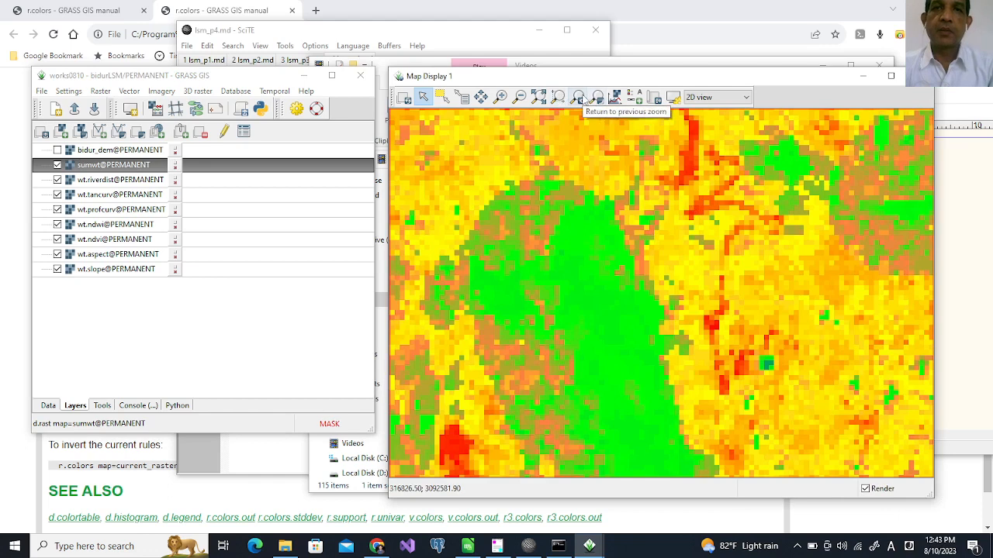
left_click(580, 97)
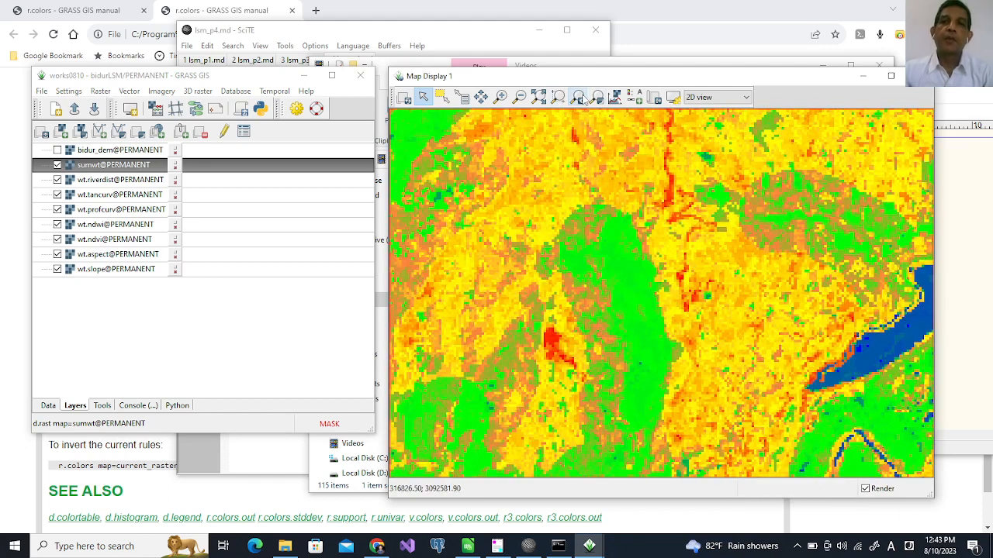
left_click(580, 97)
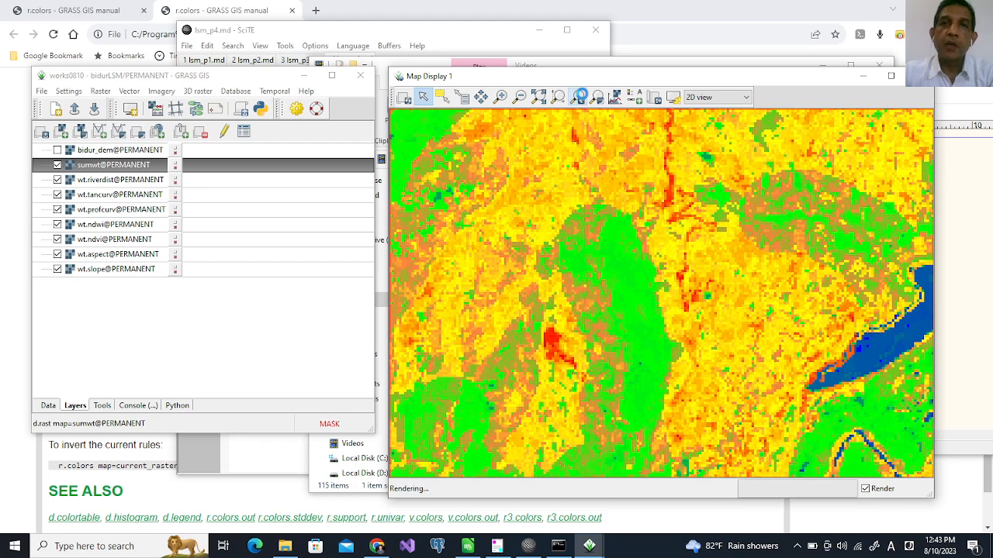
left_click(540, 97)
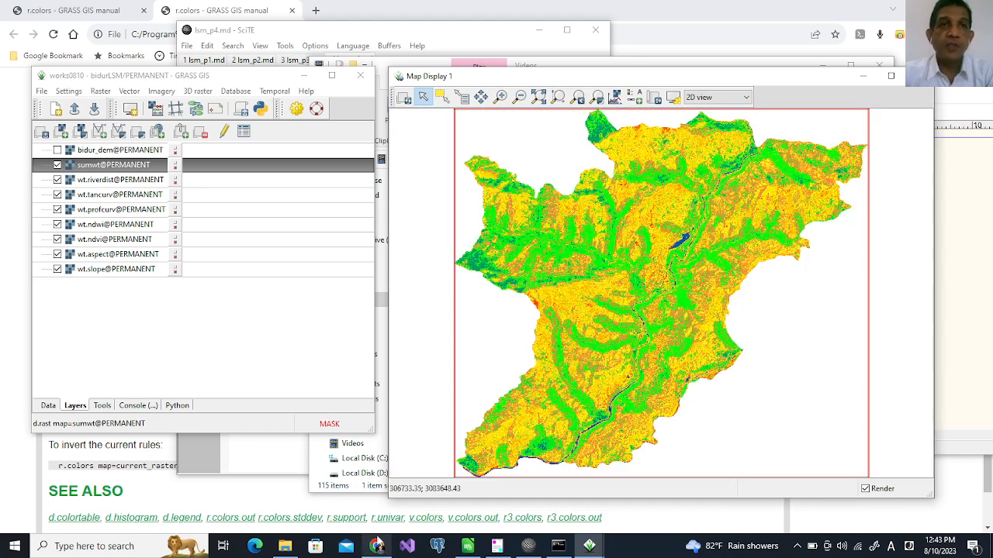
- Switch to Chrome and open the Result and Validation chapter of the online book Landslide Susceptibility Analysis using Grass GIS
left_click(254, 6)
left_click(465, 34)
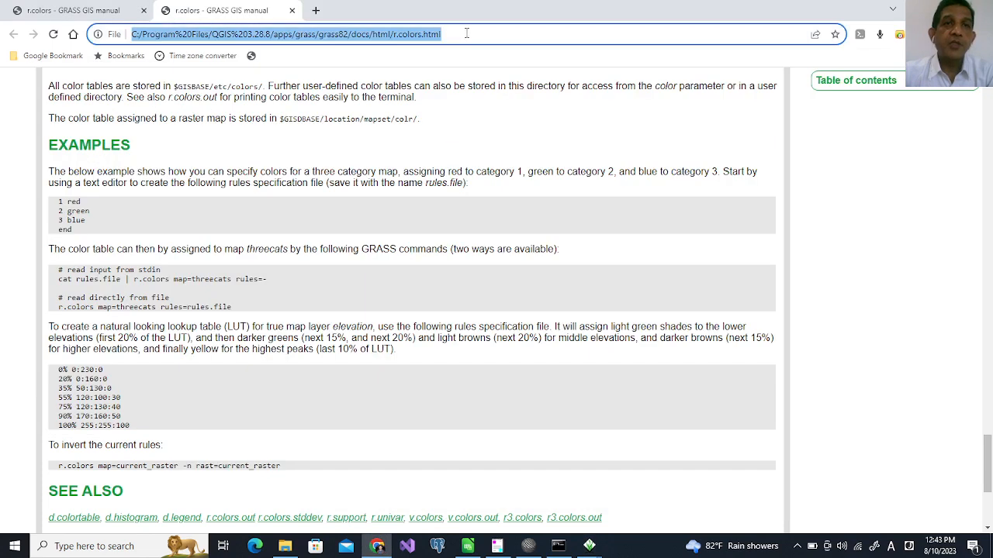
type("ls")
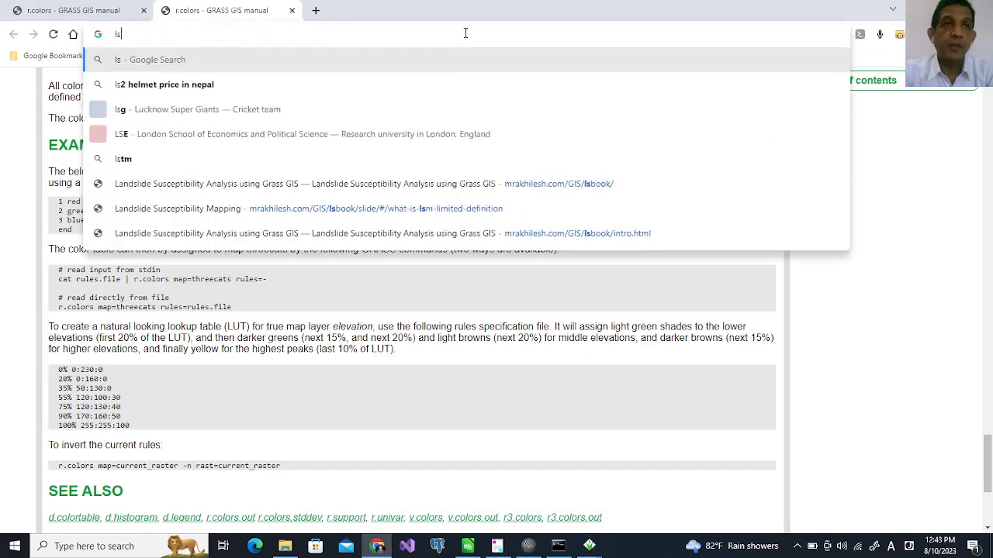
left_click(565, 189)
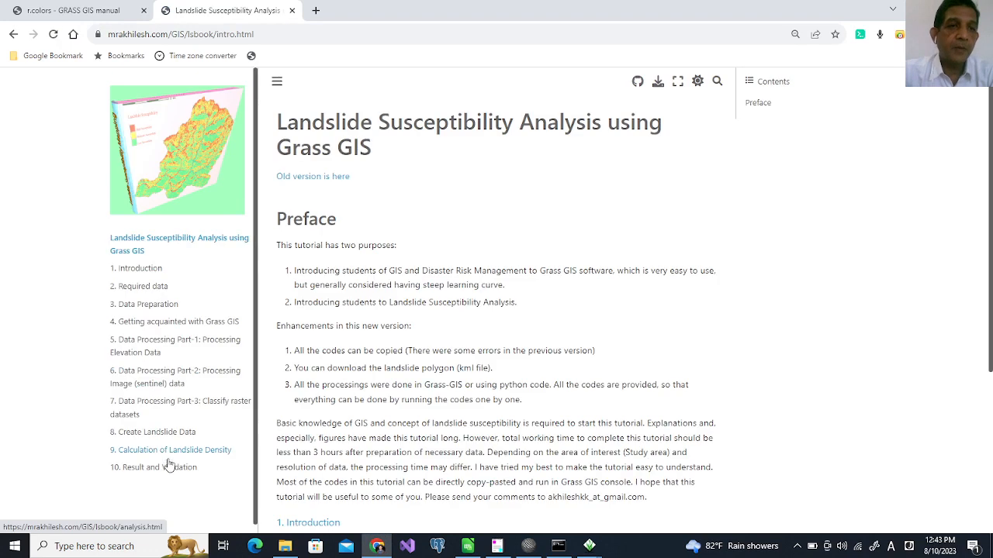
left_click(165, 469)
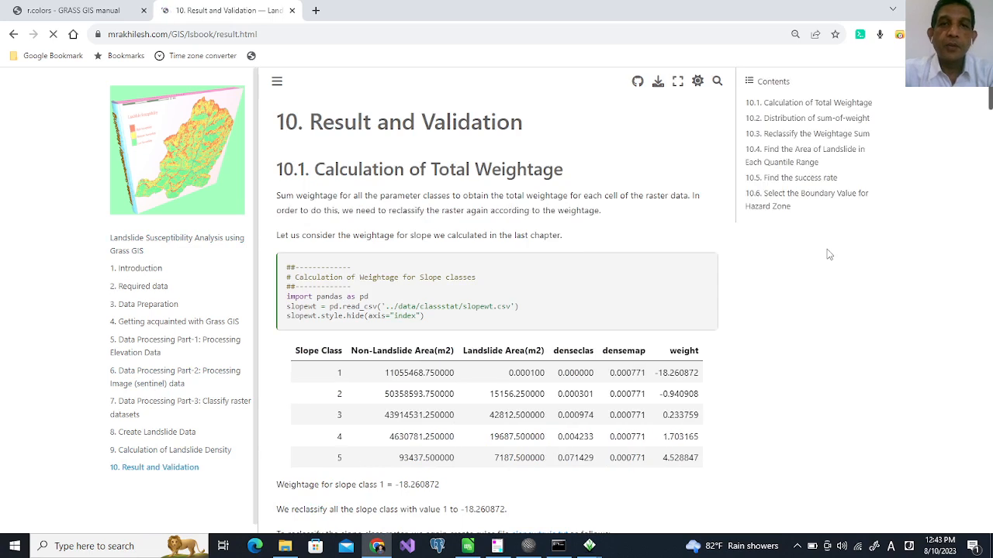
- Read through the total weightage section to the r.quantile command under Distribution of sum-of-weight
scroll(570, 205, "down", 4)
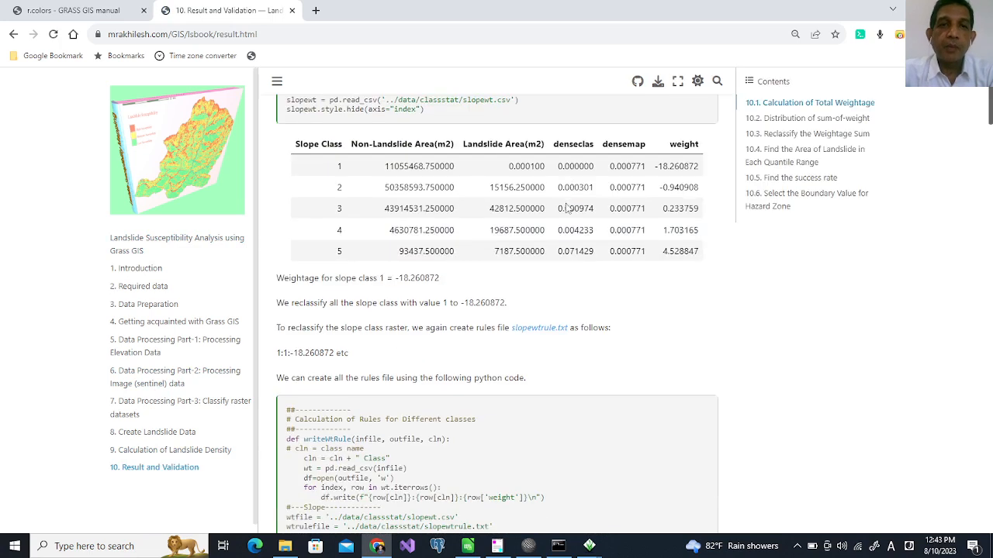
scroll(489, 329, "down", 10)
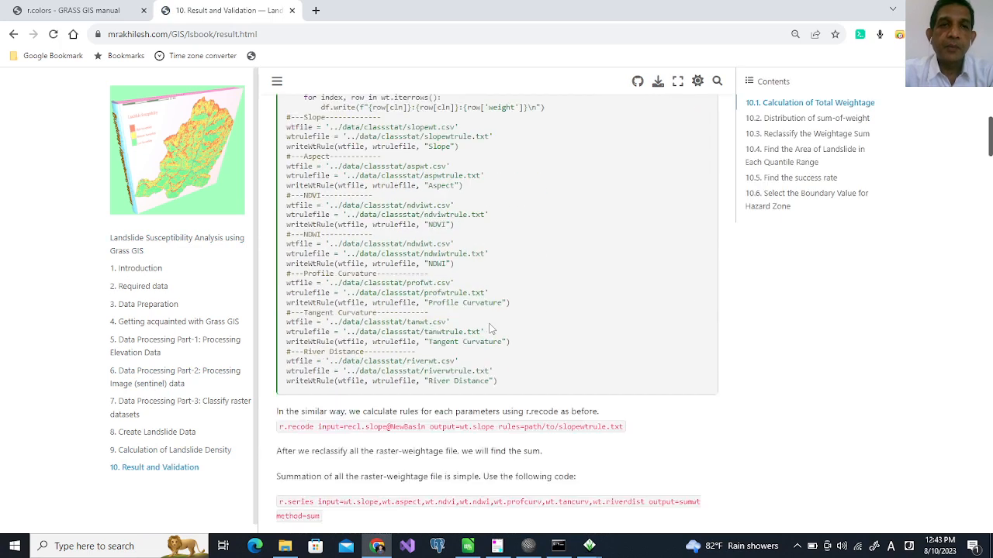
scroll(739, 309, "up", 1)
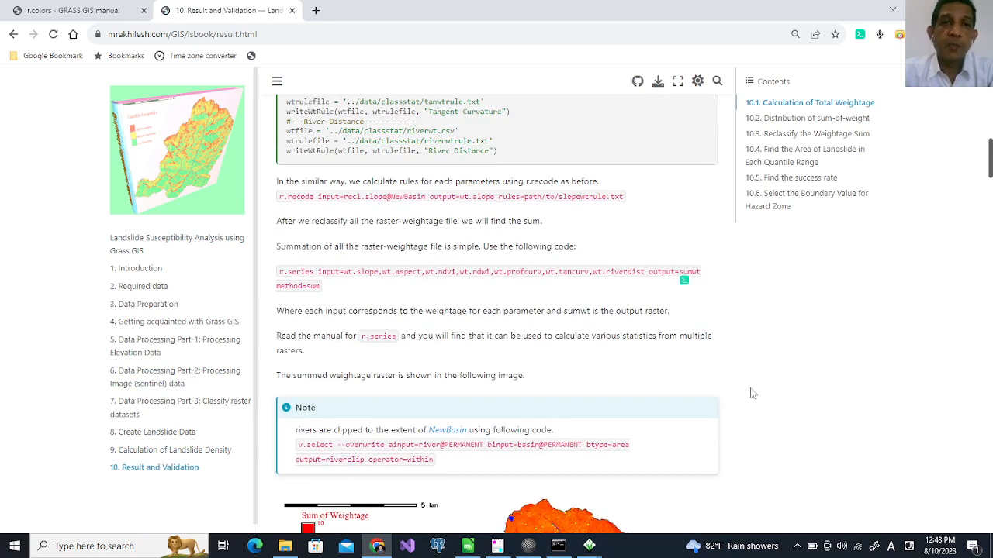
scroll(756, 333, "down", 3)
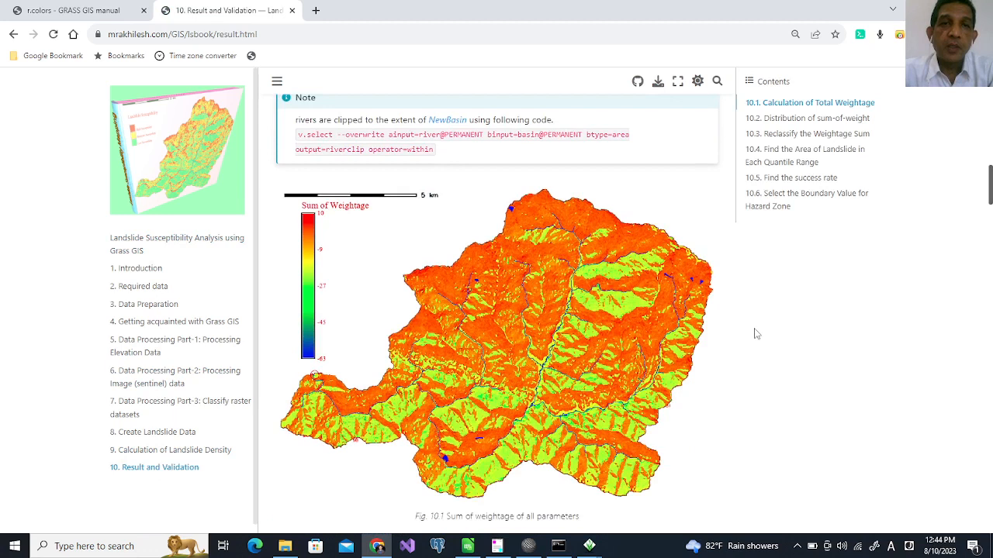
scroll(756, 333, "down", 5)
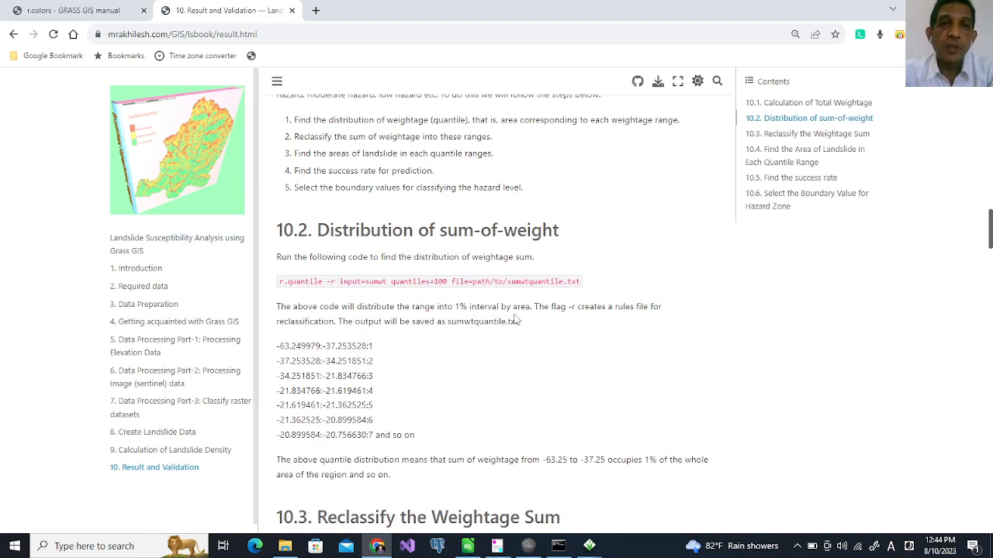
scroll(515, 320, "down", 1)
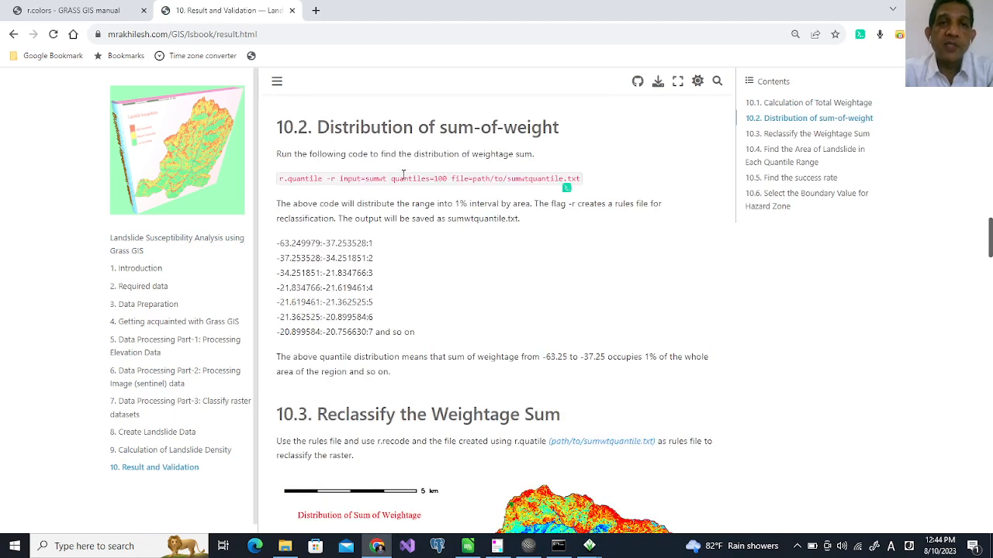
- Examine the quantiles=100 option of the r.quantile example and the class numbers in its sample rules output
left_click_drag(392, 179, 446, 179)
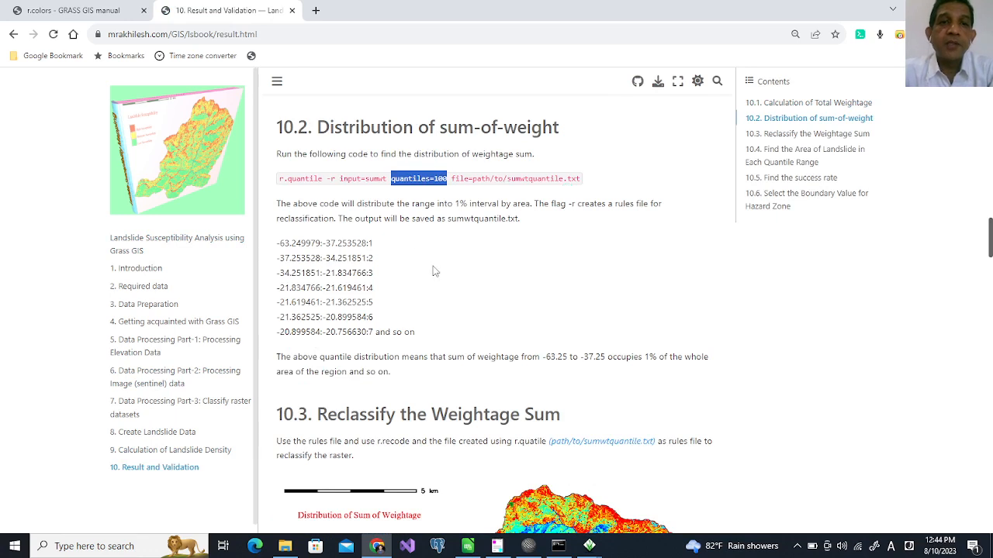
scroll(455, 266, "down", 2)
scroll(453, 265, "up", 1)
scroll(453, 265, "up", 1)
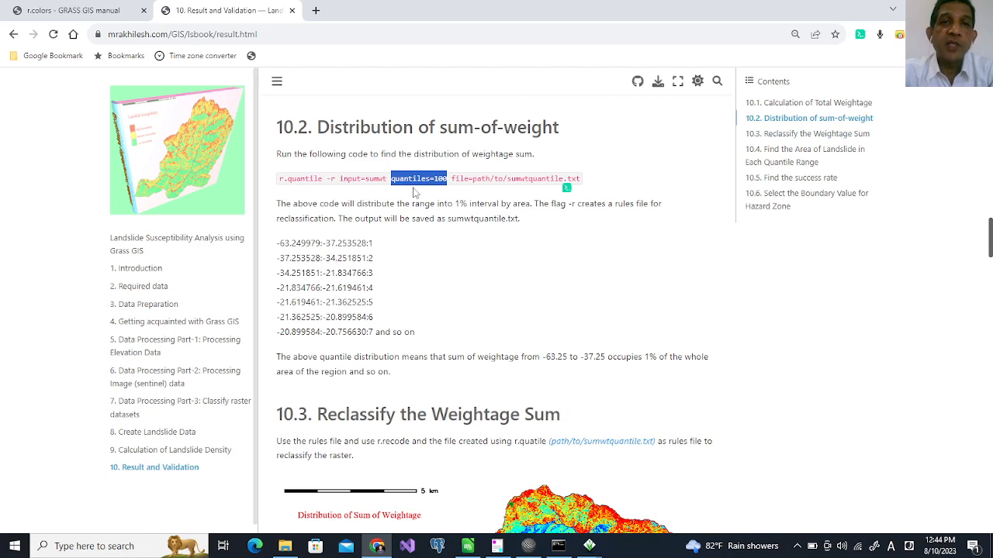
left_click(404, 181)
double_click(403, 180)
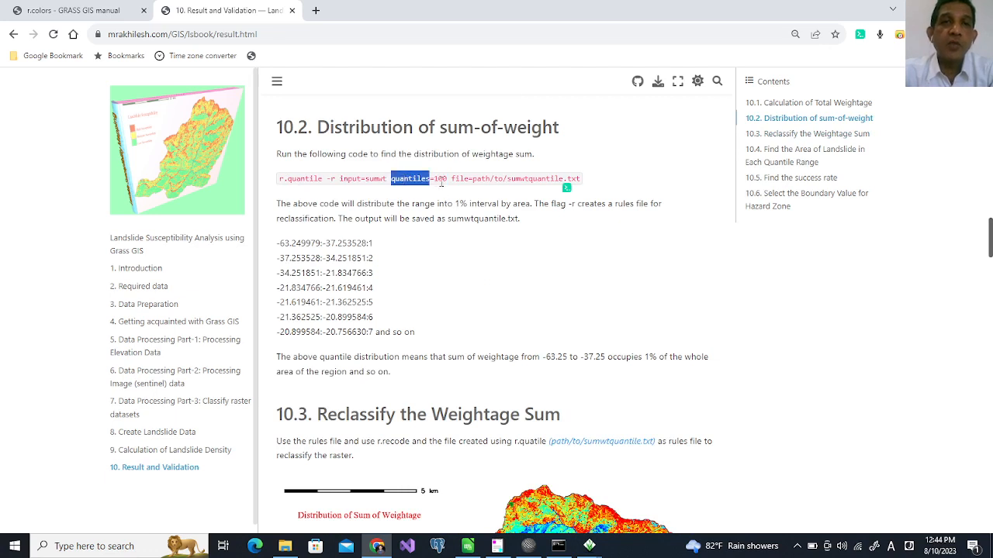
left_click_drag(434, 178, 448, 179)
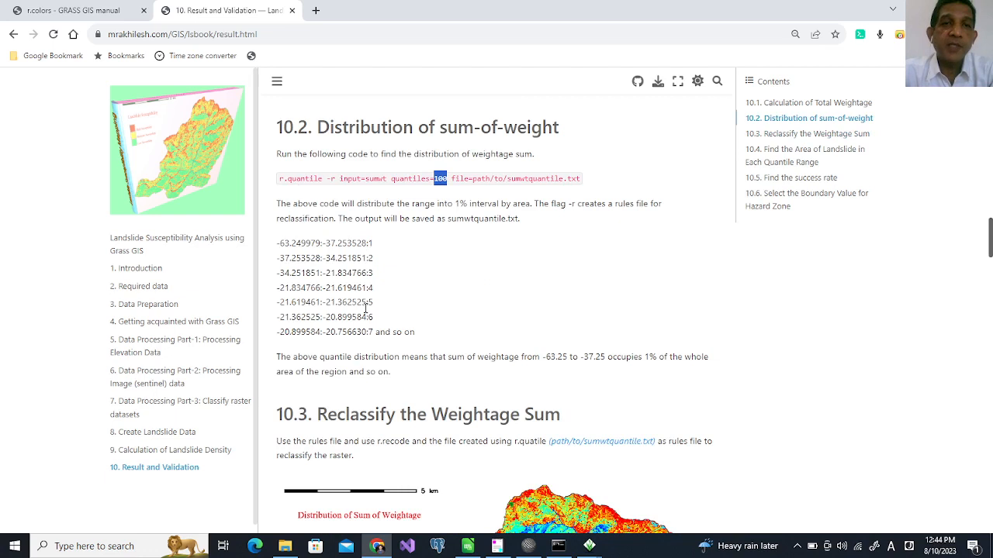
double_click(370, 243)
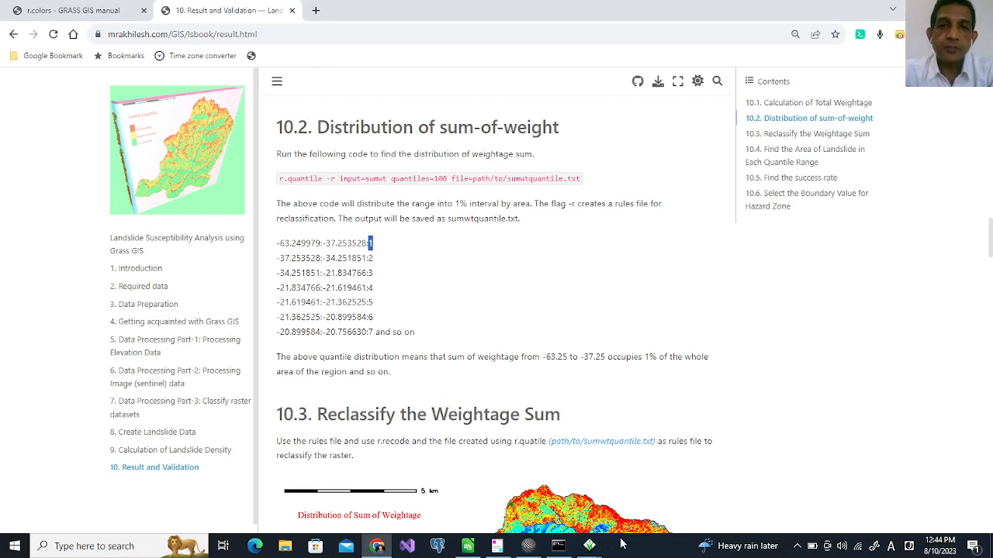
- Switch to GRASS GIS, place its window beside the sample rules, and recall the previous r.quantile command in the console
mouse_move(593, 546)
left_click(543, 496)
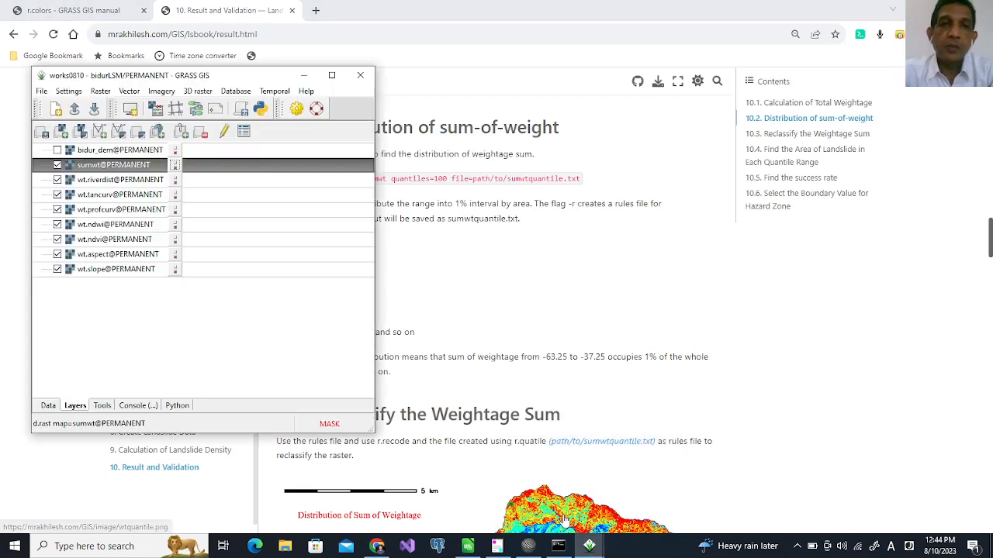
left_click_drag(231, 75, 629, 39)
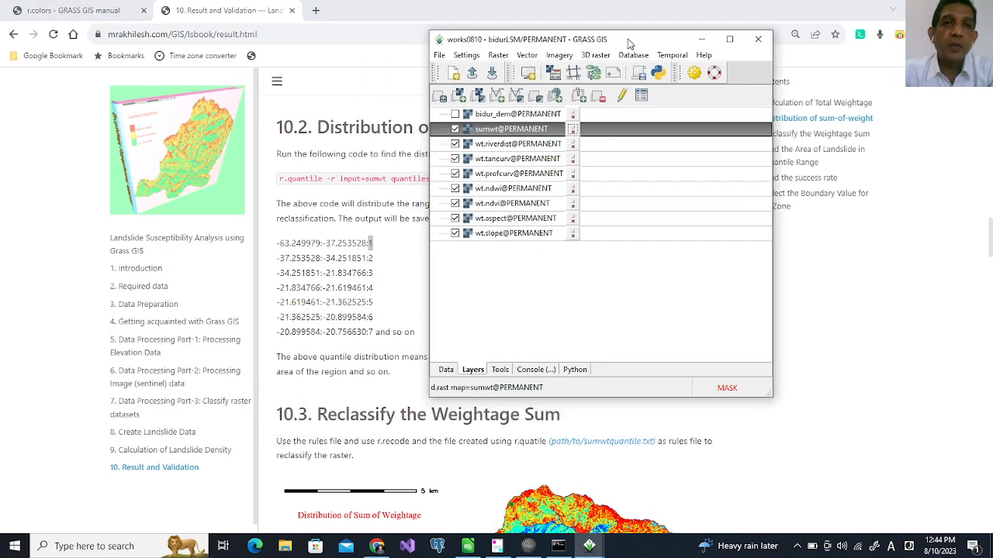
left_click(532, 370)
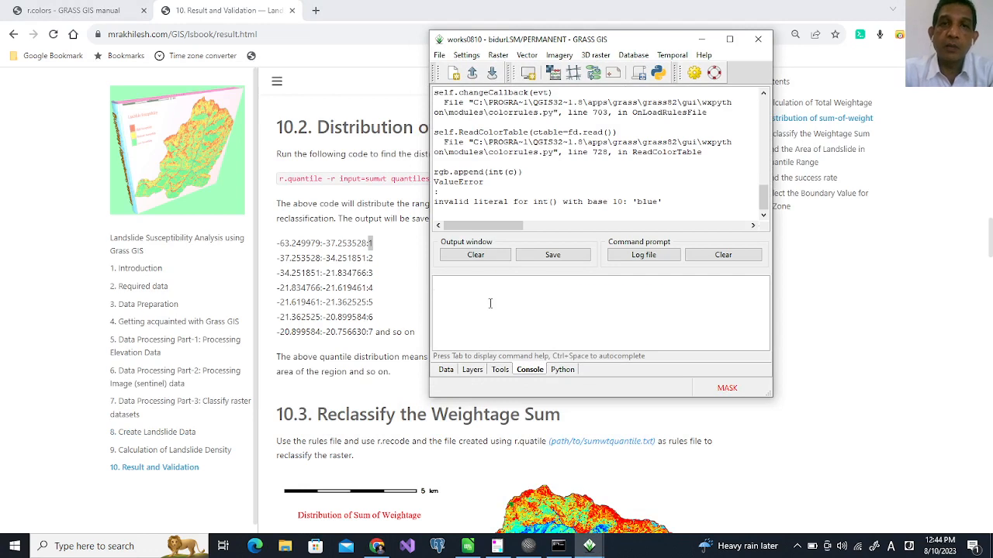
type("r.colors map=sumwt@PERMANENT file=D:\\practice\\lsm_v2\\bidurLSM\\PERMANENT\\.tmp/unknown\\9824.2")
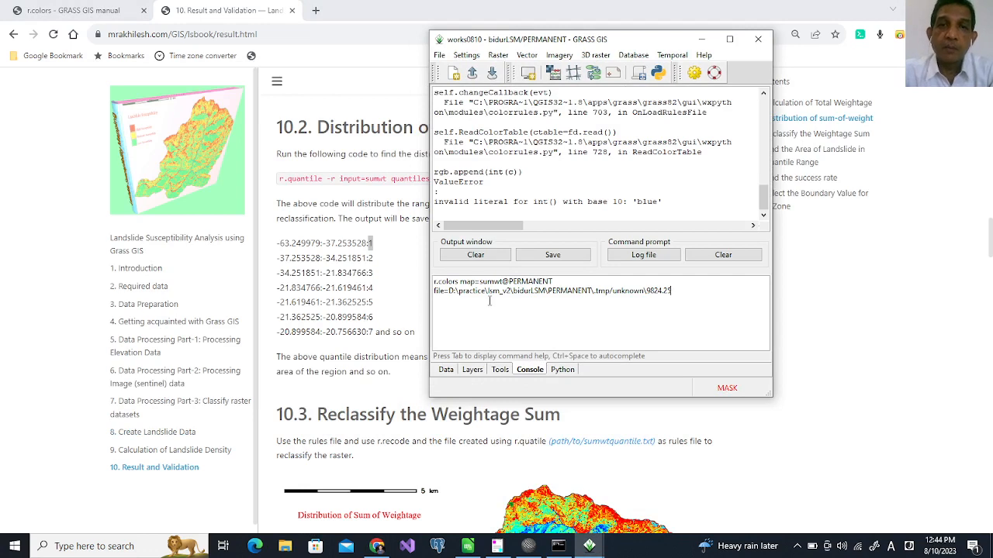
key("Up")
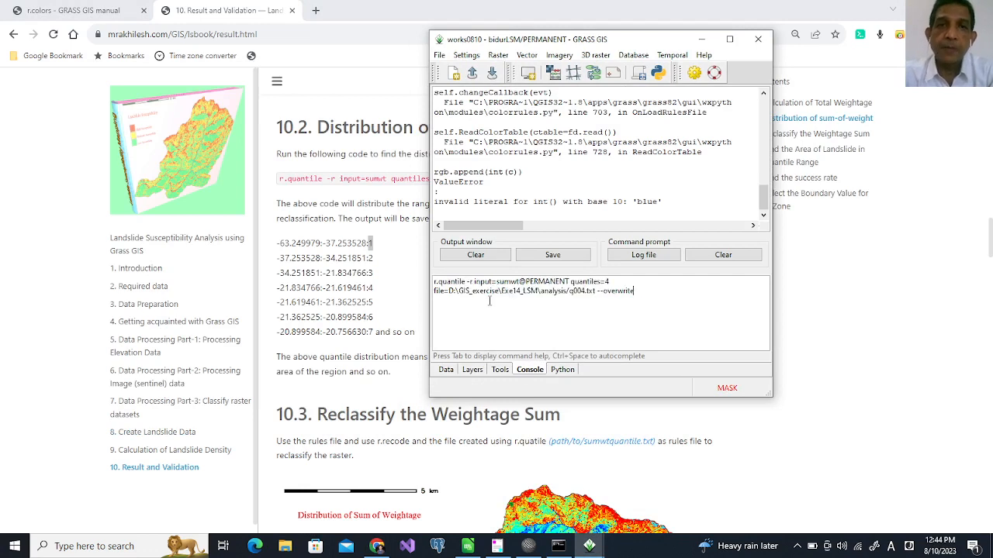
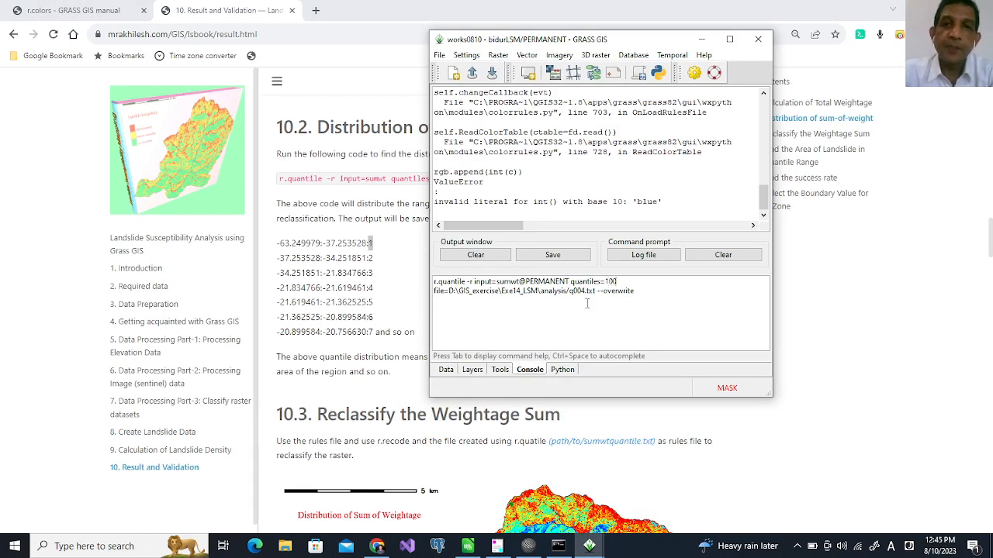
- Run r.quantile -r on sumwt@PERMANENT with quantiles=100, writing the rules to D:\GIS_exercise\Exe14_LSM\analysis/percentile.txt with overwrite enabled
left_click_drag(575, 292, 589, 292)
key("BackSpace")
key("BackSpace")
key("BackSpace")
type("percent")
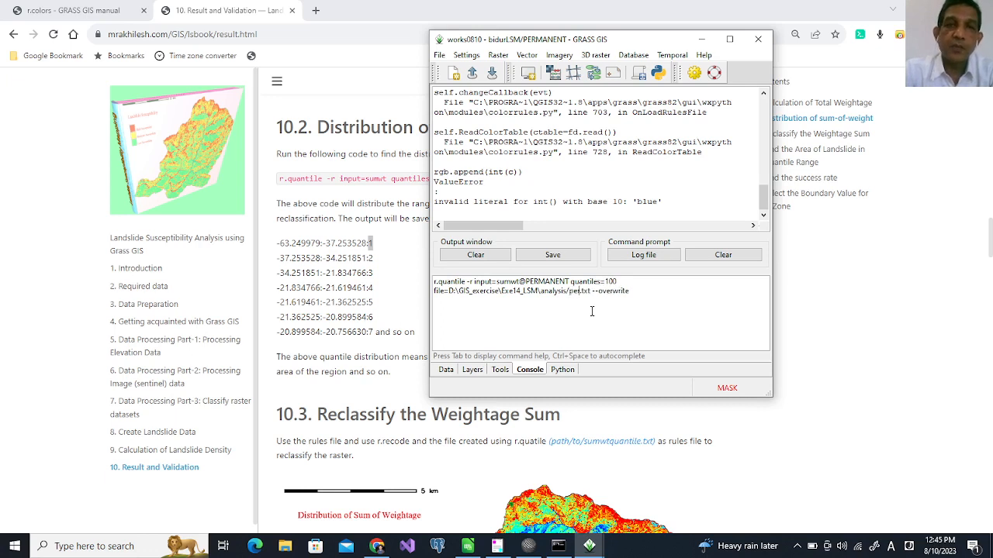
type("ile")
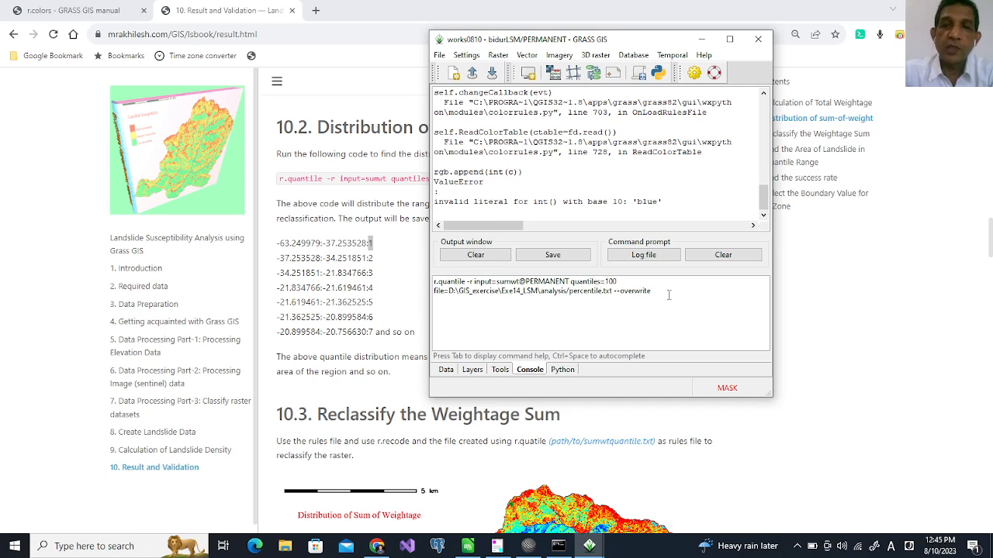
key("Return")
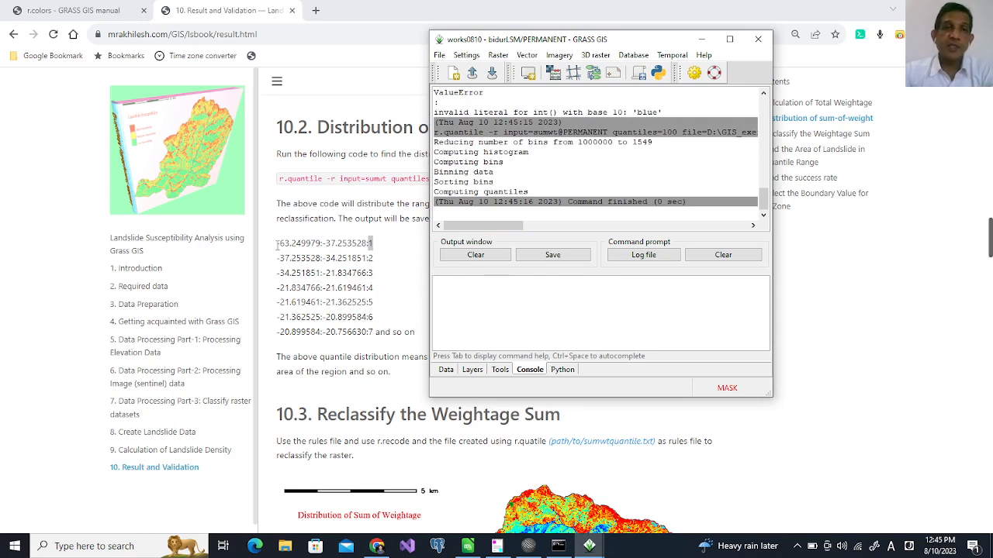
- Compare the book's quantile distribution figure in section 10.3 with the sumwt map in the GRASS map display
left_click(278, 245)
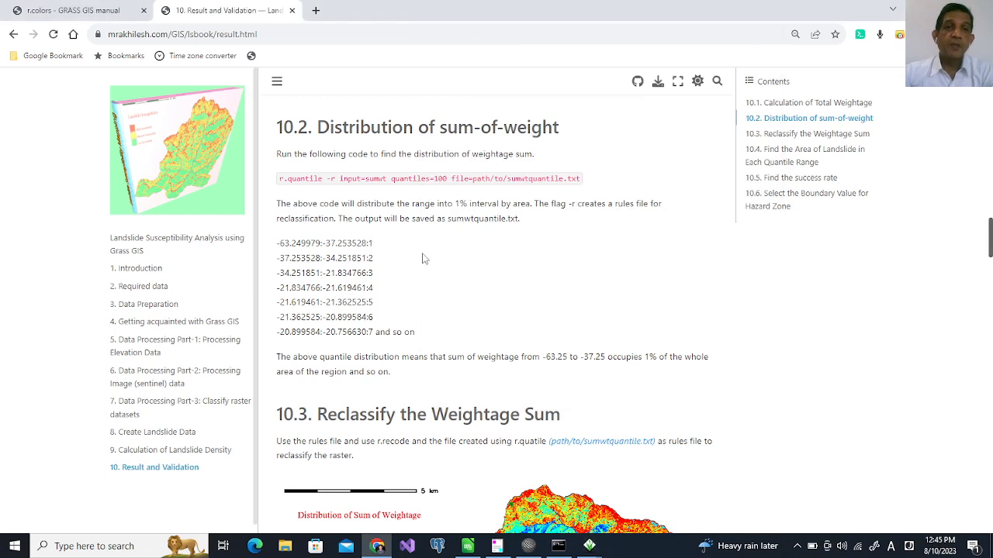
scroll(425, 259, "down", 4)
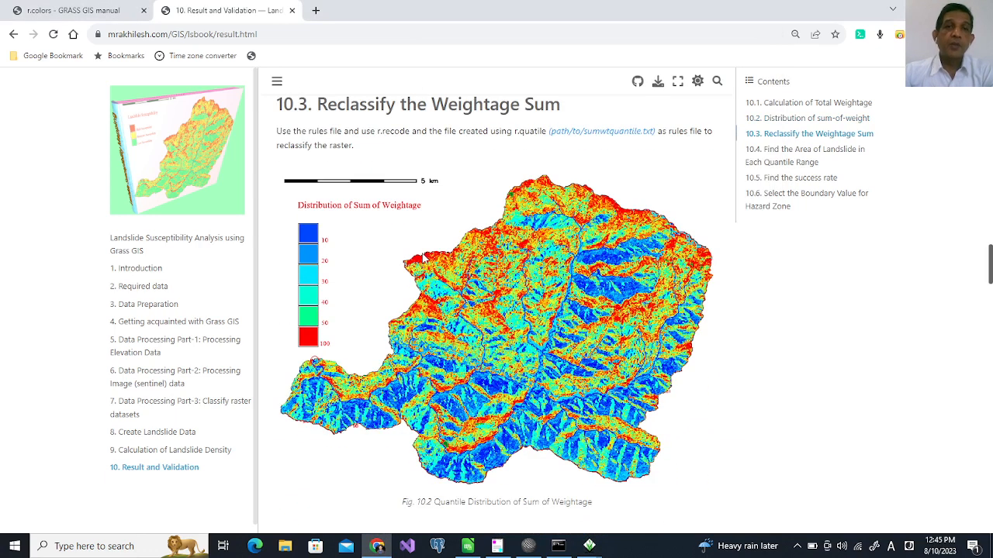
left_click(589, 546)
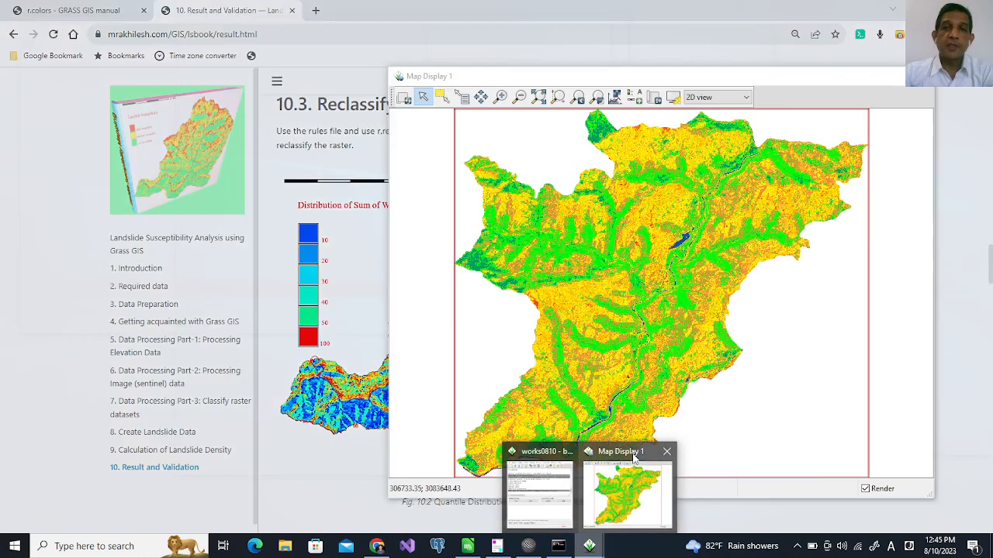
left_click(631, 457)
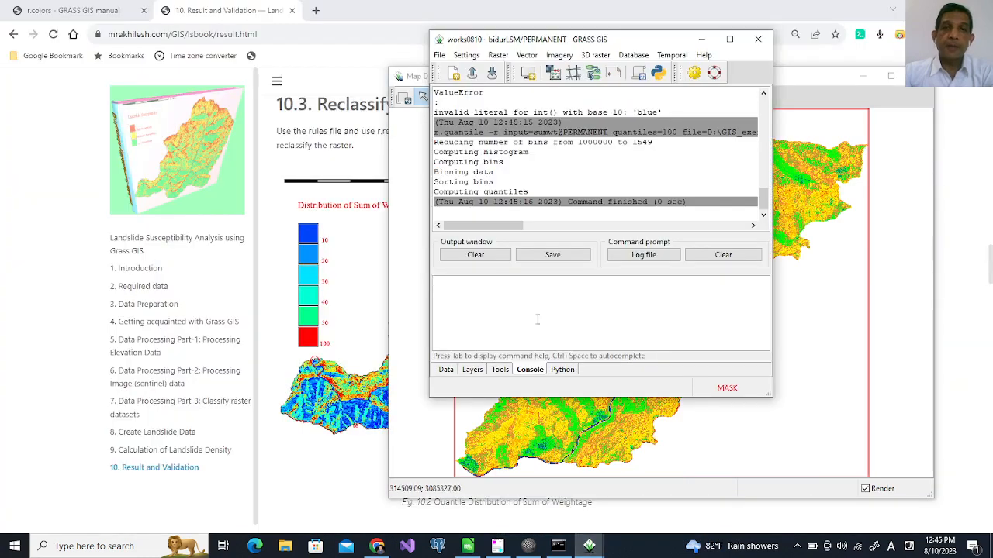
- Open percentile.txt from the D:\GIS_exercise\Exe14_LSM\analysis folder and examine its class numbers from the first to the last rule
left_click(285, 547)
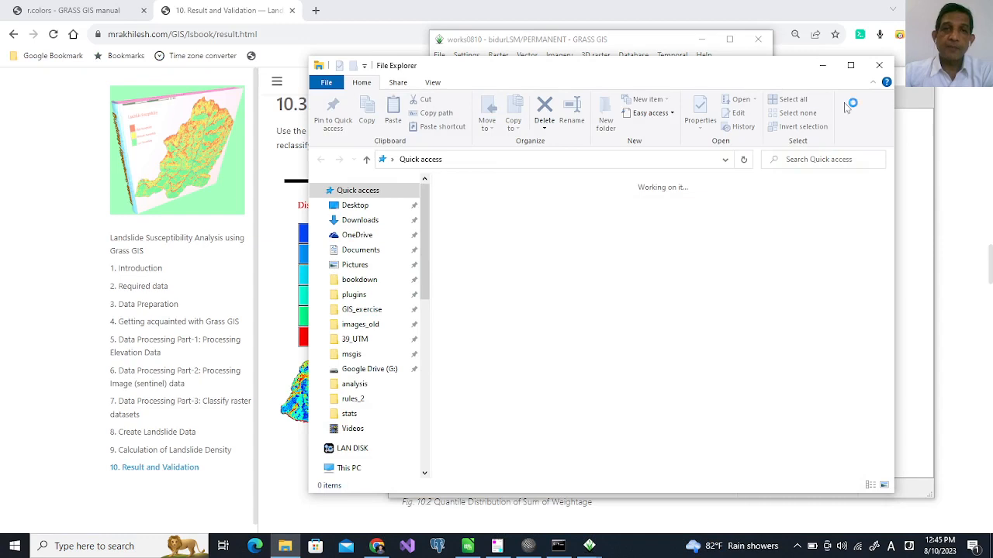
left_click(879, 65)
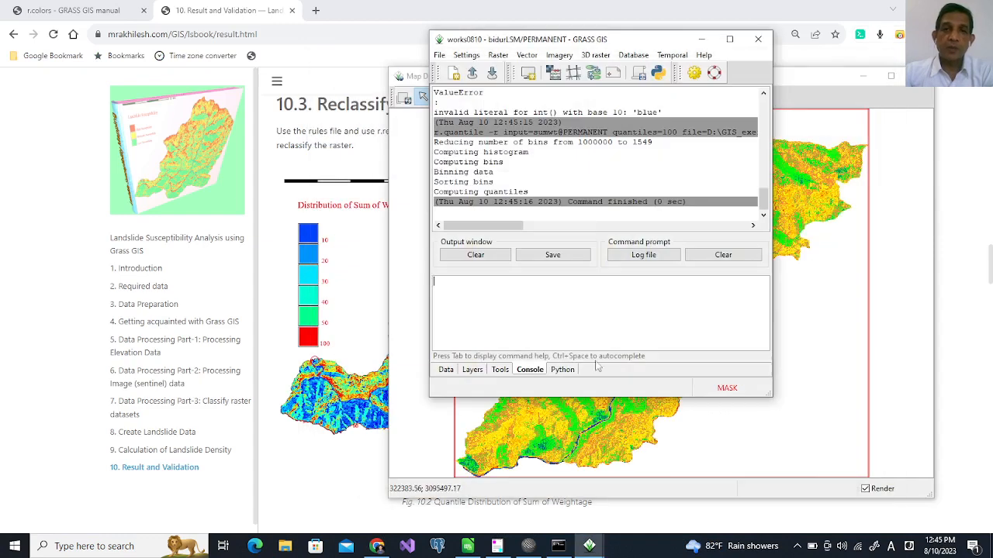
left_click(498, 545)
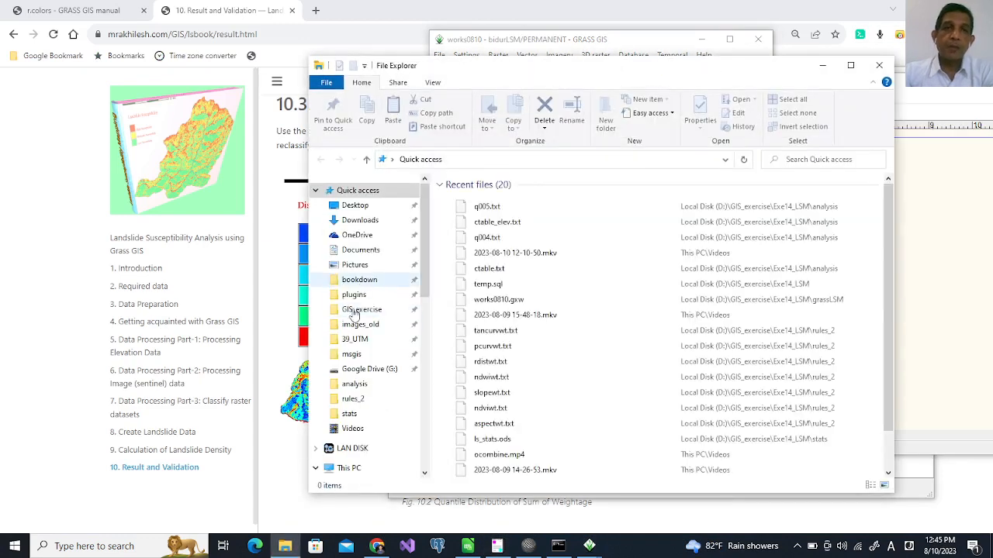
left_click(354, 385)
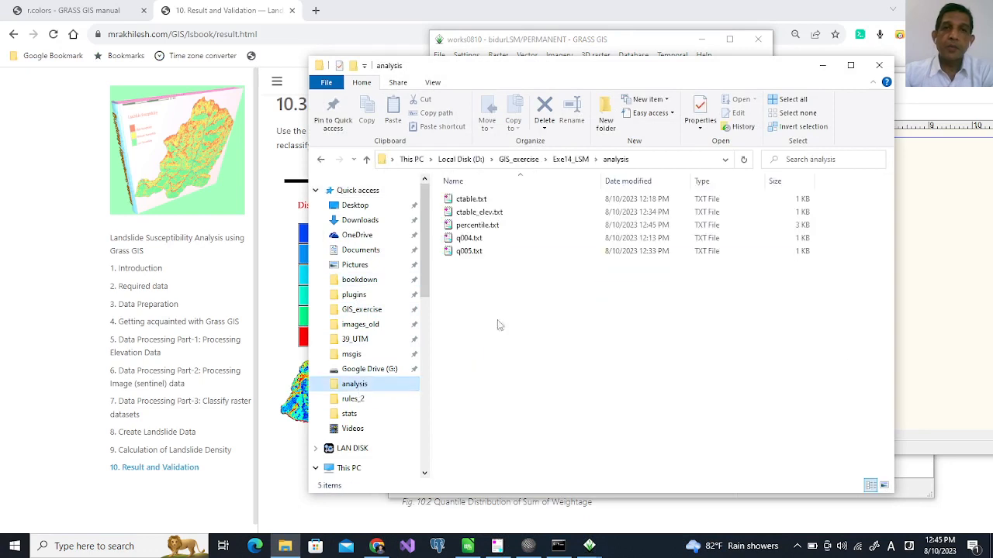
double_click(447, 225)
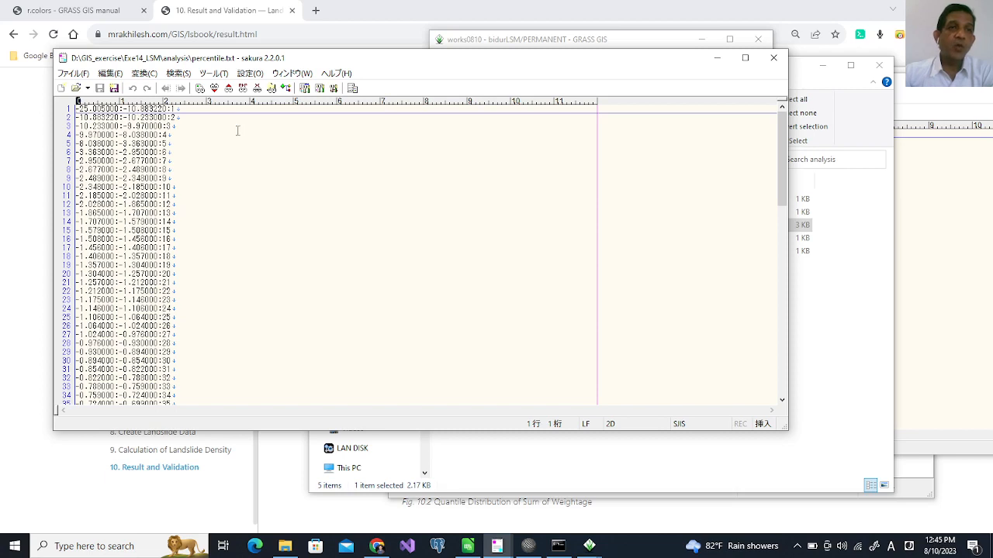
double_click(174, 109)
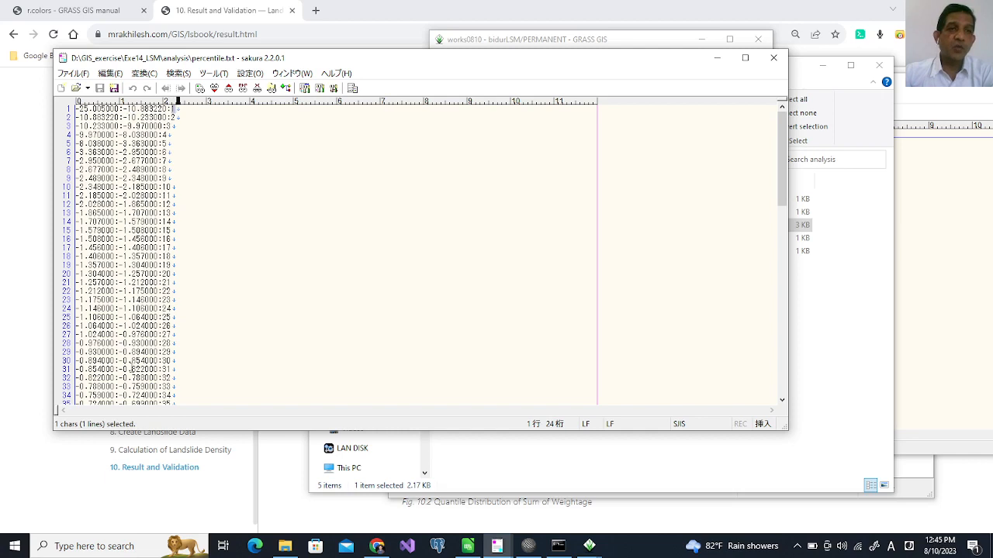
scroll(185, 248, "down", 20)
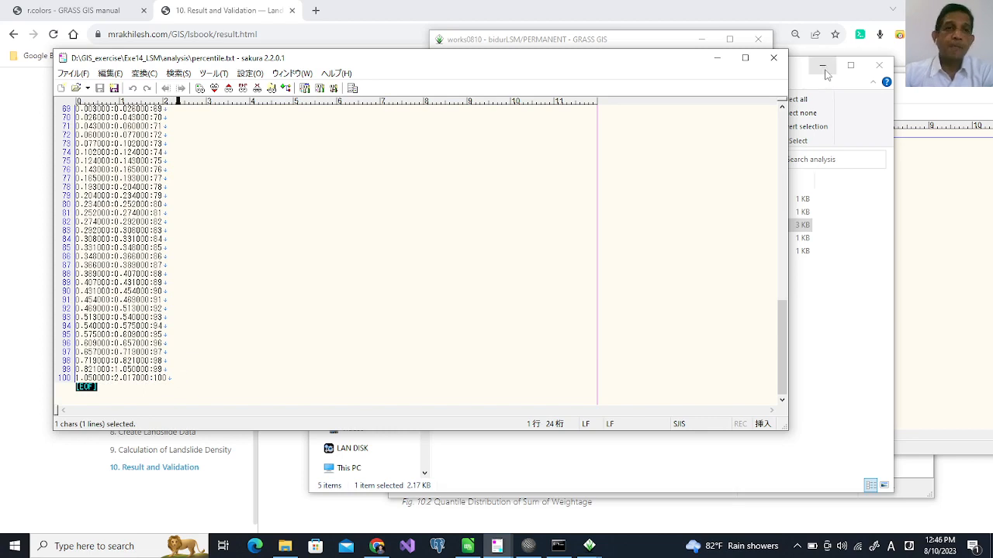
- Check the book's section 10.3 instructions on reclassifying with r.recode, and return to the first rules in percentile.txt
left_click(477, 7)
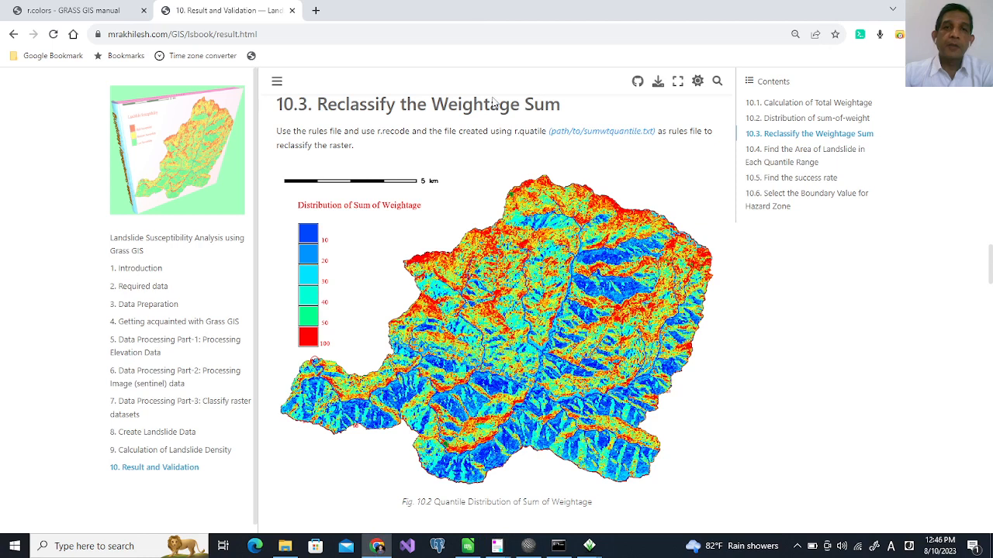
scroll(592, 290, "down", 2)
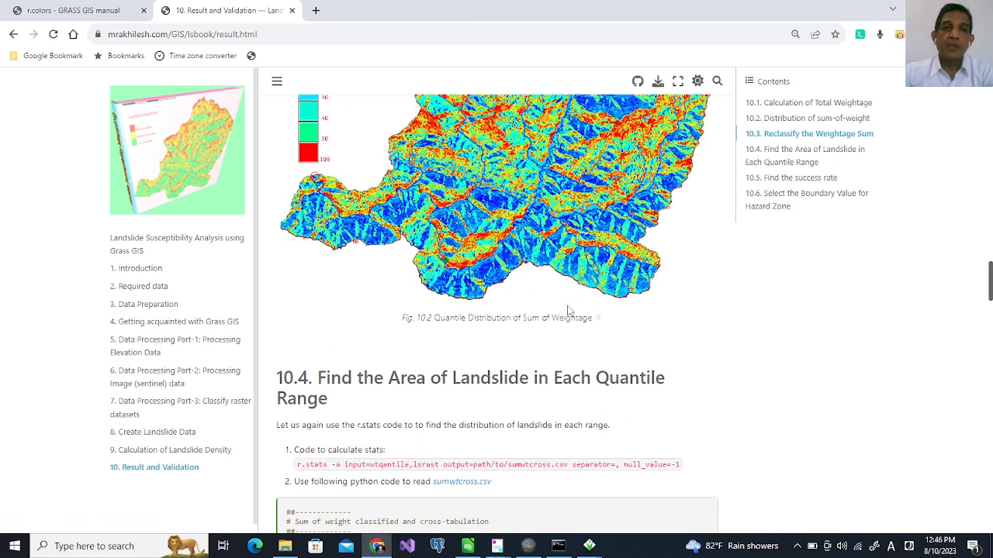
scroll(569, 310, "up", 3)
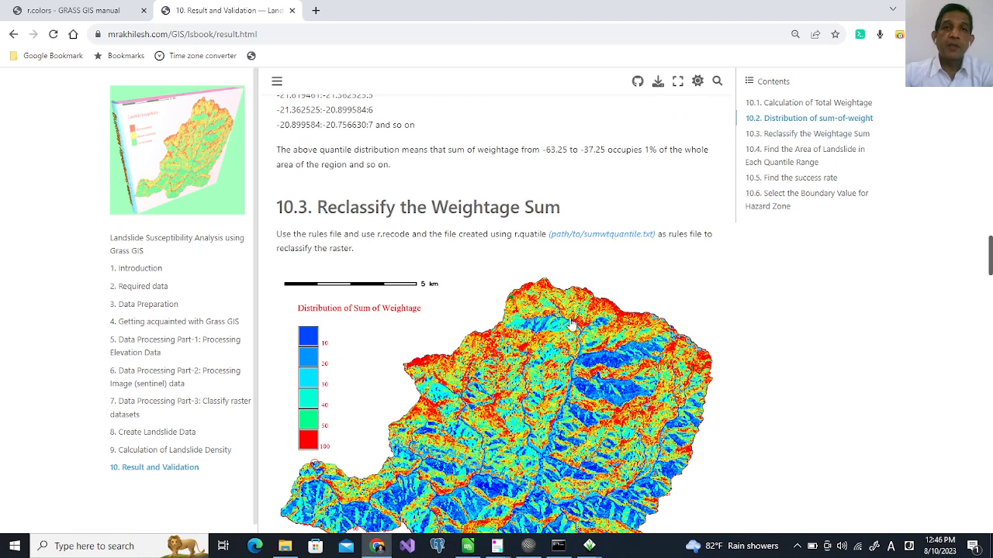
scroll(570, 324, "down", 1)
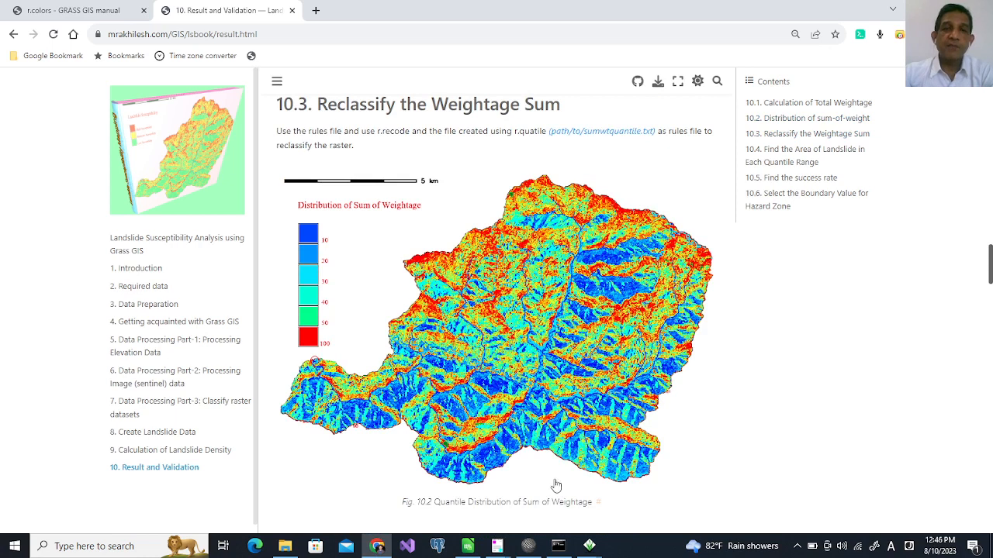
left_click(499, 544)
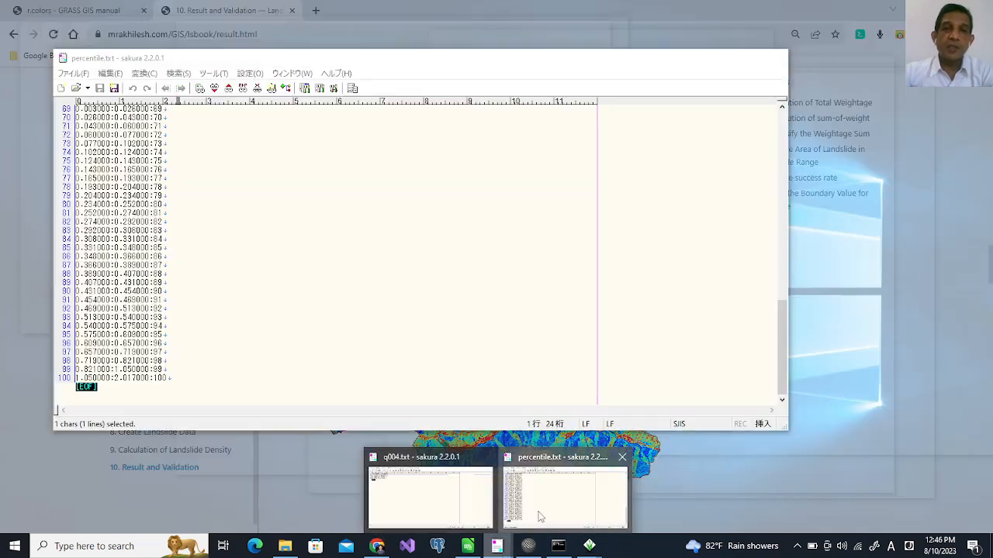
left_click(528, 512)
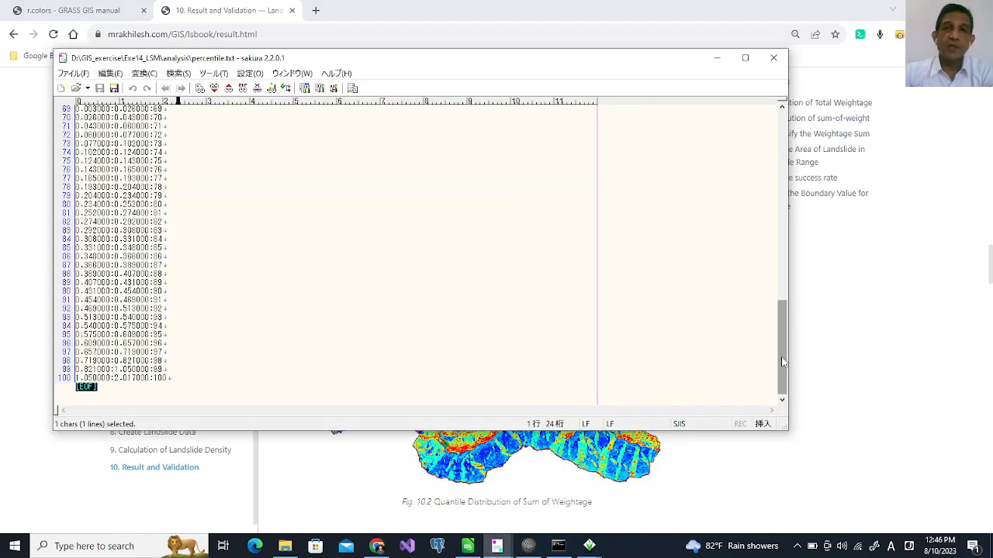
left_click_drag(781, 368, 781, 178)
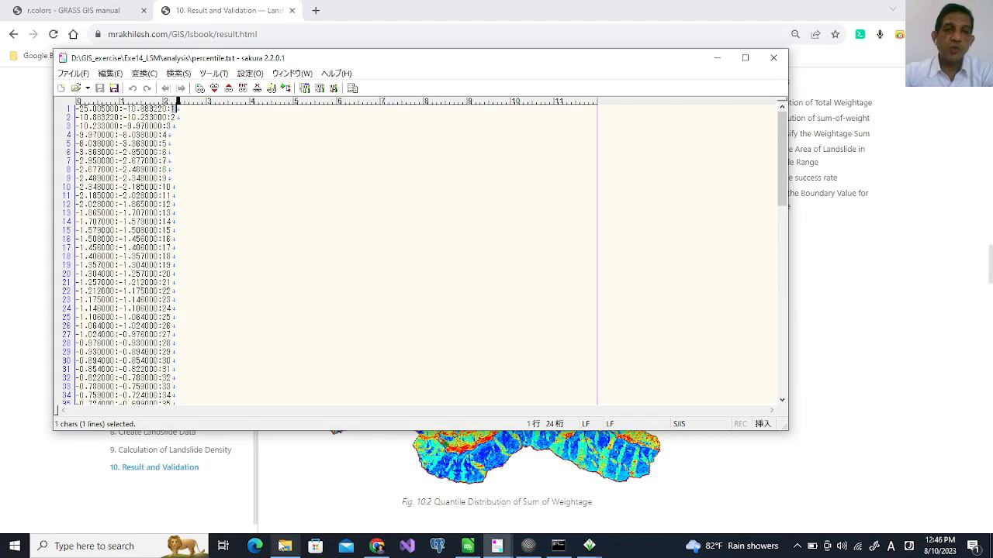
- Switch to the GRASS GIS console and begin an r.recode command with input=sumwt@PERMANENT
left_click(589, 546)
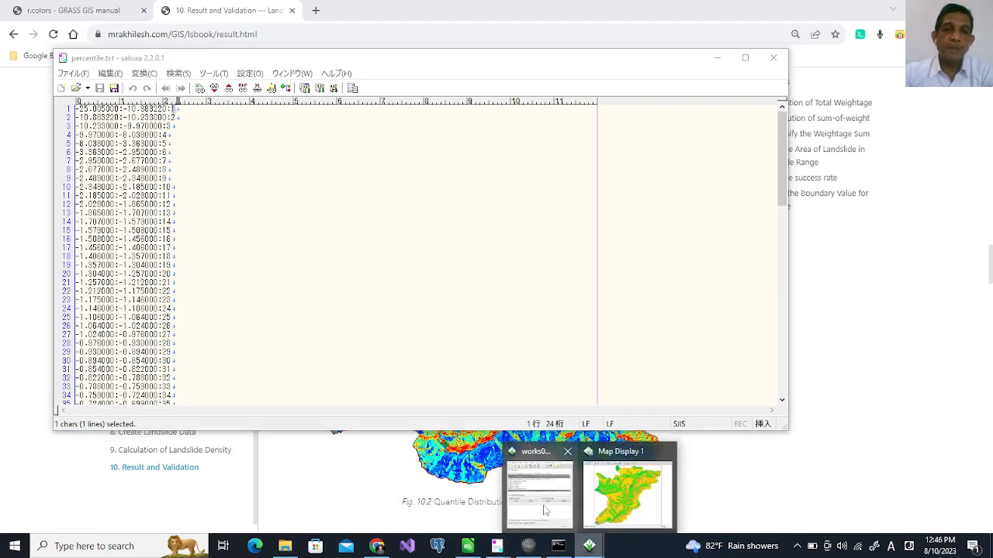
left_click(547, 504)
type("r.re")
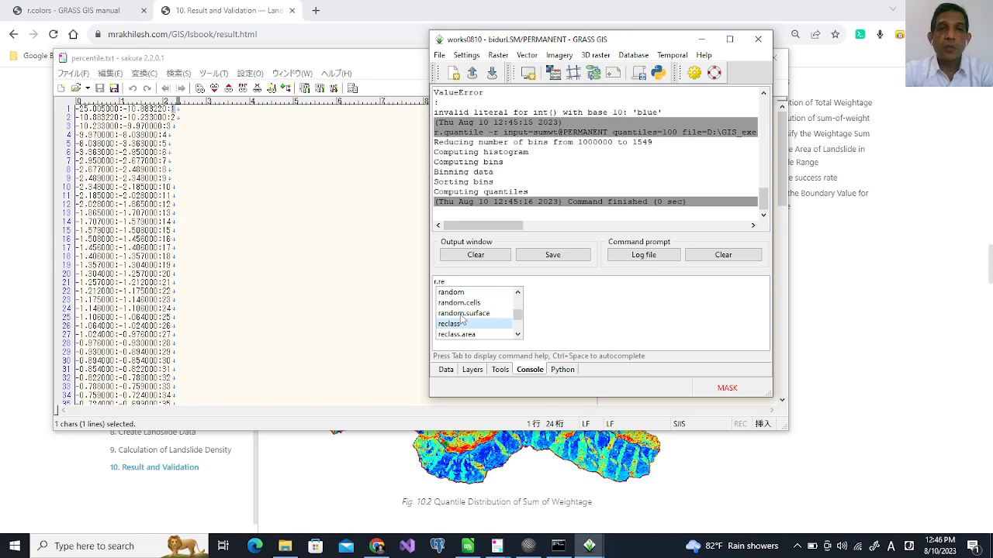
type("co")
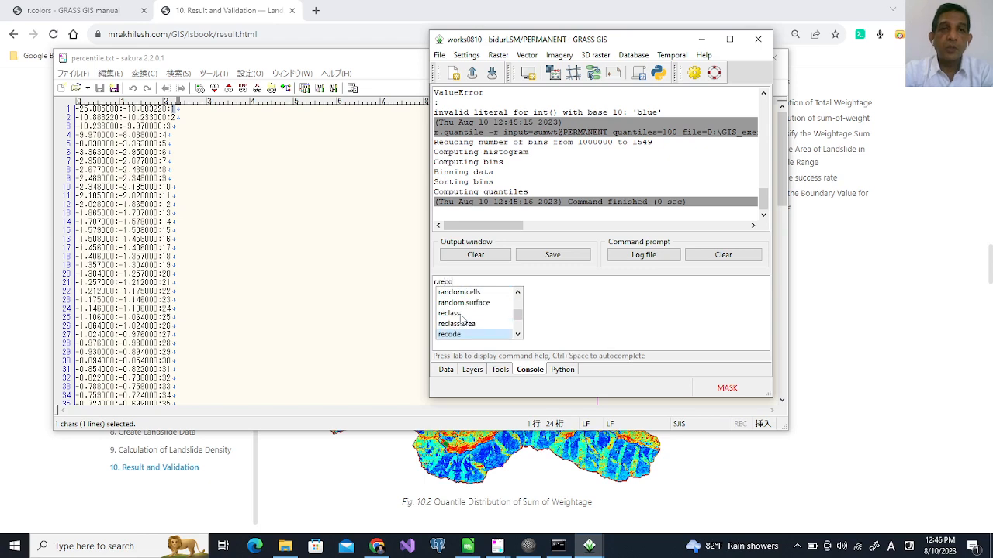
key("Return")
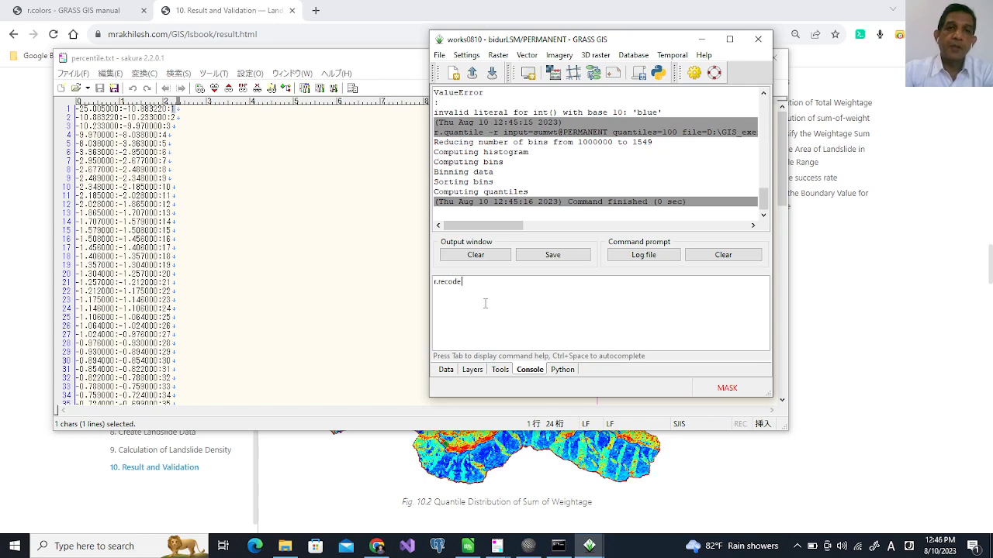
type("input")
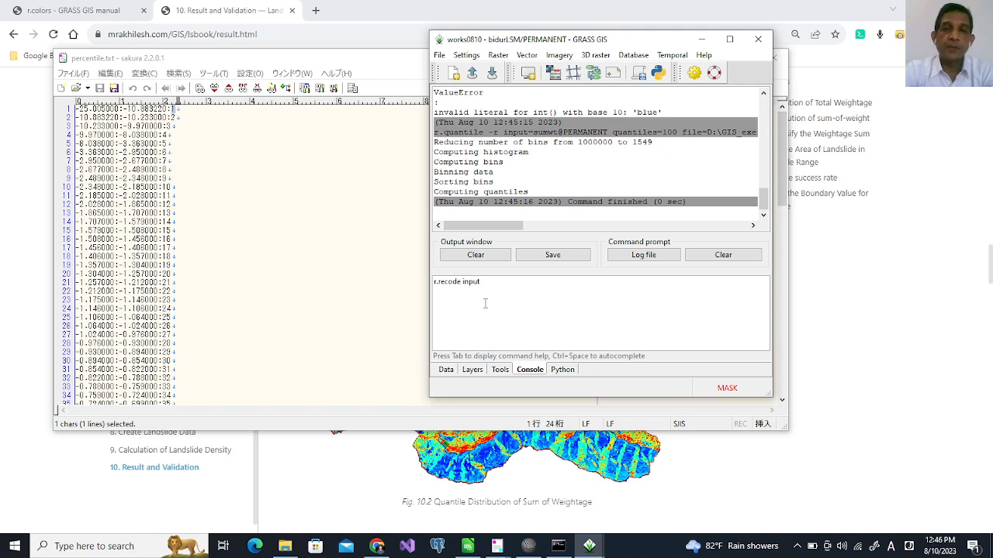
type("=su")
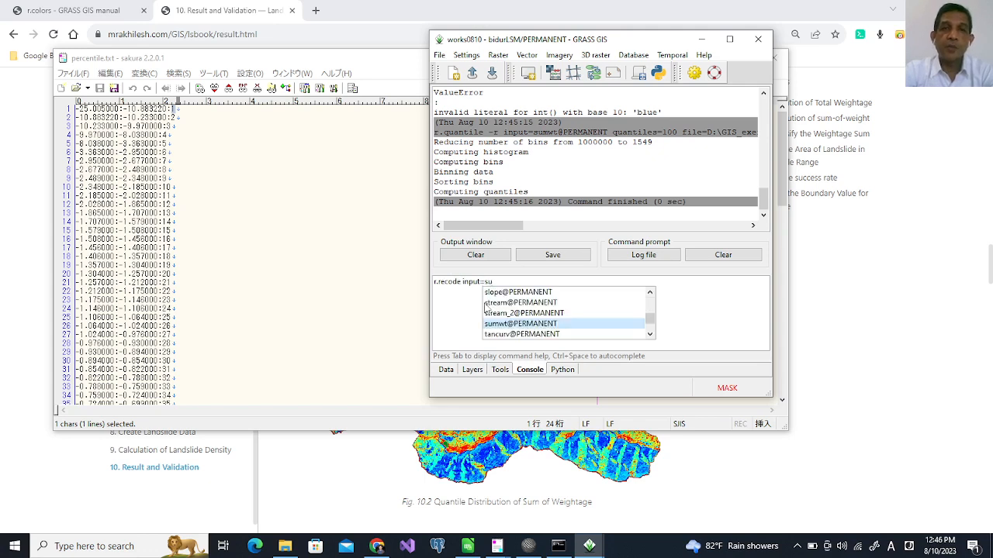
key("Return")
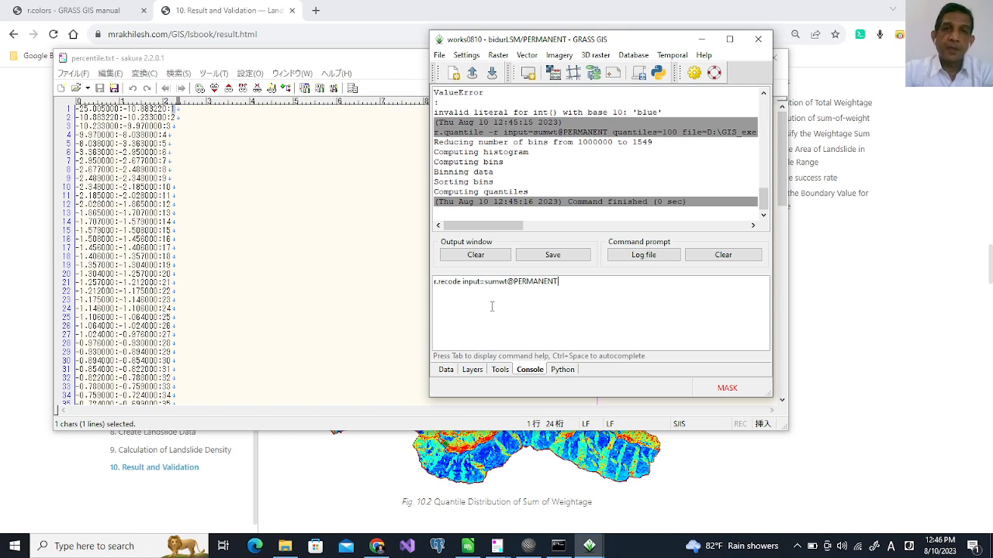
- Look up the r.recode example with its output and rules parameters in section 10.1 of the book
left_click(374, 546)
scroll(374, 273, "up", 2)
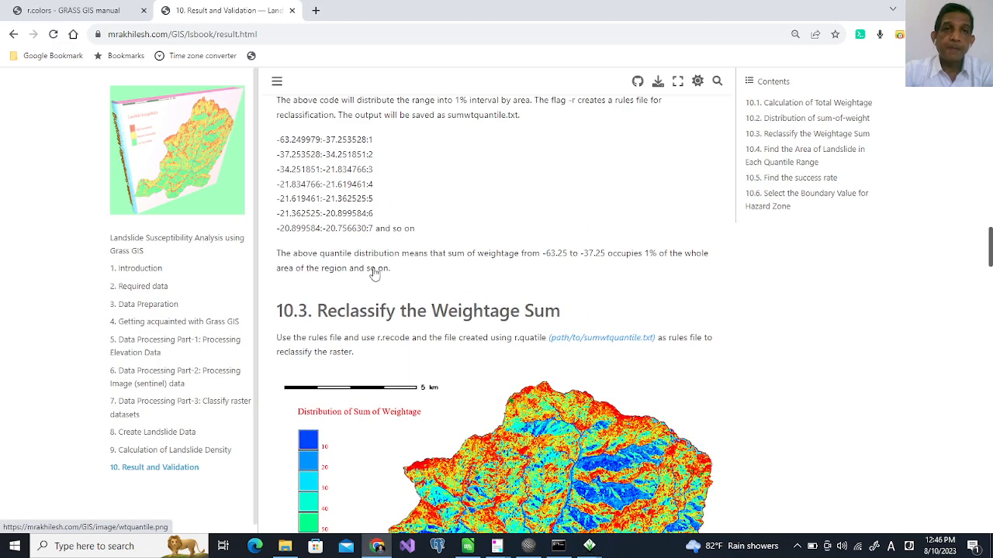
scroll(372, 273, "up", 4)
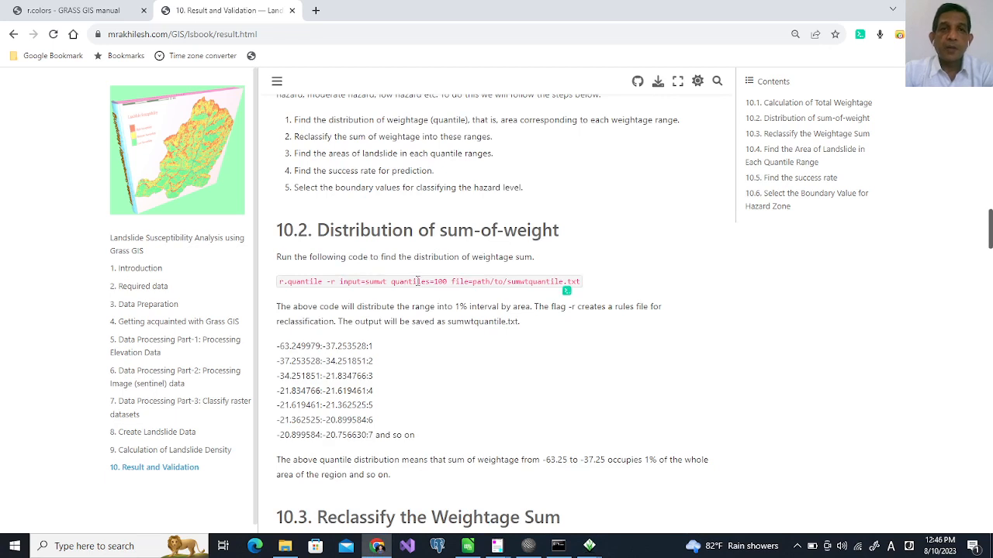
scroll(425, 304, "down", 7)
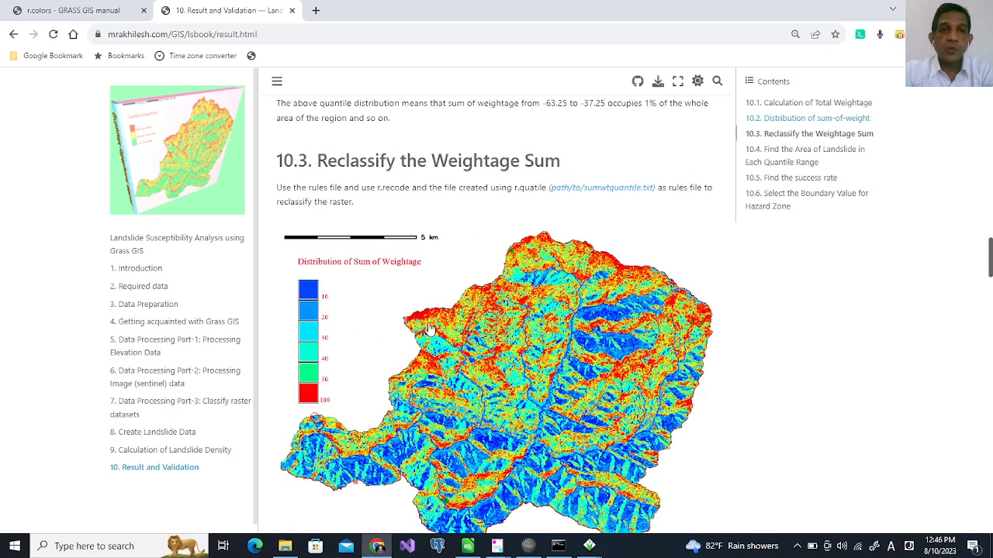
scroll(428, 328, "down", 4)
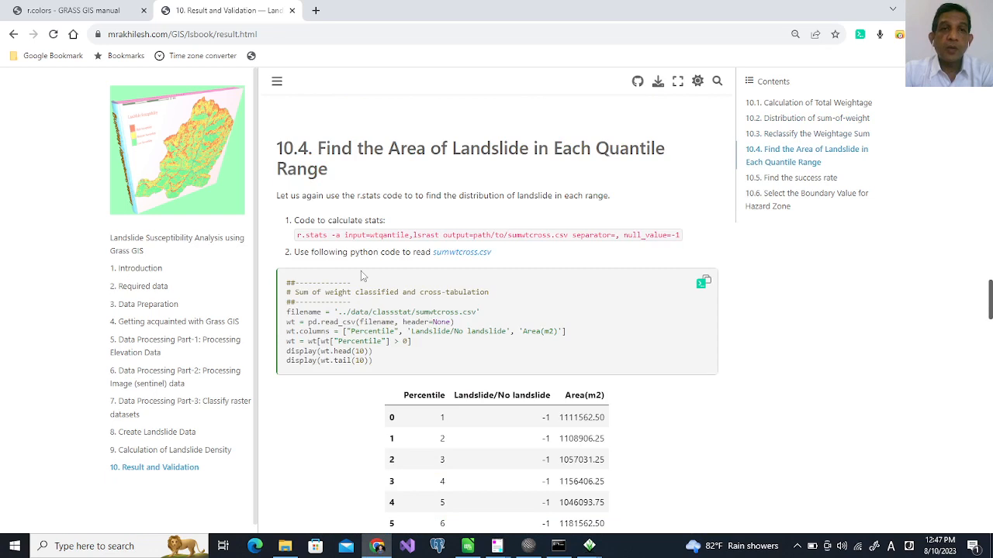
scroll(401, 220, "up", 15)
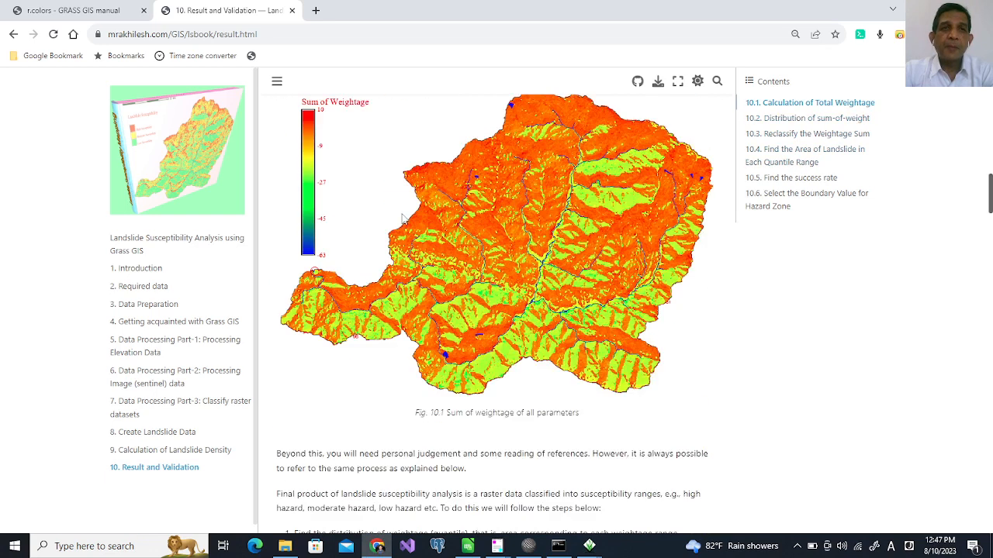
scroll(401, 220, "up", 4)
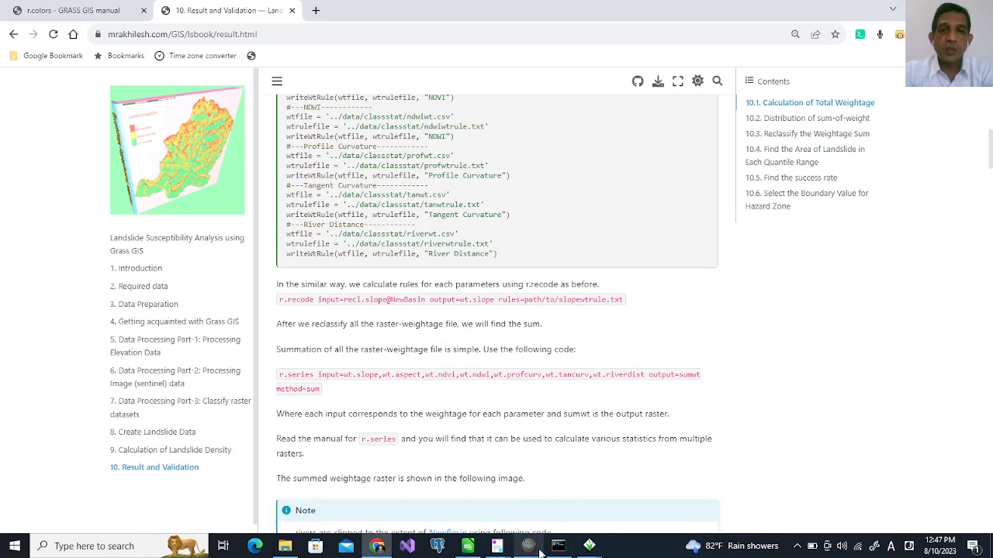
- Back in the GRASS GIS console, extend the r.recode command with output=sumwtpc and an empty rules= parameter
mouse_move(580, 539)
left_click(564, 508)
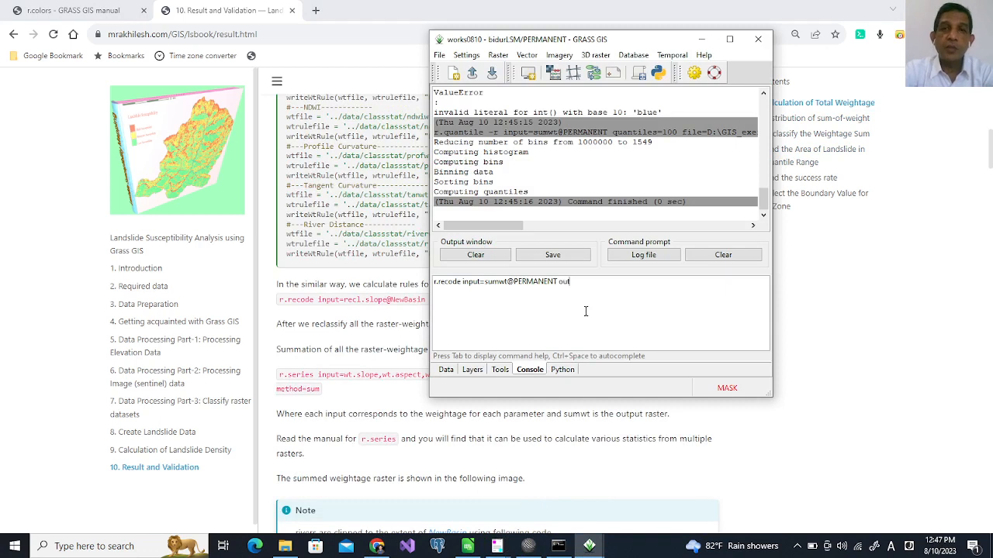
type("ut=")
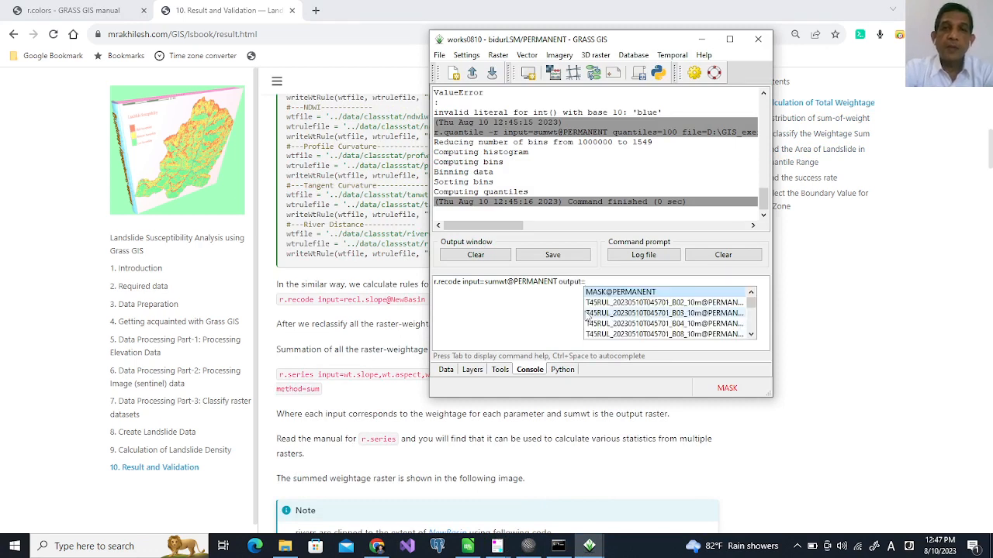
type("sum")
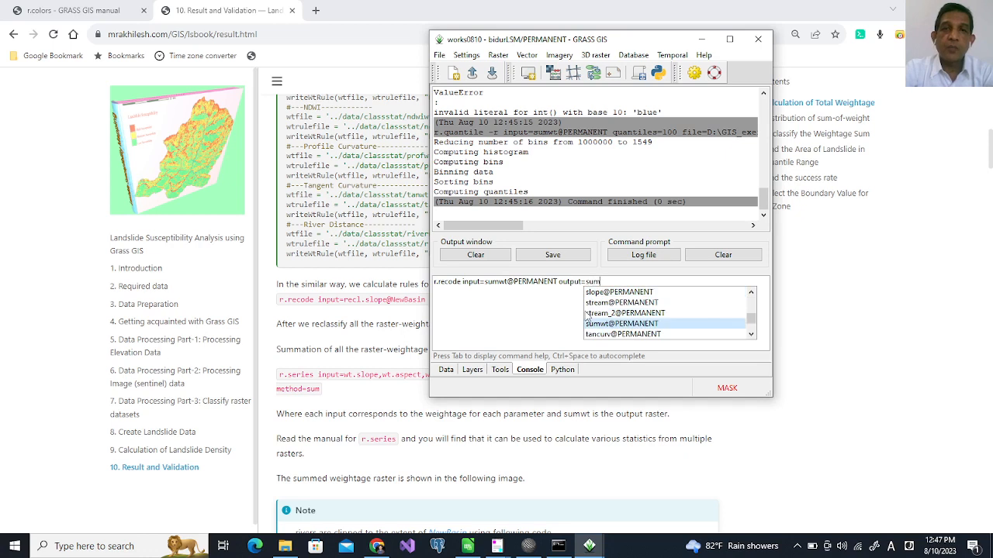
type("wtpc rules=")
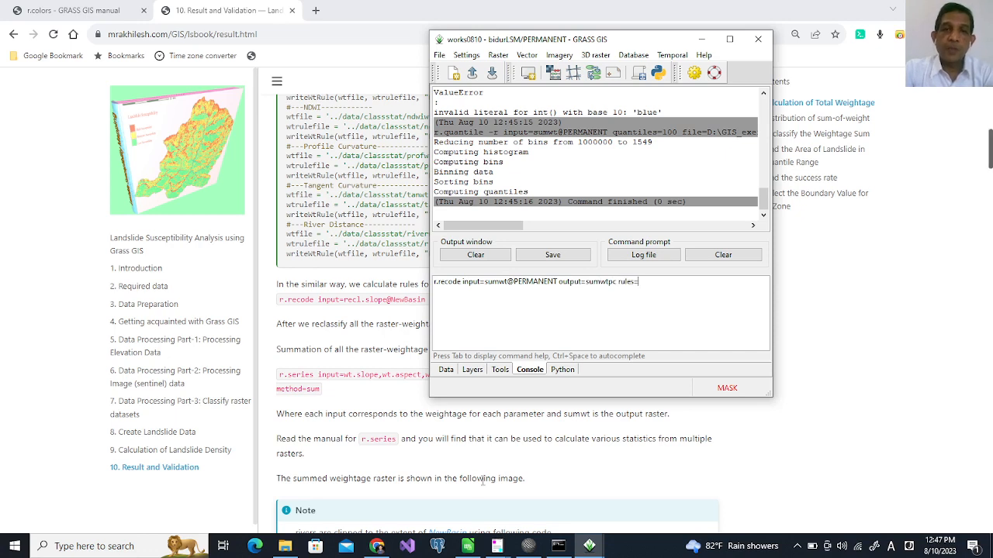
- Complete the r.recode command with rules=D:\GIS_exercise\Exe14_LSM\analysis/percentile.txt and run it
left_click(284, 546)
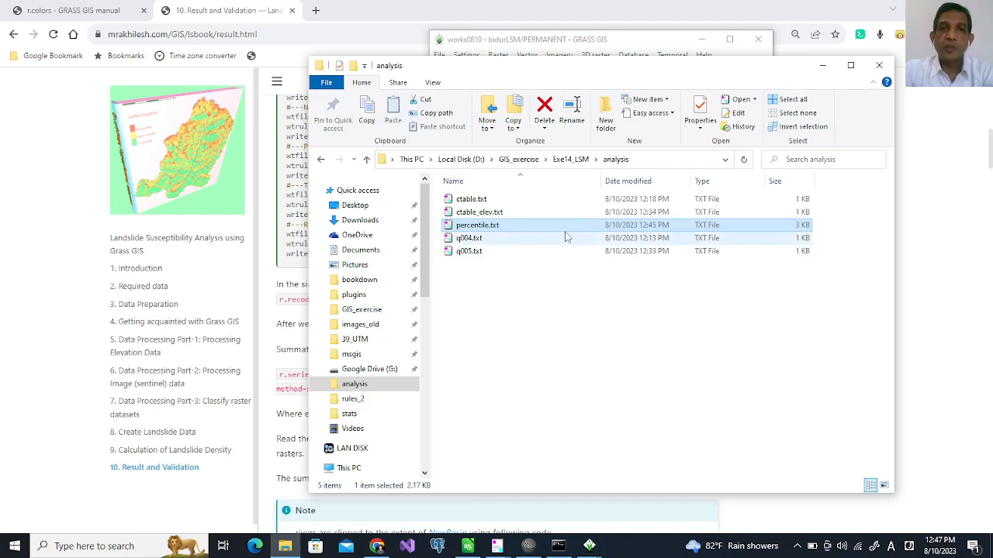
left_click(643, 160)
key("ctrl+c")
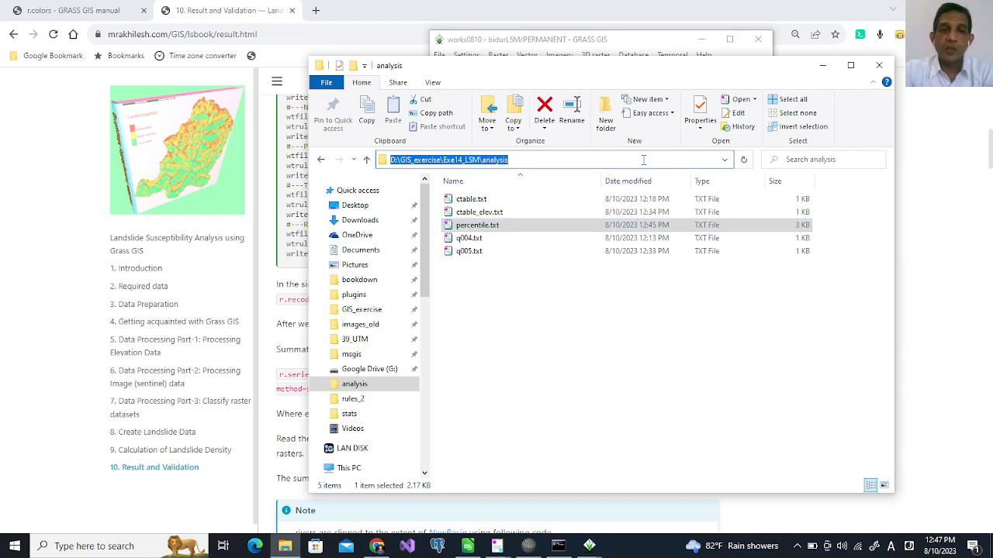
left_click(605, 48)
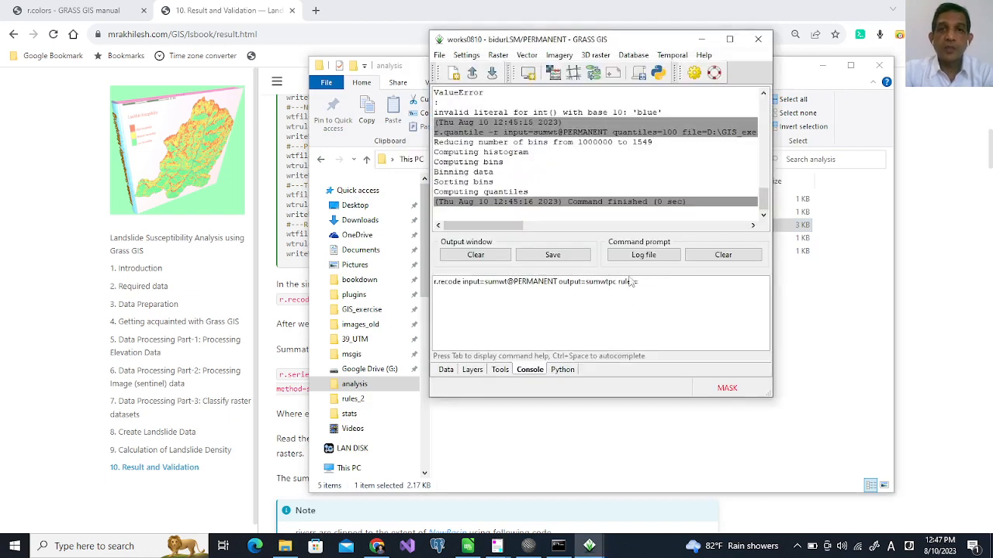
key("ctrl+v")
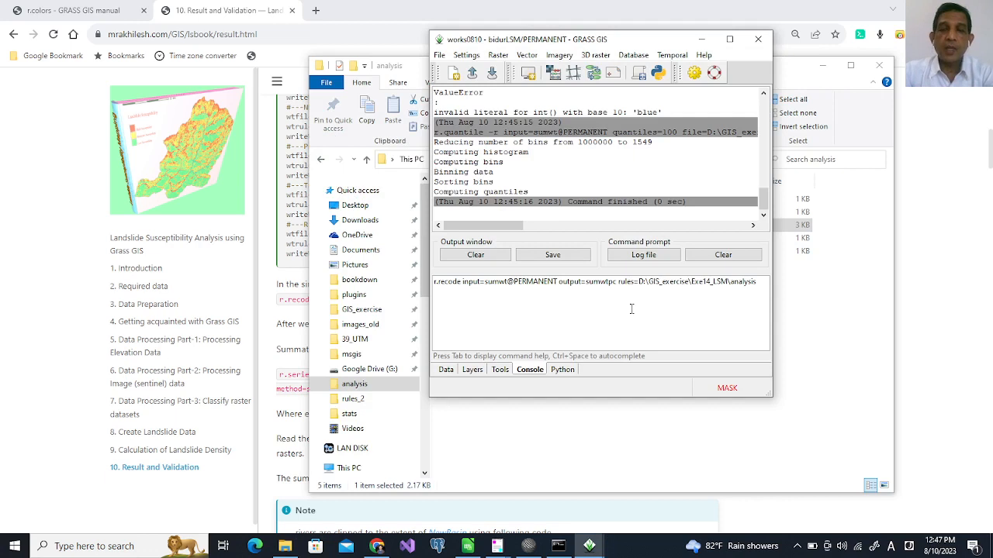
type("/per")
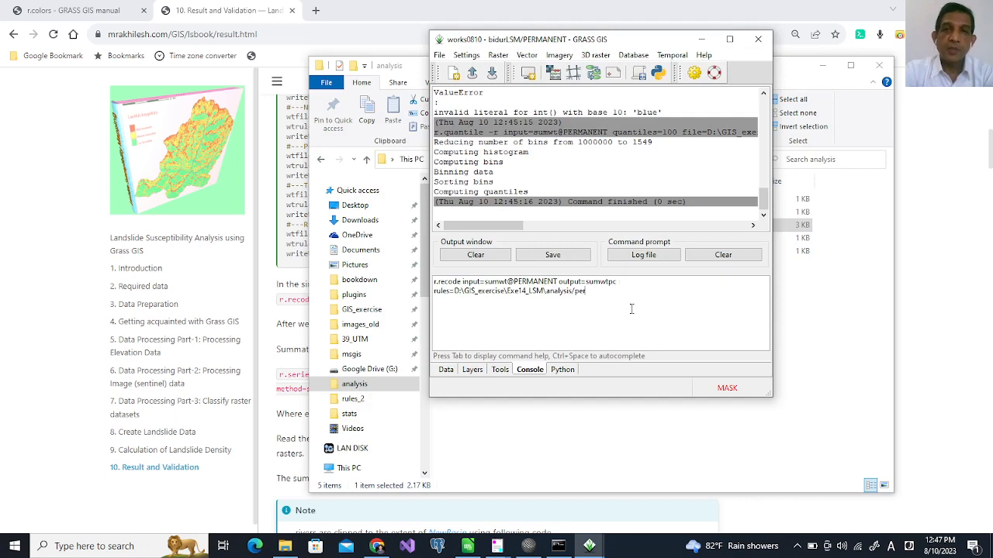
type("centile.txt")
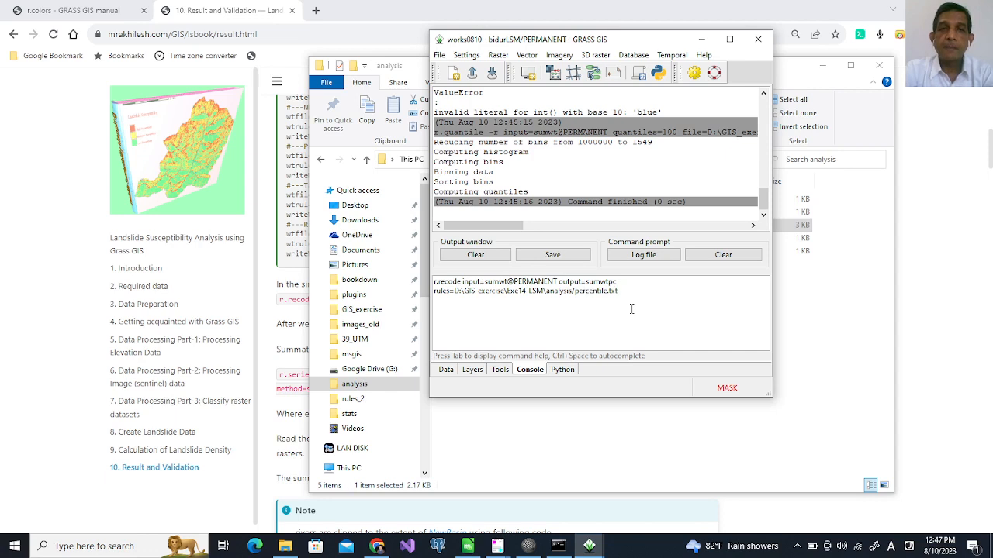
key("Return")
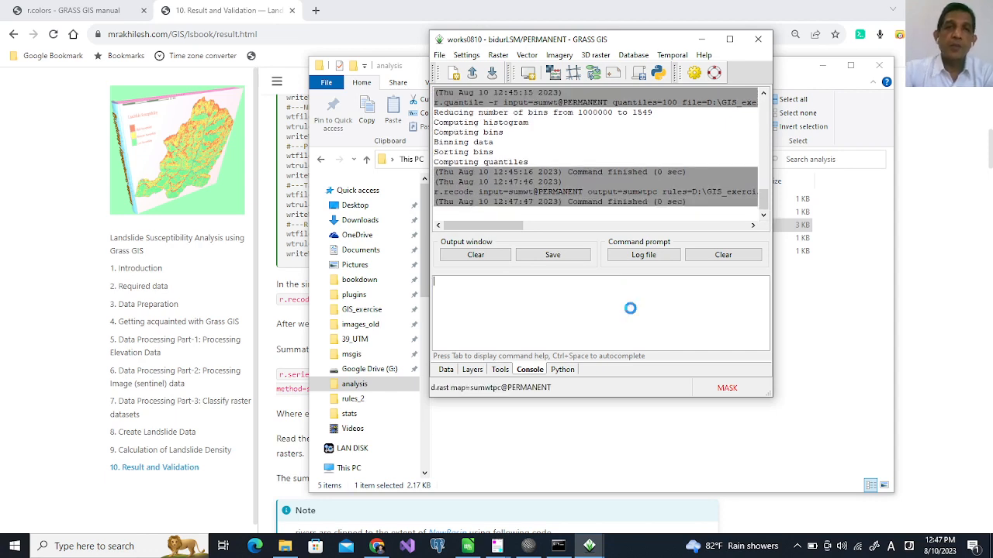
- Bring up Map Display 1 and move the main GRASS GIS window off it to view the sumwtpc raster
mouse_move(590, 546)
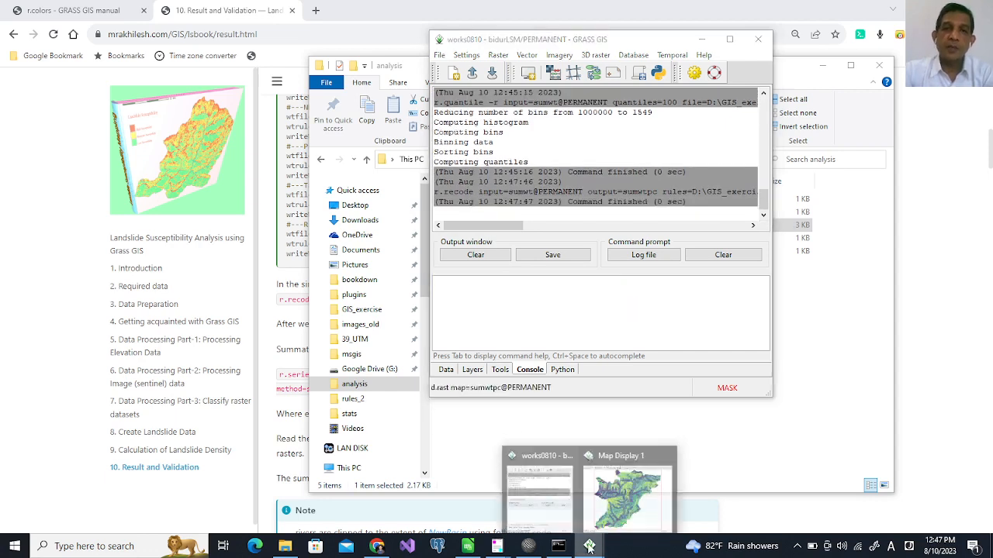
left_click(643, 457)
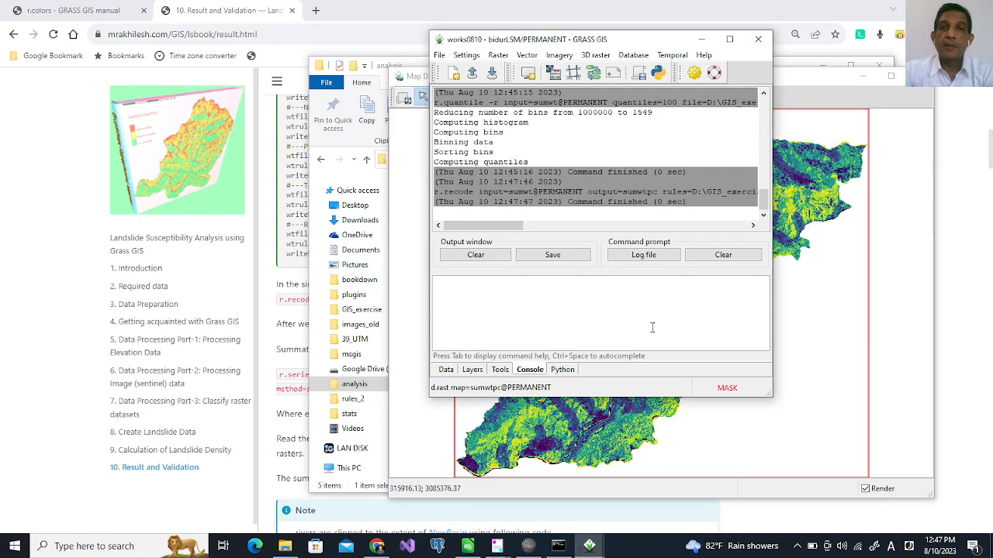
left_click_drag(653, 45, 269, 42)
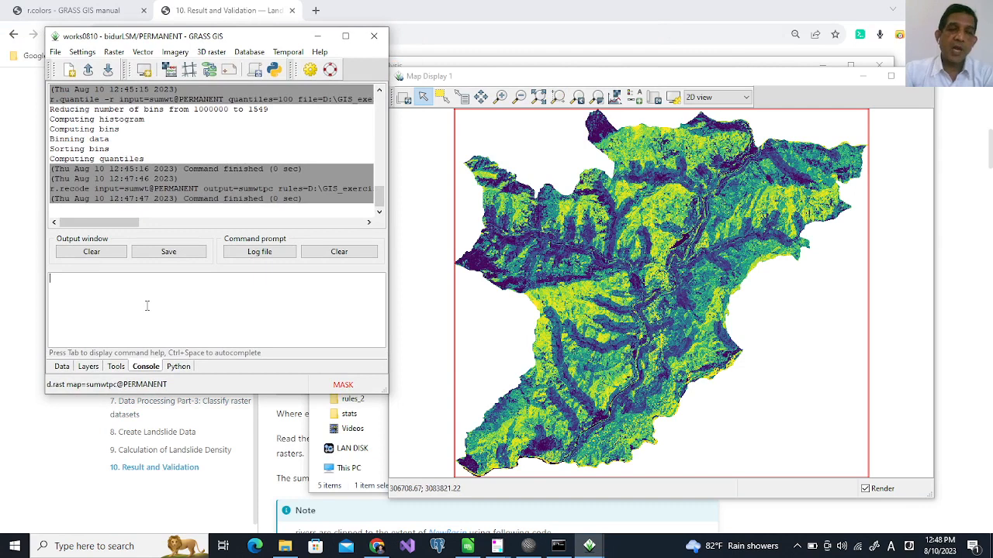
- Begin an r.stats command in the console, and copy the r.stats example from section 10.4 of the book
type("r.stats")
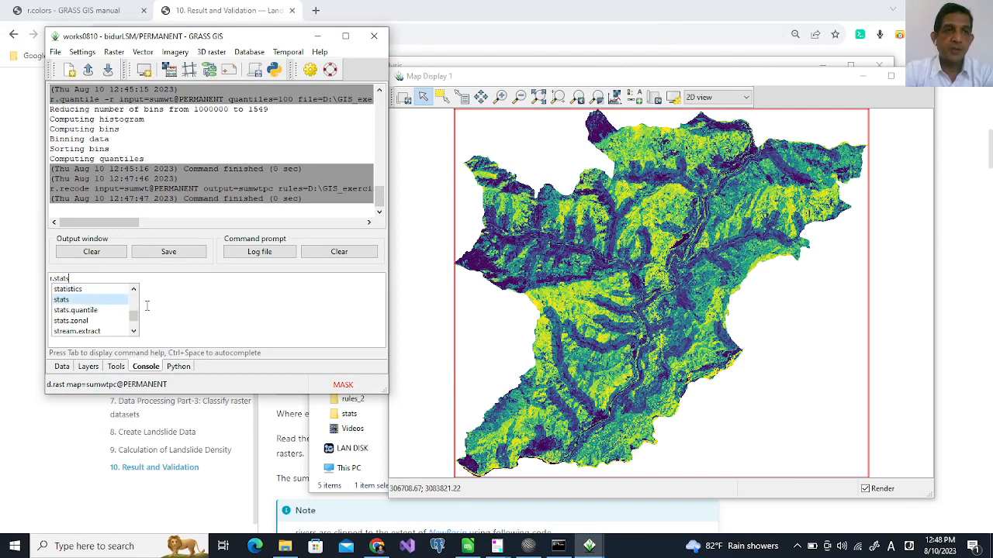
key("Escape")
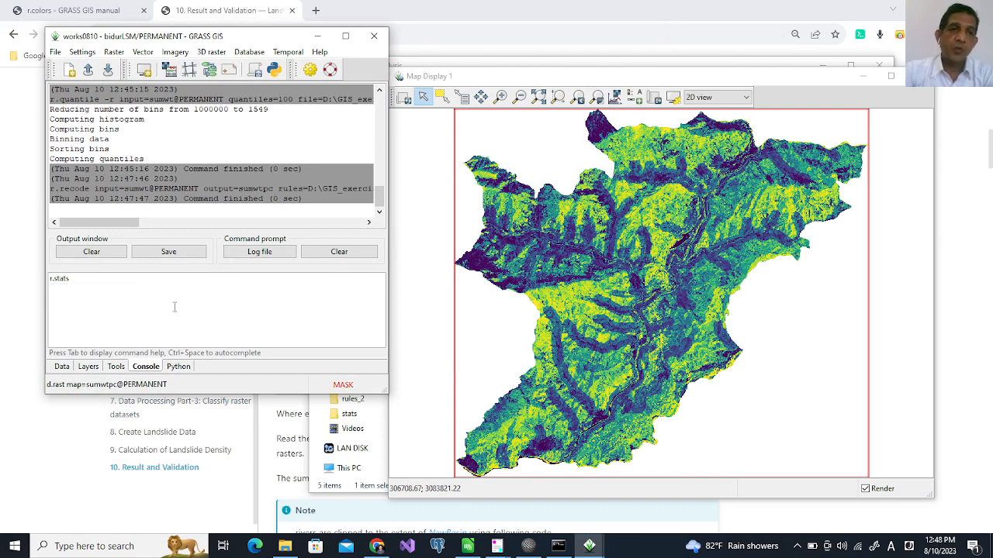
left_click(282, 448)
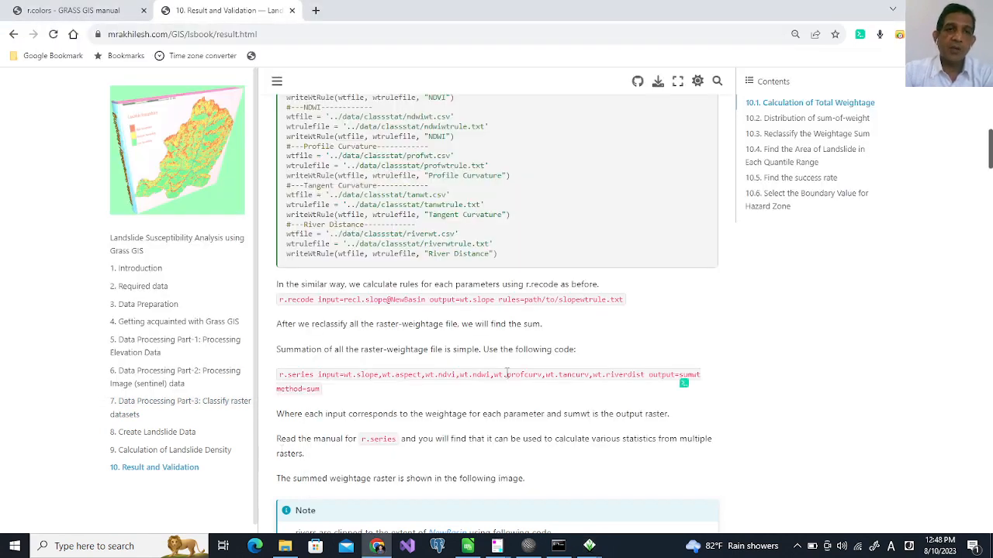
scroll(360, 396, "down", 5)
scroll(361, 395, "down", 15)
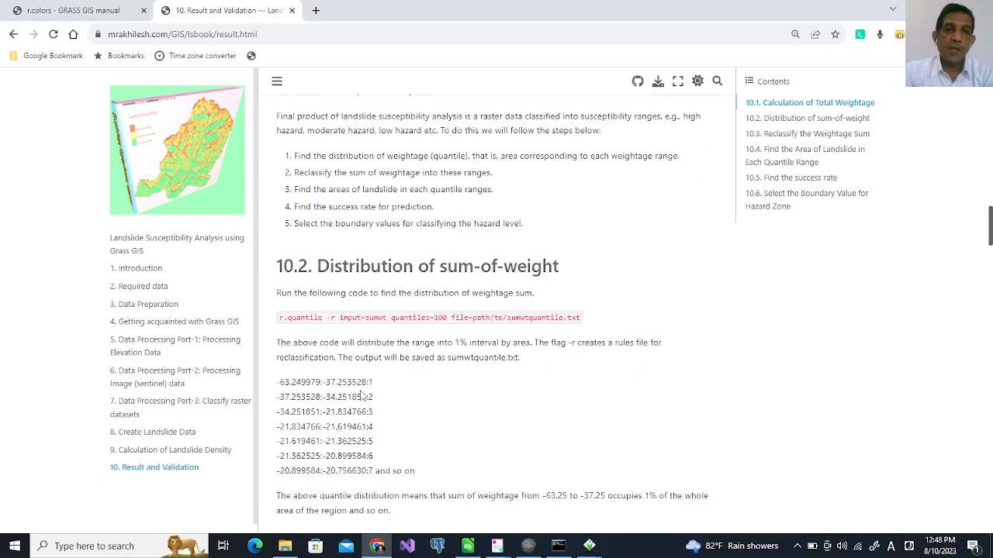
scroll(360, 395, "down", 2)
right_click(361, 396)
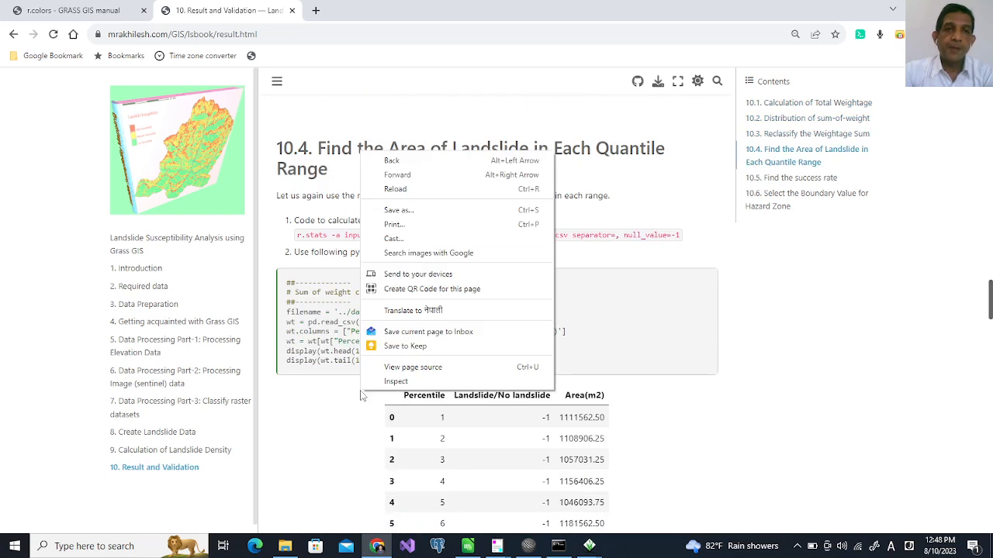
left_click(303, 401)
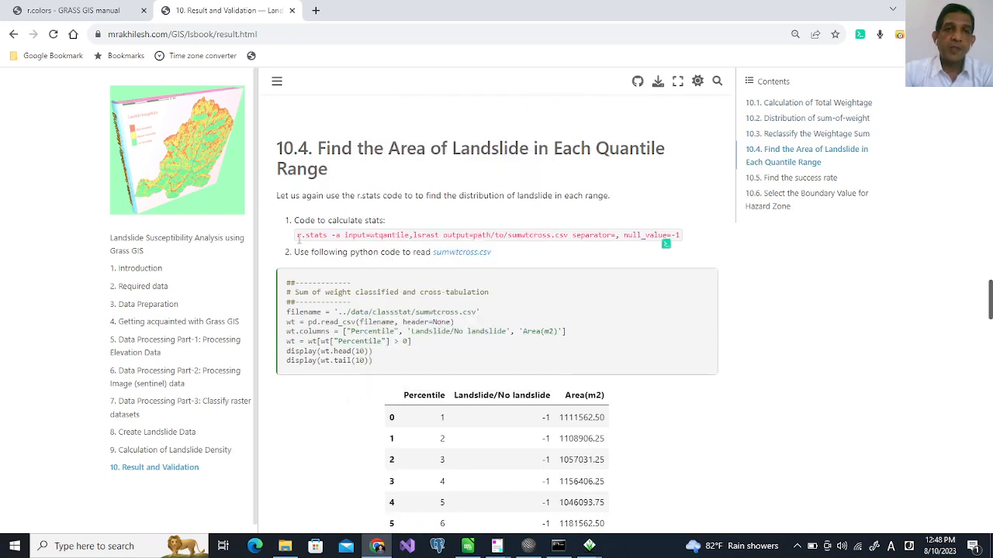
left_click_drag(298, 239, 680, 234)
key("ctrl+c")
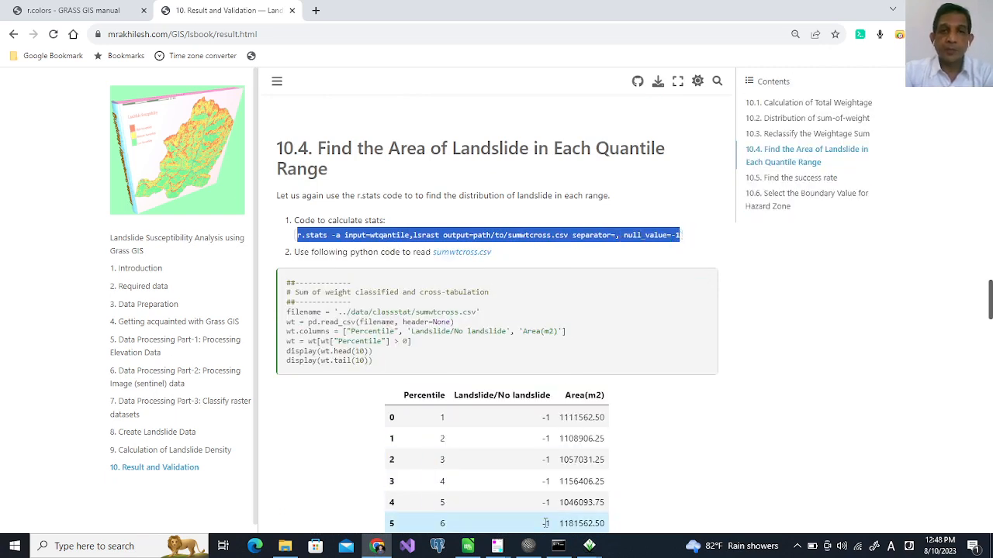
- Paste the copied r.stats example into the GRASS GIS console and remove the duplicate r.stats at its start
left_click(590, 546)
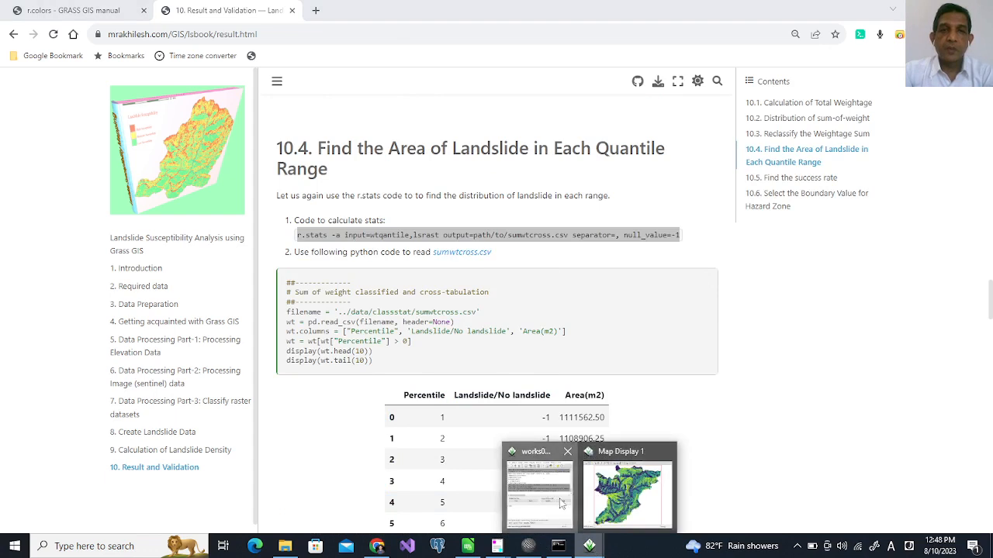
left_click(565, 505)
key("ctrl+v")
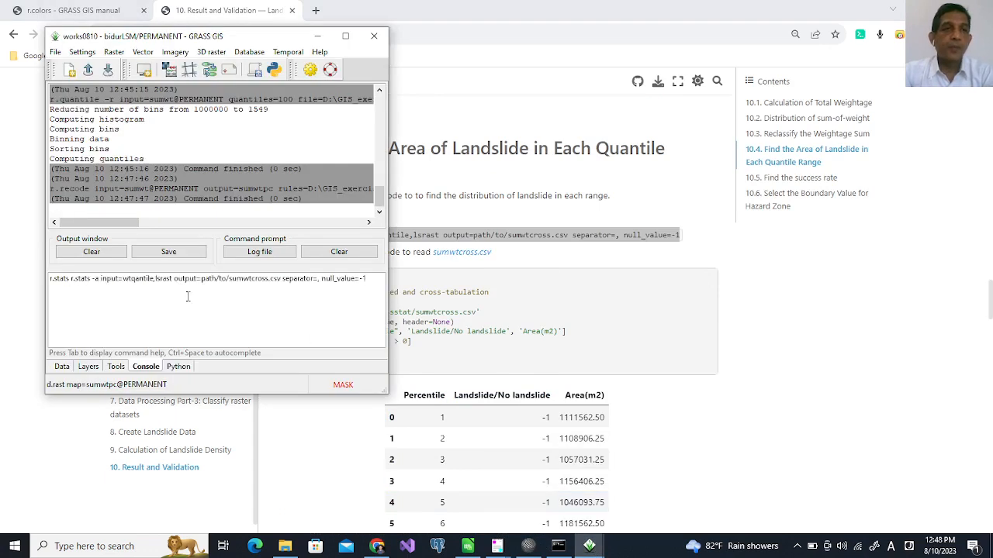
left_click(71, 280)
key("BackSpace")
key("BackSpace")
key("BackSpace")
key("BackSpace")
key("BackSpace")
key("BackSpace")
key("BackSpace")
key("BackSpace")
key("BackSpace")
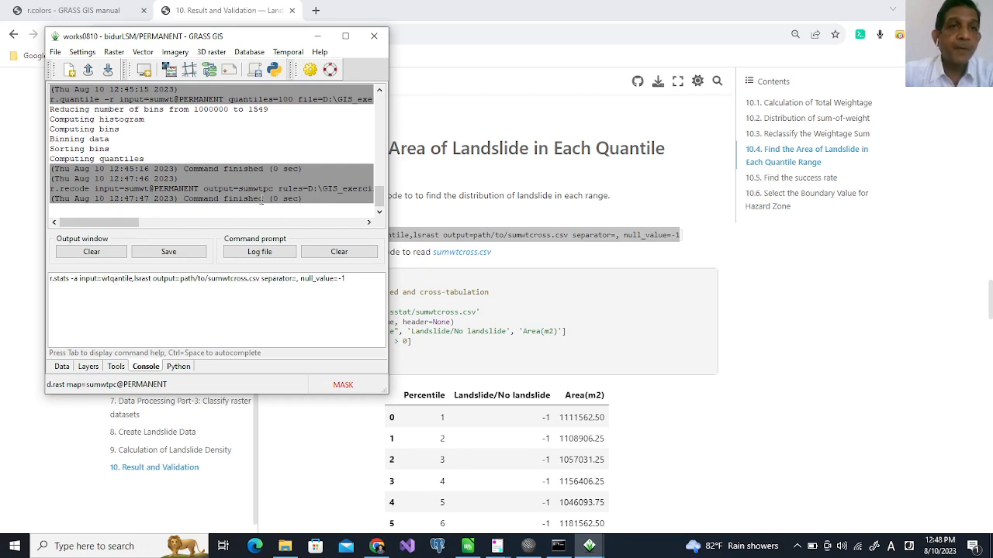
- Replace the first input raster wtqantile with sumwtpc in the r.stats command
double_click(119, 280)
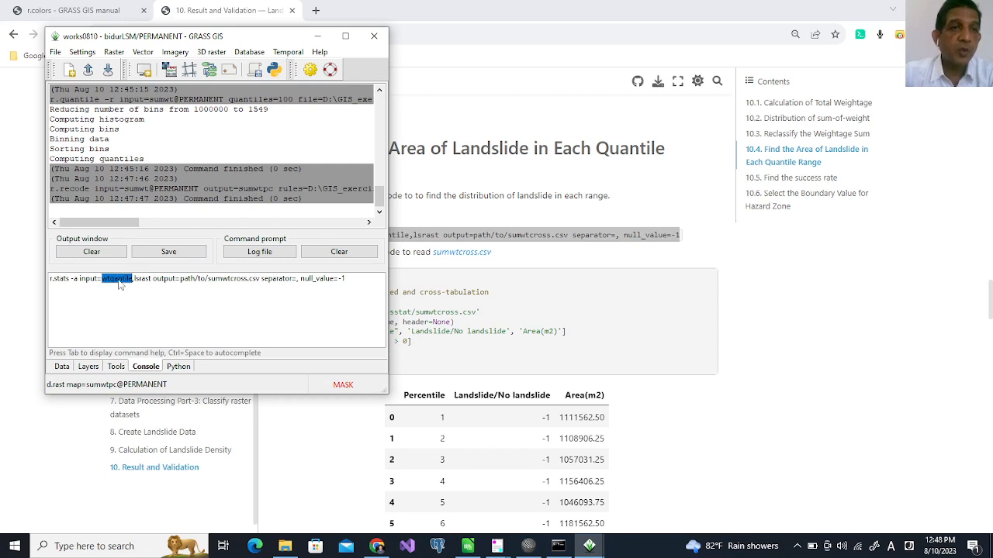
key("BackSpace")
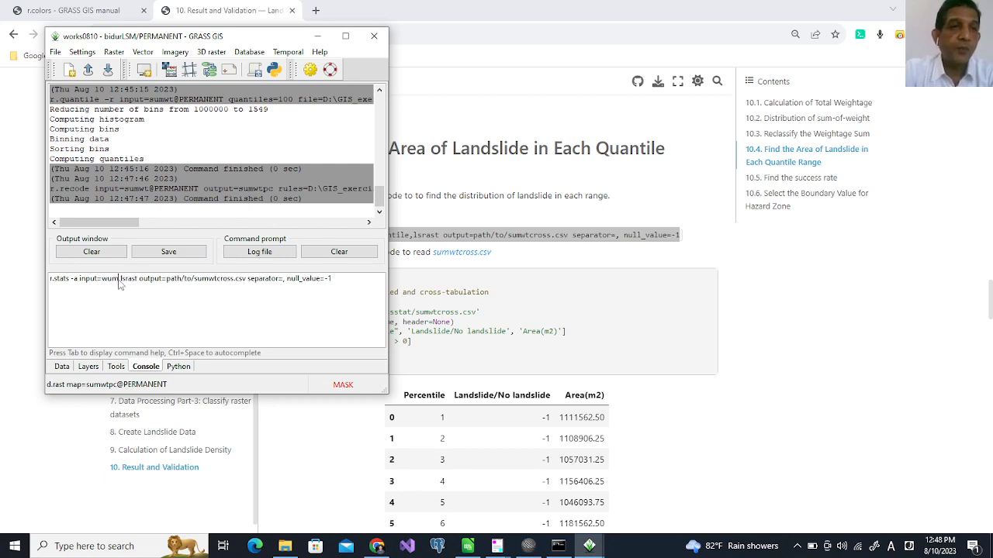
type("sumw")
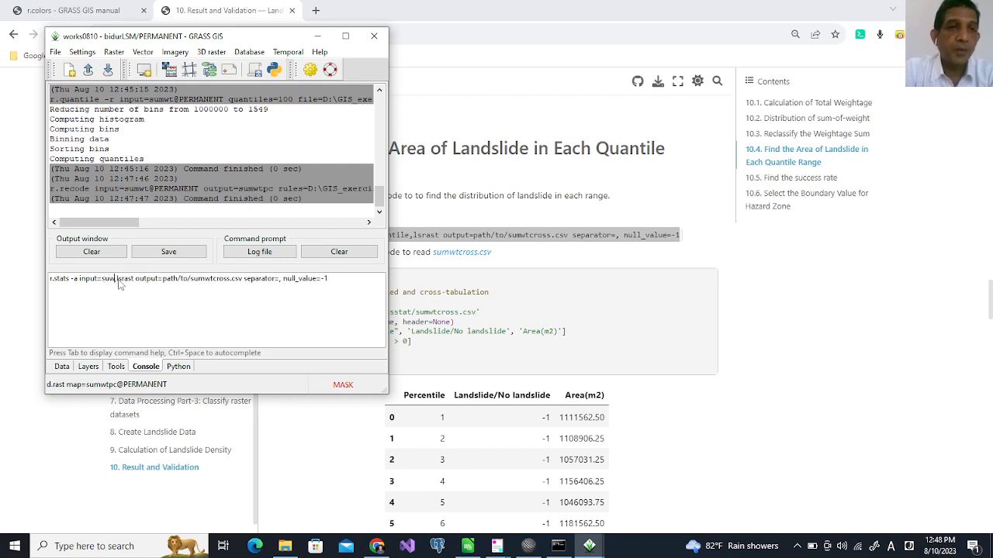
type("tpc")
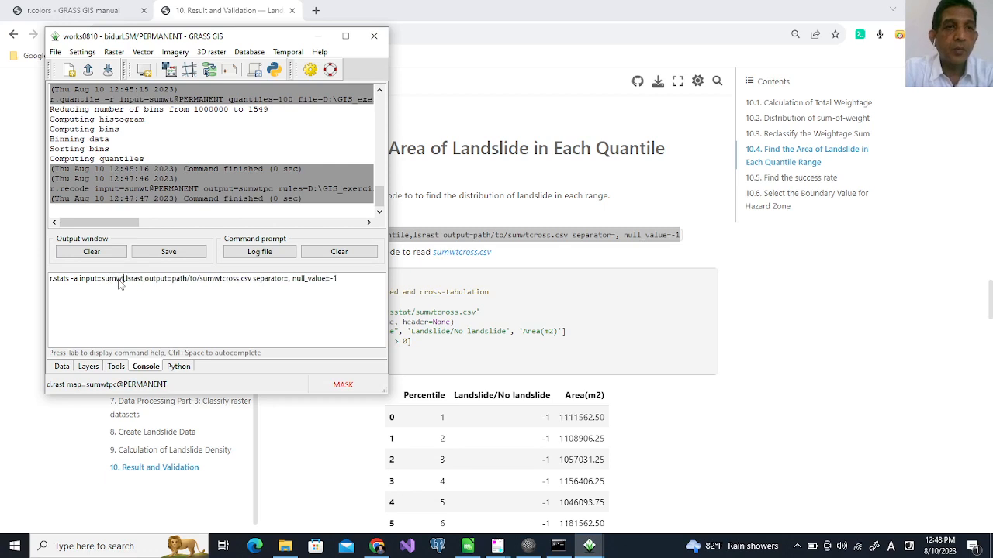
type("c")
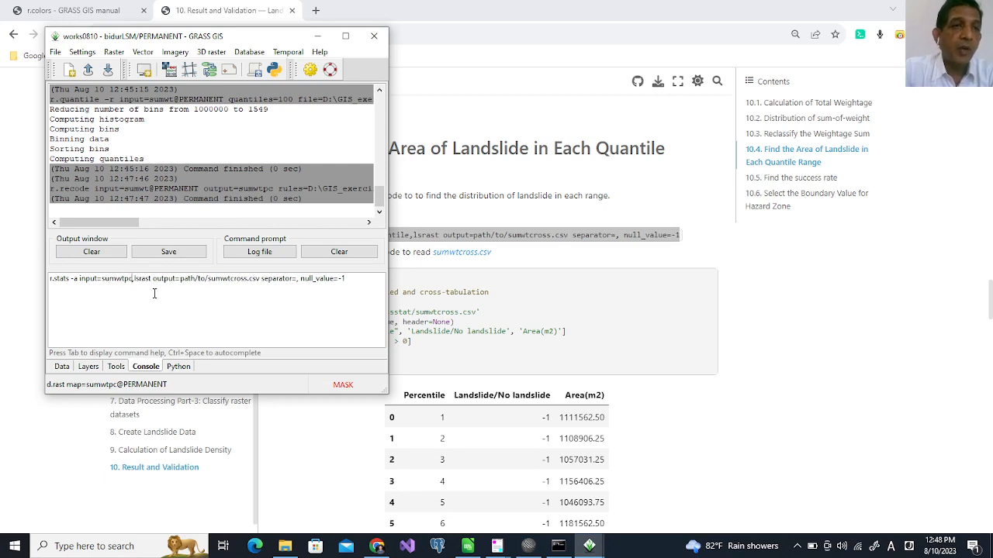
- Set the r.stats output to D:\GIS_exercise\Exe14_LSM\stats/sumwtcross.csv, using the path copied from the stats folder, and run the command
double_click(141, 278)
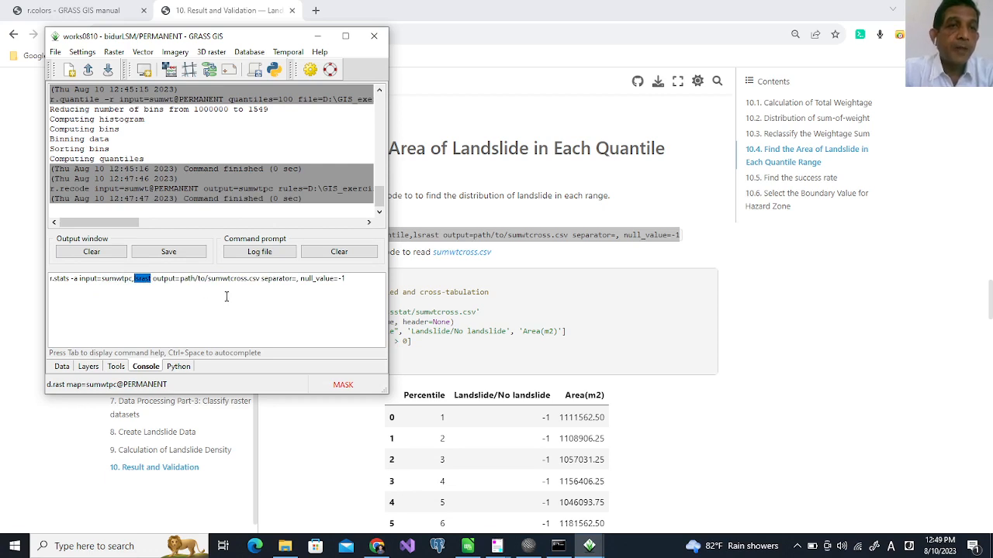
left_click(284, 546)
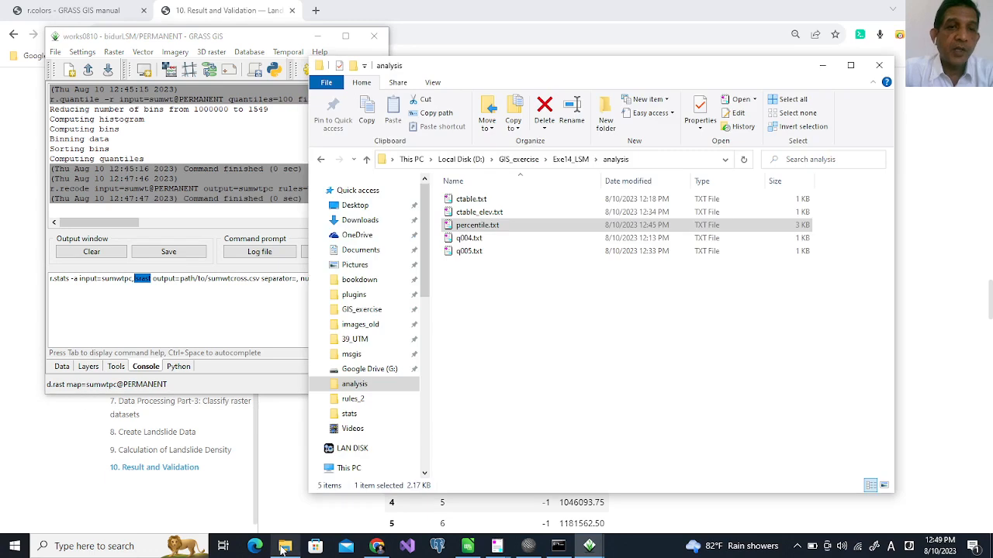
left_click(353, 413)
left_click(643, 159)
key("ctrl+c")
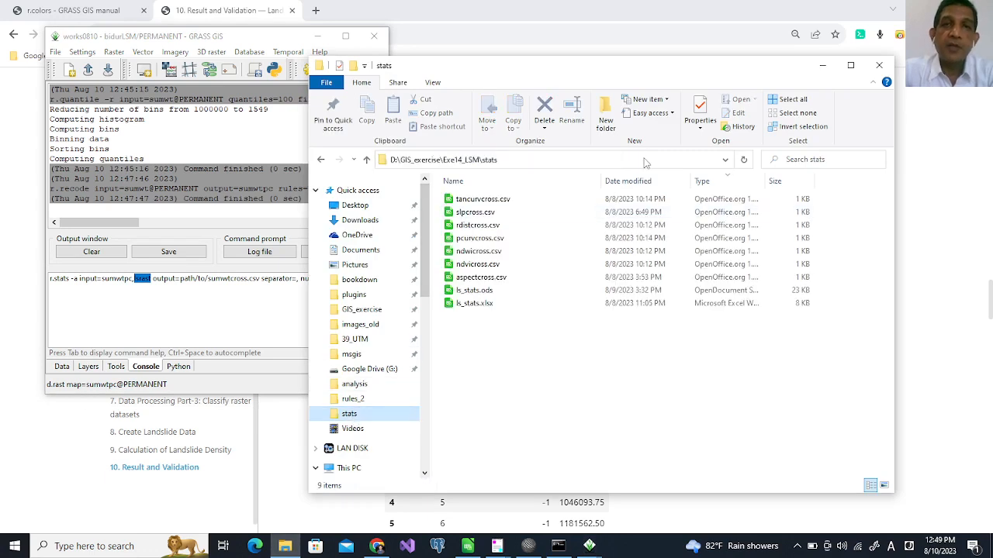
left_click(252, 314)
left_click_drag(180, 280, 205, 283)
key("ctrl+v")
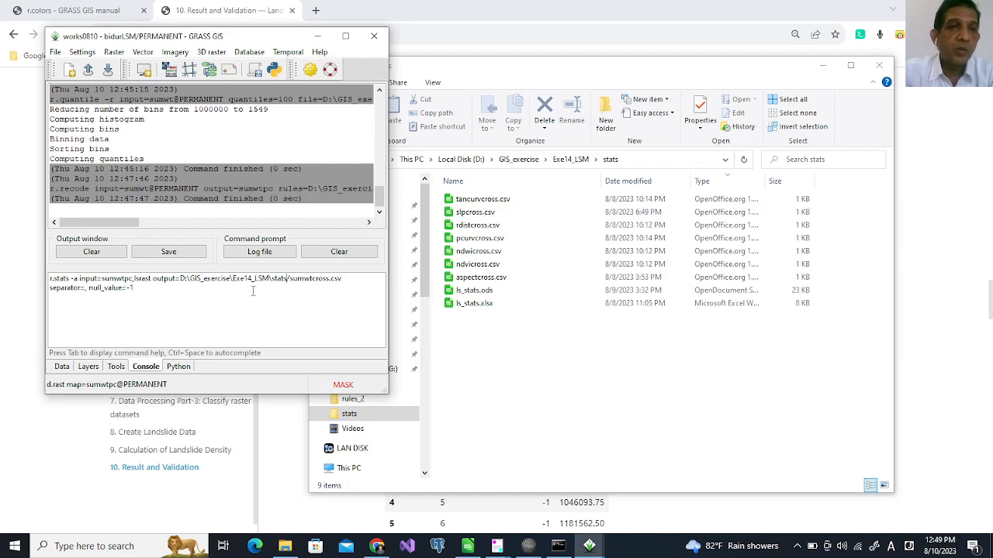
left_click(145, 292)
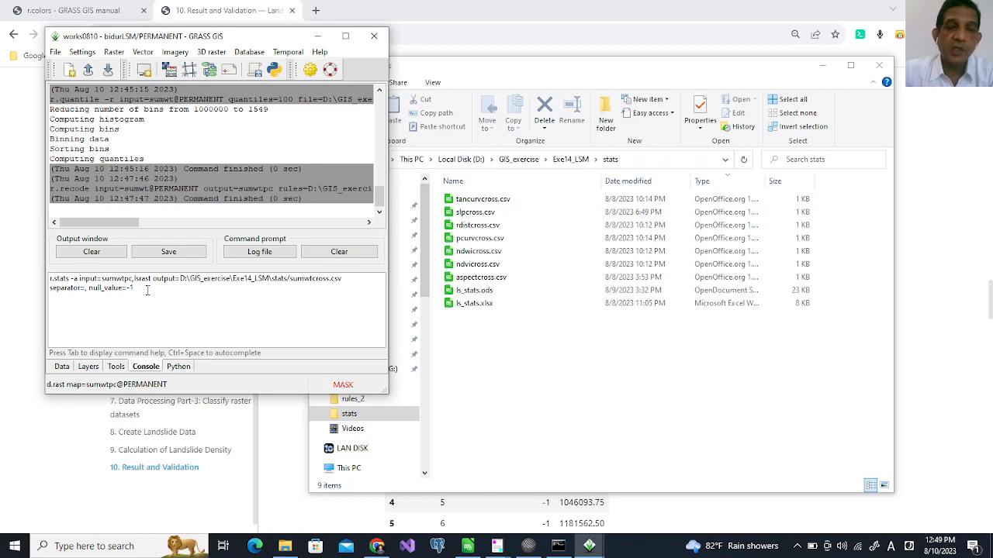
key("Return")
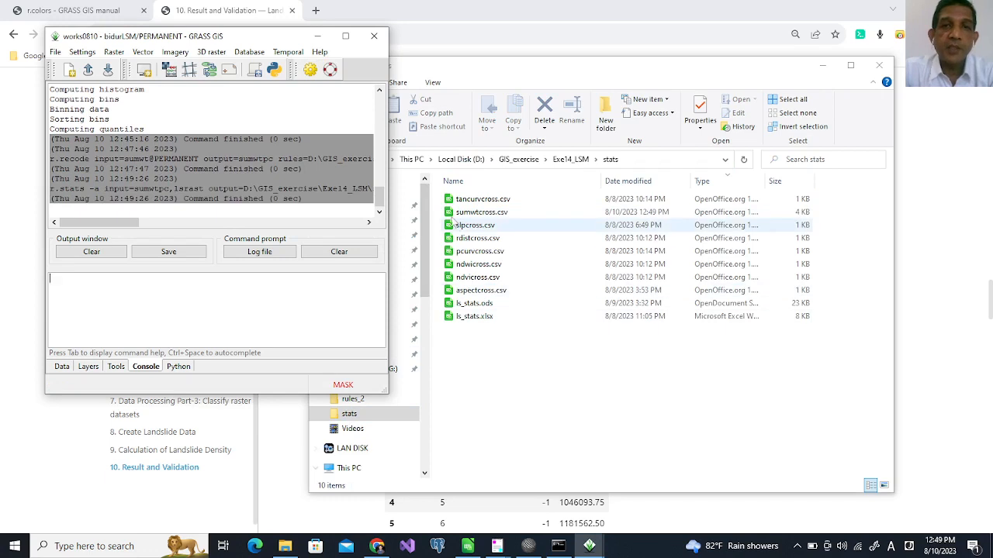
- Open sumwtcross.csv from the stats folder in LibreOffice Calc with the preset import options, and dismiss the tip of the day
left_click(449, 217)
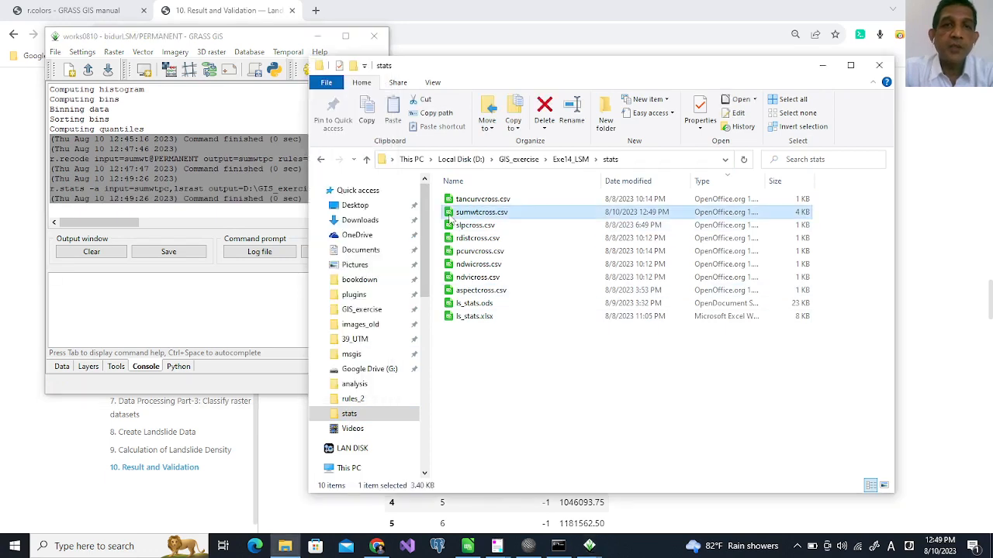
double_click(450, 218)
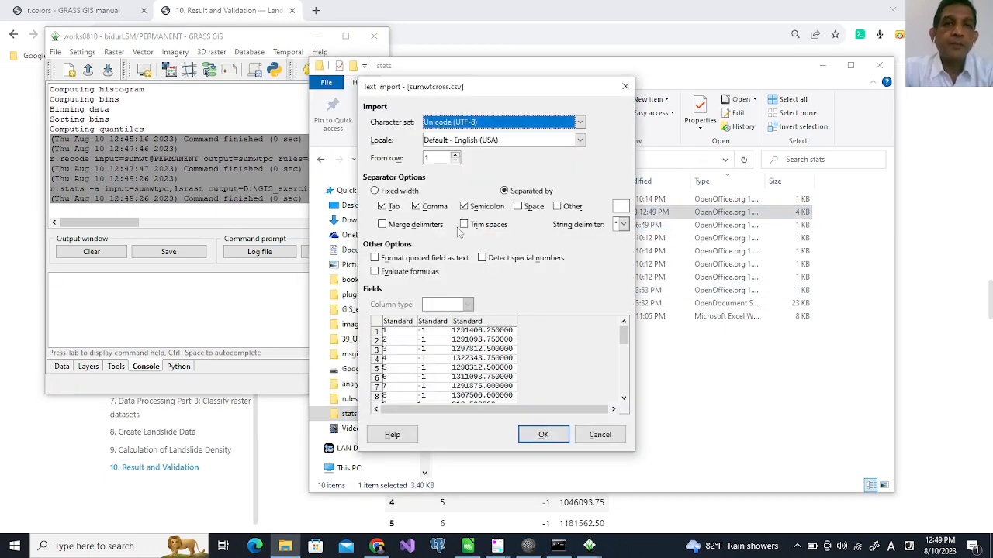
left_click(543, 435)
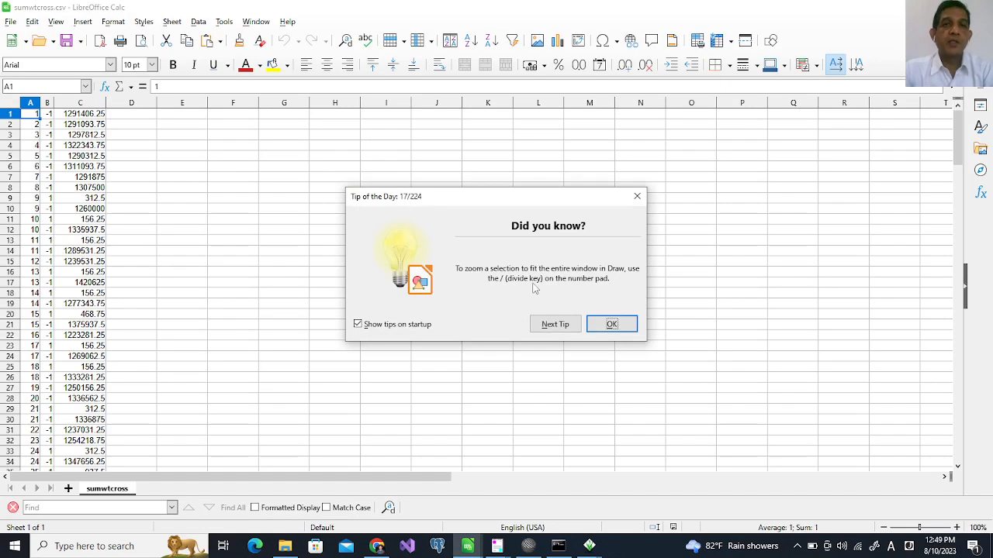
left_click(612, 324)
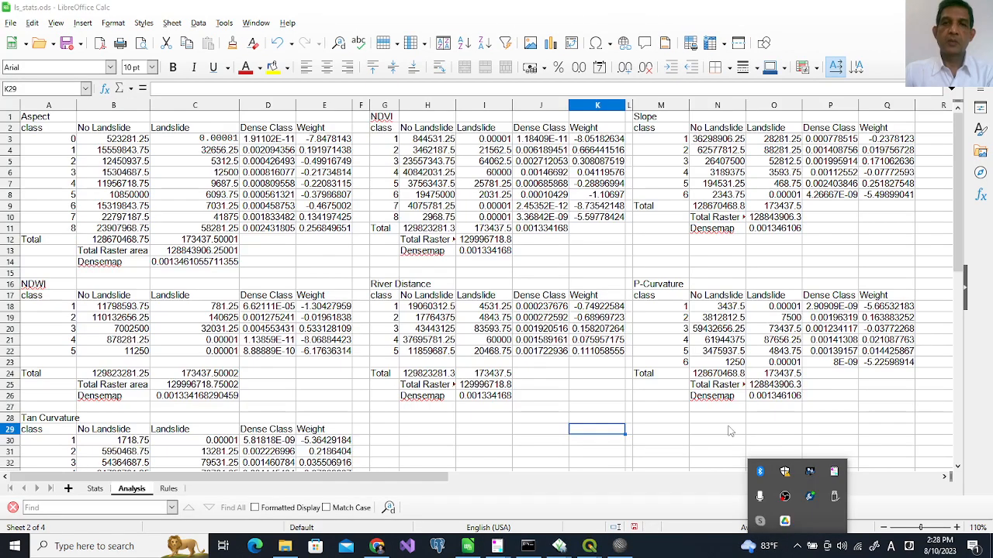
- Switch to QGIS and open the sumwtcross project layer in DB Manager
left_click(729, 431)
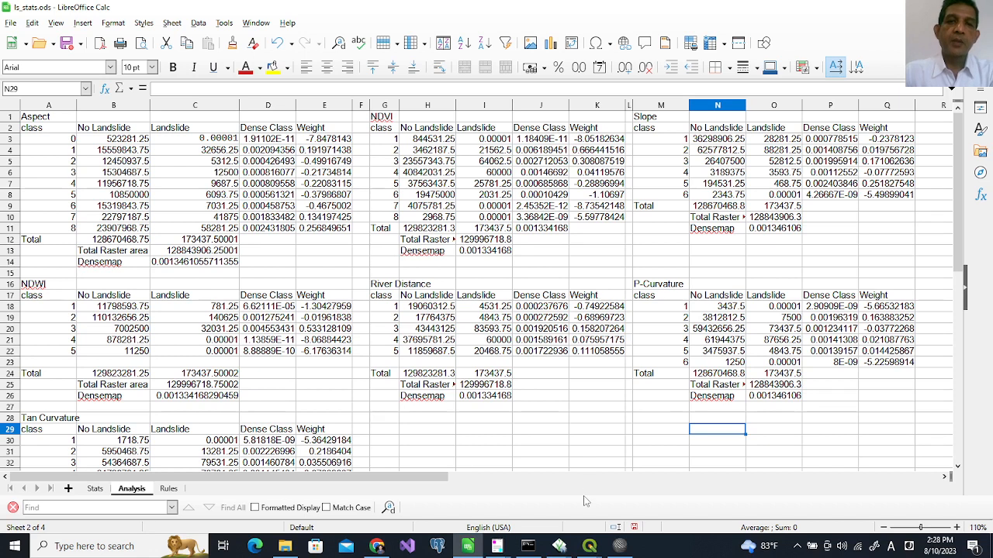
left_click(590, 548)
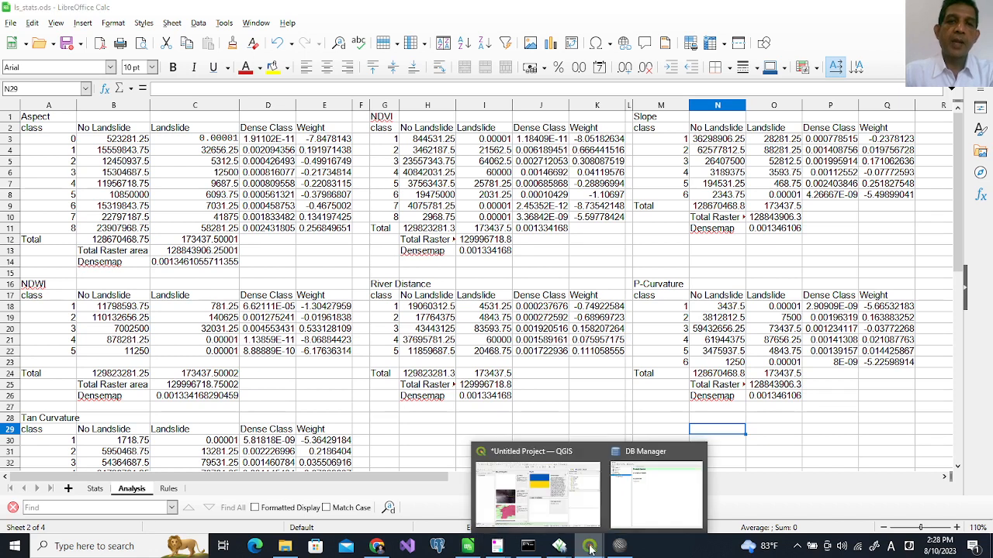
left_click(552, 486)
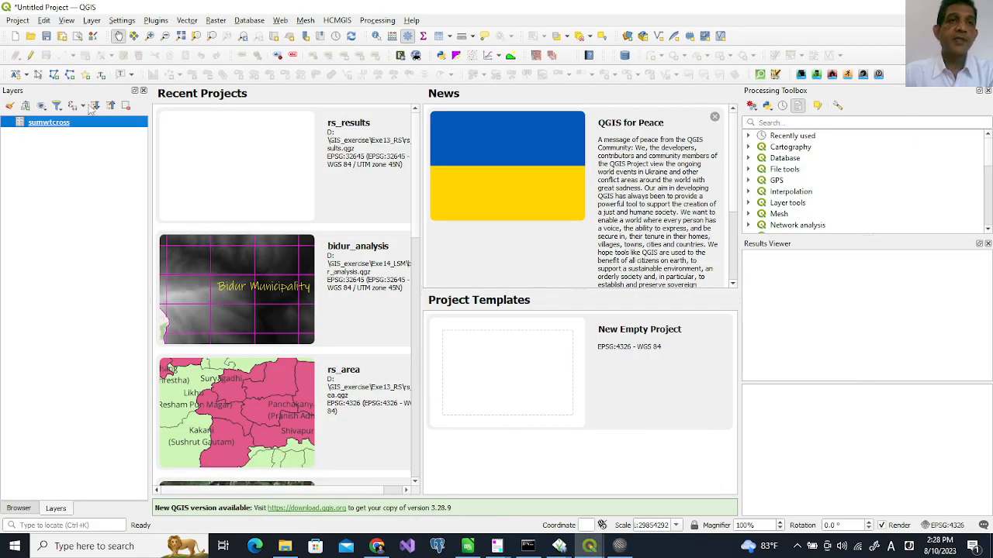
left_click(249, 20)
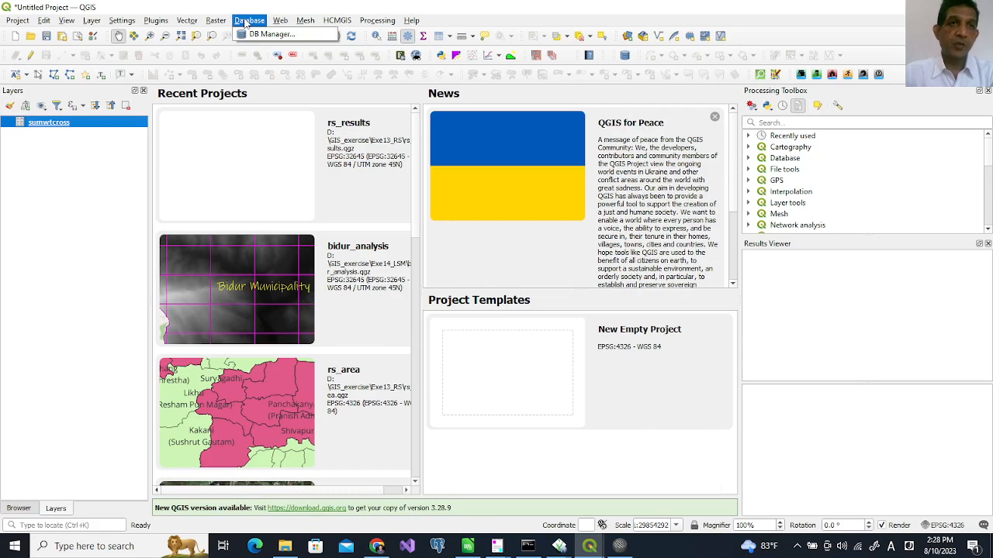
left_click(256, 35)
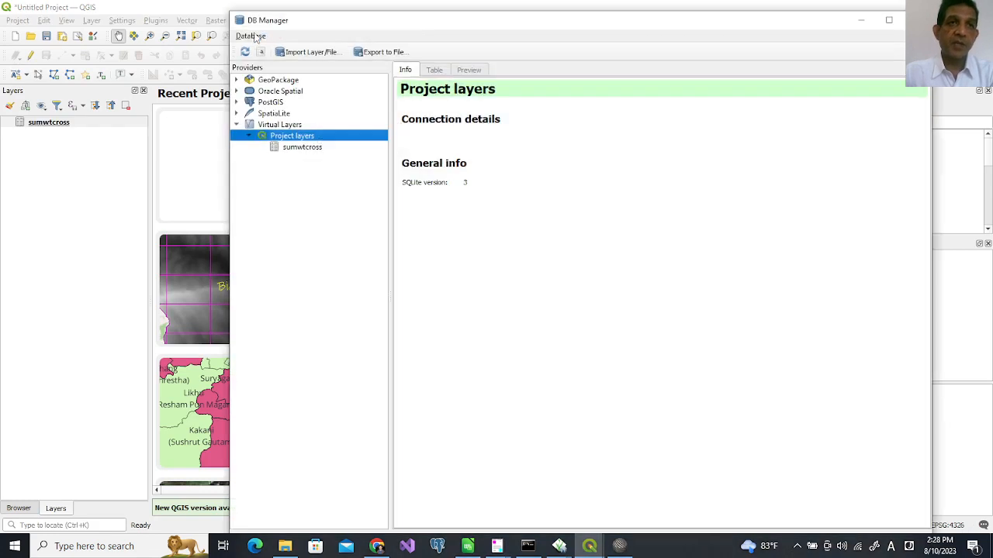
left_click(302, 149)
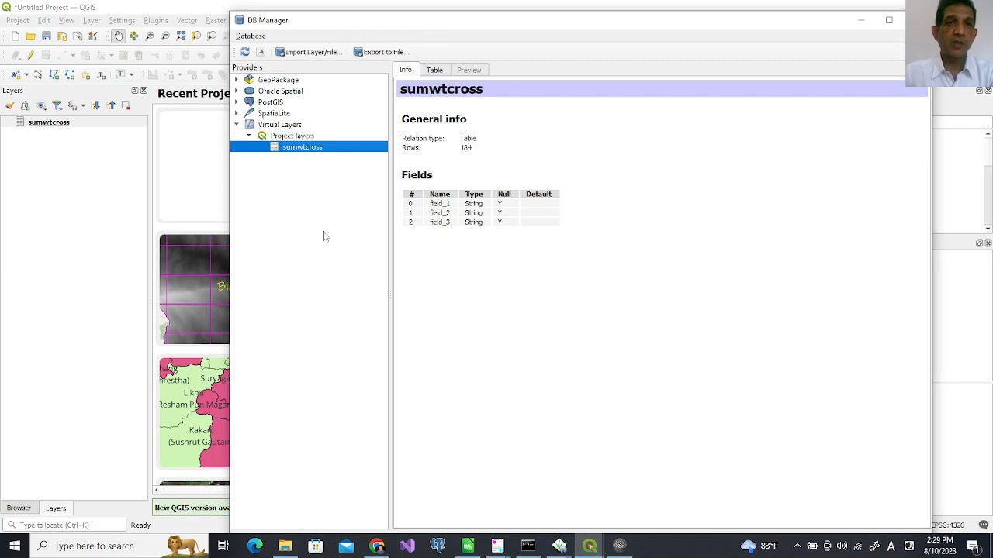
- Open a new SQL query in DB Manager and paste in the landslide left-join query from temp.sql
mouse_move(497, 546)
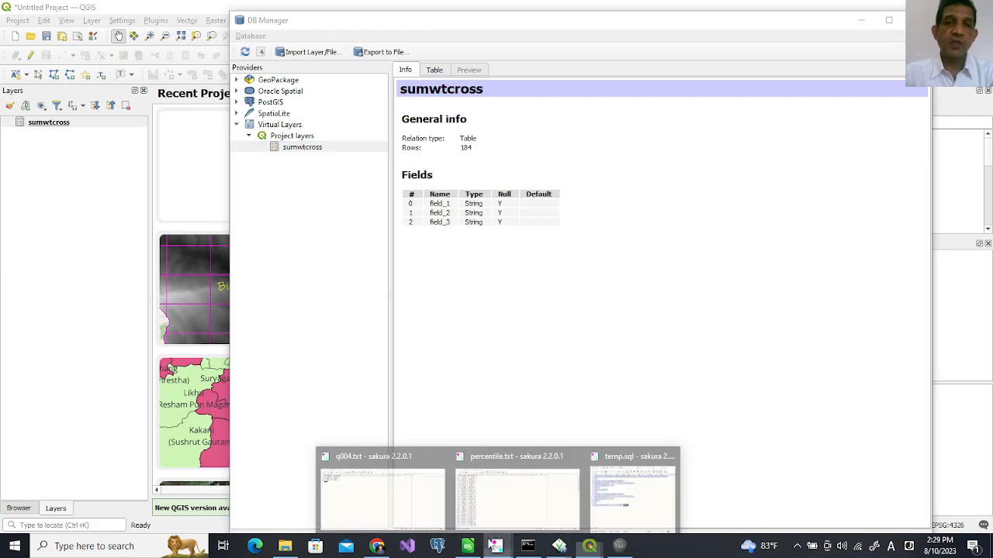
left_click(641, 509)
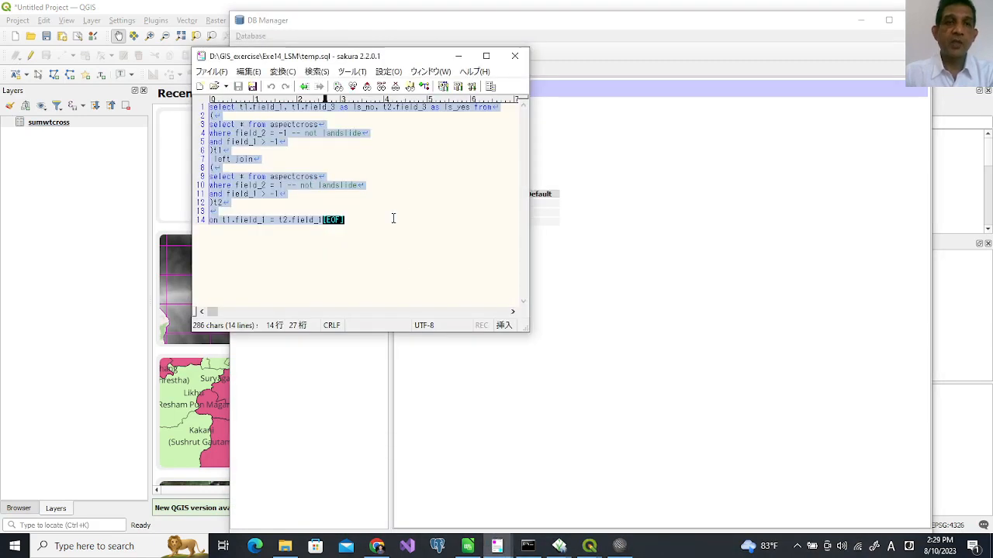
left_click(567, 184)
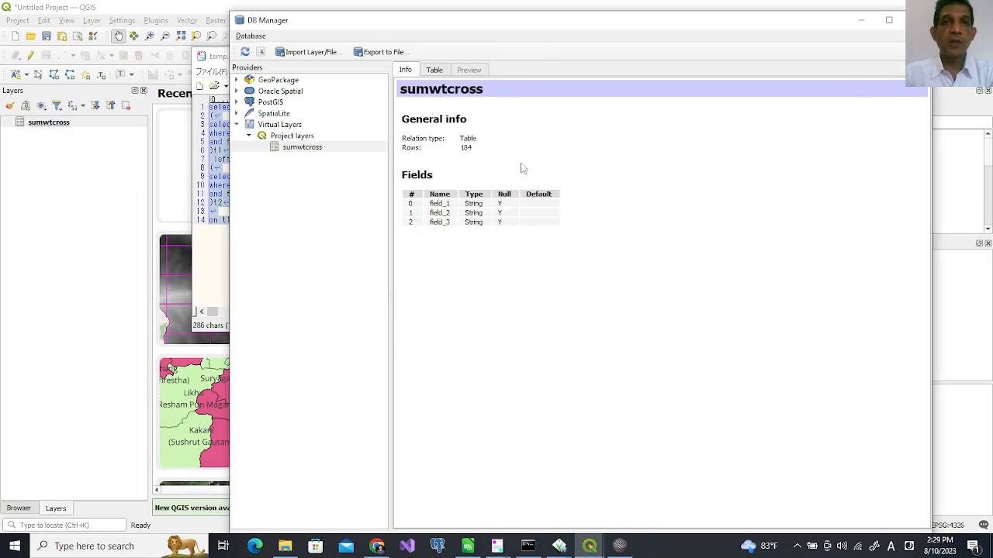
left_click(260, 52)
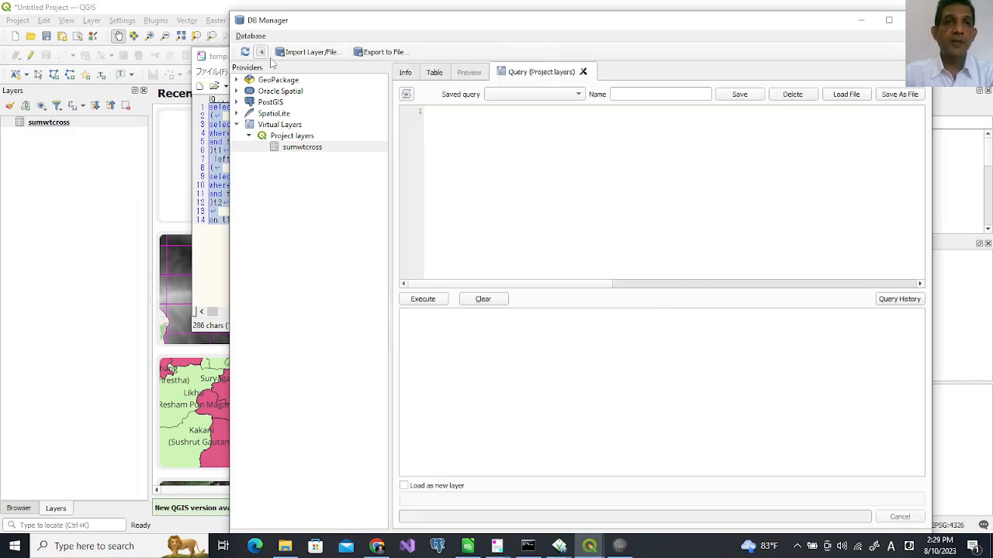
left_click(467, 122)
type("select t1.field_1, t1.field_3 as ls_no, t2.field_3 as ls_yes from ( select * from aspectcross where field_2 = -1 -- not landslide and field_1 > -1 )t1  left join ( select * from aspectcross where field_2 = 1 -- not landslide and field_1 > -1 )t2  on t1.field_1 = t2.field_1")
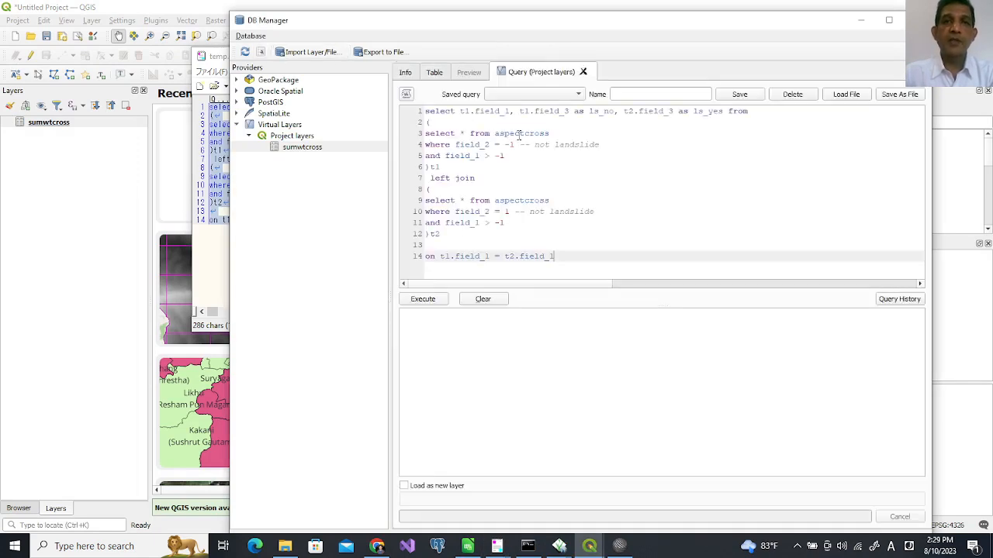
- Replace the aspectcross table with sumwtcross in both subqueries of the join
double_click(519, 134)
scroll(519, 136, "up", 2)
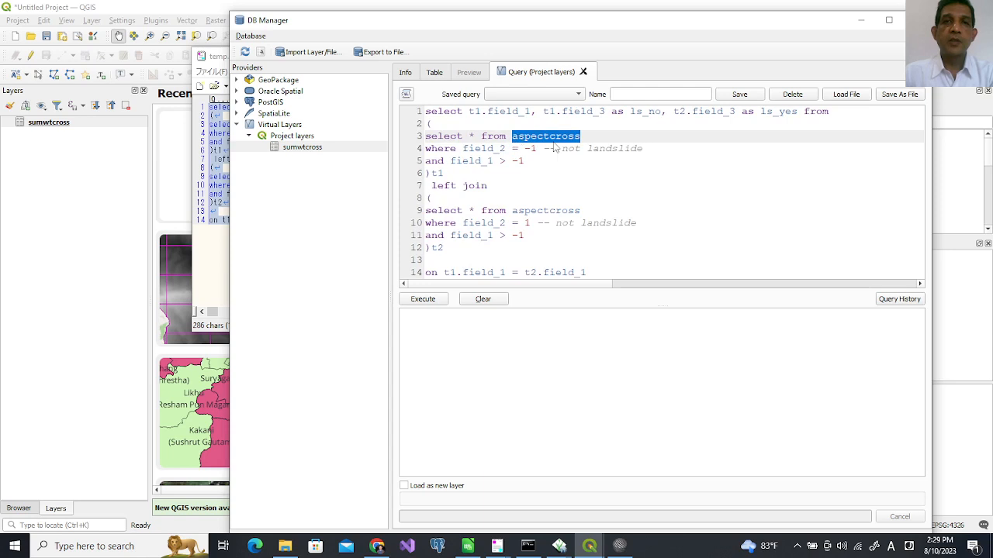
type("sumwtcross")
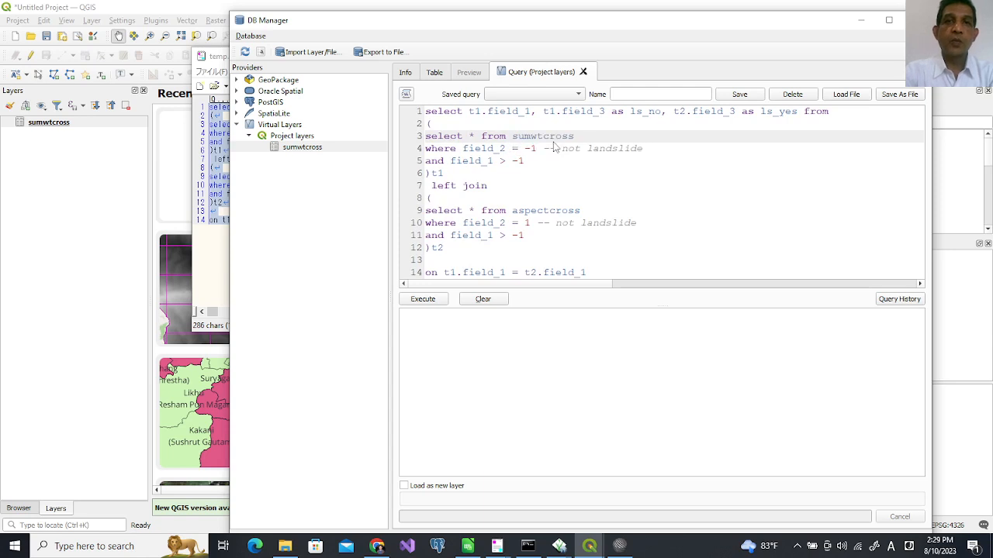
double_click(547, 210)
type("sumwtcross")
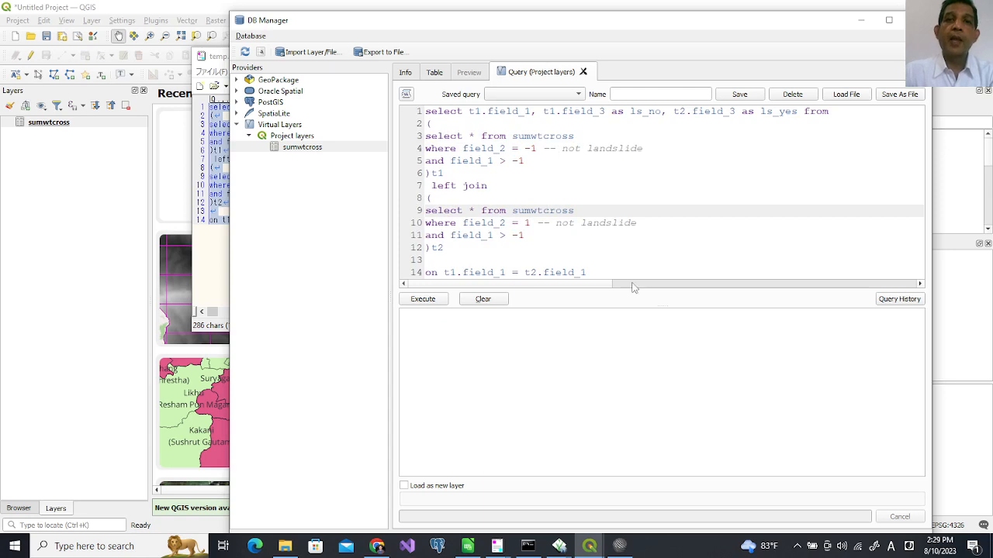
- Add a final line to the query that sorts the rows with order by t1.field_1 desc
left_click(602, 272)
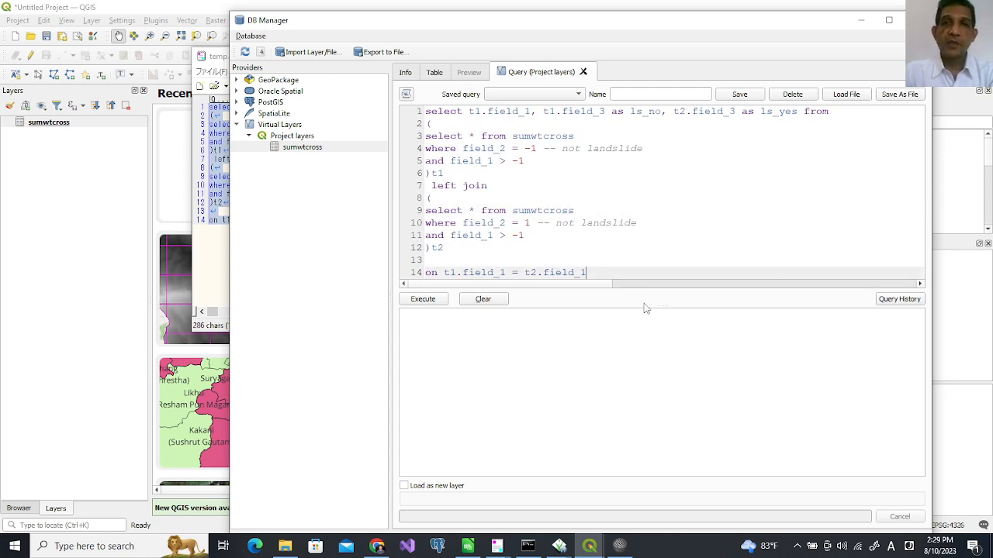
left_click_drag(638, 307, 638, 336)
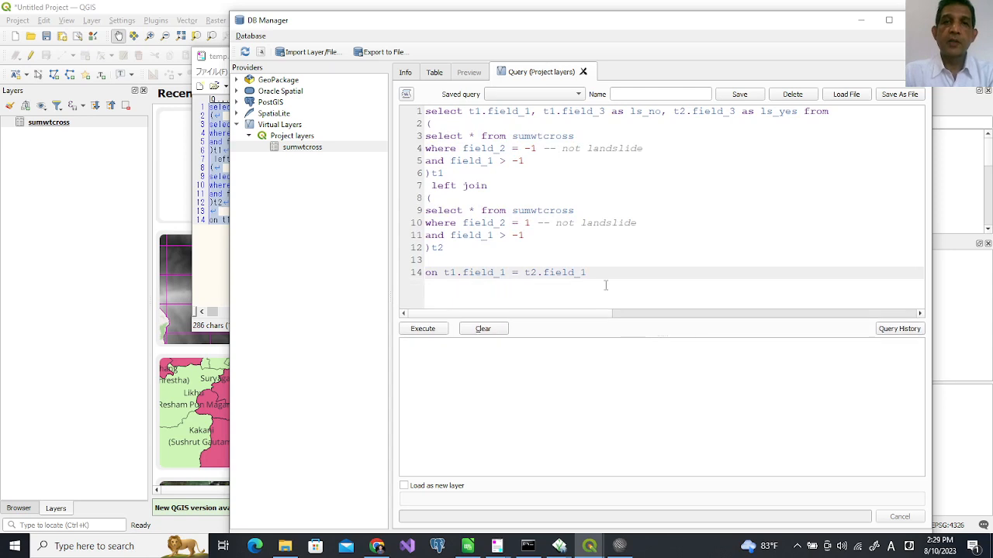
key("Return")
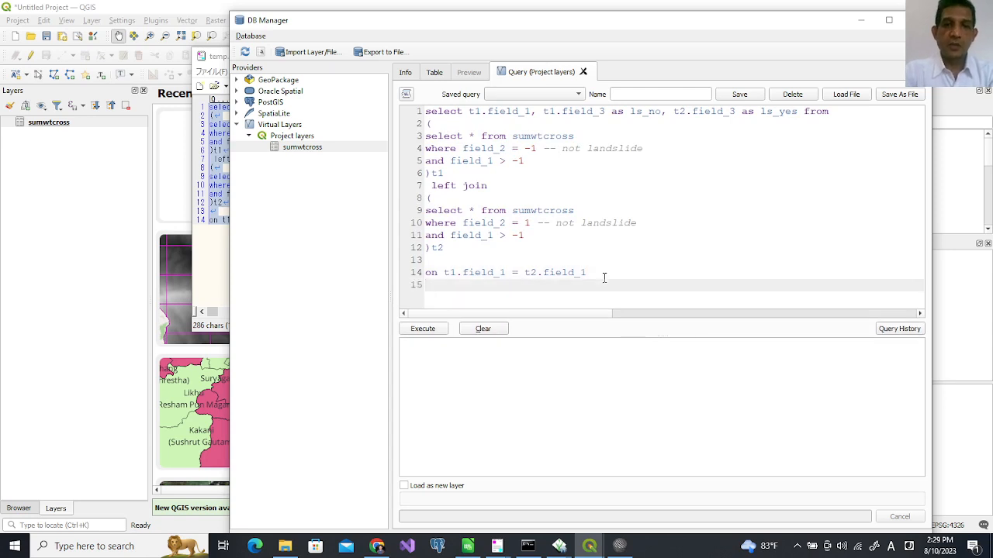
type("order by ")
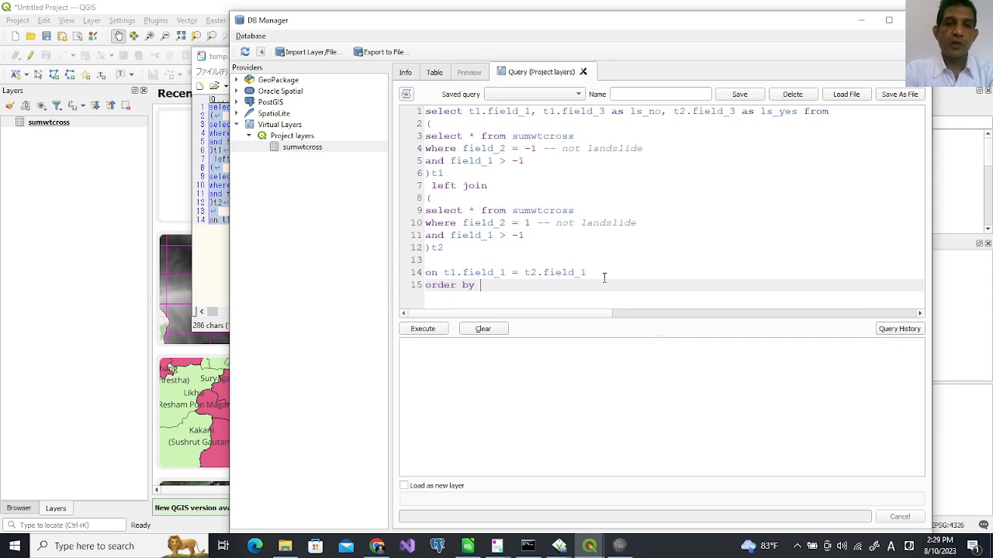
type("t1.fi")
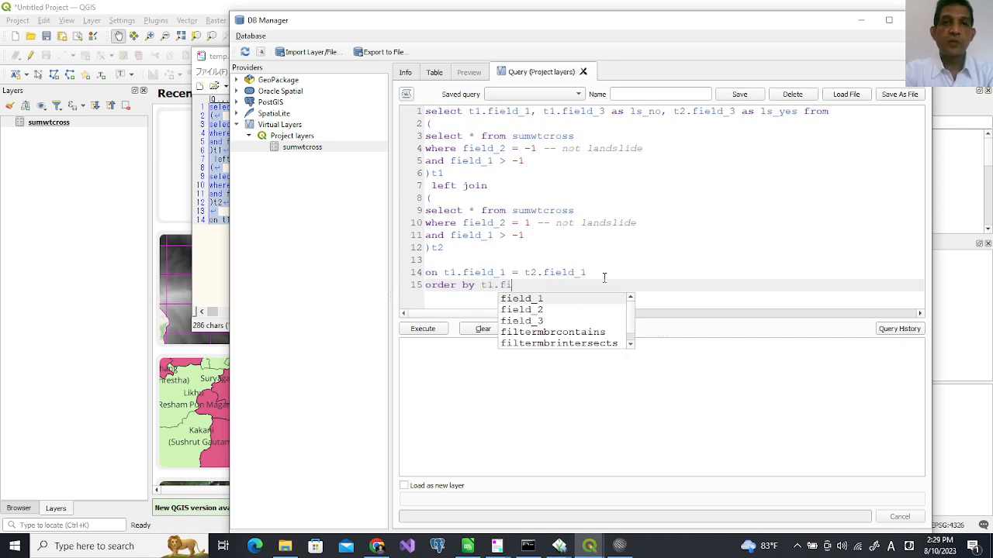
key("Return")
type("desc")
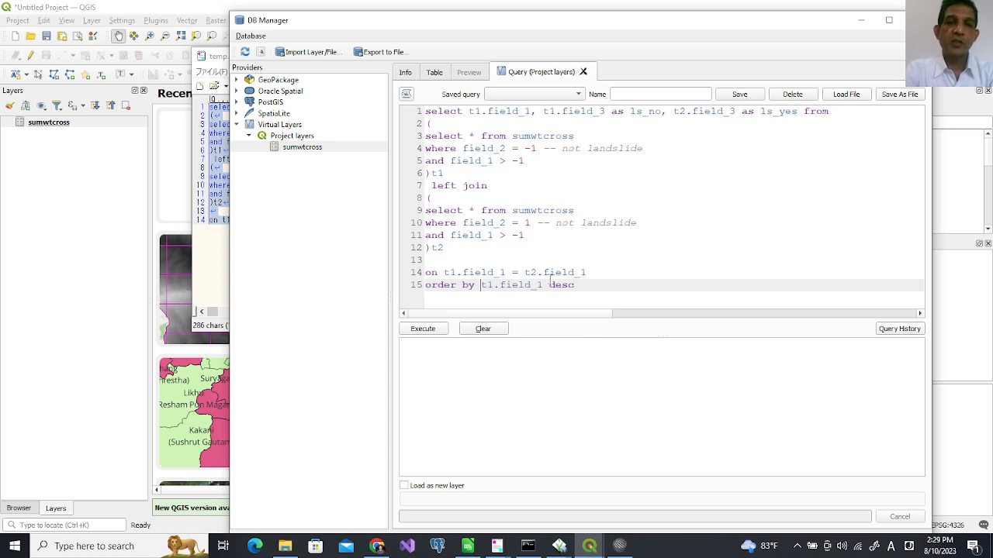
- Wrap the sort field as to_int(t1.field_1) so the descending order is numeric, and run the query
type("to")
key("Down")
key("Down")
key("Down")
key("Return")
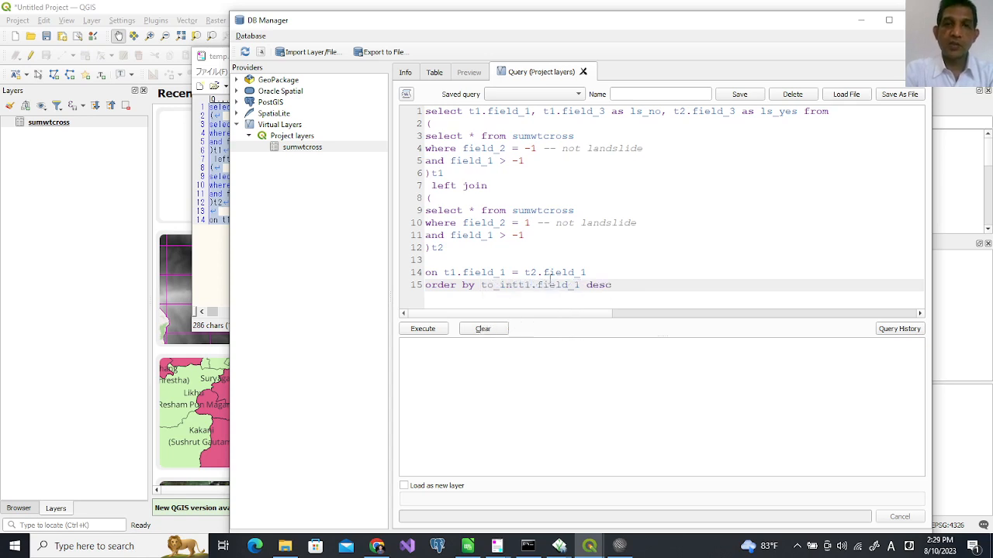
type("(")
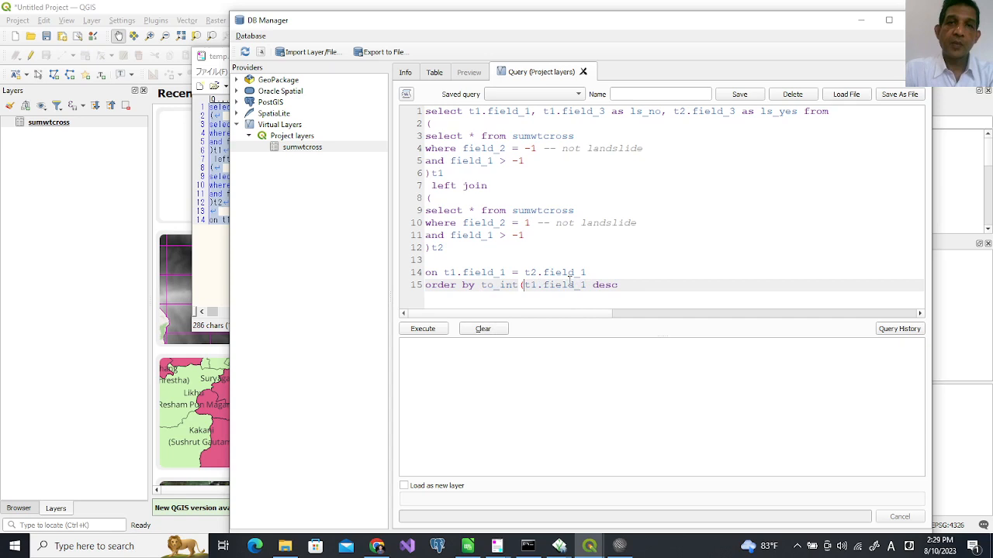
left_click(587, 285)
type(")")
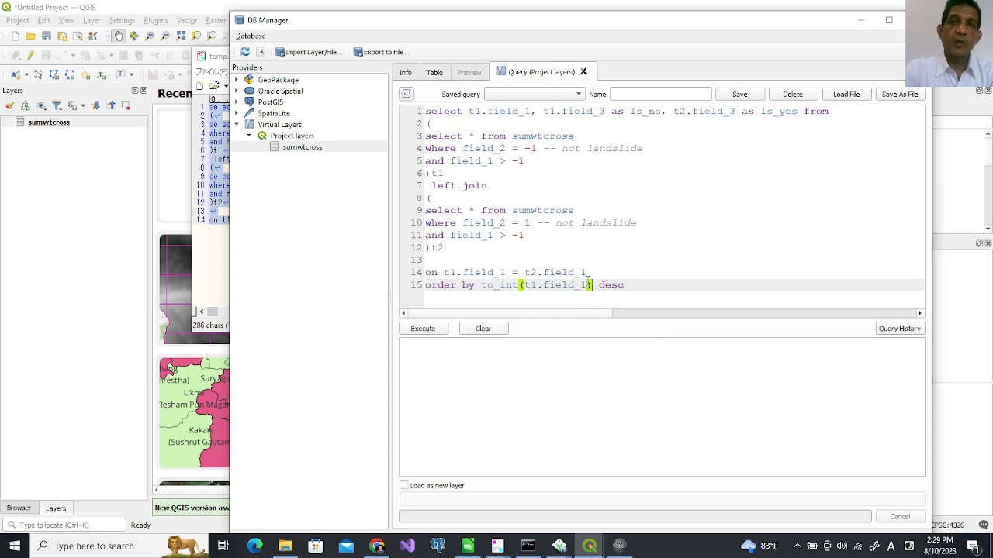
left_click(425, 329)
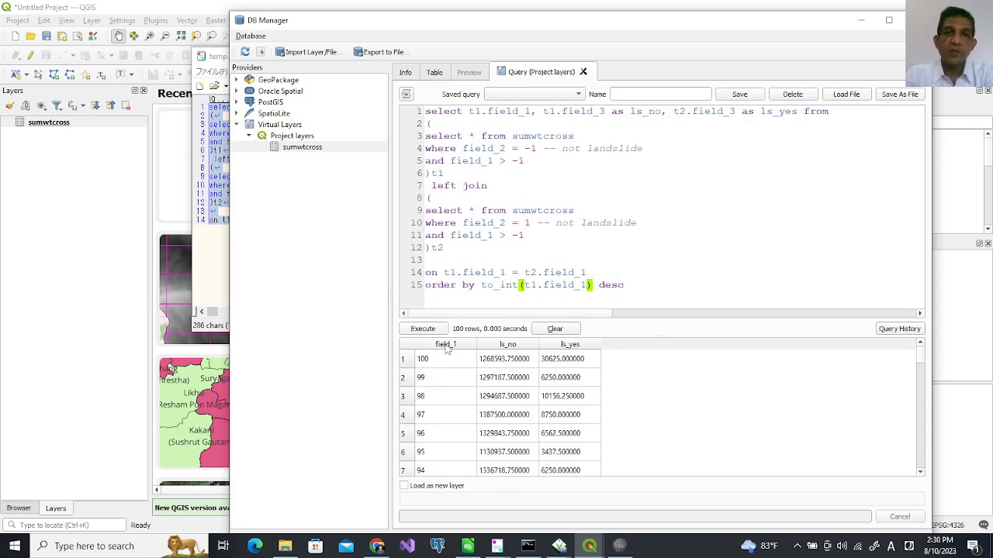
- Alias t1.field_1 as percentile in the select clause and rerun the query
left_click(534, 111)
type("as perc")
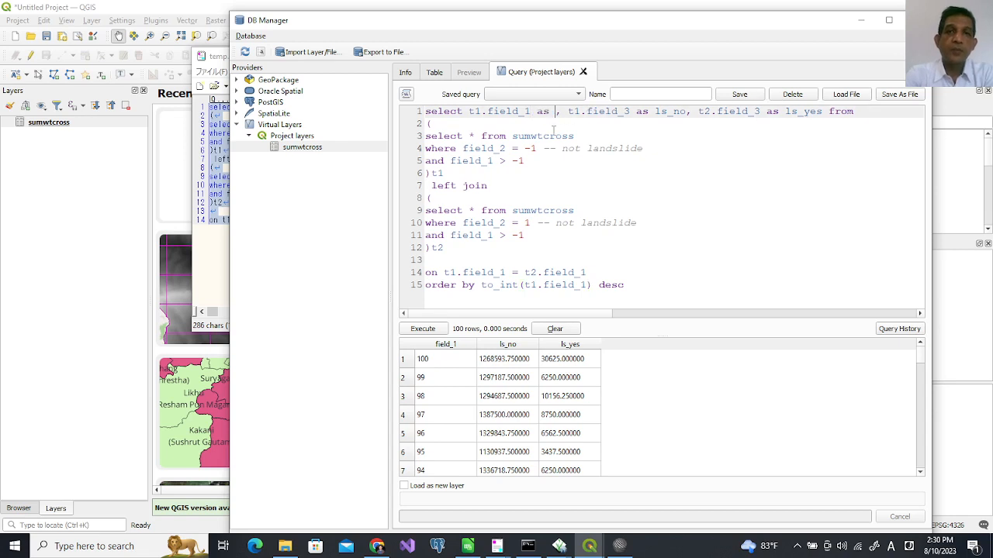
type("entile")
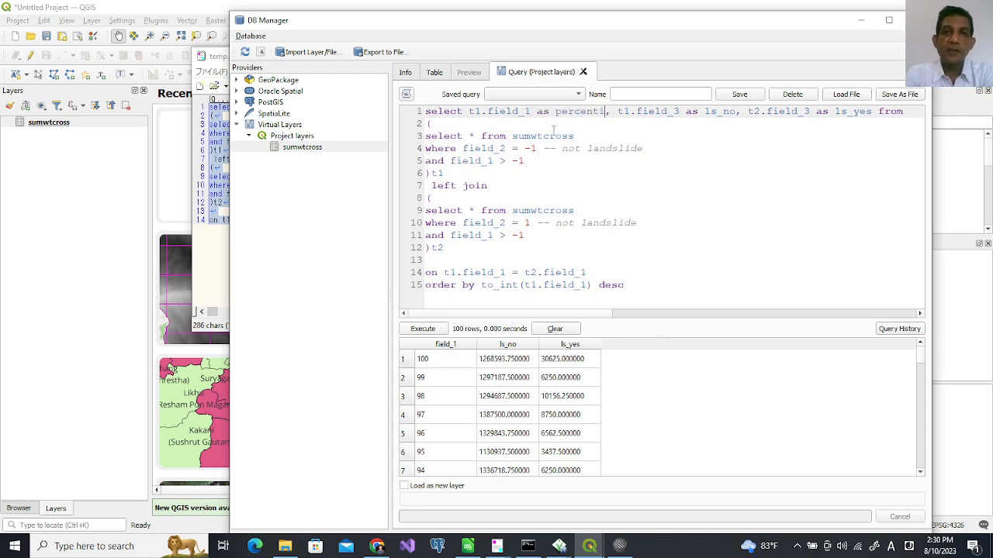
left_click(422, 329)
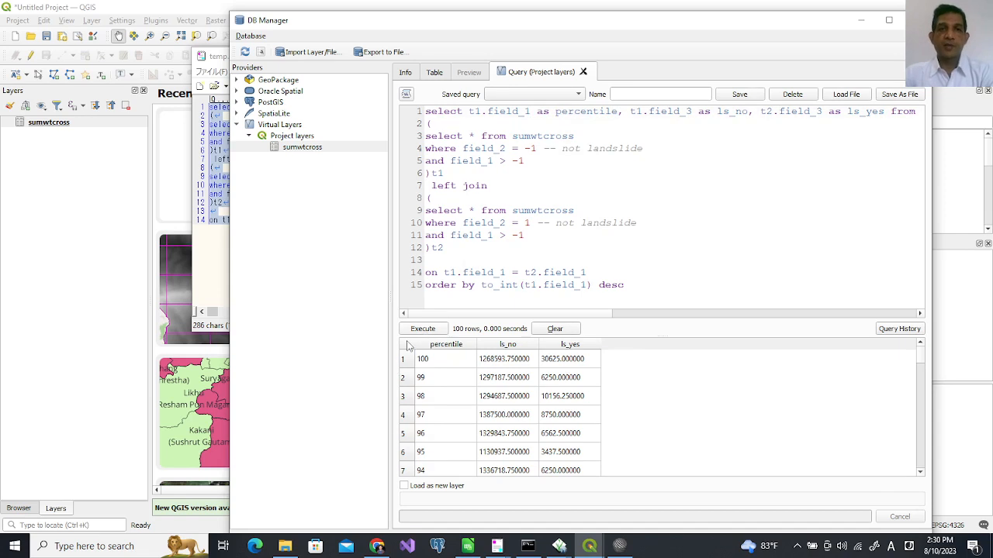
- Copy all query result rows into a new sheet of ls_stats.ods in LibreOffice Calc, using the preset tab-separated text import
left_click(408, 346)
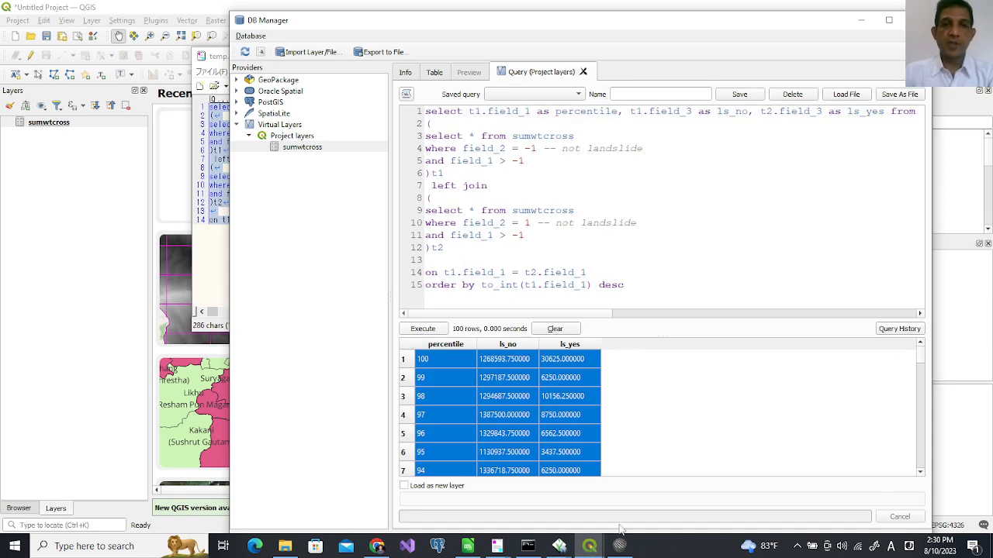
left_click(468, 546)
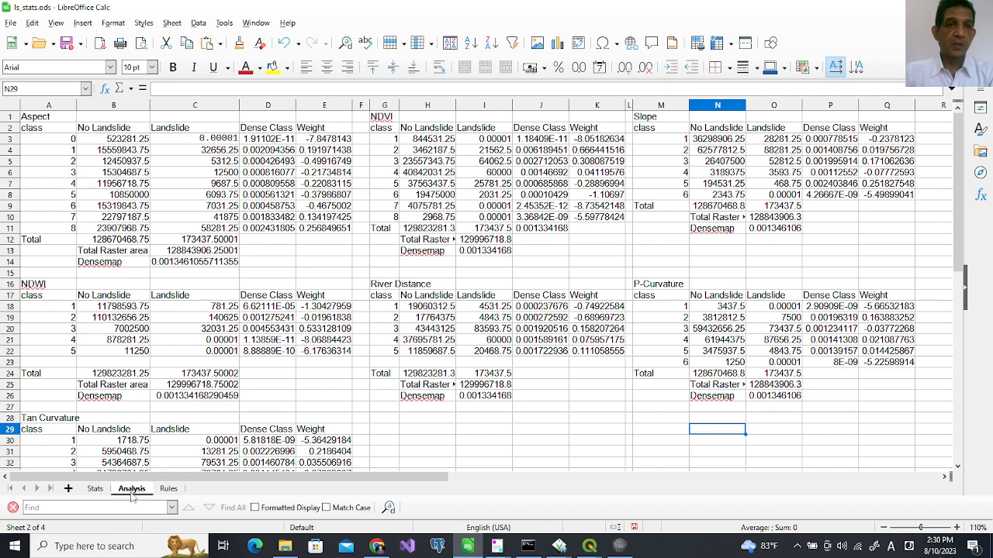
left_click(68, 488)
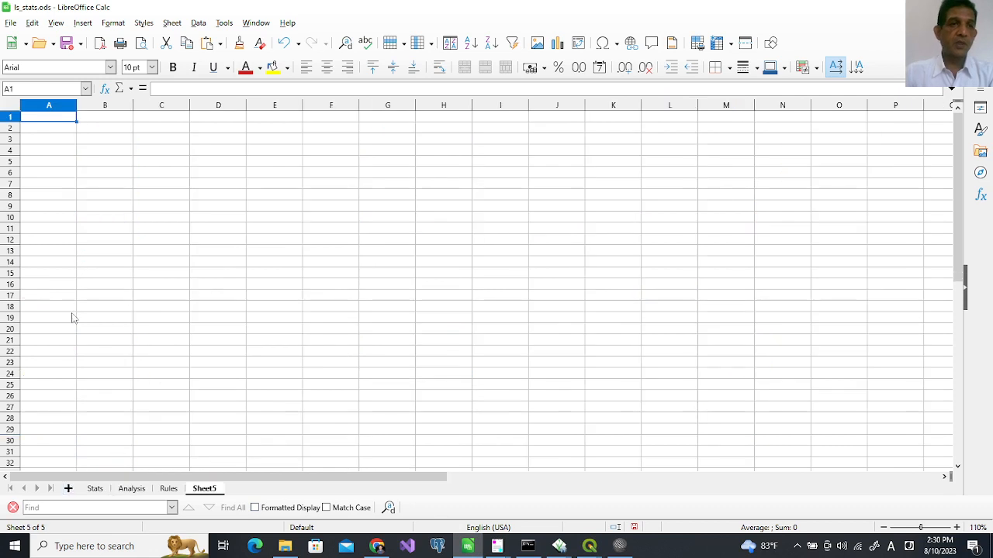
key("ctrl+v")
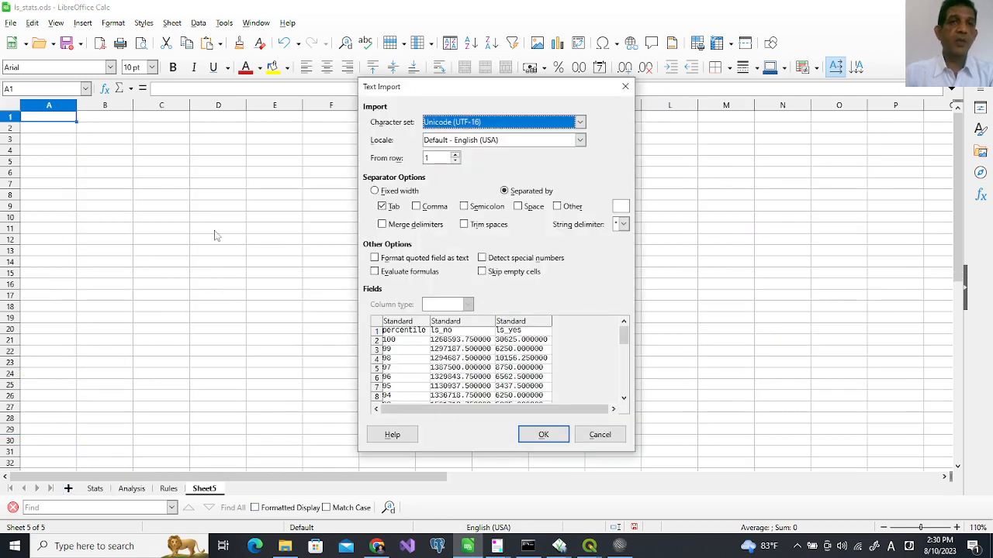
left_click(555, 434)
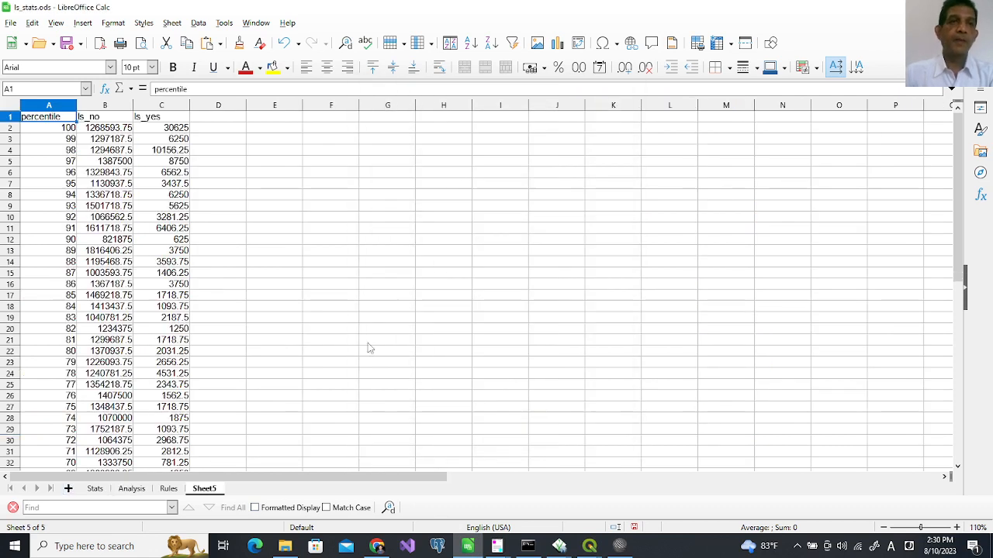
- Head column E with Cumulative in E1 and start the running total with =C2 in E2
left_click(215, 118)
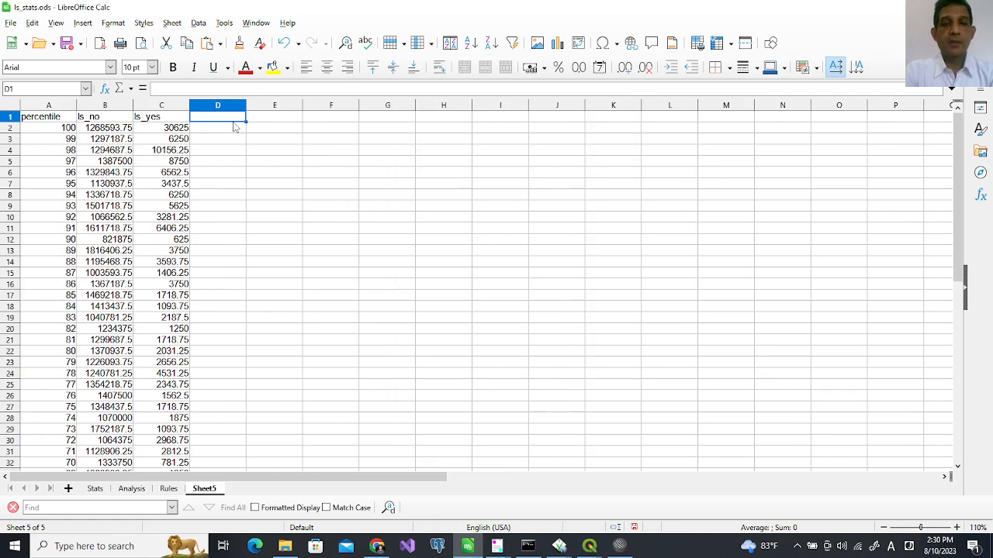
type("C")
key("BackSpace")
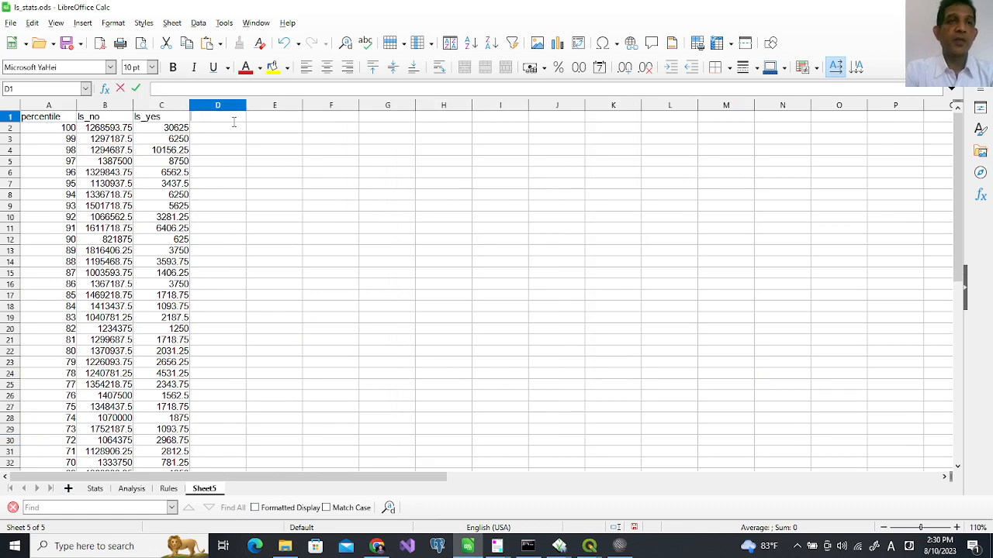
left_click(279, 122)
type("Cumulative")
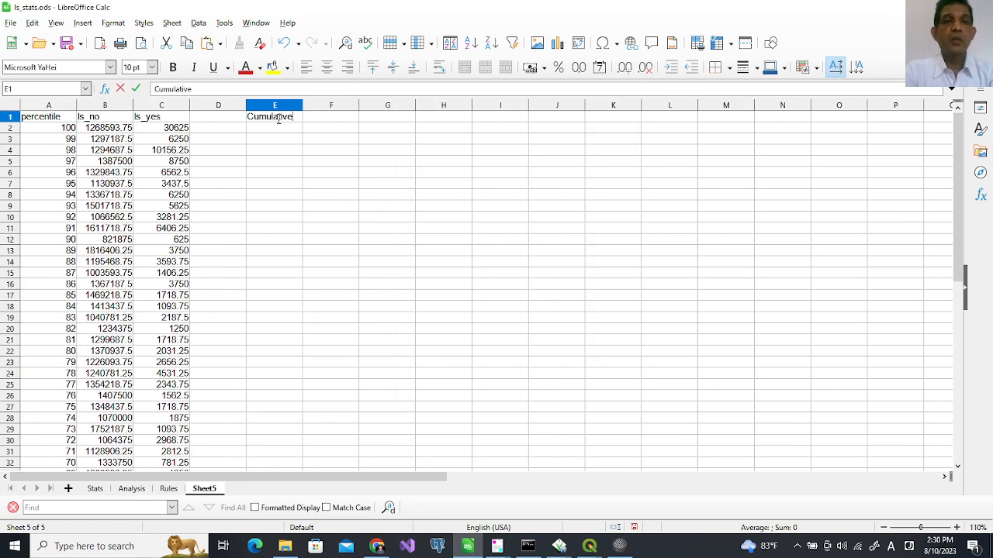
key("Return")
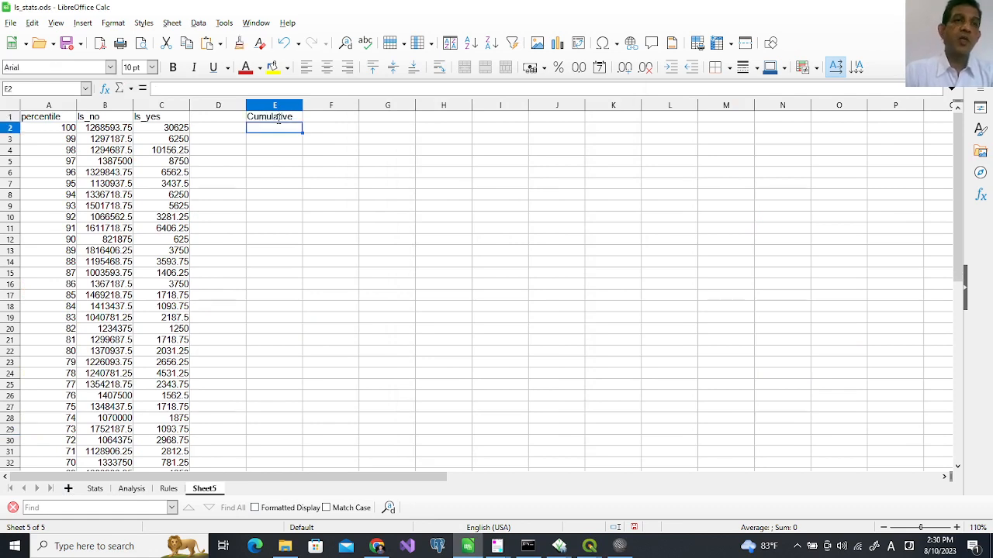
type("=")
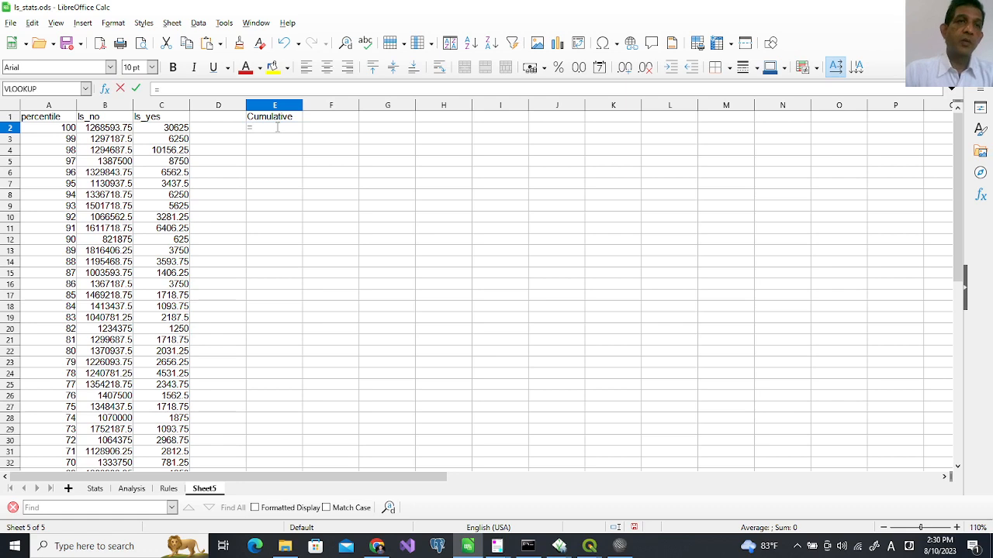
left_click(183, 128)
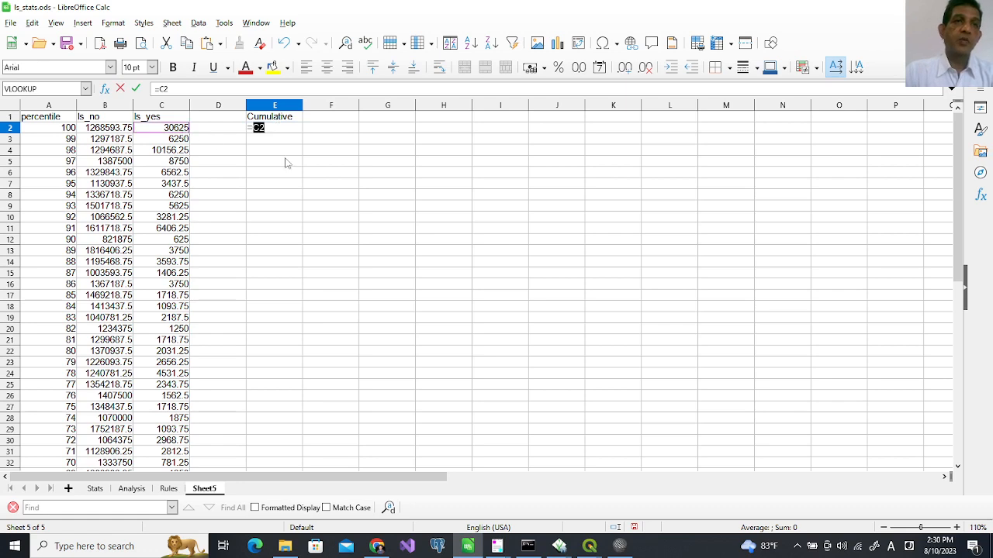
key("Return")
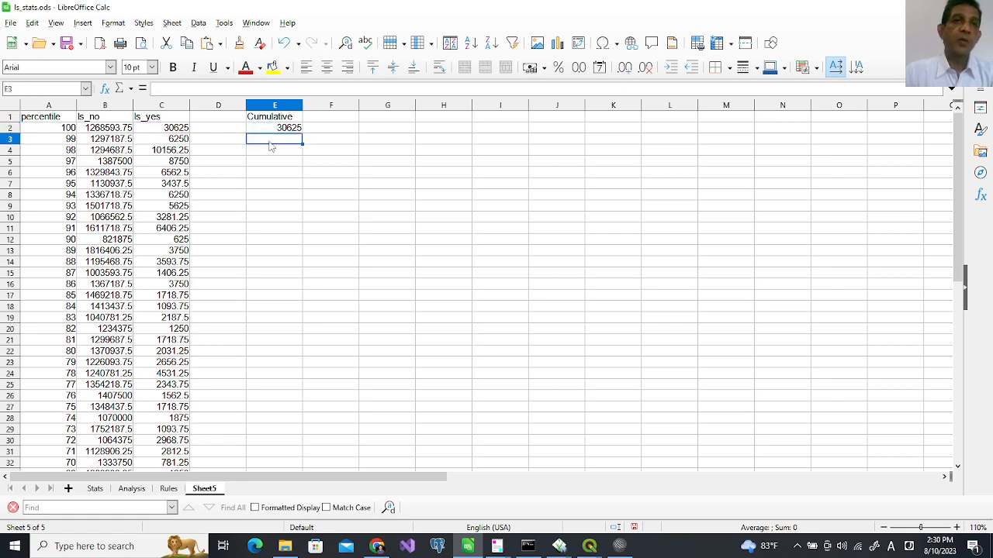
- Enter =E2+C3 in E3 and fill the formula down through E101
type("=")
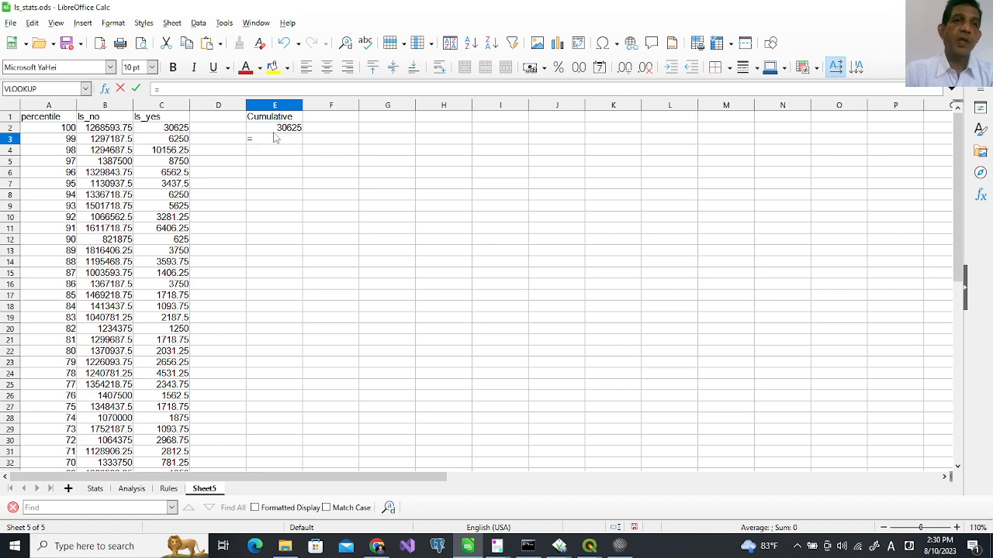
left_click(277, 132)
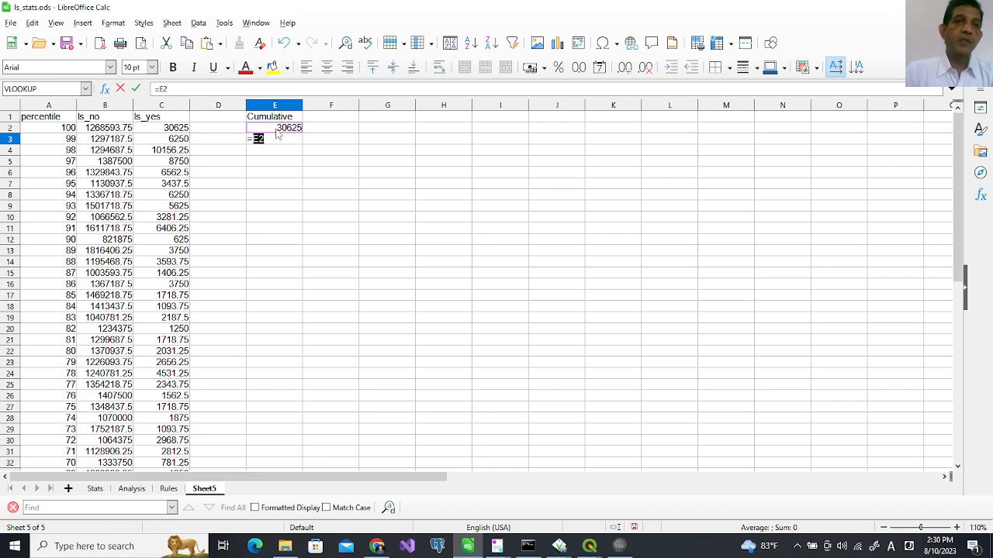
type("+")
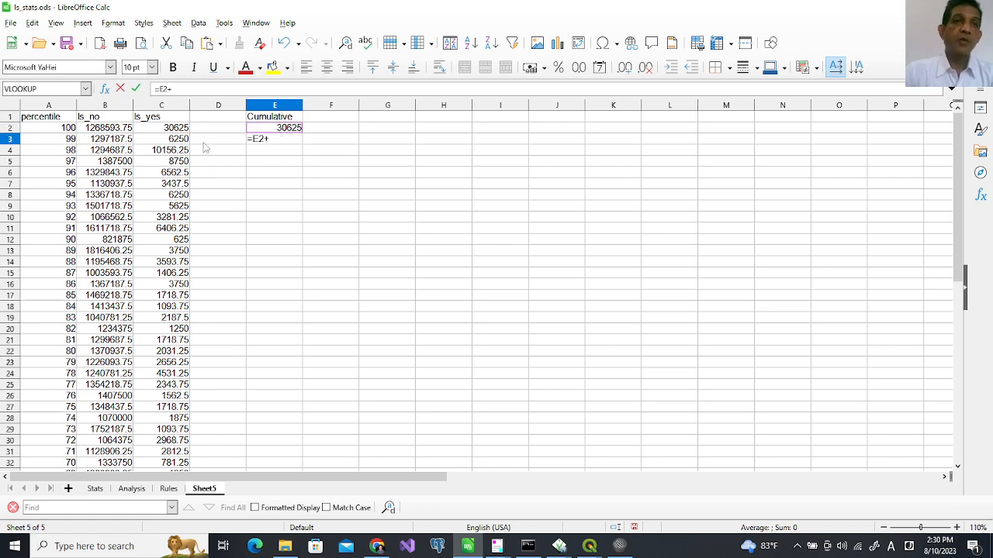
left_click(172, 140)
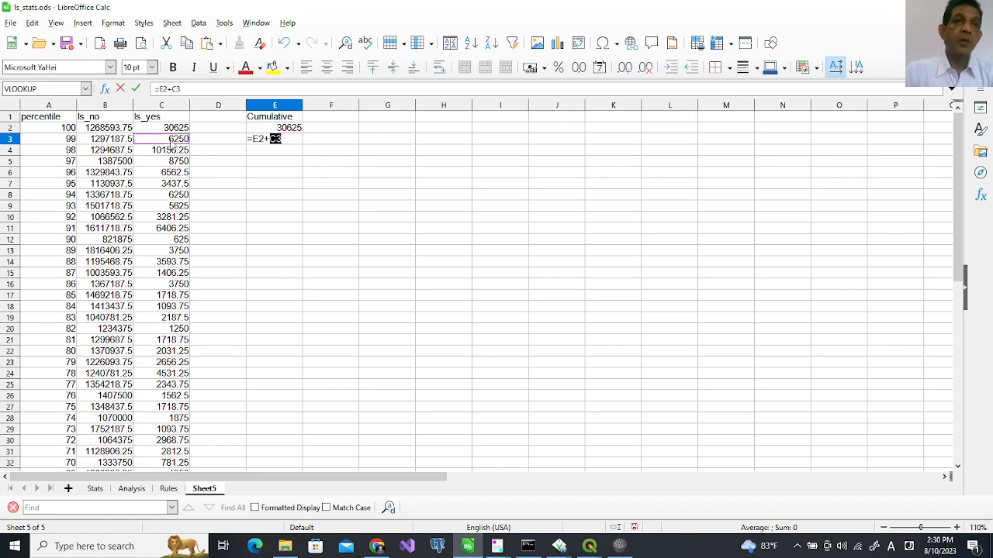
key("Return")
left_click(294, 141)
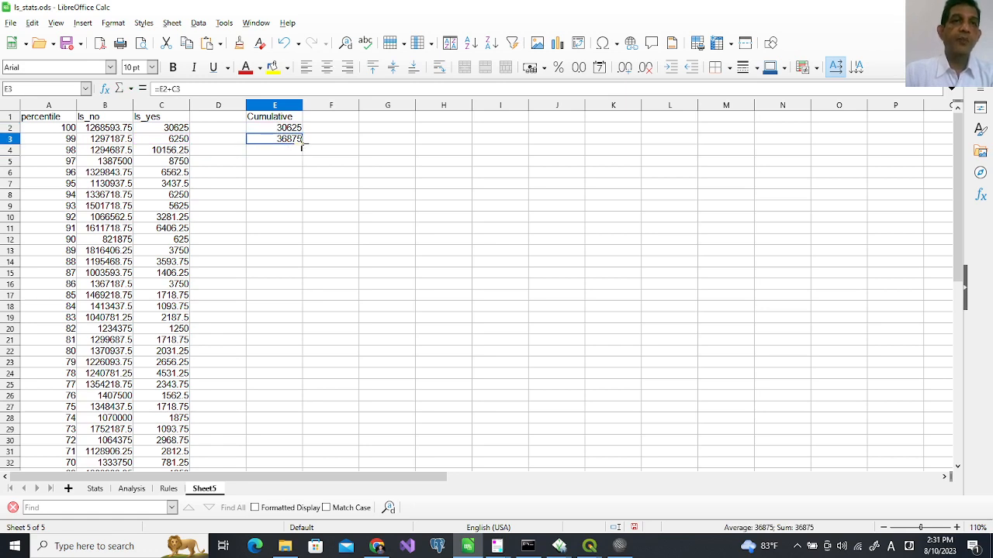
left_click_drag(302, 146, 262, 376)
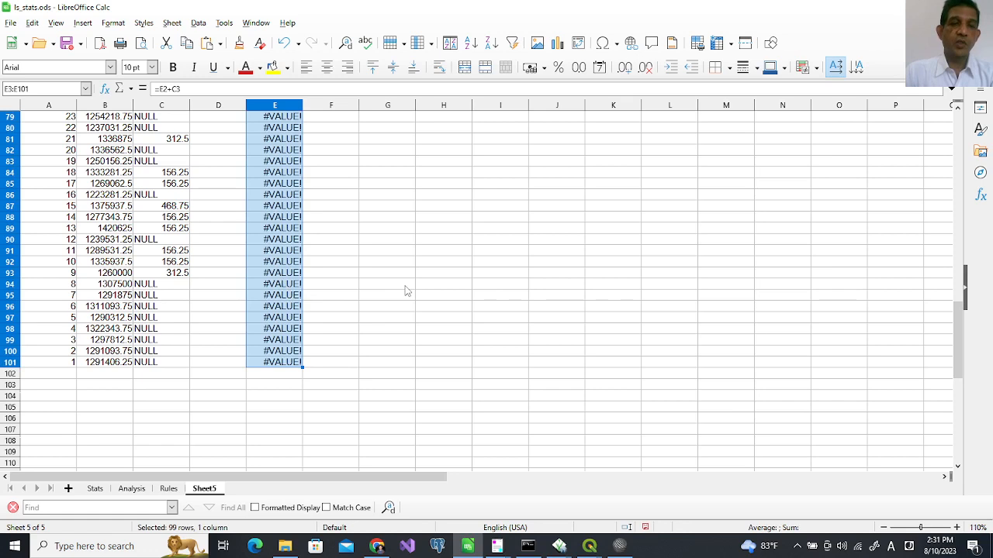
- Replace every NULL with 0 across the sheet using Find and Replace, without limiting it to the current selection
key("ctrl+h")
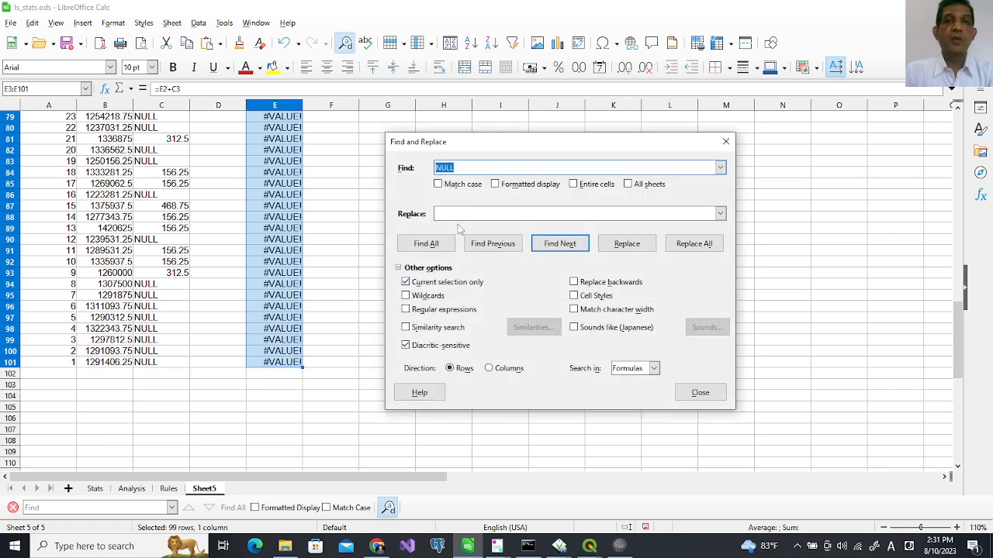
left_click(464, 214)
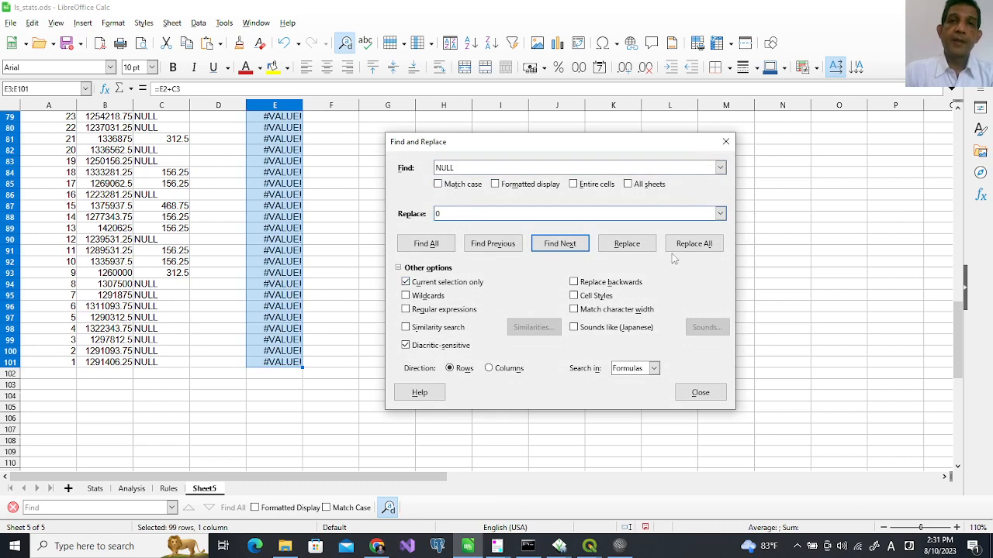
left_click(405, 282)
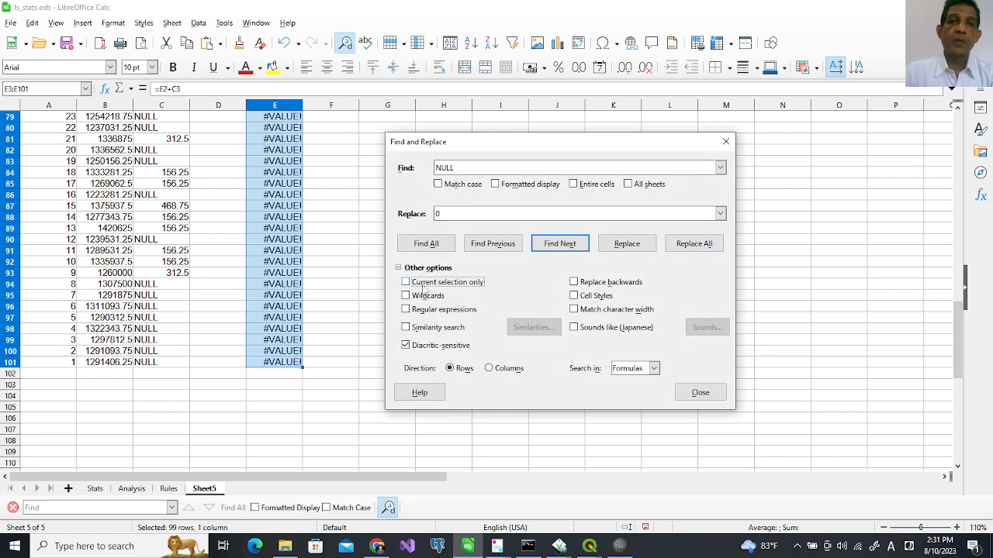
left_click(694, 243)
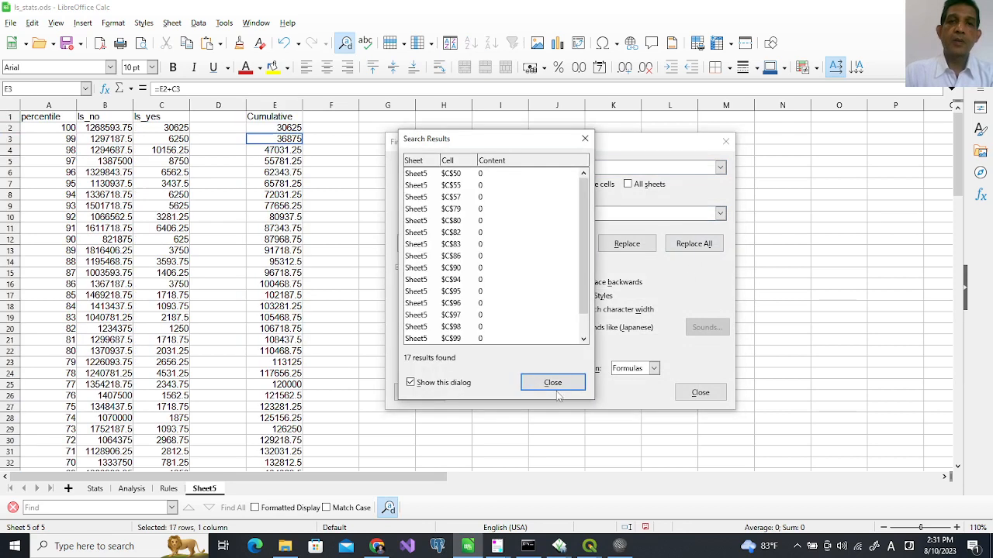
left_click(552, 383)
left_click(700, 392)
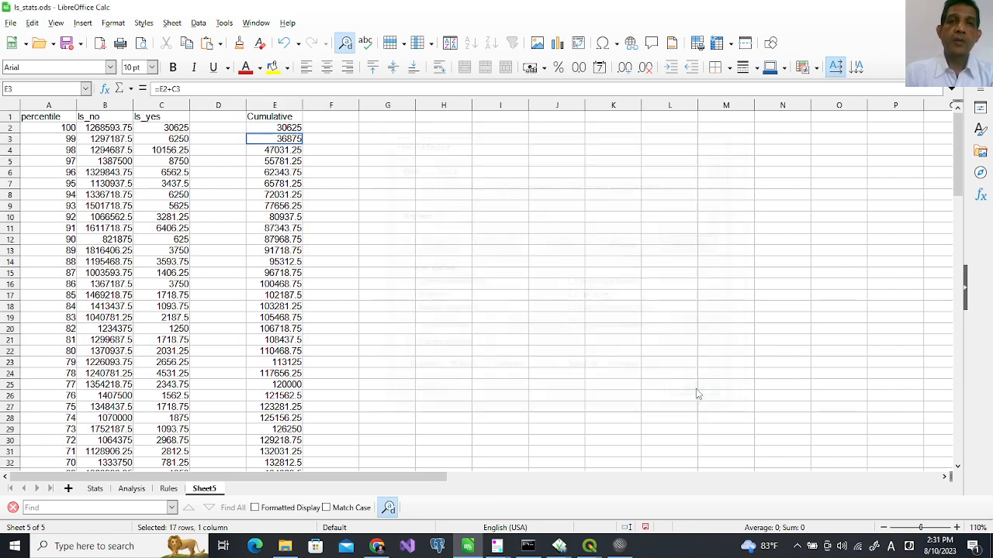
- Check the Cumulative column from its last row to its heading, and look at the cumulative landslide graph in Chrome before returning to Calc
left_click(265, 207)
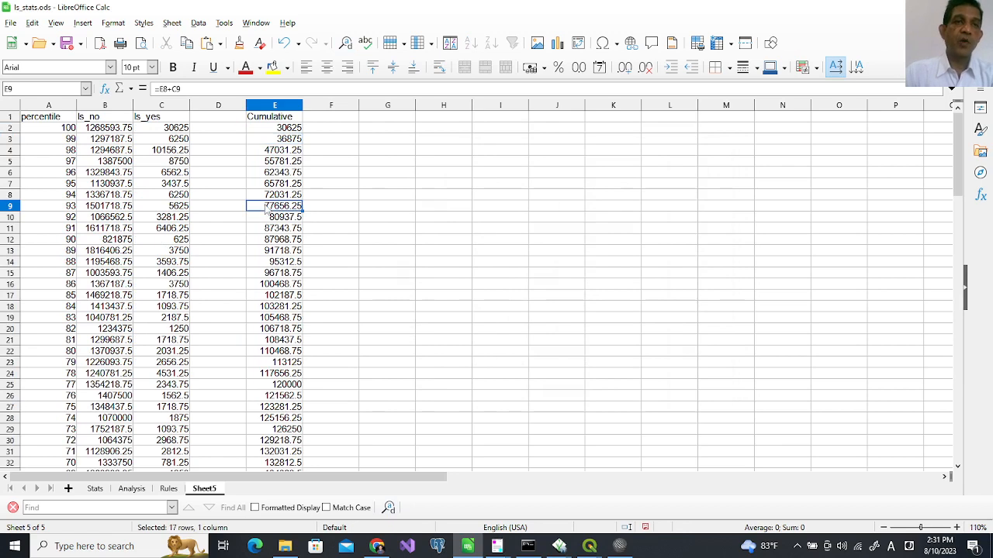
key("ctrl+Down")
key("ctrl+Up")
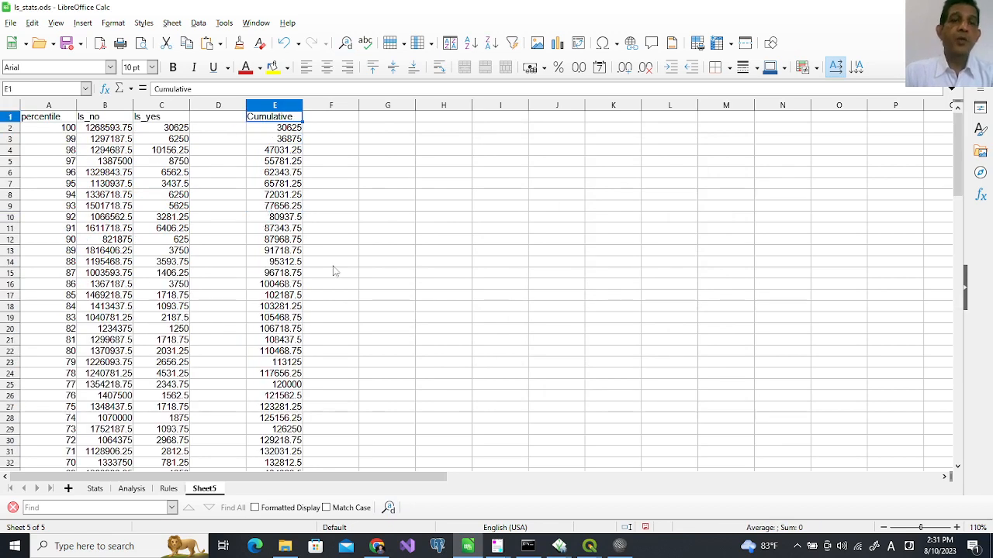
left_click(377, 546)
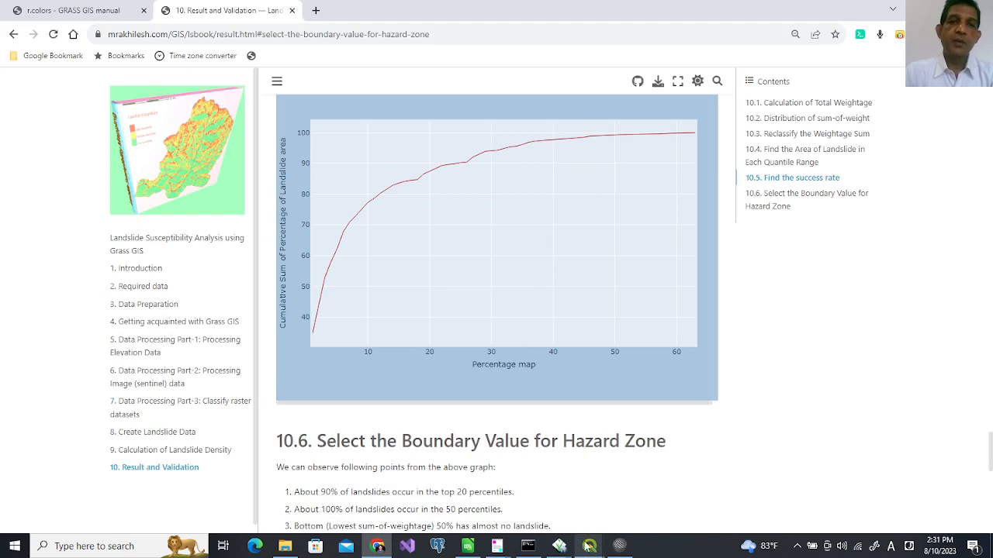
left_click(475, 547)
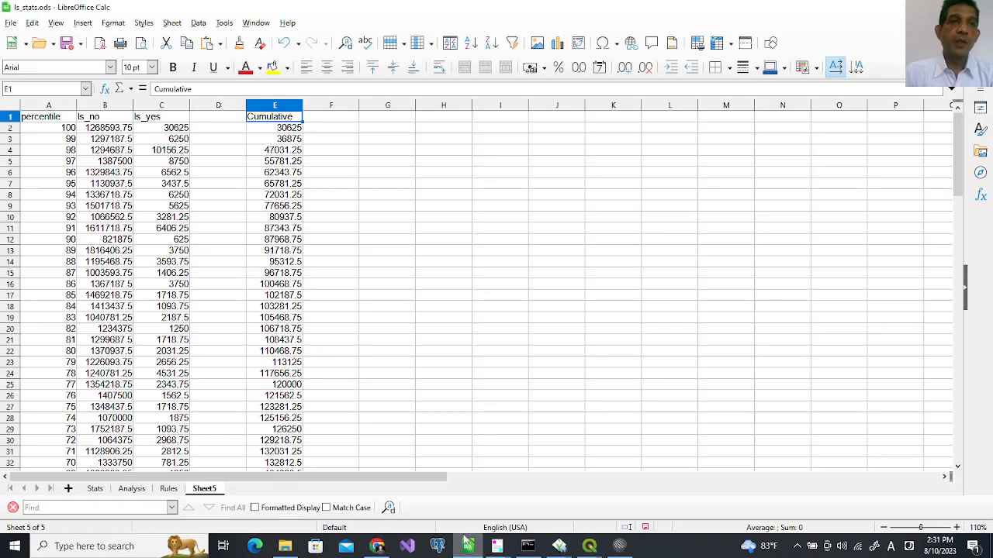
- Enter the heading PC-from-topscore in D1, beside the Cumulative column
left_click(216, 118)
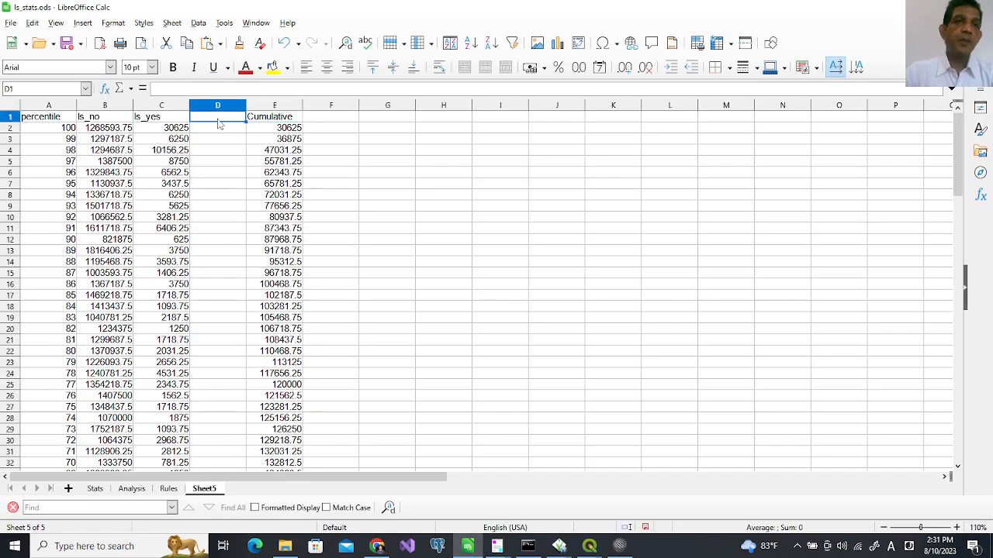
type("PC-from-tops")
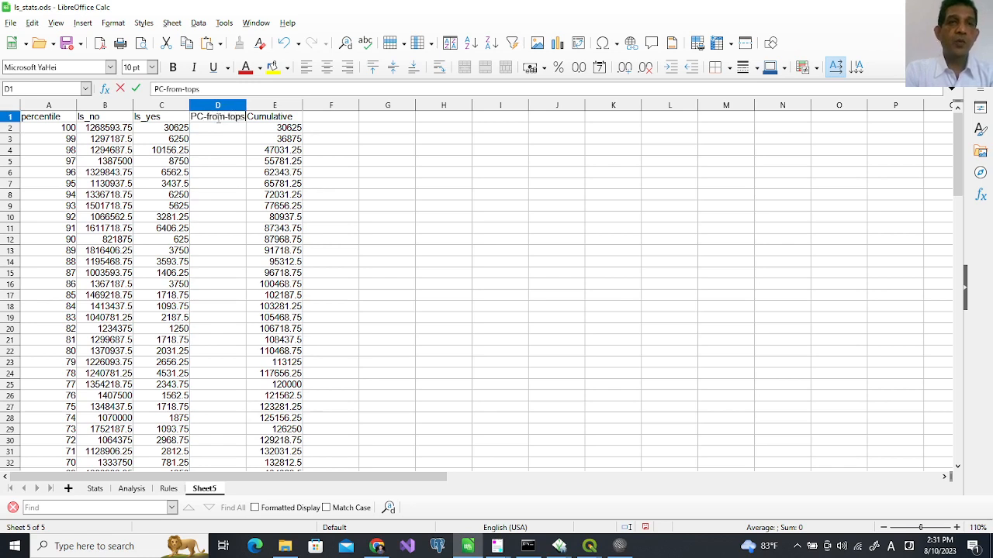
type("core")
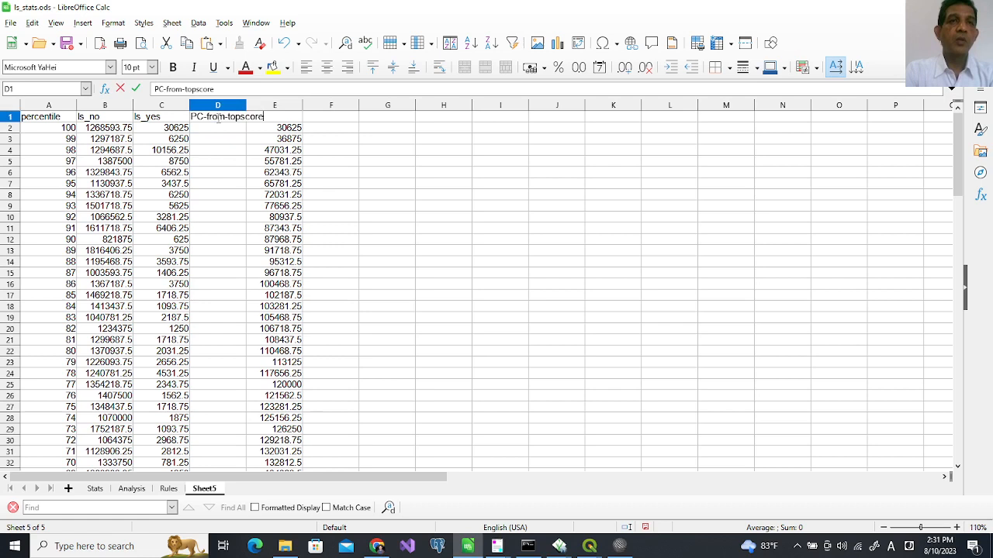
key("Return")
- Enter =101-A2 in D2 and fill the formula down through D101
type("=101")
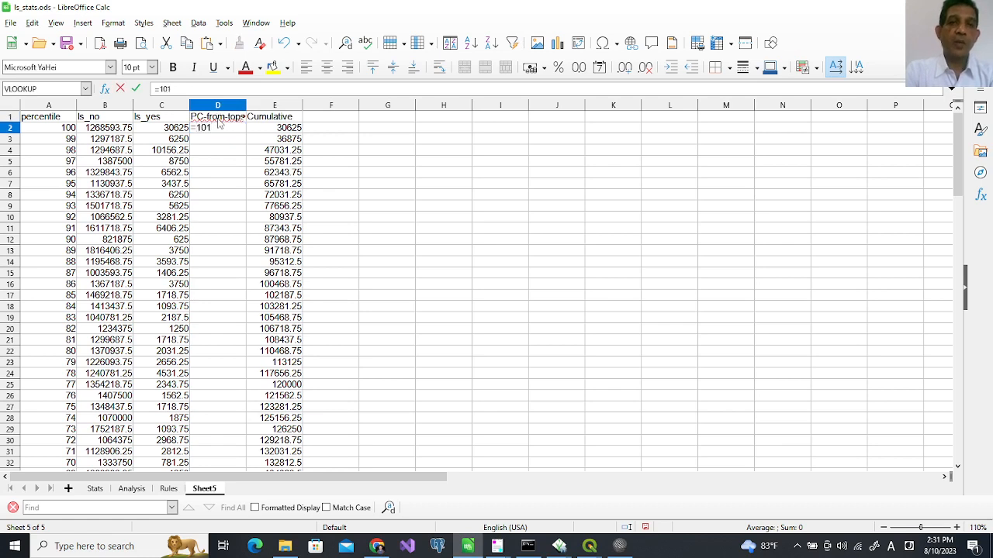
type("-")
left_click(68, 128)
key("Return")
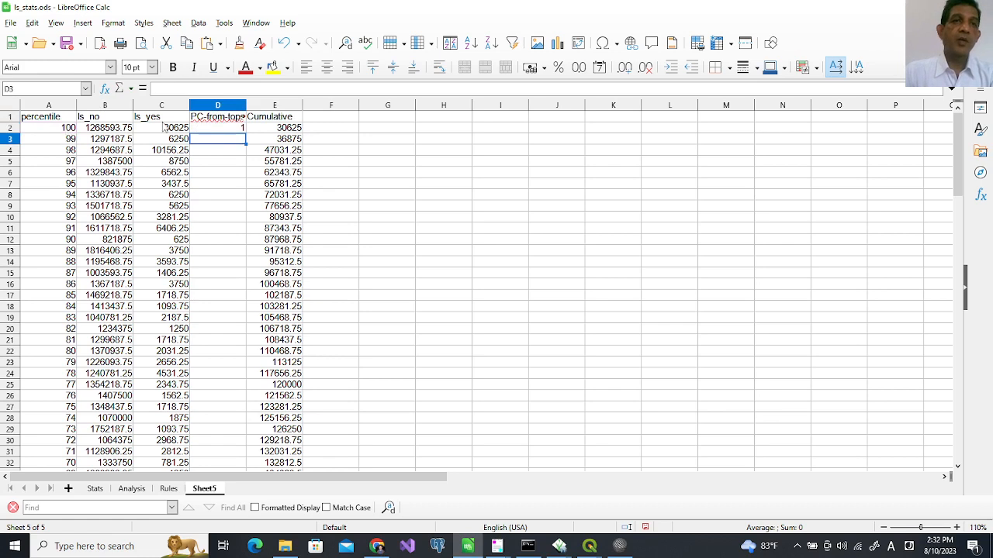
left_click(217, 131)
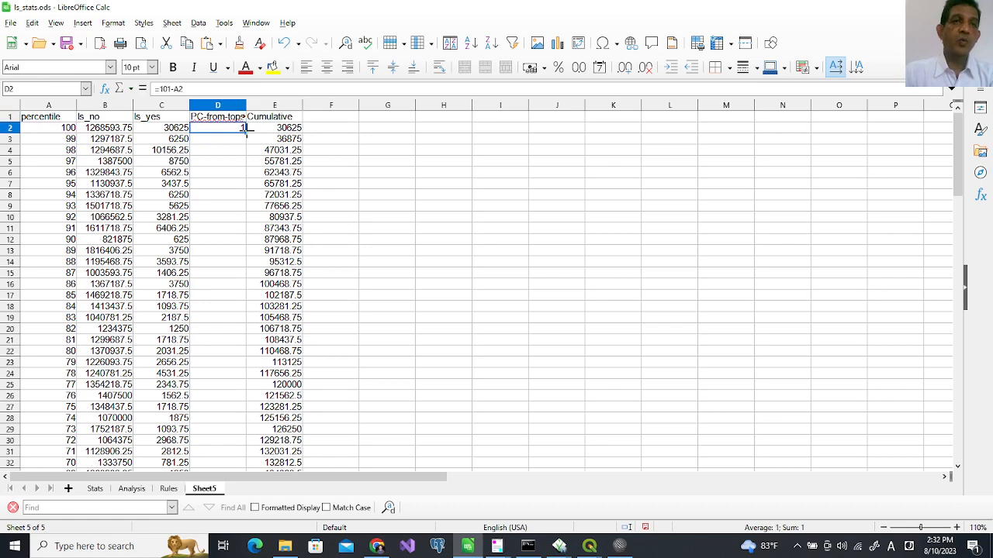
double_click(245, 132)
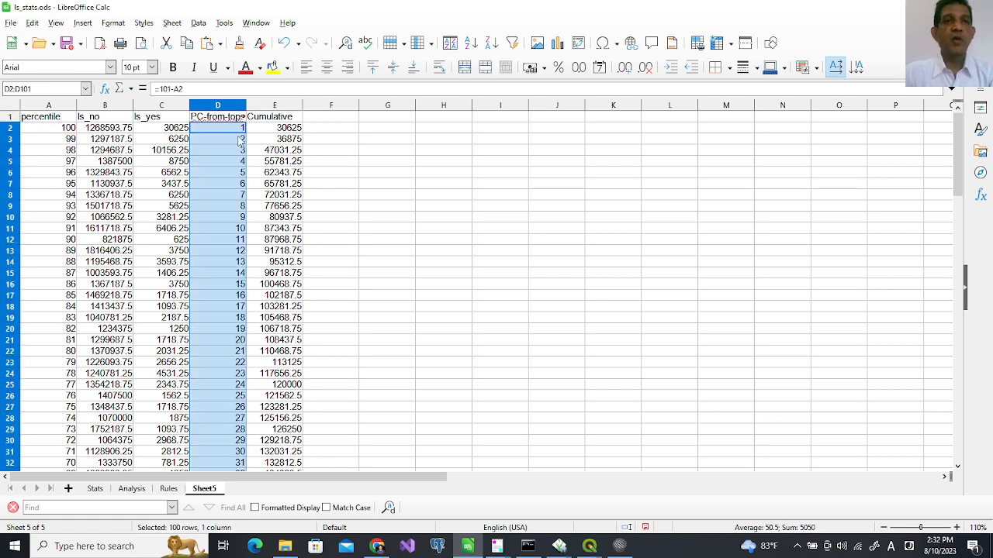
- Insert an XY (Scatter) chart with lines only from the PC-from-topscore and Cumulative data in D1:E101
left_click_drag(208, 118, 261, 120)
key("ctrl+shift+Down")
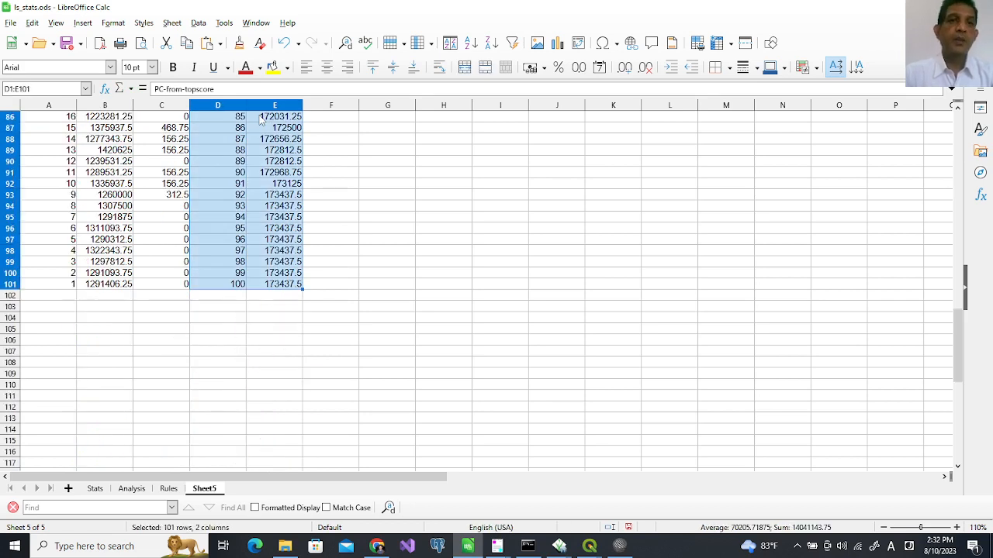
key("ctrl+c")
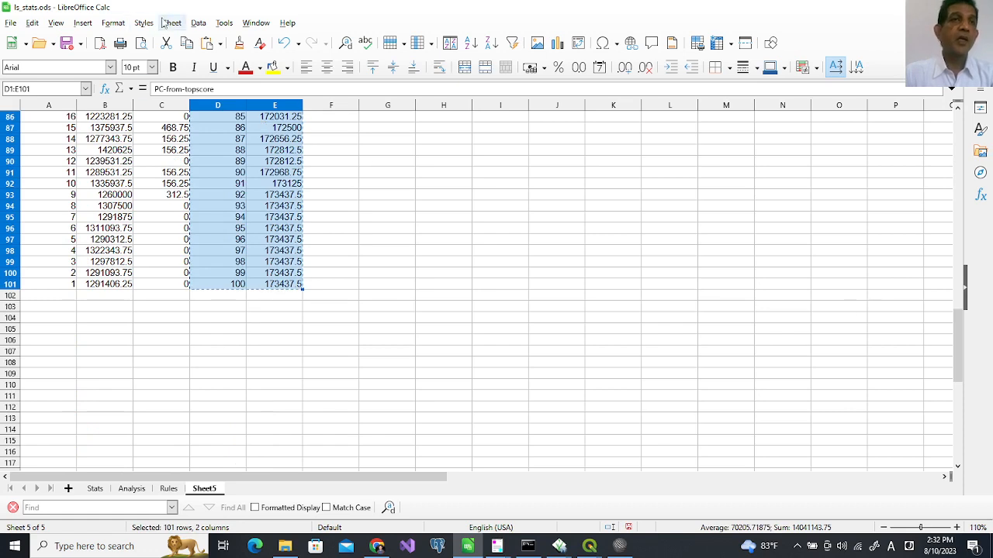
left_click(82, 22)
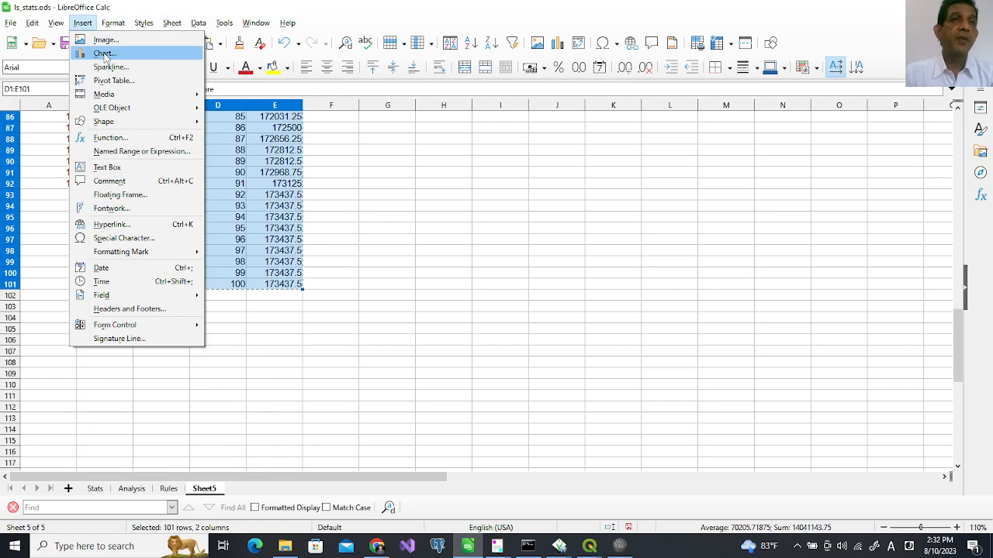
left_click(104, 54)
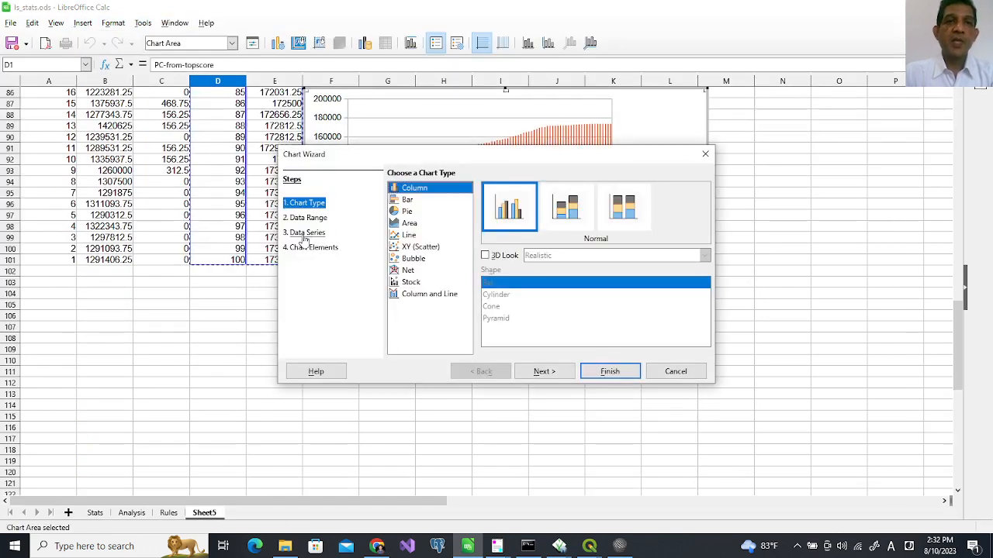
left_click(419, 247)
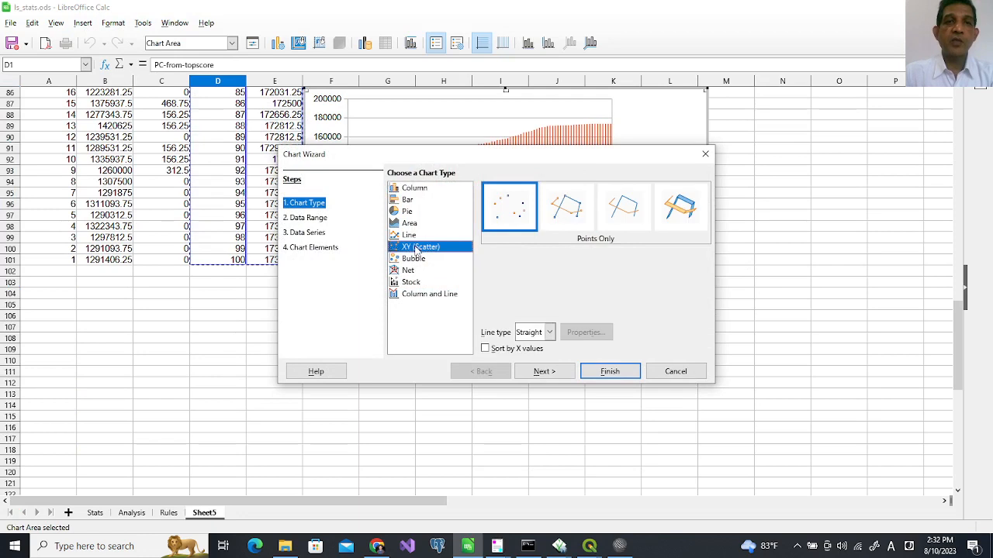
left_click(636, 221)
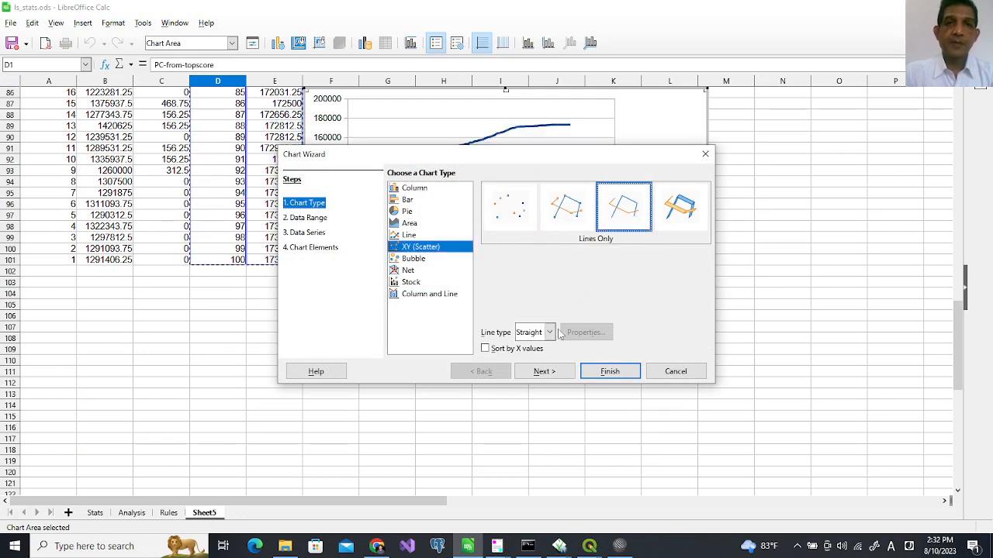
left_click(583, 371)
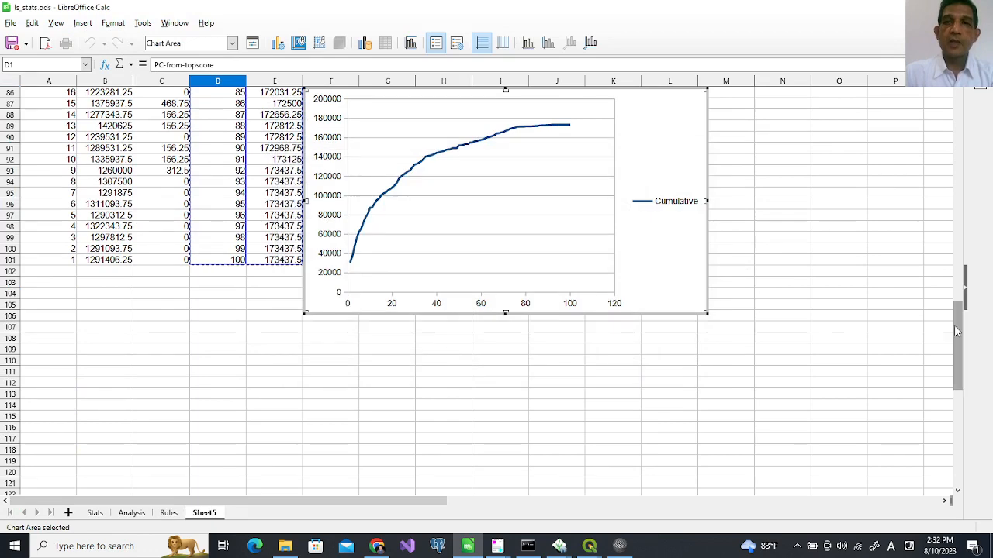
- Move the cumulative chart up beside the first data rows, with its corner at cell G5
left_click_drag(955, 329, 930, 289)
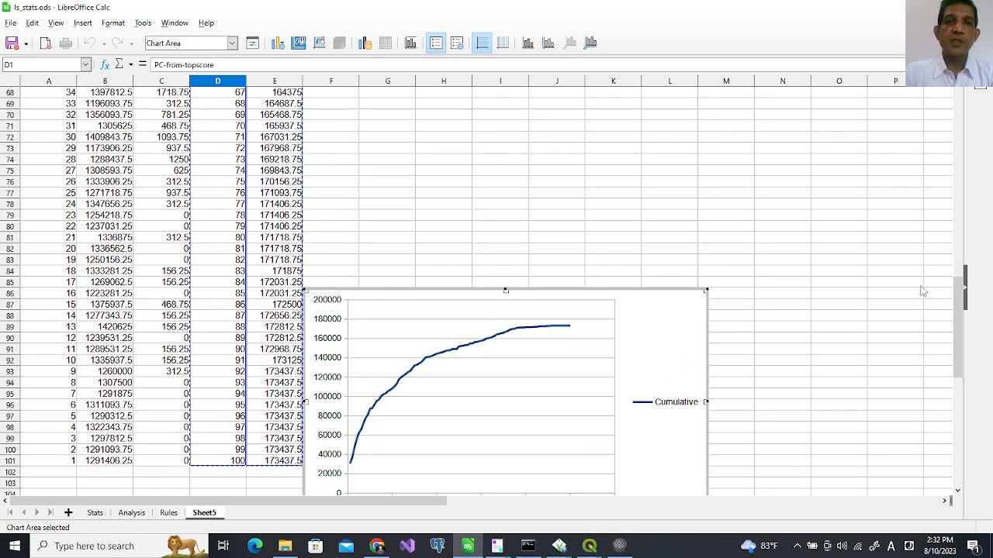
left_click(736, 284)
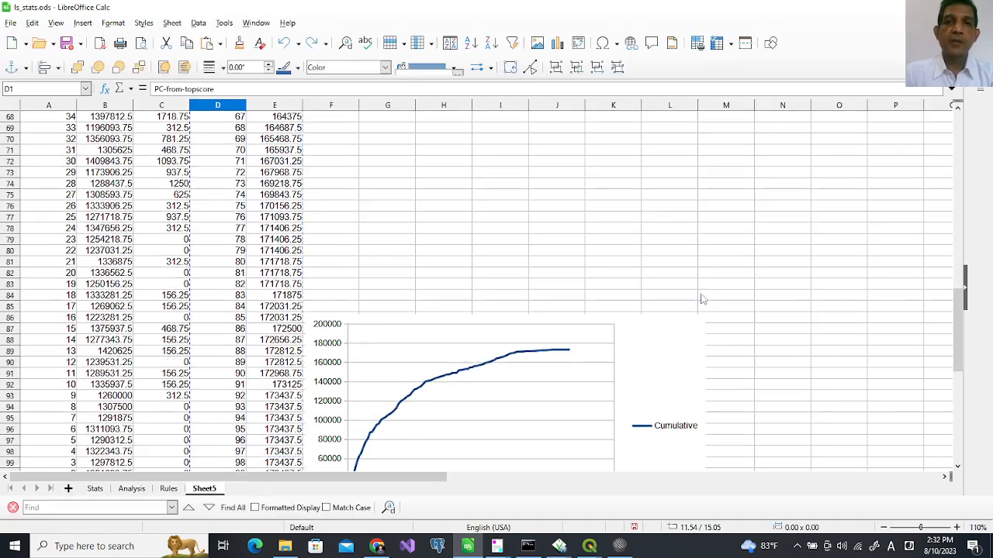
left_click(642, 328)
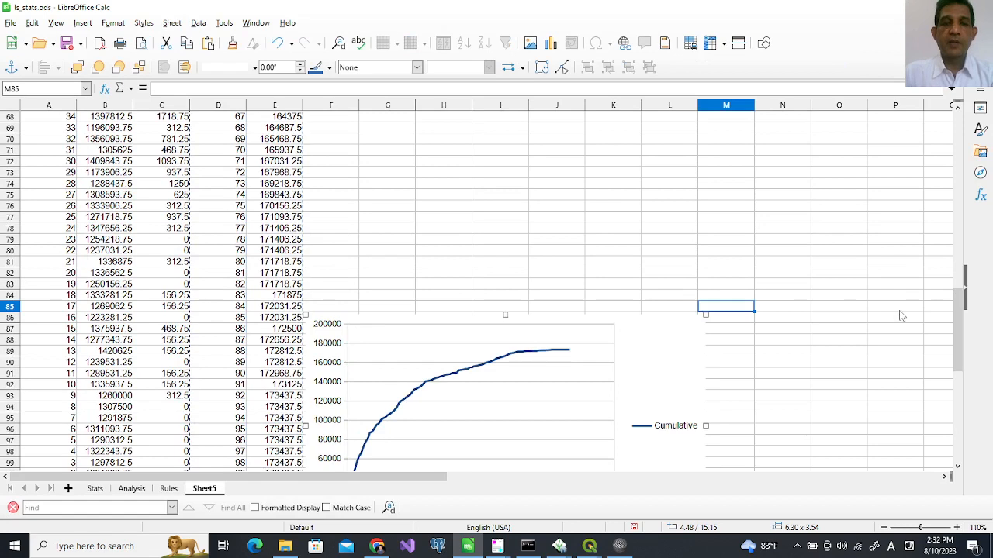
left_click_drag(957, 310, 940, 125)
left_click(392, 163)
key("ctrl+v")
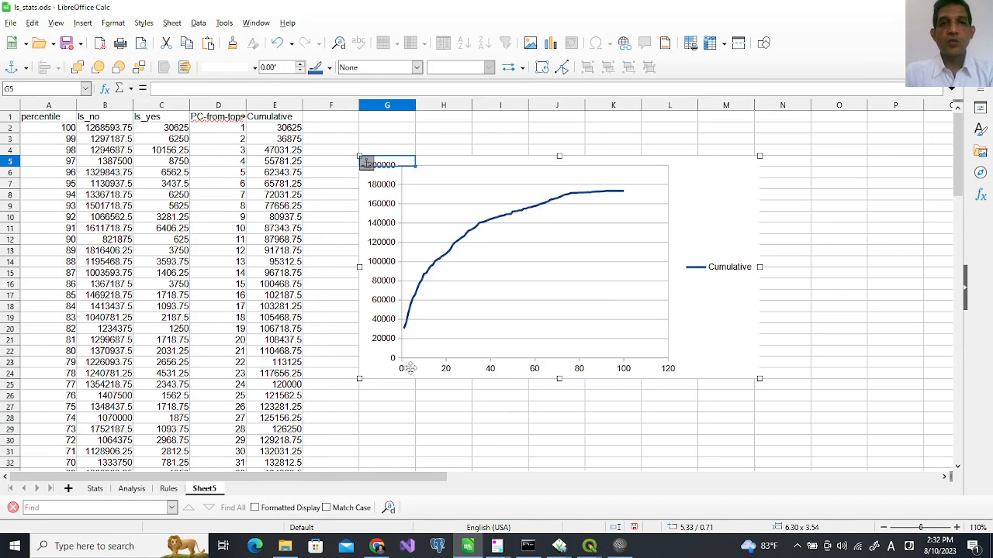
left_click(628, 443)
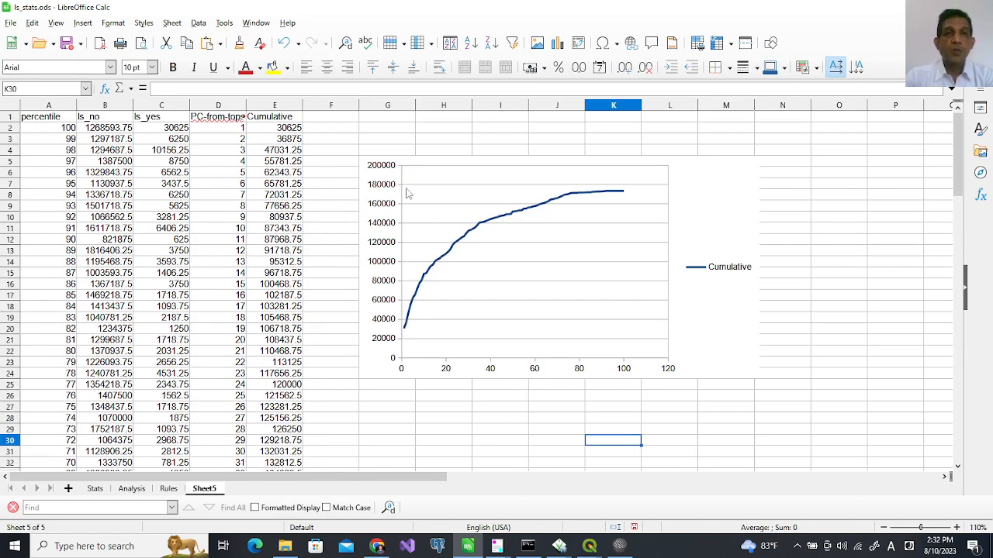
- Enter the heading Cum-pc-area in F1, beside the Cumulative column
left_click(331, 122)
type("Cum-p")
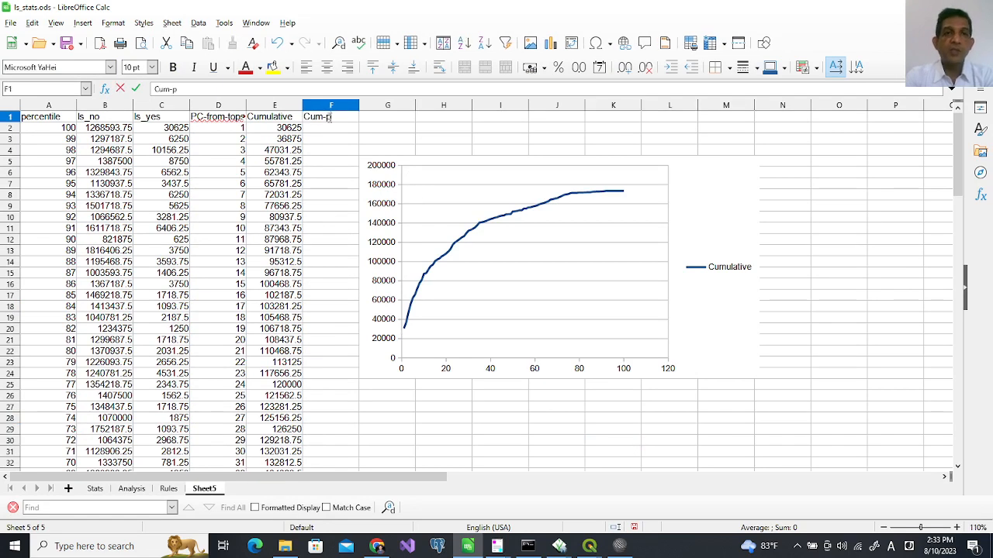
type("c-a")
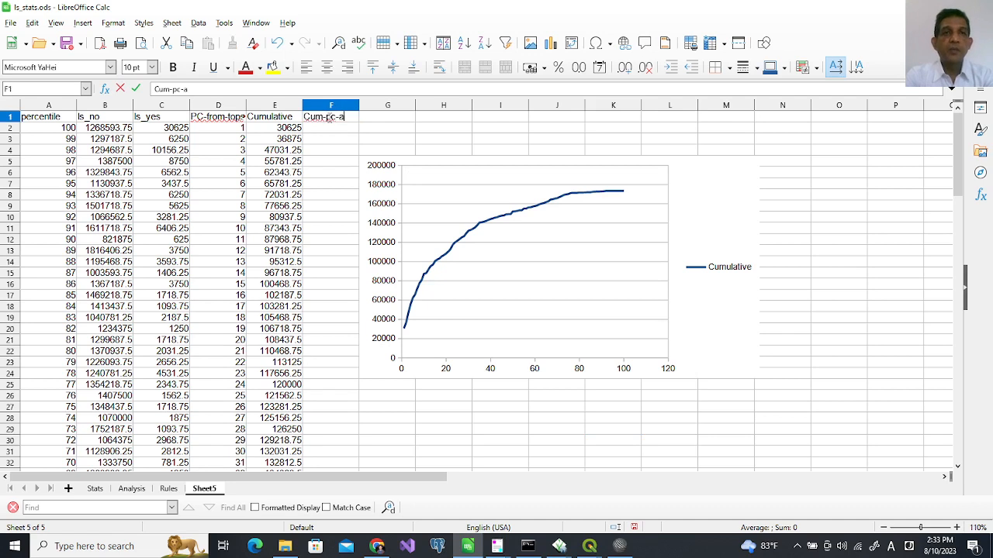
type("rea")
key("Return")
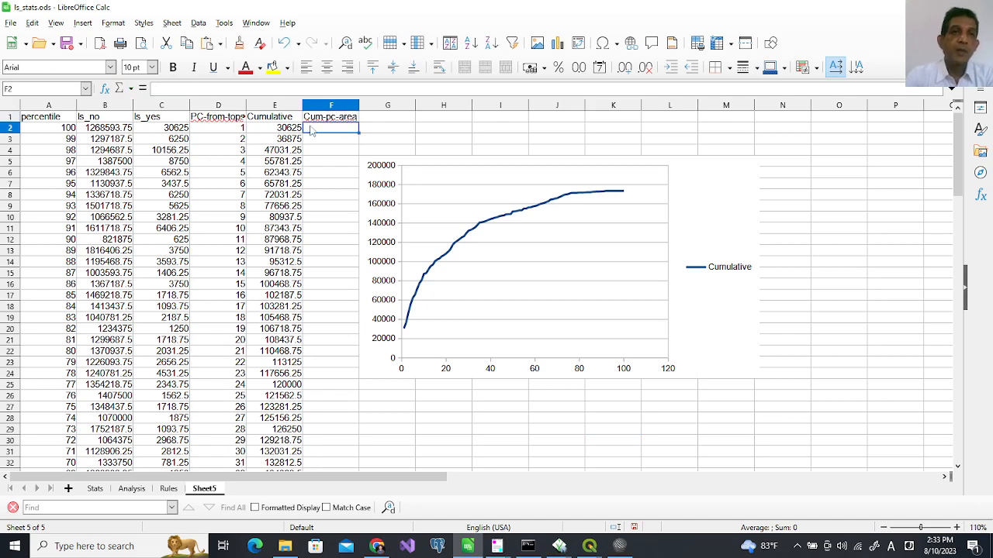
double_click(310, 129)
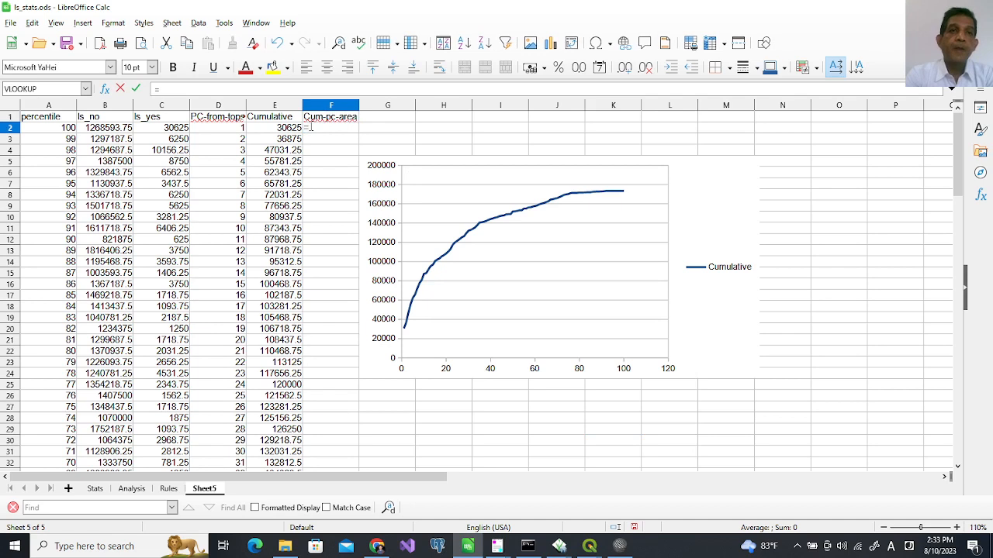
- Total the ls_yes column in C102, below its last row, with =SUM(C2:C101)
left_click(189, 131)
key("ctrl+Down")
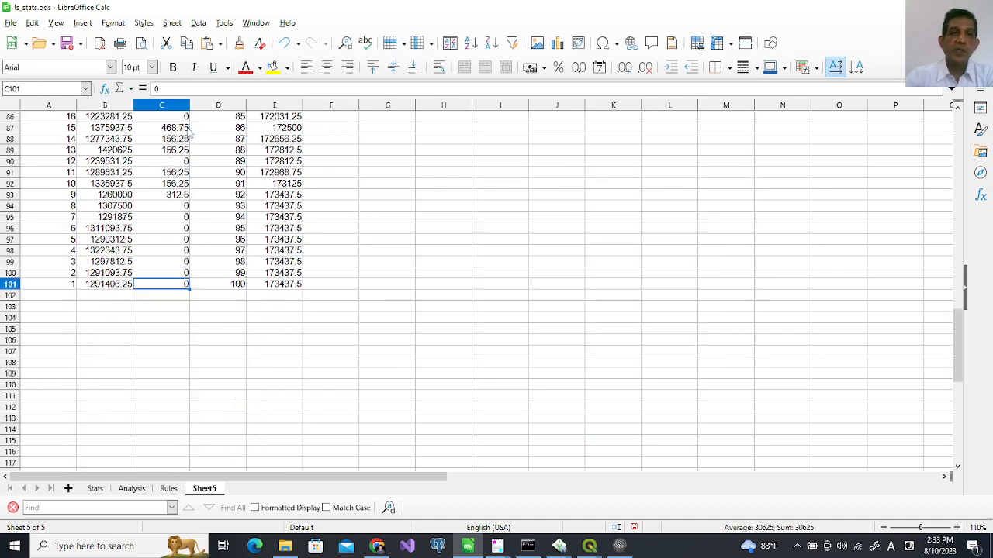
key("Down")
type("=SUM(")
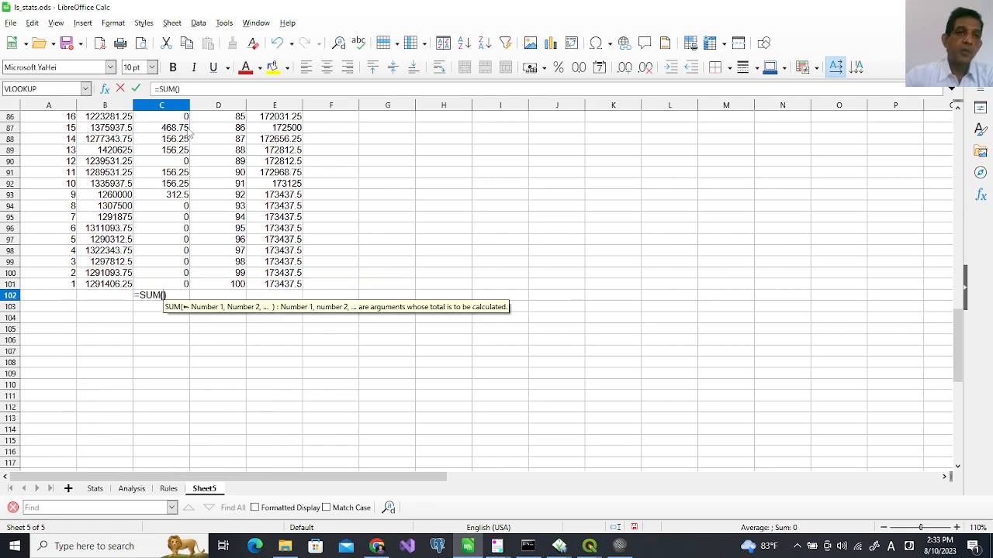
left_click_drag(186, 286, 178, 137)
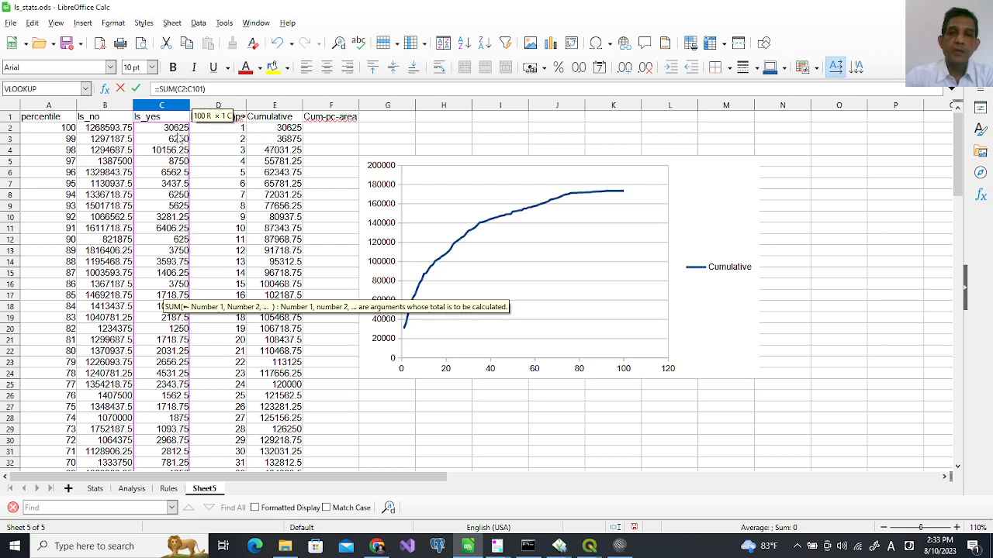
key("Return")
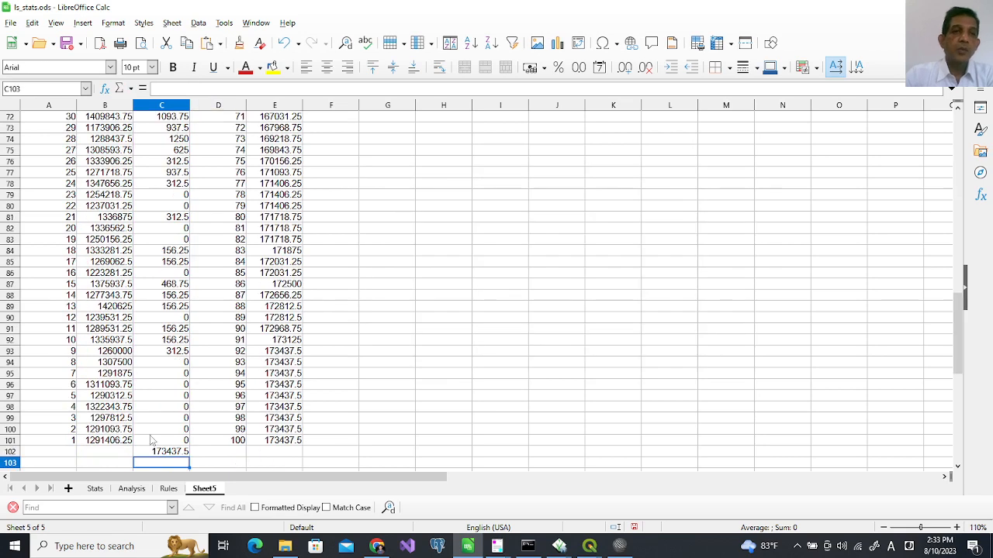
left_click(155, 444)
left_click(180, 454)
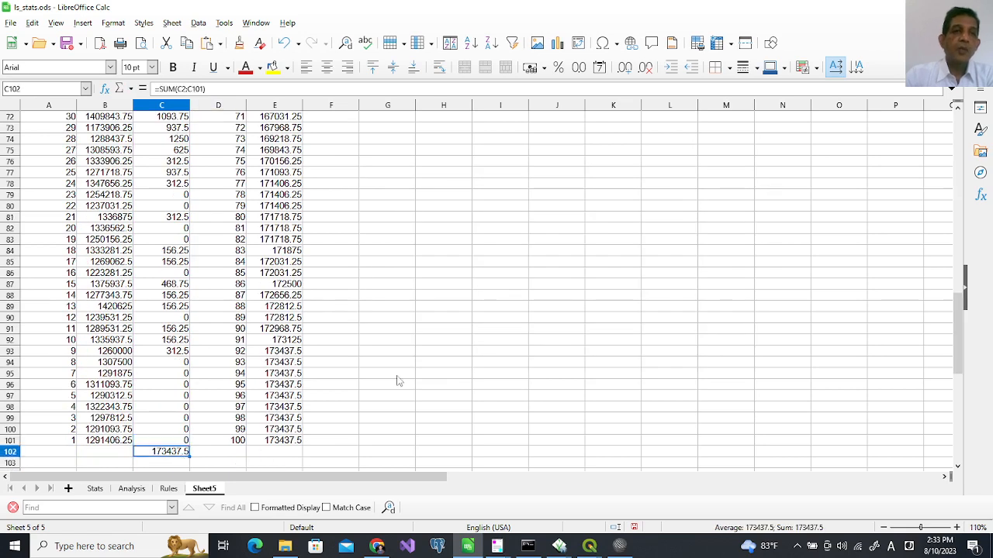
- Enter =(E2/C$102)*100 in F2 to express the cumulative area as a percentage of the ls_yes total
scroll(396, 380, "up", 20)
scroll(396, 381, "up", 1)
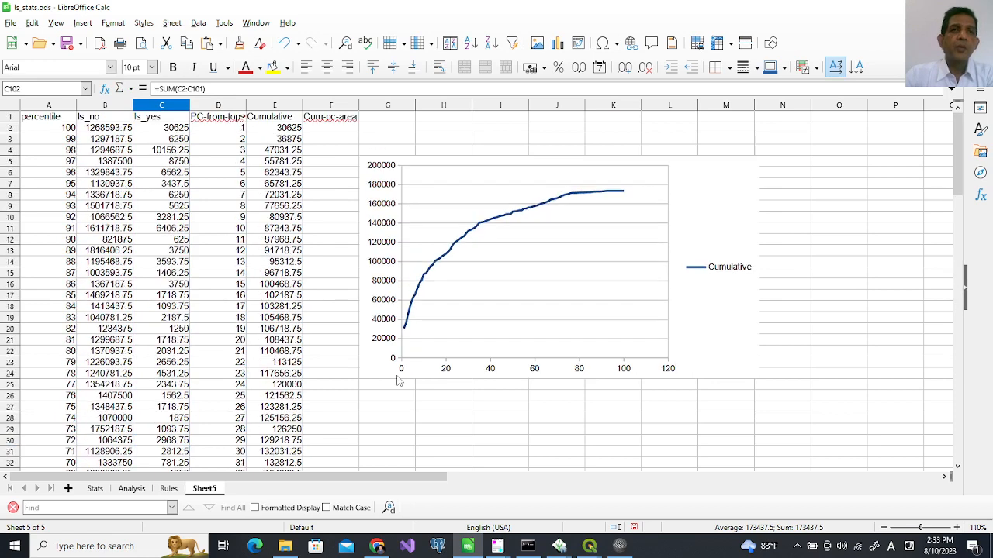
left_click(326, 130)
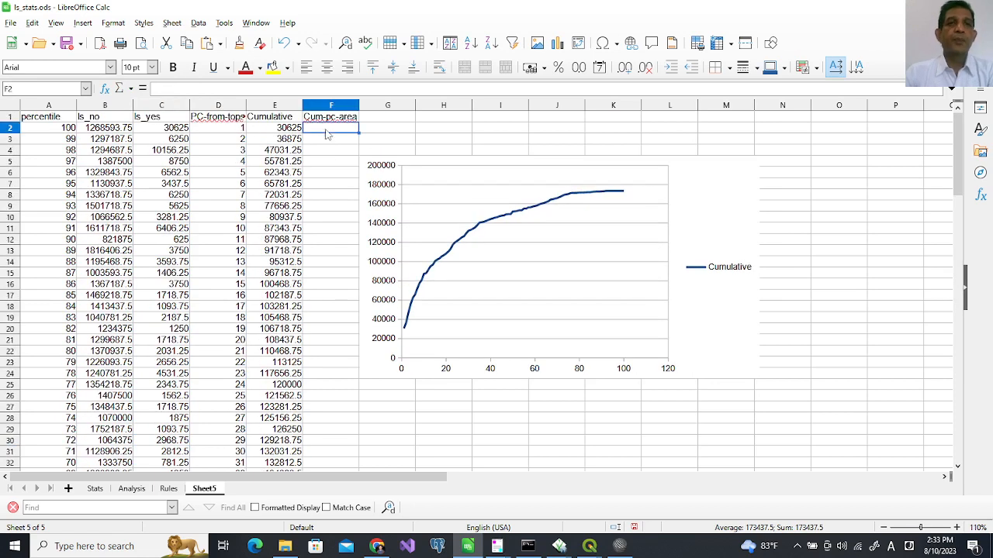
type("=(")
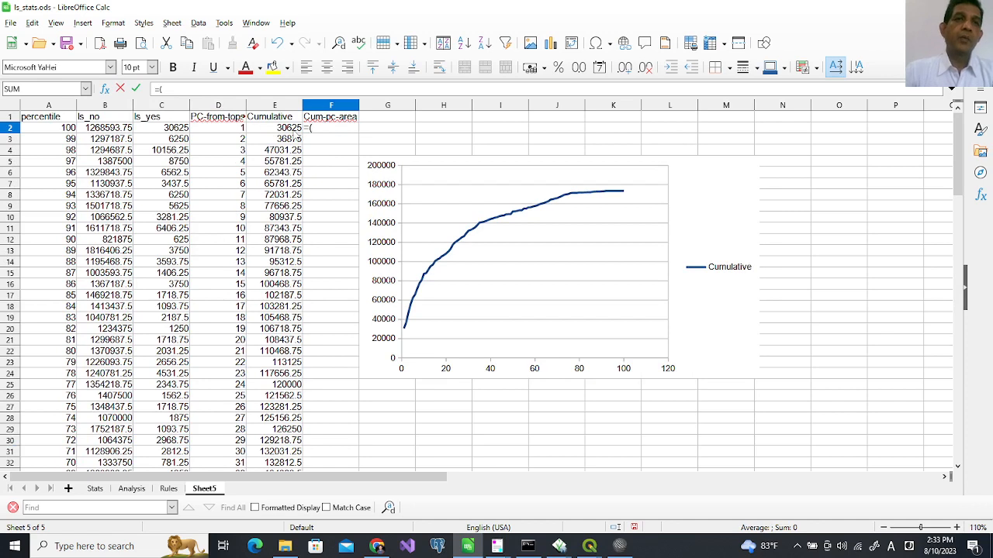
left_click(296, 132)
type("/")
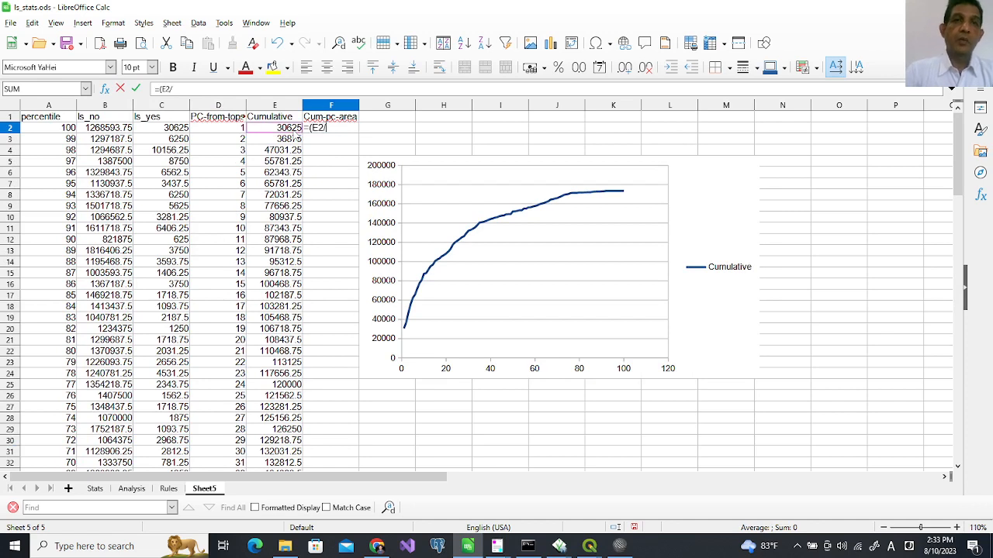
scroll(295, 136, "down", 20)
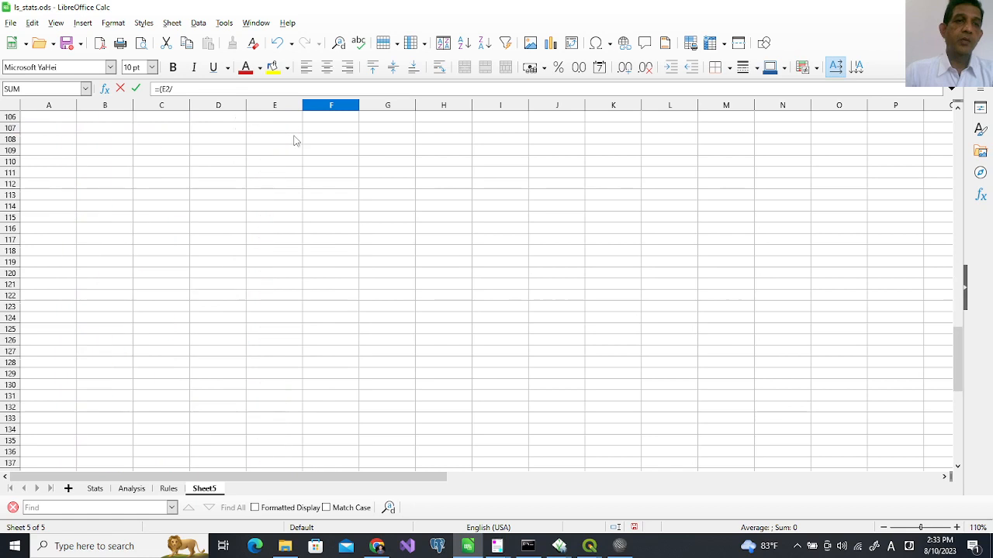
scroll(266, 165, "up", 3)
left_click(169, 187)
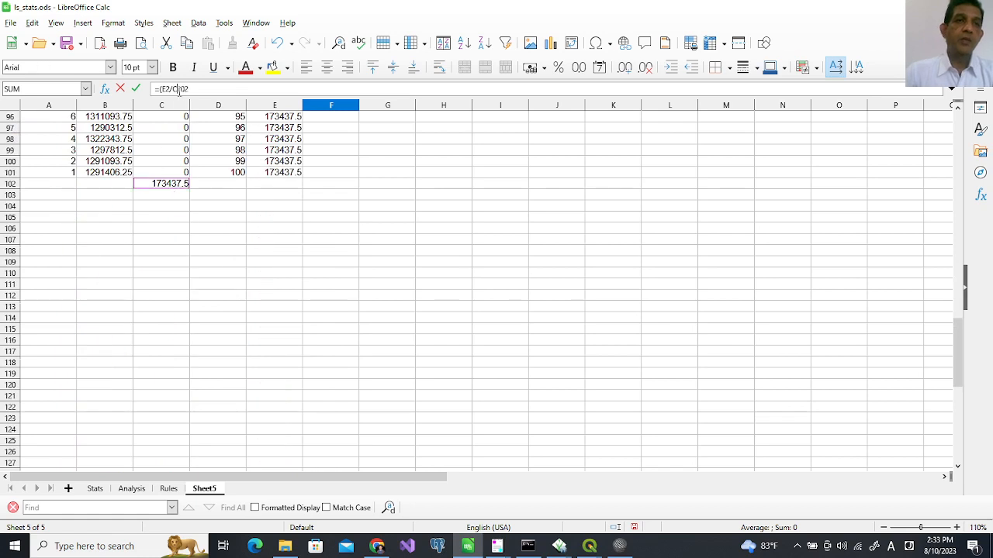
type("$")
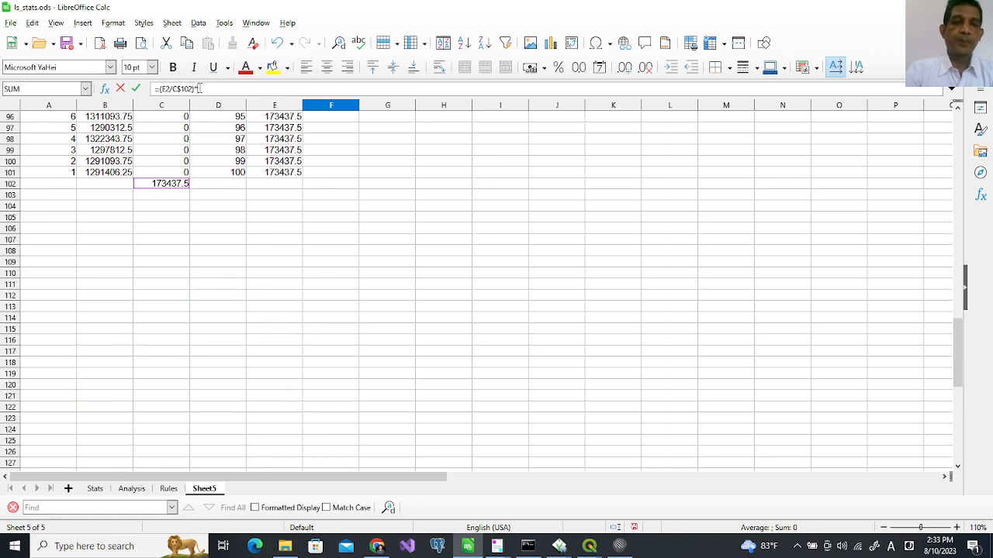
key("Return")
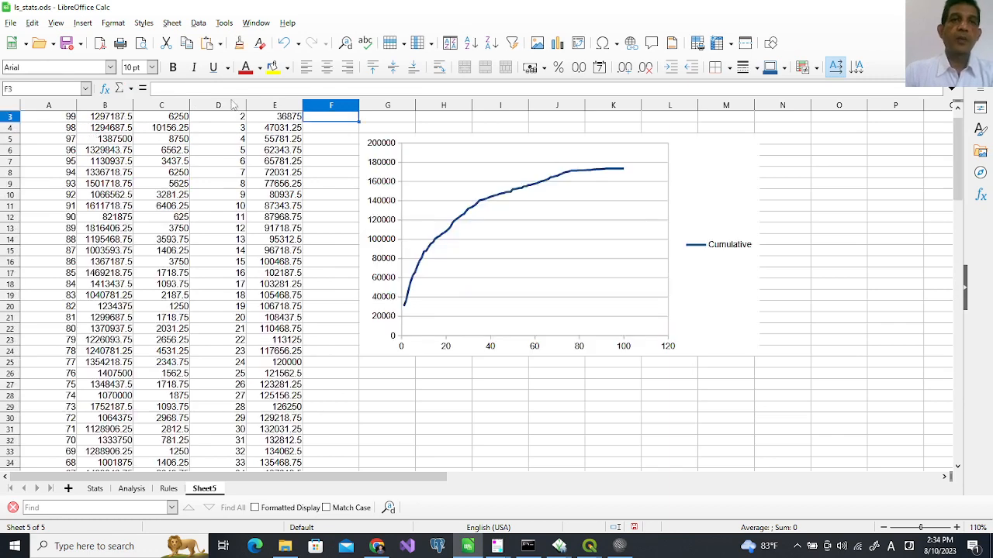
- Fill the percentage formula in F2 down through F101
scroll(305, 177, "up", 1)
left_click(340, 130)
double_click(358, 132)
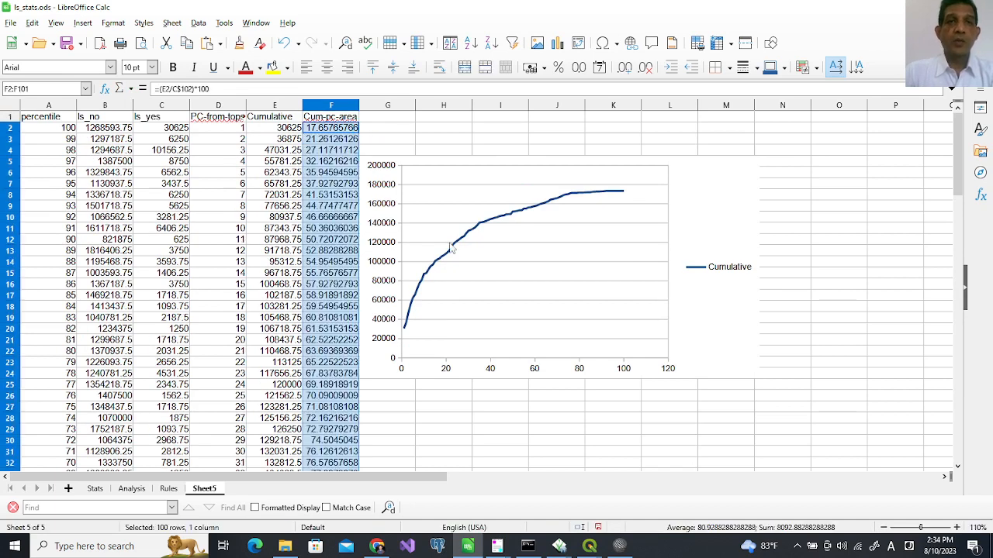
left_click(573, 230)
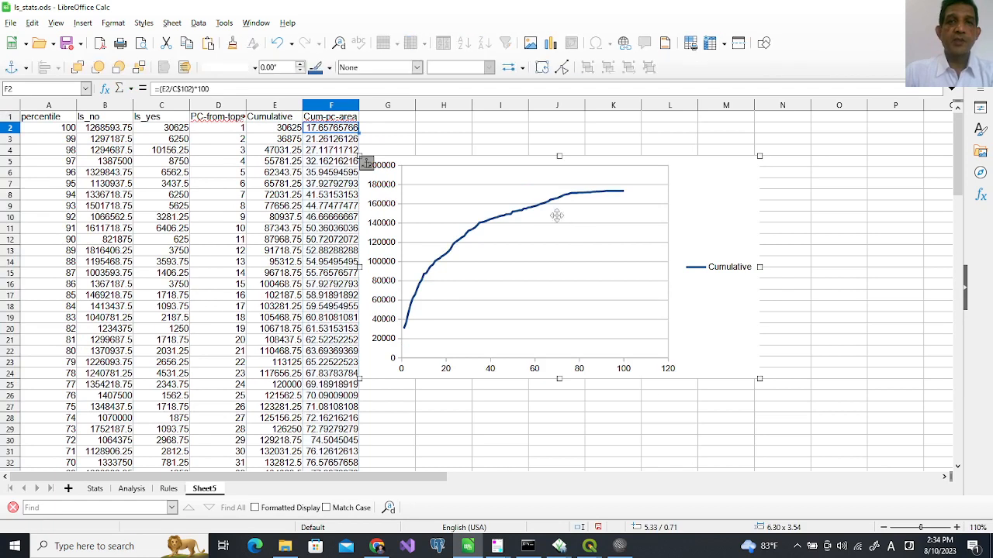
right_click(557, 218)
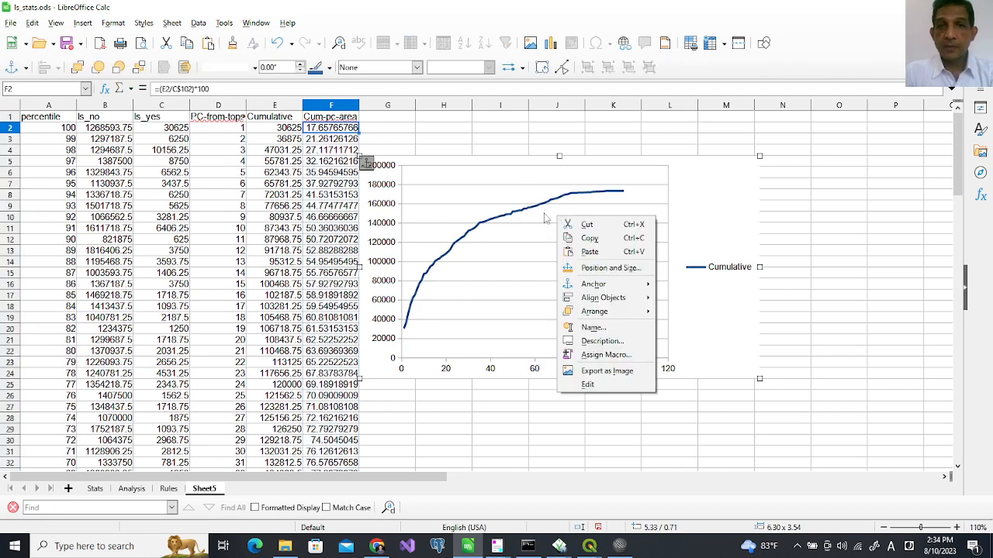
left_click(507, 221)
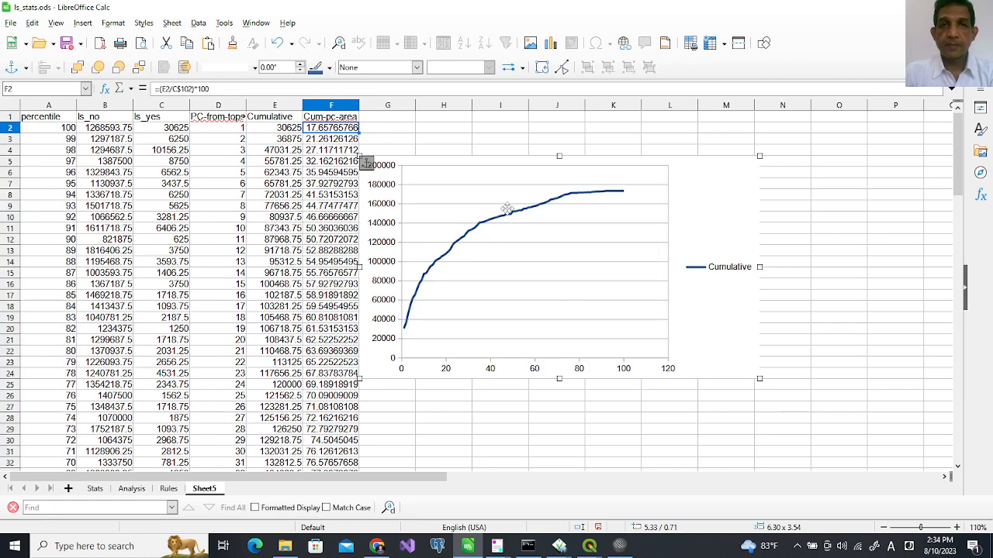
right_click(507, 210)
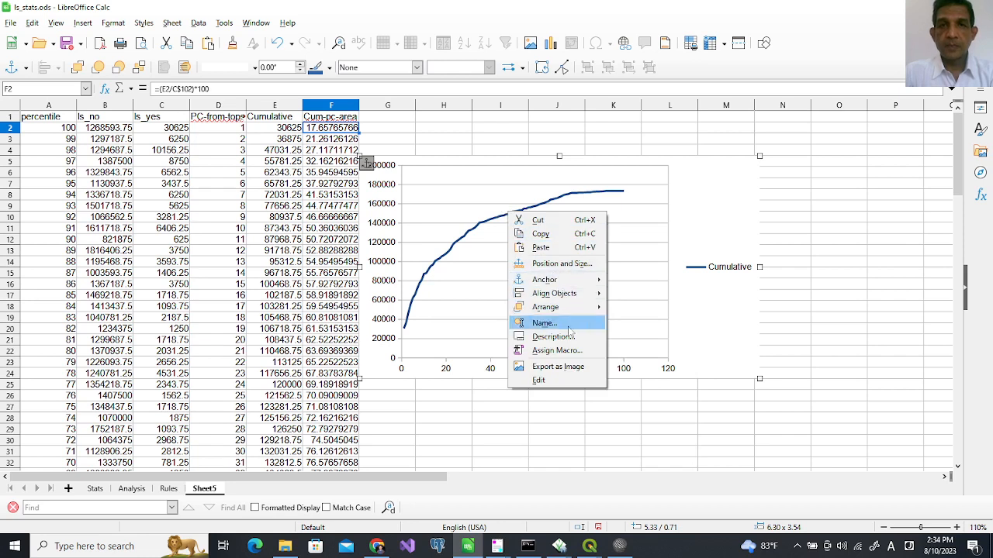
left_click(555, 381)
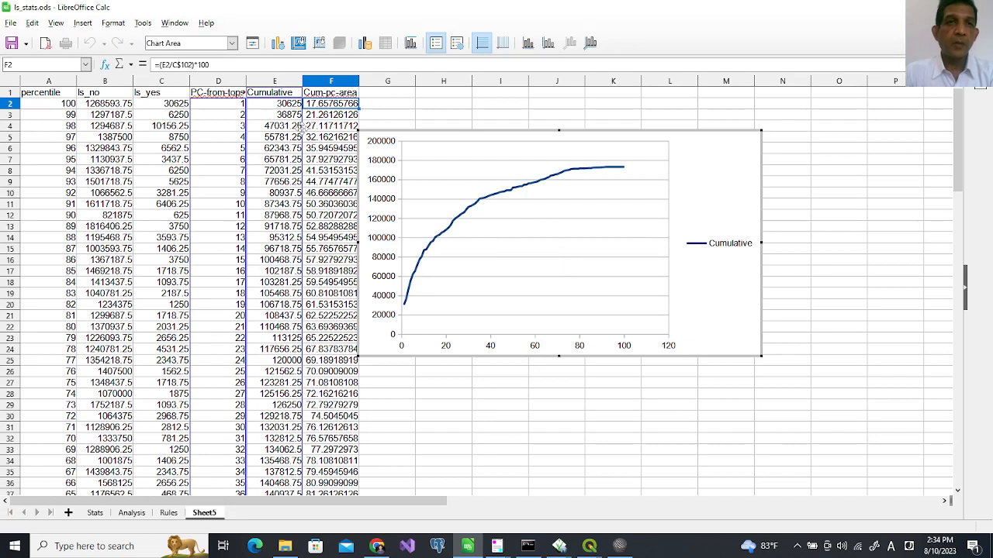
left_click(299, 127)
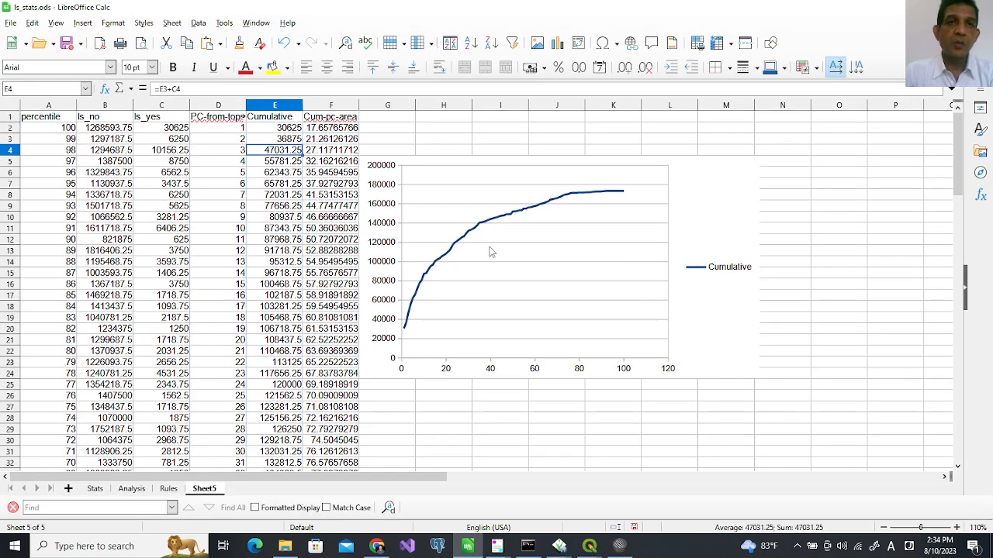
left_click(478, 223)
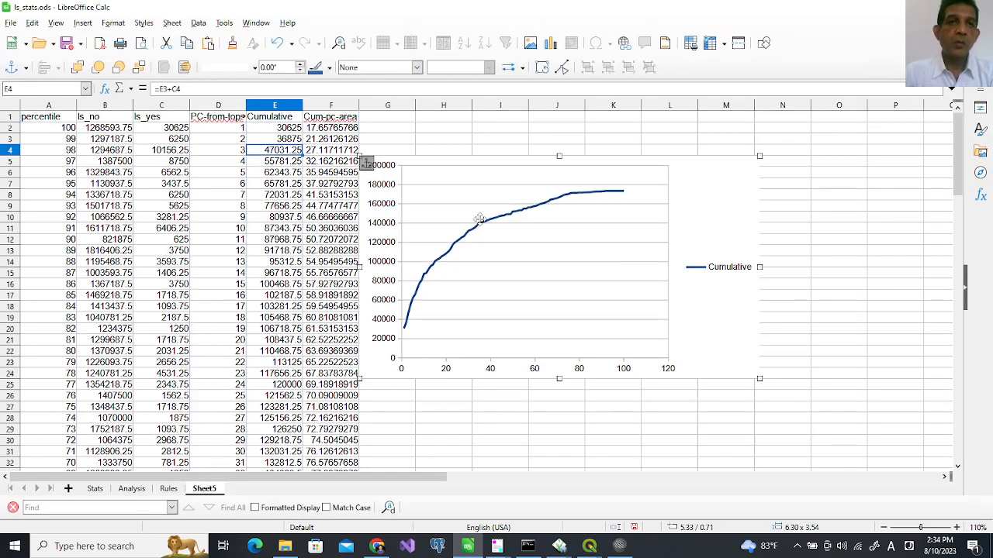
double_click(479, 219)
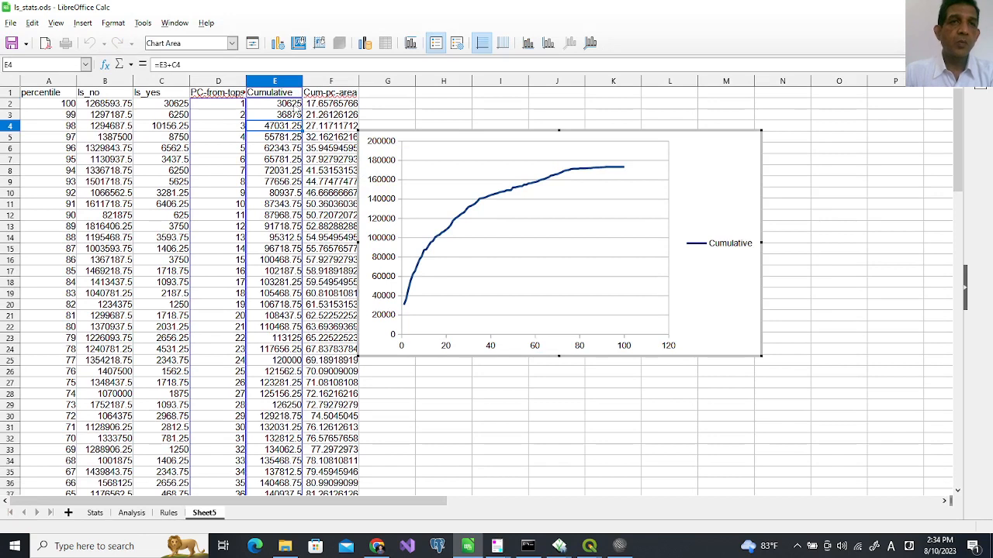
left_click(245, 171)
left_click(484, 219)
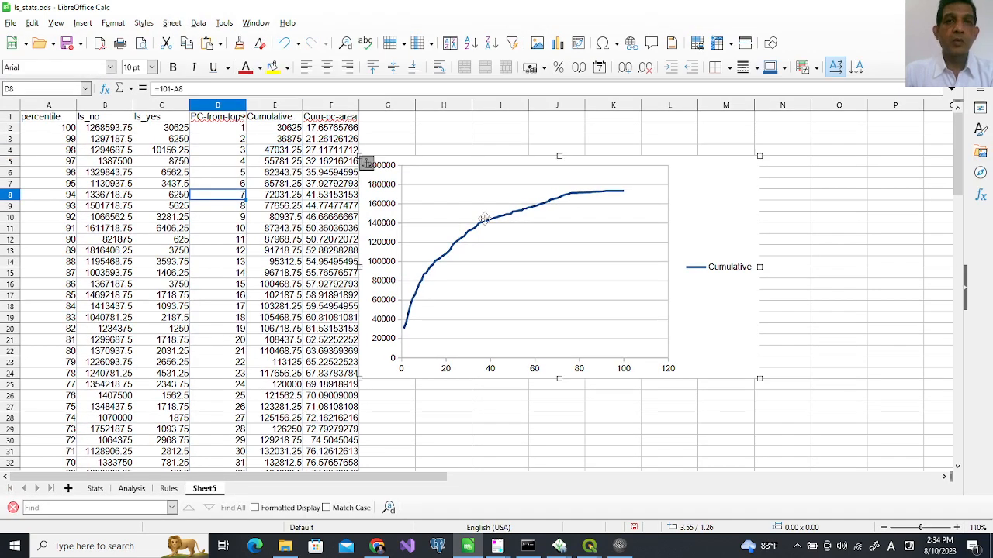
right_click(484, 221)
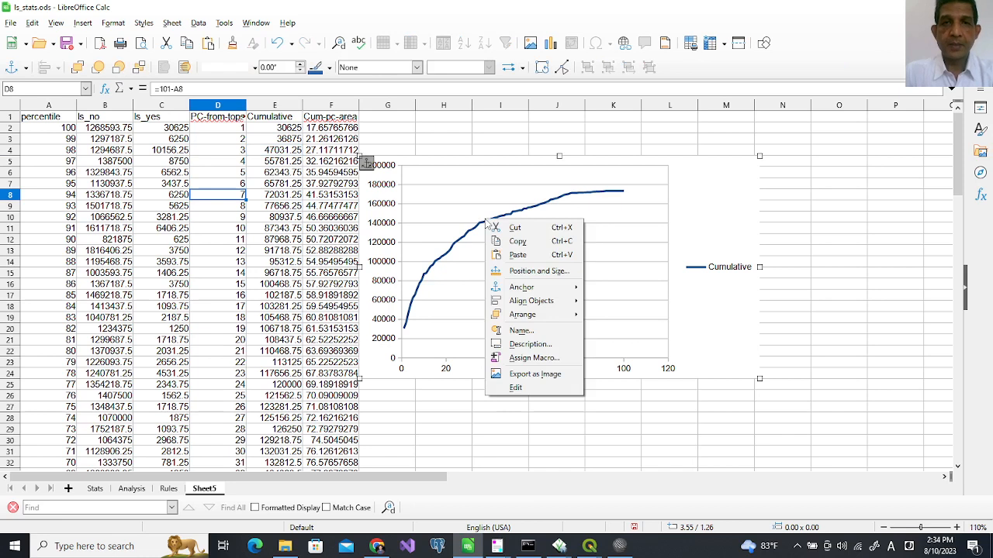
left_click(570, 194)
- Change the chart series' Y-values range to $Sheet5.$F$2:$F$101 so it plots the cumulative percentage area
double_click(599, 198)
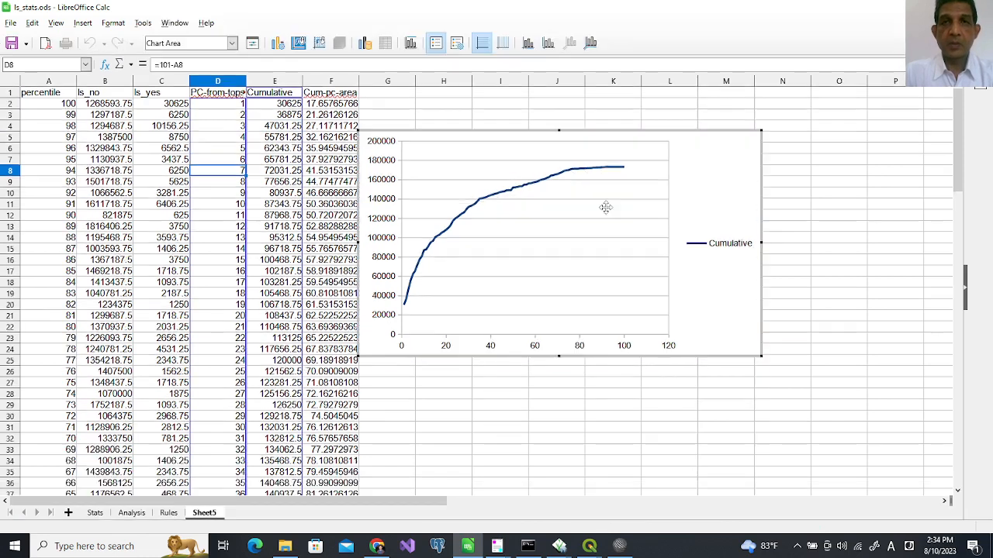
right_click(597, 206)
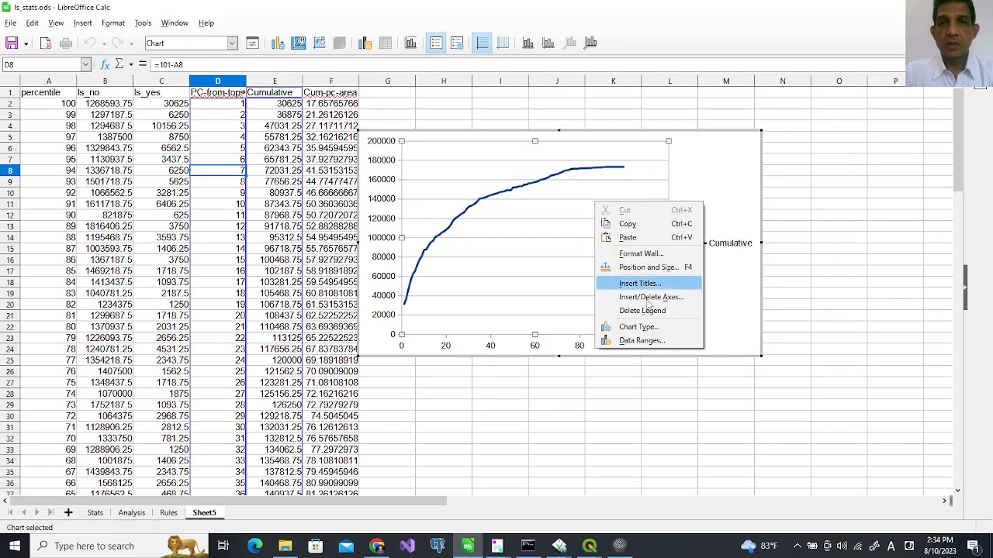
left_click(641, 341)
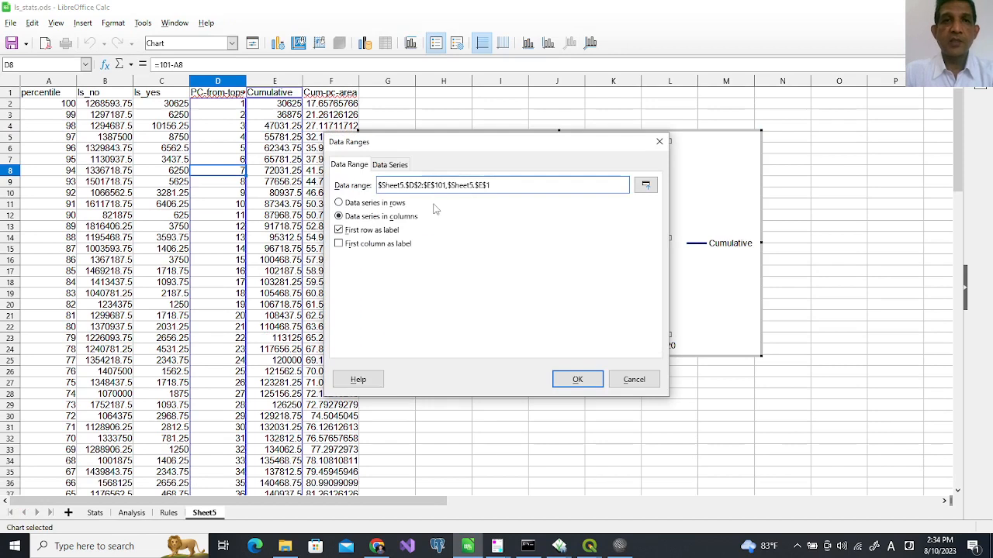
left_click(397, 168)
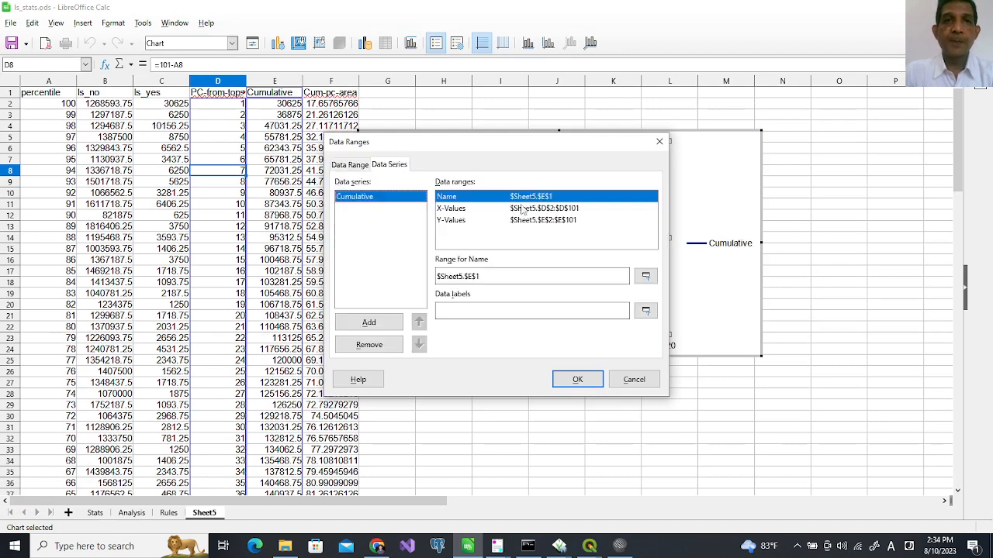
left_click(462, 221)
left_click(471, 276)
key("BackSpace")
type("F$2:$F")
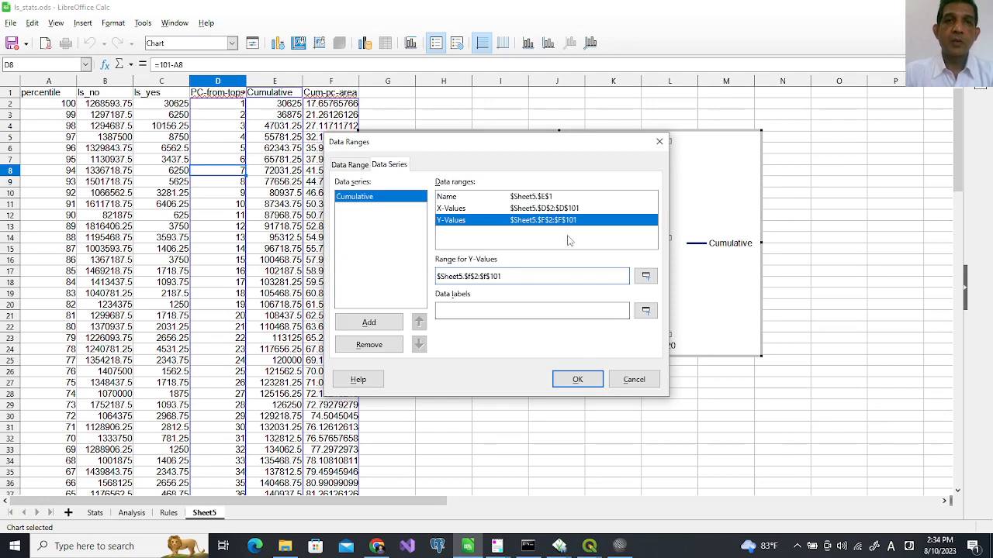
- Set the chart series' name range to $Sheet5.$F$1, apply the data ranges, and widen the plot area towards the chart's edge
left_click_drag(553, 154, 410, 166)
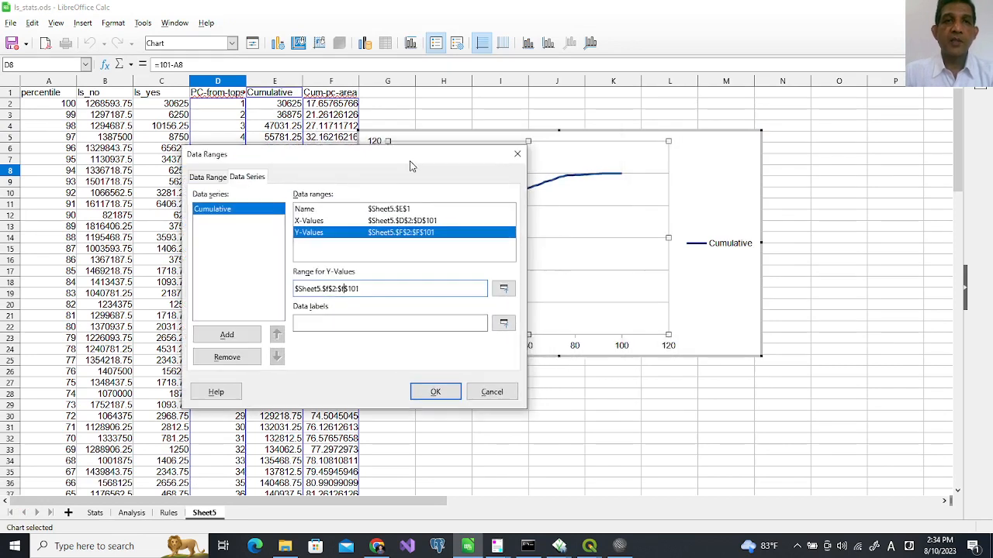
left_click(402, 209)
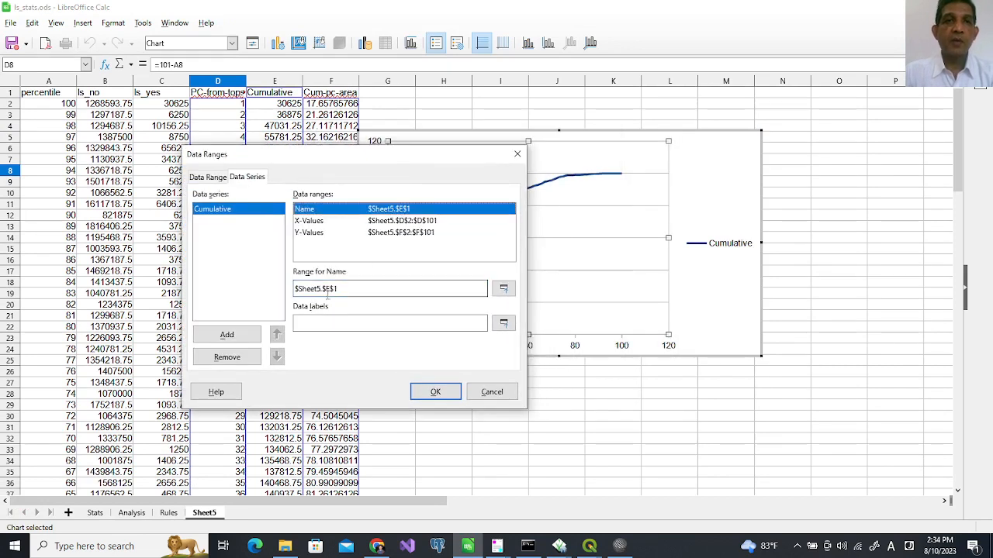
key("BackSpace")
type("F")
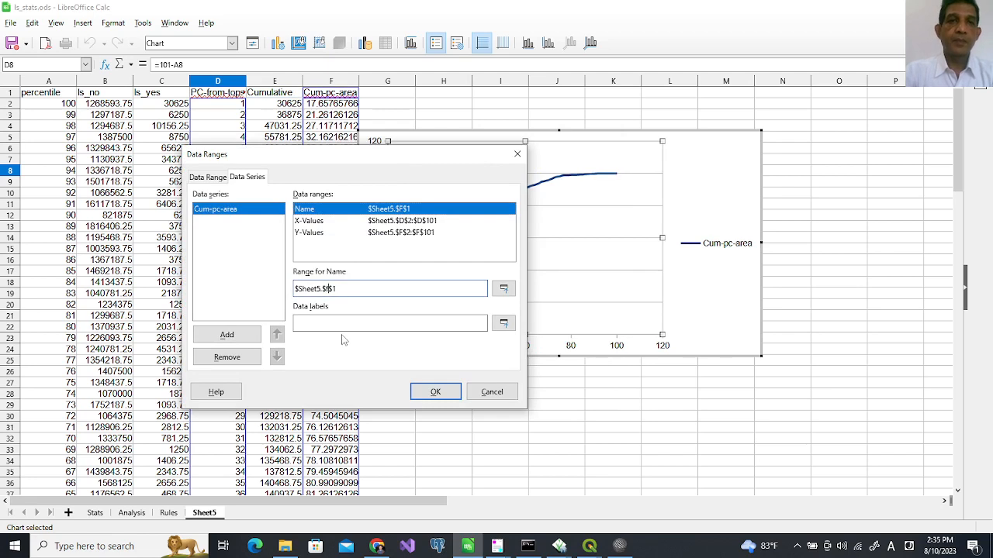
left_click(425, 400)
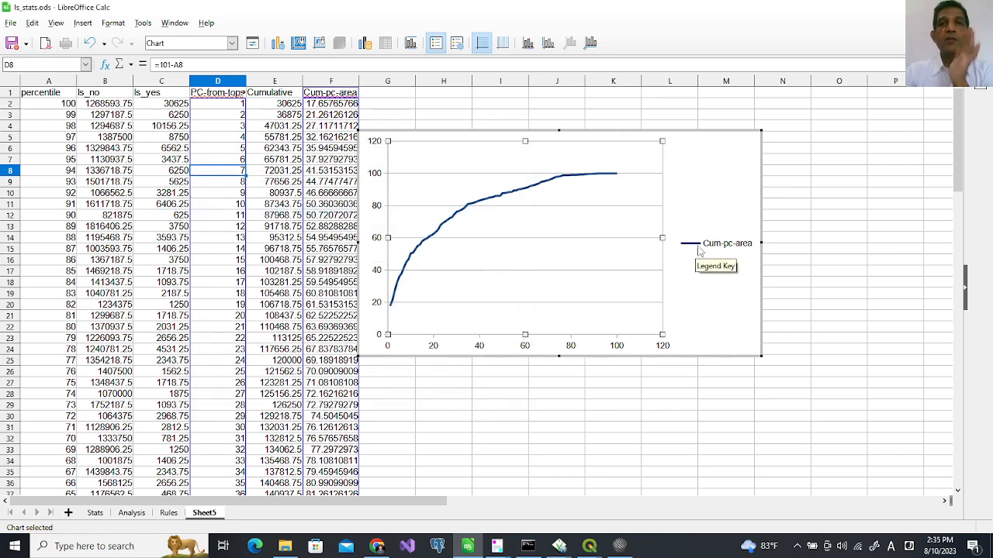
left_click_drag(664, 241, 752, 244)
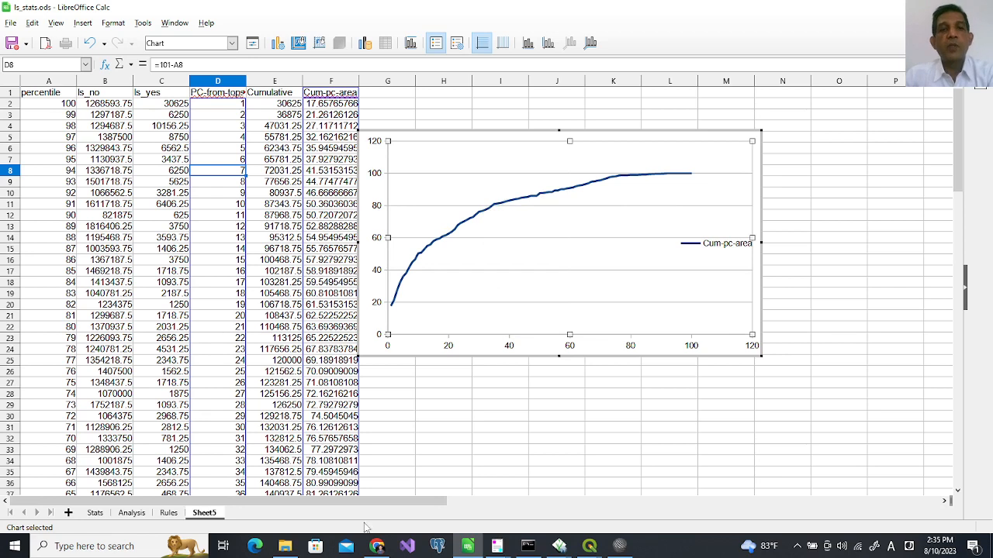
- Switch to Chrome and copy the three hazard zonation rules 1:50:1, 51:80:2 and 81:100:3 from section 10.6
left_click(376, 546)
scroll(432, 450, "down", 1)
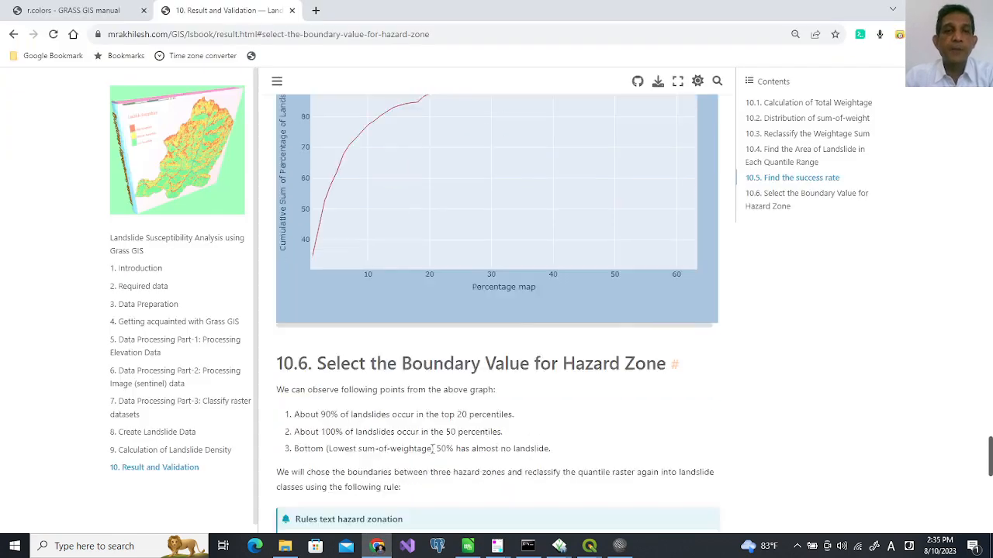
scroll(432, 450, "down", 3)
left_click_drag(297, 308, 335, 338)
key("ctrl+c")
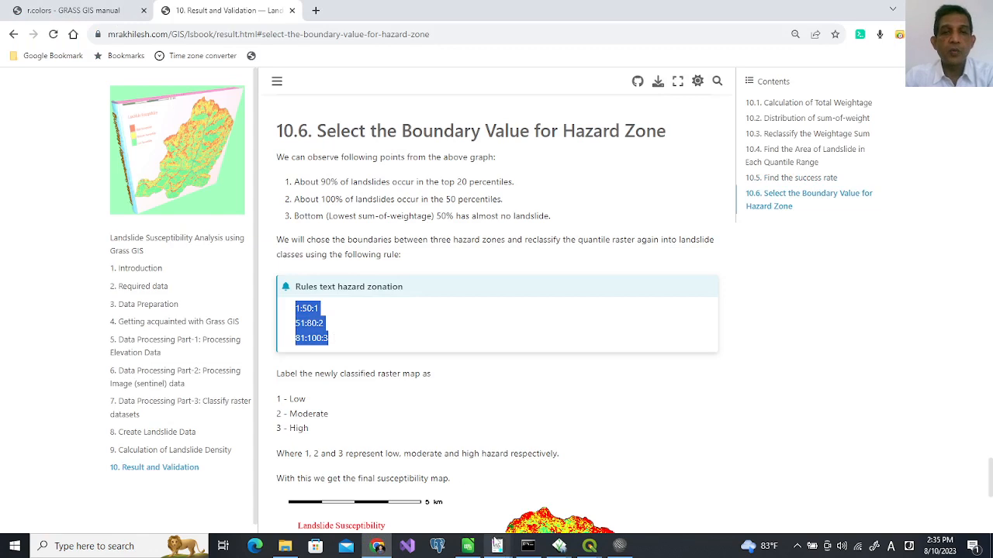
- Switch to the Sakura editor and paste the copied hazard zonation rules into a new text file
left_click(497, 546)
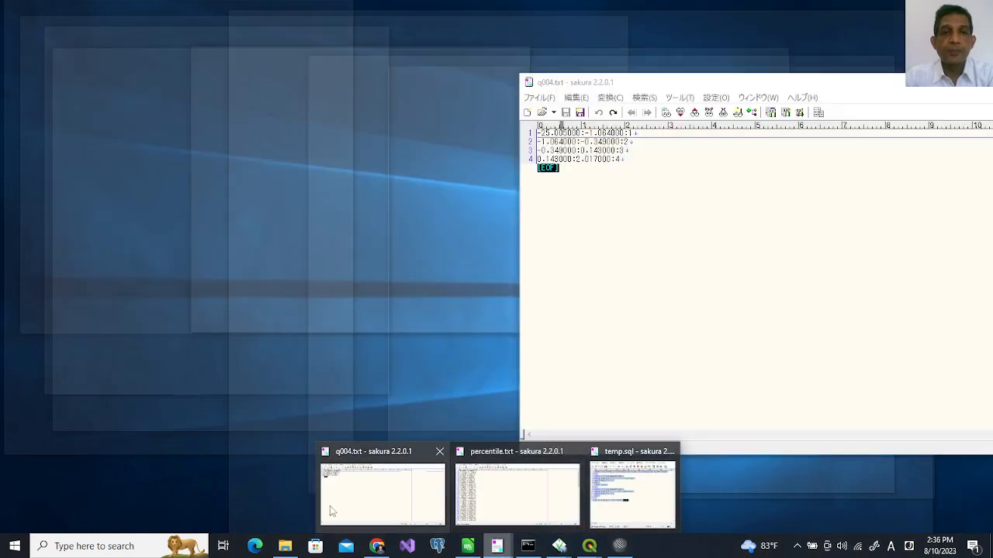
left_click(331, 506)
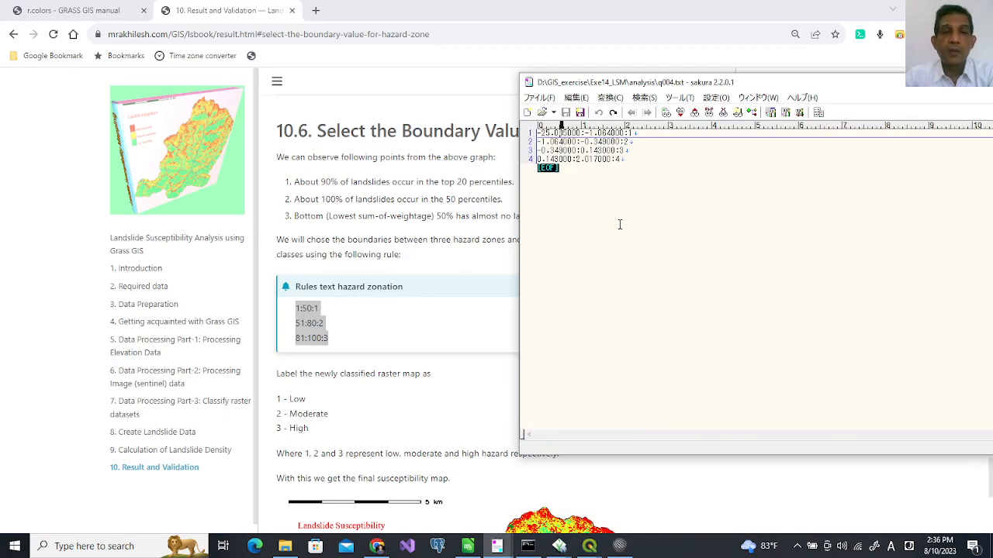
left_click(527, 112)
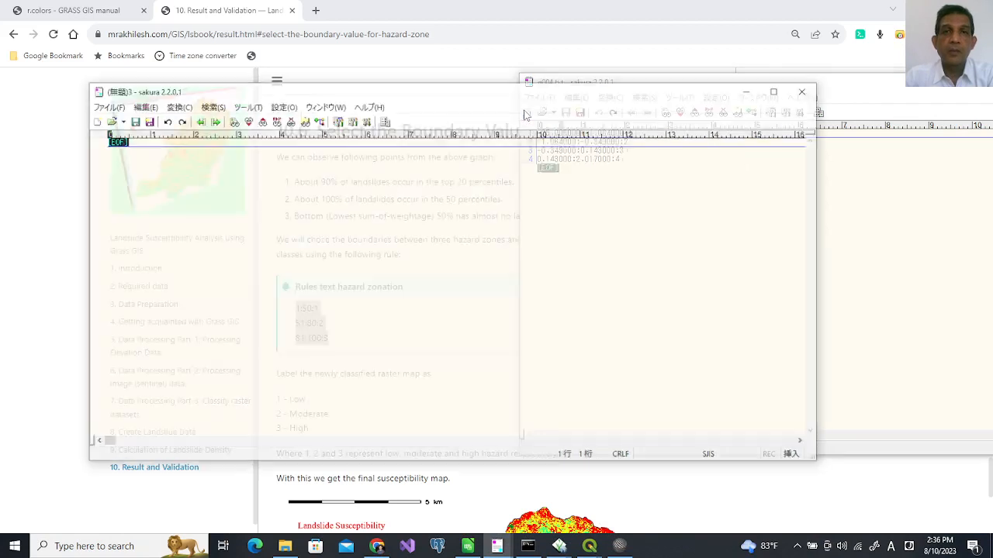
key("ctrl+v")
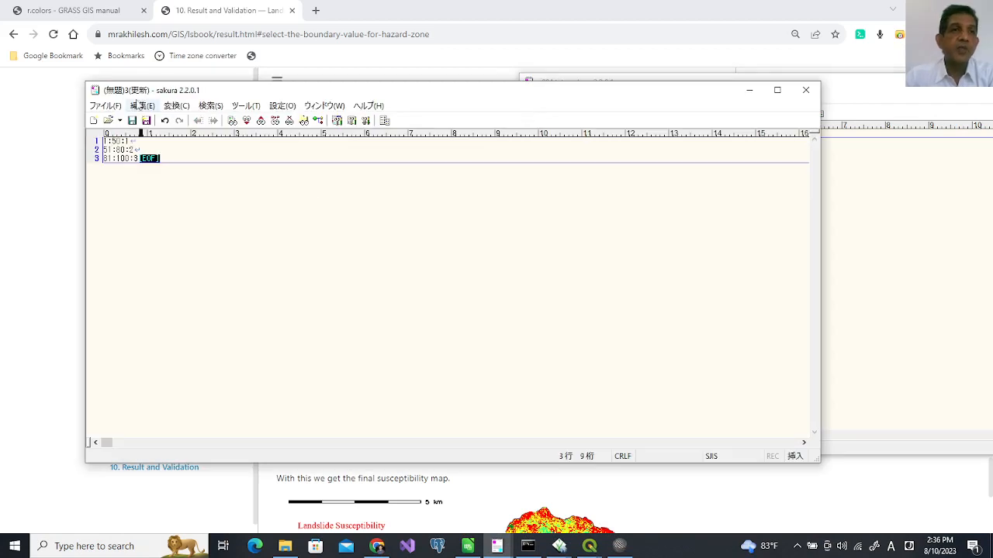
- Save the rules file as percentilerule.txt in the analysis folder
left_click_drag(136, 92, 250, 114)
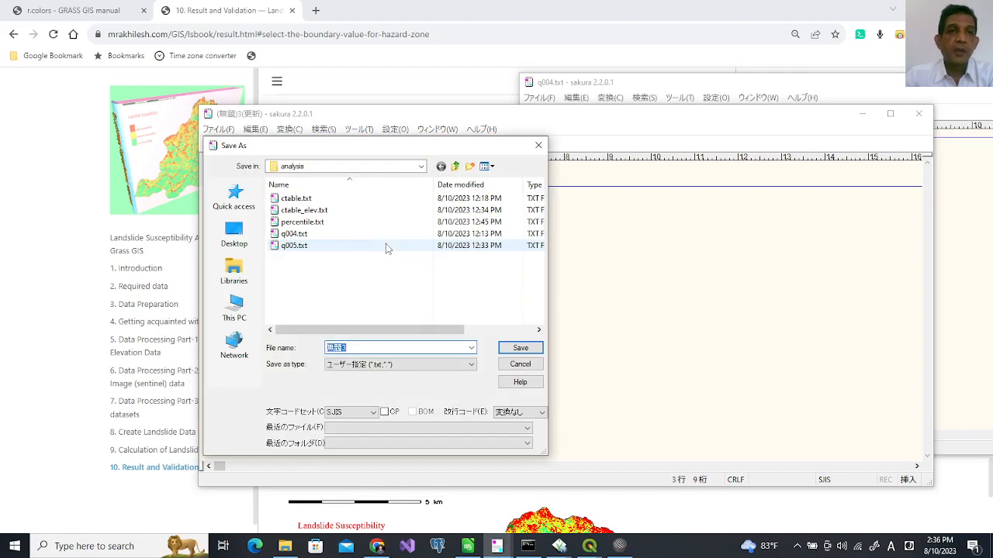
key("ctrl+s")
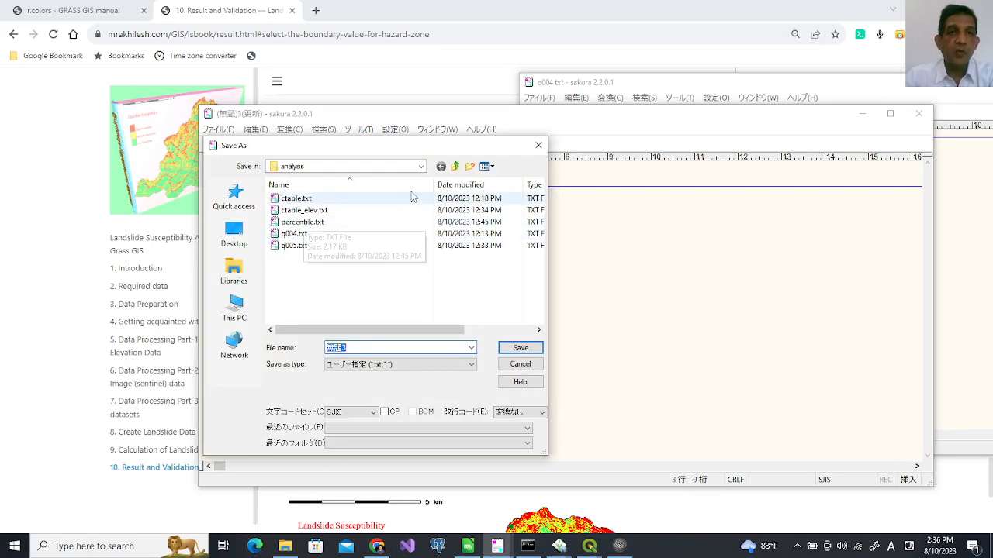
left_click(303, 222)
double_click(354, 347)
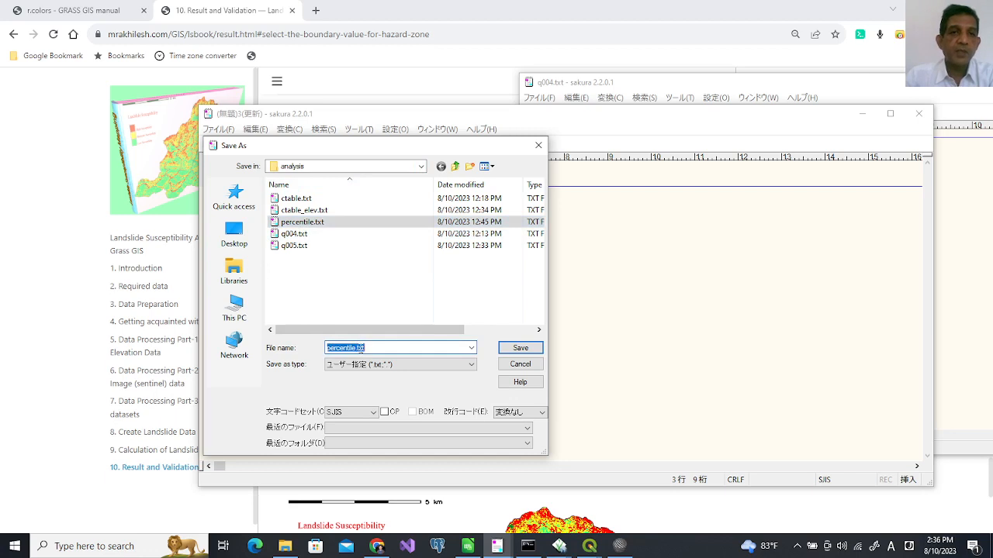
left_click(354, 347)
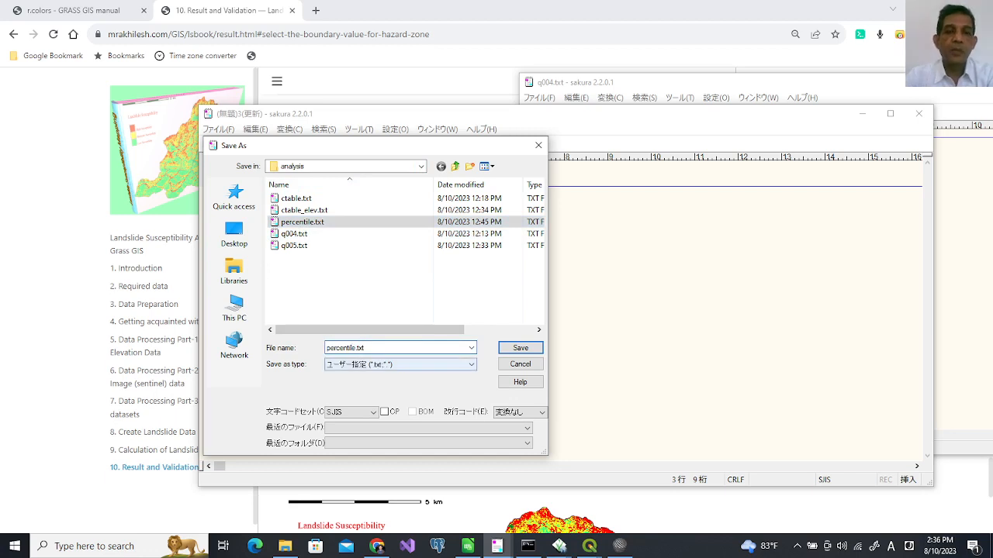
key("Return")
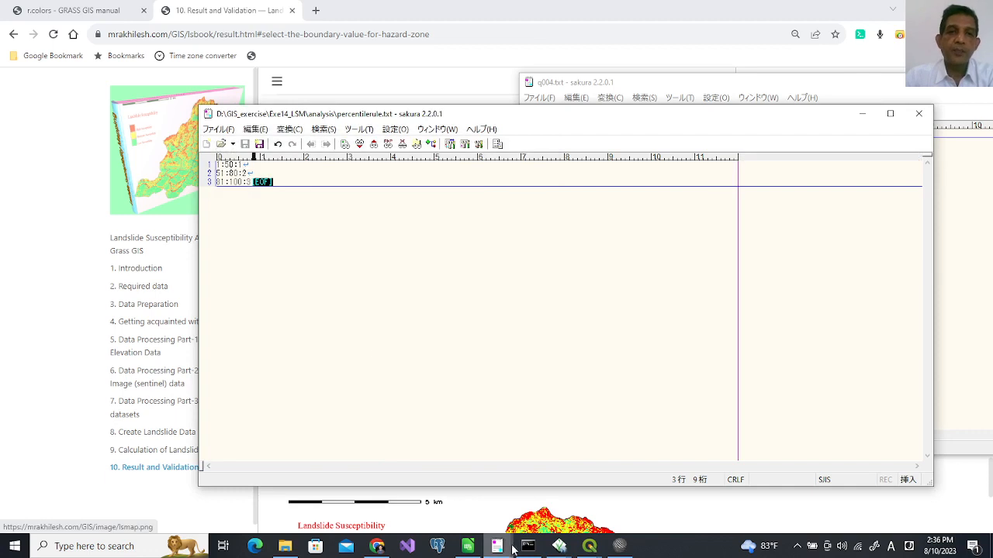
- Switch to the GRASS GIS layer manager and remove the susceptibility@PERMANENT layer from the layer tree
left_click(558, 546)
mouse_move(512, 514)
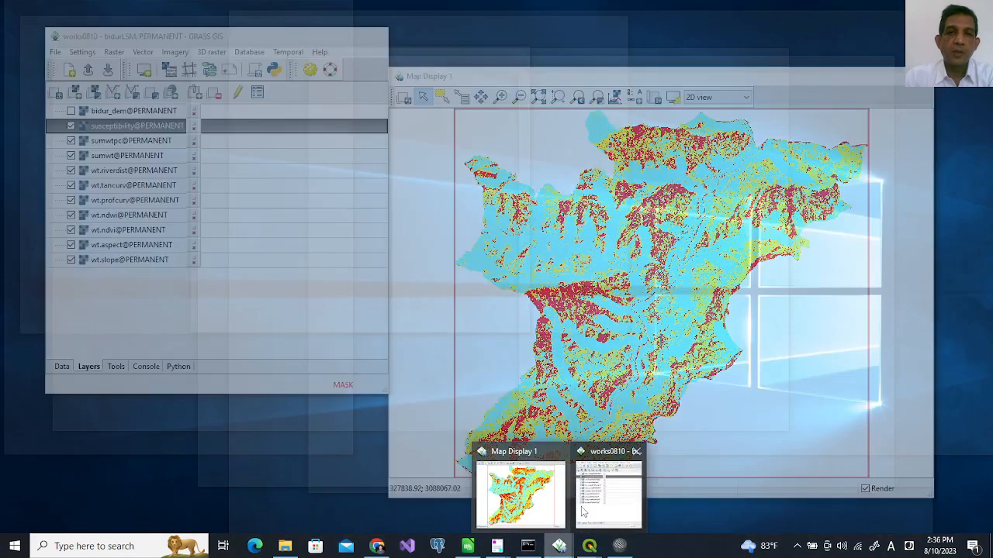
left_click(609, 492)
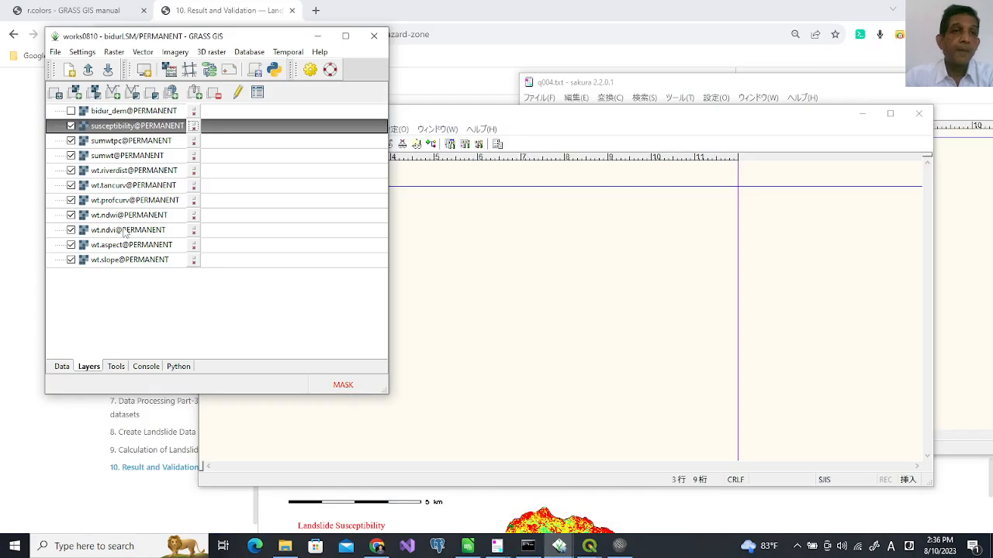
right_click(196, 129)
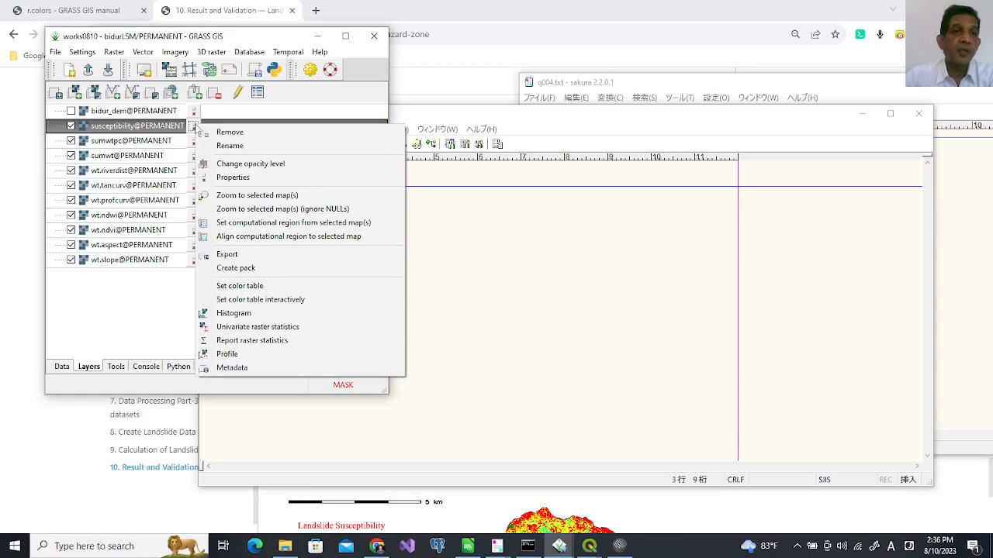
left_click(230, 132)
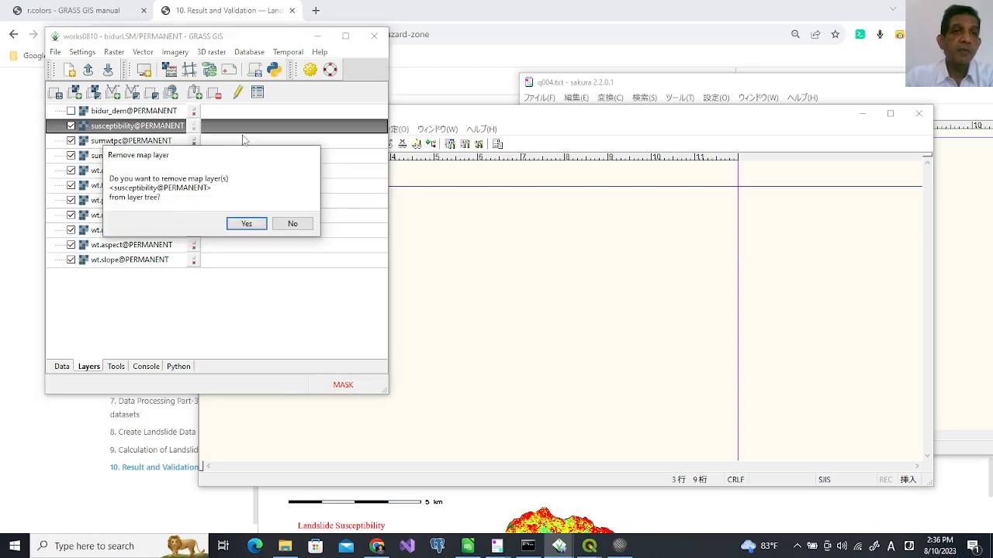
left_click(245, 223)
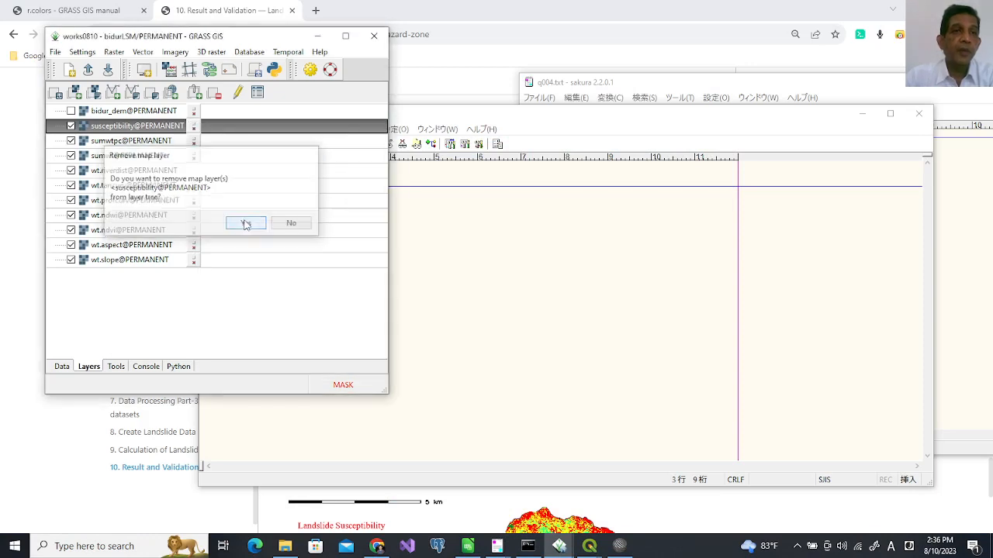
- Recall the previous r.recode command for sumwtpc@PERMANENT in the GRASS console
left_click(147, 367)
left_click(142, 308)
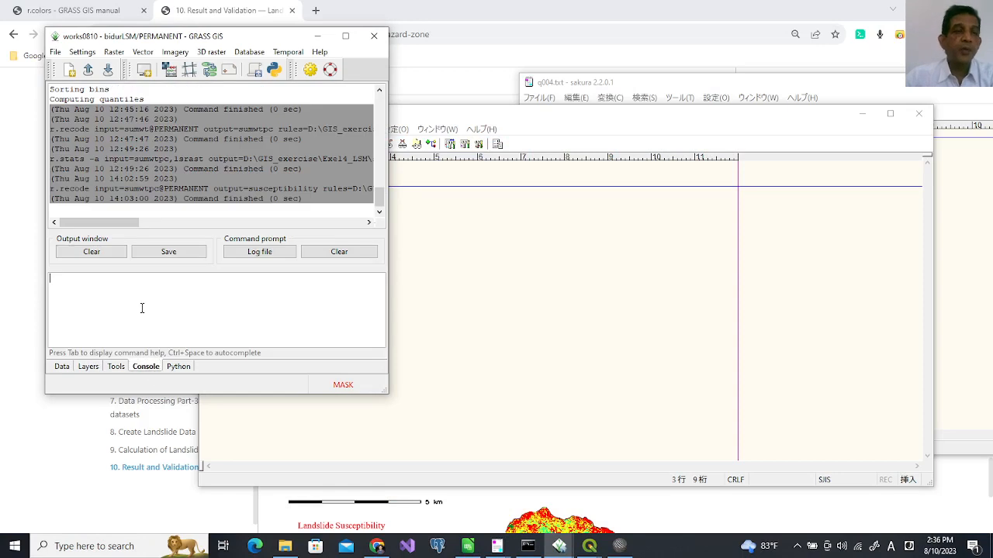
key("Up")
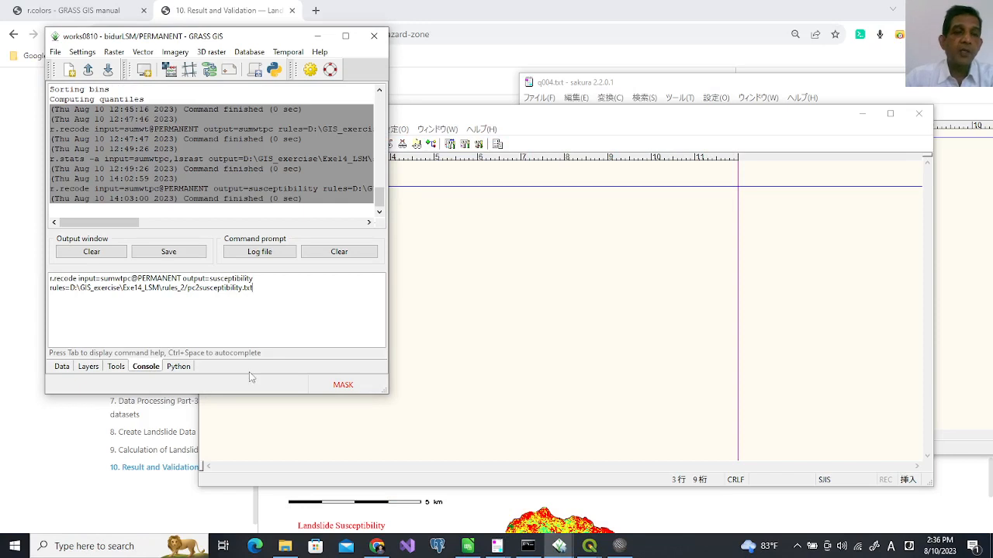
- Switch to File Explorer and open pc2susceptibility.txt from the rules_2 folder in the Sakura editor
left_click(285, 546)
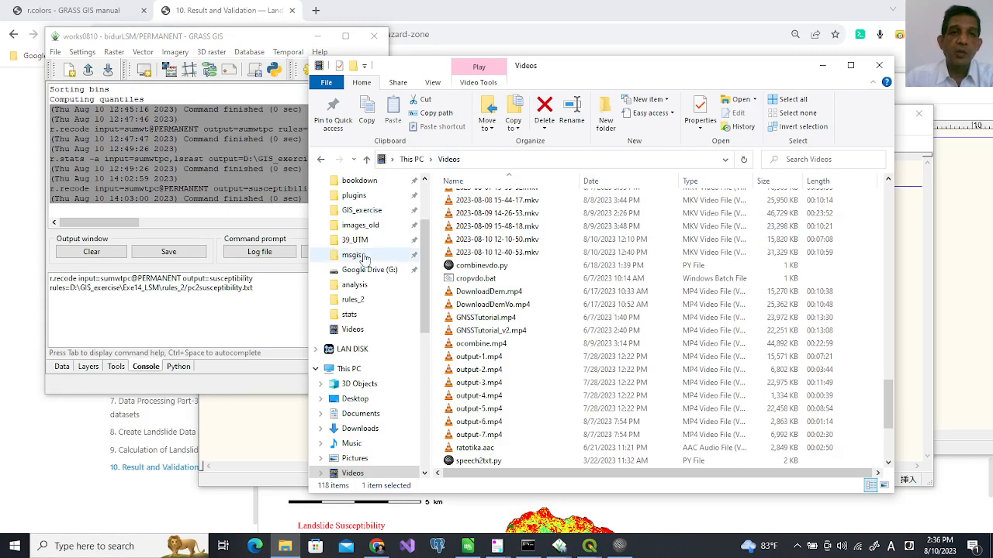
left_click(373, 300)
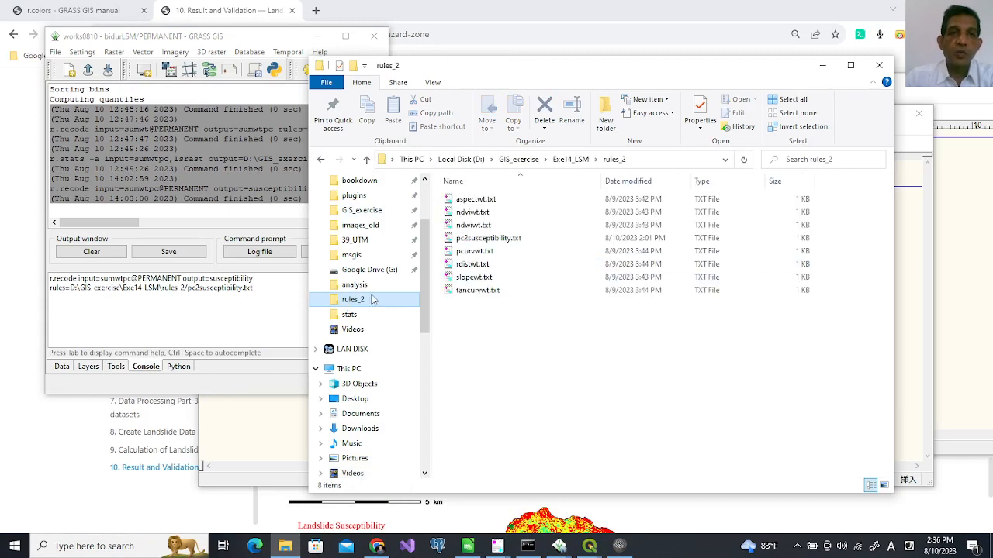
left_click(454, 240)
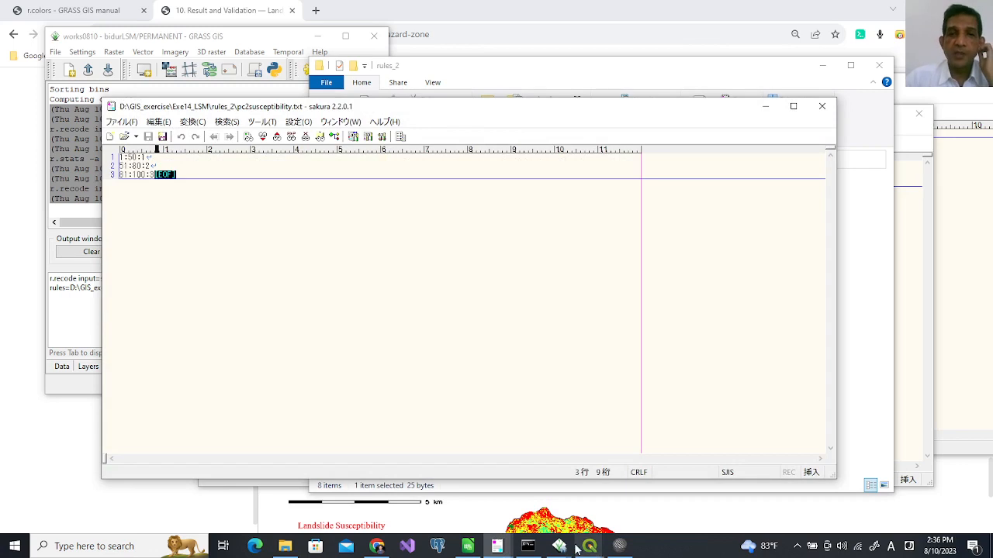
- Examine the cumulative percentage chart in LibreOffice Calc, then each of the three zone rules in pc2susceptibility.txt
left_click(468, 545)
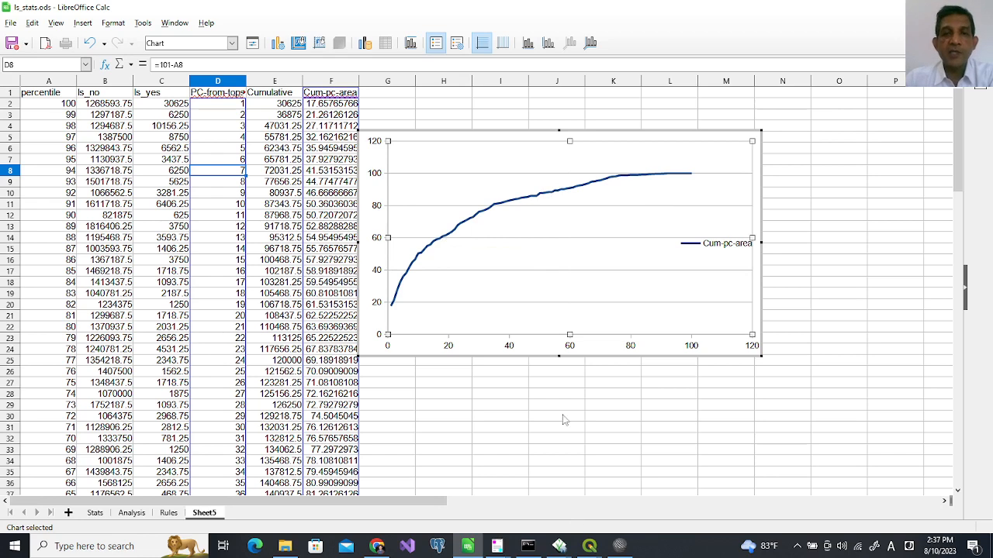
left_click(496, 546)
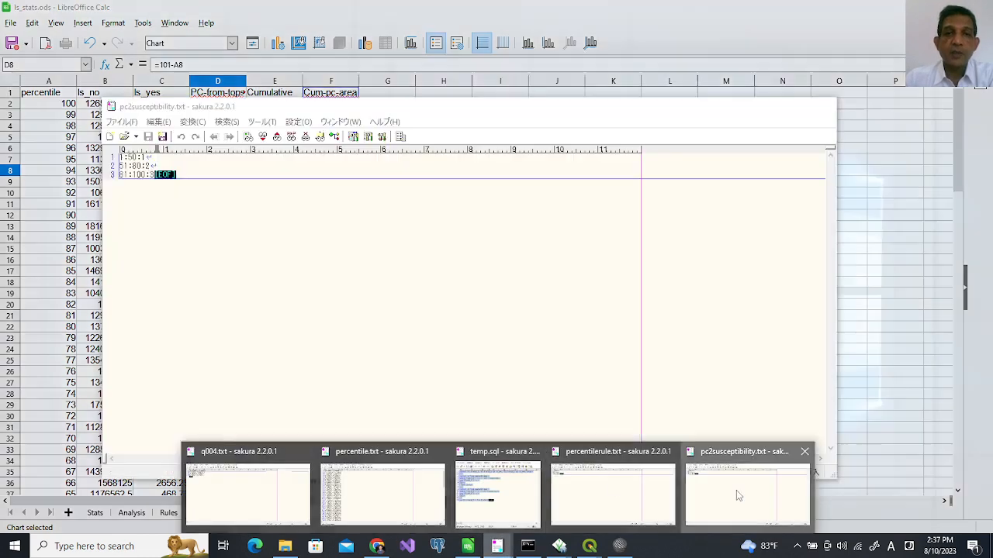
left_click(736, 490)
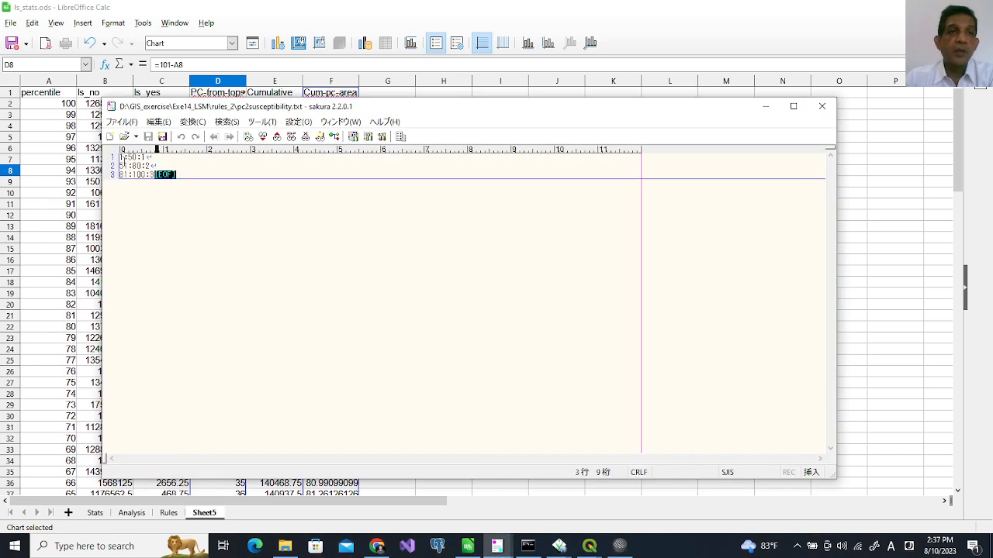
left_click_drag(120, 158, 136, 157)
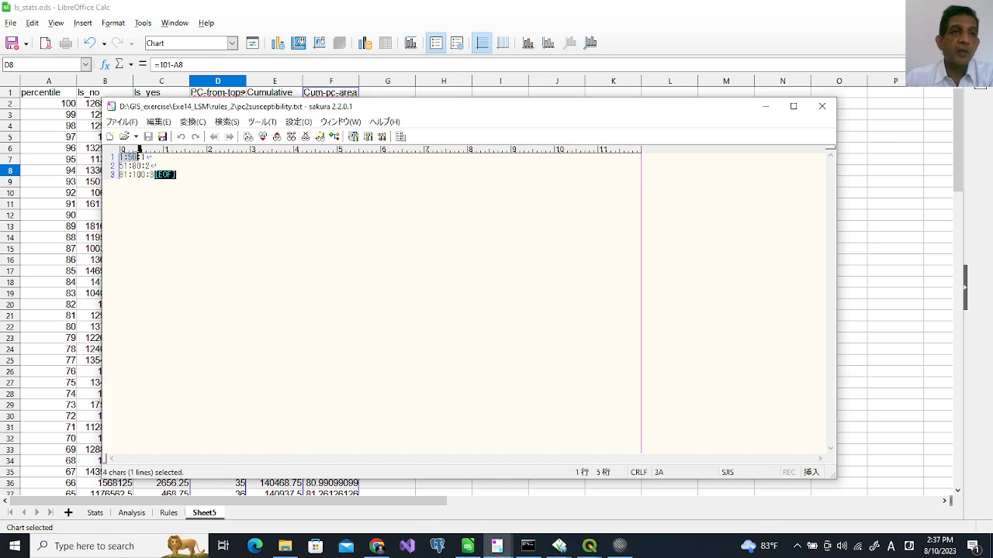
left_click(160, 159)
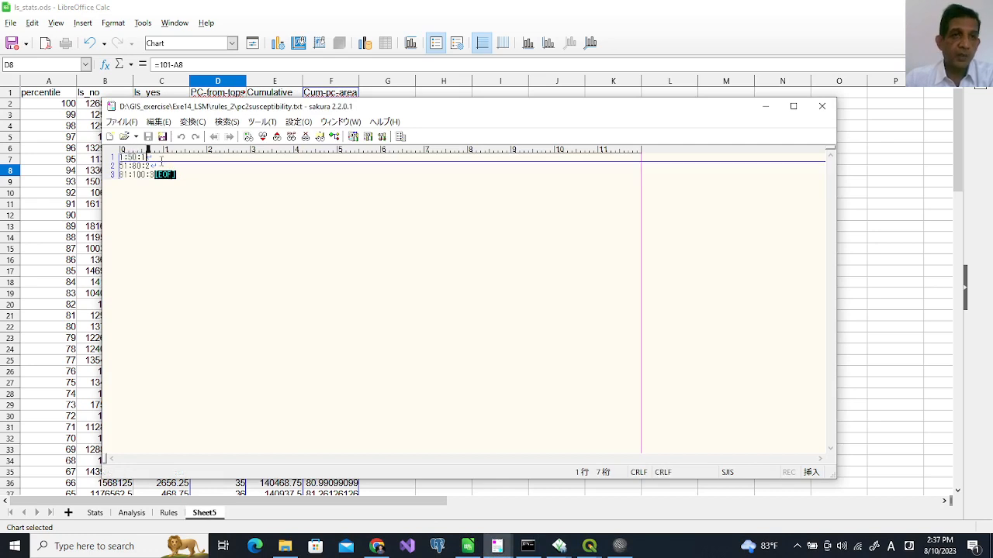
mouse_move(136, 157)
left_mouse_down()
mouse_move(120, 157)
mouse_move(141, 157)
left_mouse_up()
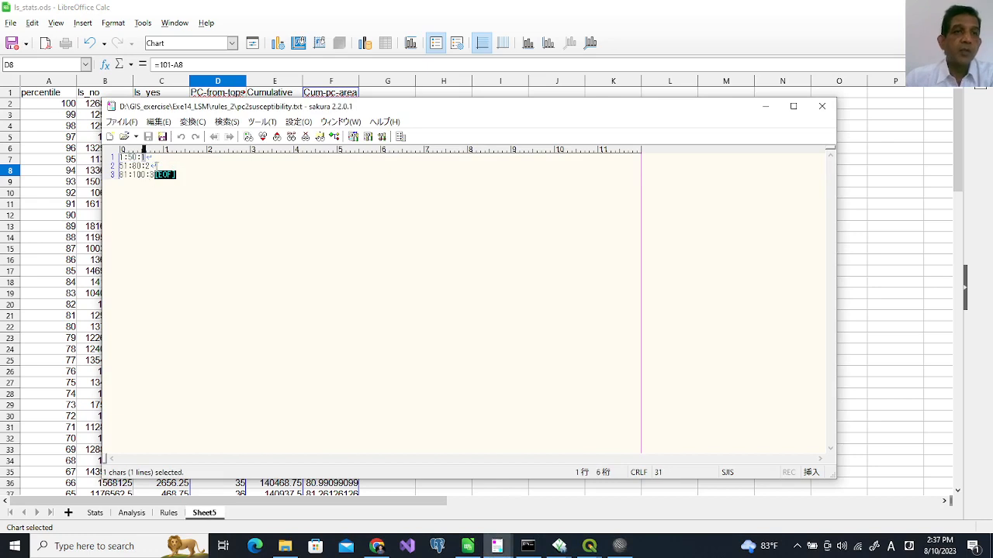
left_click_drag(155, 166, 120, 165)
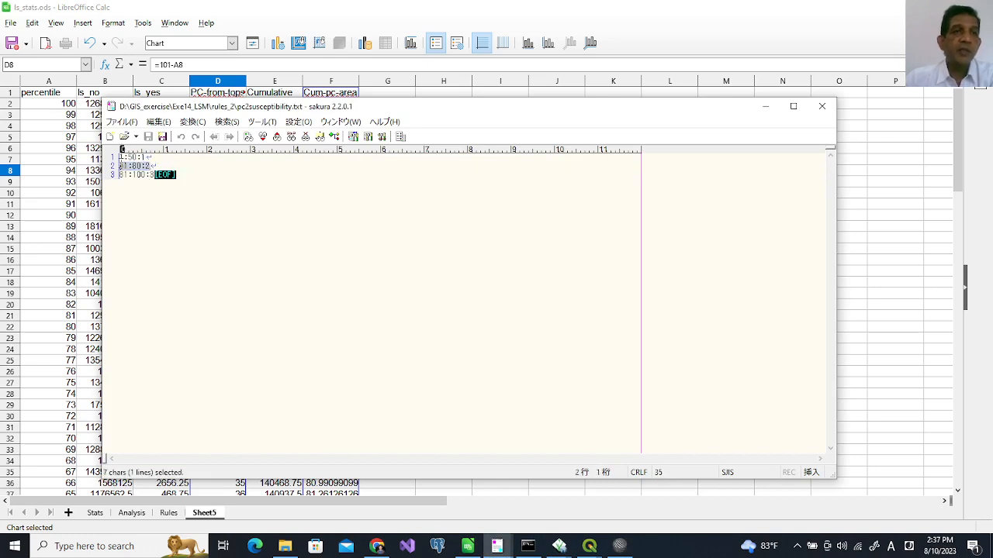
left_click_drag(154, 175, 120, 175)
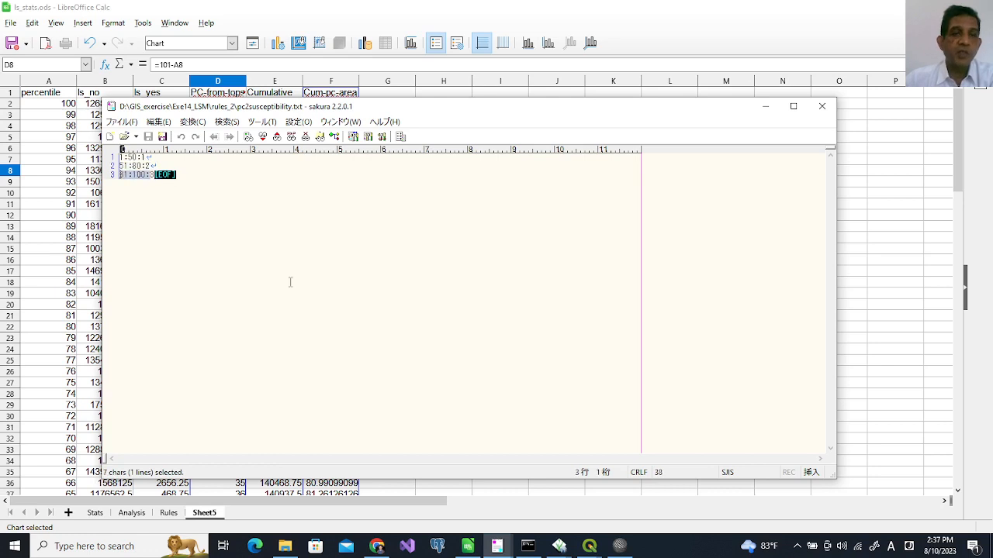
- Return to GRASS GIS and try to run the recalled r.recode command with output susceptibility and the pc2susceptibility.txt rules
left_click(590, 546)
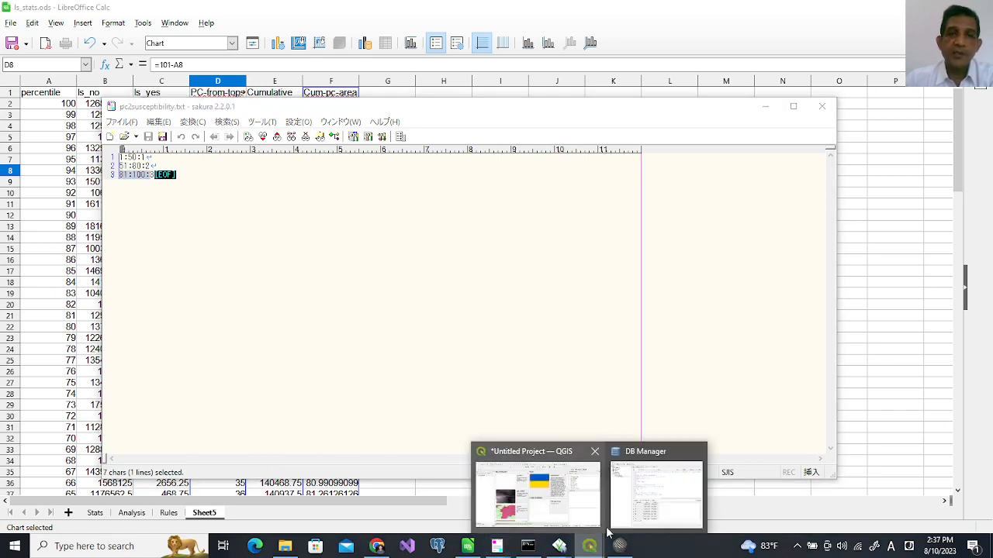
mouse_move(560, 547)
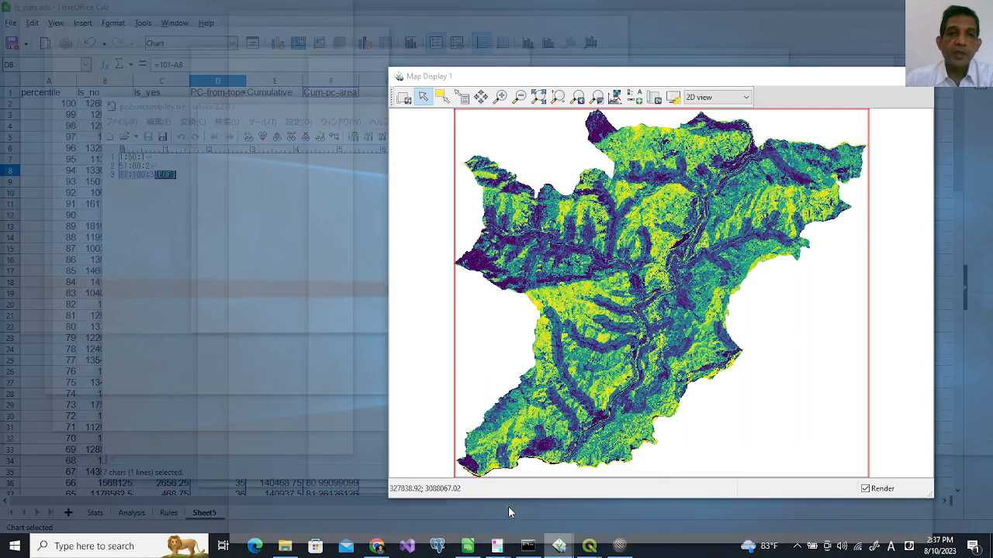
left_click(509, 508)
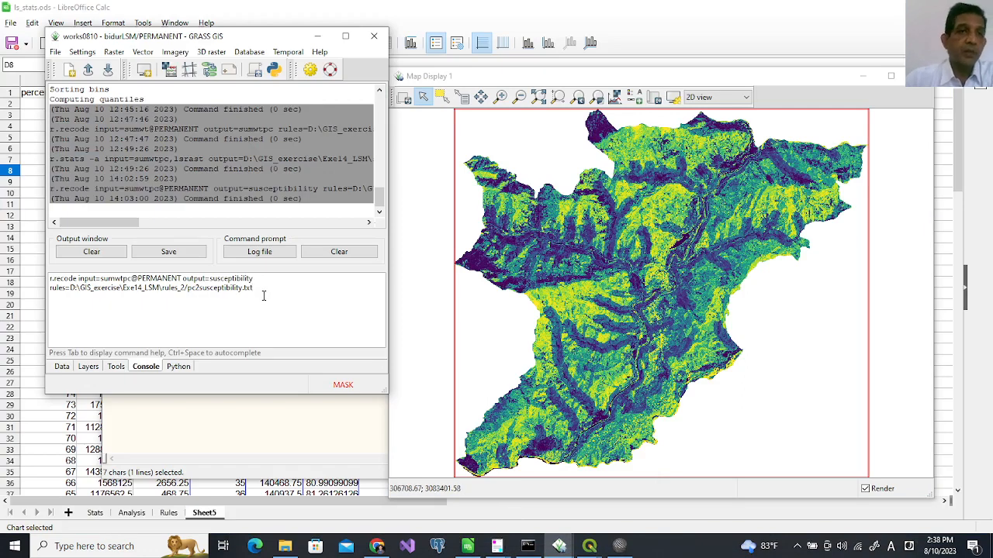
double_click(245, 281)
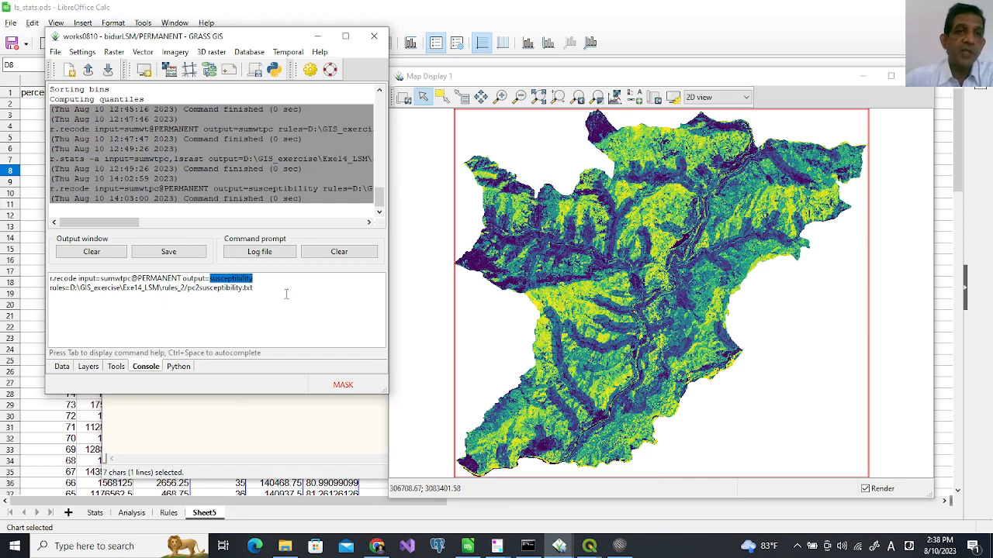
left_click(273, 288)
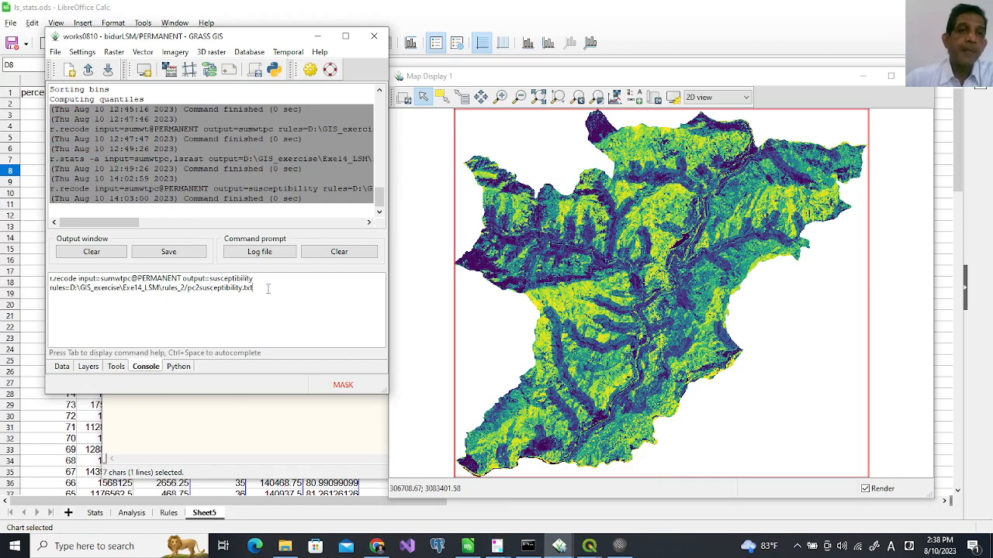
key("Return")
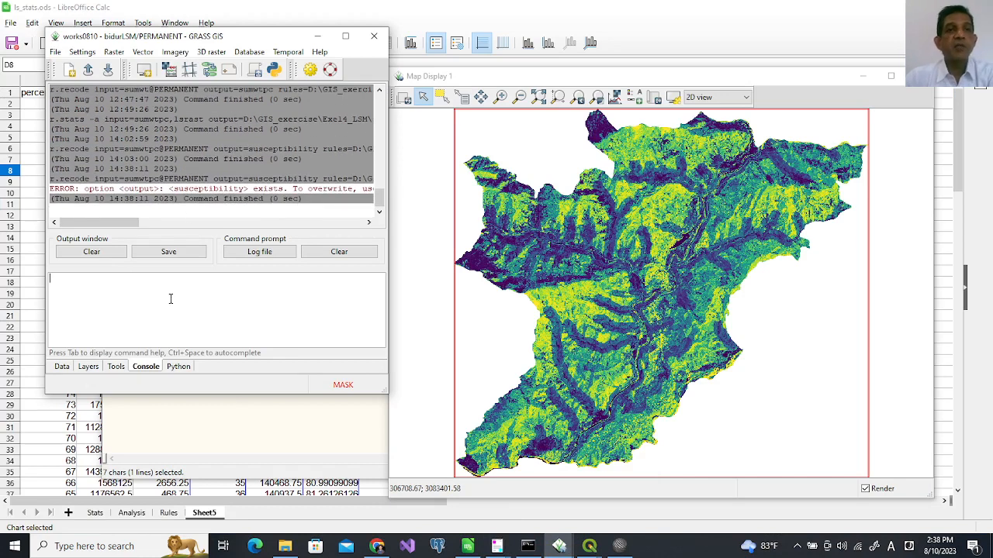
- Rerun the r.recode command from sumwtpc@PERMANENT to susceptibility with the --overwrite flag added
key("Up")
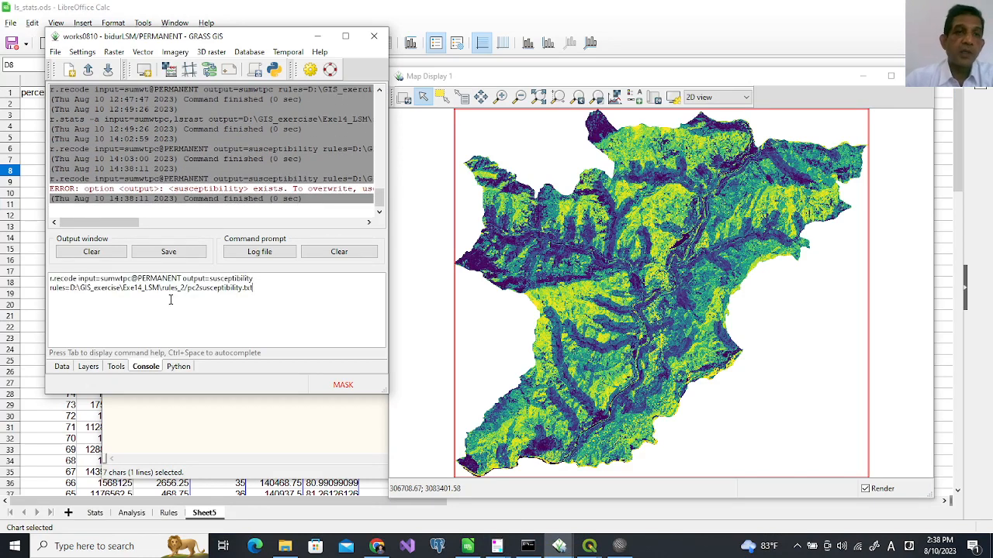
type("--")
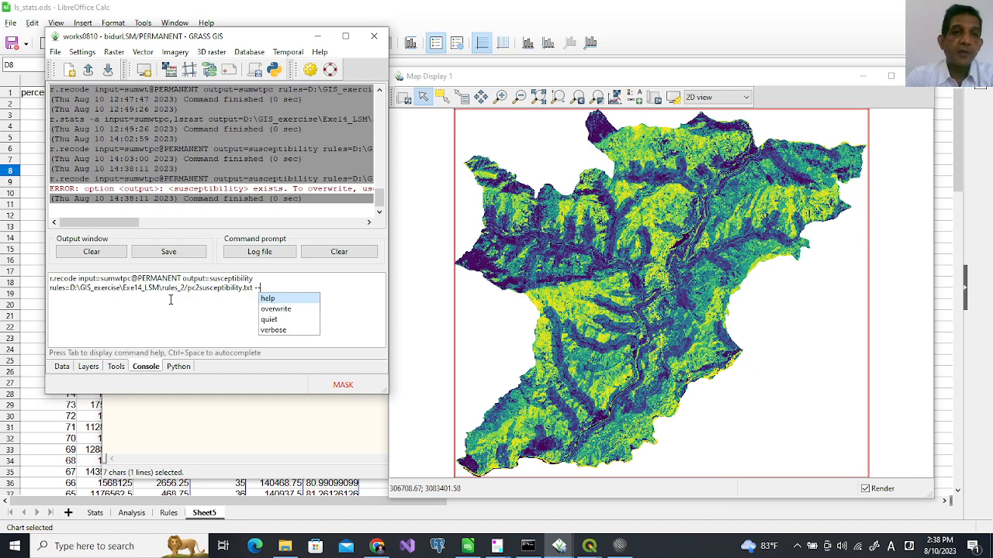
key("Down")
key("Return")
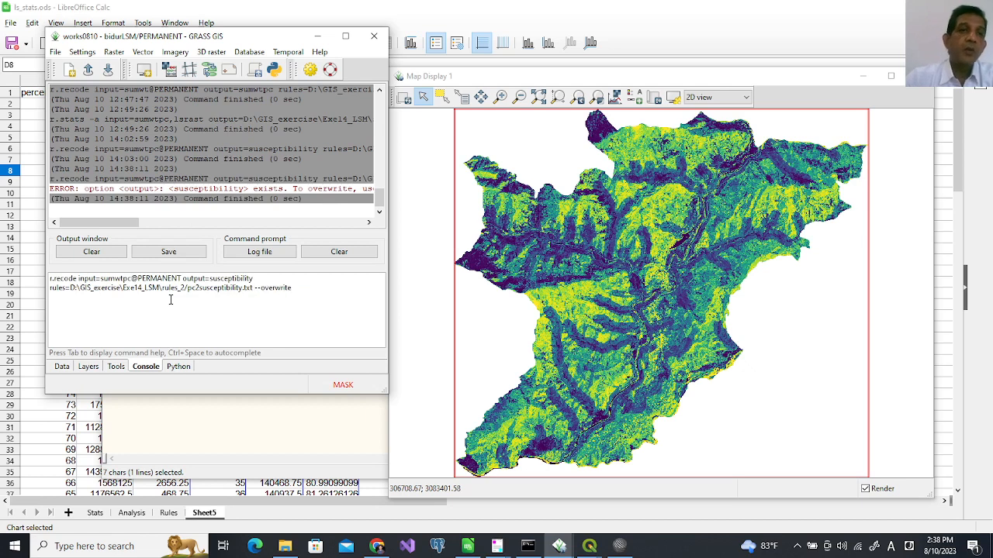
key("Return")
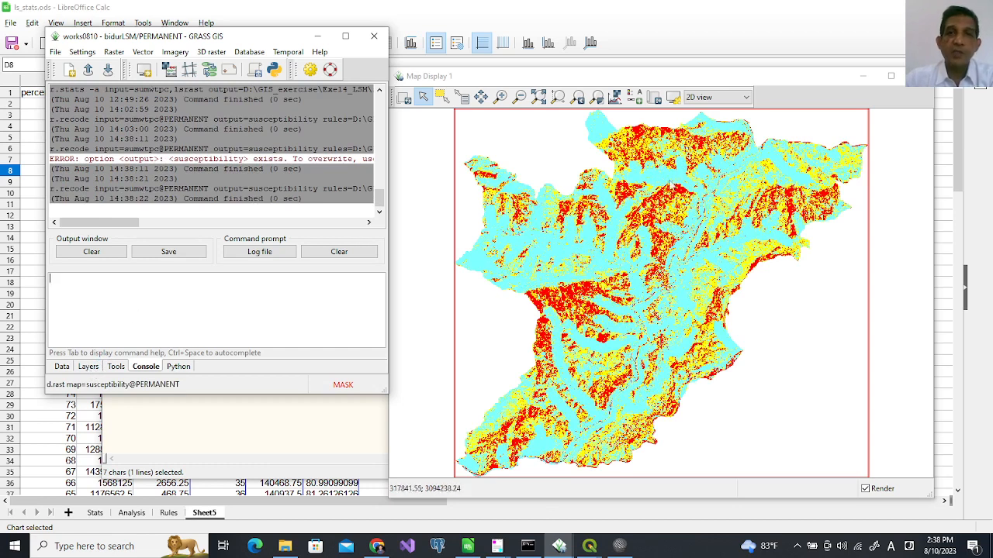
- Open the interactive color table editor for the susceptibility@PERMANENT layer and move it clear of the screen's lower edge
left_click(88, 366)
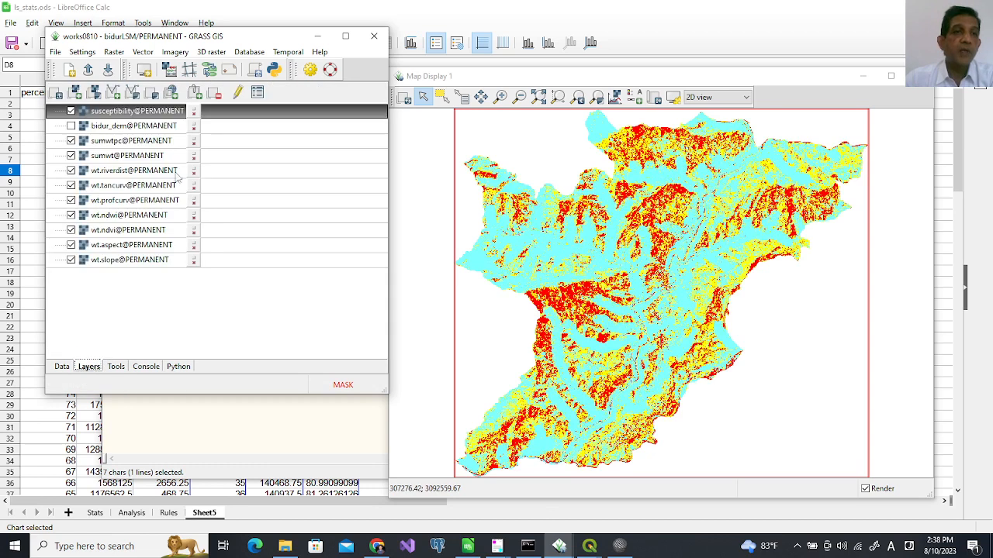
right_click(193, 114)
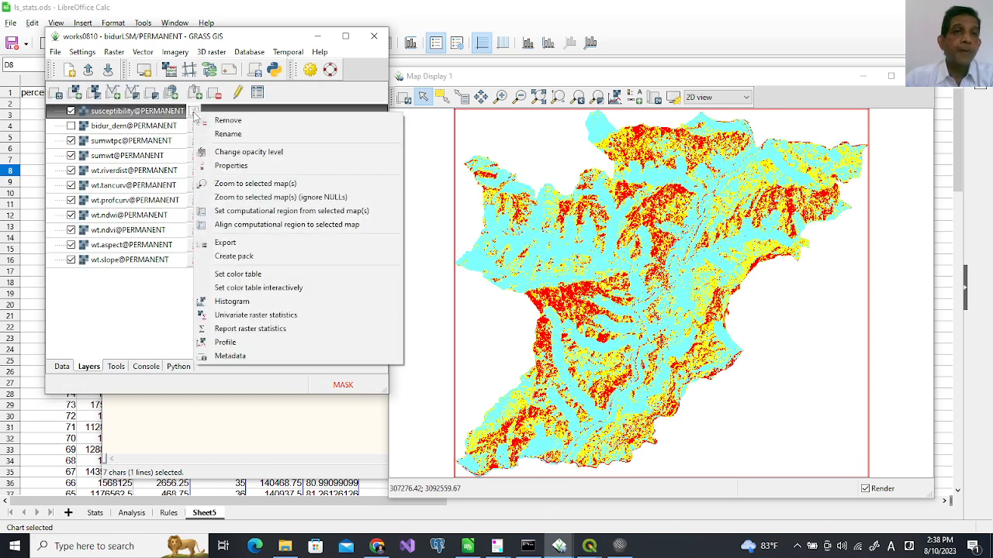
left_click(251, 290)
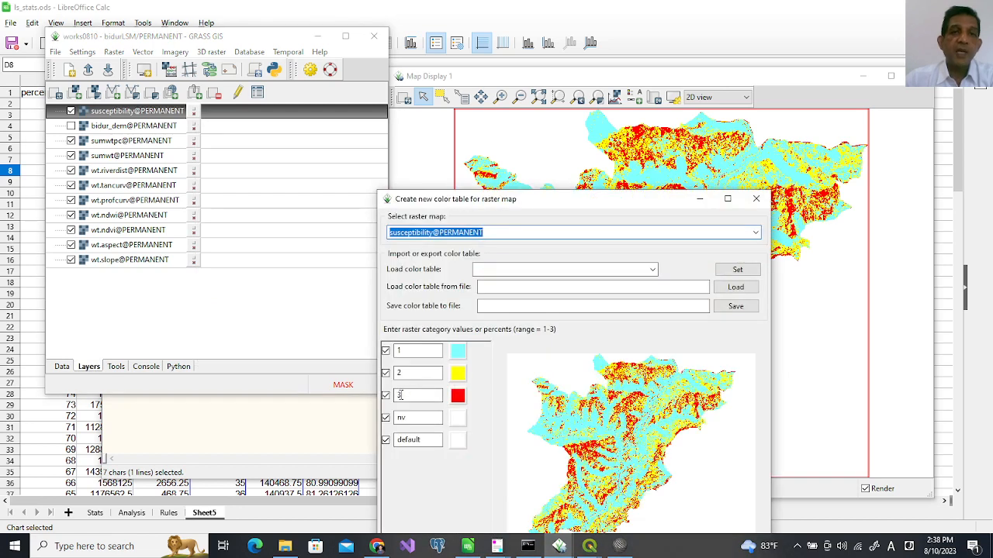
left_click_drag(479, 202, 304, 75)
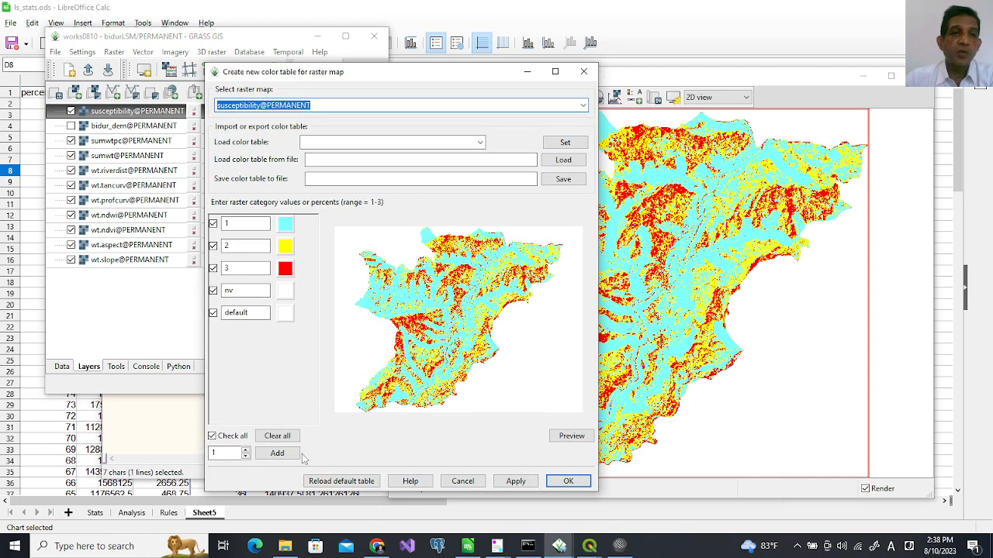
- Clear all existing color rules and add three new entries for category values 1, 2 and 3
left_click(278, 437)
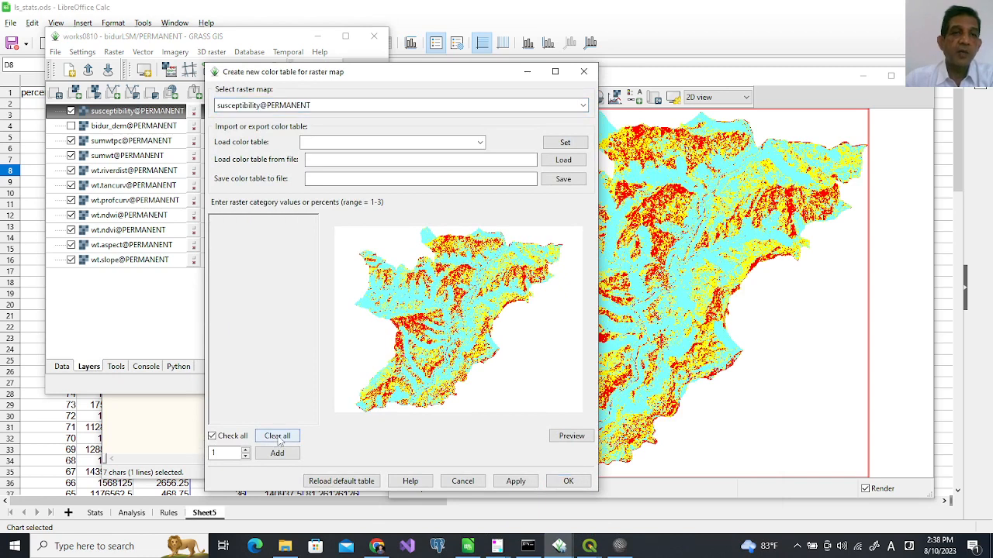
left_click(246, 450)
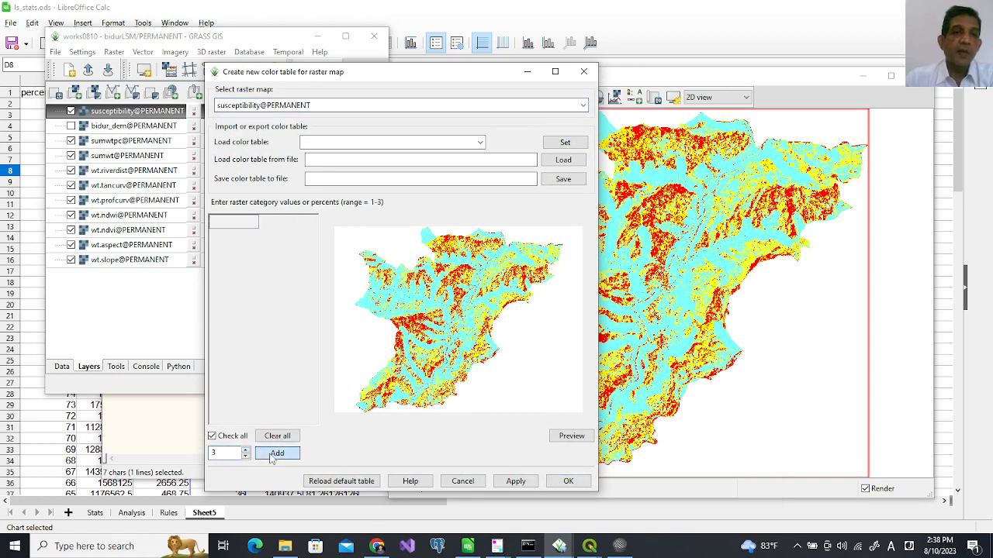
left_click(277, 453)
left_click(241, 225)
type("1")
left_click(240, 245)
type("2")
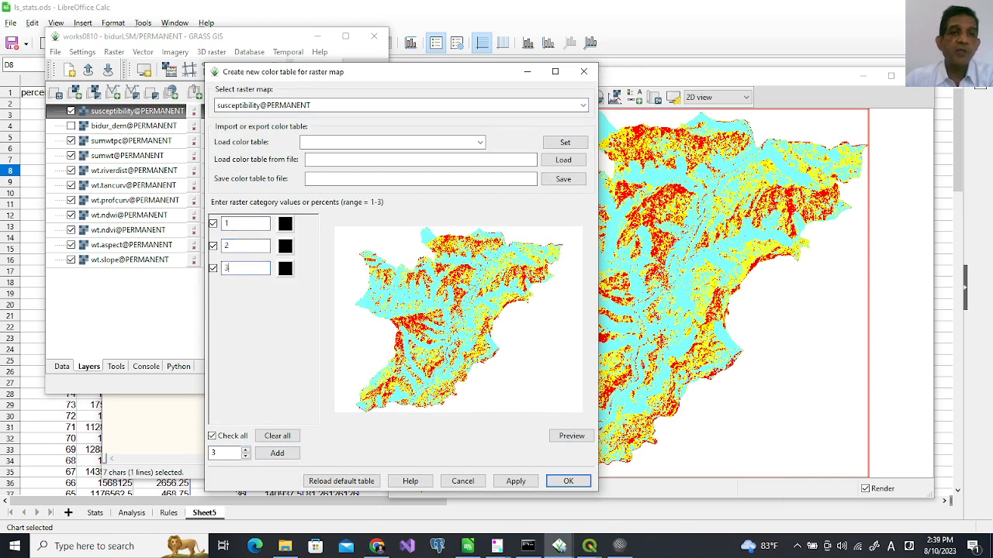
- Color category value 1 blue, 2 yellow and 3 red, apply the color table to the susceptibility map and close the editor
type("3")
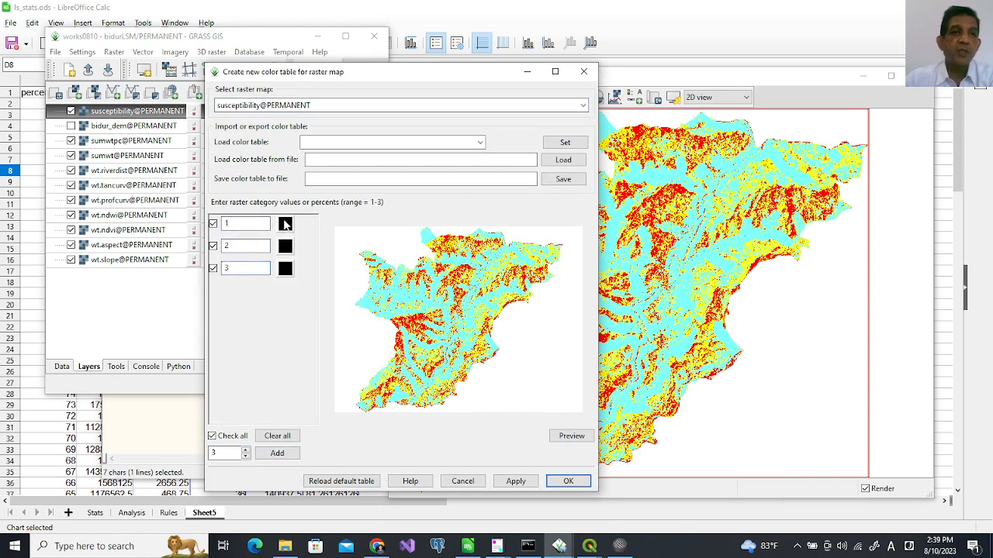
left_click(285, 224)
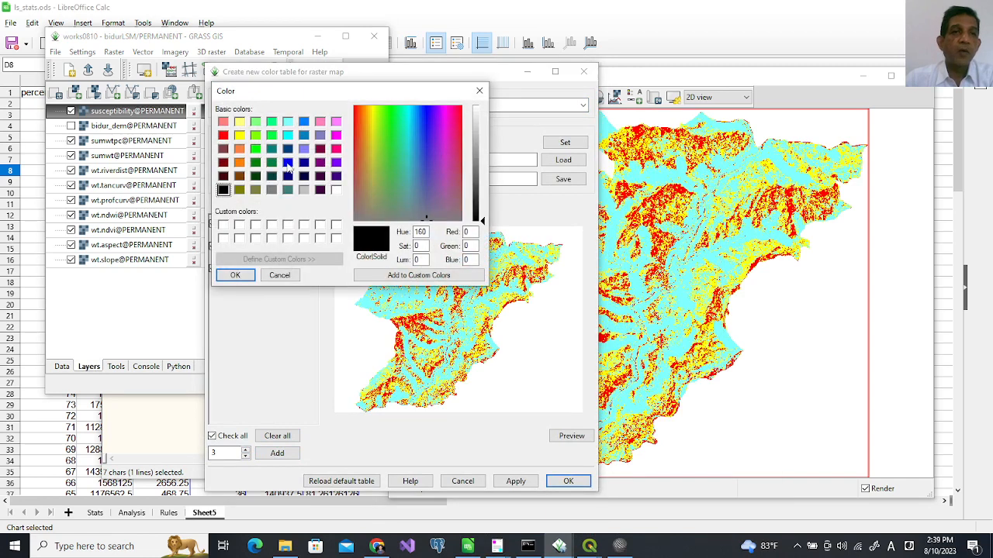
left_click(287, 162)
left_click(235, 275)
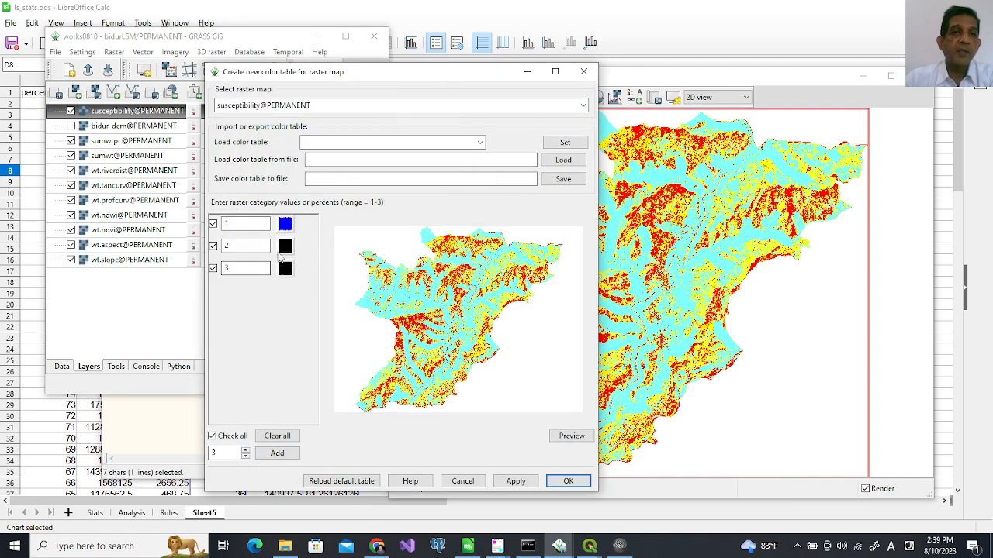
left_click(284, 246)
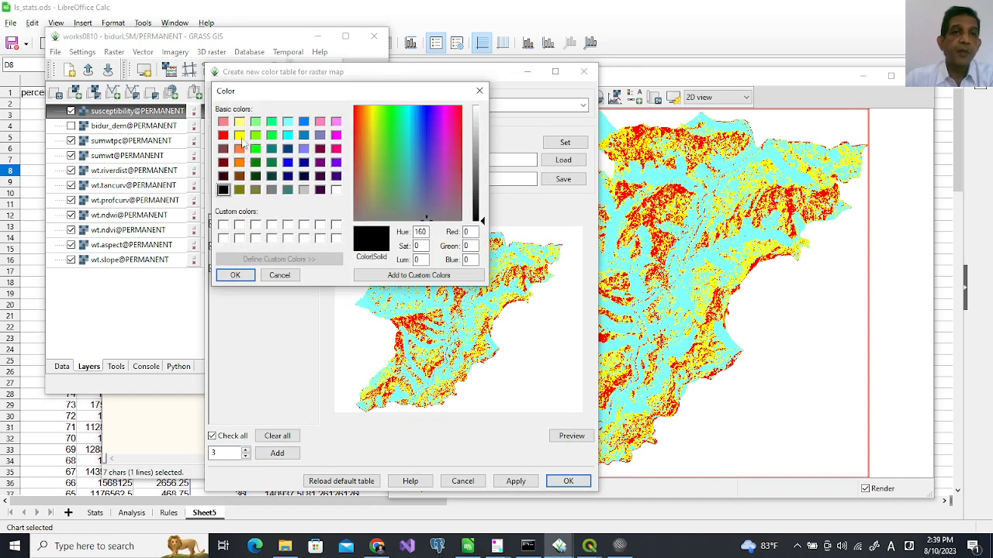
left_click(239, 135)
left_click(243, 279)
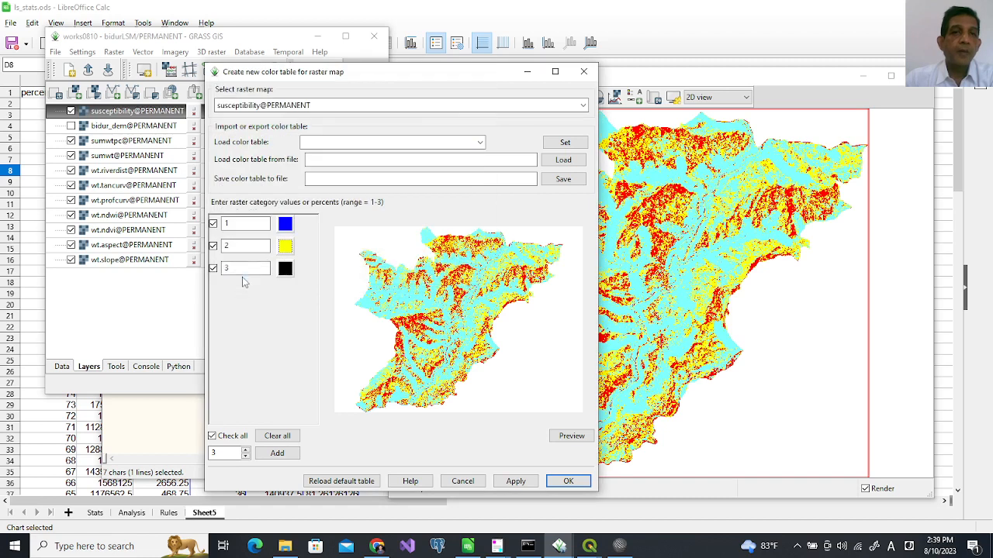
left_click(285, 264)
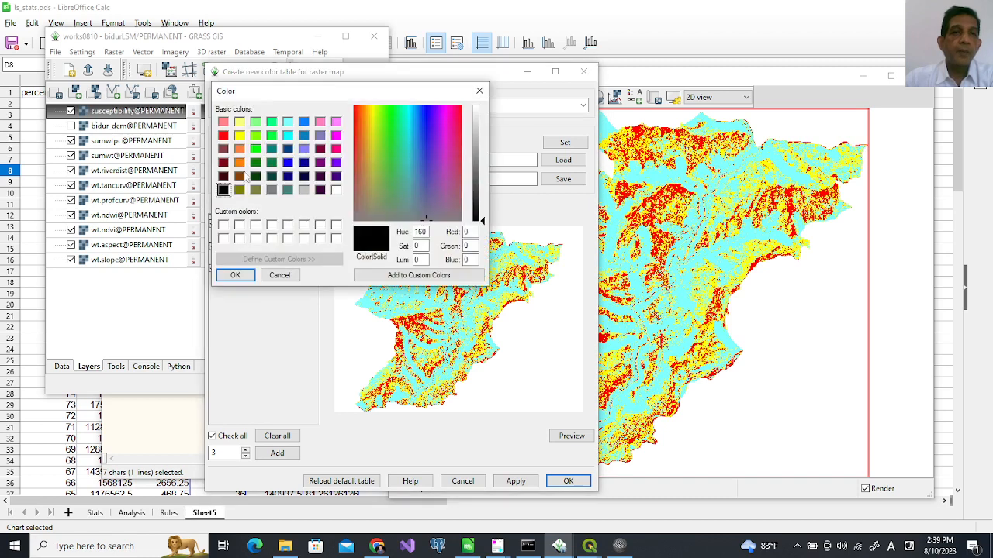
left_click(224, 136)
left_click(236, 276)
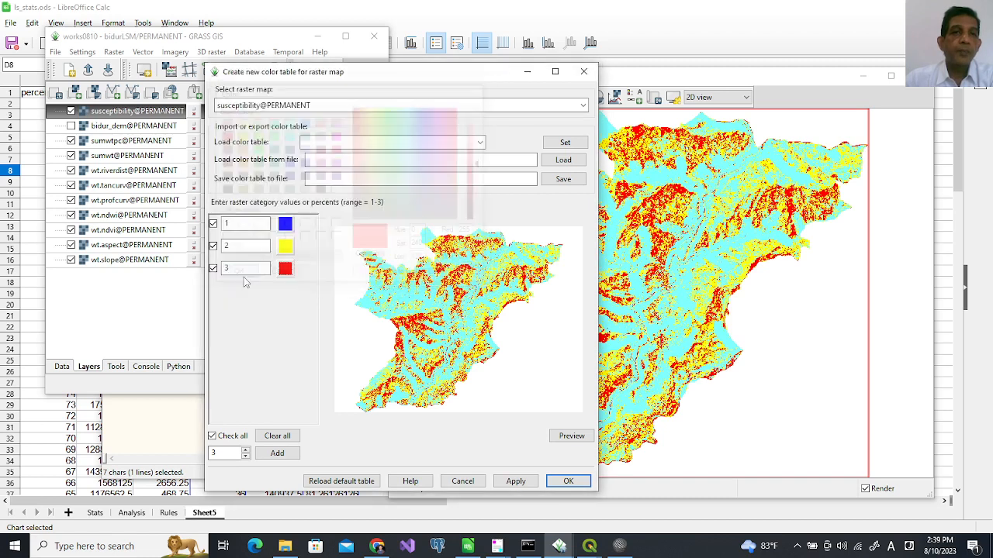
left_click(525, 483)
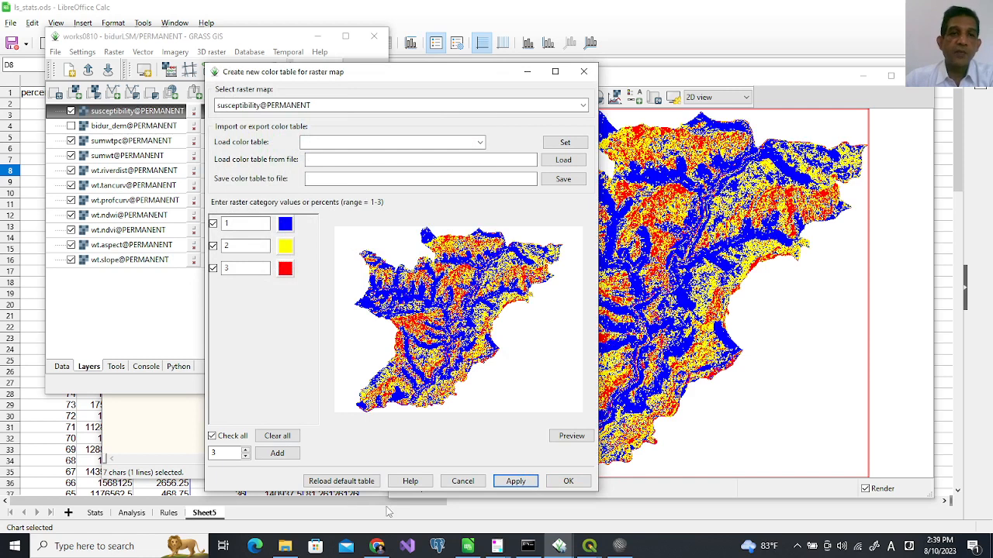
left_click(583, 72)
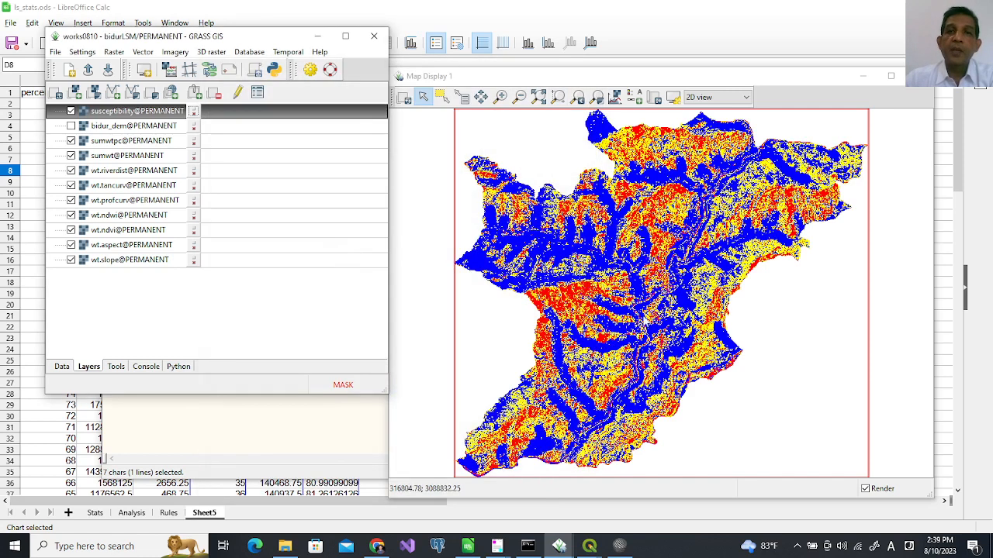